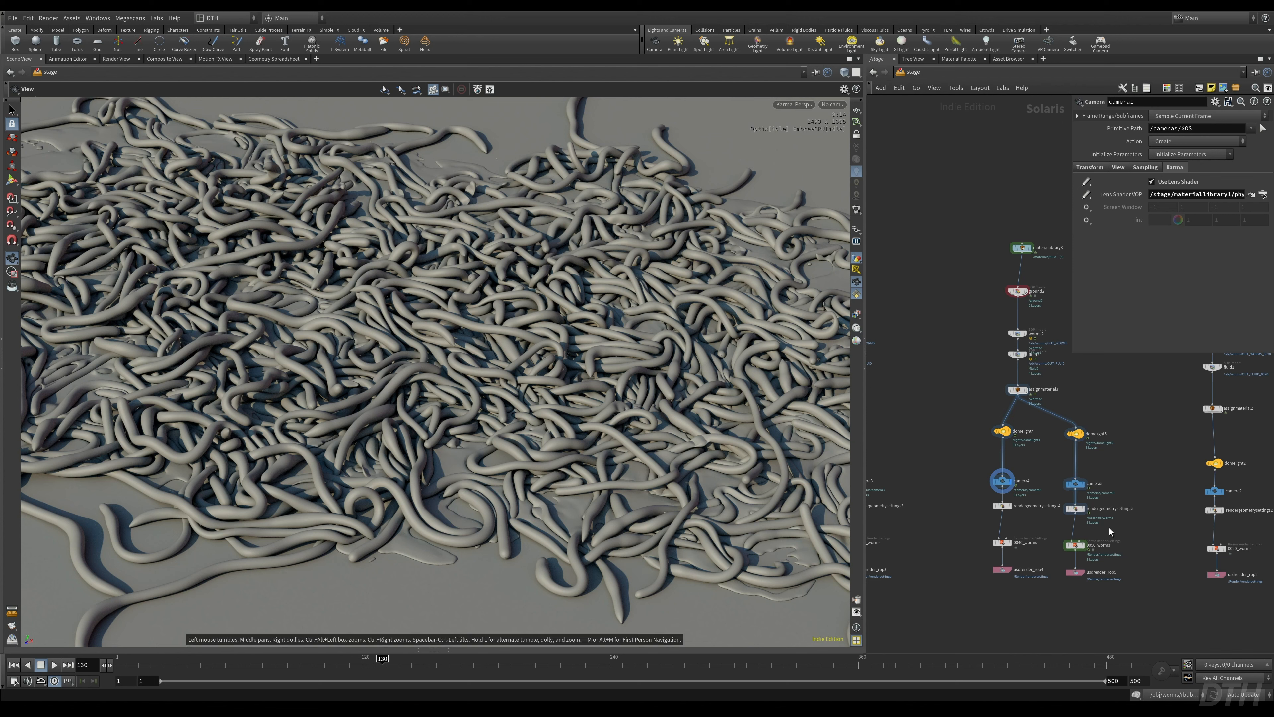
- Examine the material assignments of assignmaterial3 and switch the network editor from stage to the obj level
left_click(1017, 391)
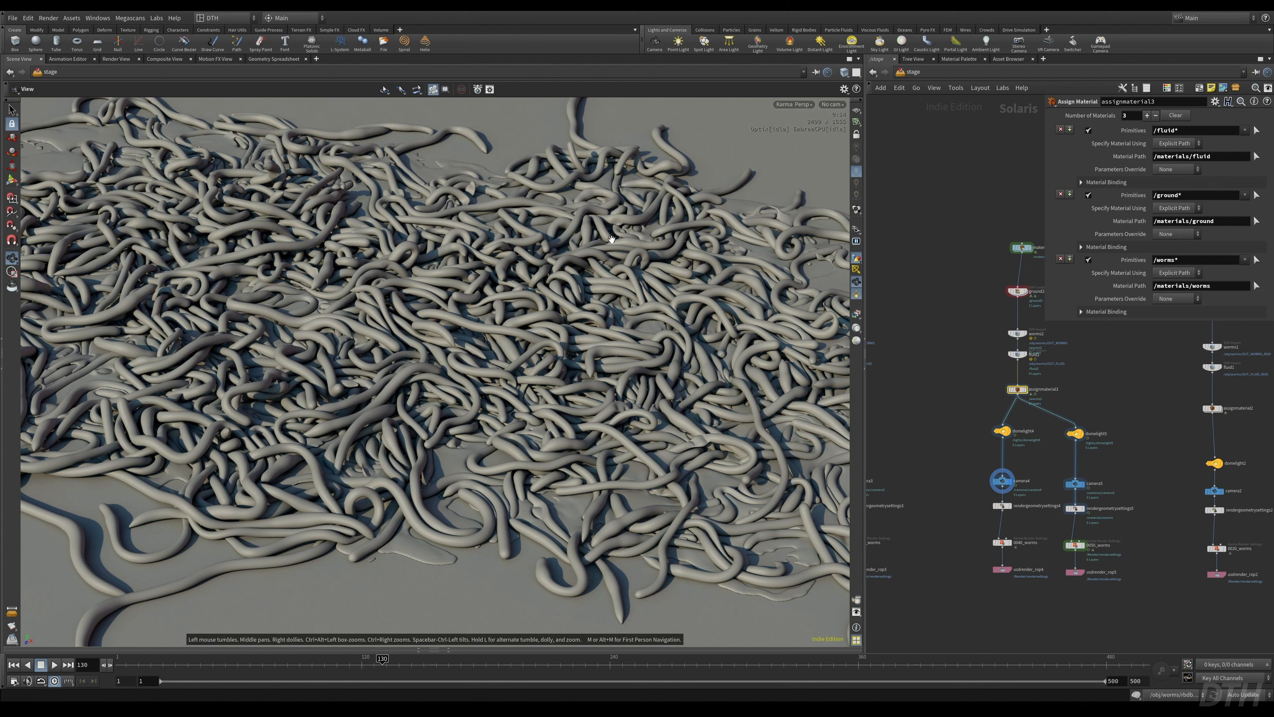
left_click(909, 73)
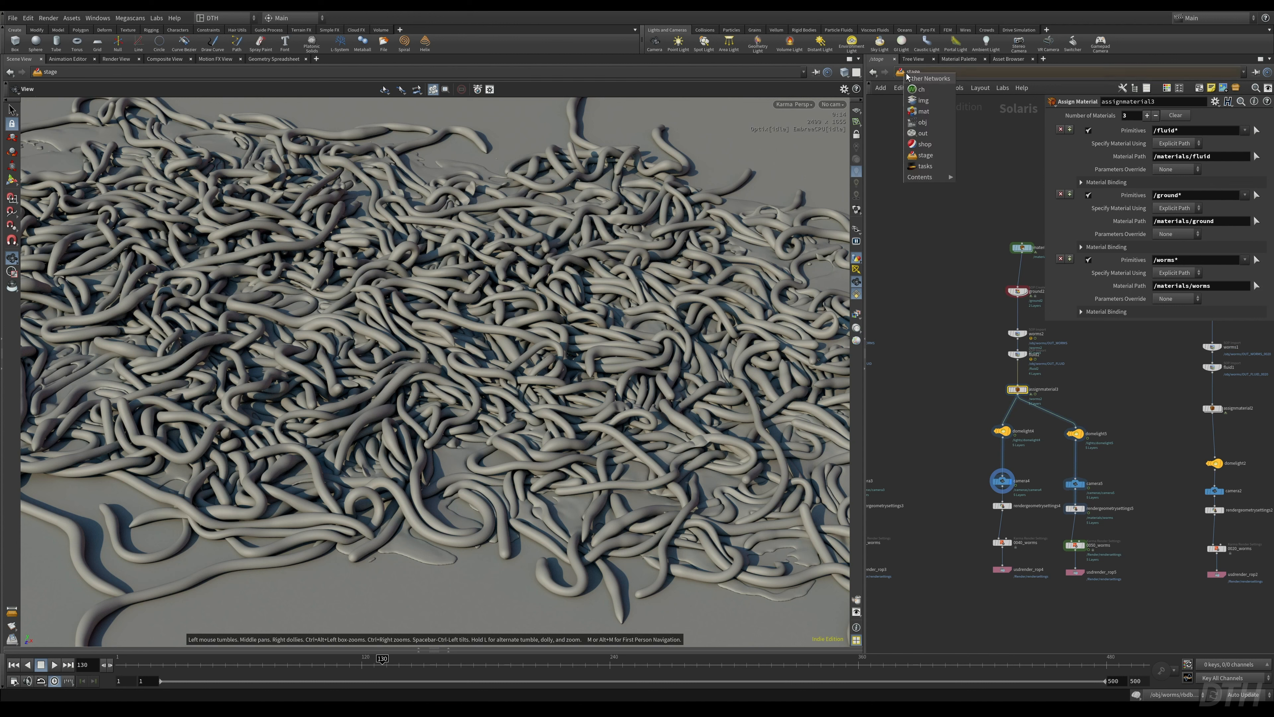
left_click(923, 122)
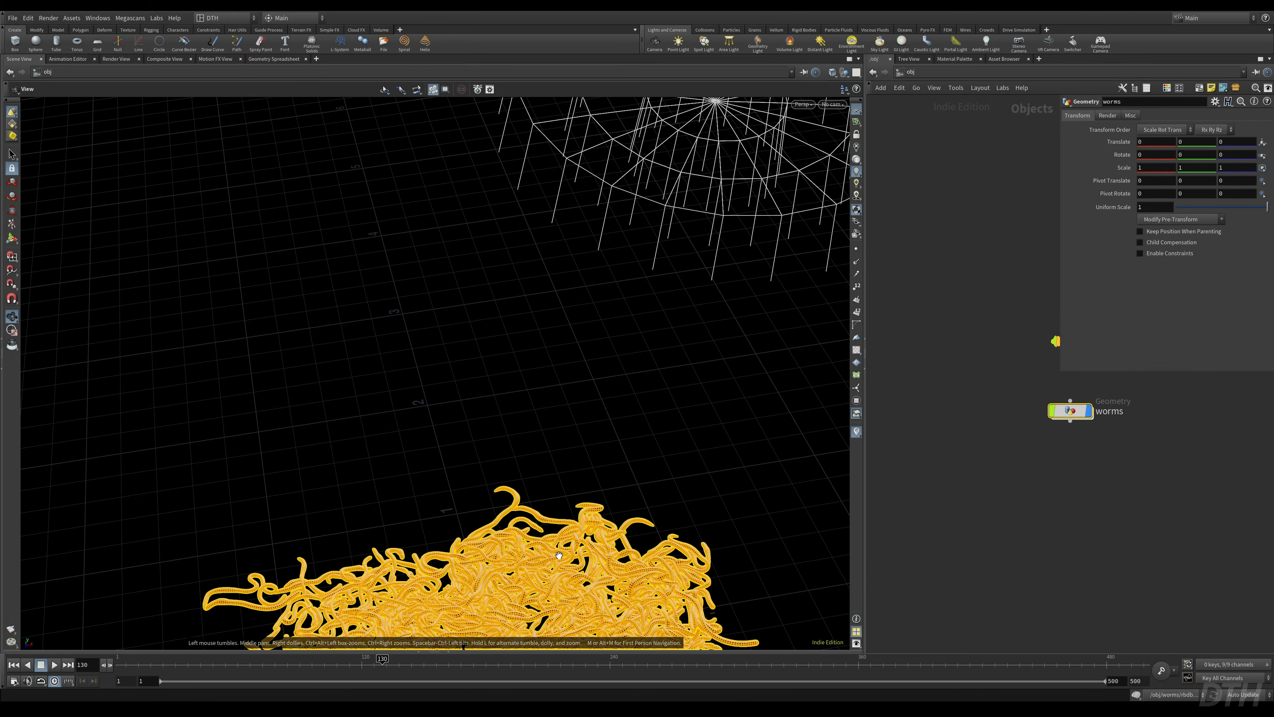
- Frame the worms geometry in the viewport and examine the pile from several angles
key("f")
left_click(953, 499)
right_click_drag(502, 397, 614, 402)
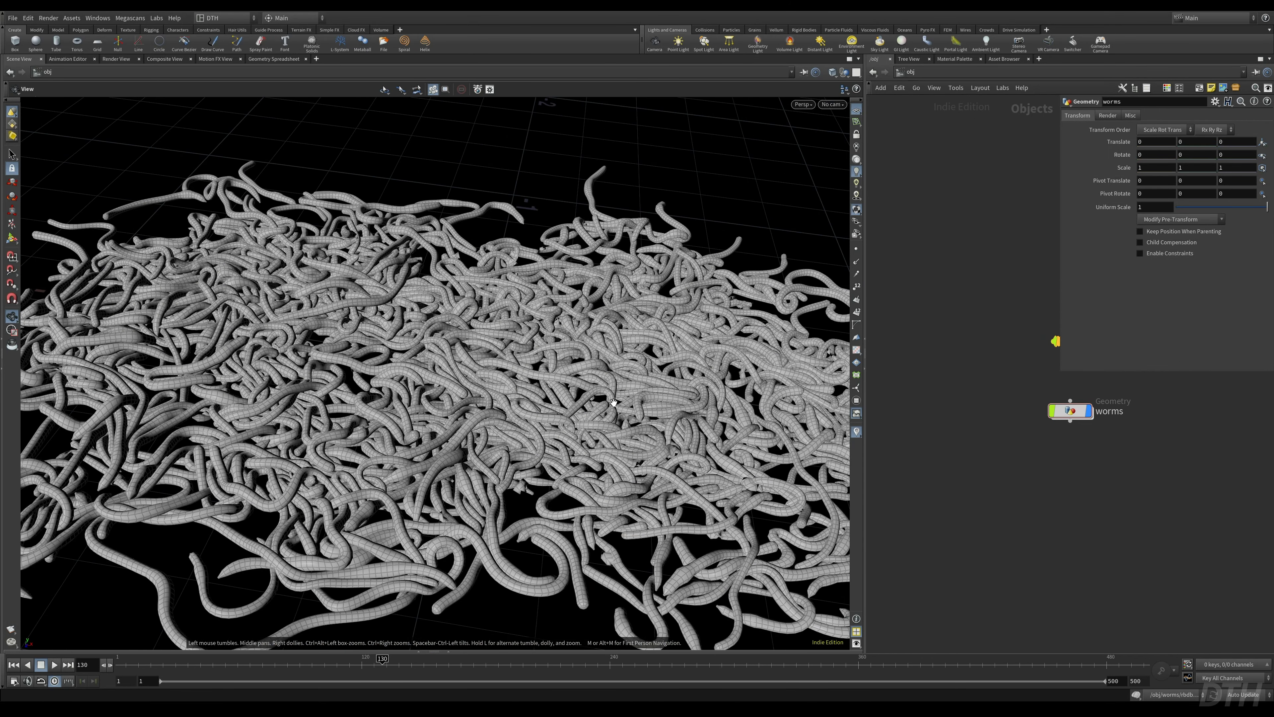
right_click_drag(565, 433, 453, 429)
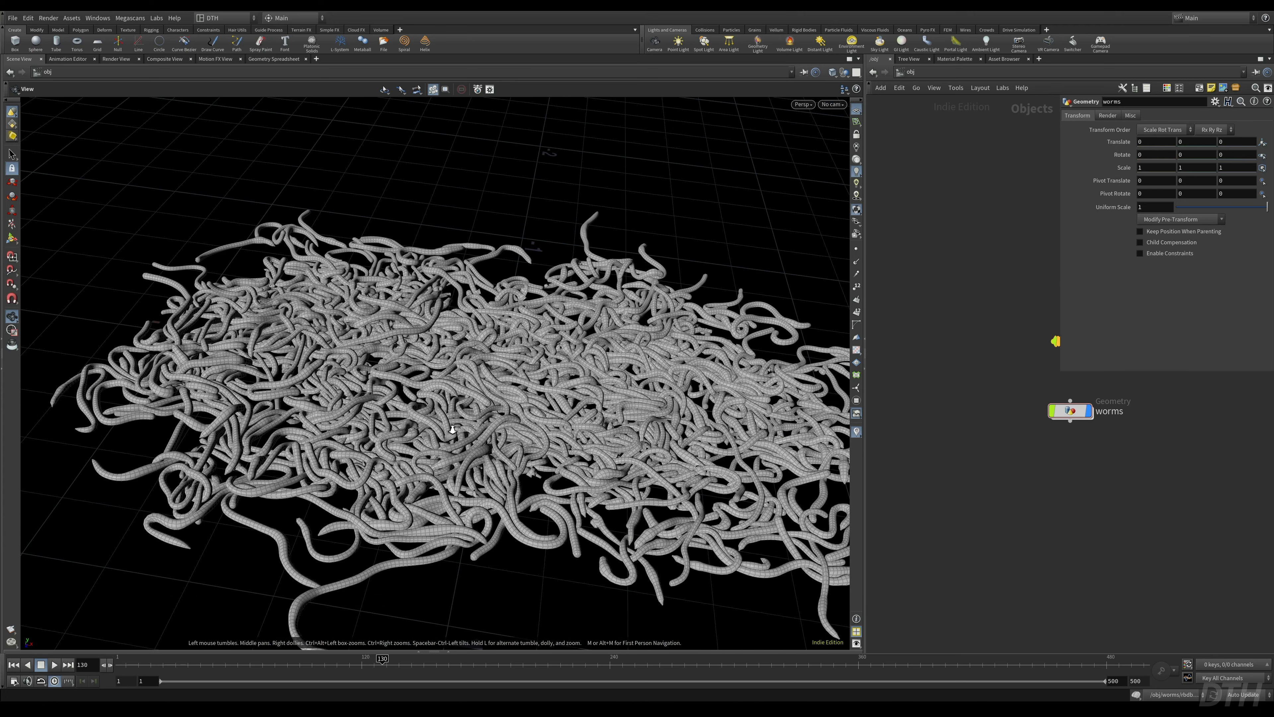
left_click_drag(452, 429, 483, 412)
middle_click_drag(1095, 468, 982, 475)
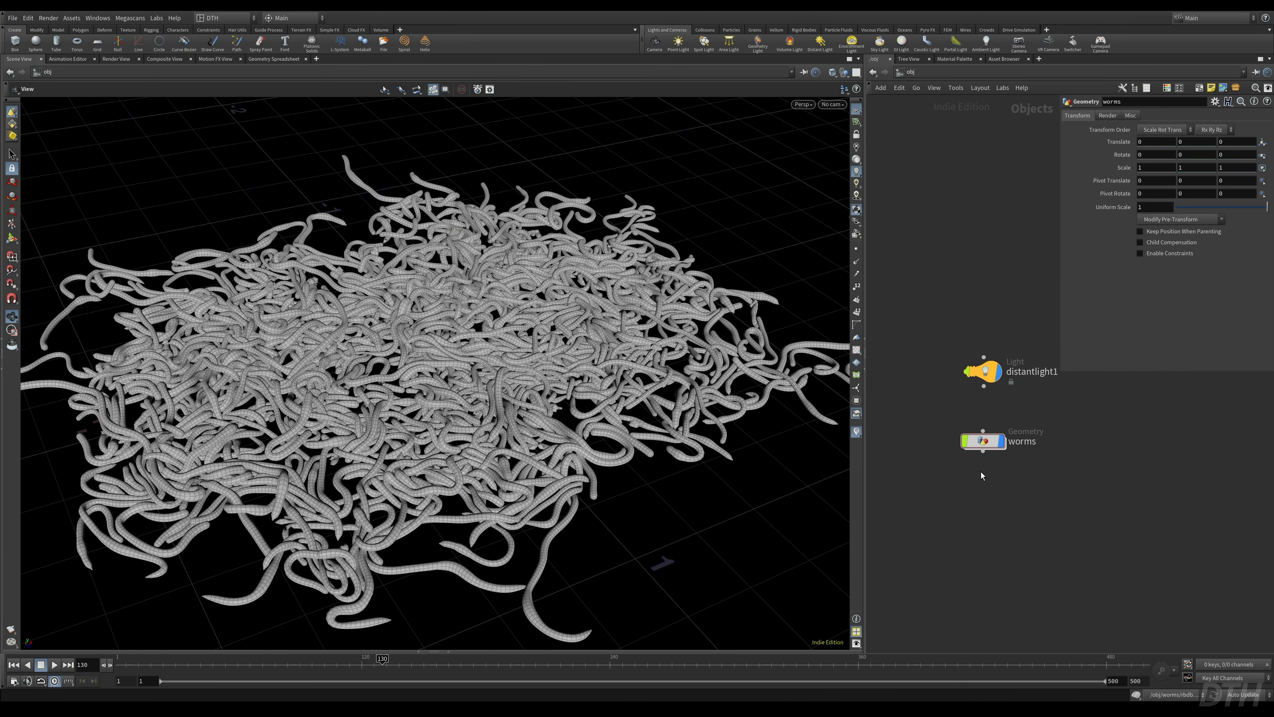
- Enter the worms geometry network and bring the scatter and copytopoints1 nodes at its start into view
double_click(986, 444)
scroll(988, 445, "down", 5)
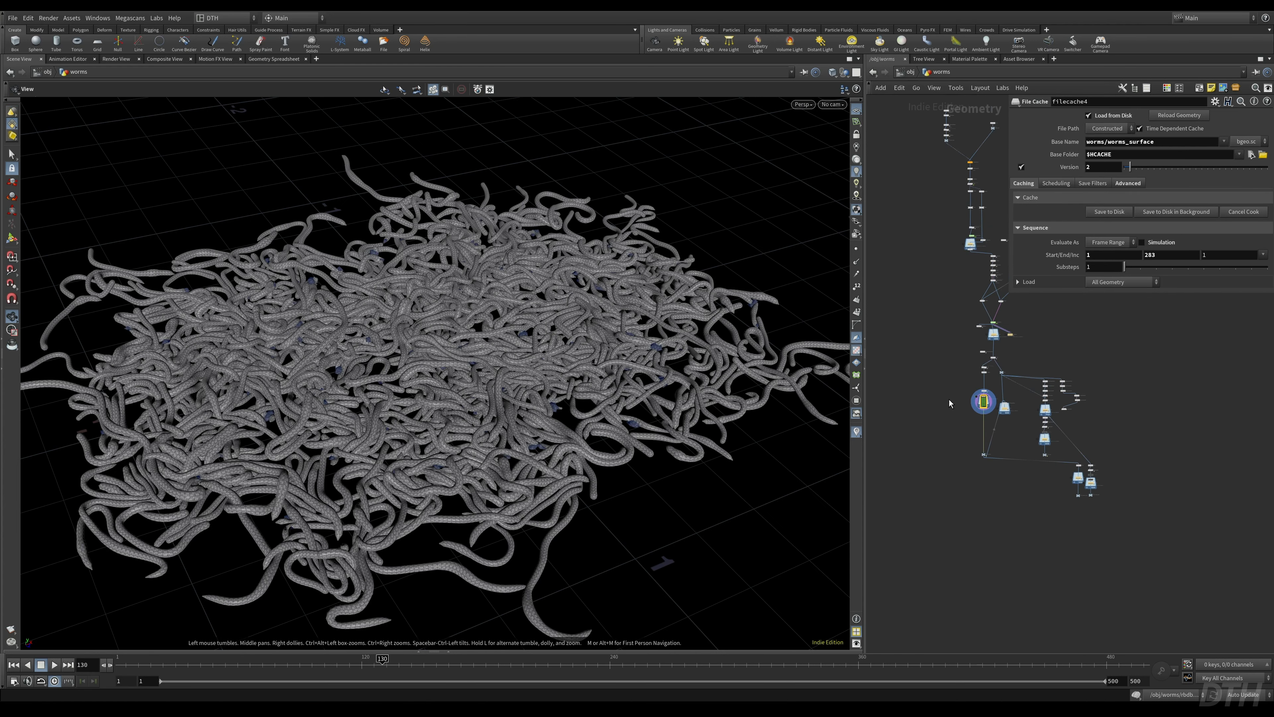
middle_click_drag(951, 201, 859, 593)
scroll(993, 370, "up", 2)
scroll(980, 351, "up", 3)
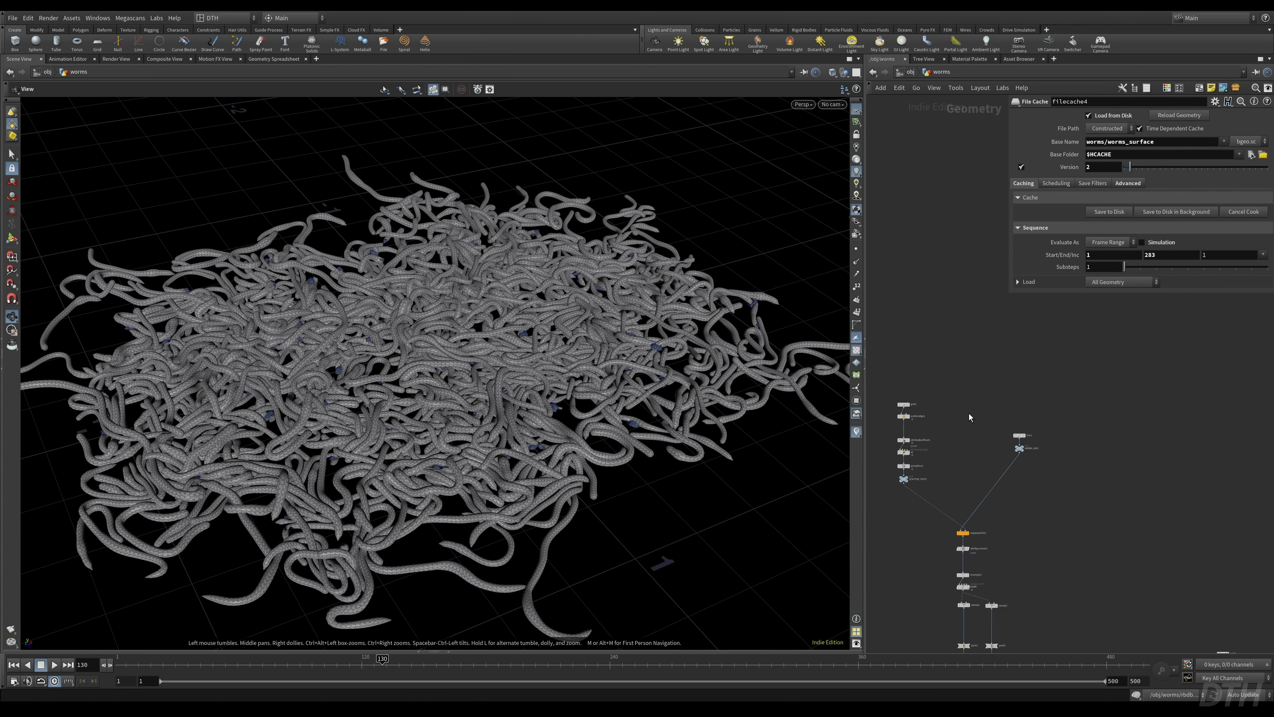
middle_click_drag(1082, 549, 1143, 462)
scroll(1037, 434, "up", 5)
middle_click_drag(967, 490, 1004, 481)
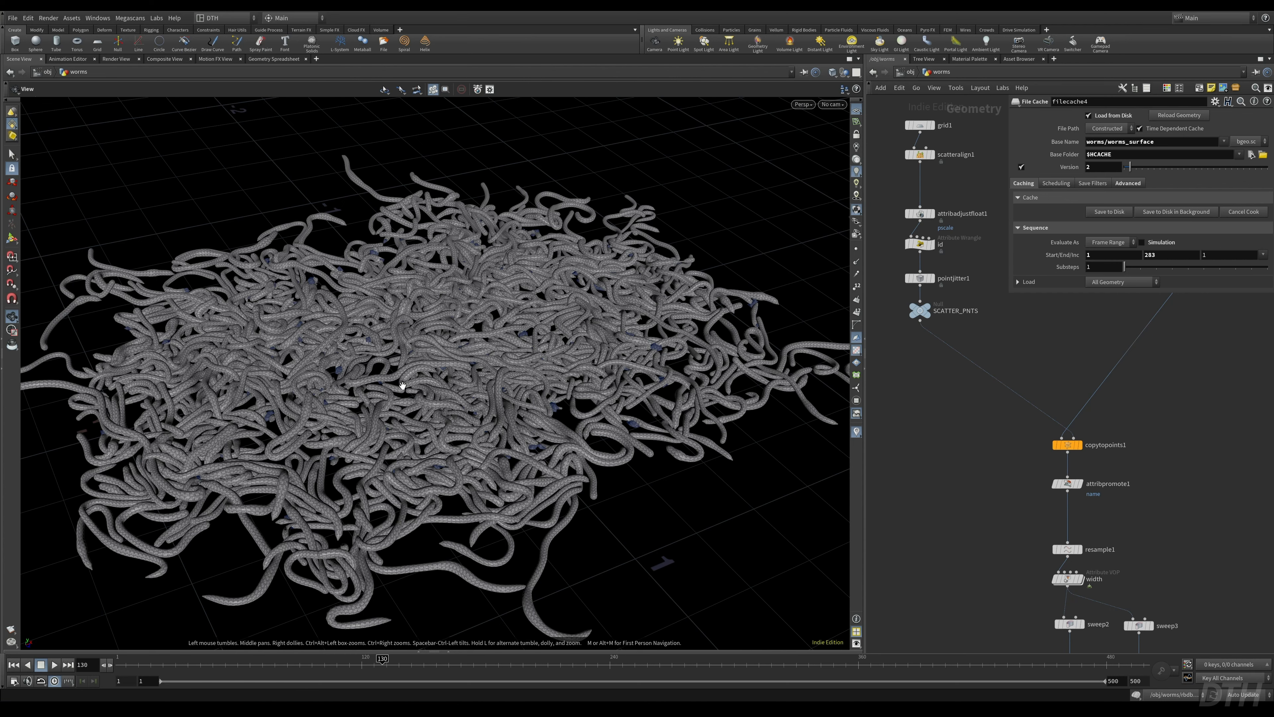
- Inspect the worms up close, move the timeline to frame 3, and frame the worms there
right_click_drag(694, 444, 866, 335)
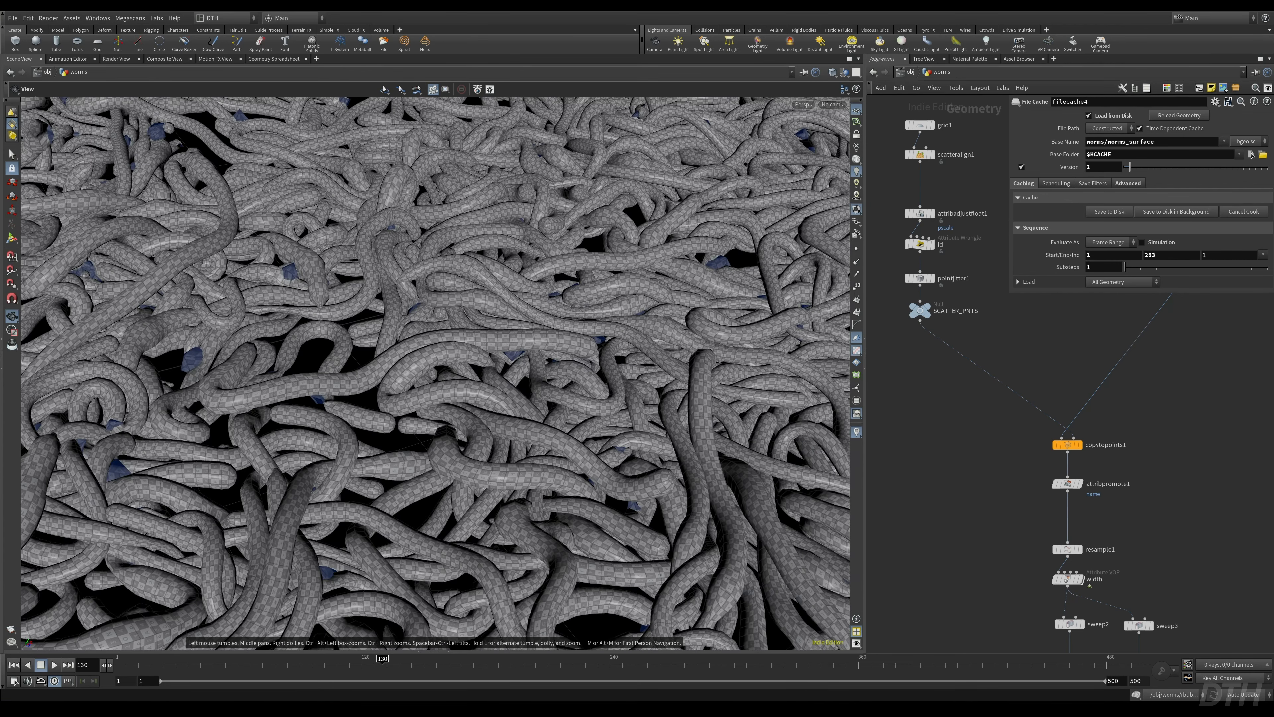
left_click(122, 661)
key("f")
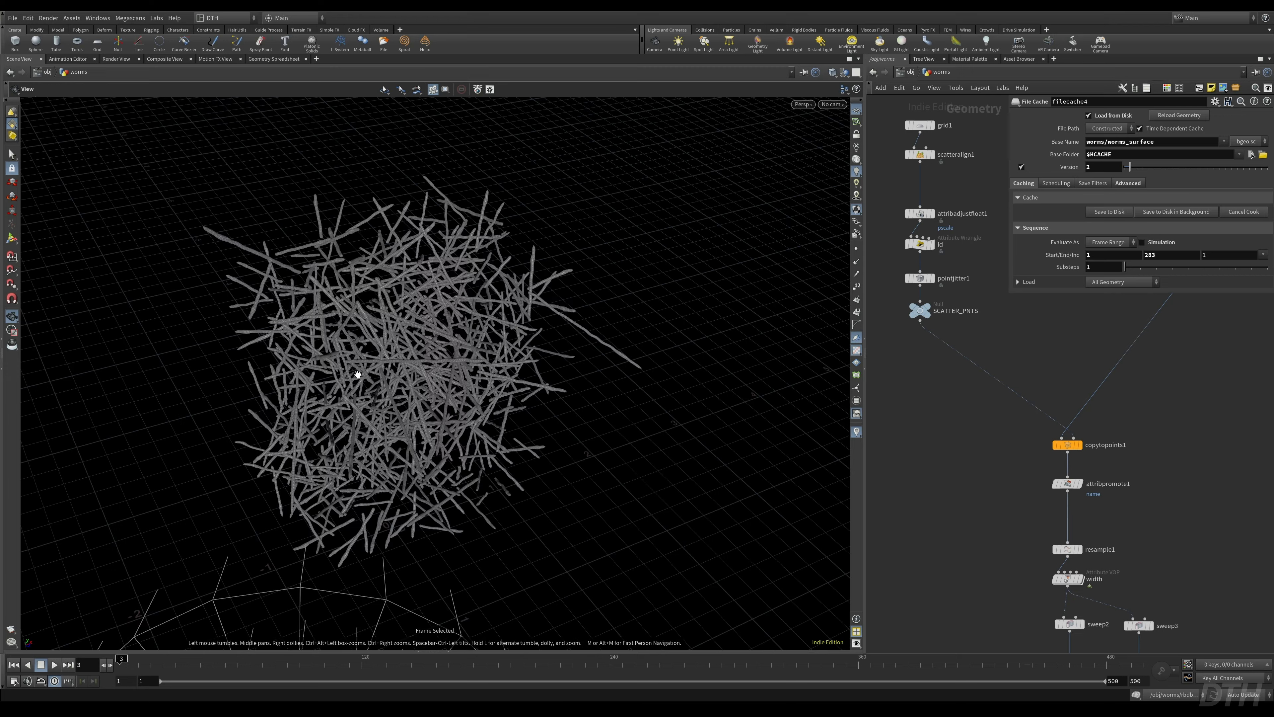
right_click_drag(357, 374, 692, 321)
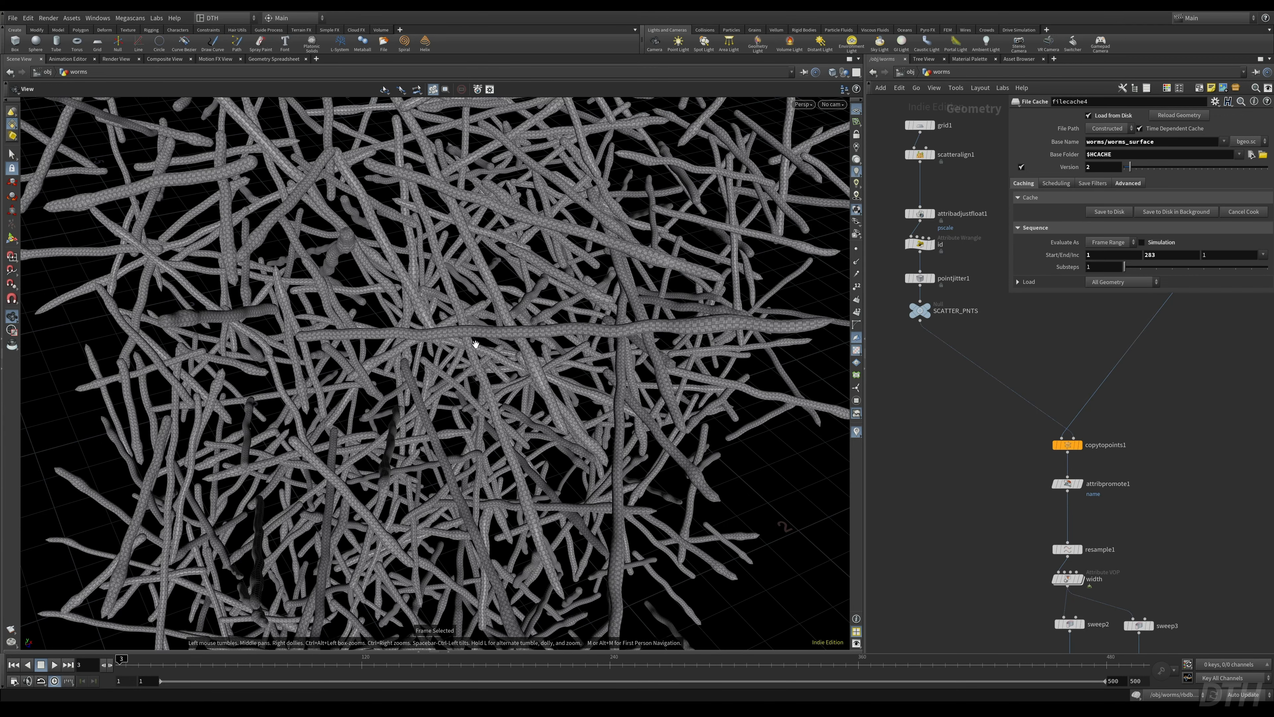
- Show a UV view beside the perspective view and examine the full UV strip of the worms
middle_click_drag(992, 534, 983, 455)
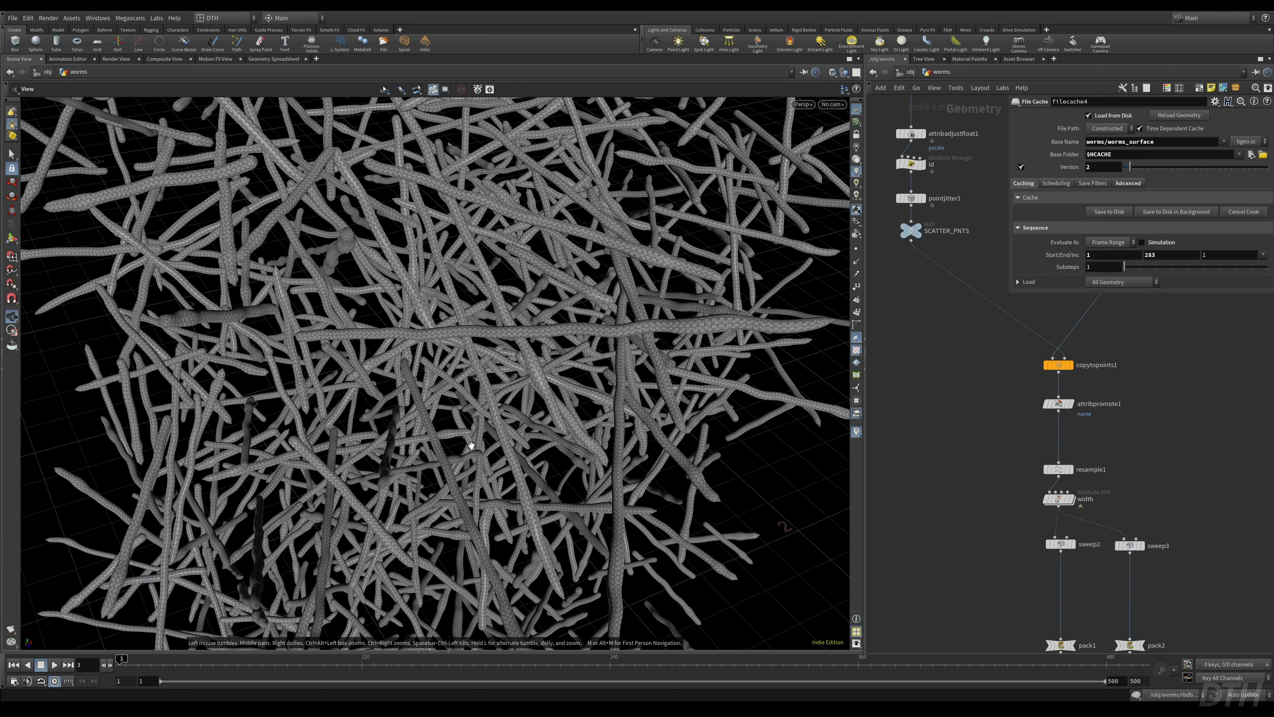
key("ctrl+4")
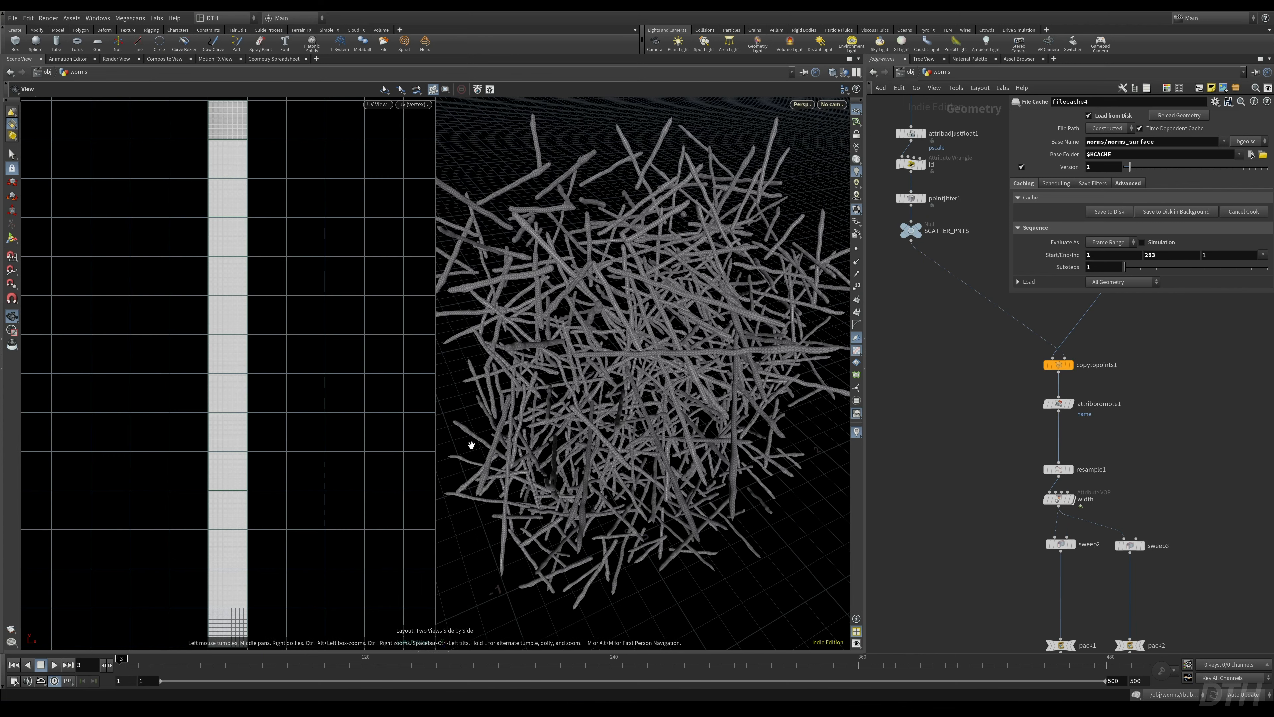
mouse_move(321, 468)
right_mouse_down()
mouse_move(245, 458)
mouse_move(311, 464)
right_mouse_up()
middle_click_drag(311, 464, 324, 404)
middle_click_drag(283, 296, 286, 334)
key("h")
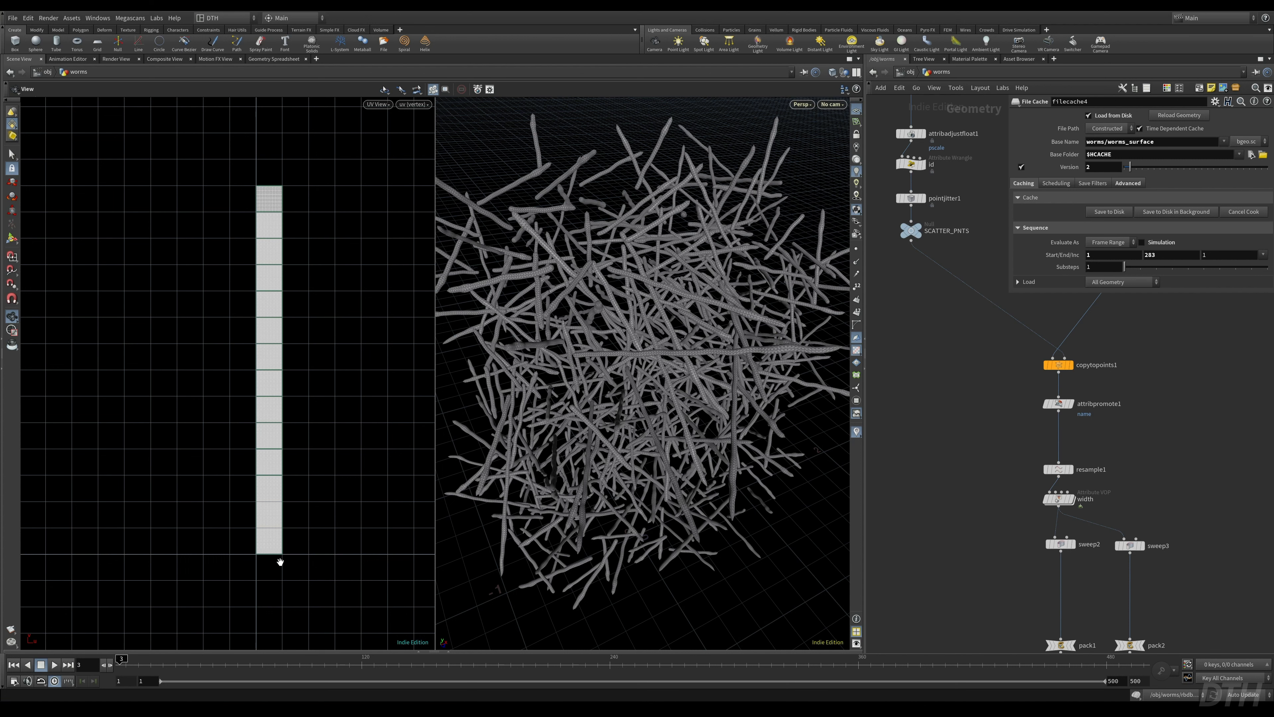
scroll(284, 522, "up", 1)
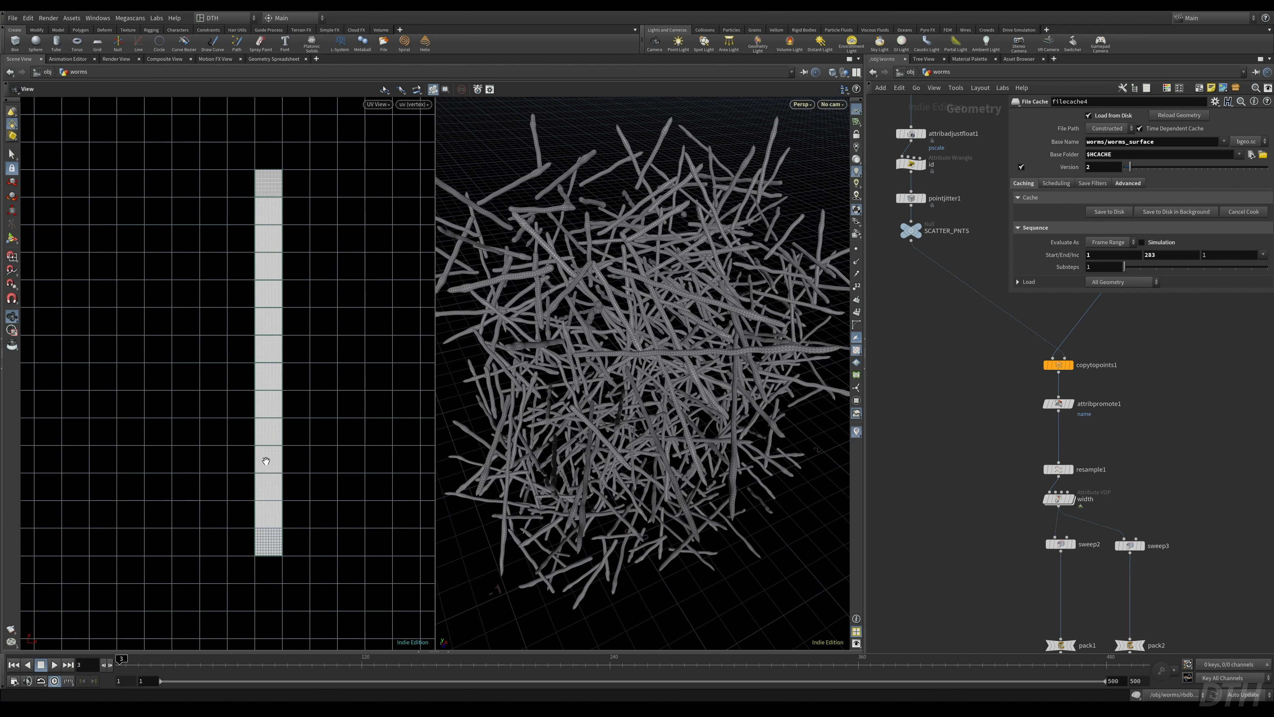
scroll(266, 381, "up", 2)
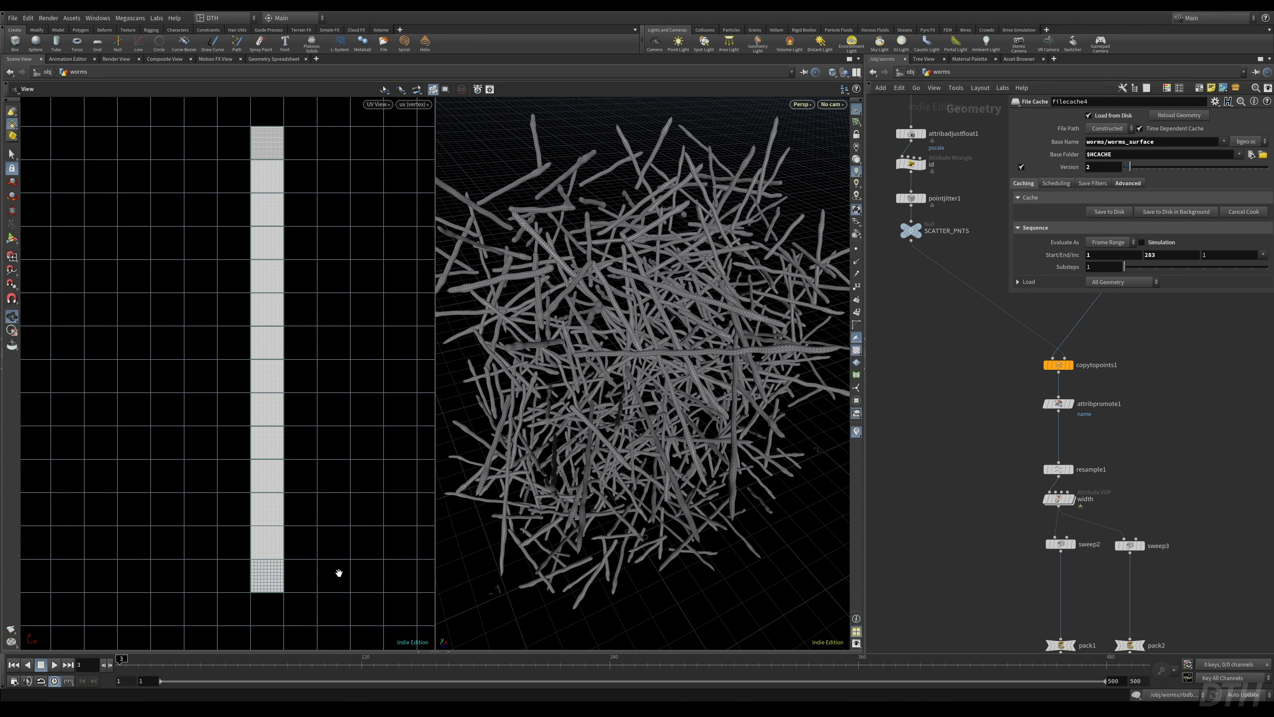
- Locate the OUT_WORMS null below filecache4 in the network and select it
middle_click_drag(1020, 619, 952, 164)
scroll(974, 519, "down", 4)
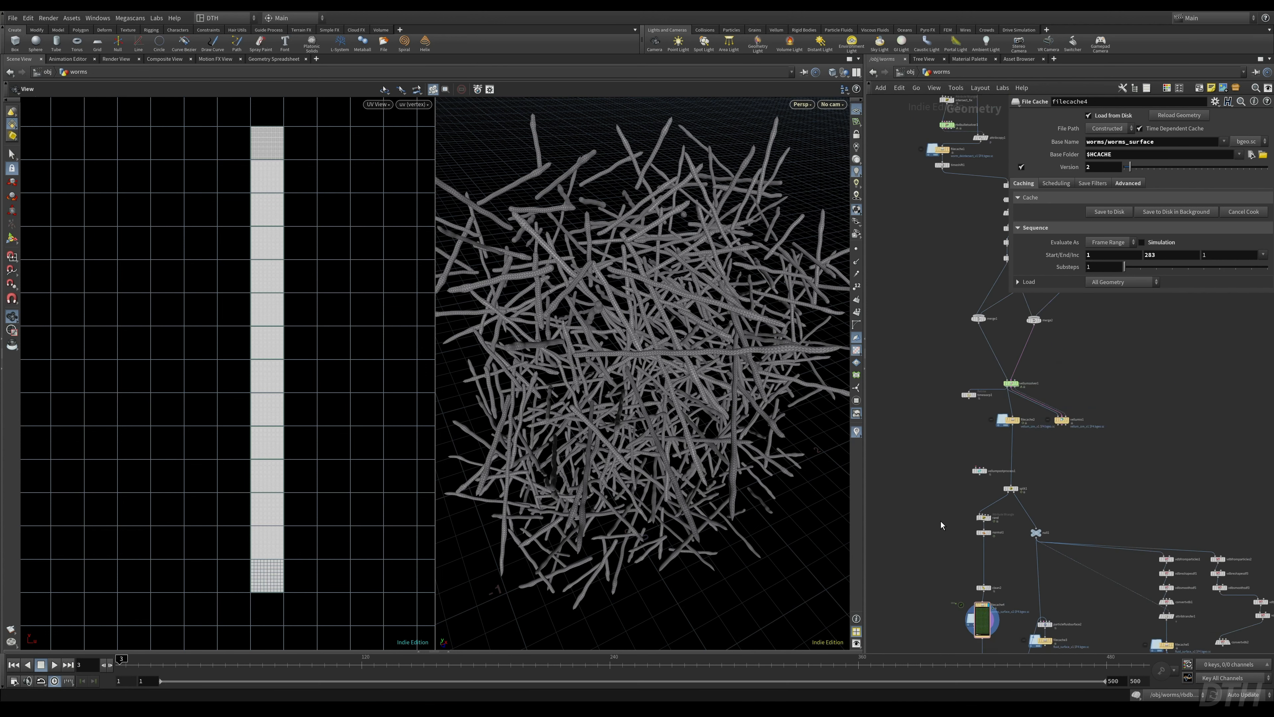
middle_click_drag(941, 522, 941, 352)
middle_click_drag(938, 567, 947, 493)
scroll(961, 513, "up", 3)
left_click(1016, 535)
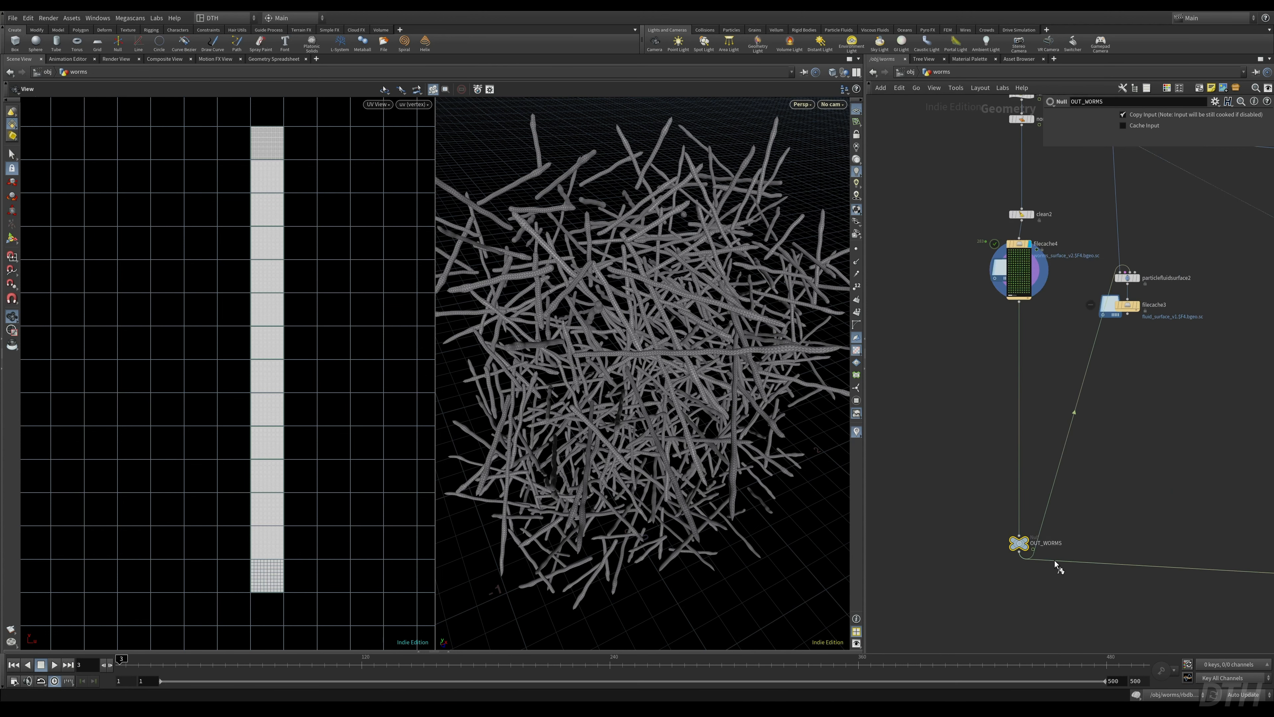
- Open the node info of OUT_WORMS and visualize its curveu point attribute on the geometry
scroll(1016, 539, "up", 3)
left_click(987, 546)
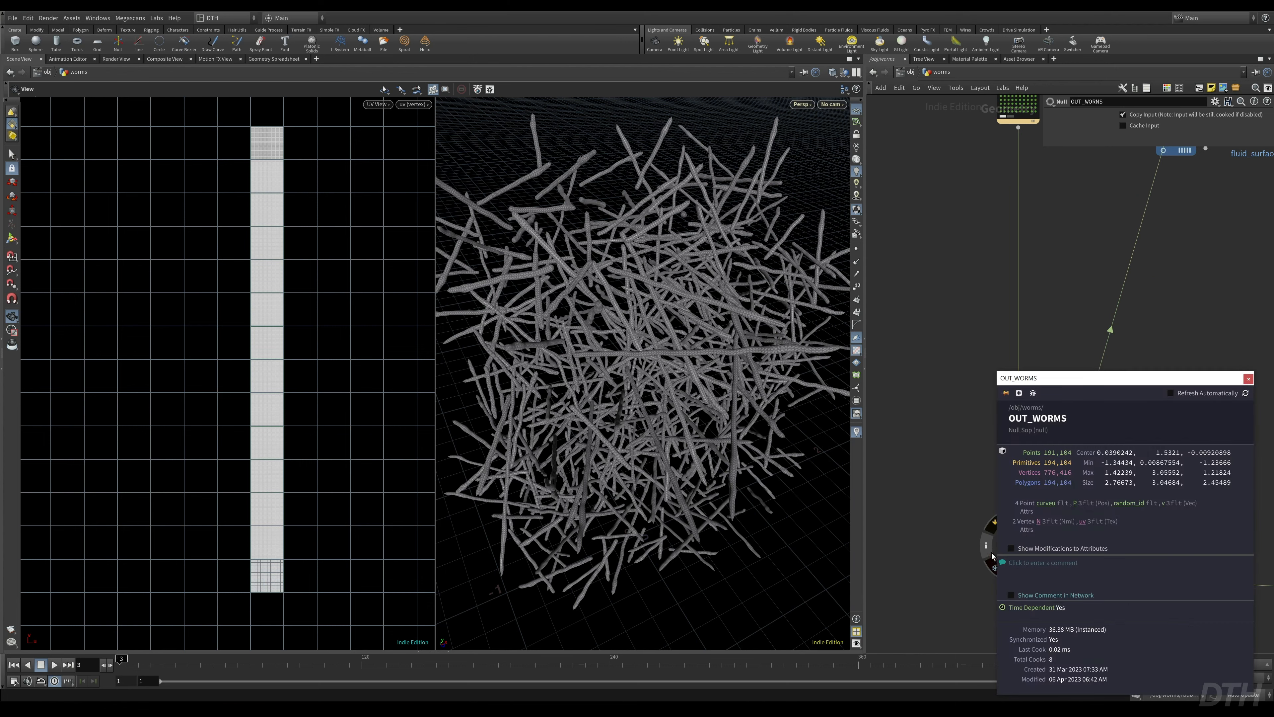
left_click(1053, 502)
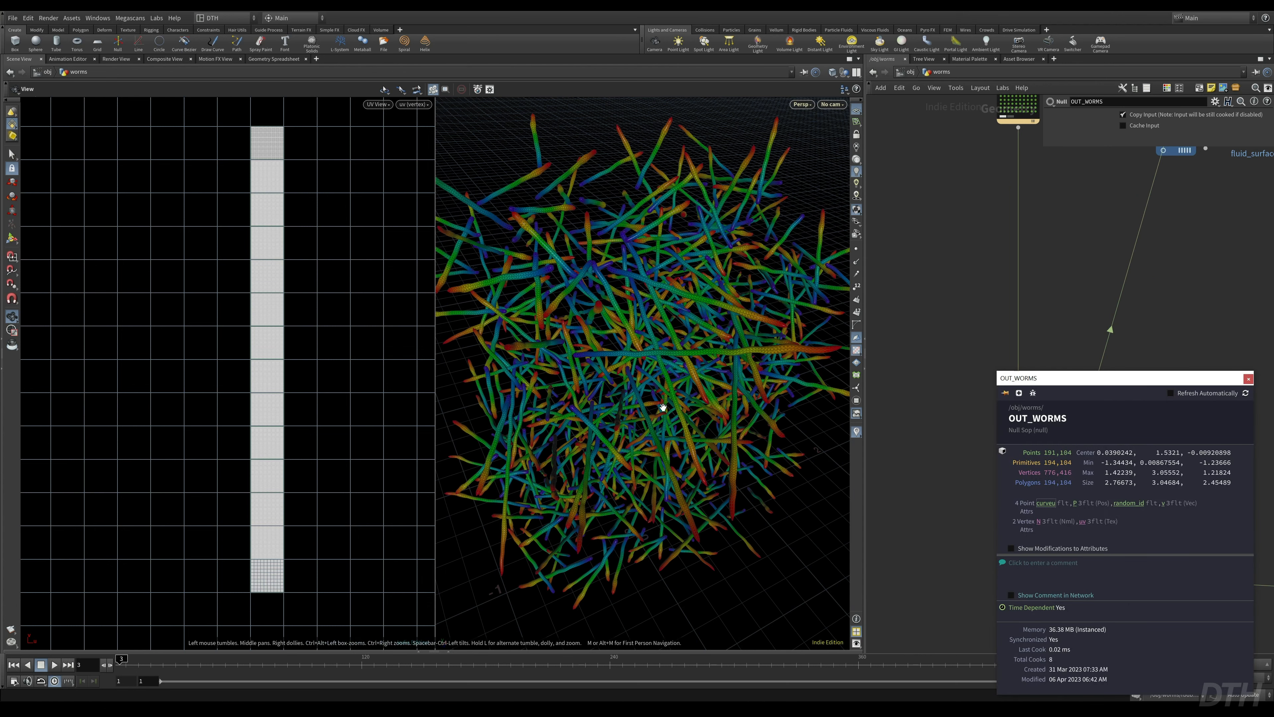
- Return the viewport to a single perspective view with the colored worms seen up close
right_click_drag(681, 414, 497, 419)
key("ctrl+2")
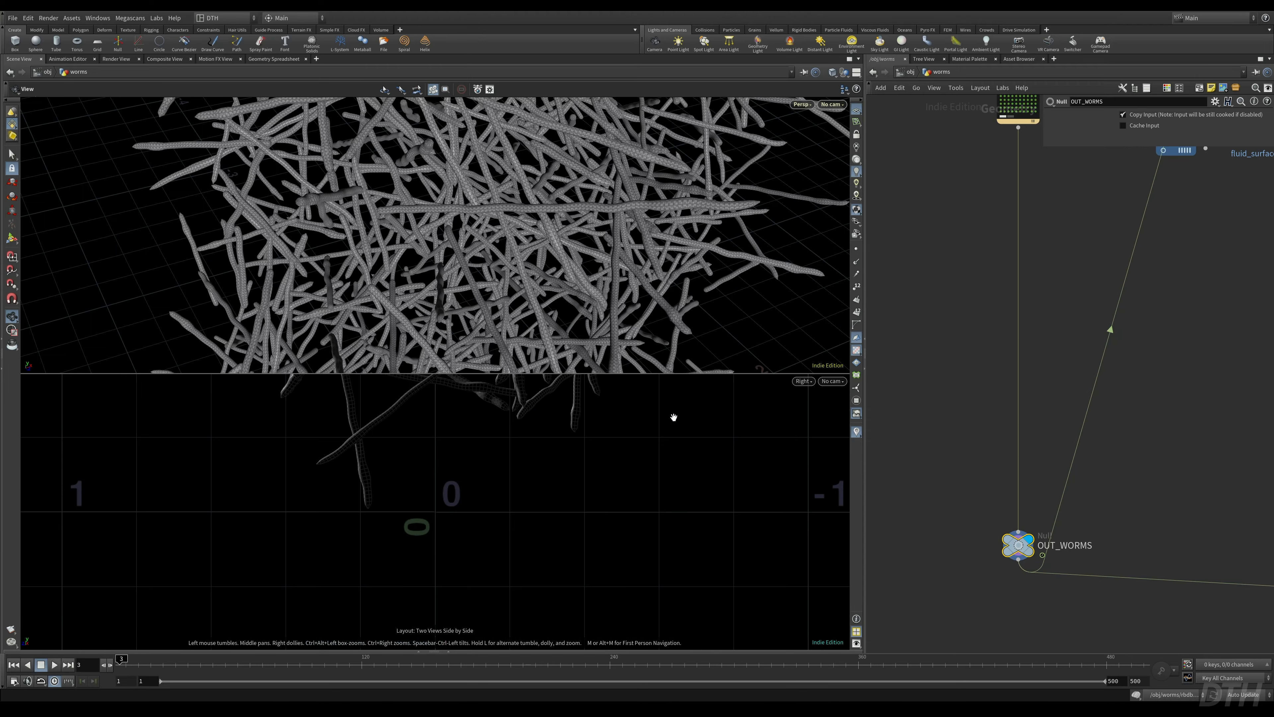
key("ctrl+1")
right_click_drag(448, 345, 511, 349)
middle_click_drag(511, 349, 476, 356)
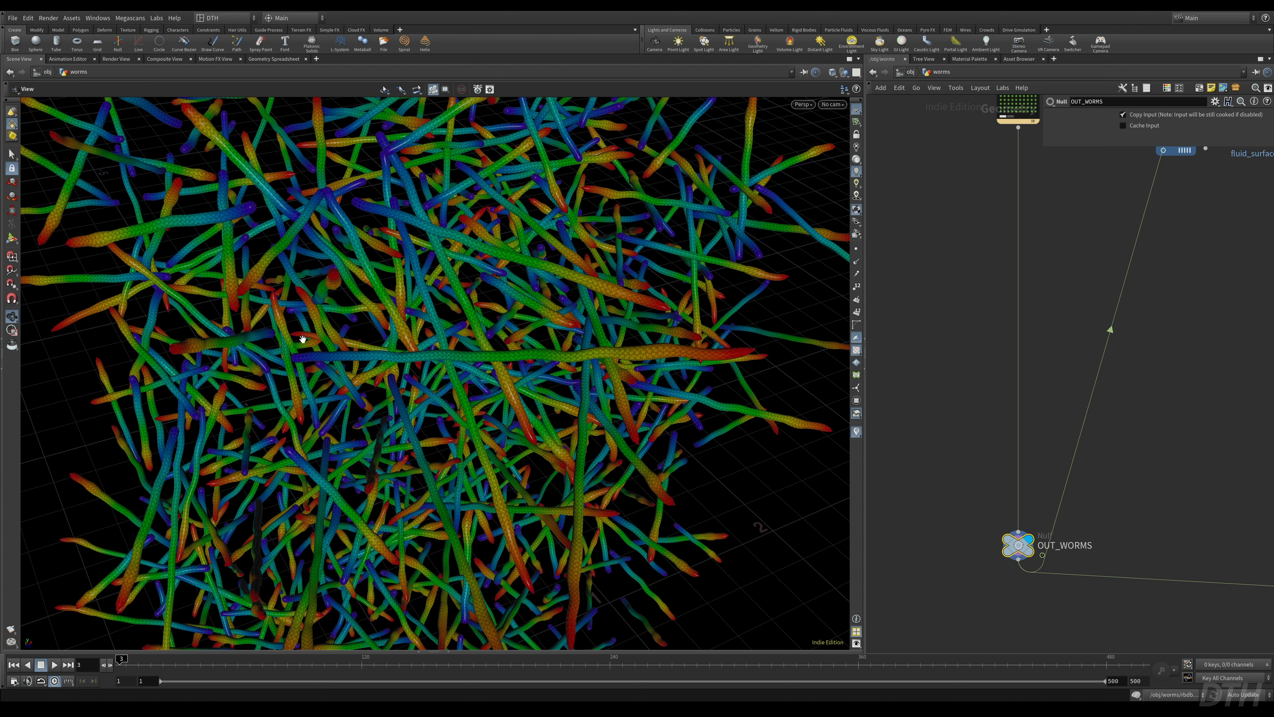
- Open the curveu visualizer's settings, examine its ramp range and color ramp, and close them
left_click(857, 432)
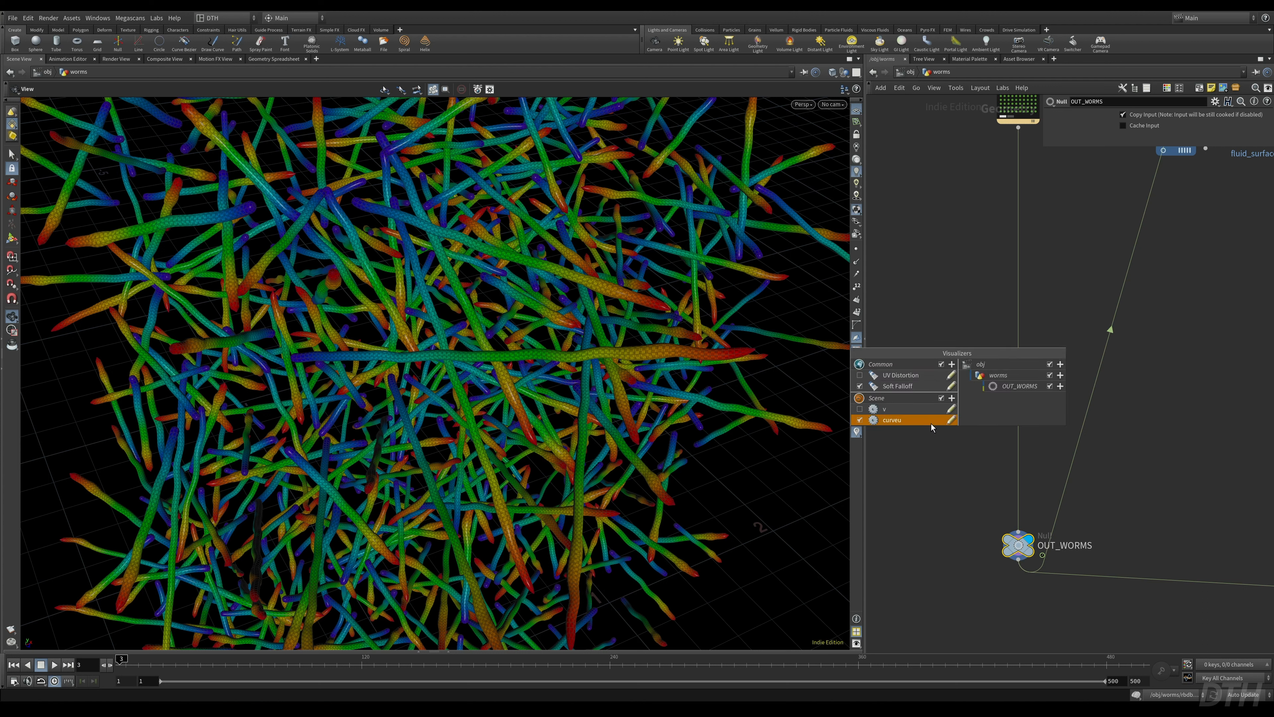
left_click(952, 422)
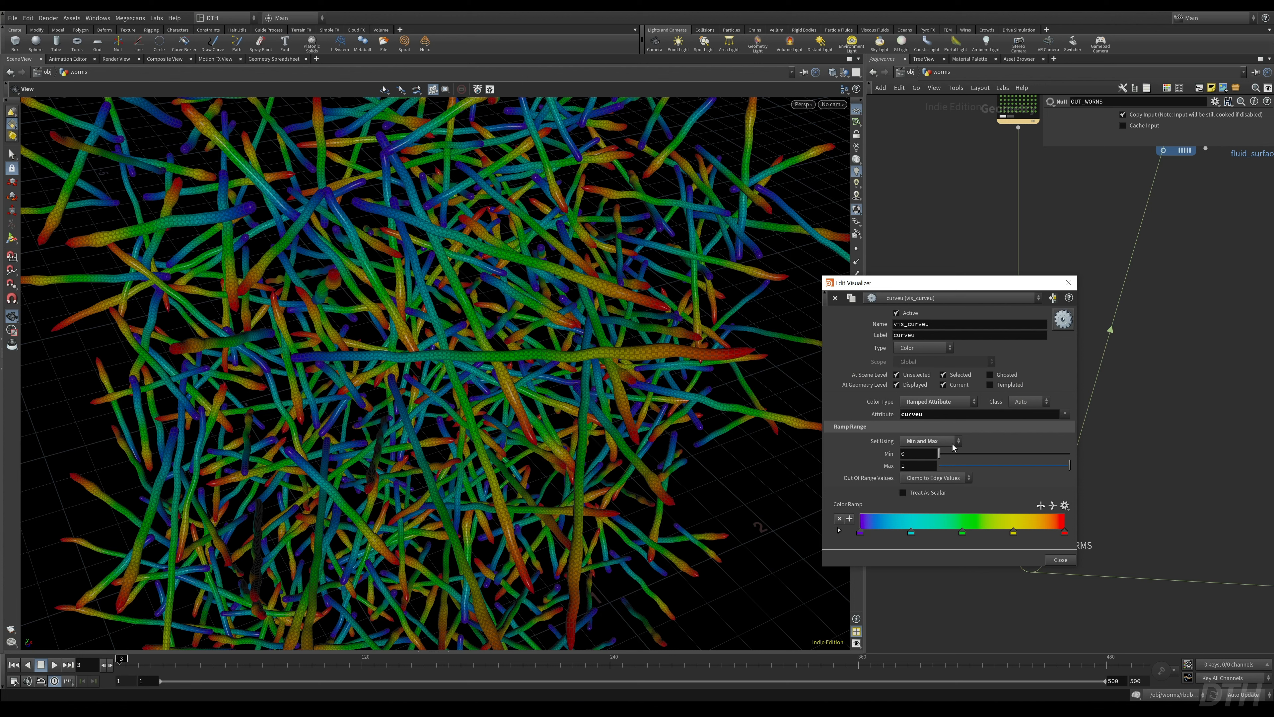
mouse_move(952, 453)
left_mouse_down()
mouse_move(974, 454)
mouse_move(923, 456)
left_mouse_up()
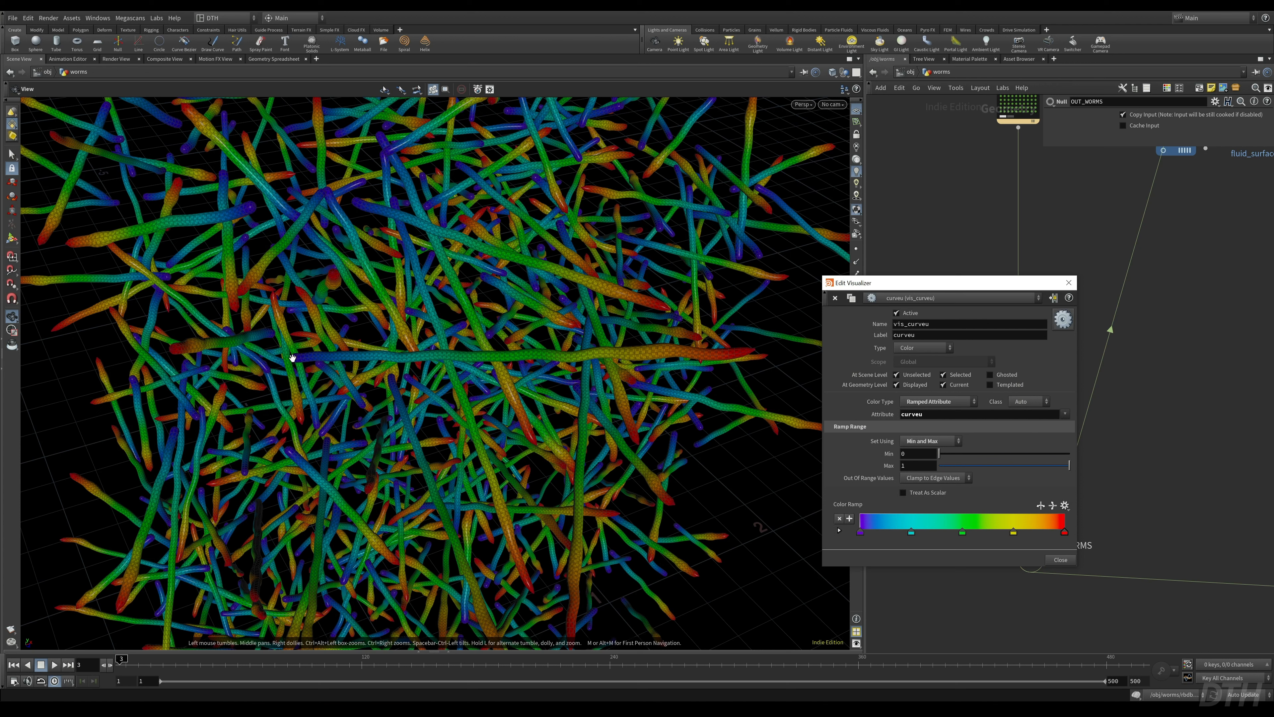
left_click(1069, 285)
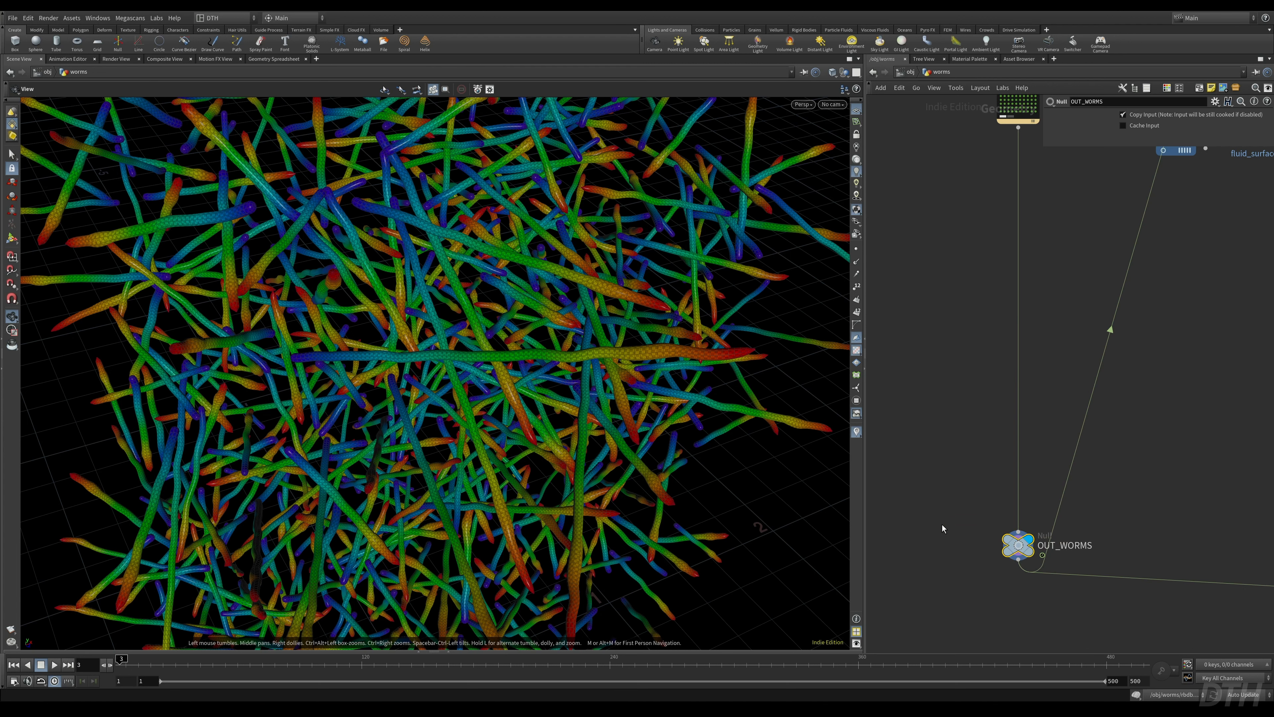
- Go back up the network to sweep2 and examine its UV coordinate settings
scroll(942, 525, "down", 5)
middle_click_drag(953, 549, 1008, 499)
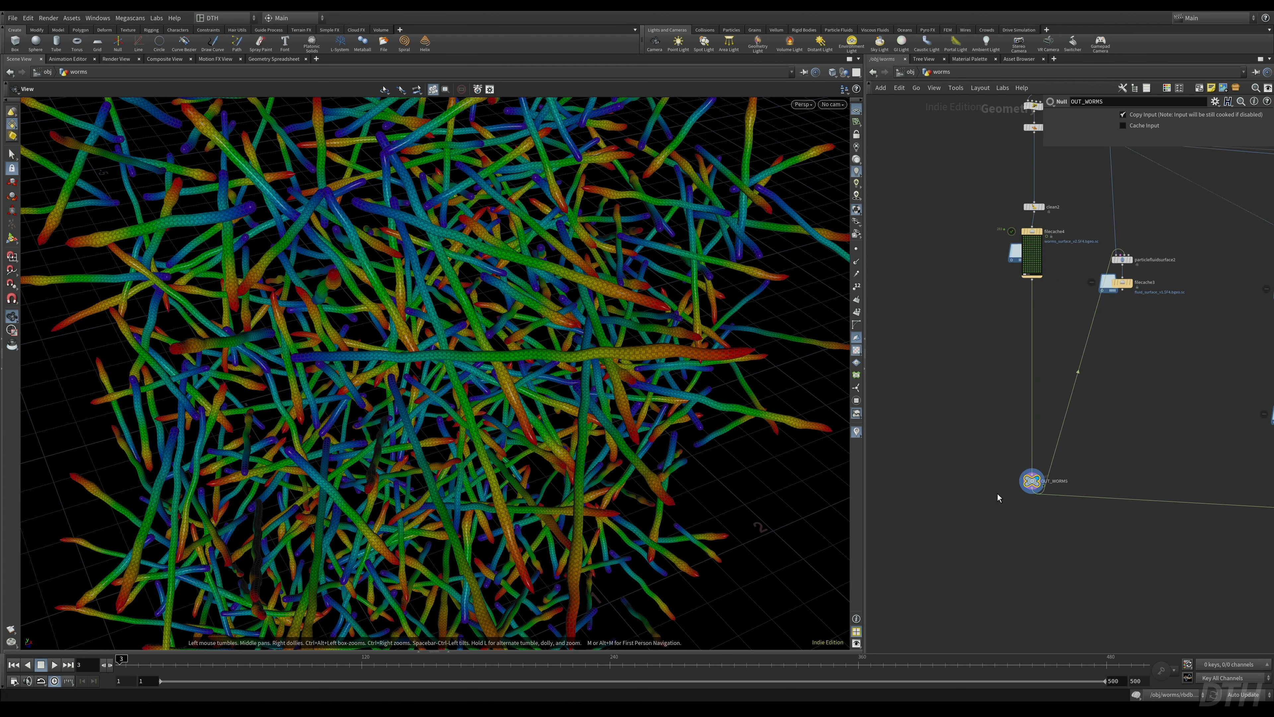
scroll(1003, 494, "down", 5)
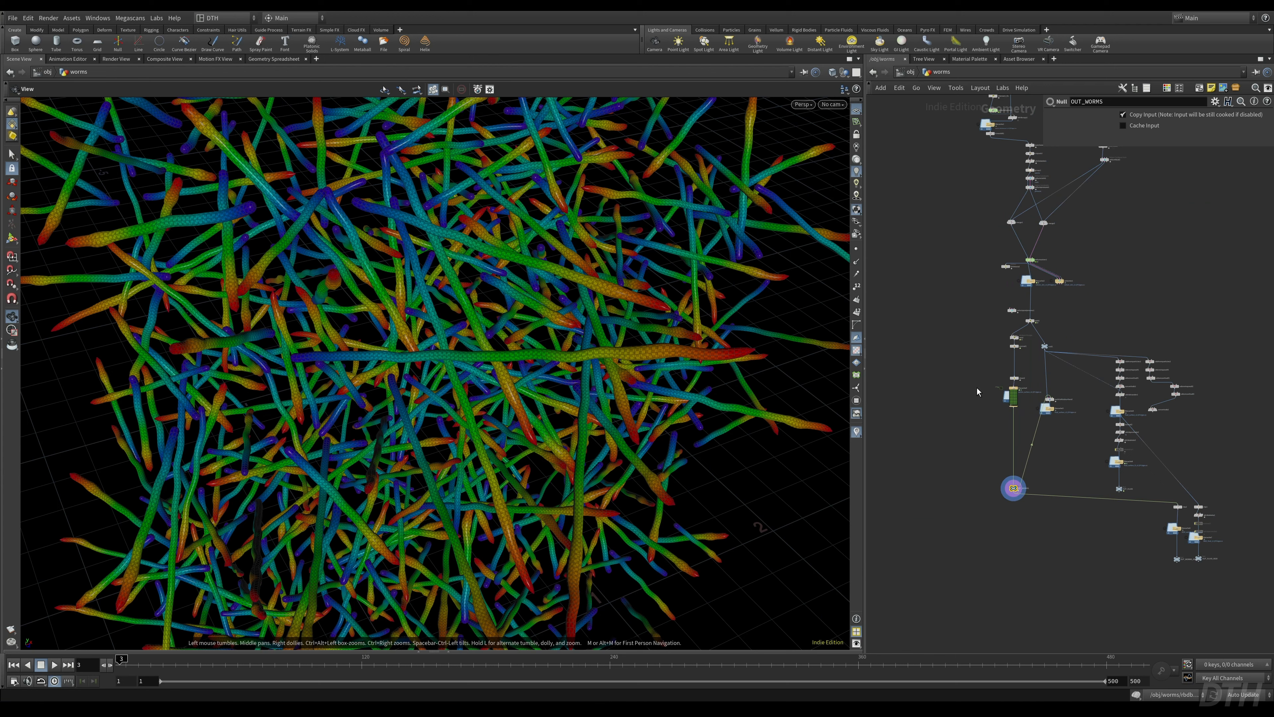
middle_click_drag(977, 388, 974, 497)
scroll(1028, 301, "up", 6)
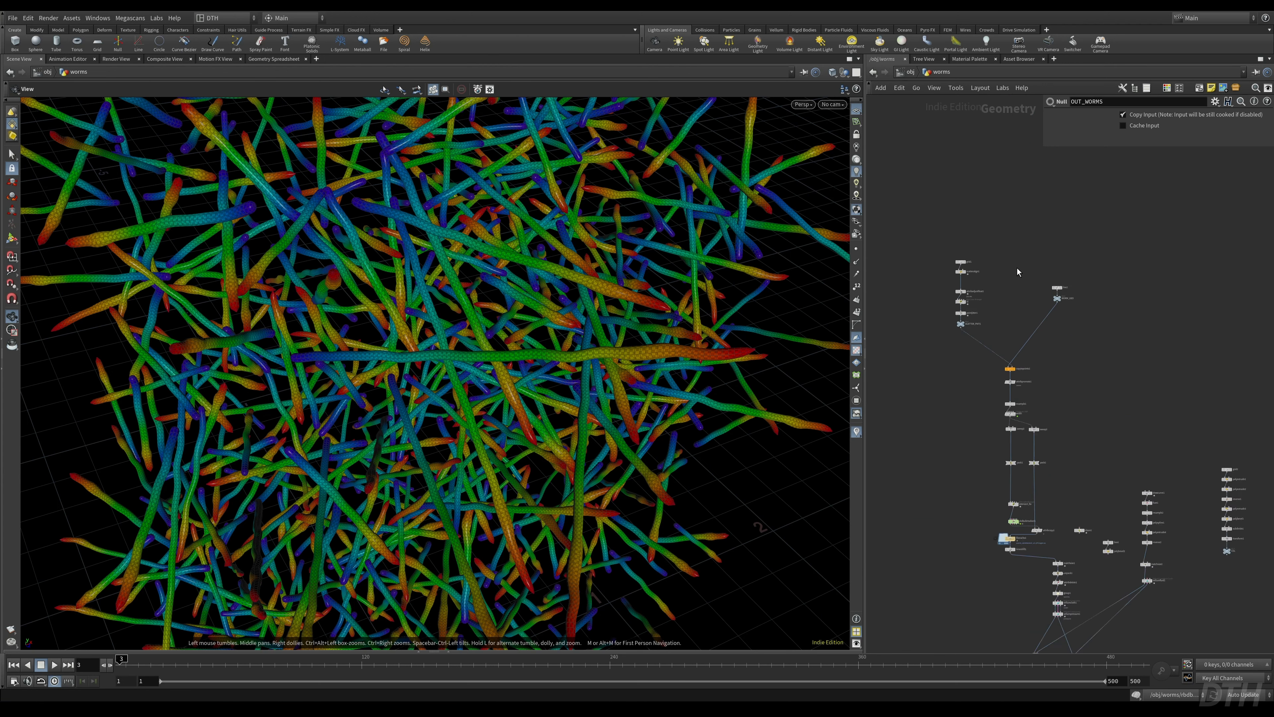
middle_click_drag(989, 344, 1094, 382)
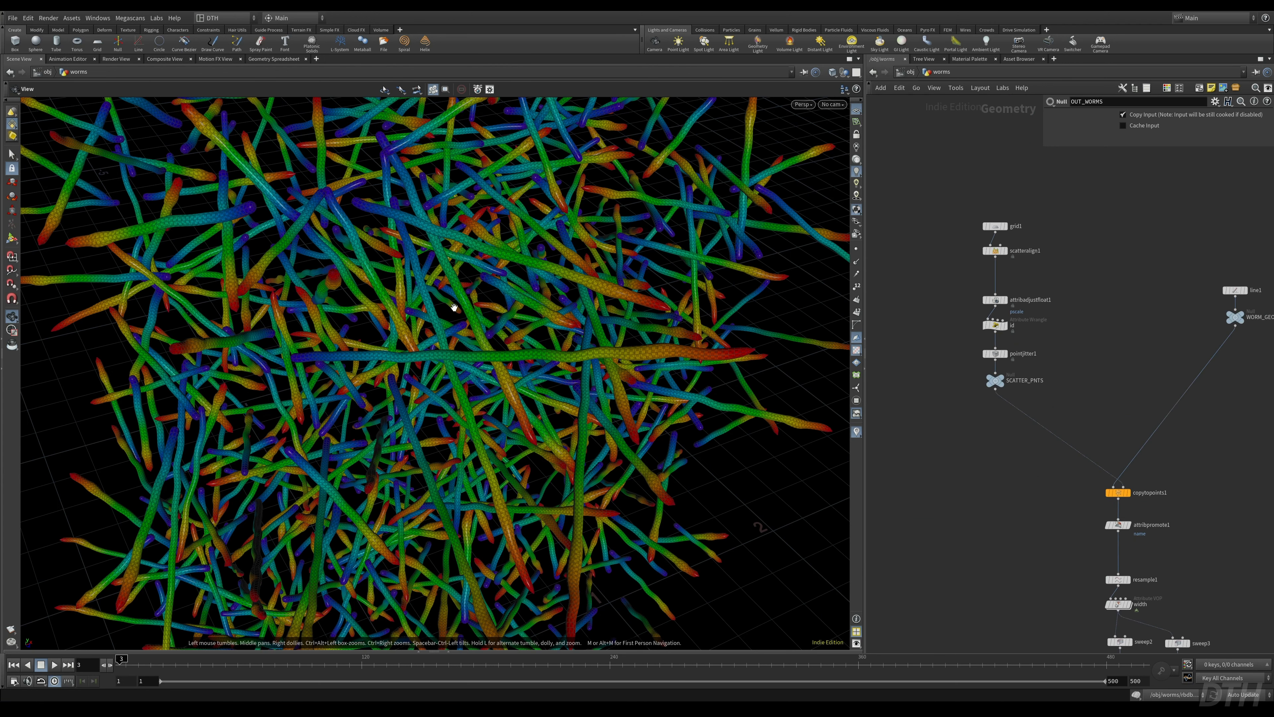
middle_click_drag(1006, 514, 915, 354)
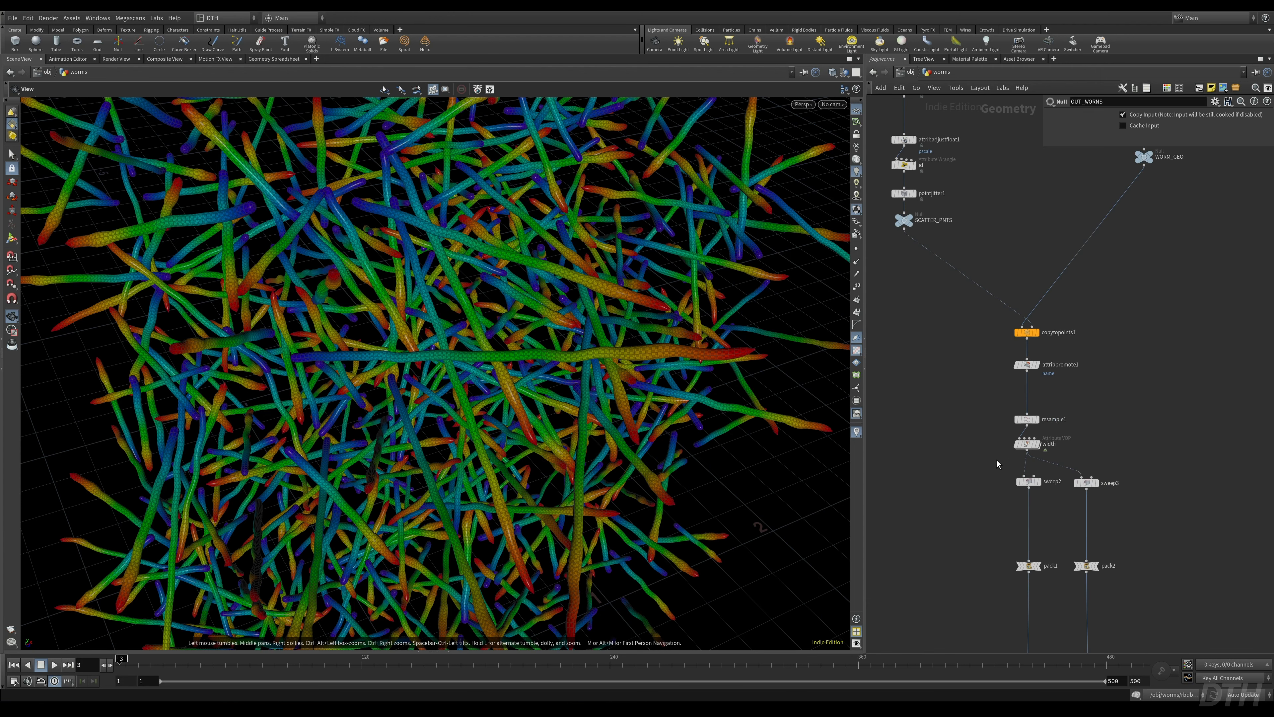
left_click_drag(1055, 492, 1055, 493)
left_click(1125, 151)
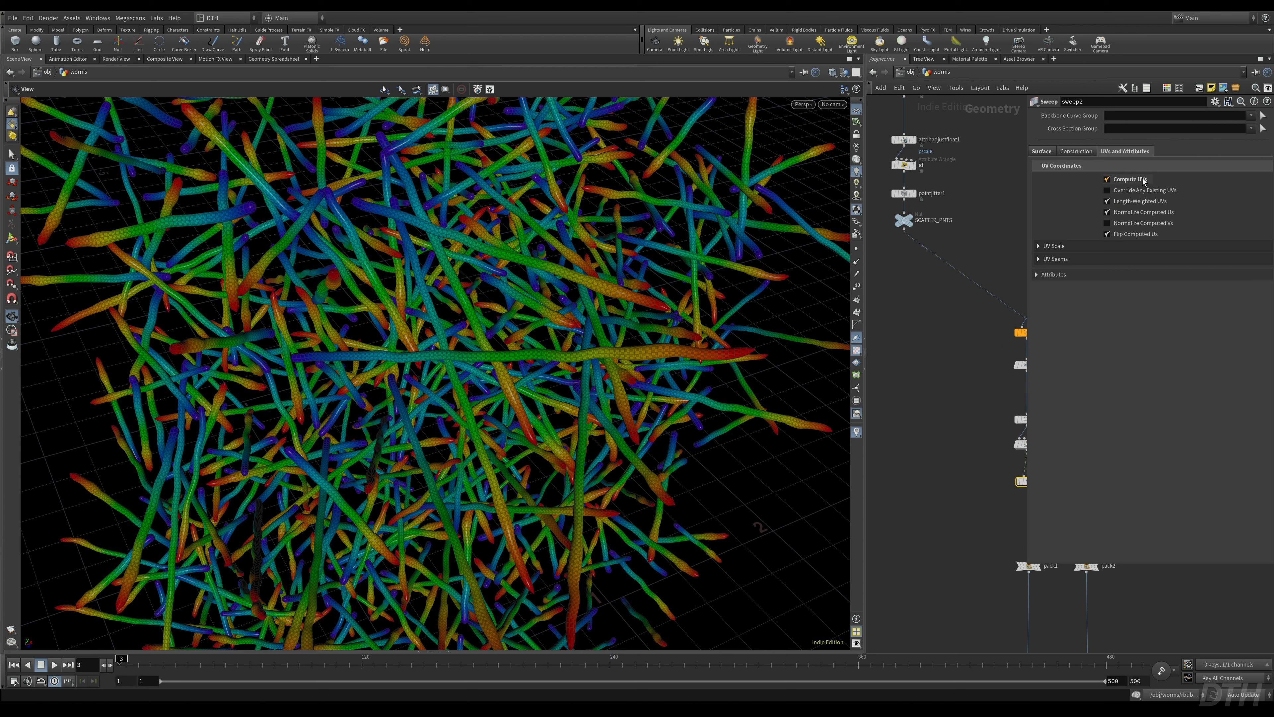
- Select resample1 above the width node and examine its Curve U Attribute setting
middle_click_drag(922, 442, 884, 394)
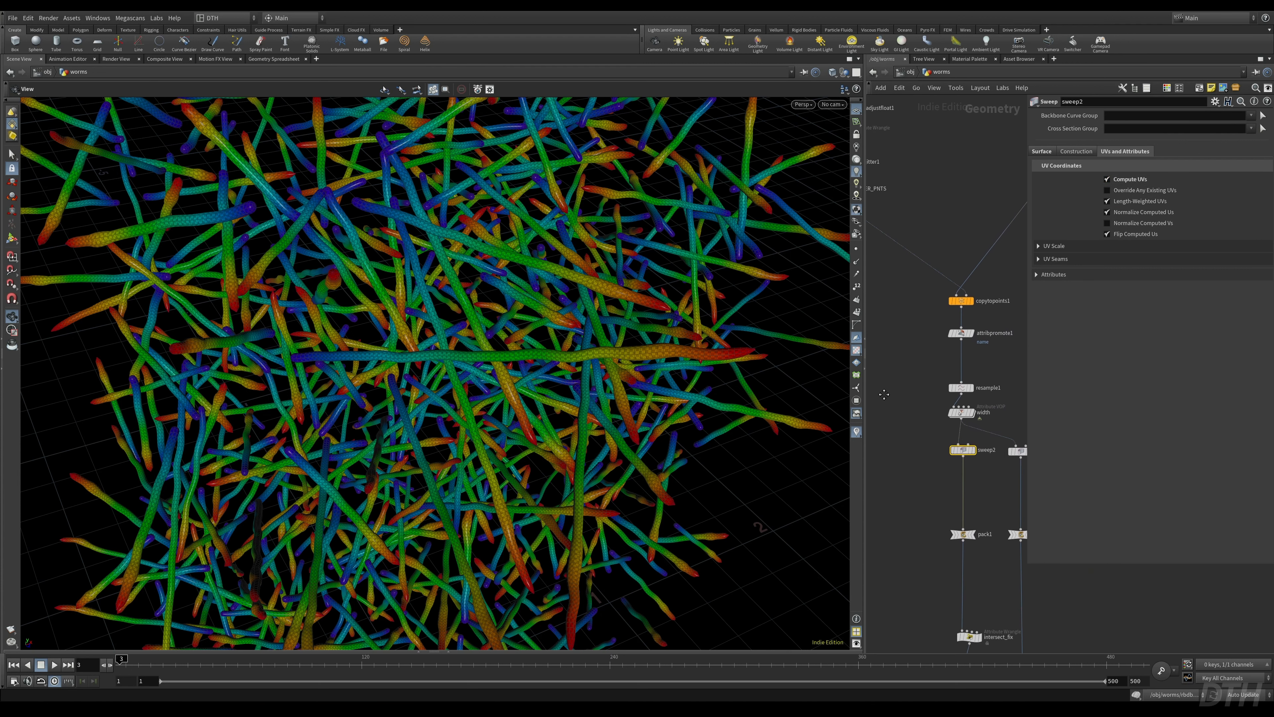
left_click_drag(917, 371, 986, 397)
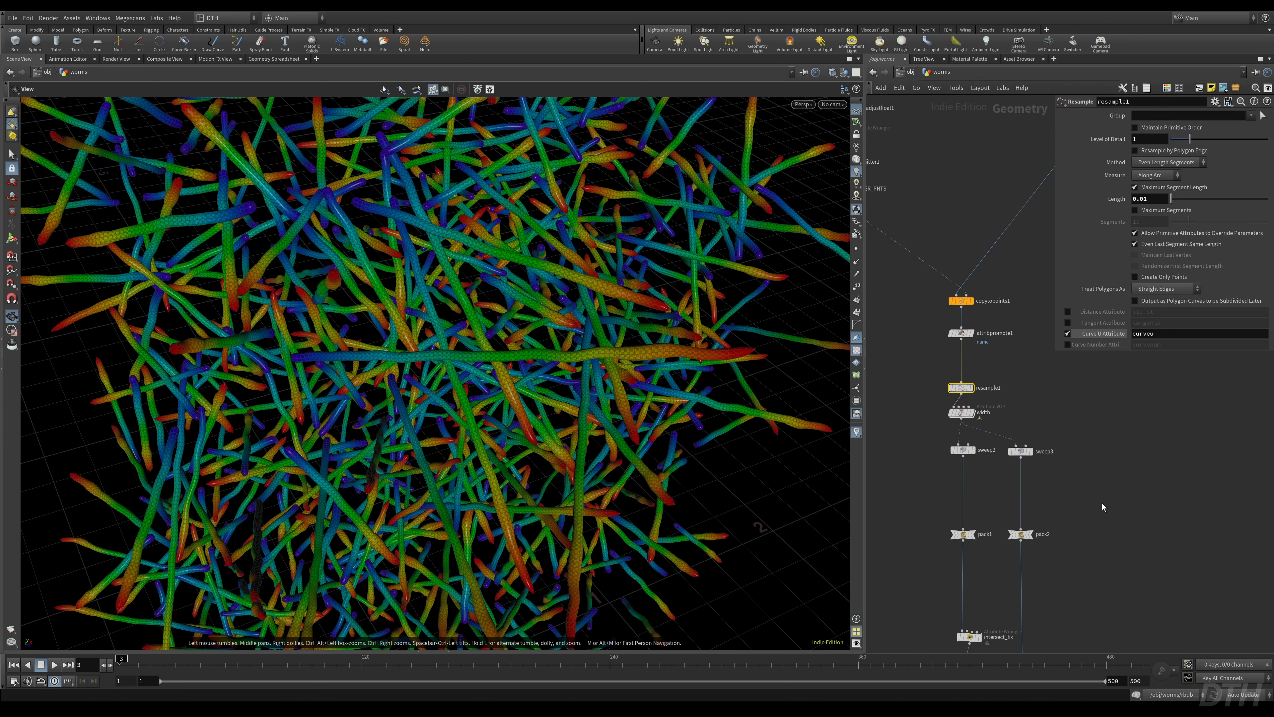
- Go down the network to the OUT_WORMS node at the end of the worms branch
scroll(1102, 503, "down", 8)
middle_click_drag(989, 561, 944, 301)
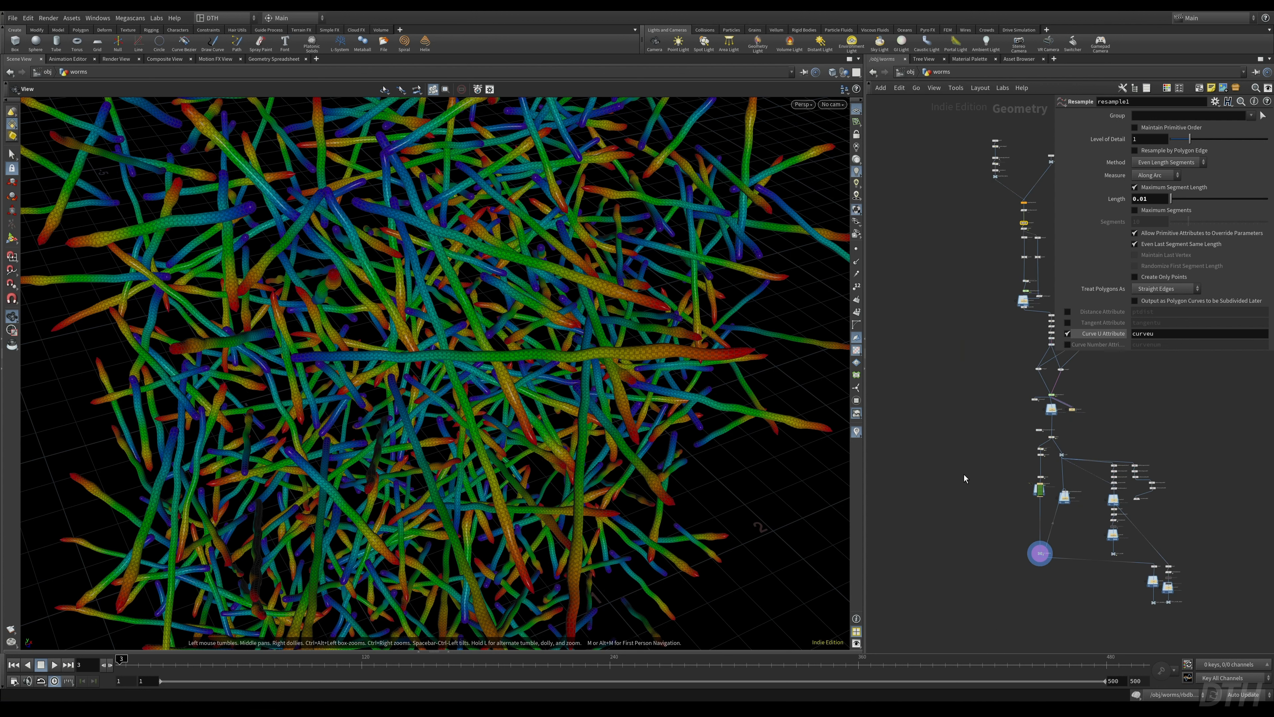
middle_click_drag(1044, 547, 1044, 403)
scroll(1047, 403, "up", 7)
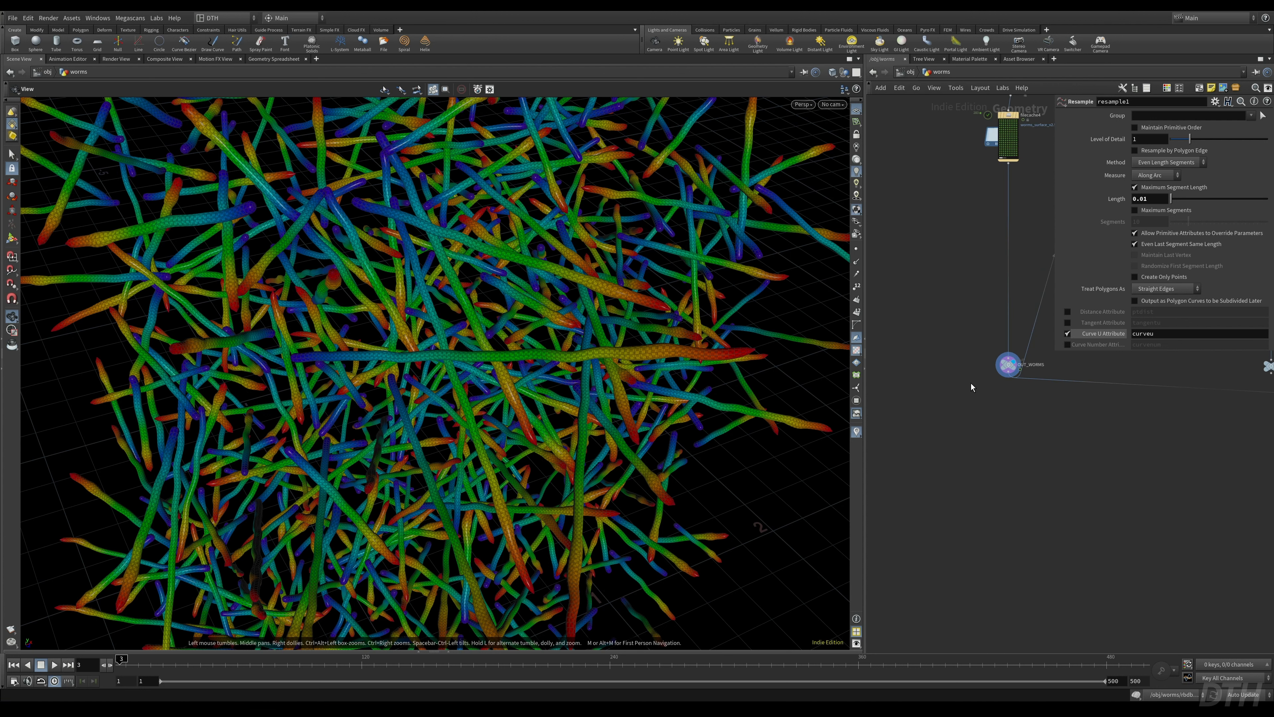
middle_click_drag(970, 384, 990, 551)
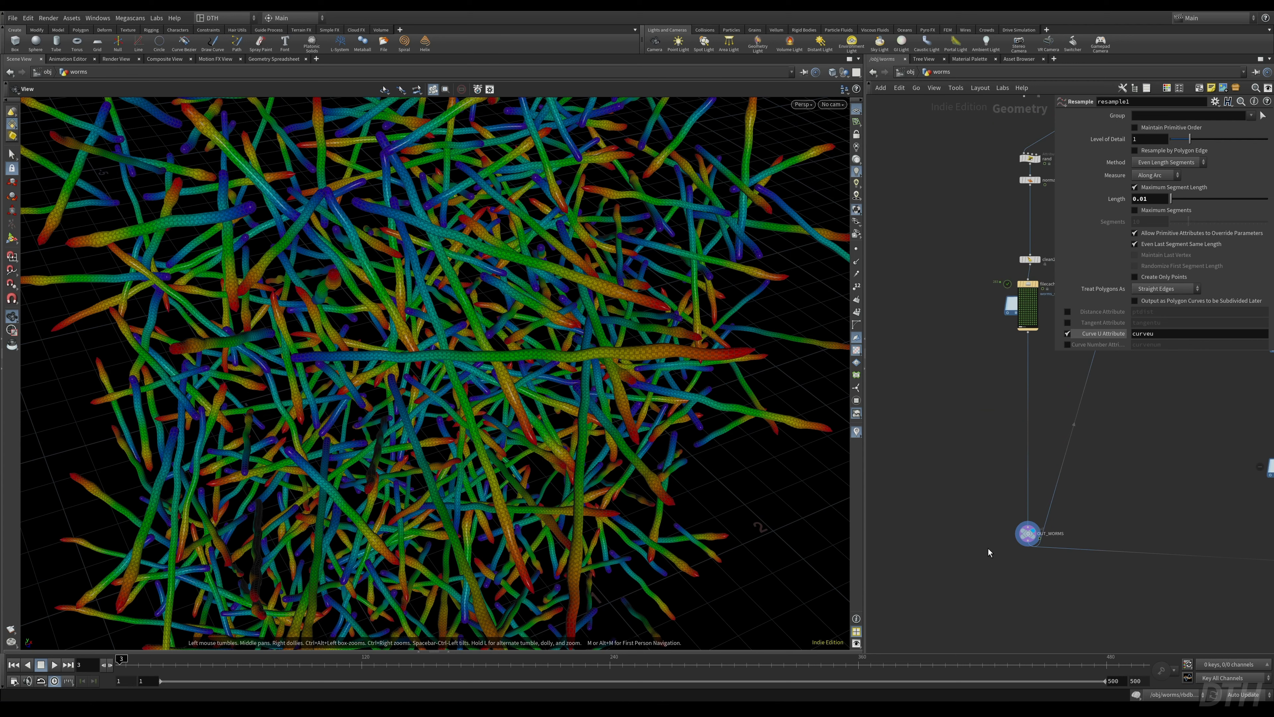
- Examine the curveu coloring along individual worms up close and check the attribute list in OUT_WORMS's node info
scroll(522, 307, "down", 10)
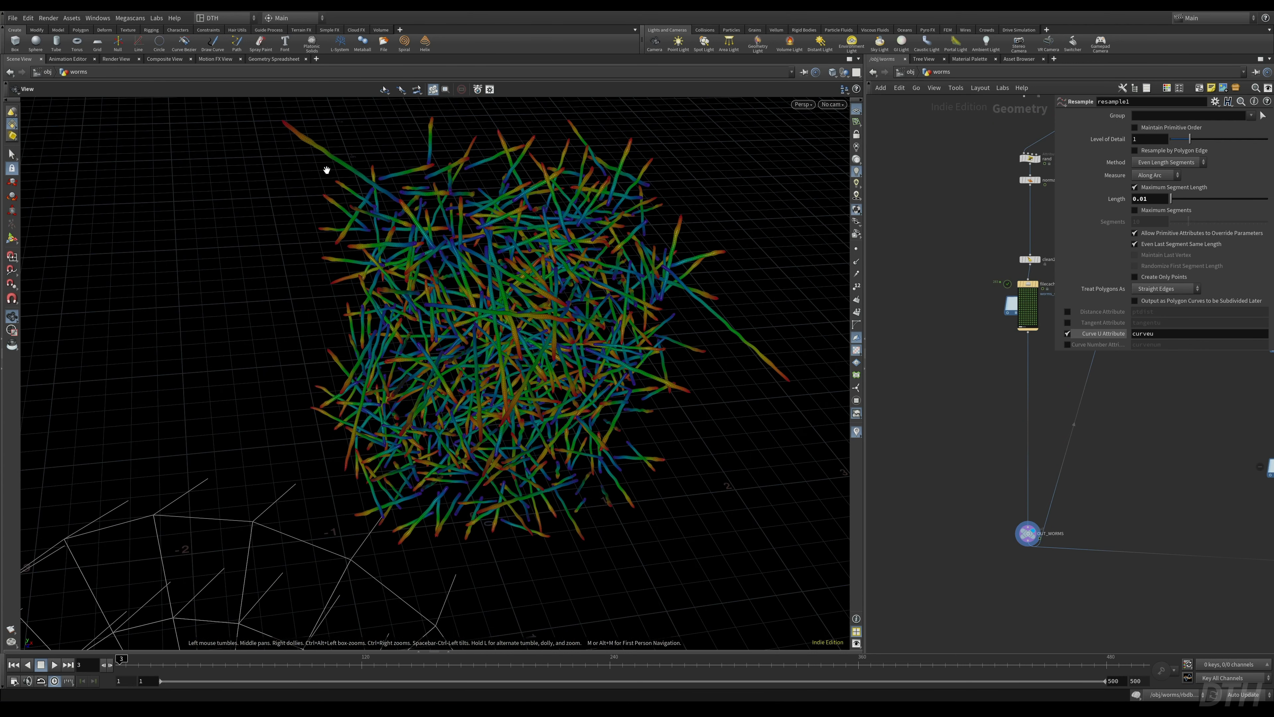
scroll(287, 125, "up", 10)
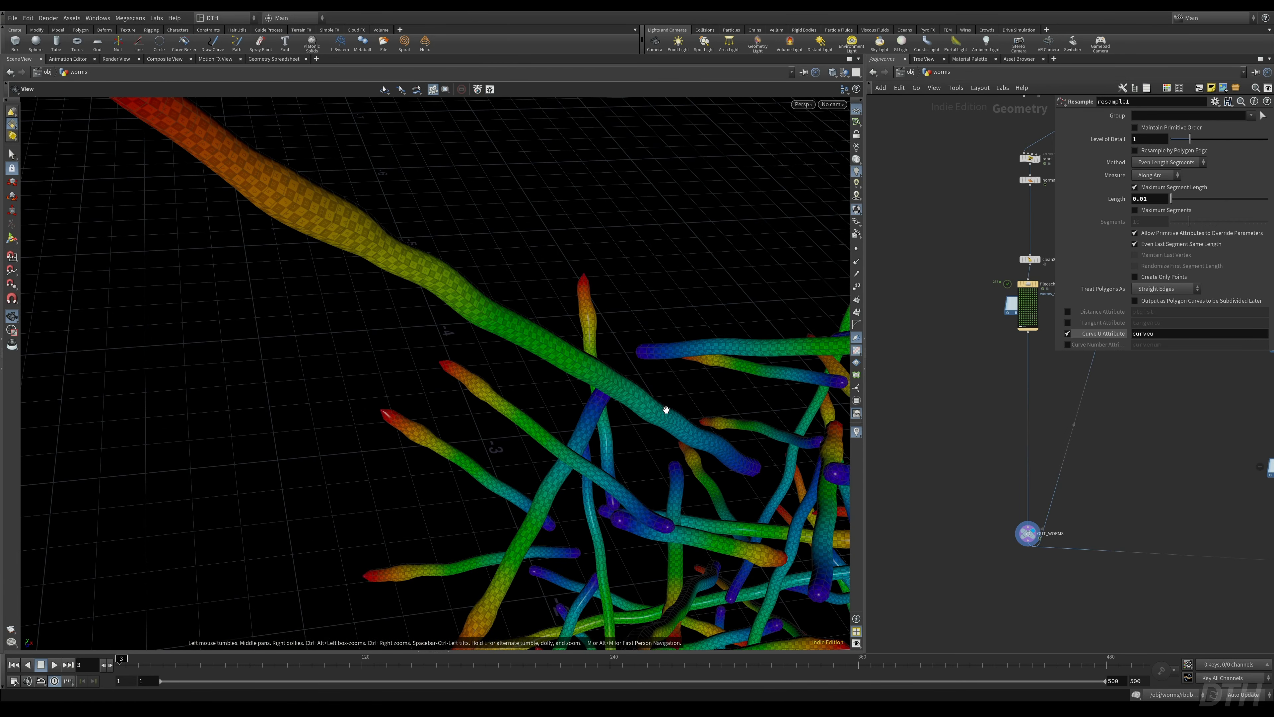
right_click_drag(674, 418, 487, 407)
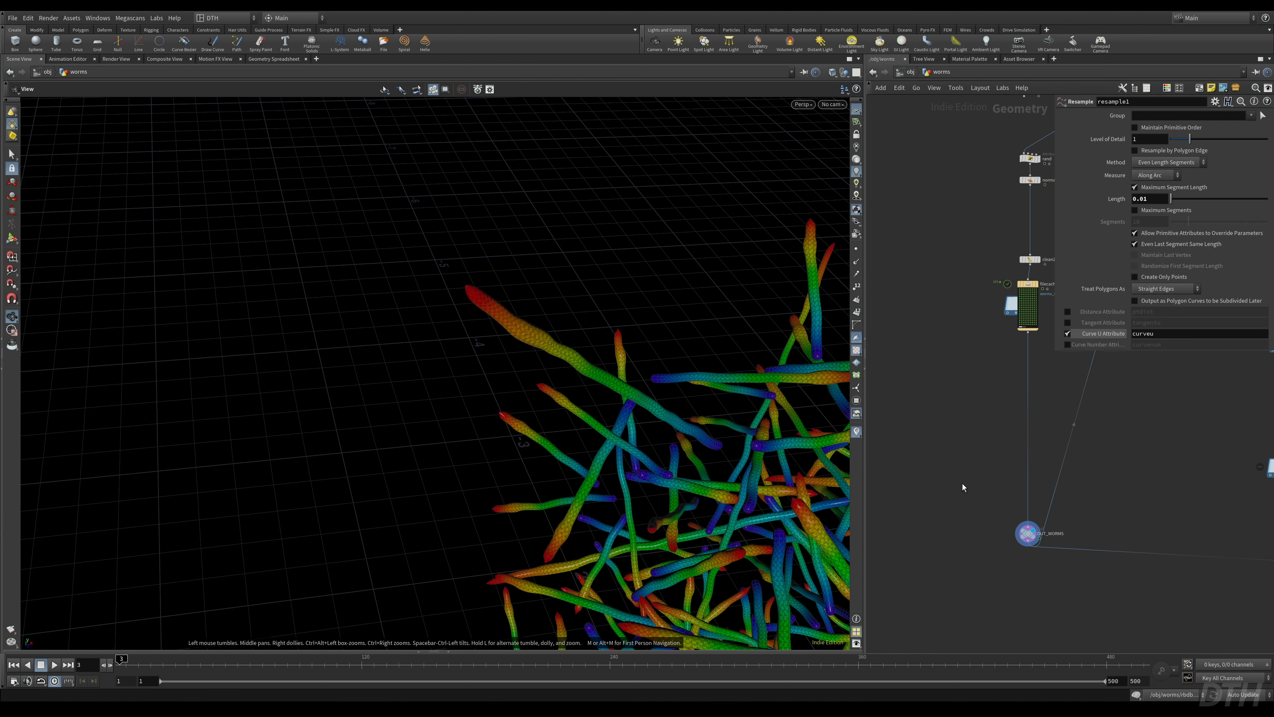
middle_click_drag(729, 505, 604, 423)
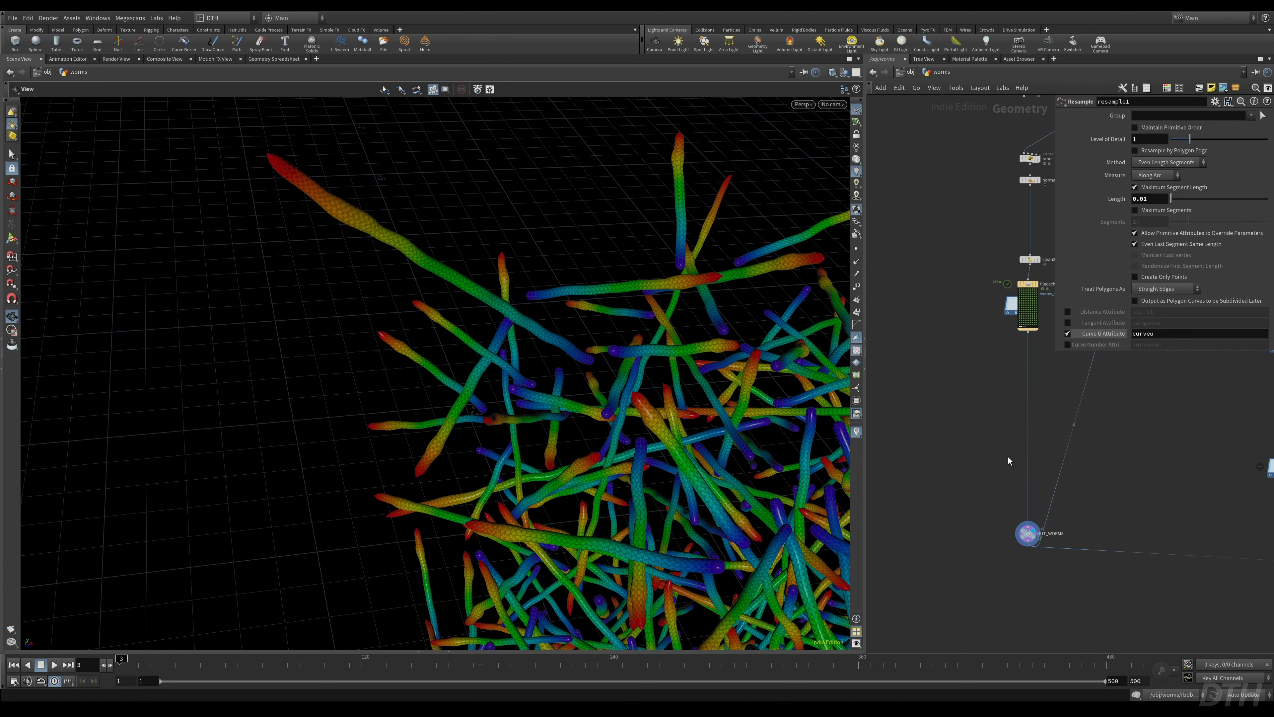
scroll(1008, 457, "up", 3)
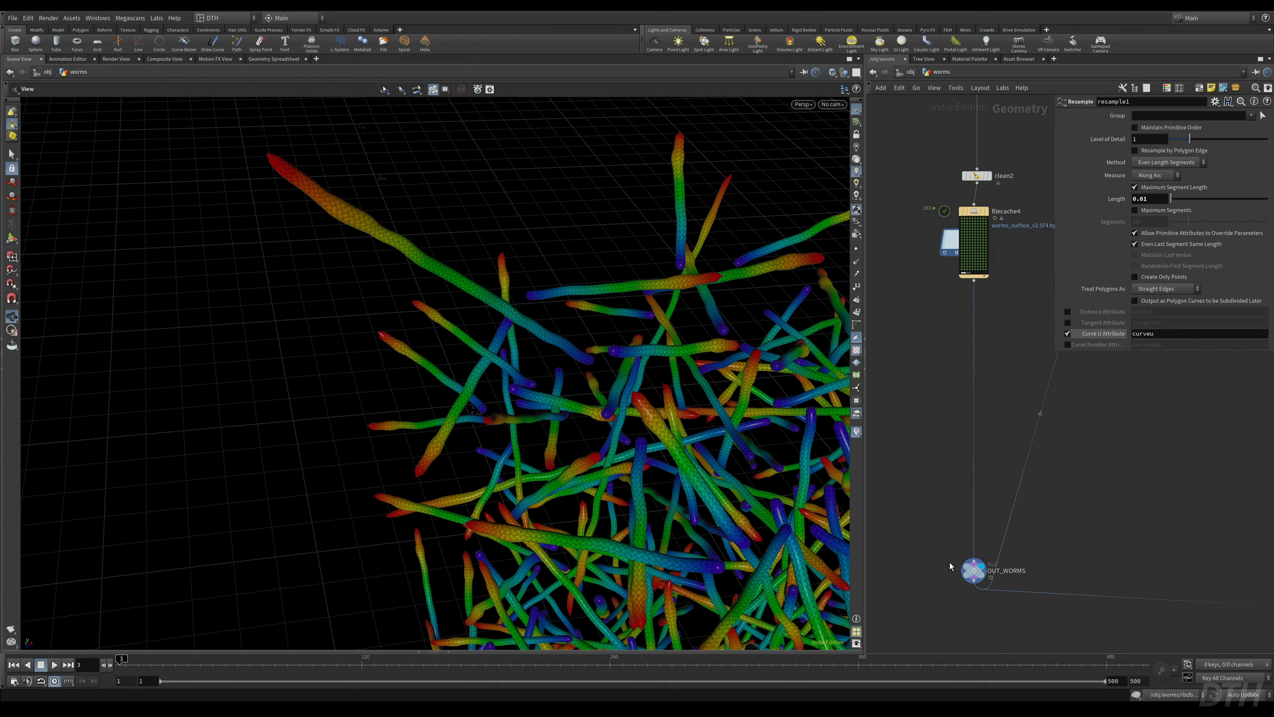
middle_click(972, 570)
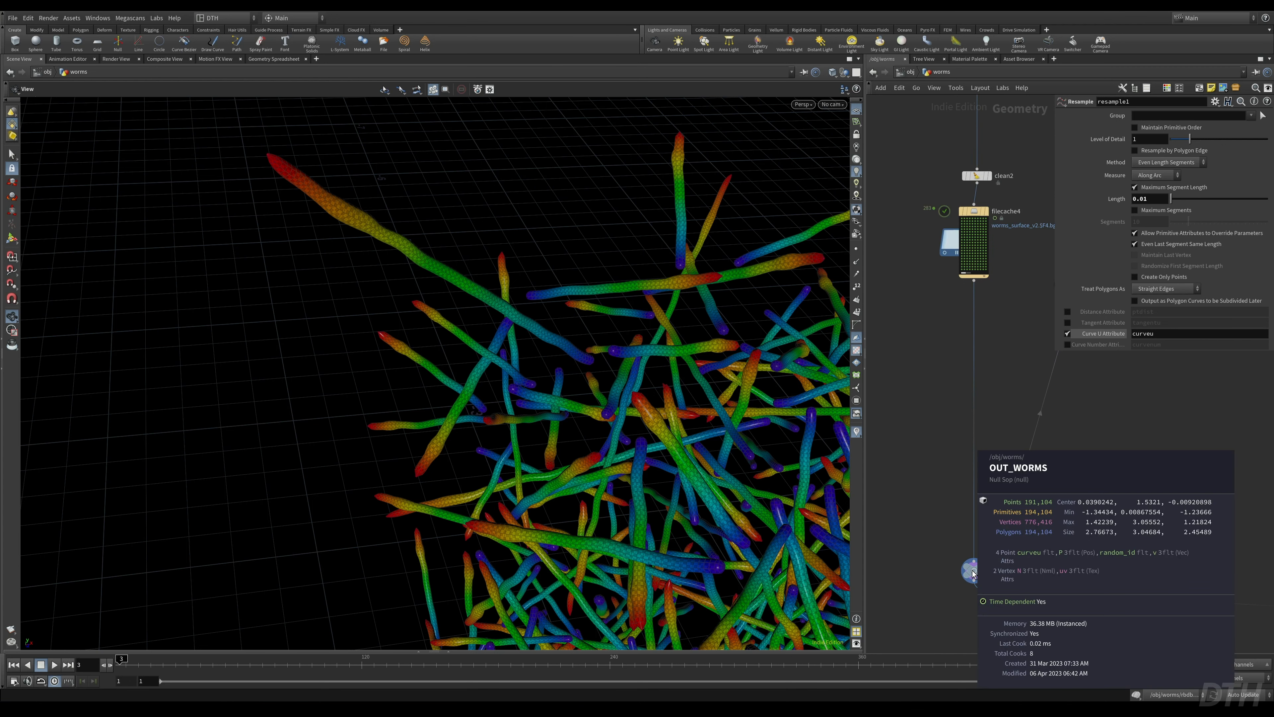
- Turn off the attribute color visualization on the worms in the viewport
right_click_drag(621, 441, 591, 469)
middle_click_drag(591, 470, 483, 319)
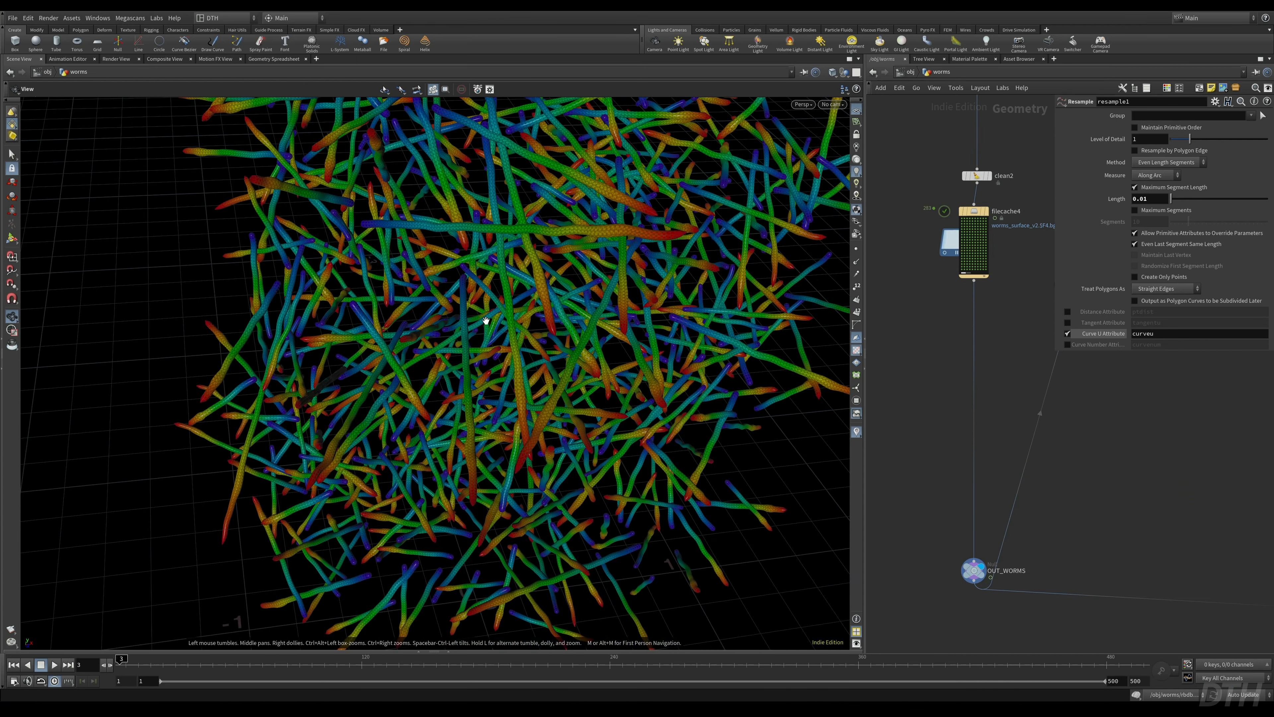
right_click_drag(483, 319, 643, 308)
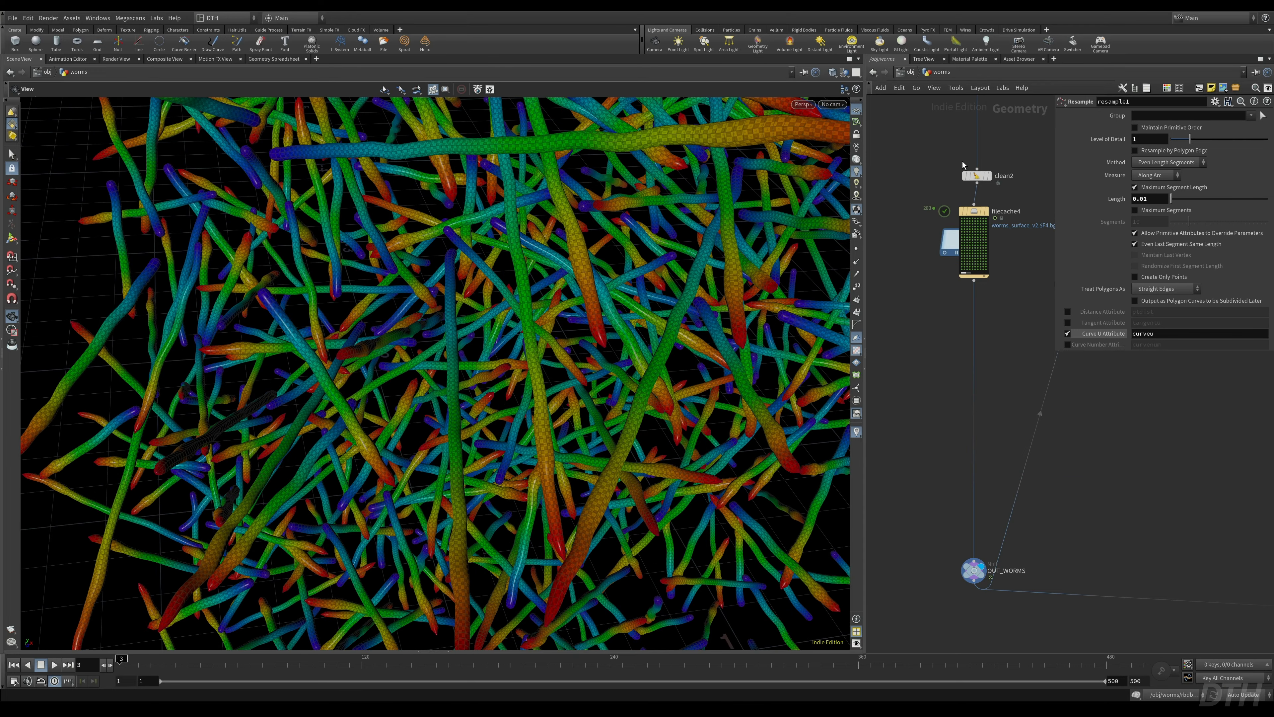
left_click(855, 430)
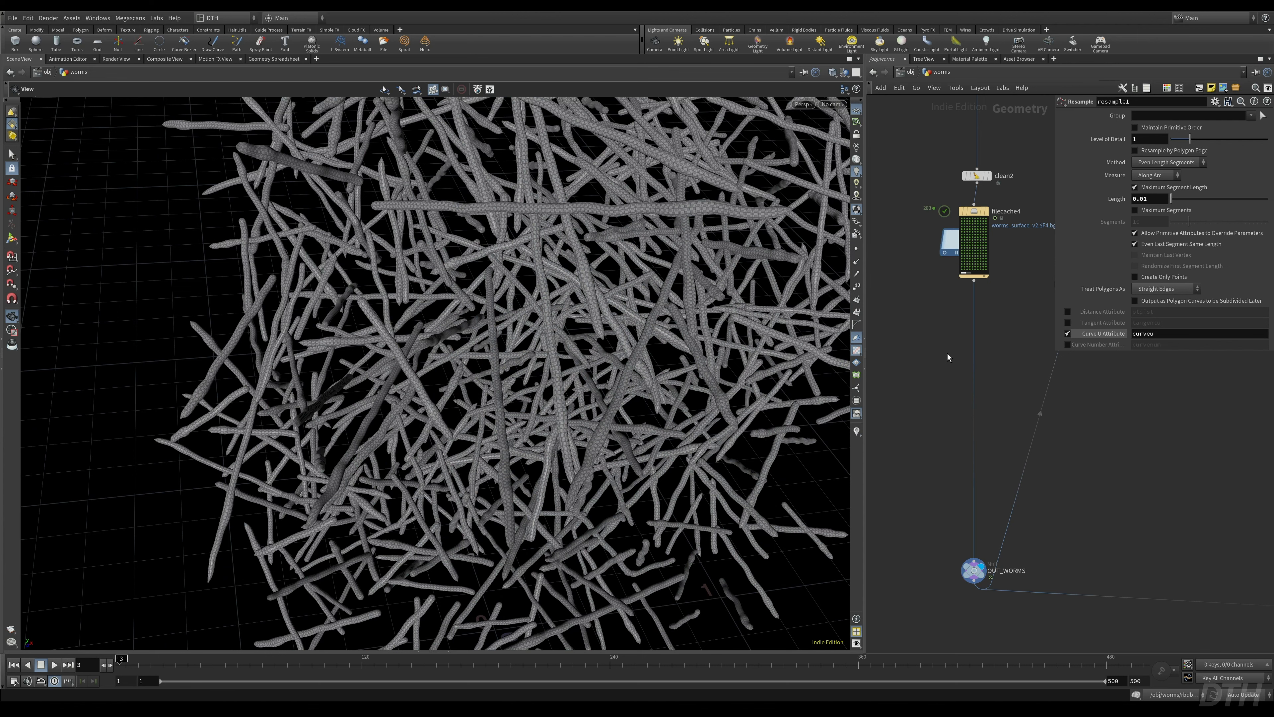
- Insert a Rest Position node between filecache4 and OUT_WORMS and display it
key("Tab")
type("rest")
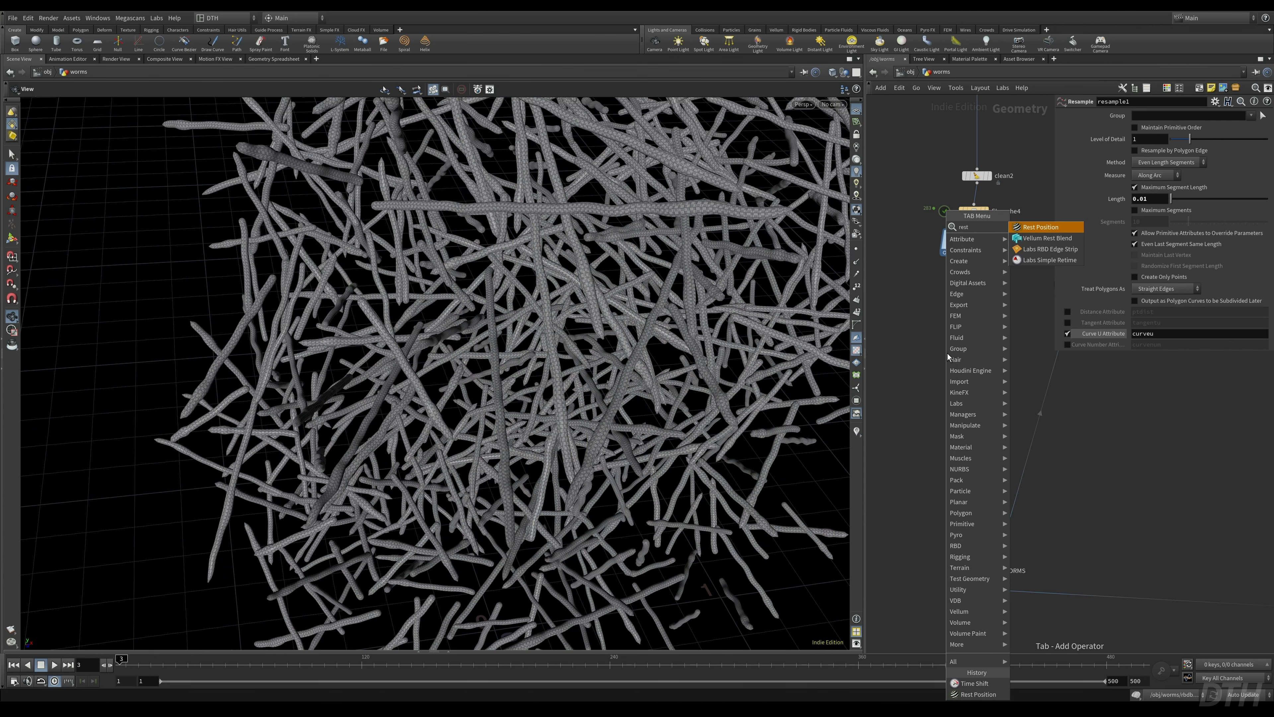
key("Return")
left_click(948, 355)
left_click_drag(947, 356, 976, 374)
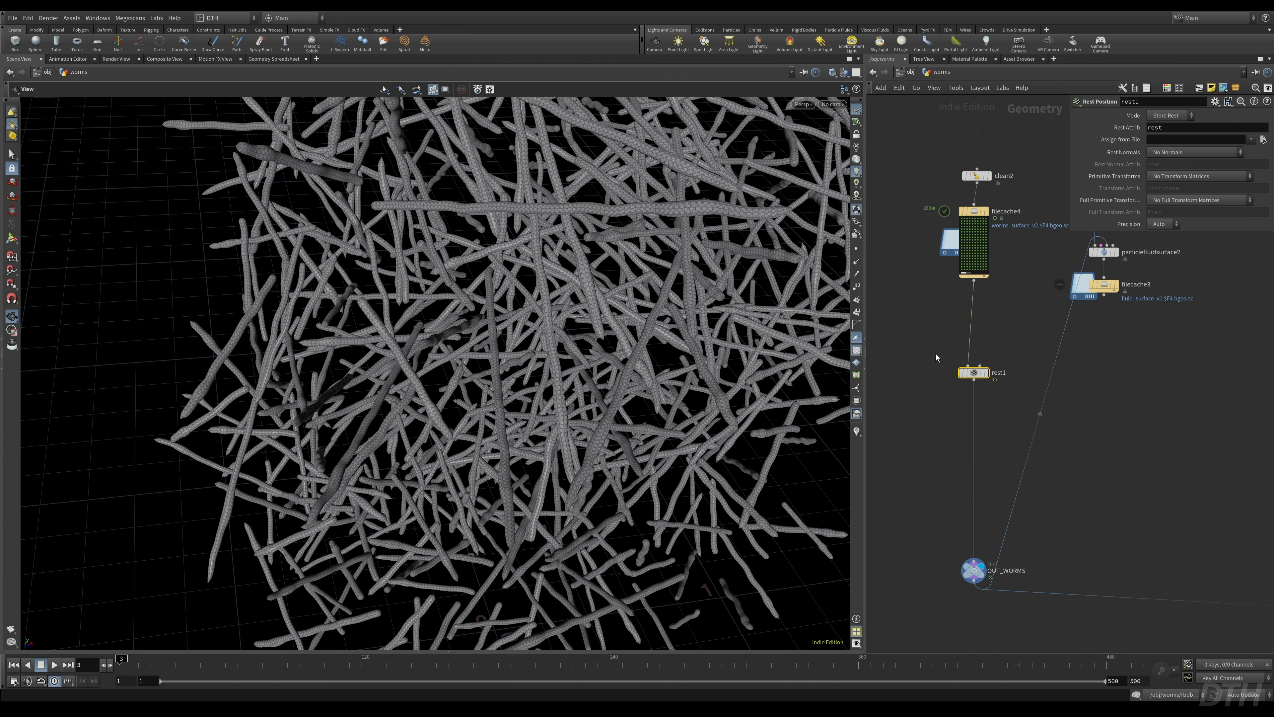
key("r")
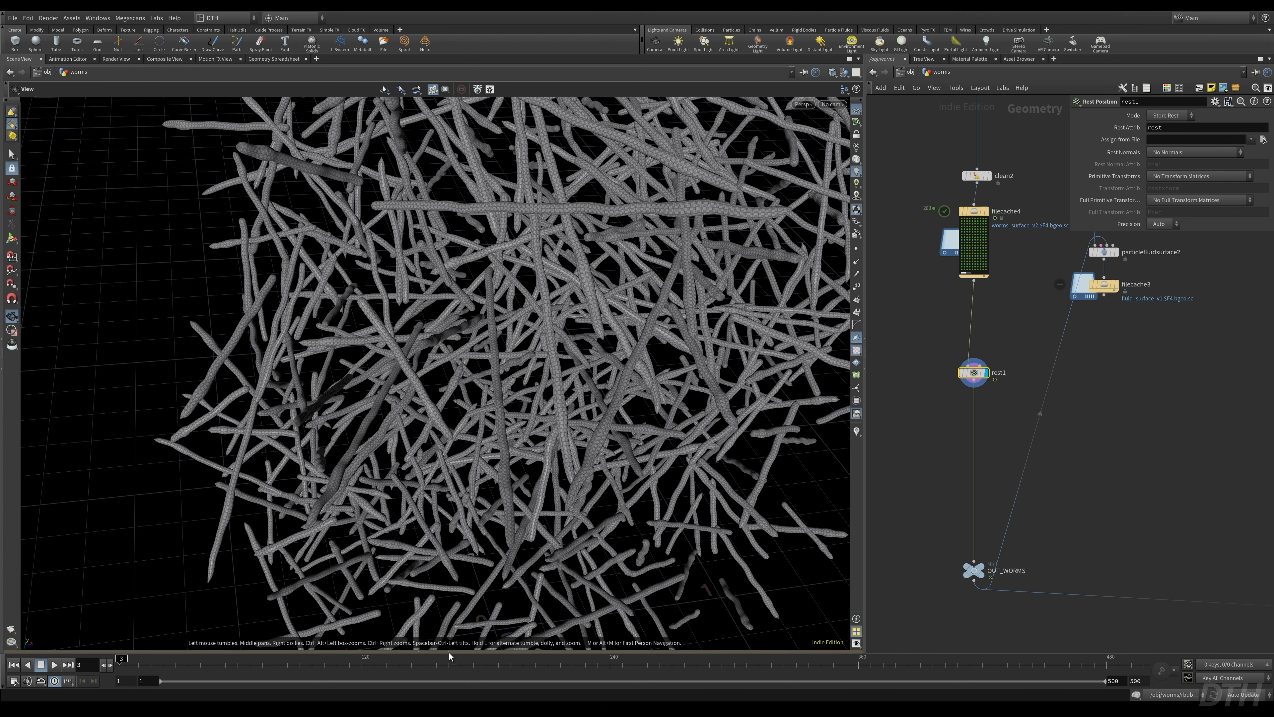
- Expand the geometry spreadsheet and compare rest1's rest and P values with the timeline at frames 119 and 99
left_click_drag(449, 653, 529, 516)
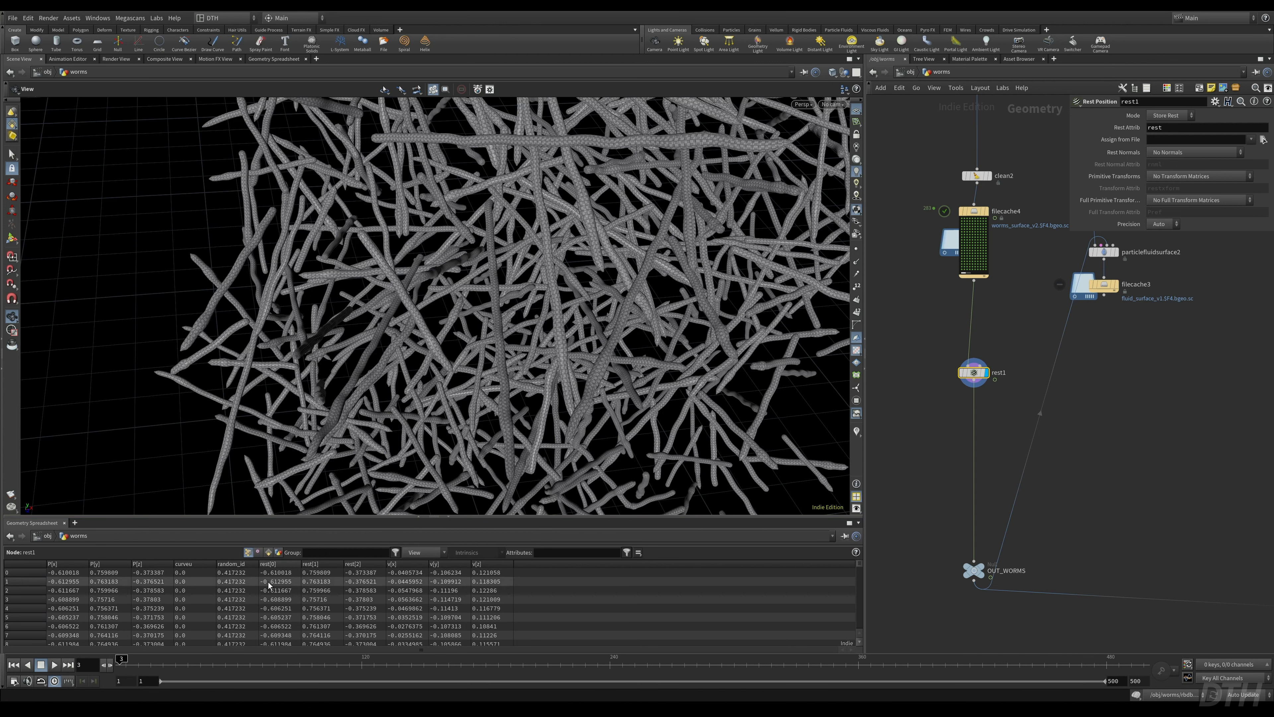
left_click_drag(230, 668, 360, 666)
middle_click_drag(561, 433, 549, 251)
right_click_drag(549, 251, 657, 310)
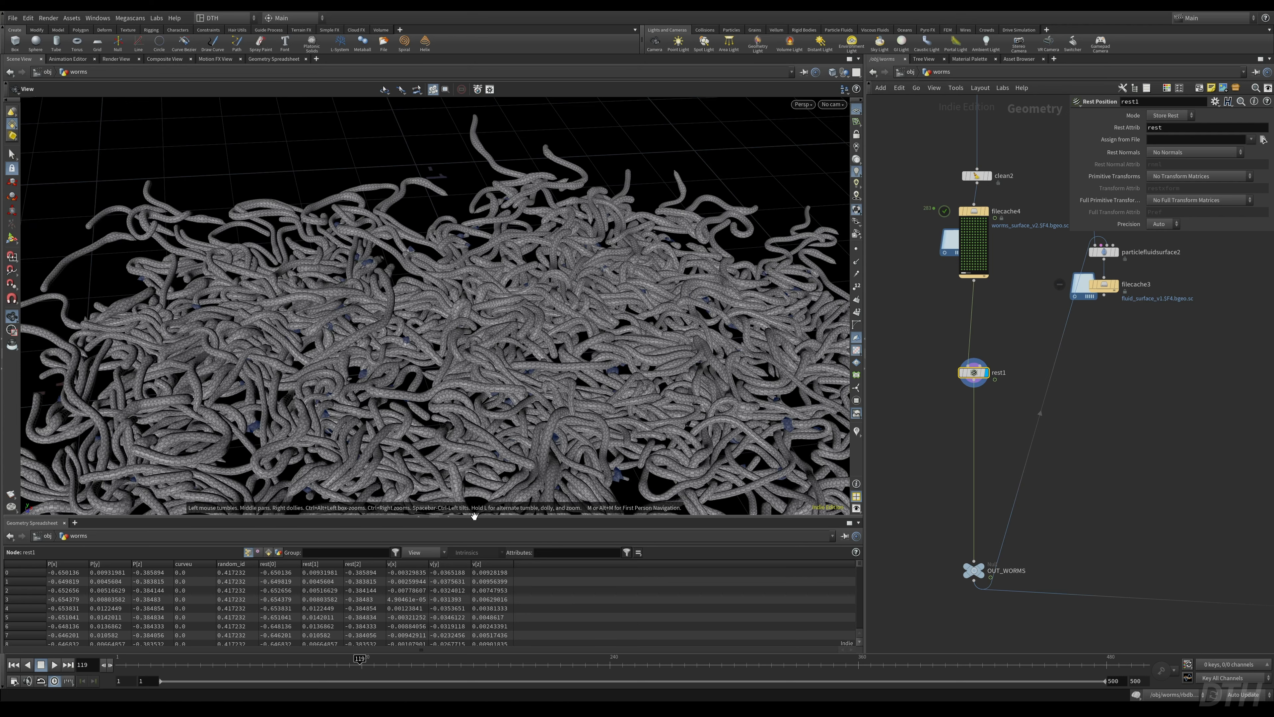
left_click_drag(357, 666, 323, 677)
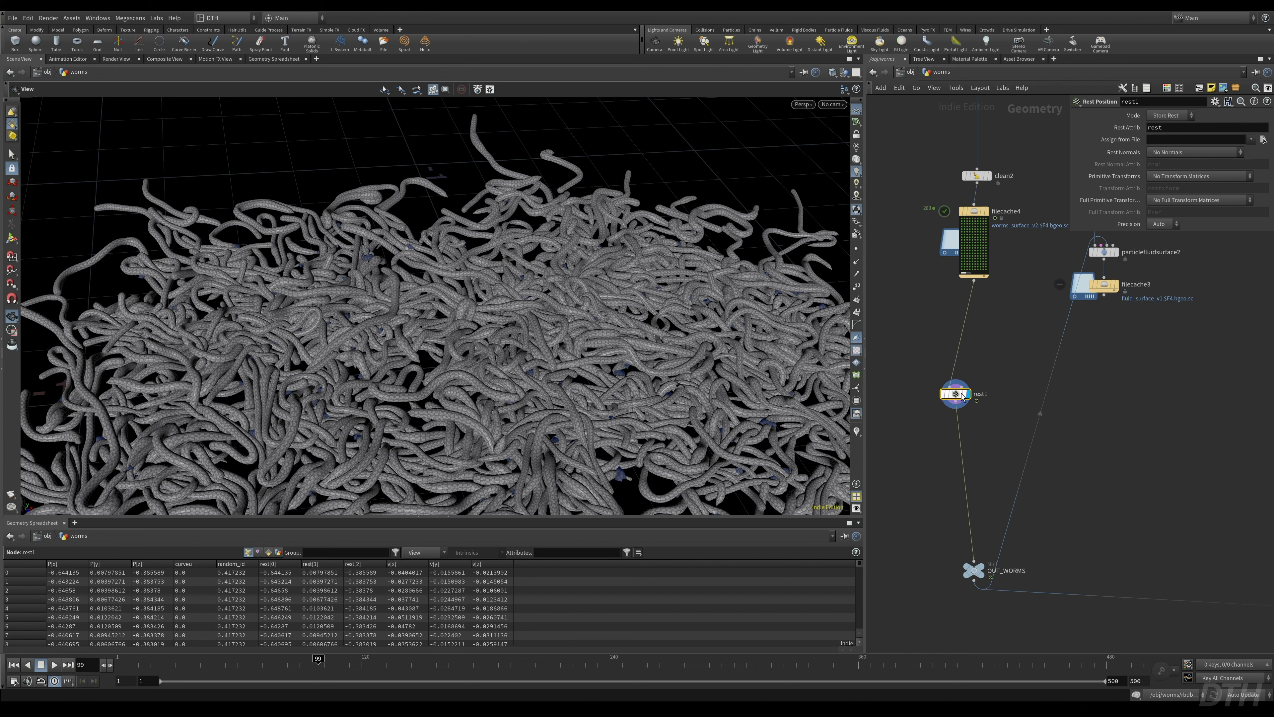
- Add a Time Shift node beside rest1 and feed it from filecache4's output
key("Tab")
type("times")
key("Return")
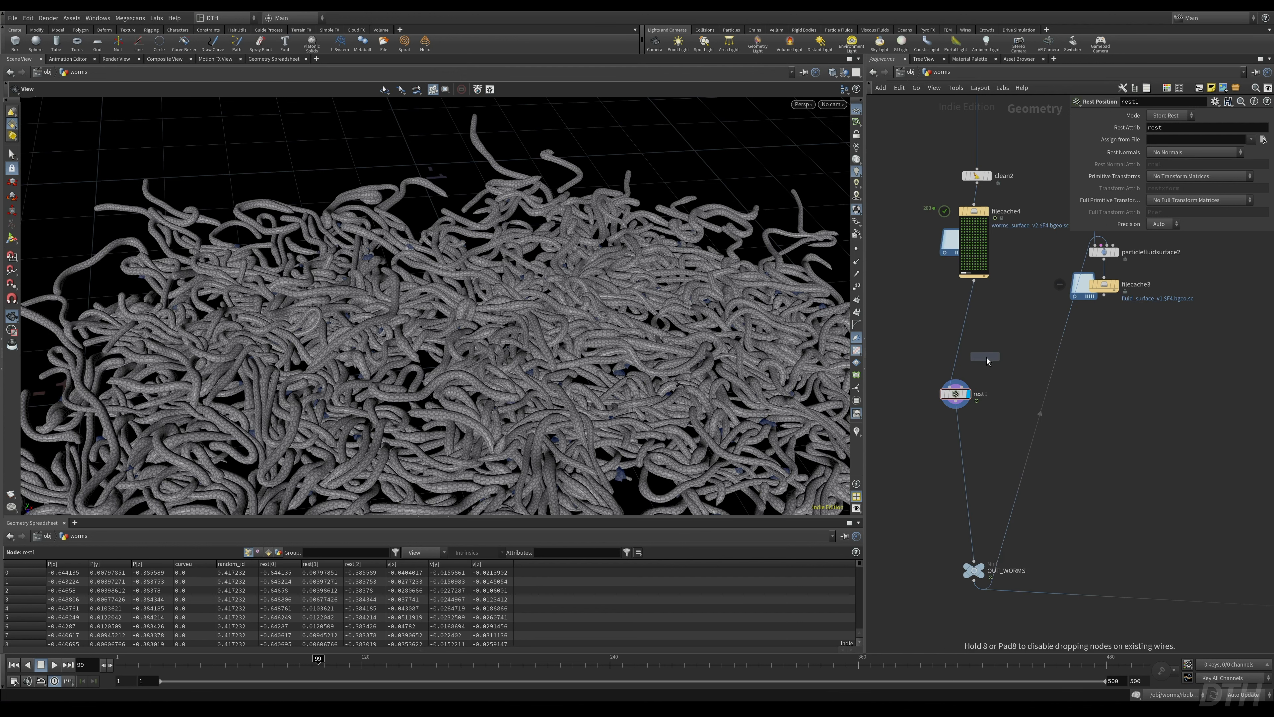
left_click(986, 355)
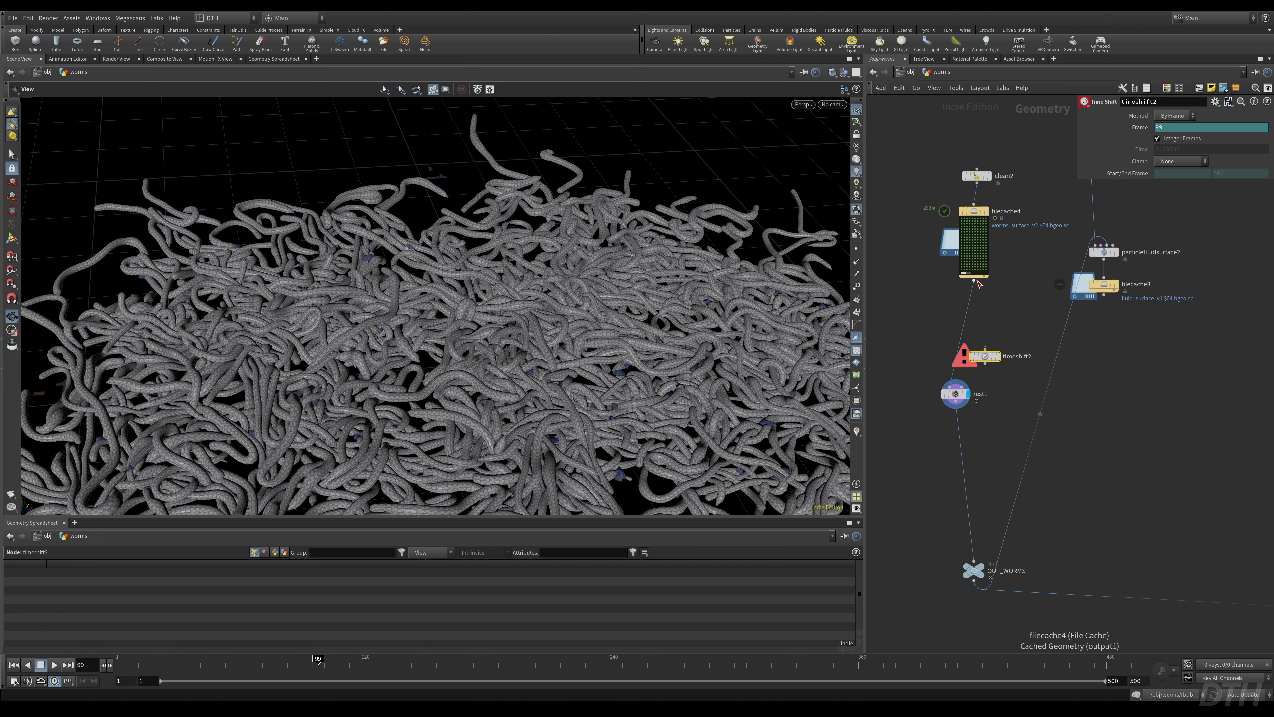
left_click_drag(975, 284, 1007, 354)
- Replace the time shift's frame expression with a fixed frame 1 and connect its output to rest1's second input
left_click(1141, 128, "ctrl+shift")
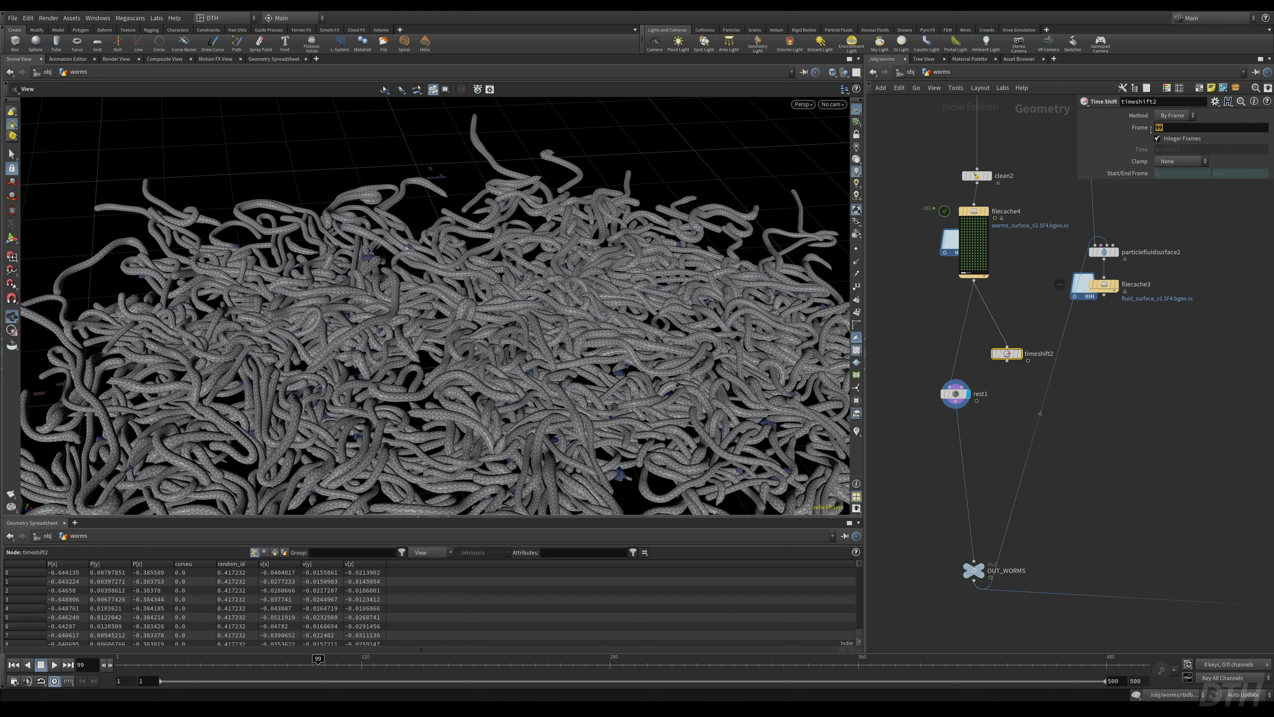
type("1")
key("Return")
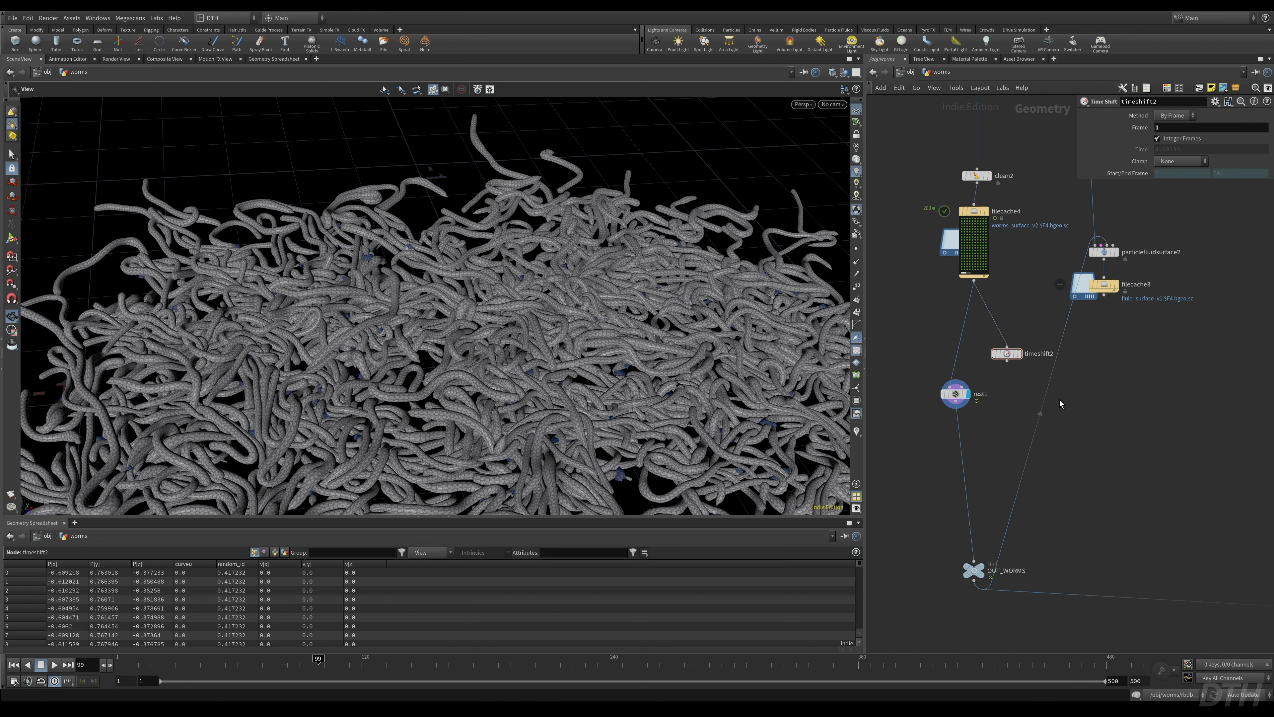
left_click_drag(1007, 361, 982, 397)
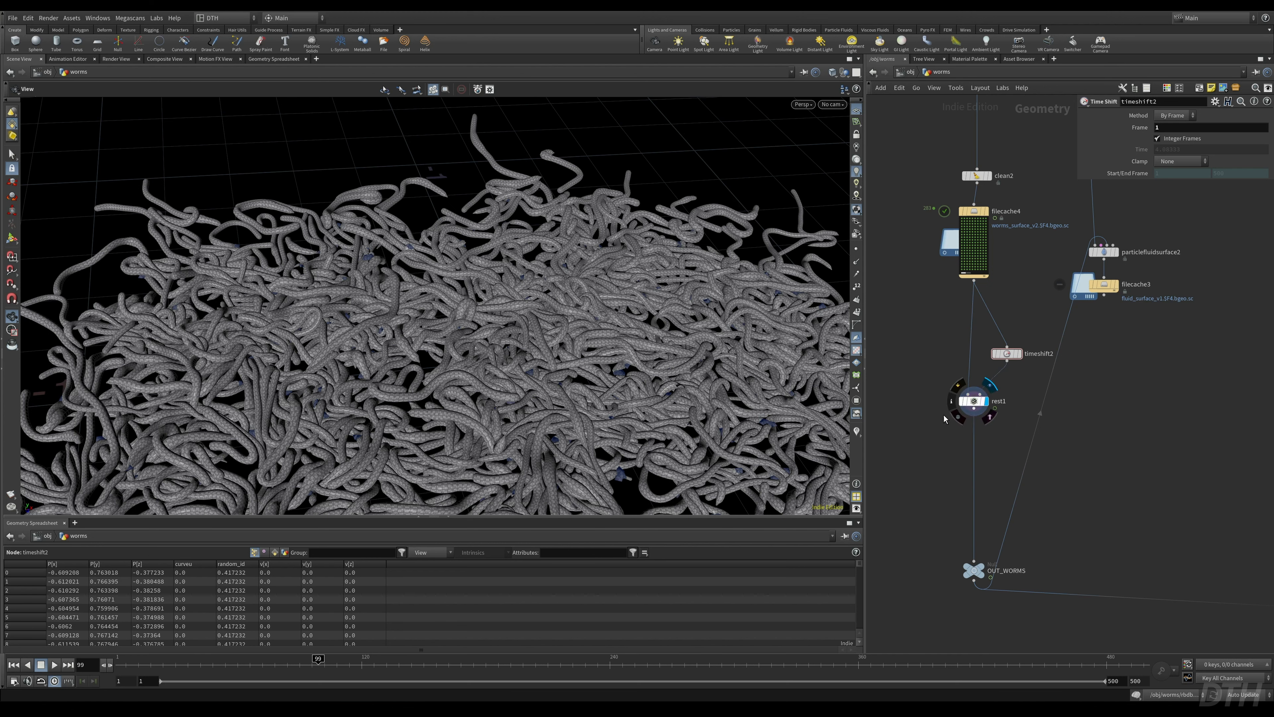
- Display timeshift2 and look over its worms from a framed view, then return the display to rest1
left_click(1018, 354)
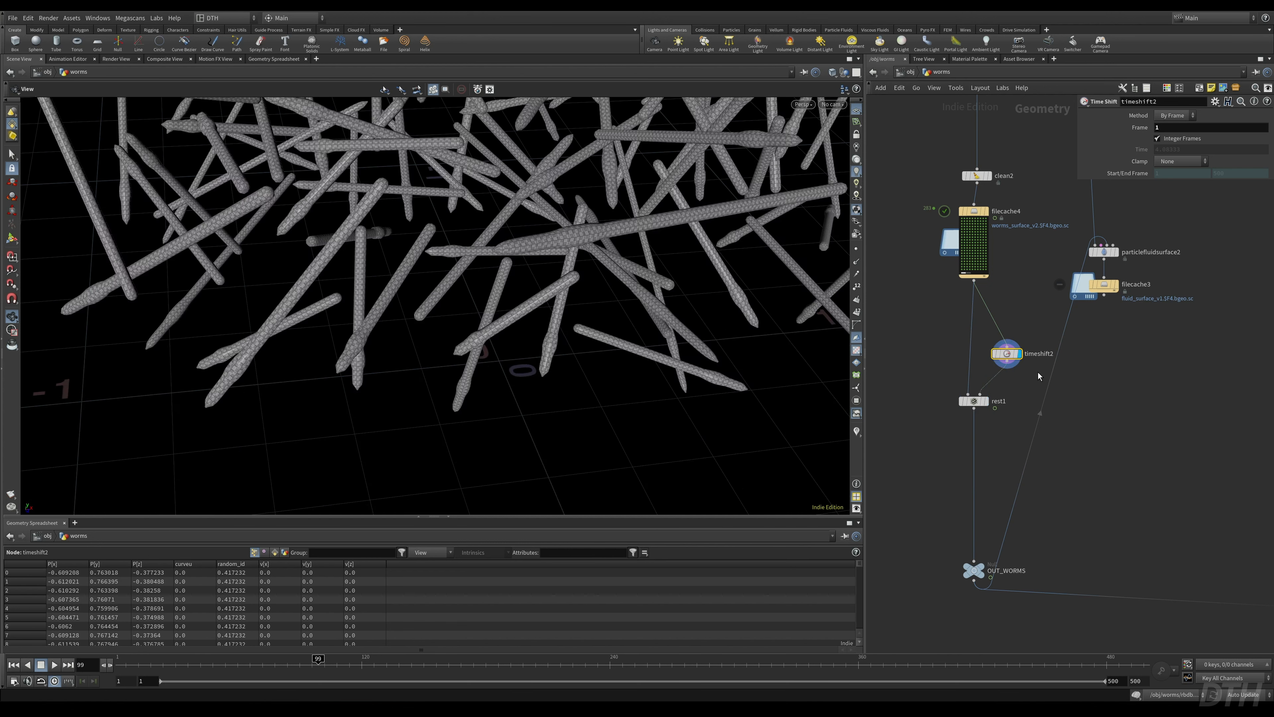
key("f")
right_click_drag(413, 322, 489, 306)
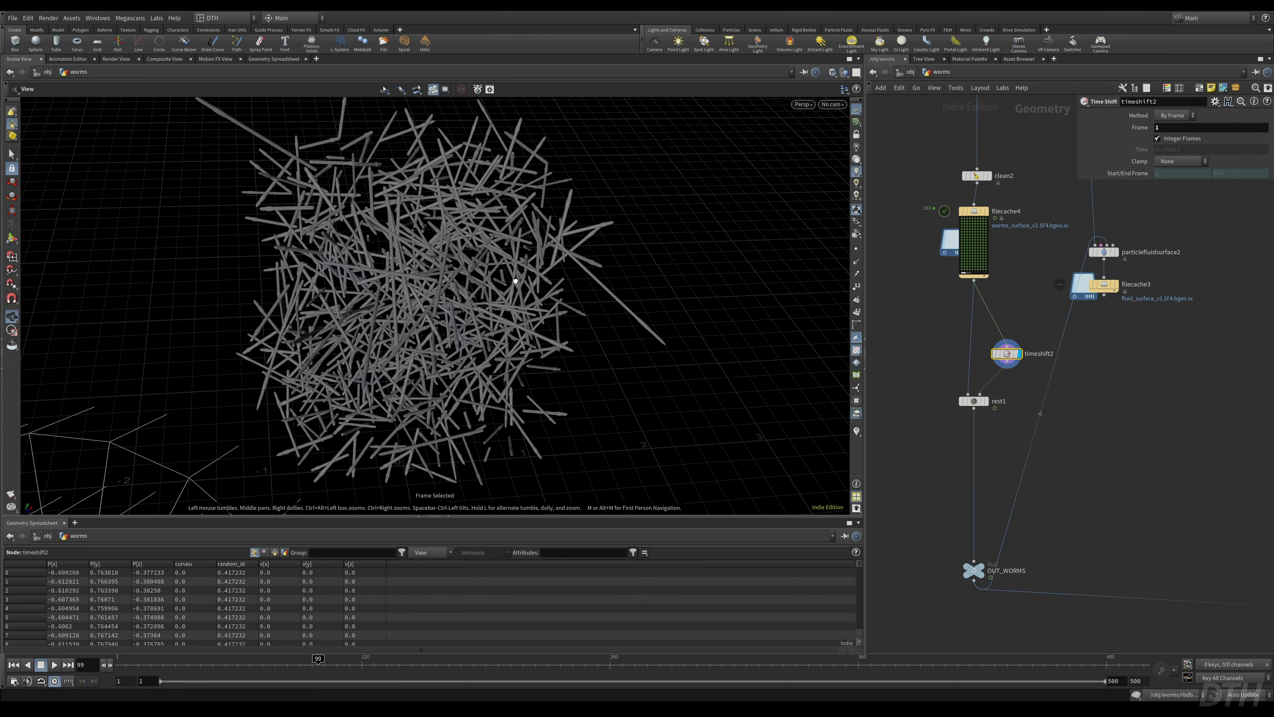
left_click_drag(489, 306, 412, 254)
left_click(993, 414)
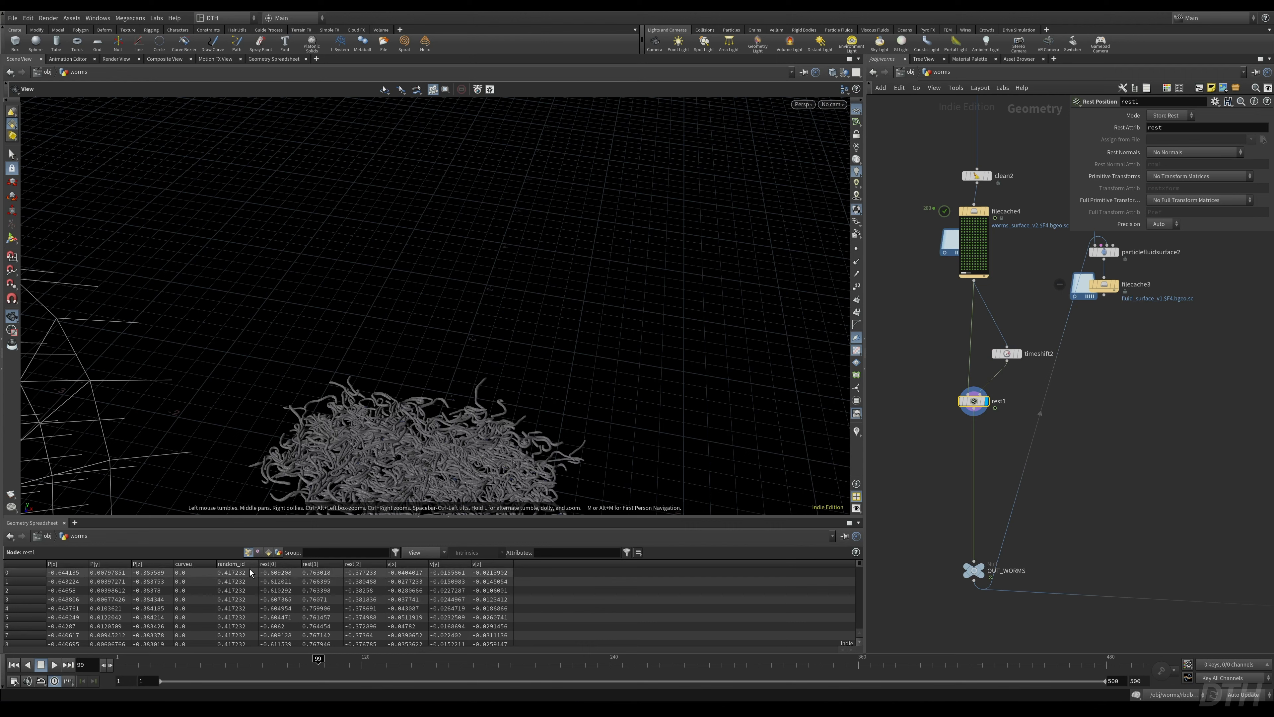
- Move the timeline to frame 12 and examine the deformed worms from several angles along with rest1's rest values
left_click_drag(335, 668, 140, 665)
scroll(509, 303, "up", 5)
left_click_drag(509, 303, 745, 274)
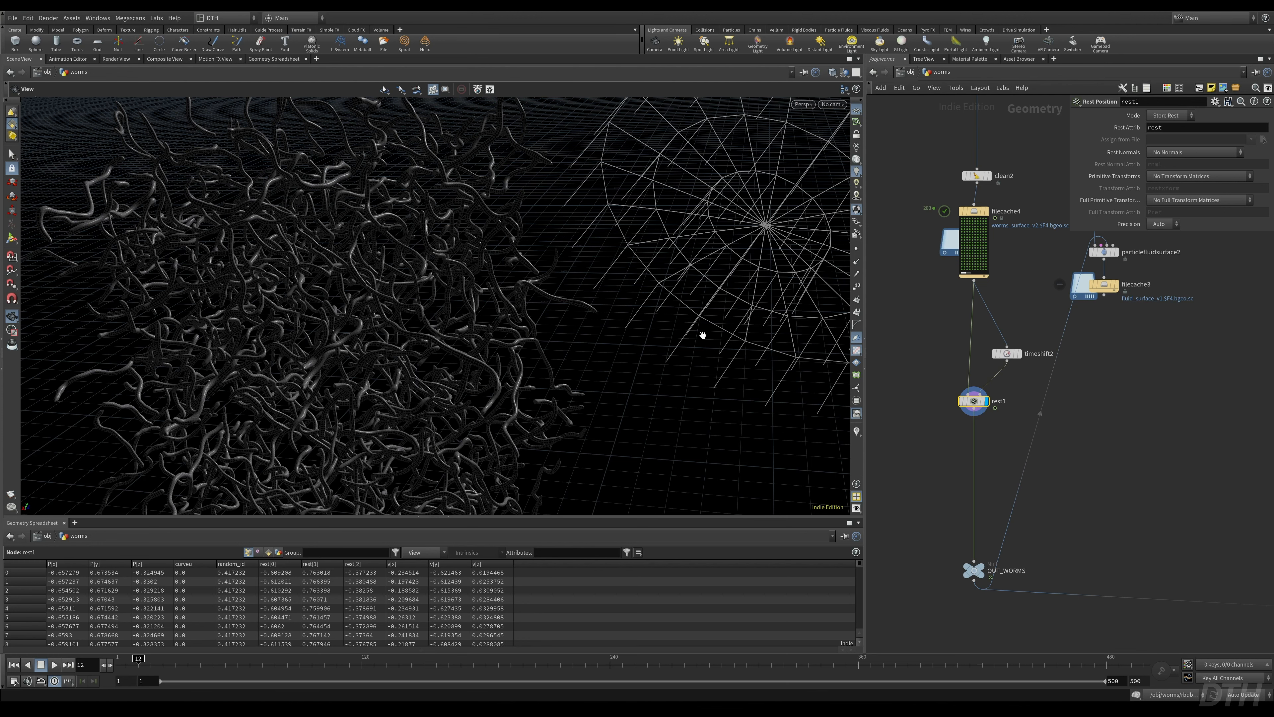
right_click_drag(433, 364, 601, 277)
scroll(600, 276, "up", 2)
scroll(631, 290, "up", 2)
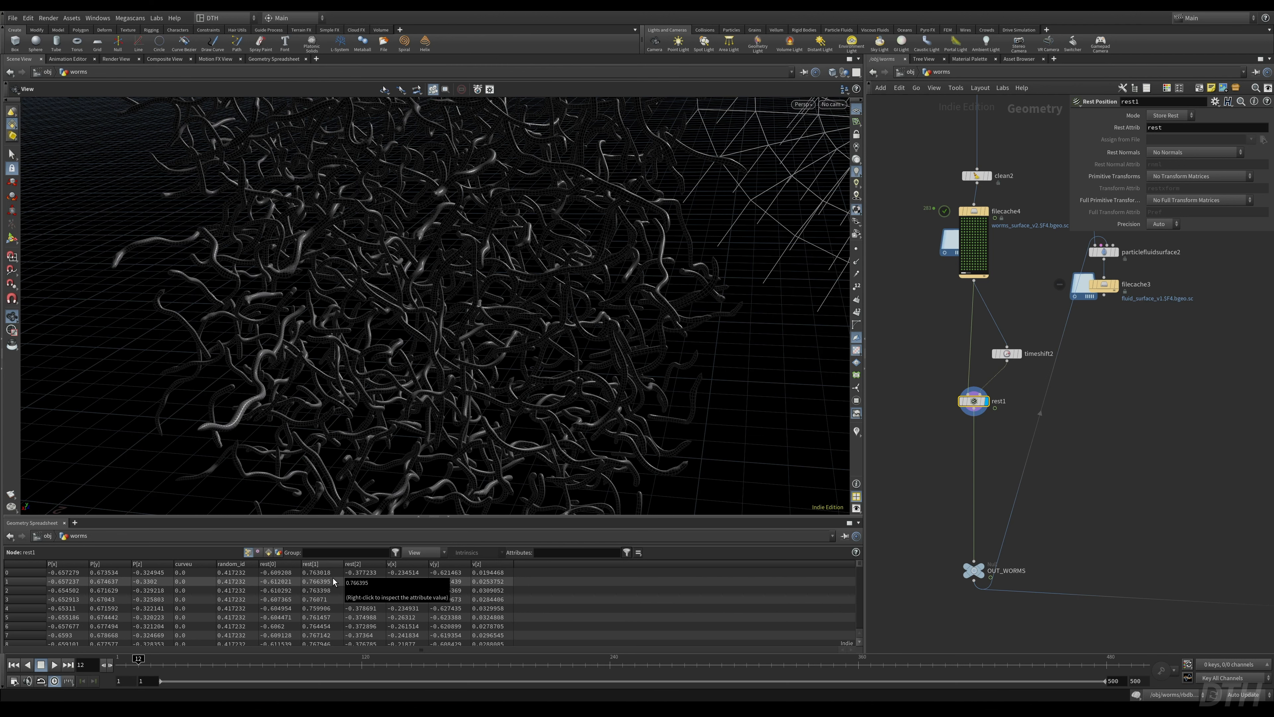
left_click_drag(508, 277, 405, 280)
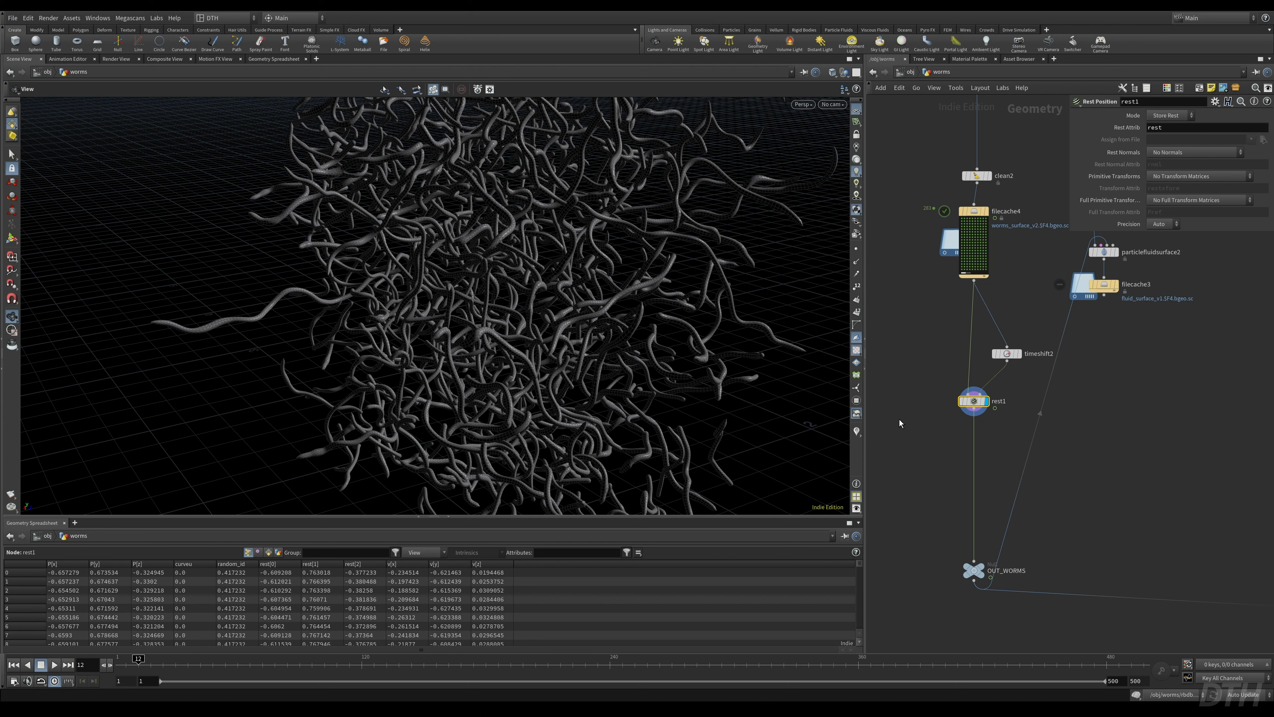
- Move OUT_WORMS slightly down, insert a Measure node between rest1 and OUT_WORMS, and display it
left_click_drag(976, 573, 971, 585)
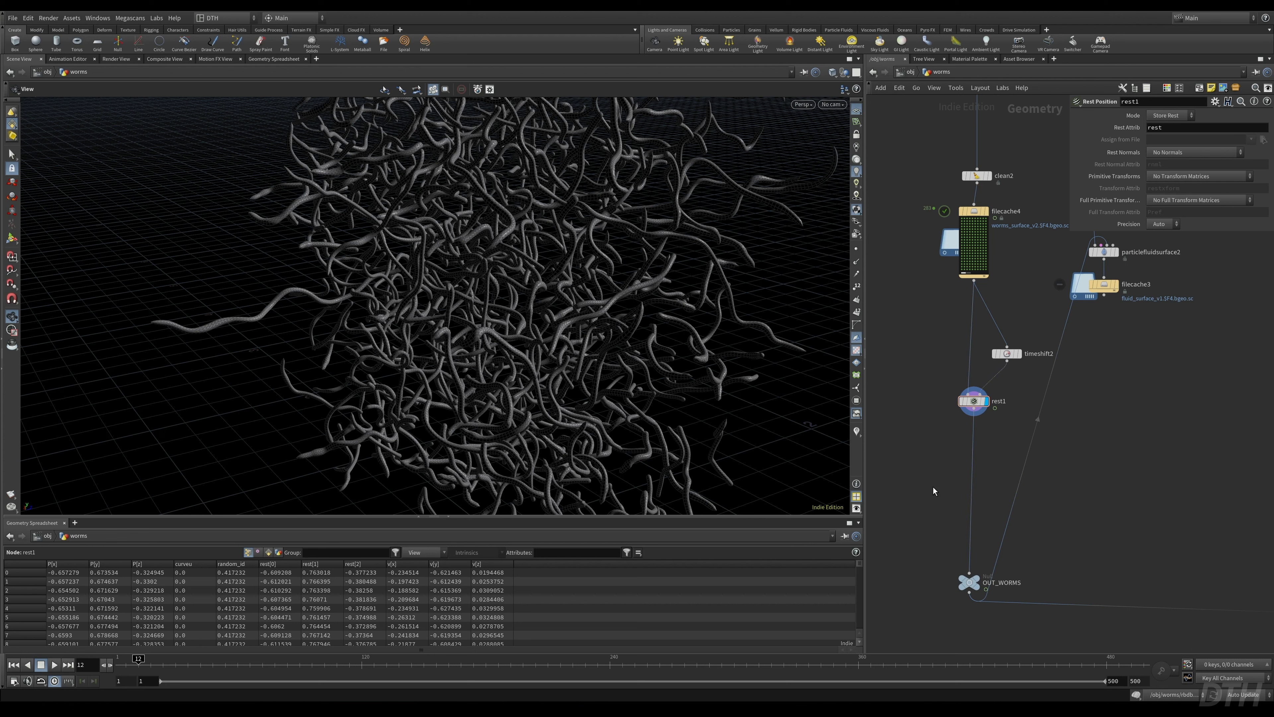
key("Tab")
type("measu")
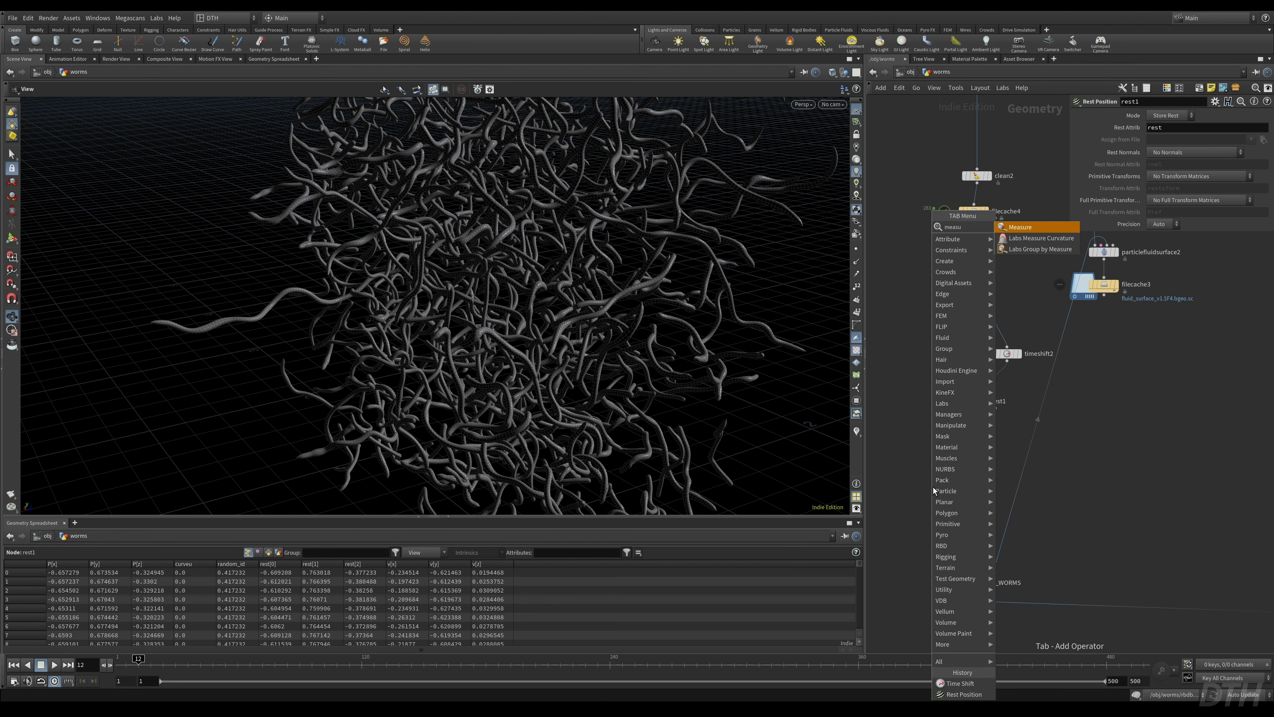
key("Return")
left_click(932, 487)
left_click_drag(932, 487, 974, 452)
key("r")
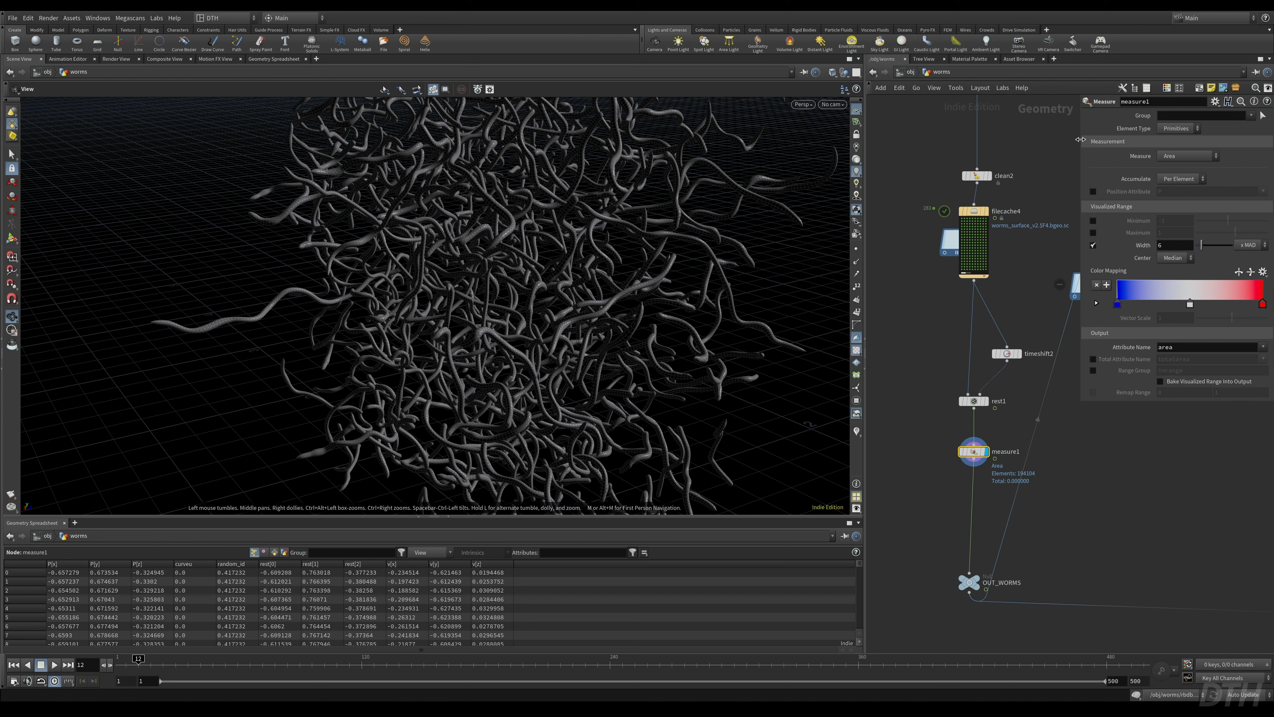
- Set the Measure node to compute Curvature and open its node info to check the output attributes
left_click(1184, 160)
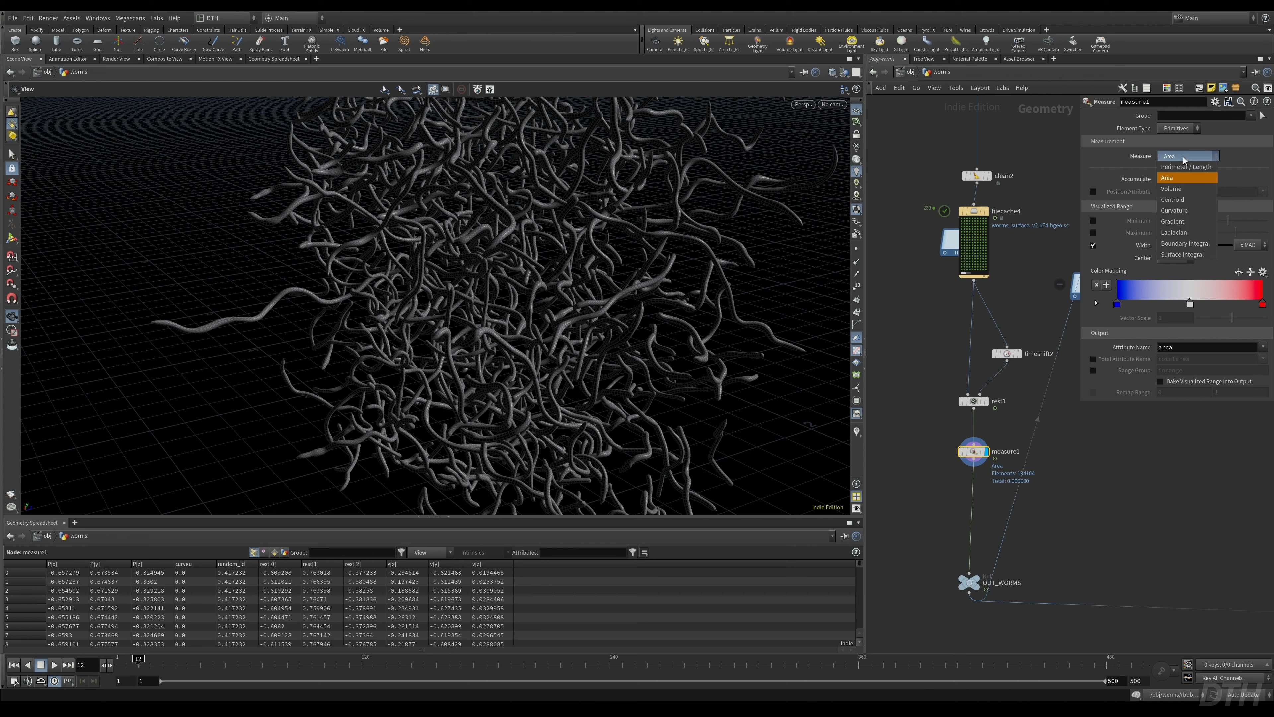
left_click(1199, 212)
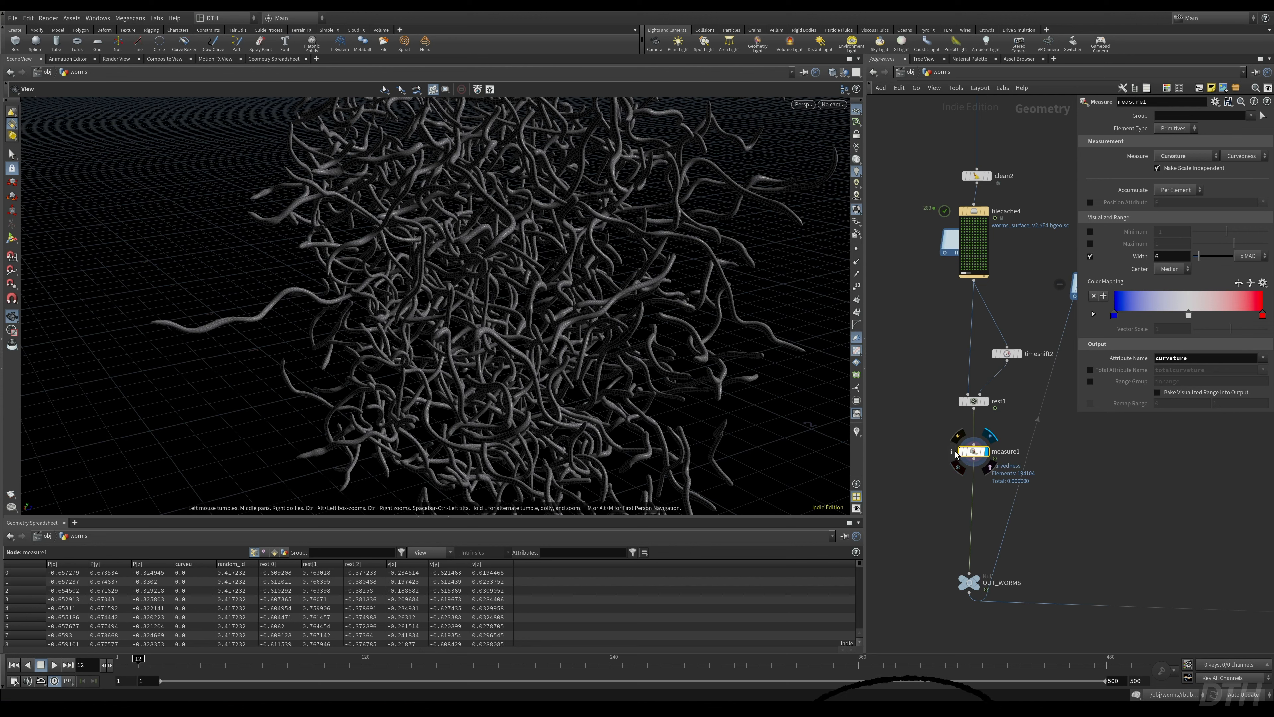
left_click(951, 451)
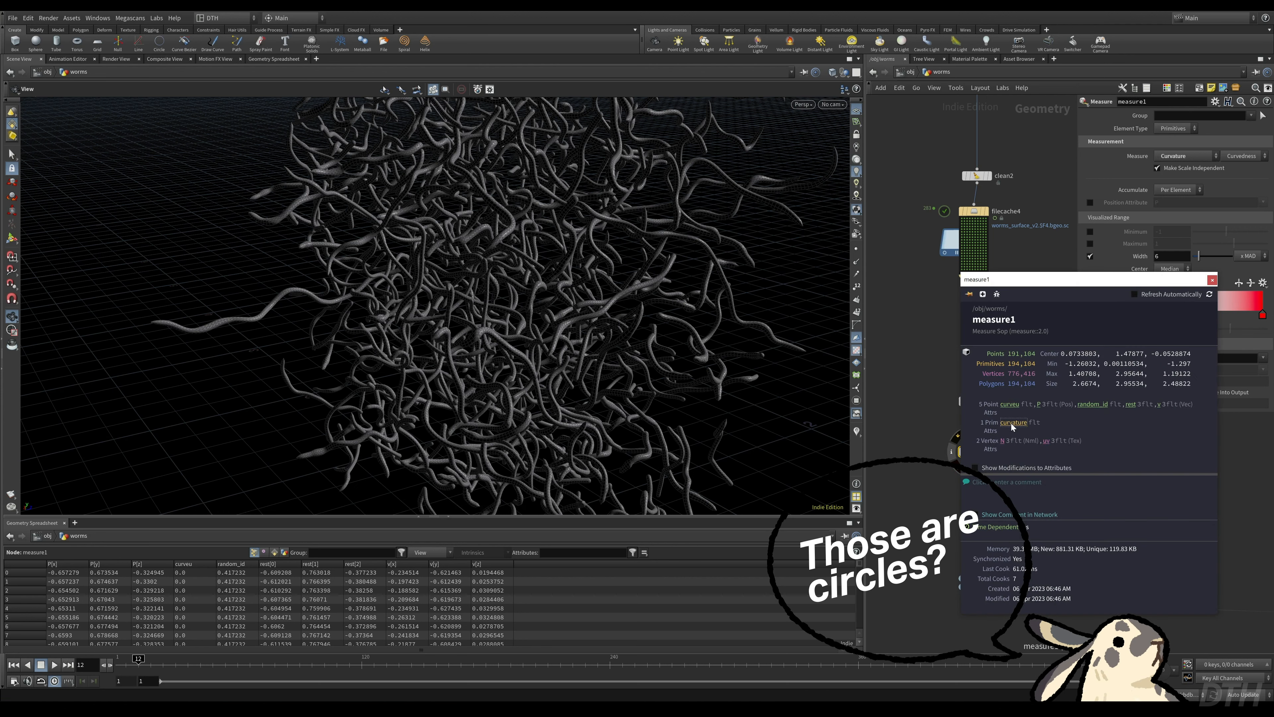
- Turn on the curvature visualization, examine the coloured worms up close, and move the timeline to frame 221
left_click(857, 431)
right_click_drag(269, 300, 541, 285)
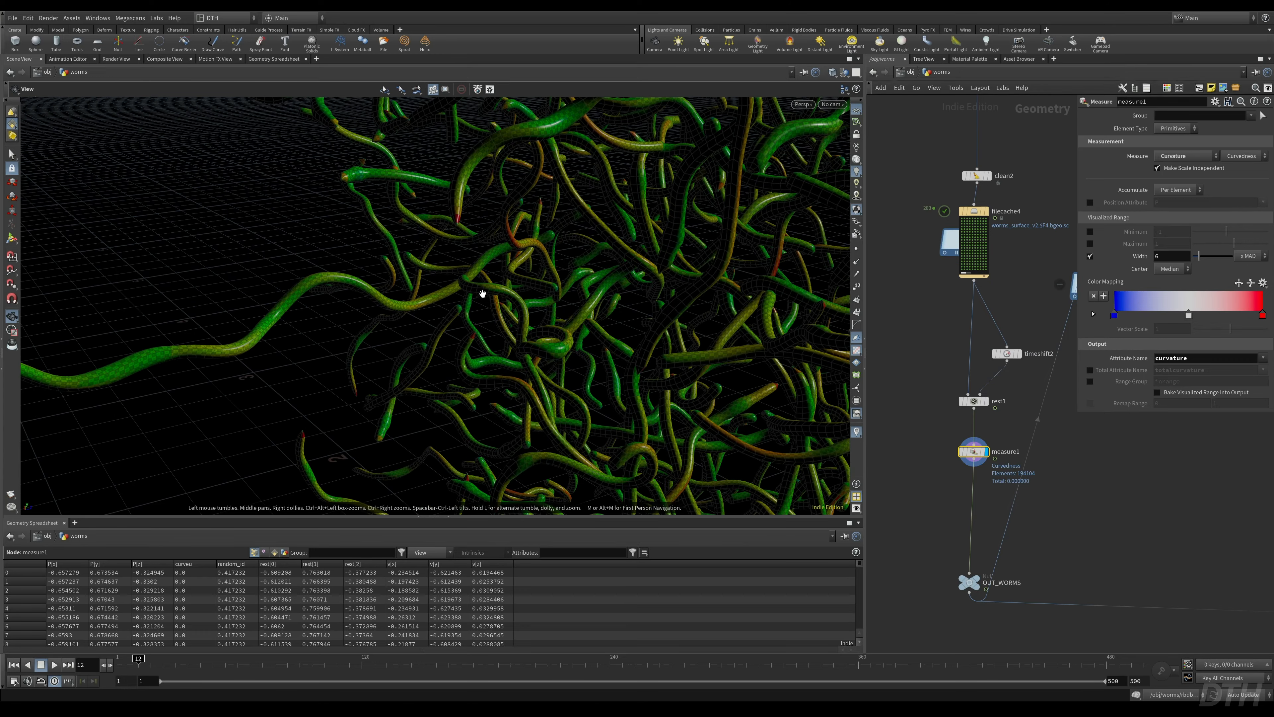
right_click_drag(560, 123, 513, 287)
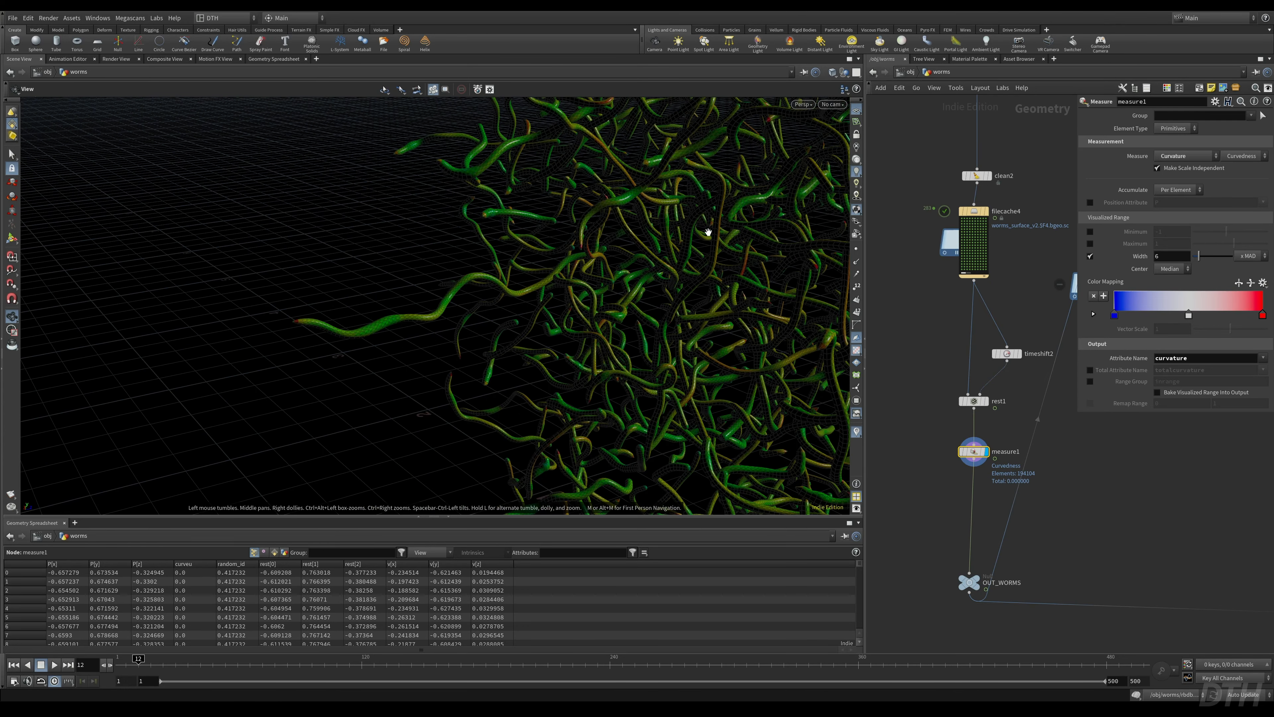
right_click_drag(717, 310, 527, 370)
left_click_drag(296, 665, 571, 669)
middle_click_drag(665, 482, 658, 261)
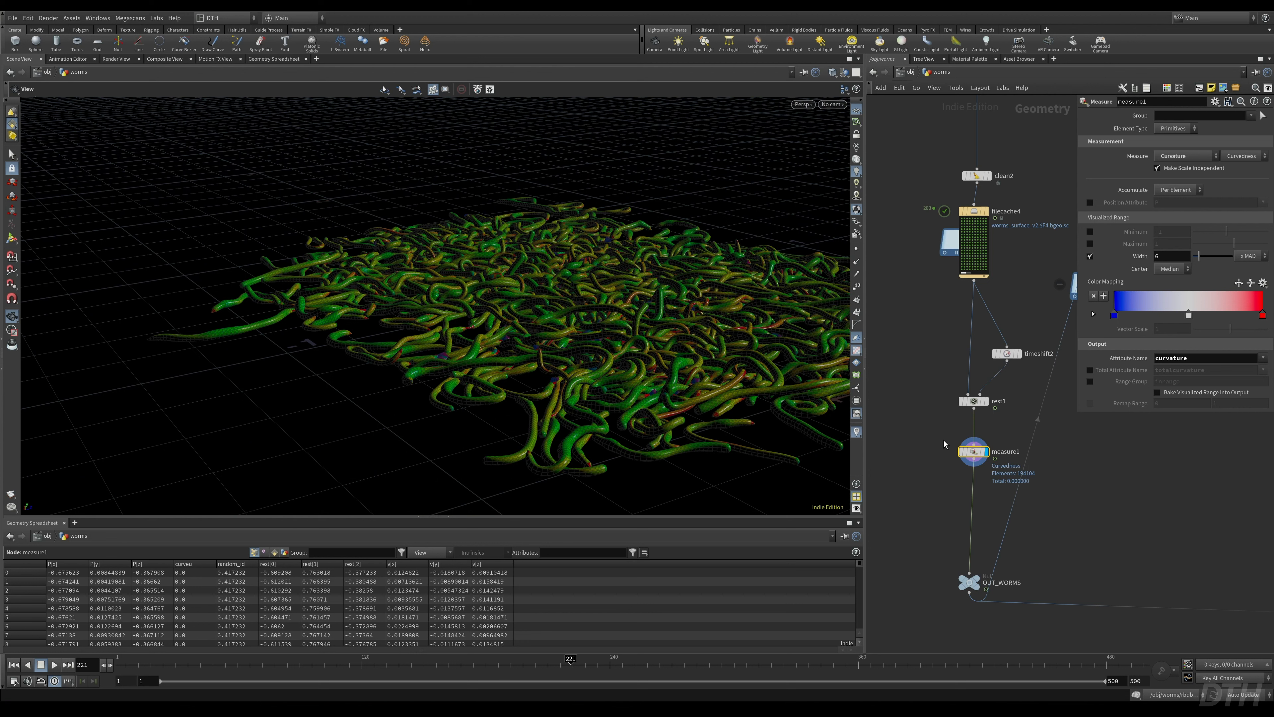
- Look through the available measurement types of measure1, keep Curvature, and delete the node from the worm chain
left_click_drag(922, 423, 999, 461)
left_click(1173, 156)
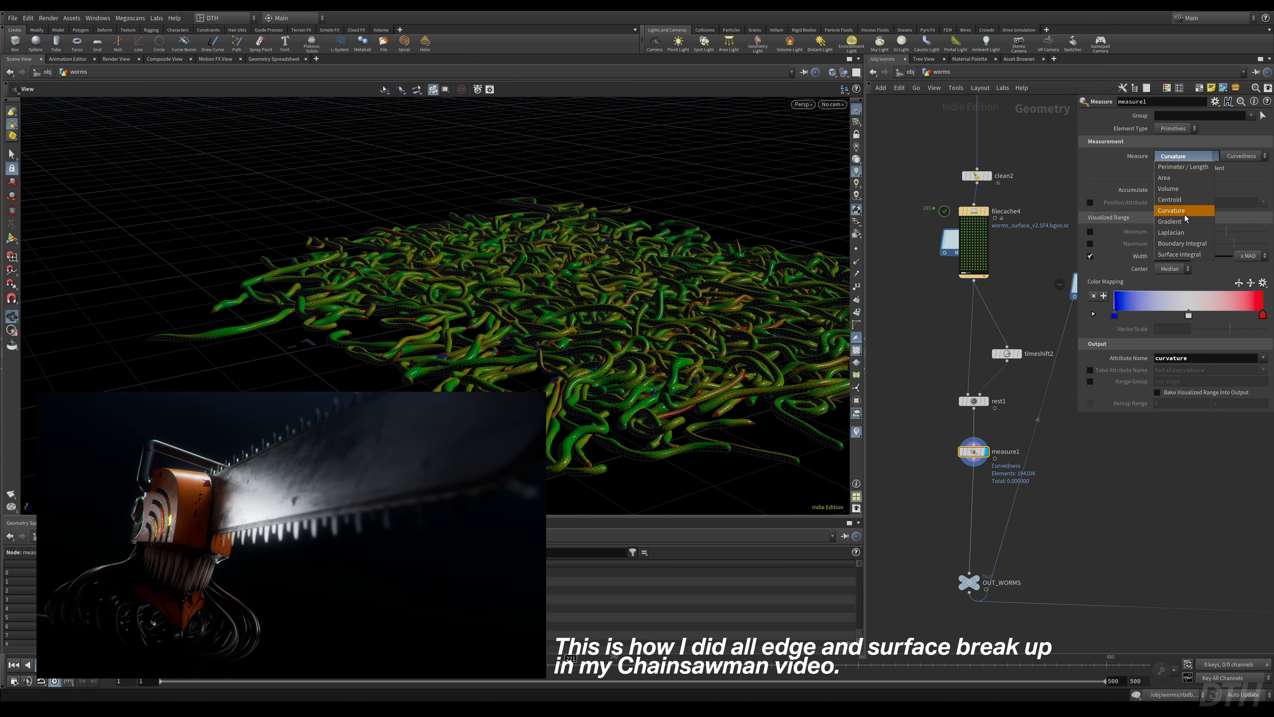
left_click(1192, 159)
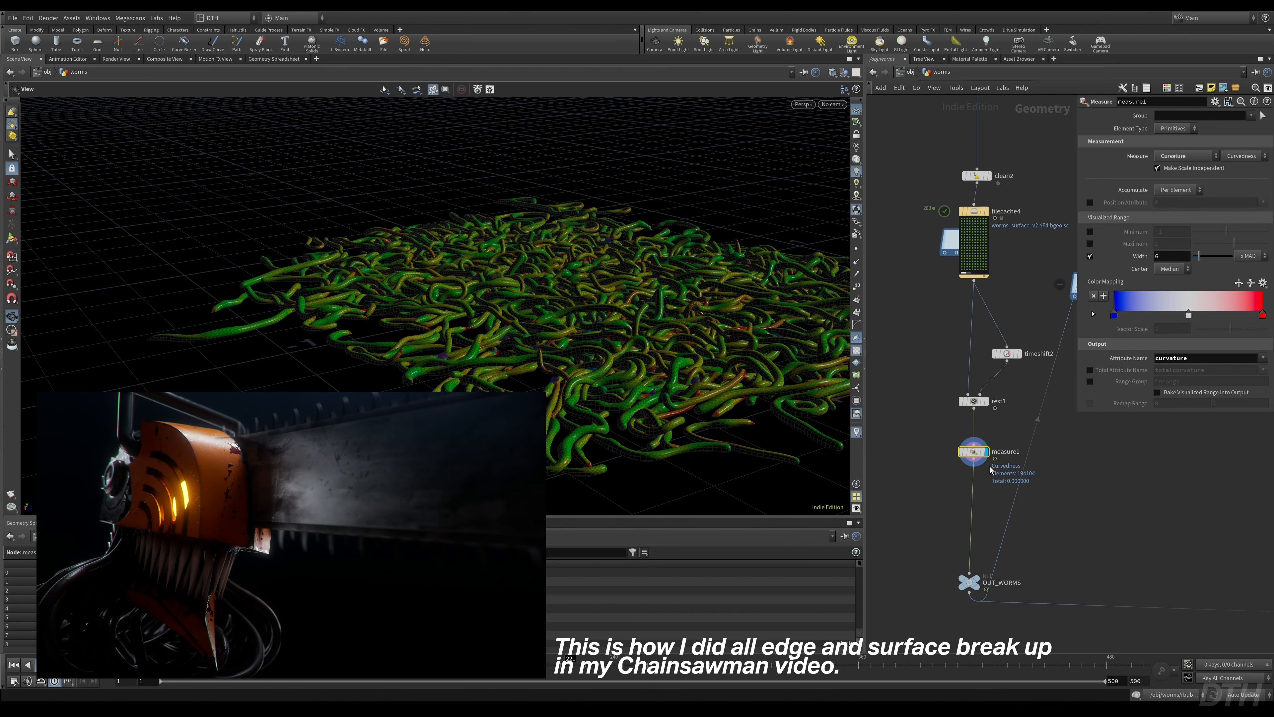
key("Delete")
- Display OUT_WORMS, look over its worms from several angles, and check its attributes in the node info
left_click_drag(926, 551, 1021, 612)
key("r")
left_click_drag(575, 342, 414, 329)
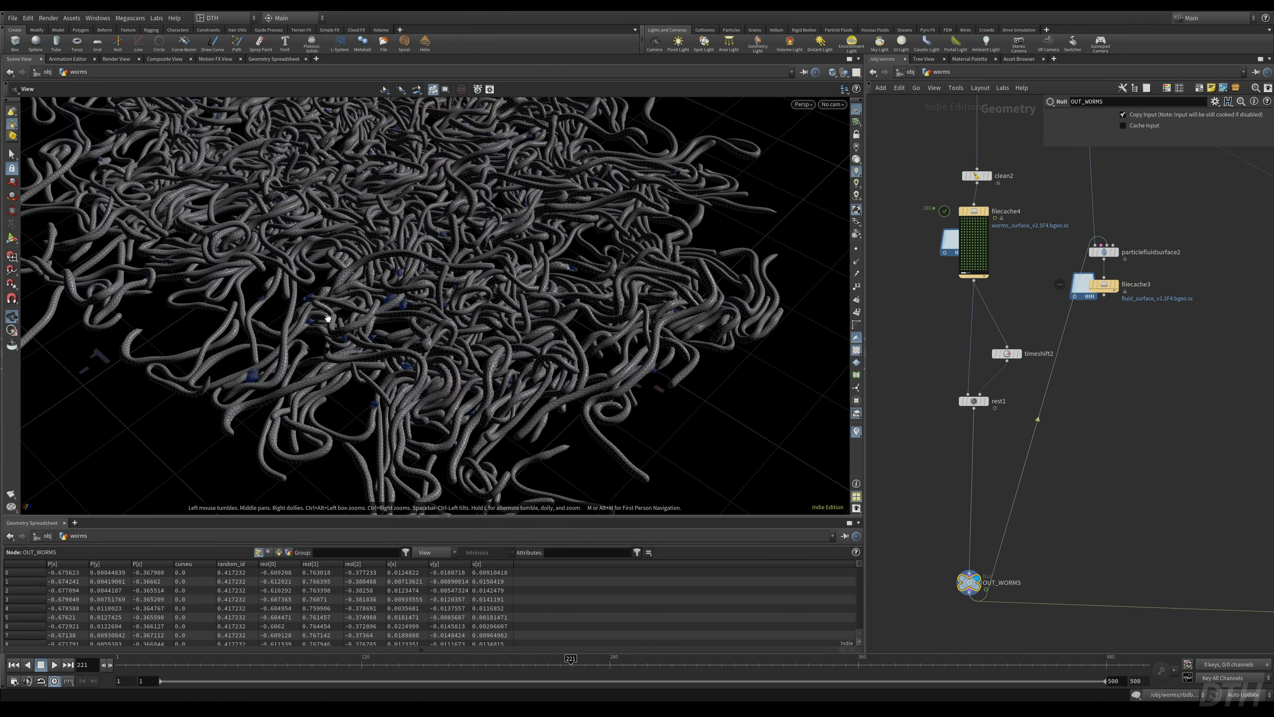
middle_click_drag(328, 317, 544, 456)
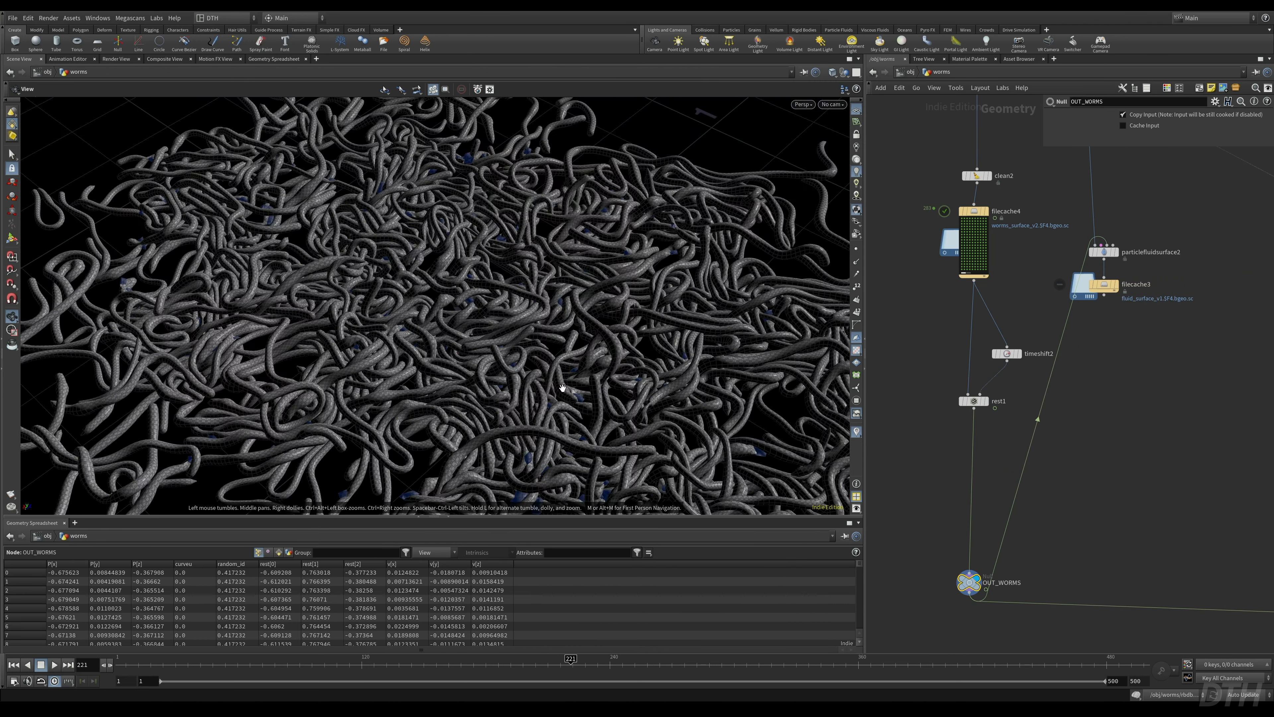
right_click_drag(563, 388, 507, 427)
middle_click_drag(507, 427, 496, 404)
middle_click(969, 583)
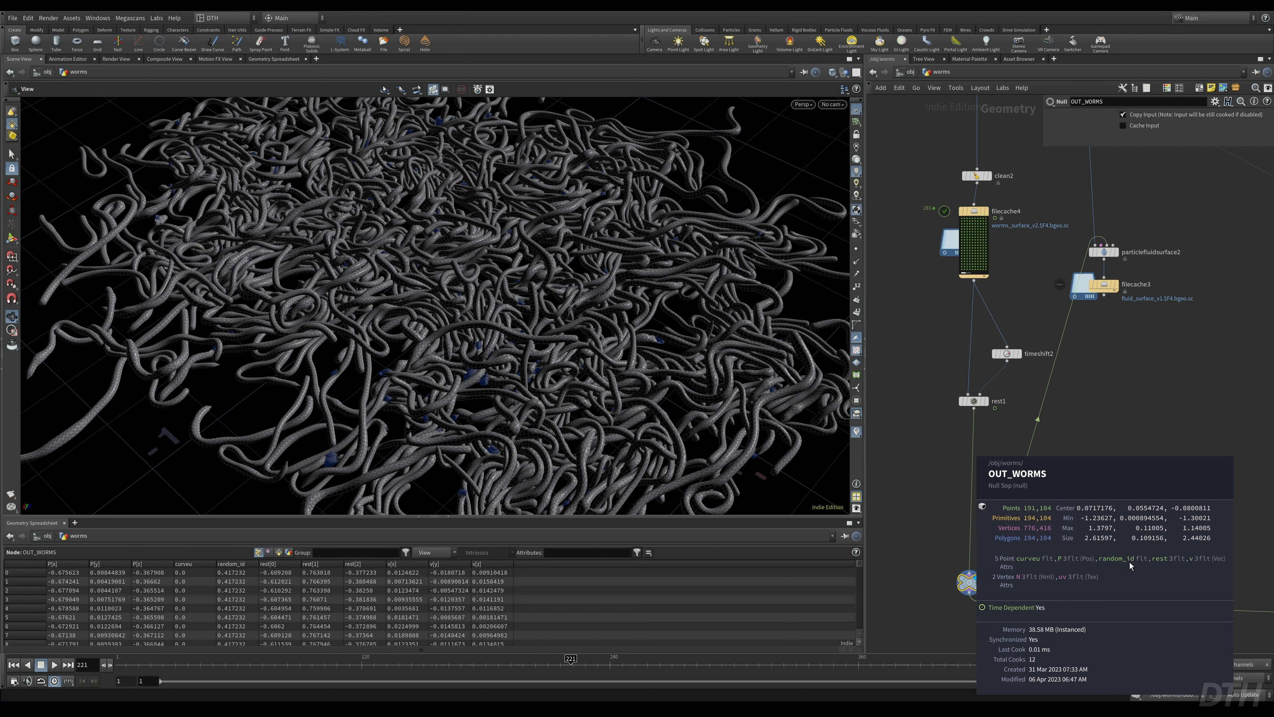
- Review the upstream copytopoints1 settings and the VEX code in the id wrangle that defines the name and piece attributes
scroll(1137, 419, "down", 10)
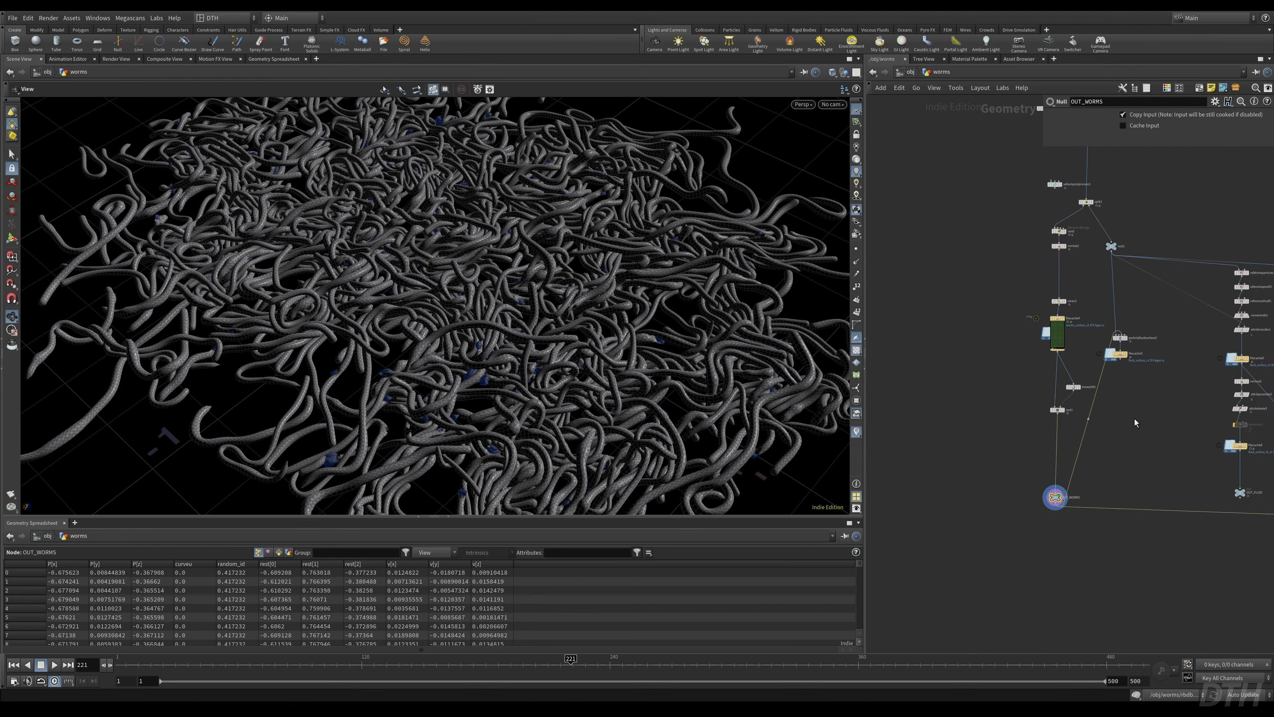
scroll(1025, 229, "up", 6)
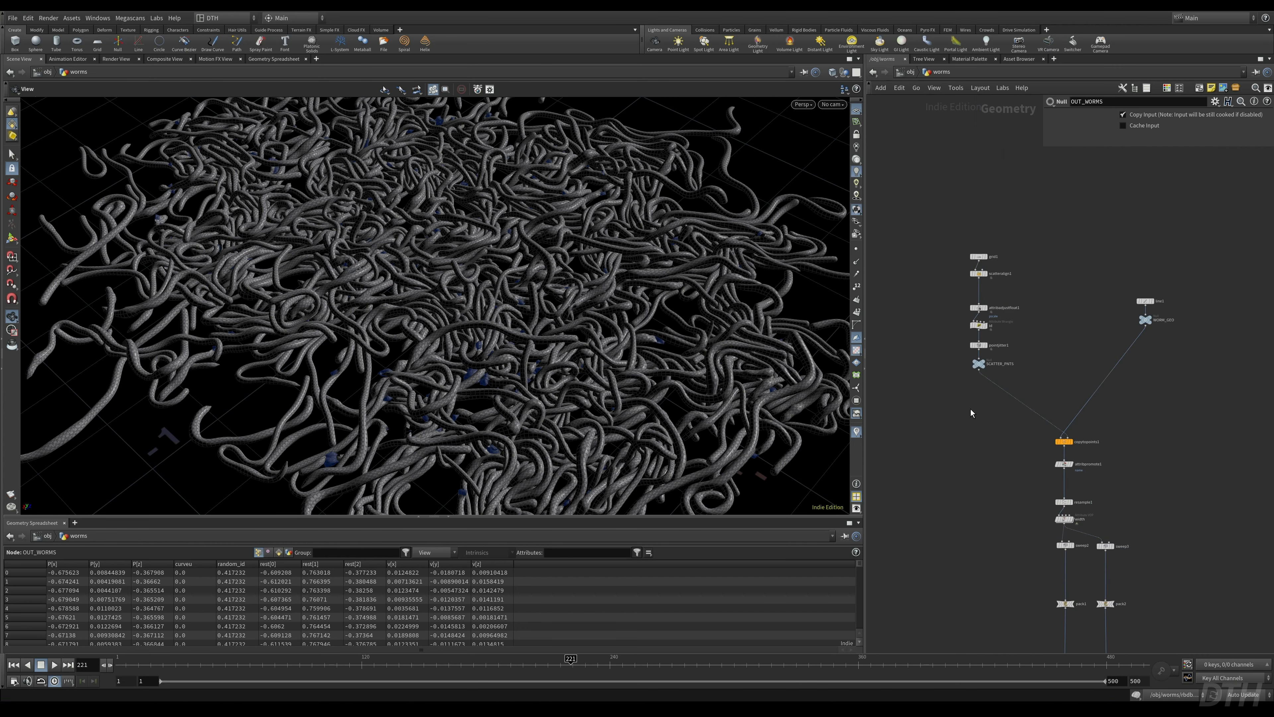
left_click_drag(969, 409, 1175, 445)
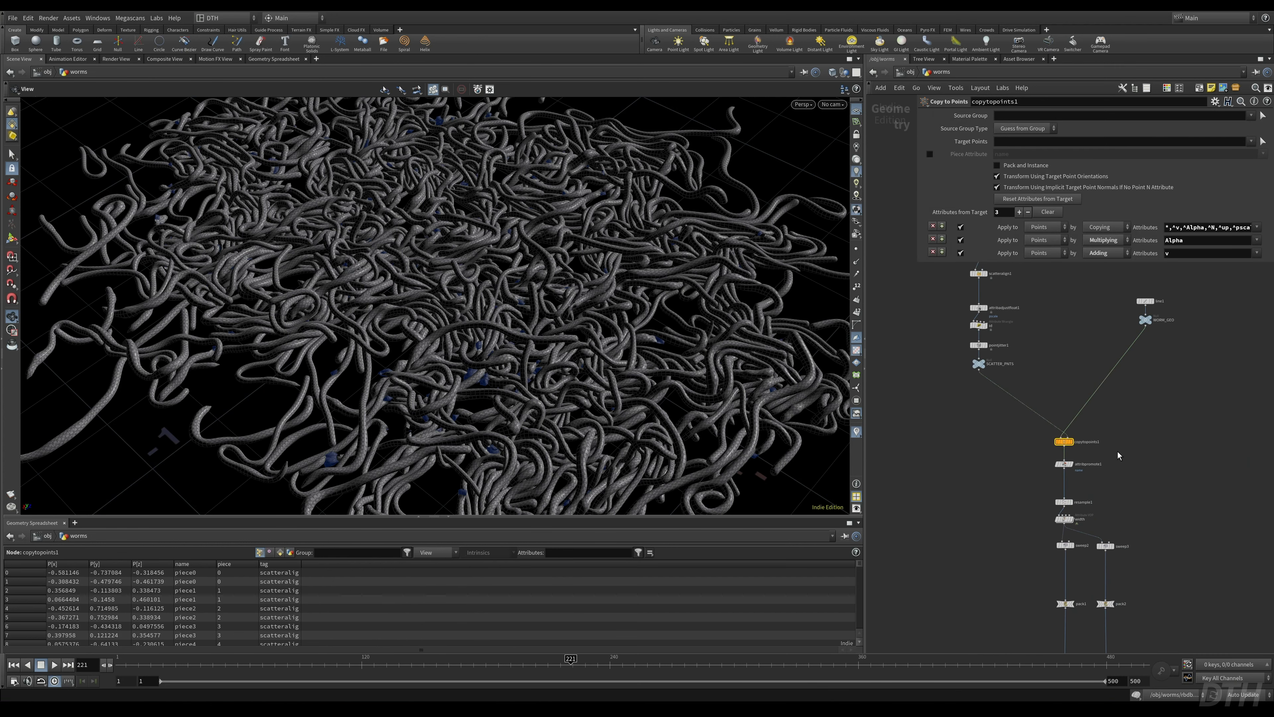
middle_click_drag(1033, 343, 998, 430)
scroll(993, 414, "up", 3)
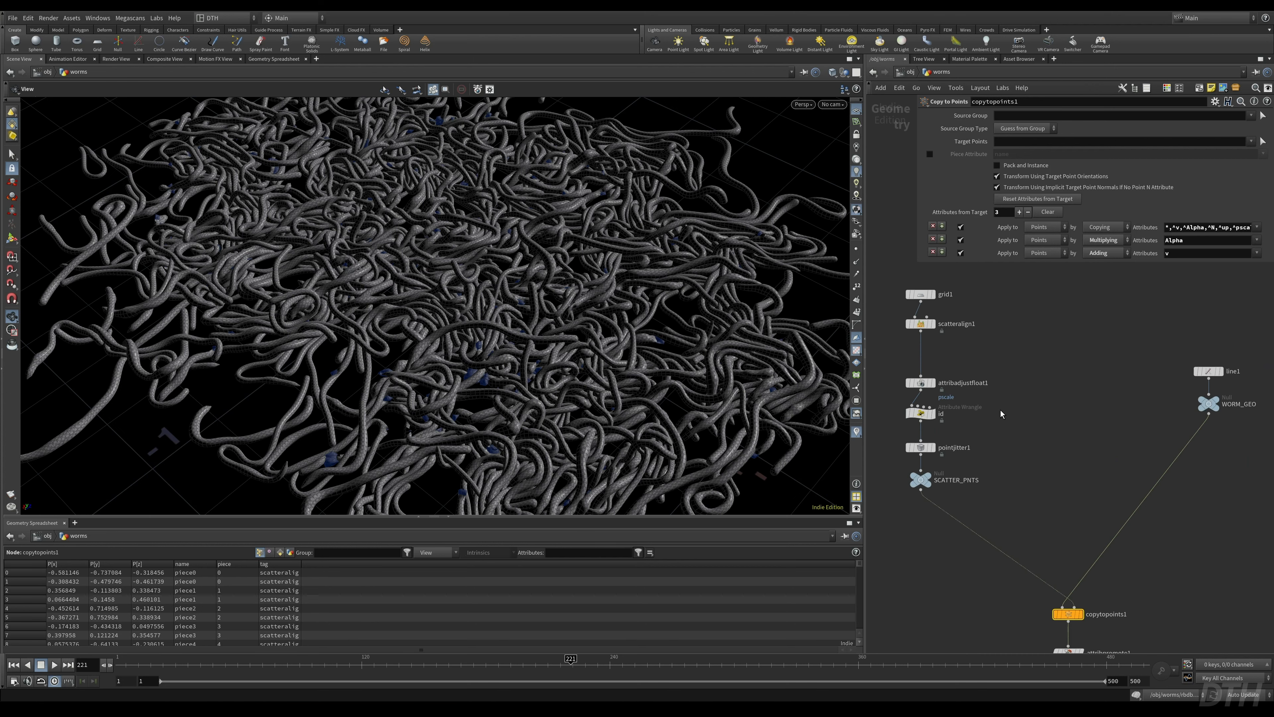
left_click(926, 423)
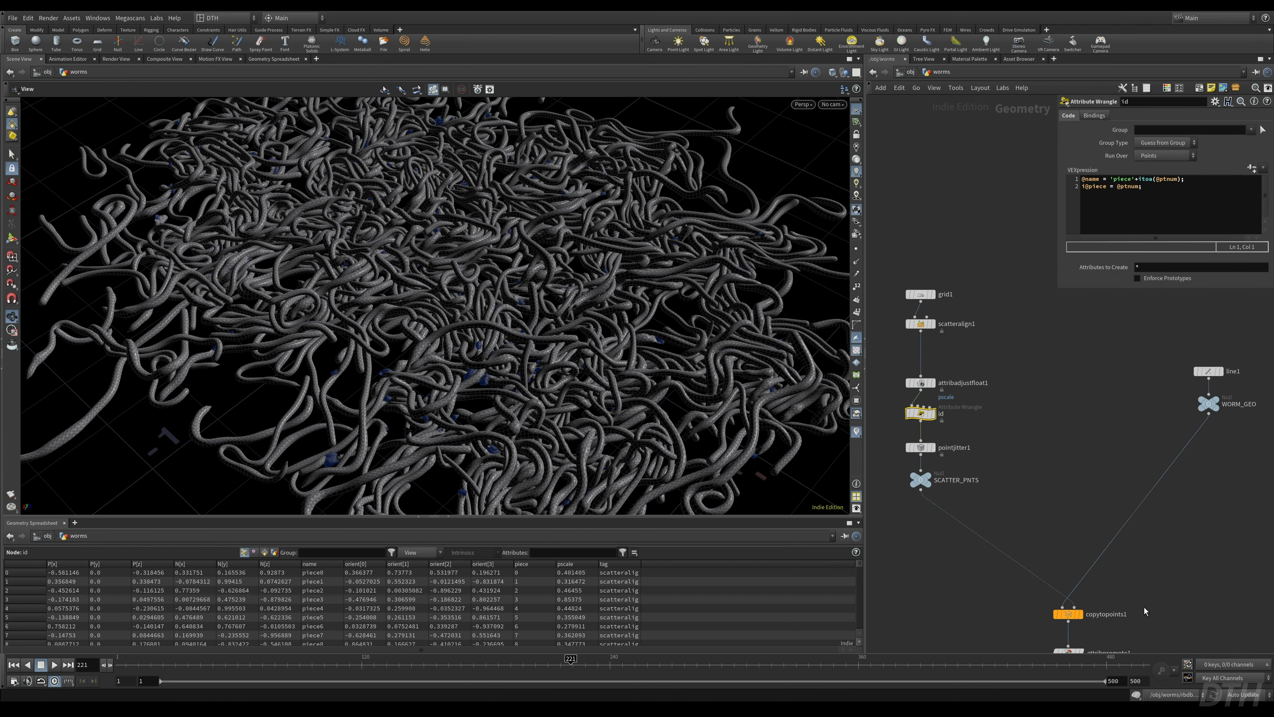
- Display copytopoints1, frame its geometry, and look over the scattered lines
left_click(1071, 614)
left_click(1080, 614)
key("space+g")
left_click_drag(461, 297, 493, 295)
middle_click_drag(447, 354, 444, 179)
right_click_drag(444, 179, 583, 180)
middle_click_drag(584, 179, 588, 222)
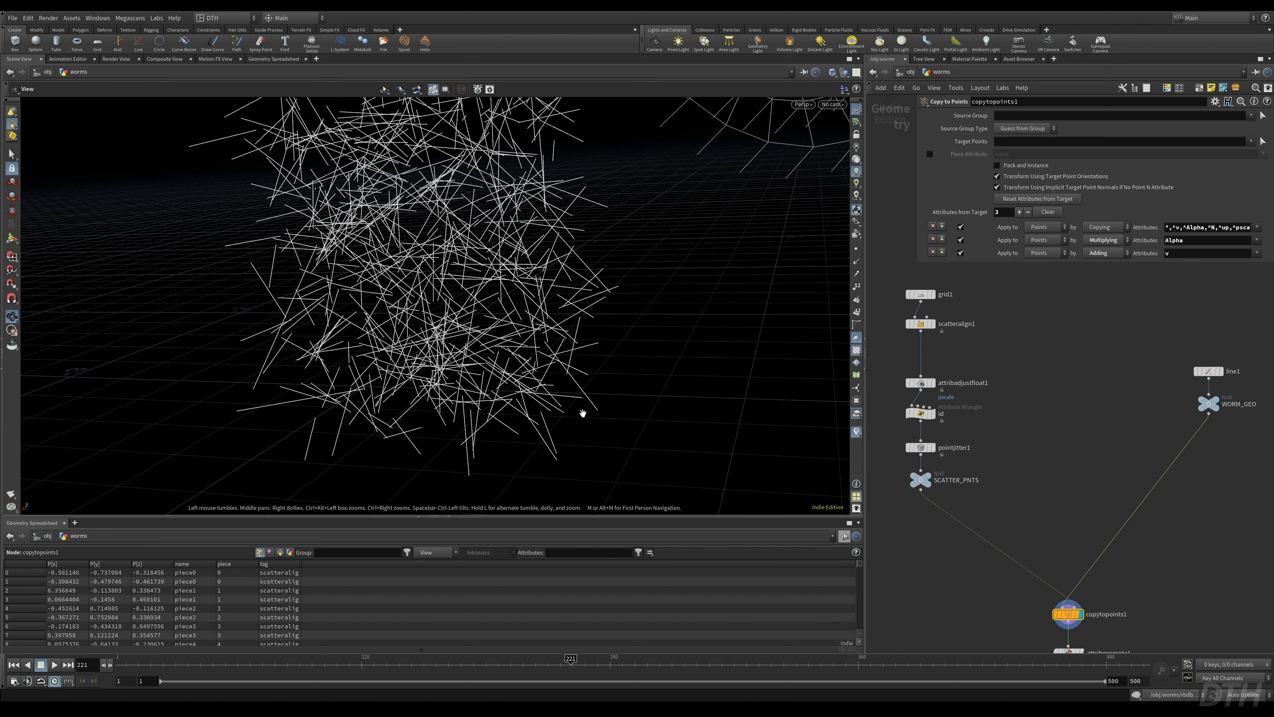
- Return the display to OUT_WORMS and examine the final worm pile from a closer view
scroll(1093, 491, "down", 8)
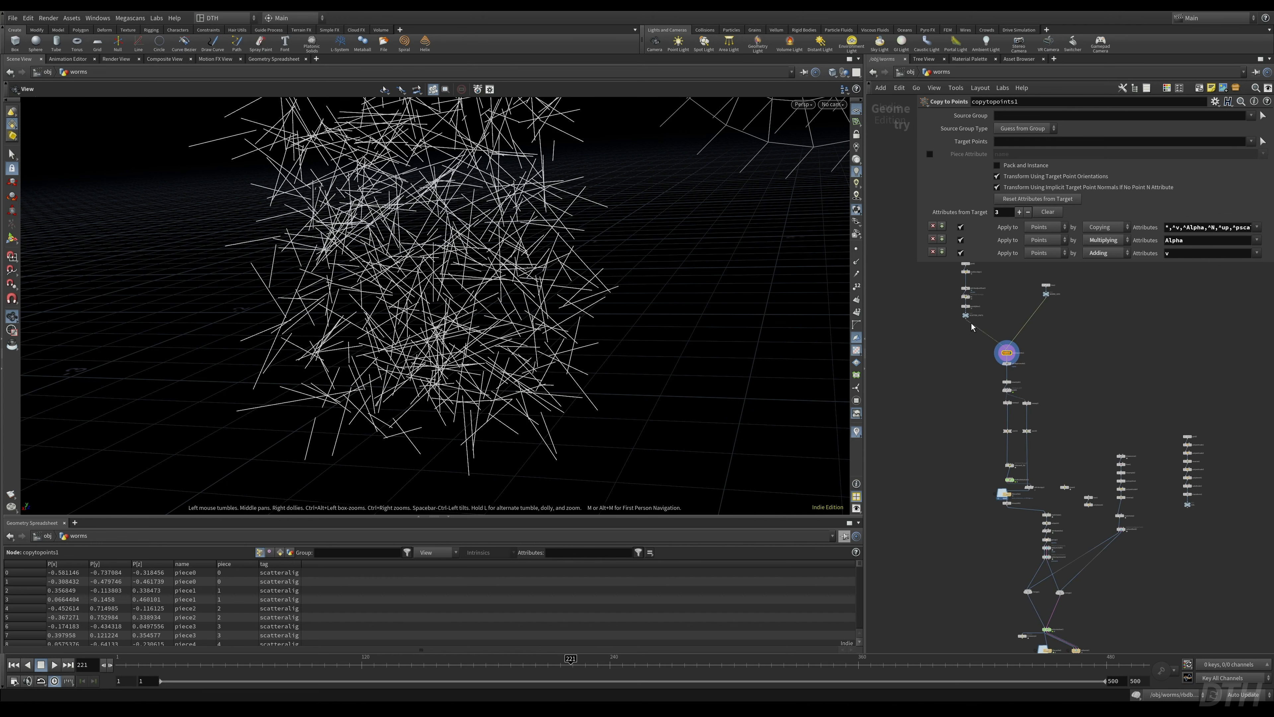
middle_click_drag(932, 431, 895, 309)
scroll(996, 612, "up", 5)
left_click(971, 548)
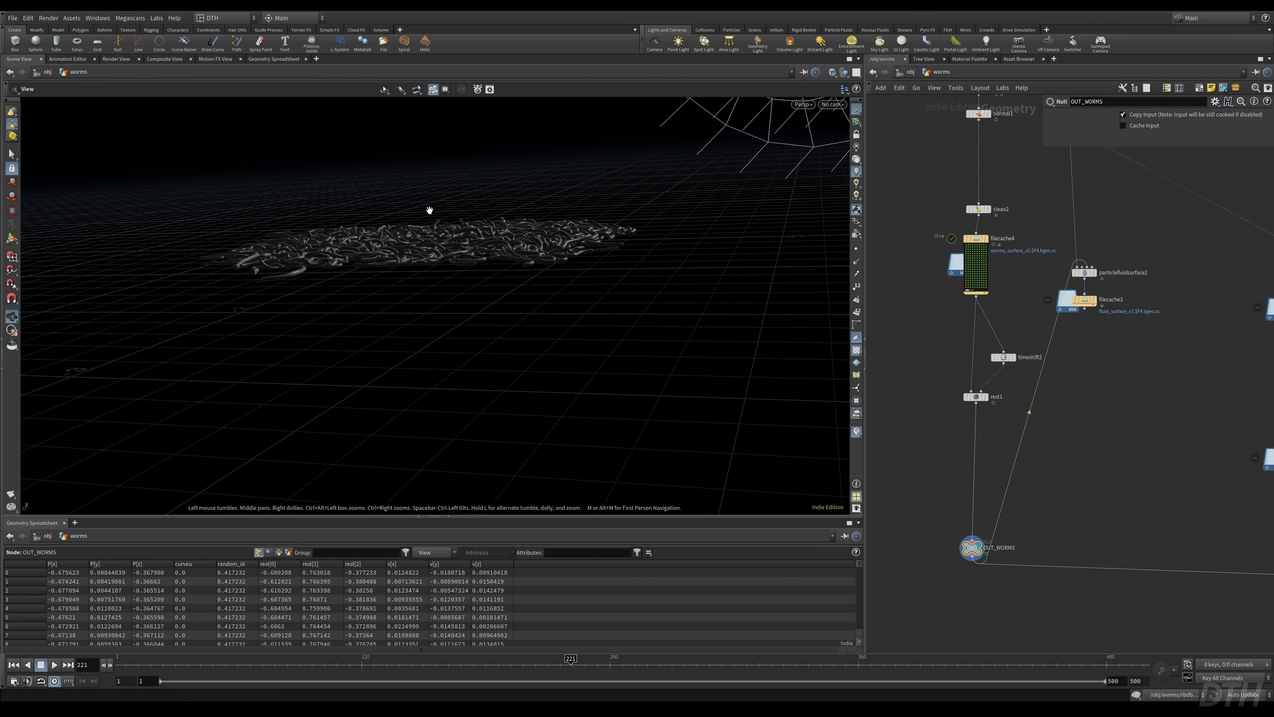
right_click_drag(429, 211, 623, 222)
left_click_drag(623, 222, 532, 282)
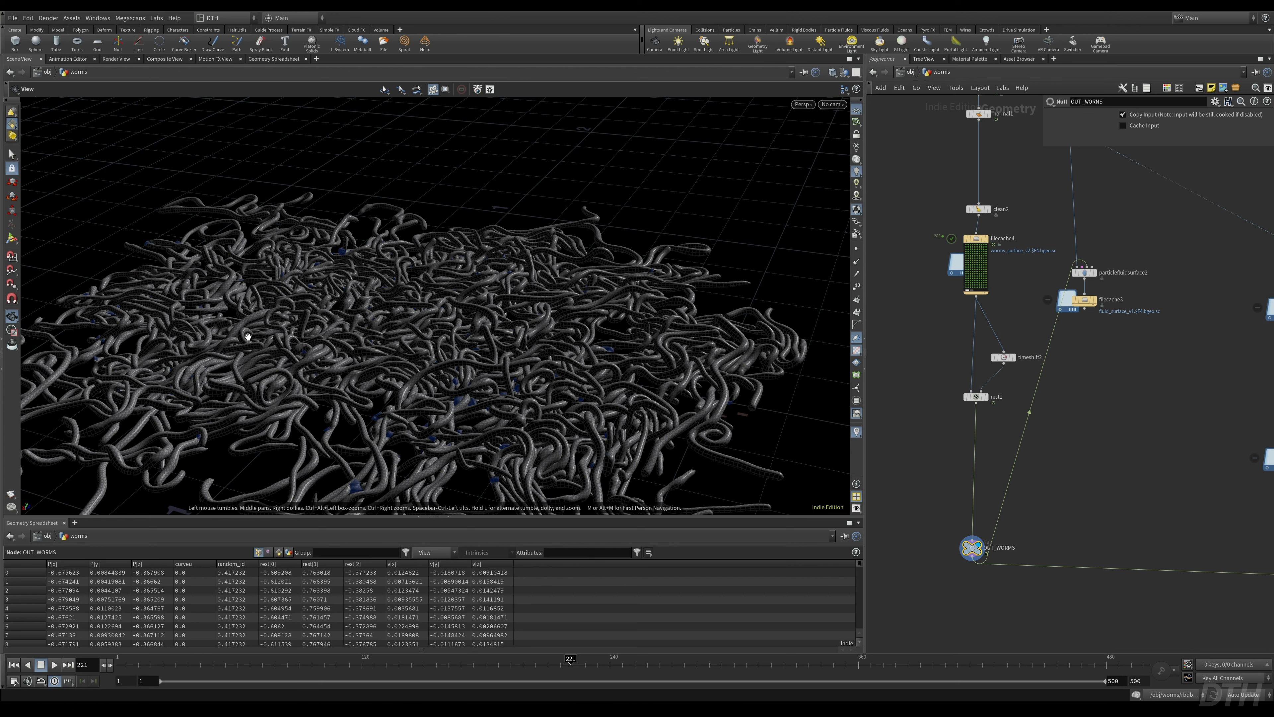
middle_click_drag(470, 455, 433, 290)
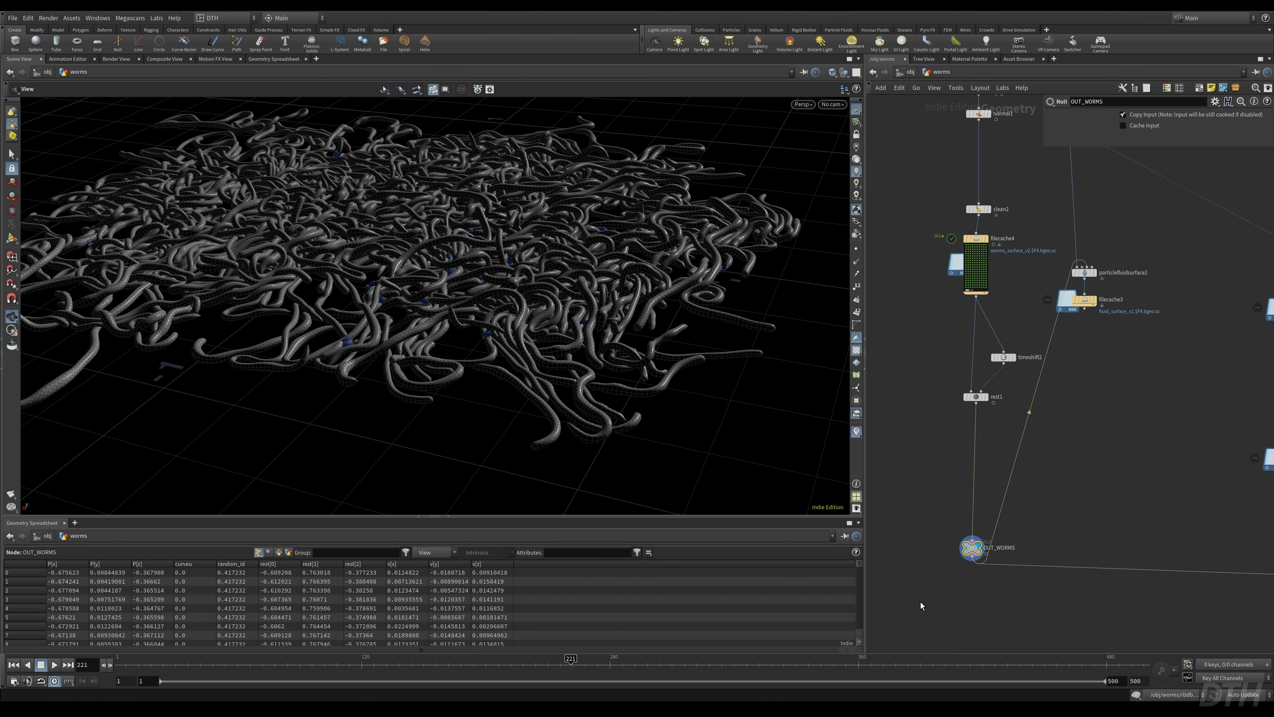
- Collapse the geometry spreadsheet pane and switch from the worms network to the stage network
left_click(972, 612)
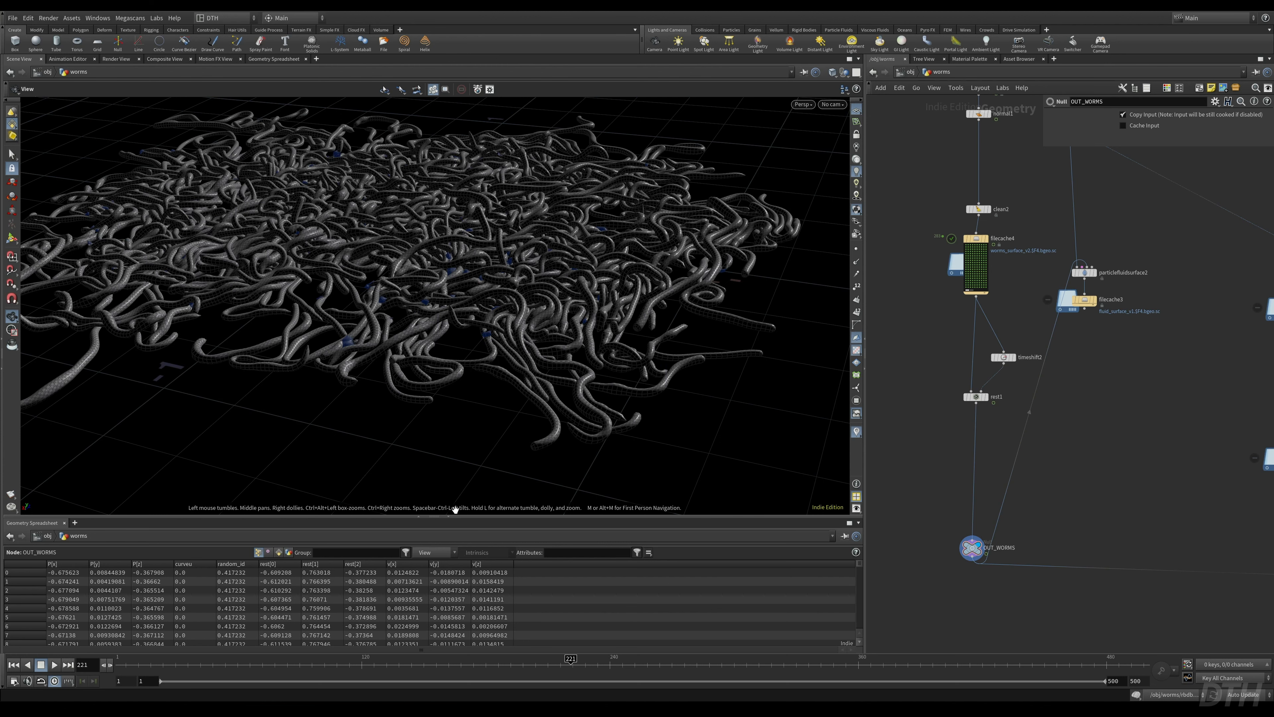
left_click(447, 519)
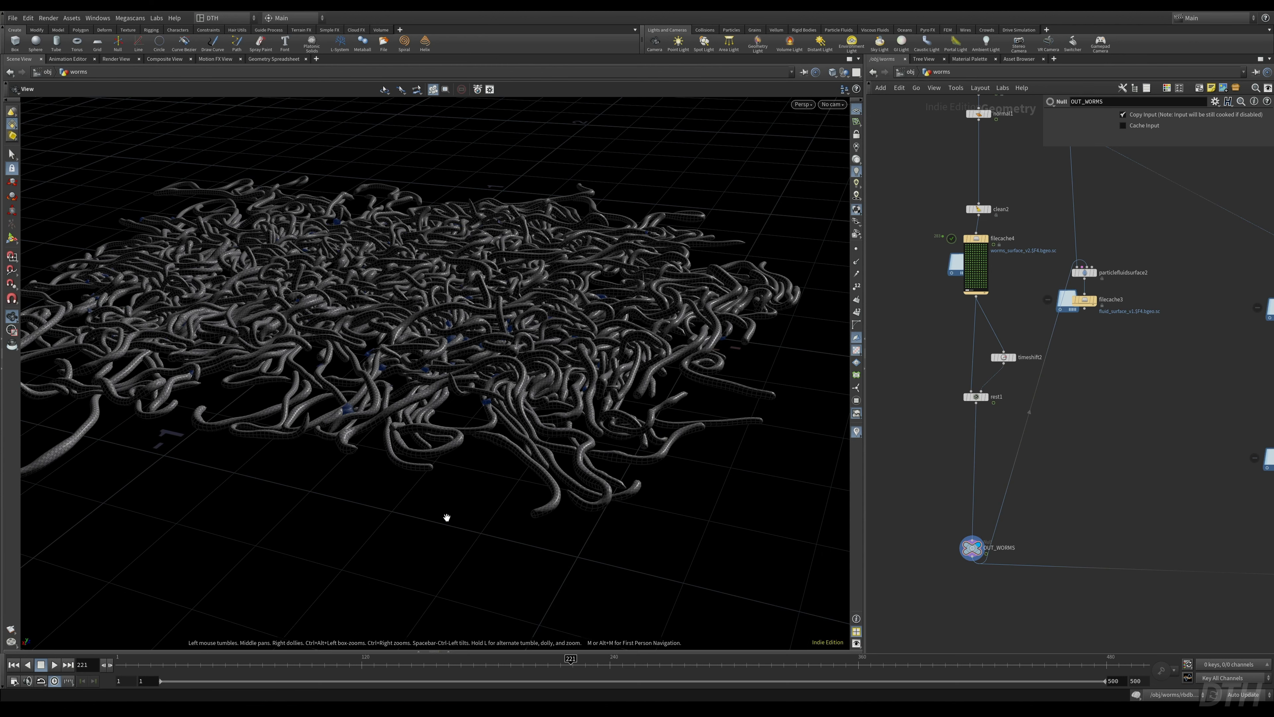
left_click(910, 72)
left_click(910, 71)
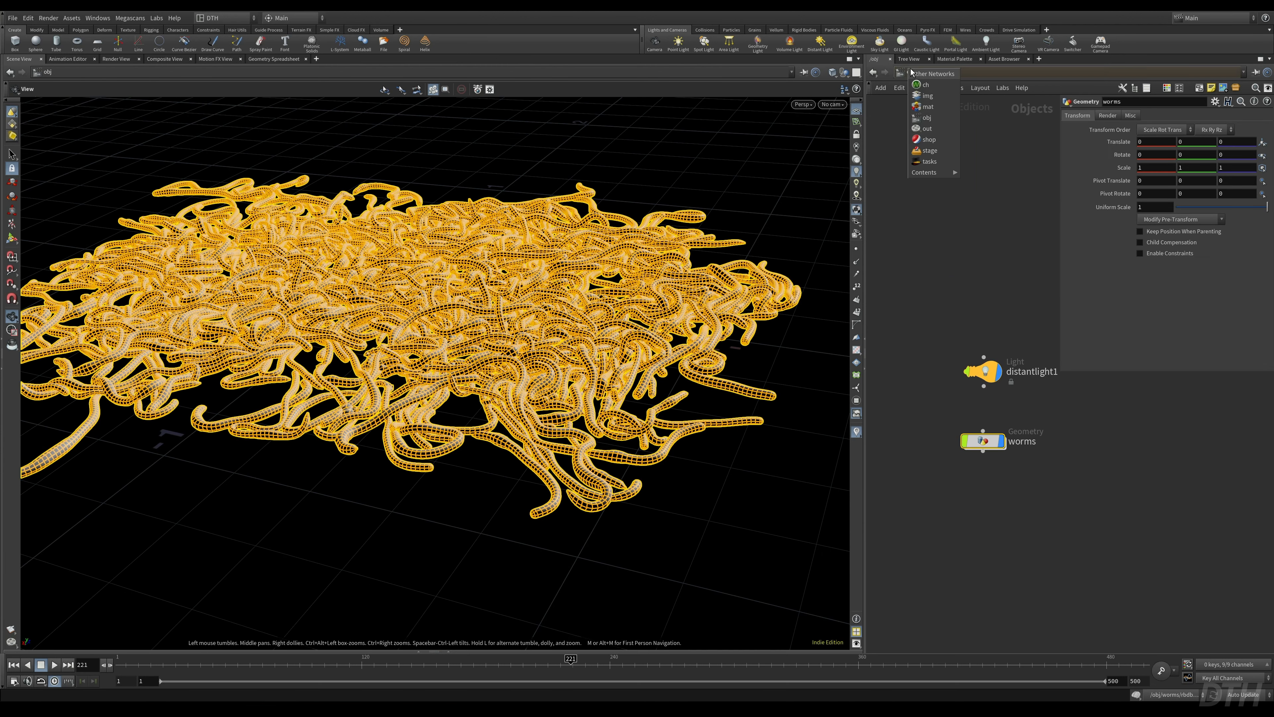
left_click(933, 151)
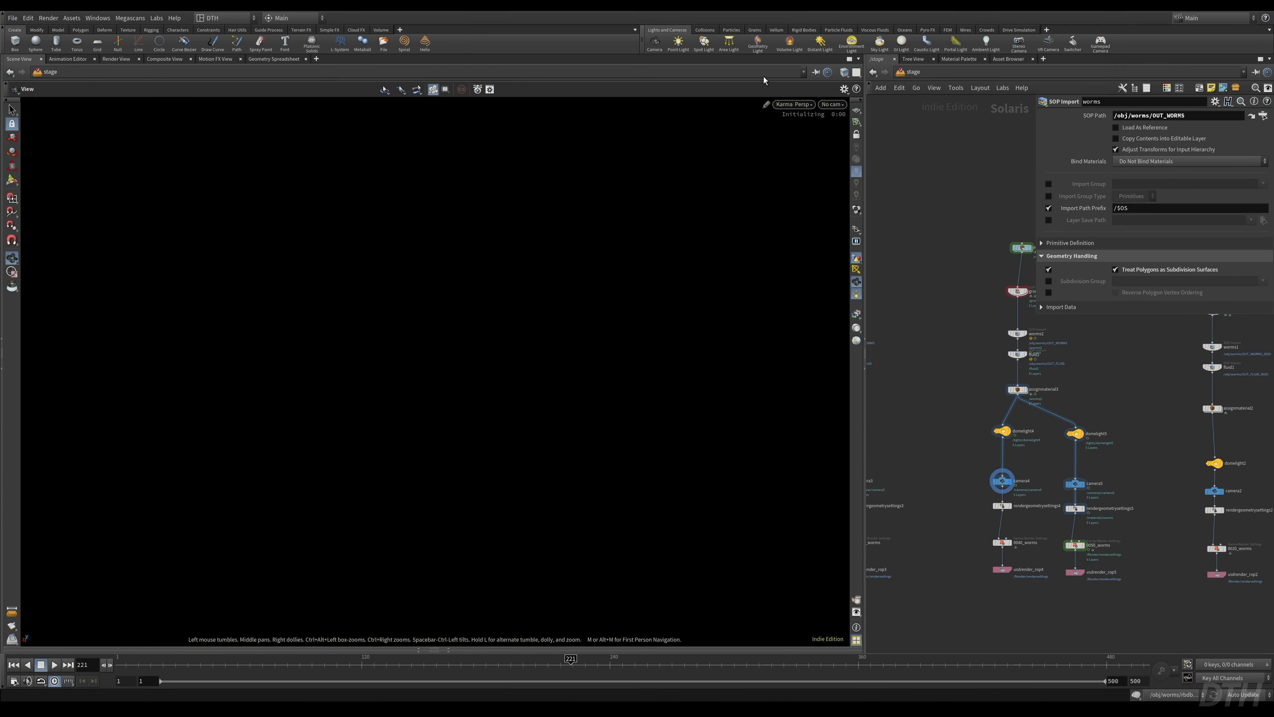
- Set the viewport renderer to Houdini GL and turn on the display of materials on objects
left_click(794, 104)
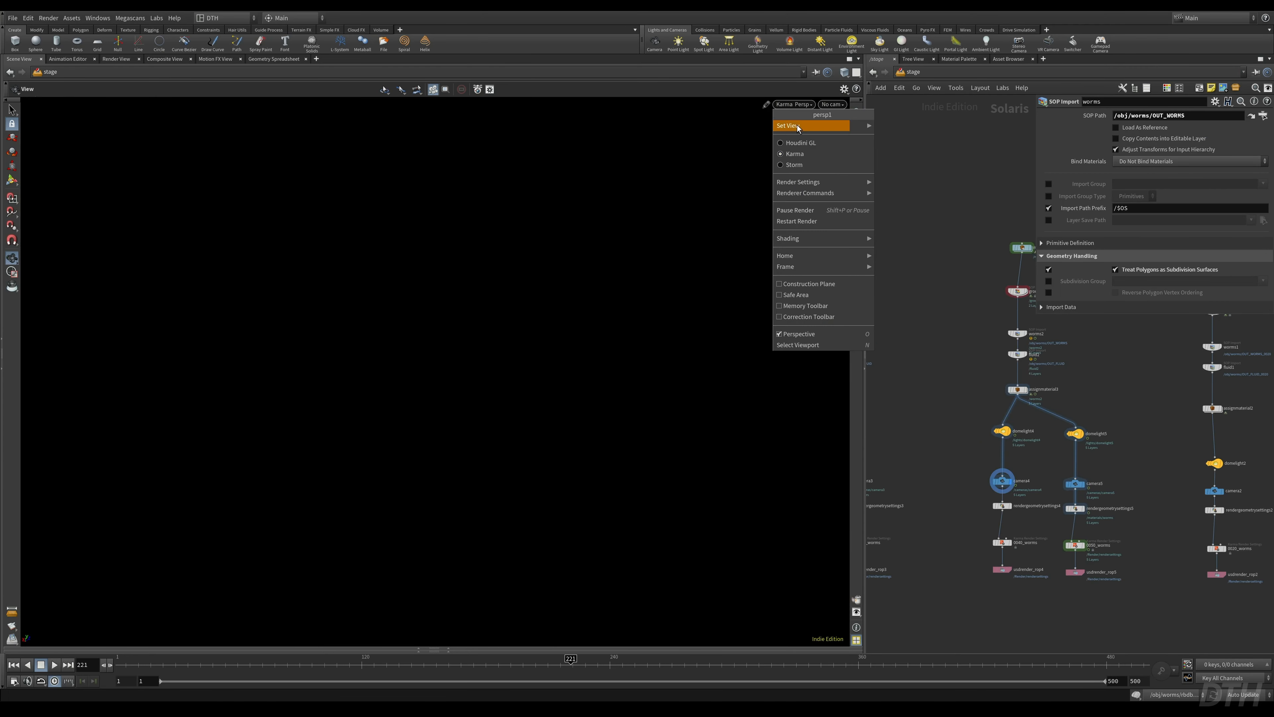
left_click(797, 142)
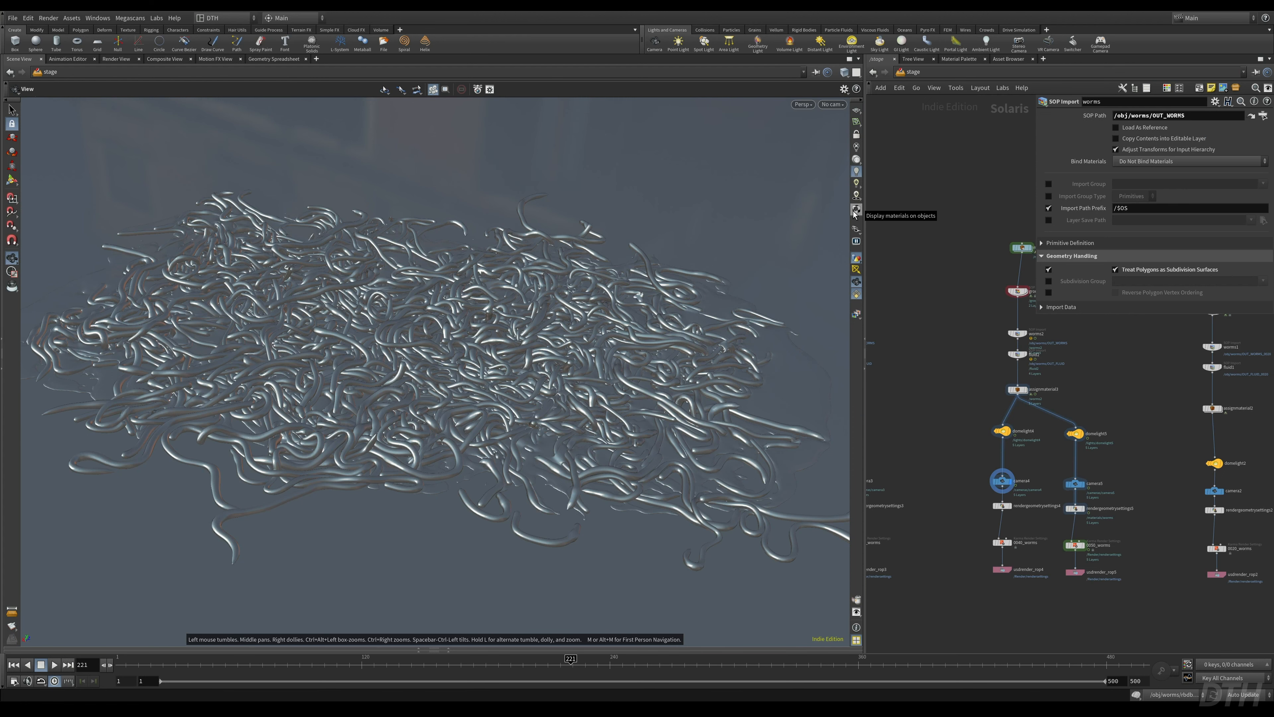
left_click(855, 213)
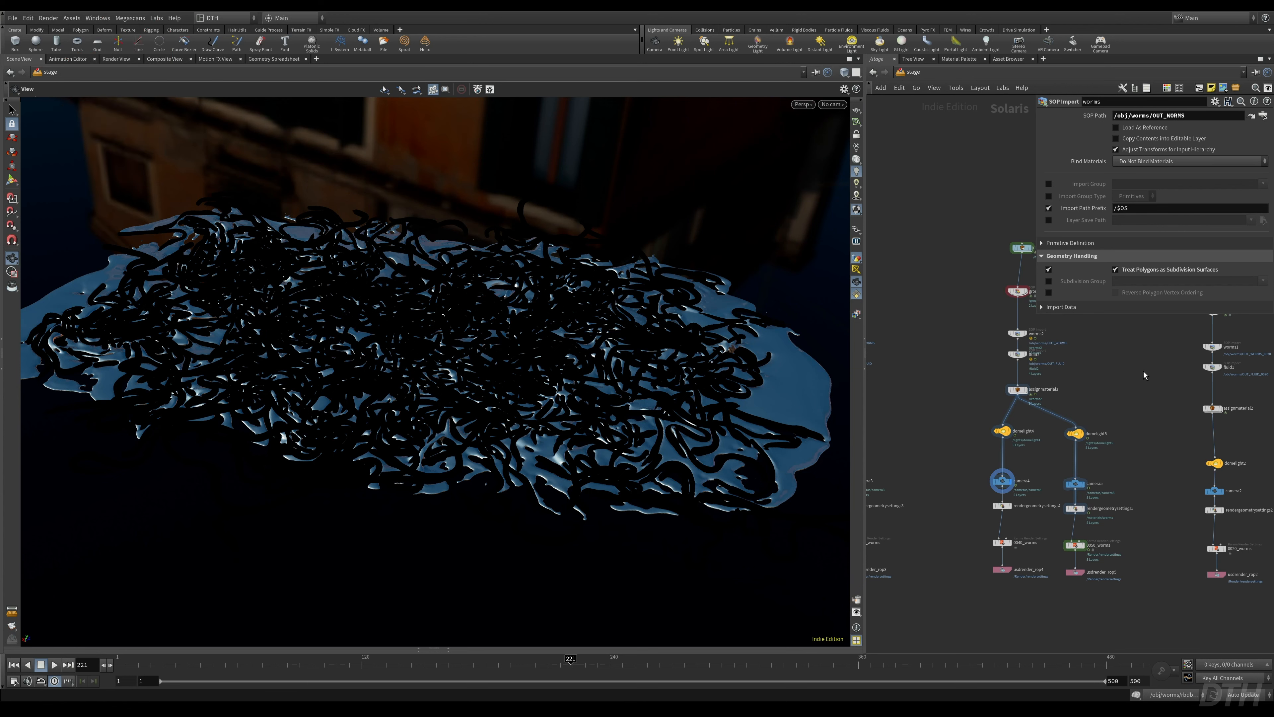
- Survey the Solaris node chains, following the first shot's branch from its material library to its USD render node
middle_click_drag(1144, 375, 1092, 374)
scroll(998, 380, "down", 4)
middle_click_drag(923, 403, 1058, 437)
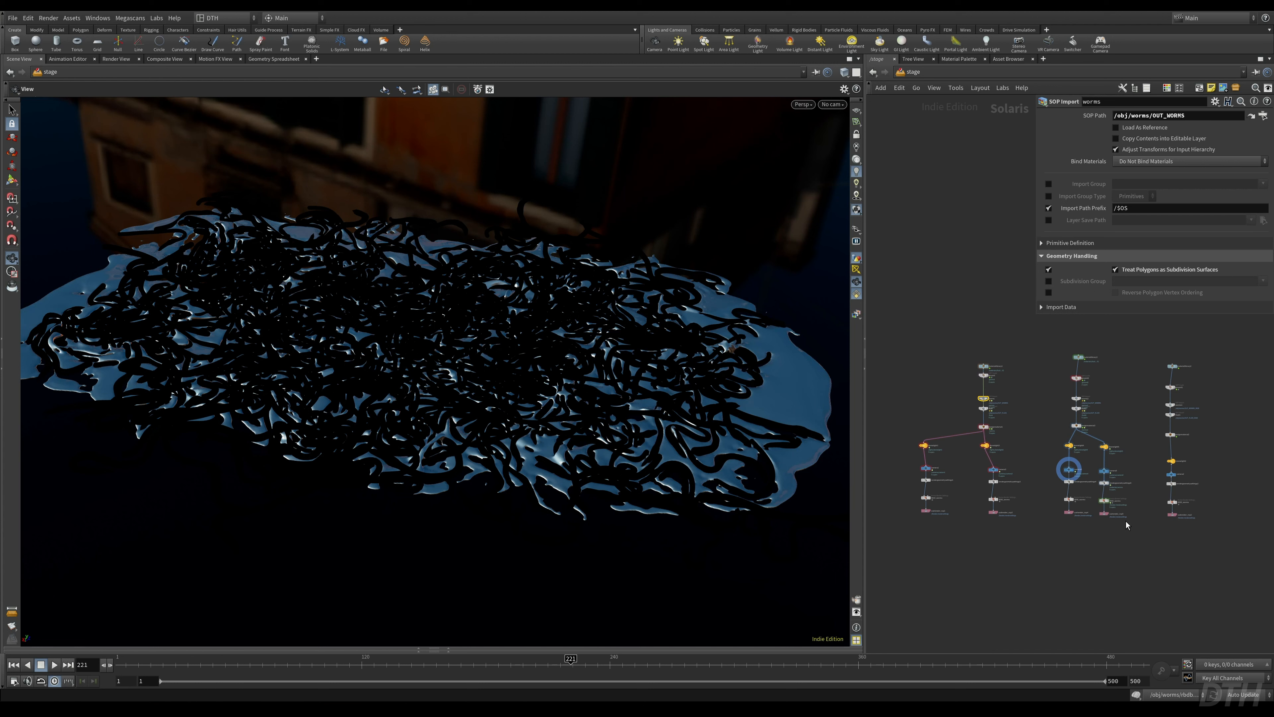
scroll(978, 451, "up", 5)
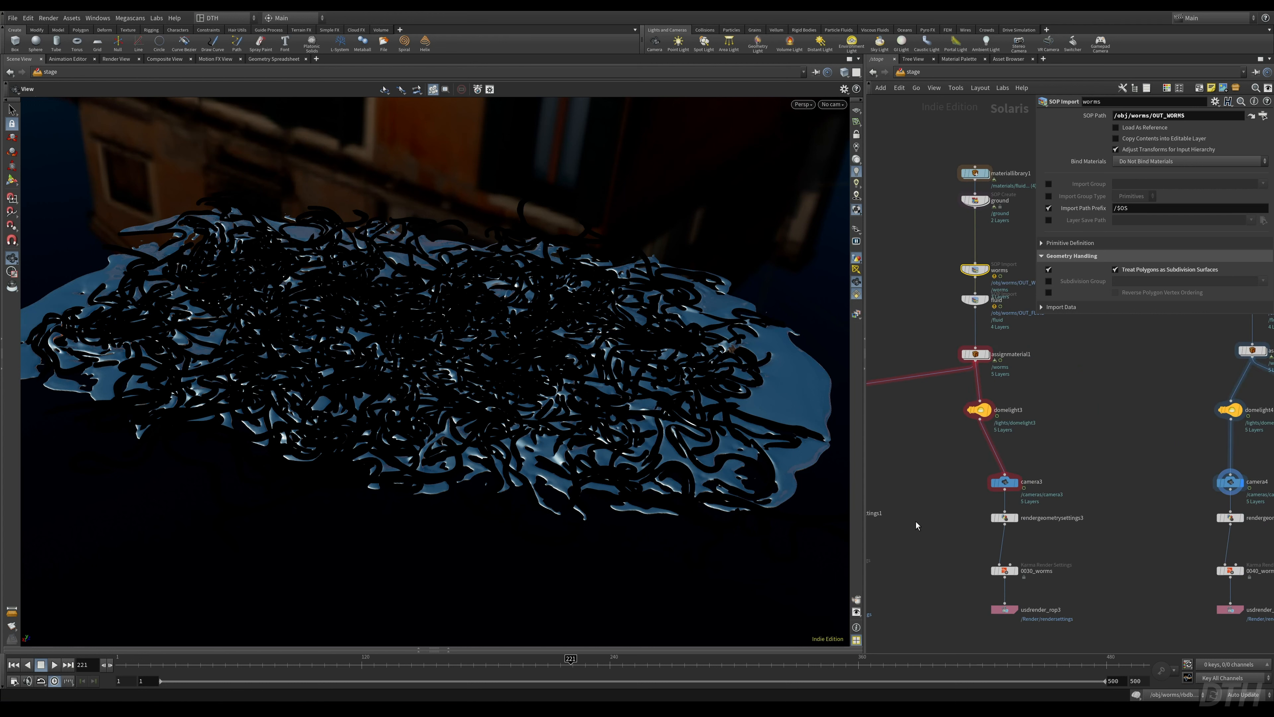
scroll(1098, 527, "down", 5)
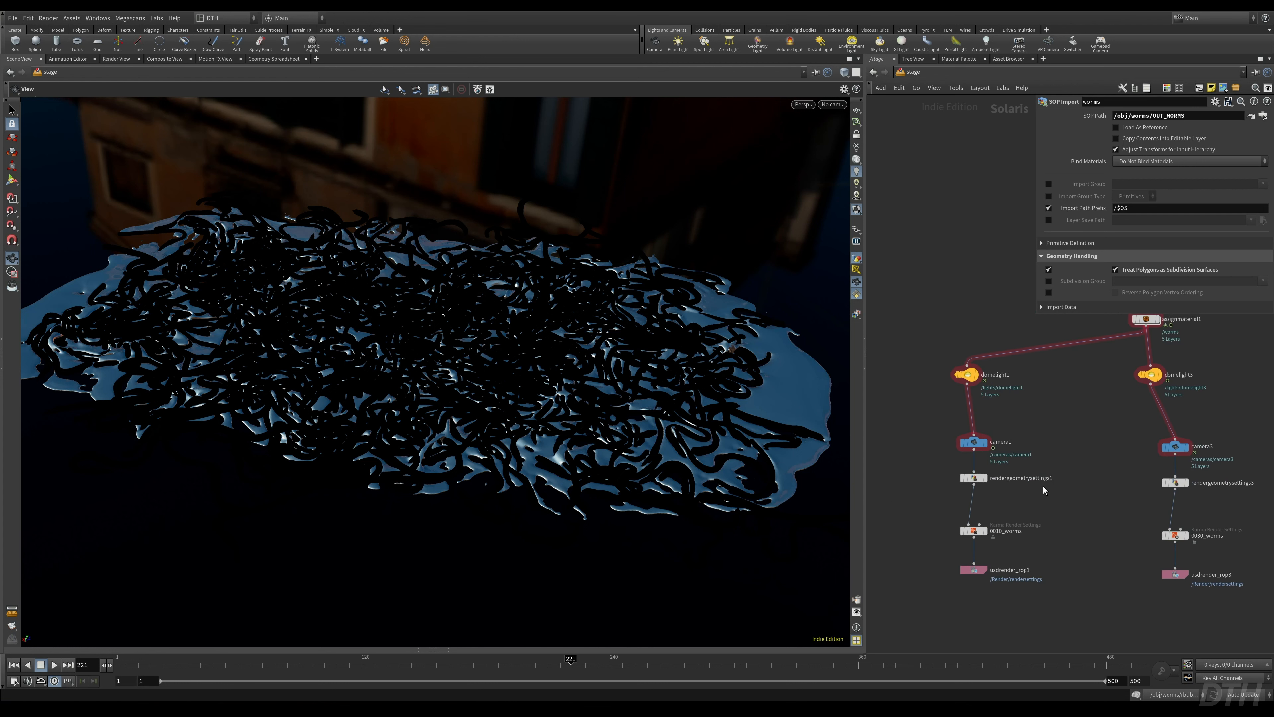
middle_click_drag(1031, 409, 1038, 527)
left_click_drag(1077, 372, 1005, 498)
scroll(986, 477, "down", 3)
left_click_drag(944, 382, 1048, 651)
scroll(1030, 592, "up", 3)
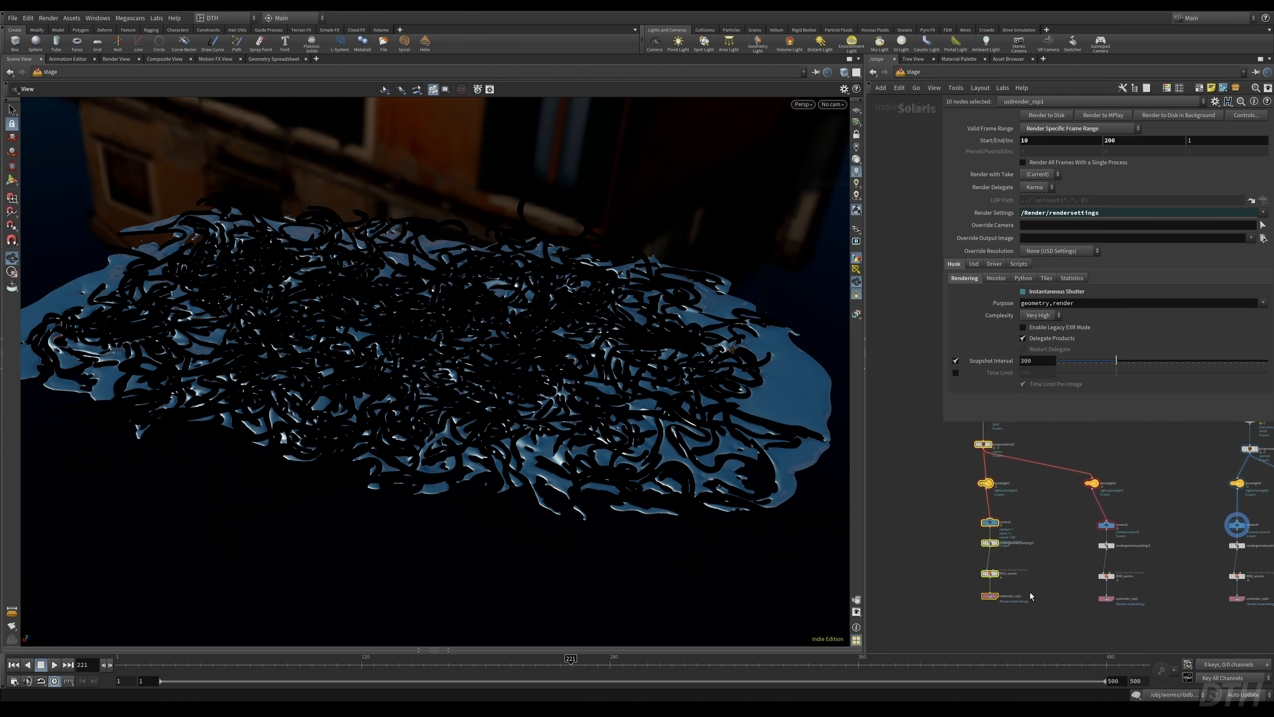
middle_click_drag(1048, 571, 1032, 604)
- Widen the network pane, display the first shot's camera1 node, and look through camera1 in the viewport
left_click_drag(866, 543, 738, 535)
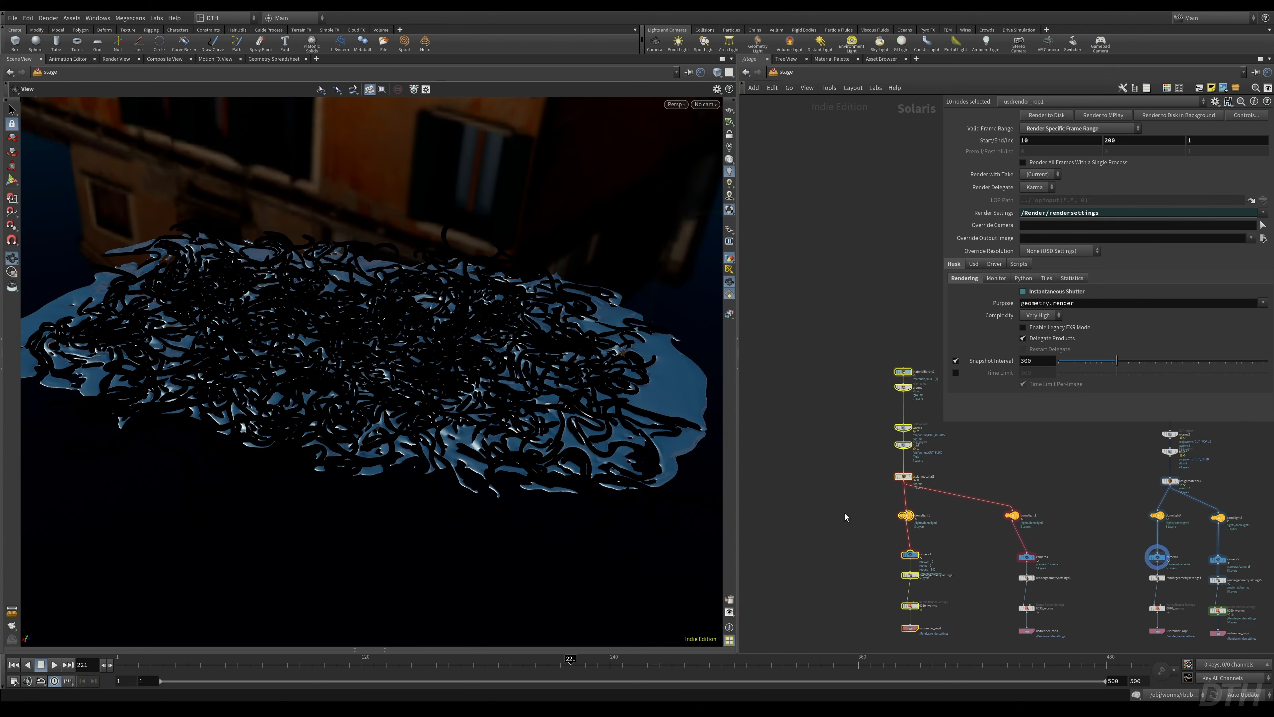
middle_click_drag(838, 513, 765, 413)
scroll(833, 461, "up", 3)
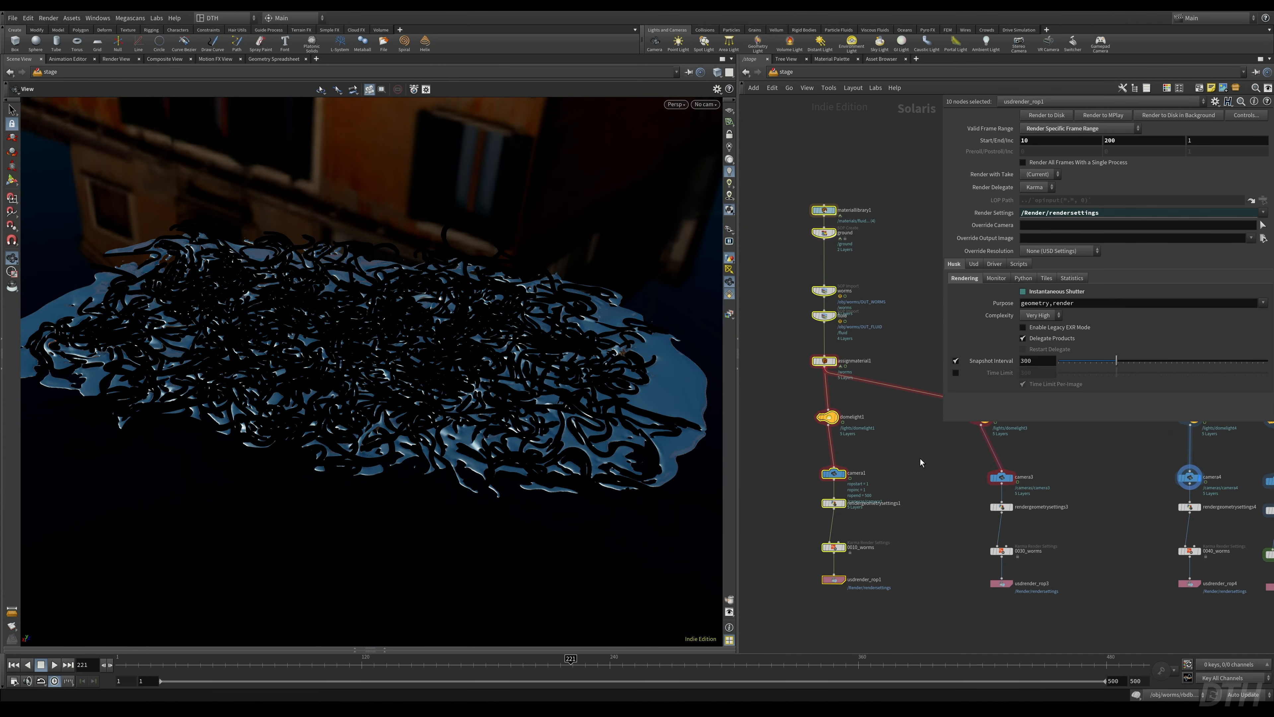
left_click(834, 474)
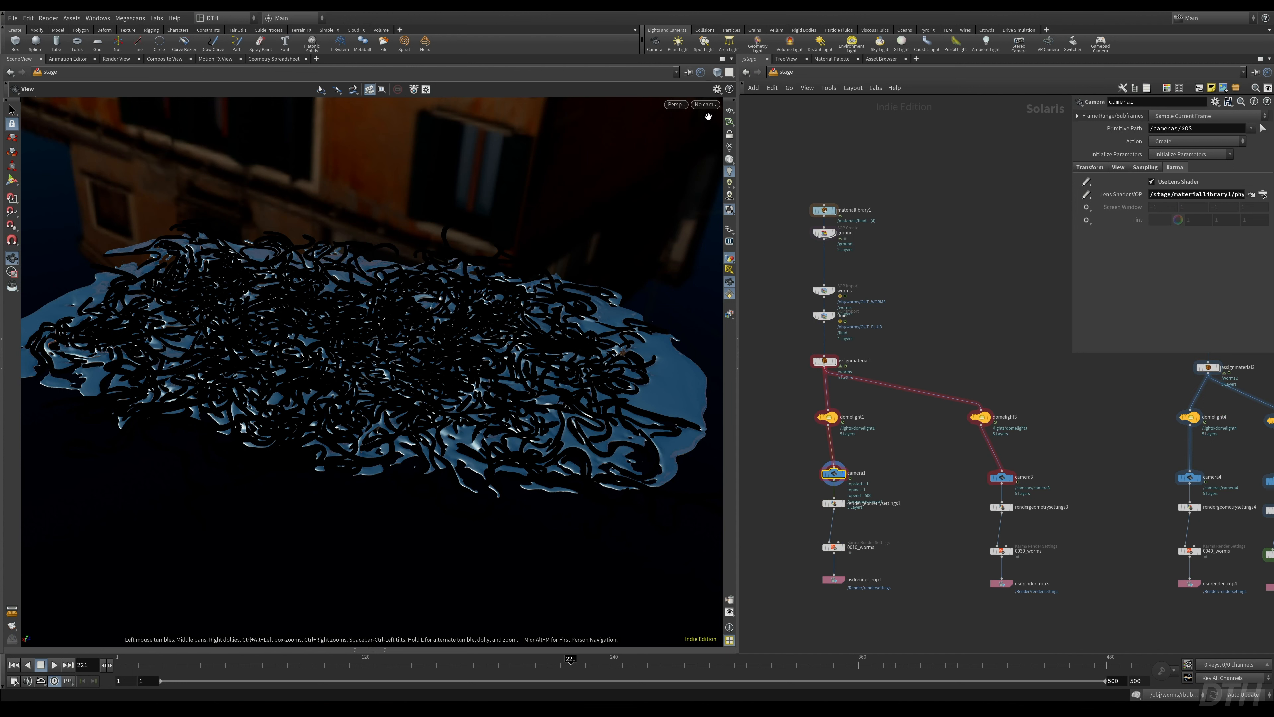
left_click(705, 104)
left_click(716, 123)
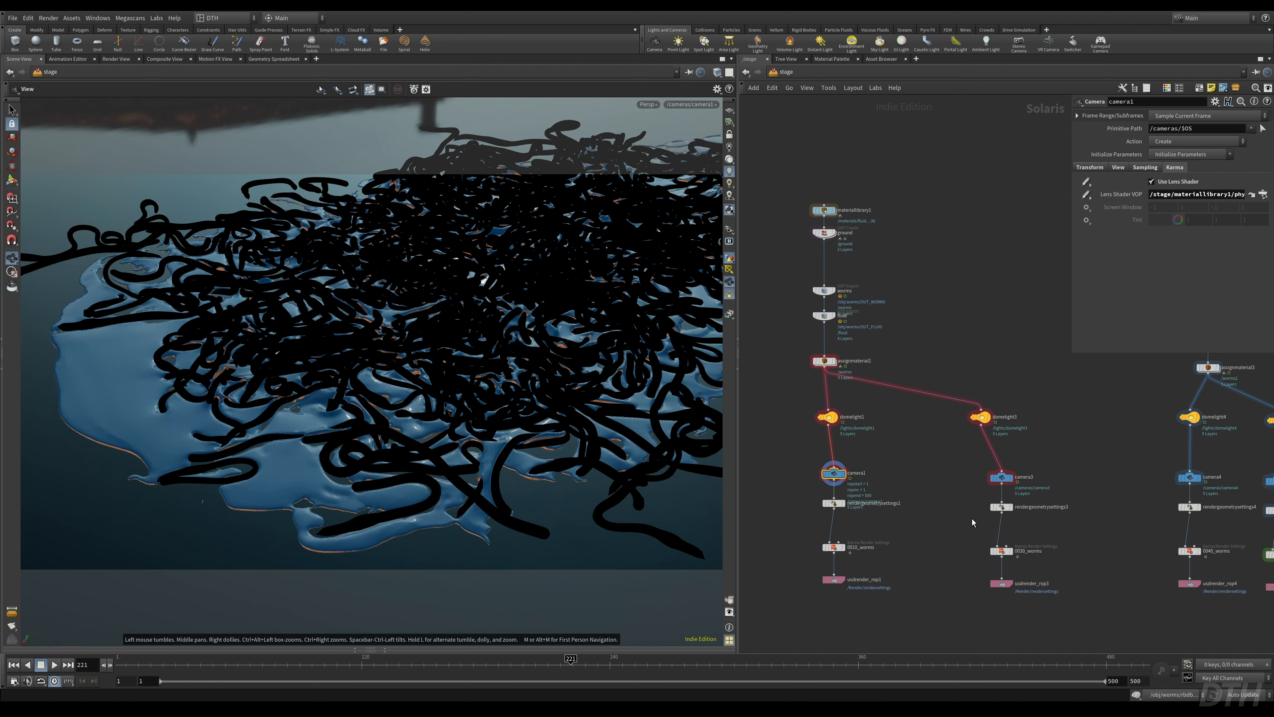
- Review the materiallibrary1 and fluid import settings, and move the ground, worms and fluid nodes together closer beneath the material library
middle_click_drag(911, 262, 970, 362)
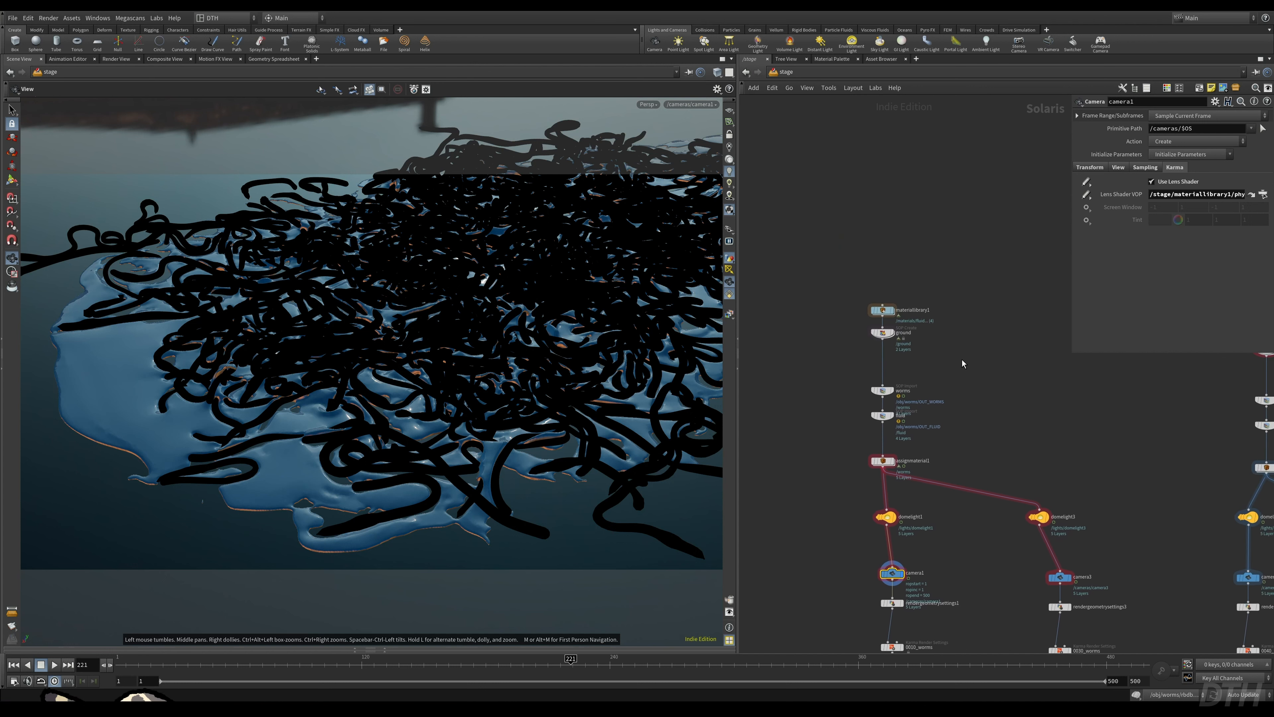
left_click(882, 309)
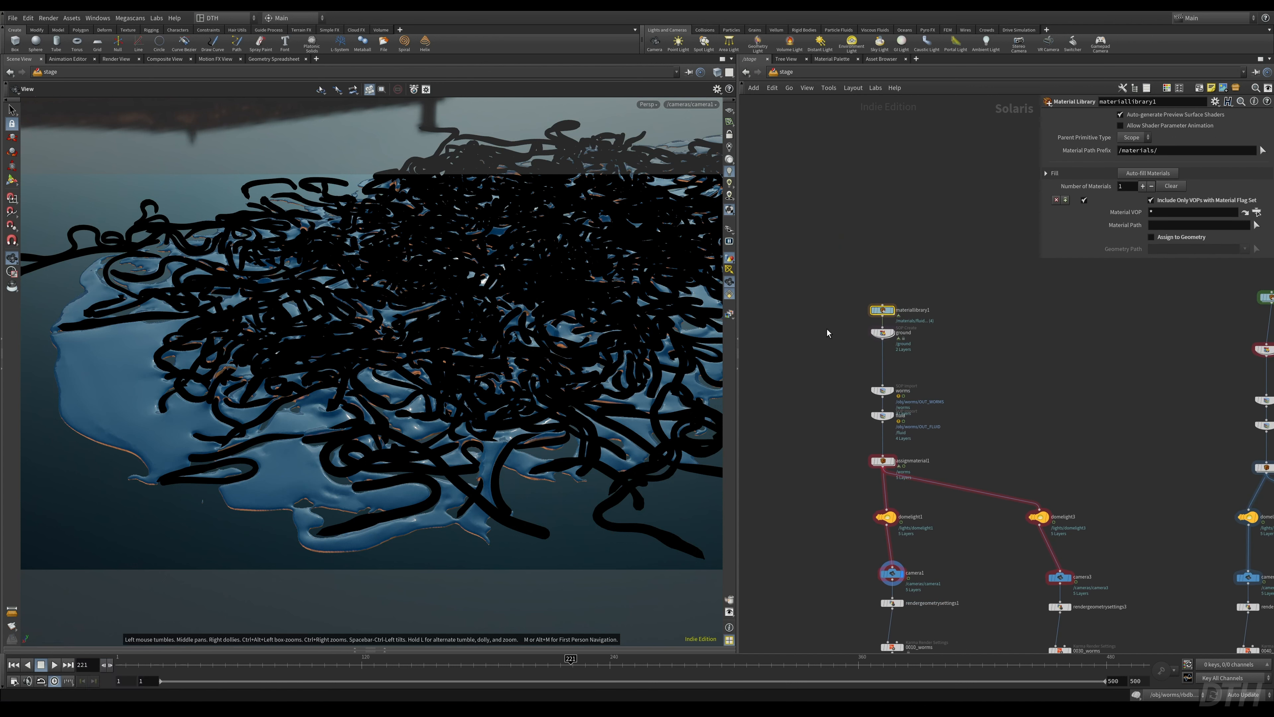
scroll(973, 319, "up", 4)
middle_click_drag(962, 367, 1058, 406)
left_click_drag(939, 386, 939, 432)
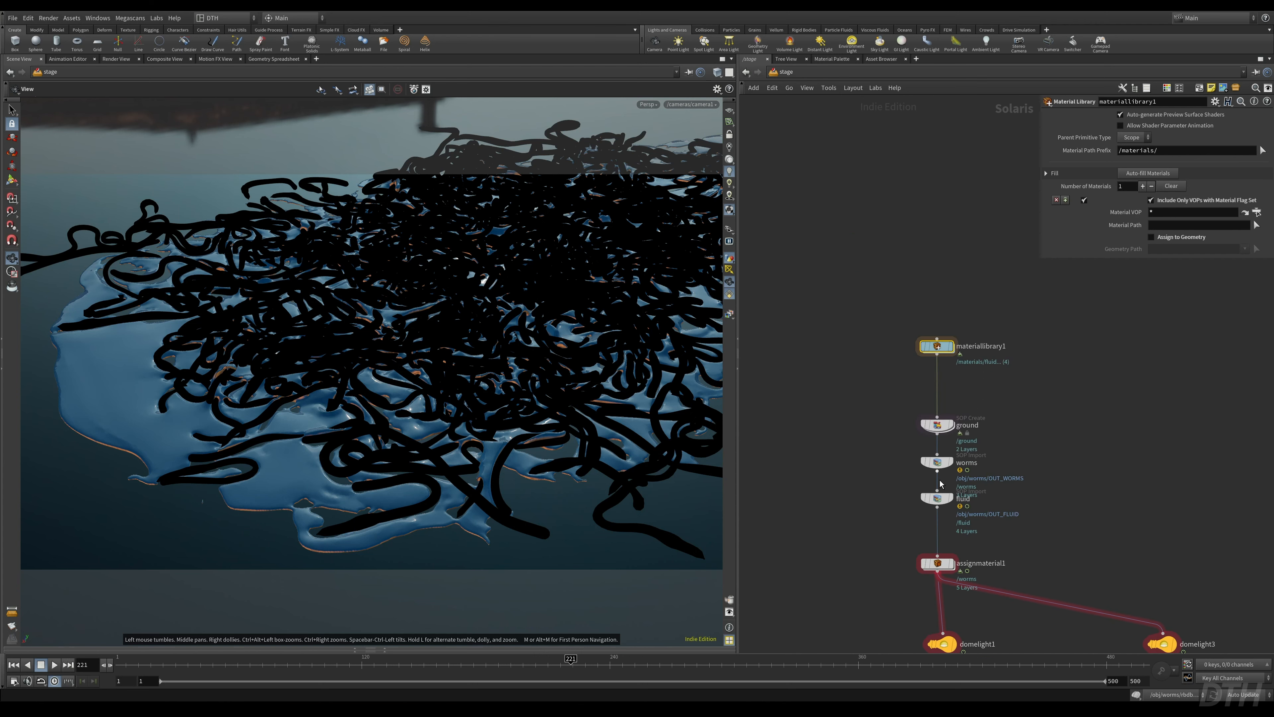
left_click(937, 499)
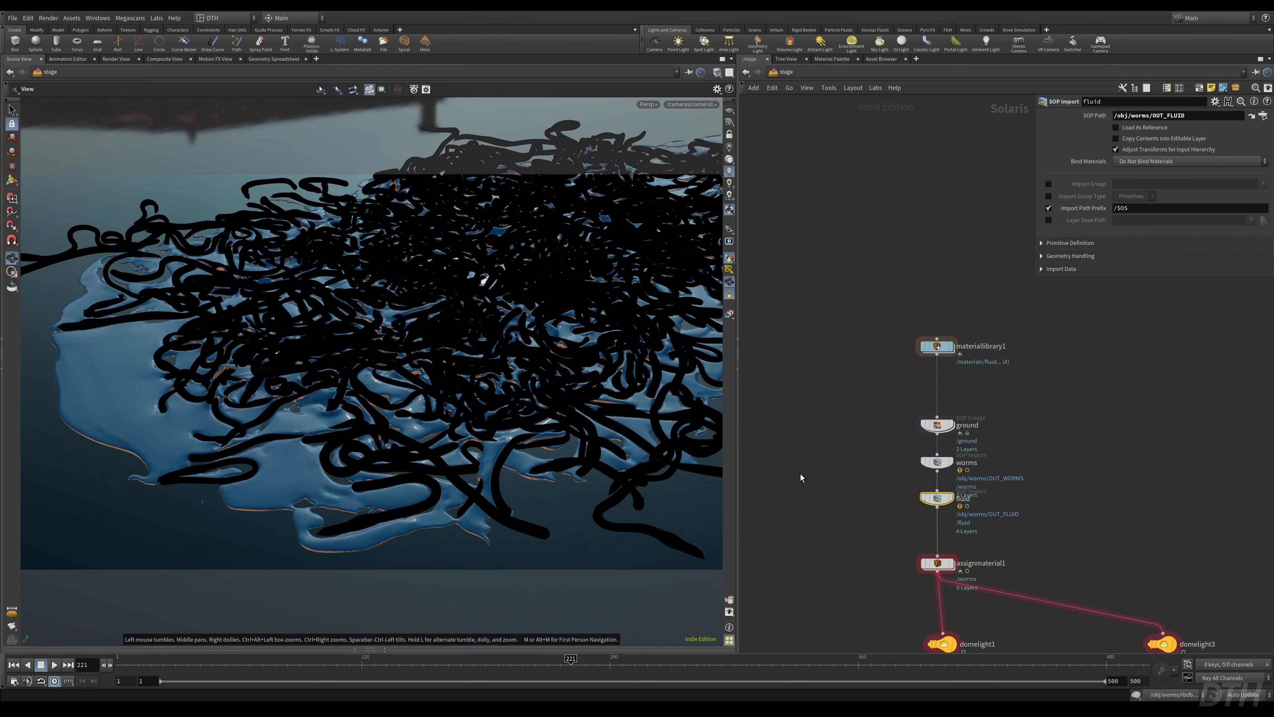
left_click_drag(873, 402, 987, 493)
left_click_drag(937, 425, 937, 408)
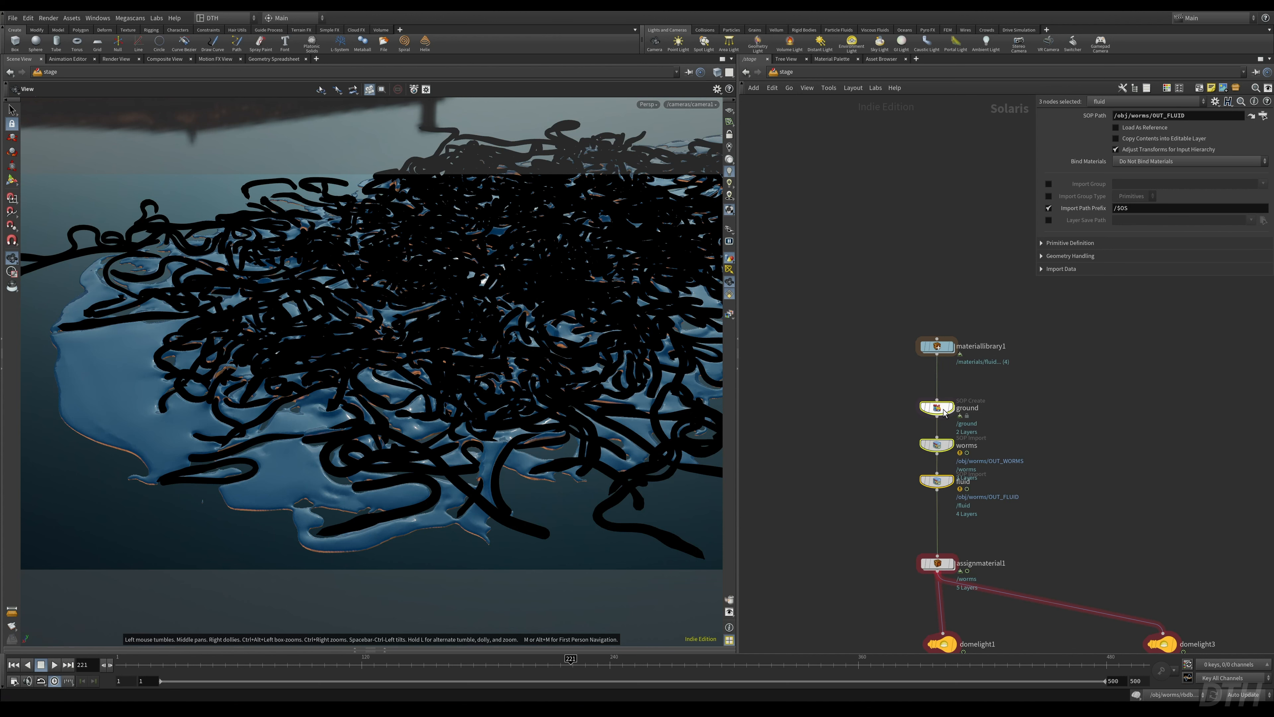
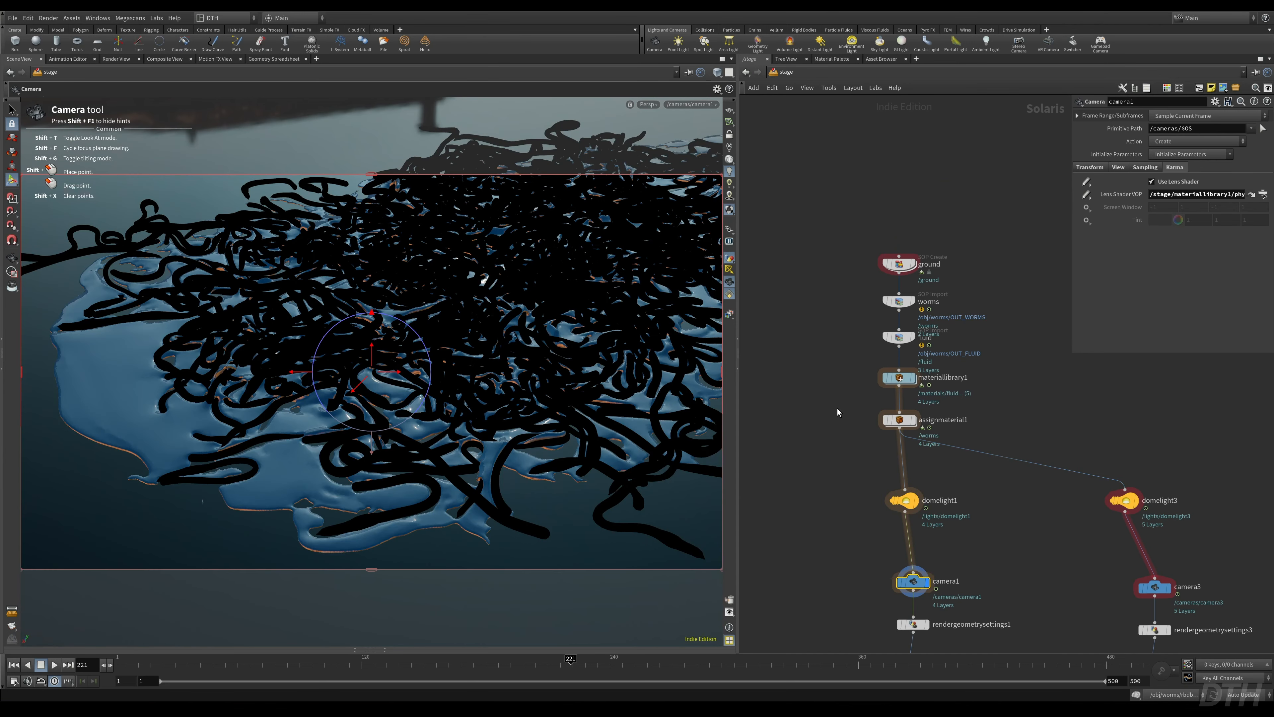
- Inspect assignmaterial1 and materiallibrary1, and move the material library to the start of the chain, above the ground node
left_click_drag(837, 408, 1066, 455)
scroll(913, 453, "up", 3)
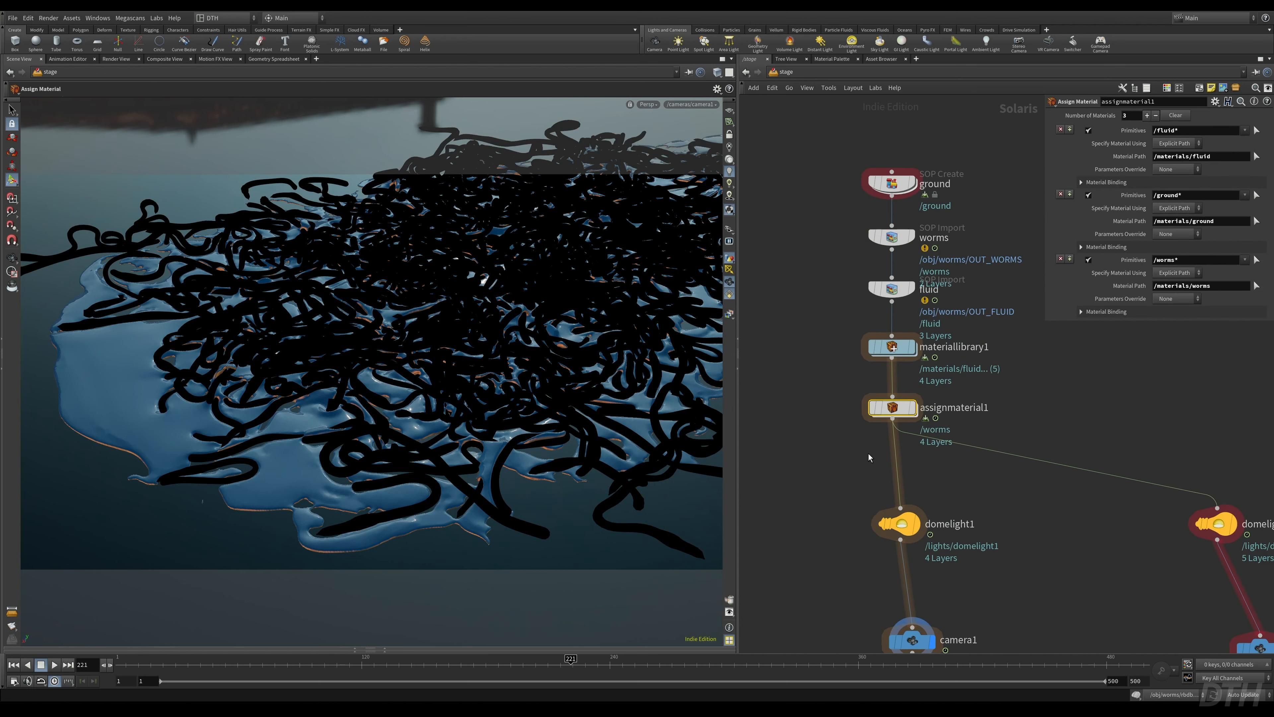
middle_click_drag(808, 456, 900, 465)
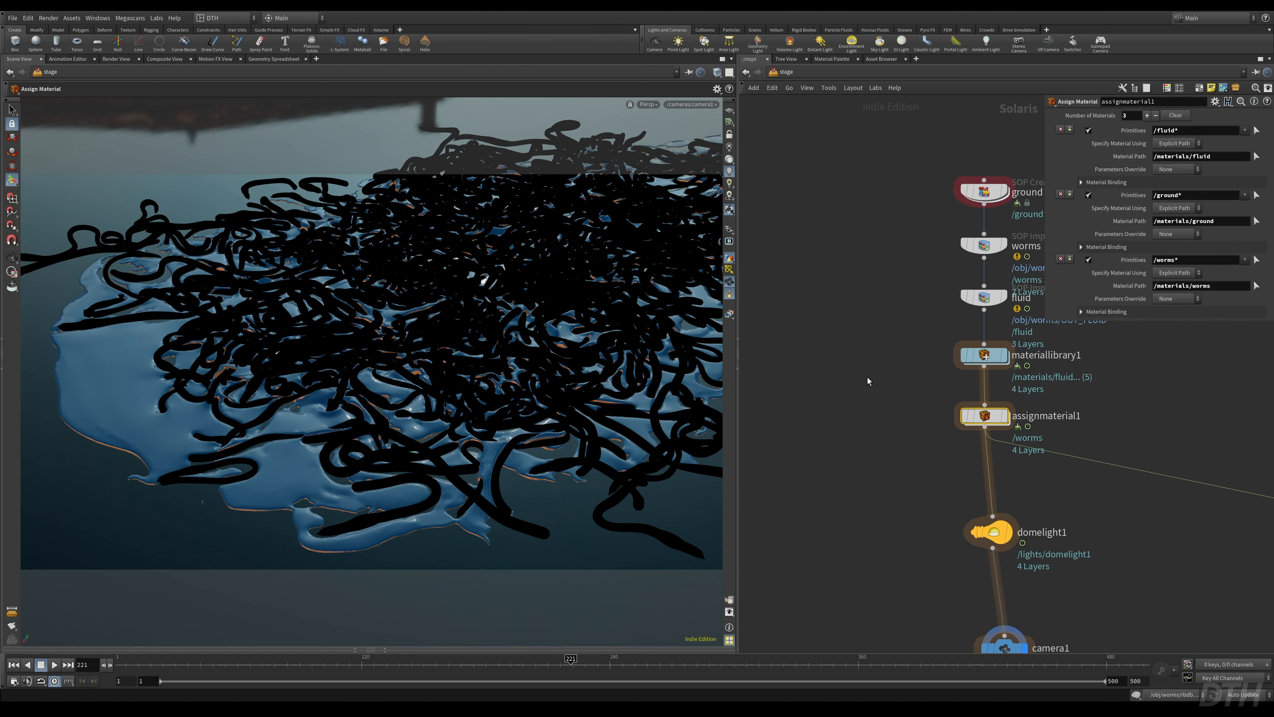
left_click_drag(906, 343, 1106, 388)
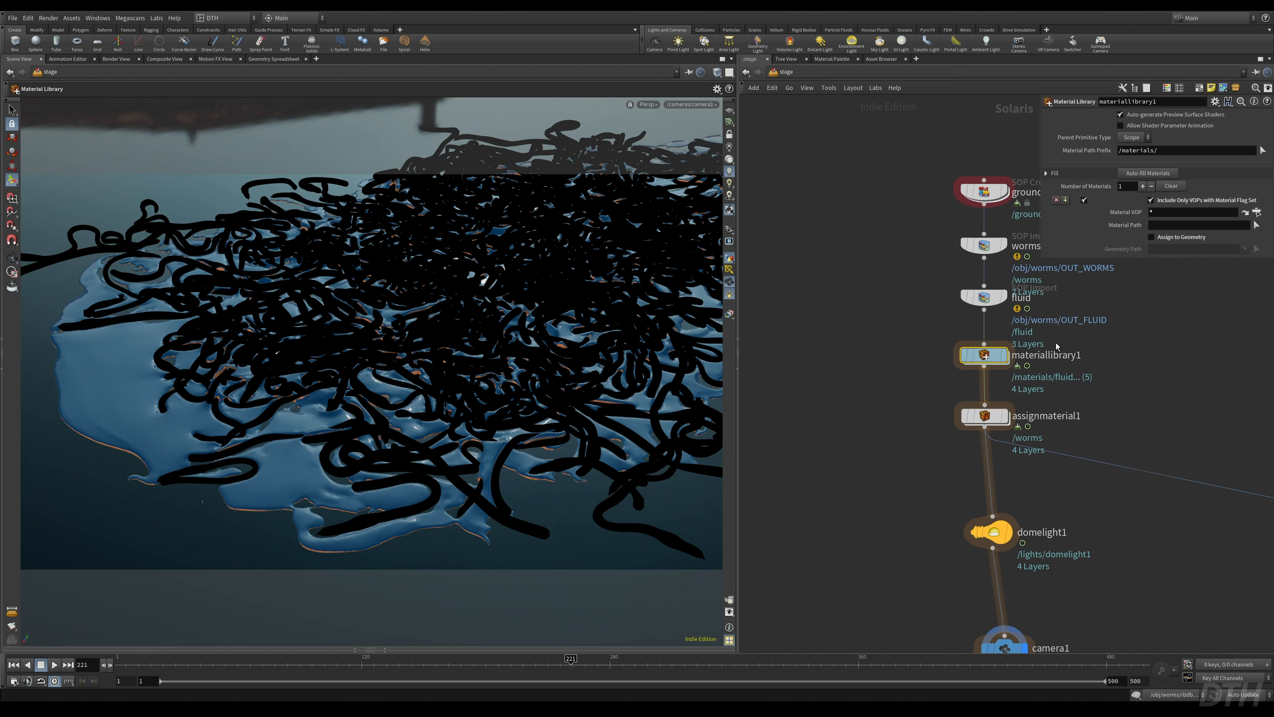
middle_click_drag(1116, 339, 1013, 386)
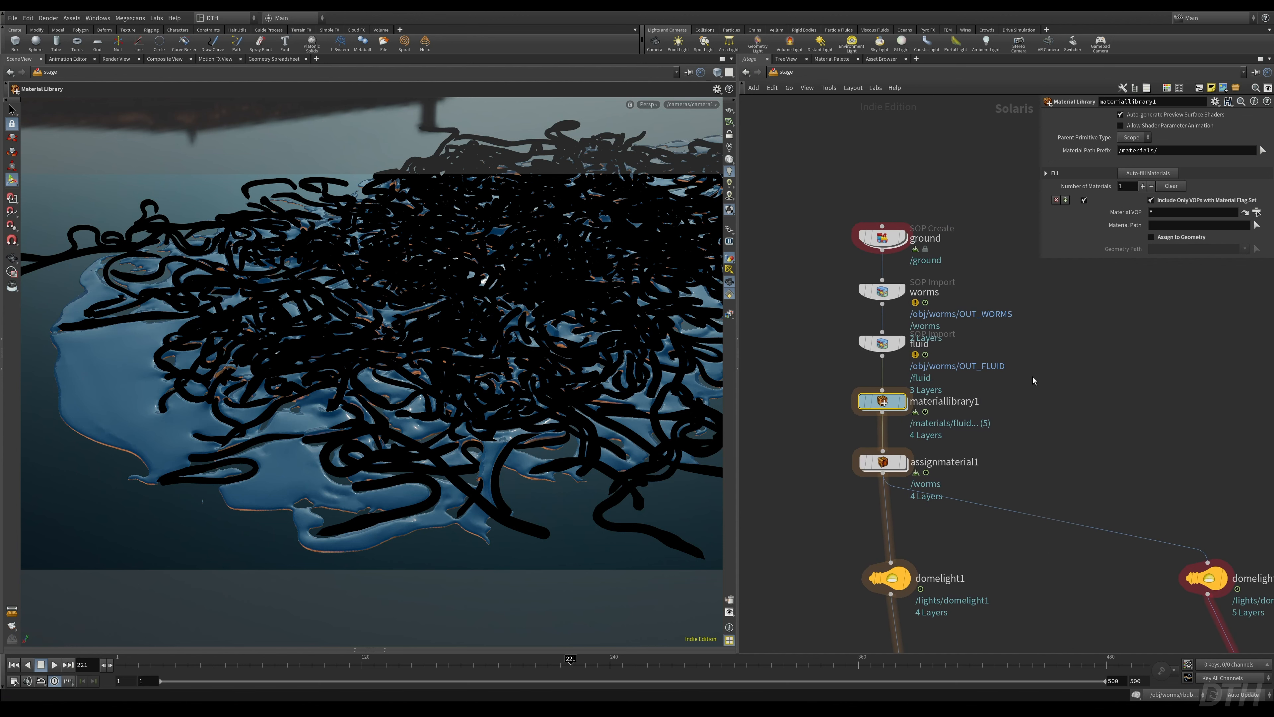
left_click_drag(892, 406, 887, 155)
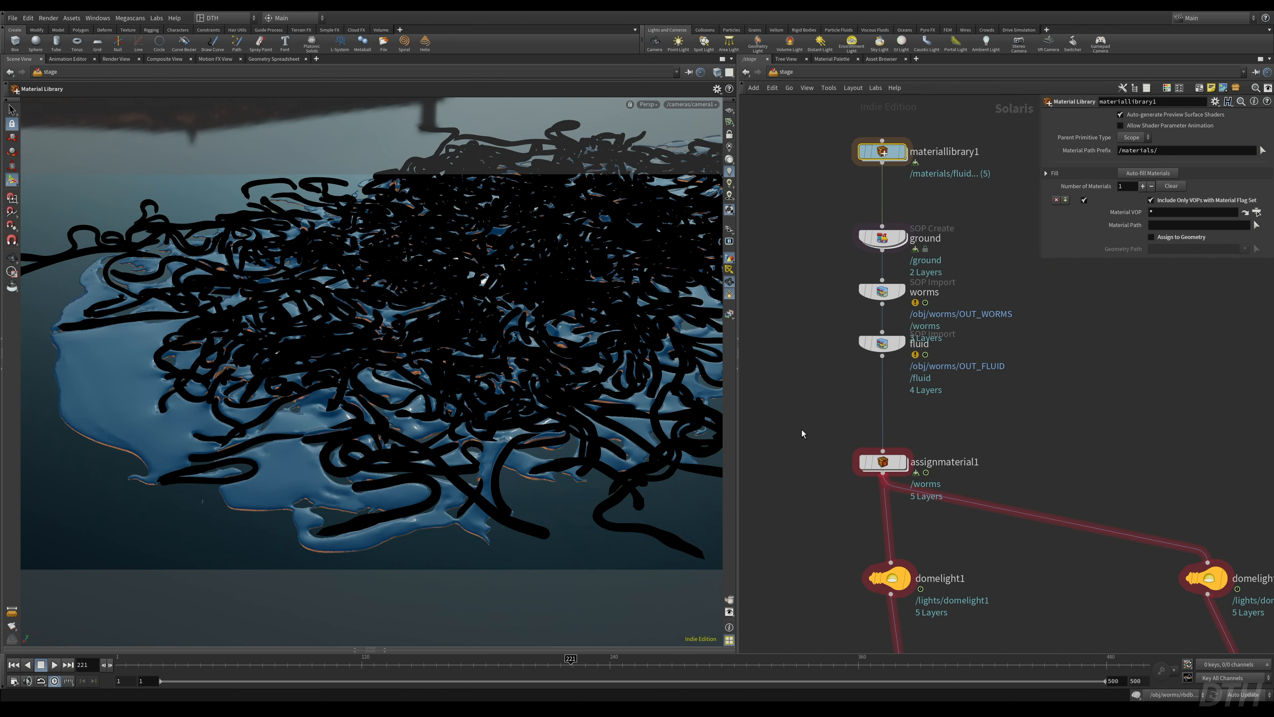
- Move assignmaterial1 up closer to the fluid import and display its result in the viewport
left_click(883, 461)
left_click_drag(883, 462, 883, 431)
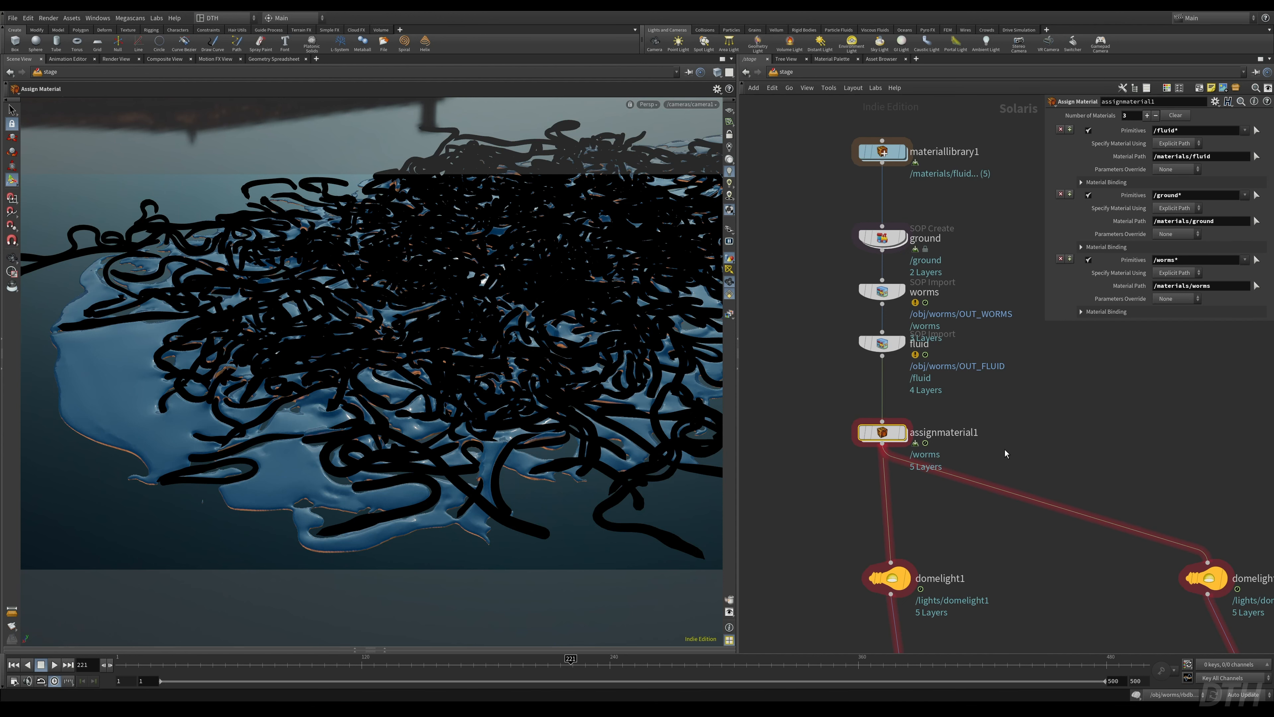
key("r")
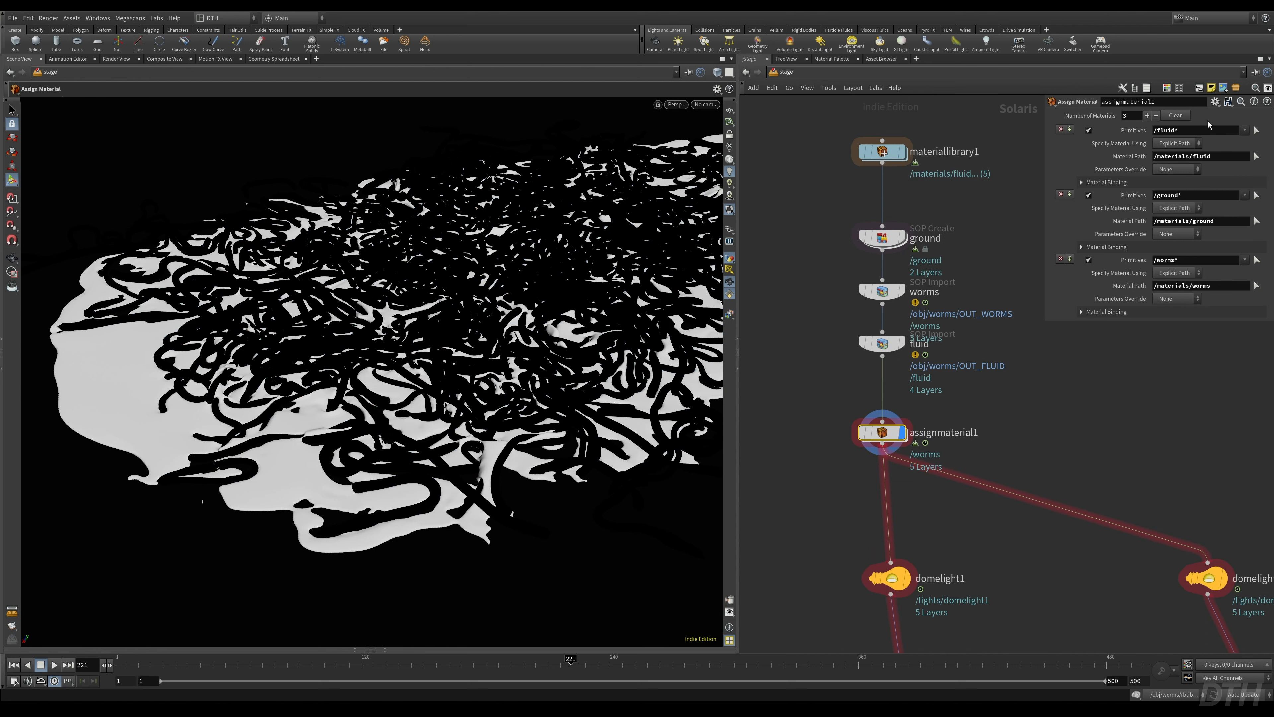
- Compare the /fluid* assignment and its material path with the fluid import's name, moving that node down closer to assignmaterial1
left_click_drag(1182, 130, 1174, 131)
left_click_drag(882, 343, 893, 367)
double_click(932, 369)
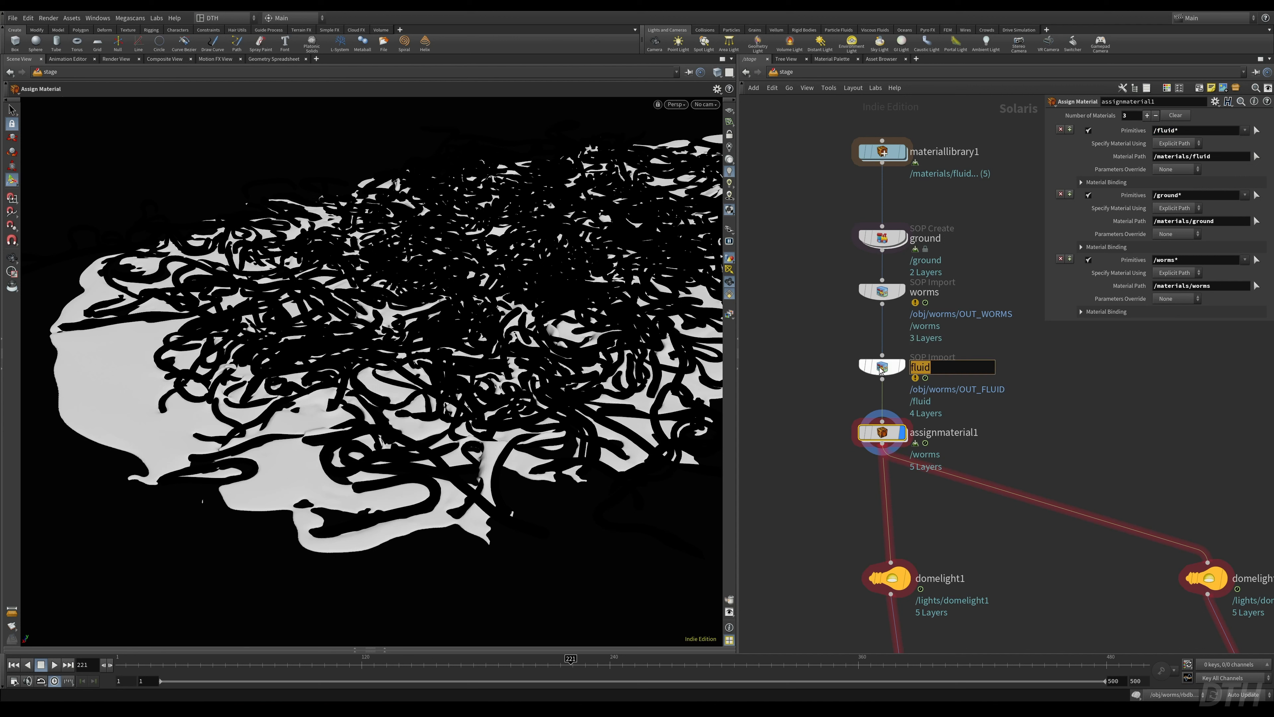
triple_click(1198, 156)
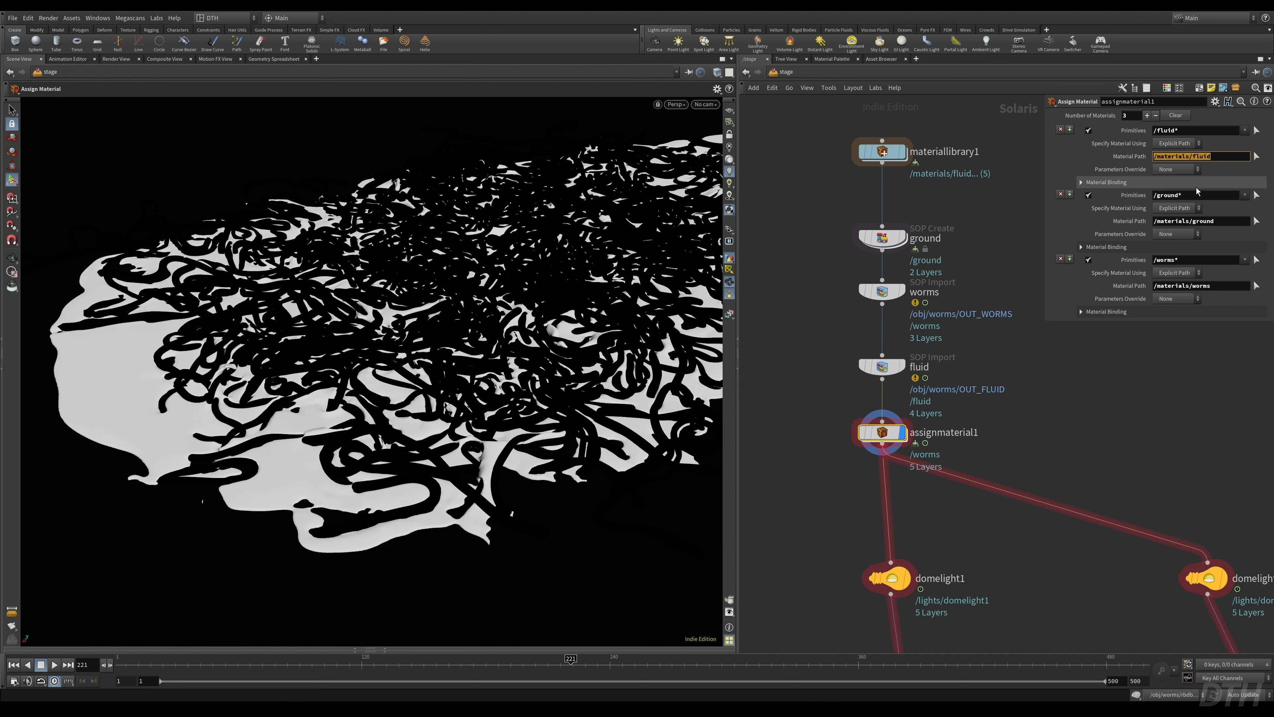
- Set the material path of the /worms* assignment to /materials/worms_demo
left_click(1208, 285)
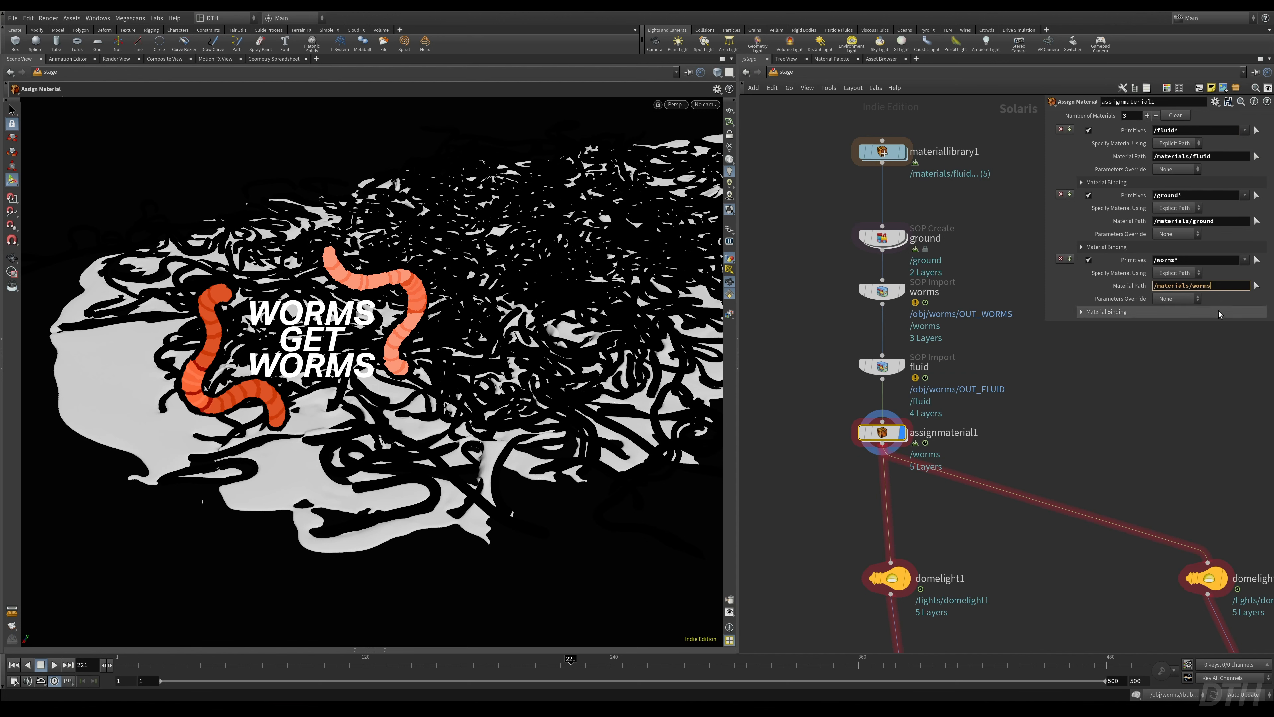
type("_demo")
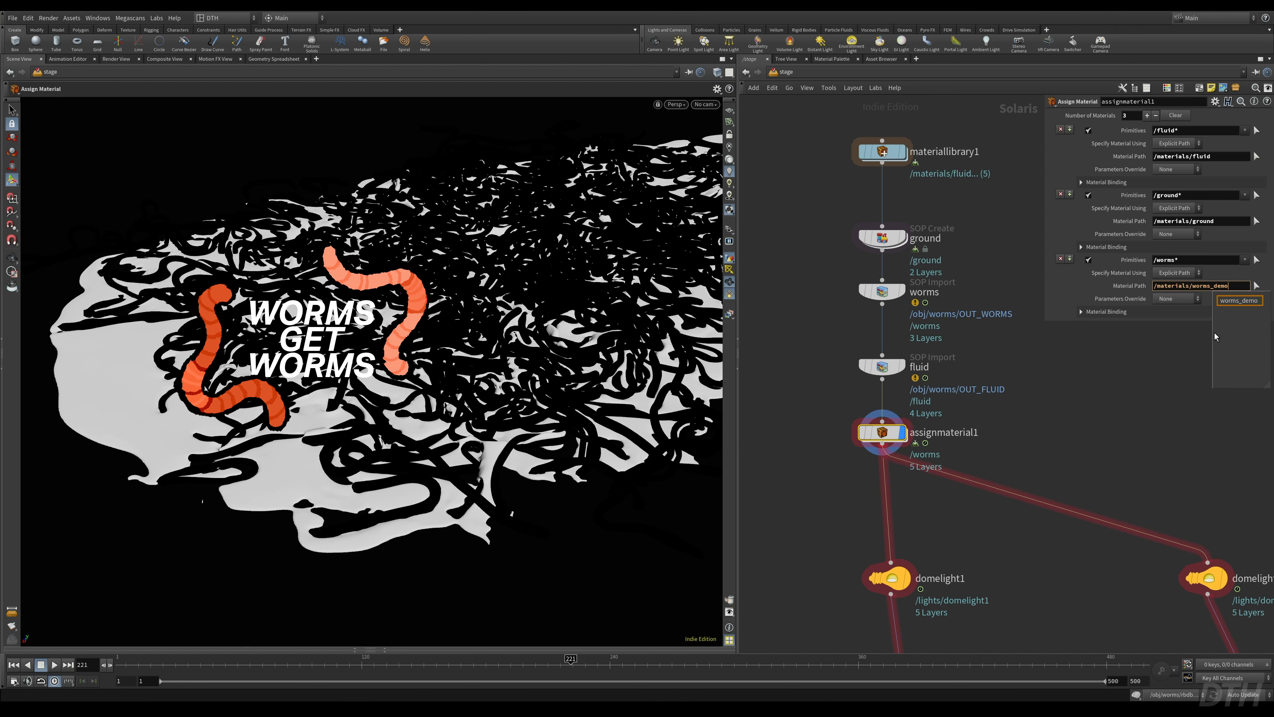
key("Return")
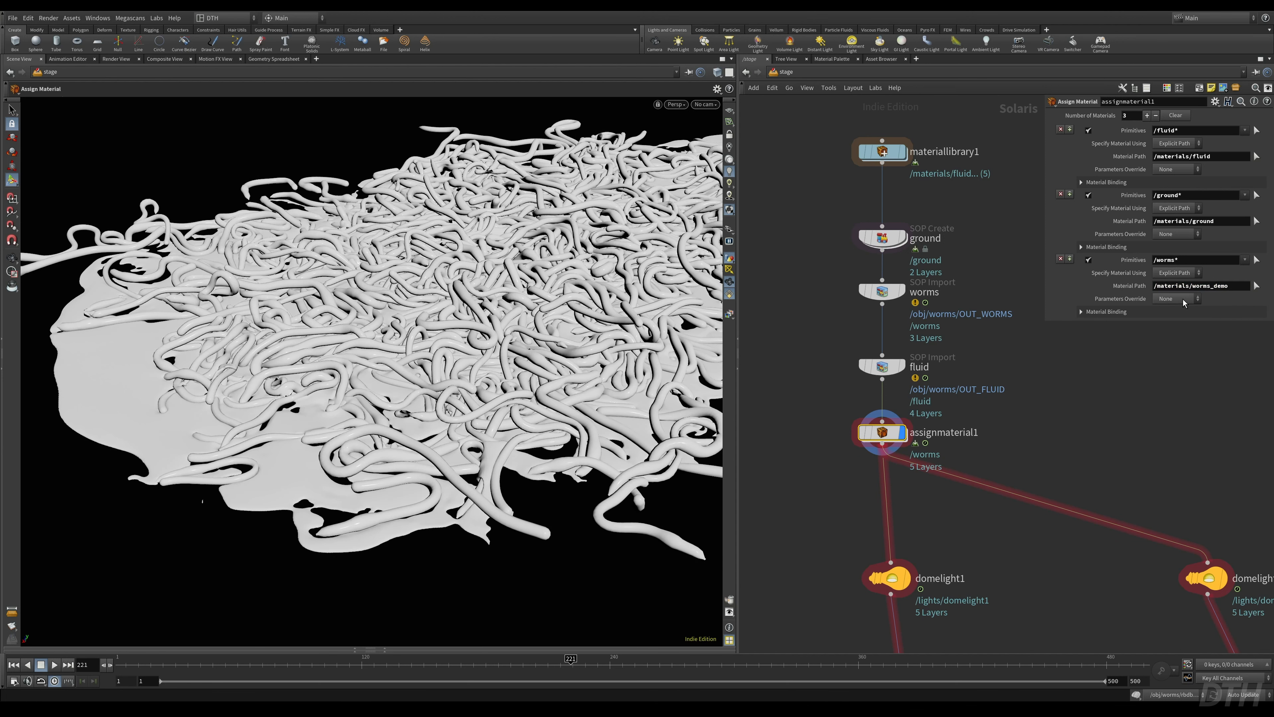
- Line up domelight1 beneath assignmaterial1 and display the scene from the dome light node
left_click_drag(897, 572, 889, 572)
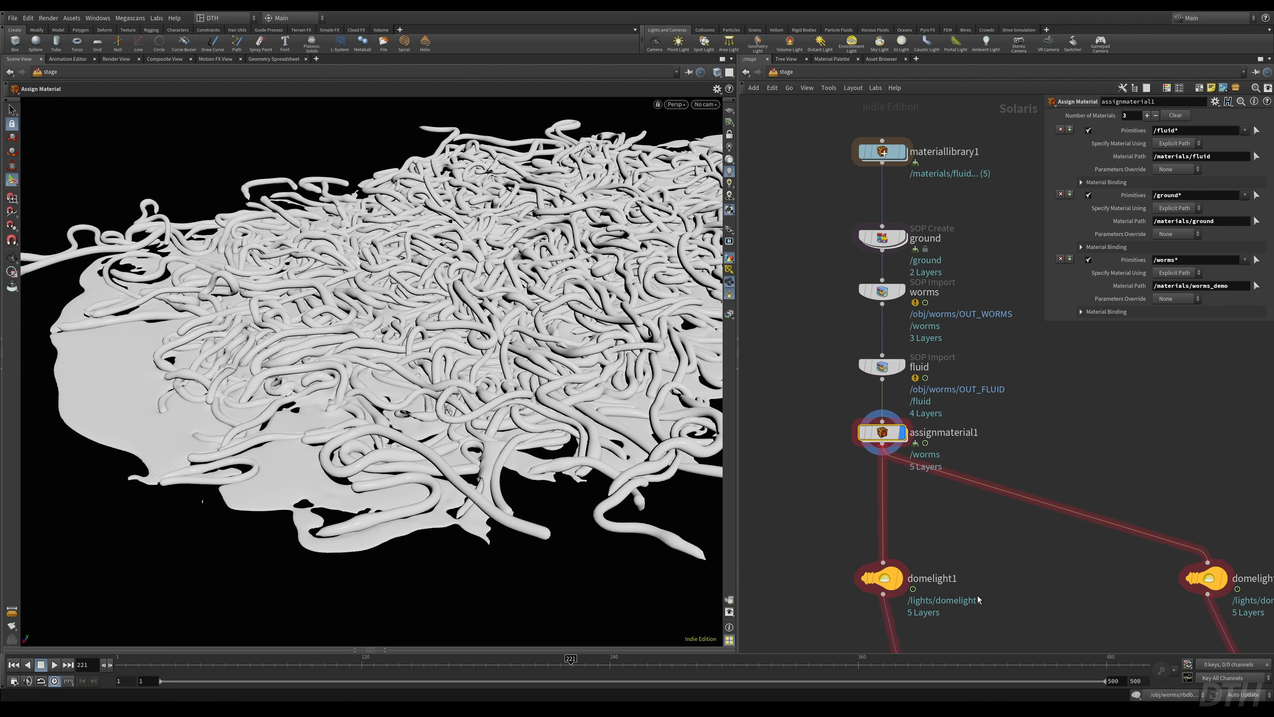
middle_click_drag(978, 599, 942, 376)
left_click(847, 355)
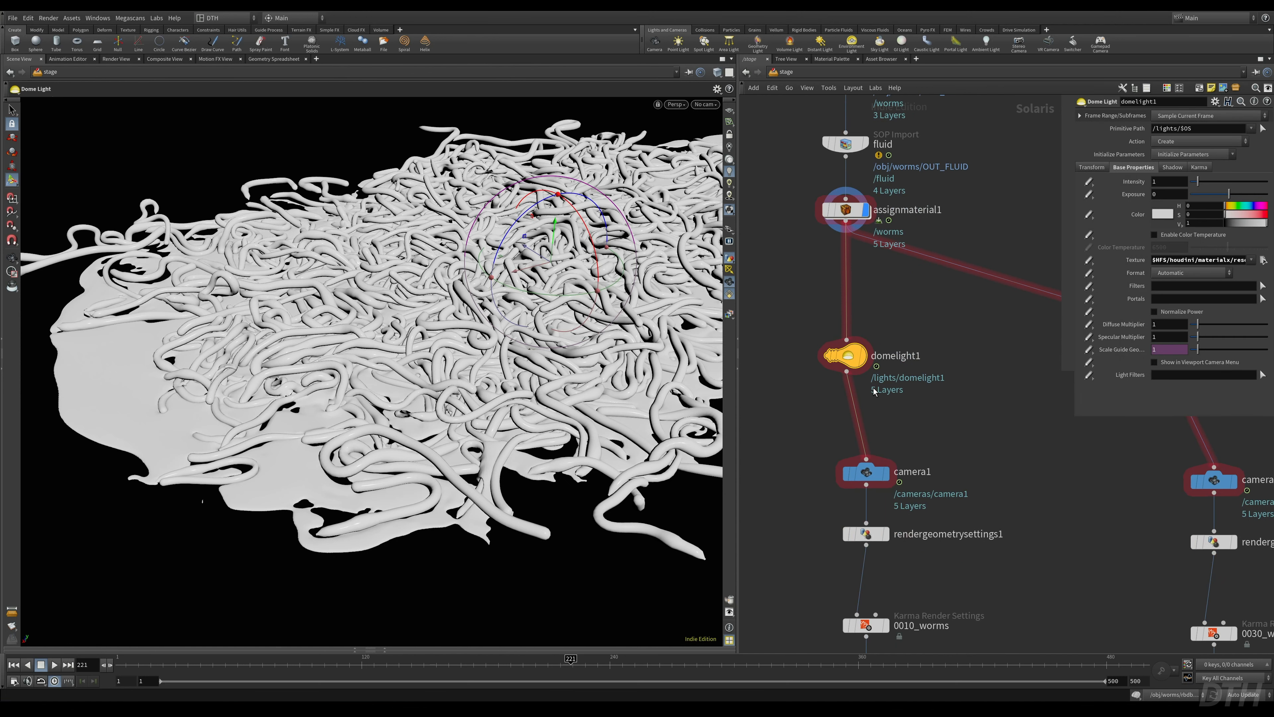
key("r")
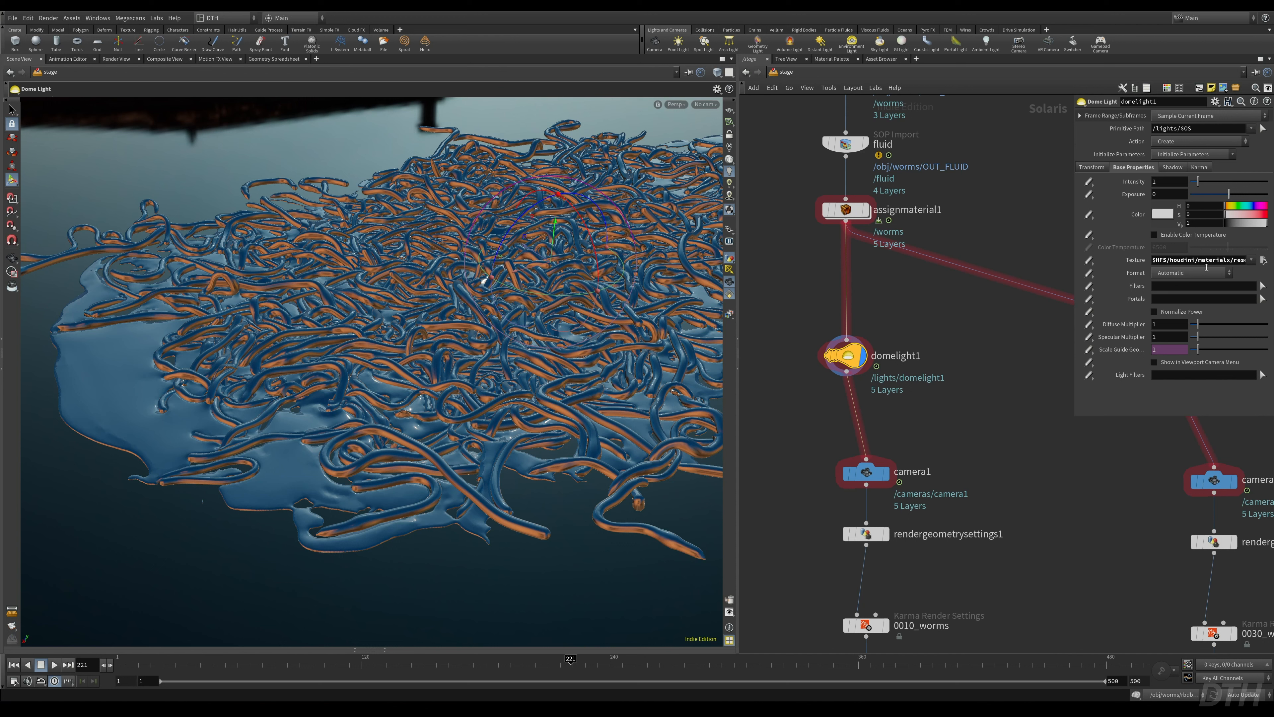
- Examine domelight1's texture path and the HDR files in Houdini's materialx/resources/Lights folder, leaving the file chooser without a selection
left_click_drag(1224, 261, 1272, 264)
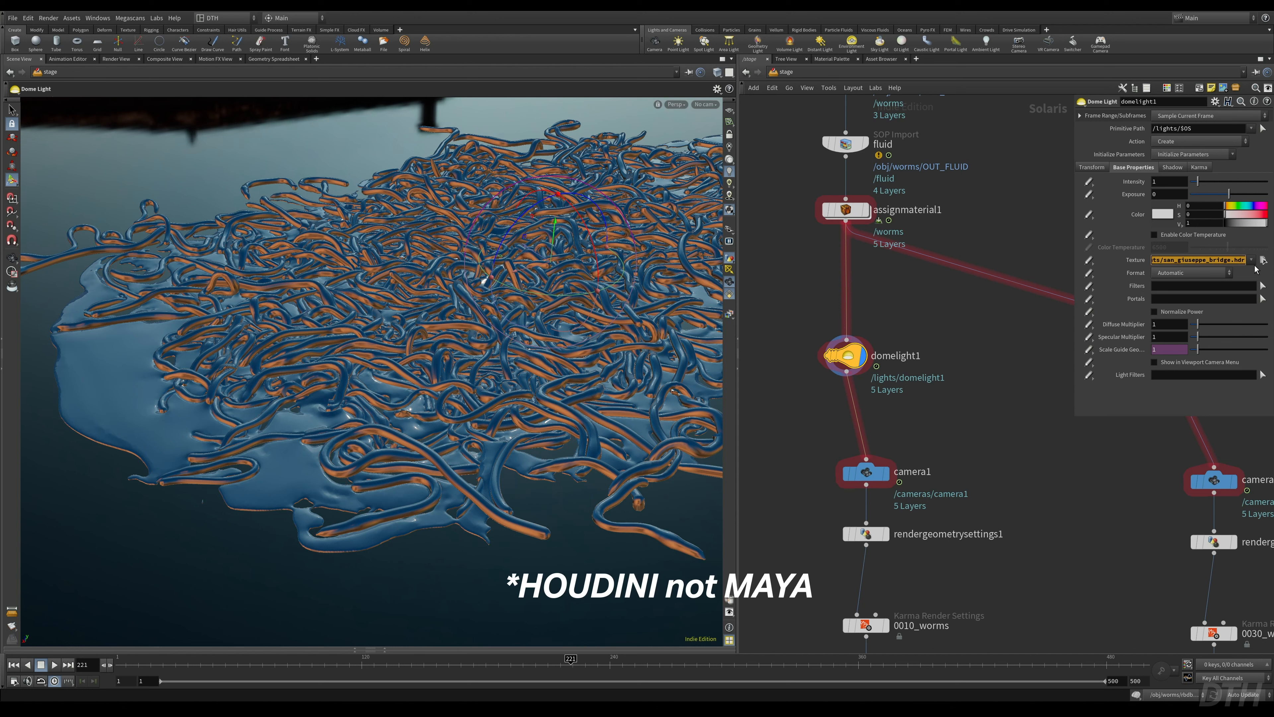
left_click(1264, 259)
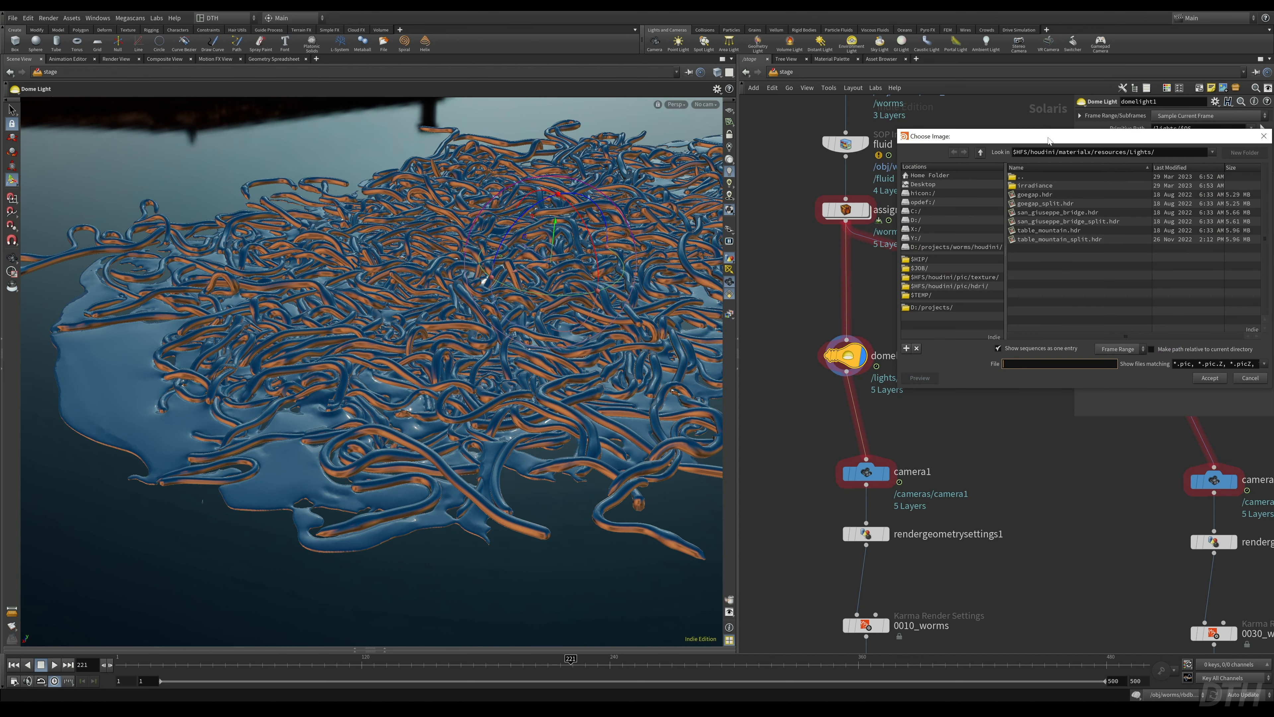
left_click_drag(1049, 140, 581, 156)
double_click(560, 168)
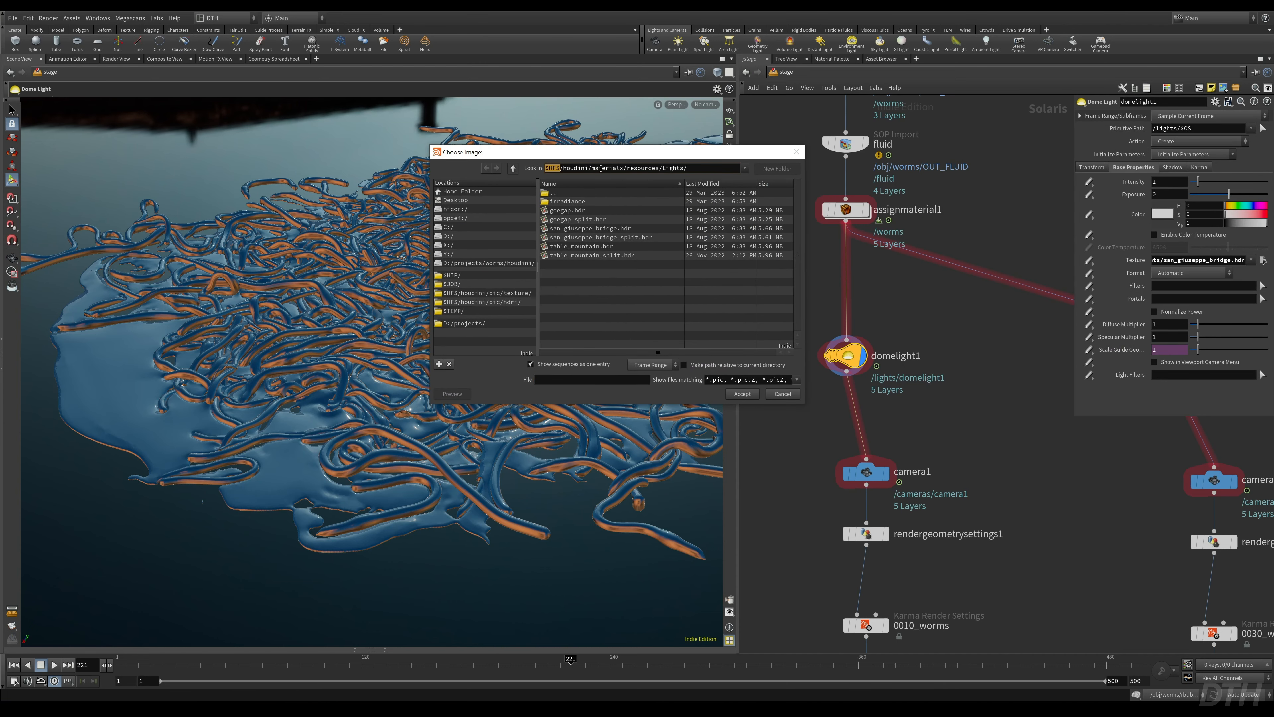
left_click_drag(589, 168, 627, 171)
left_click(645, 170)
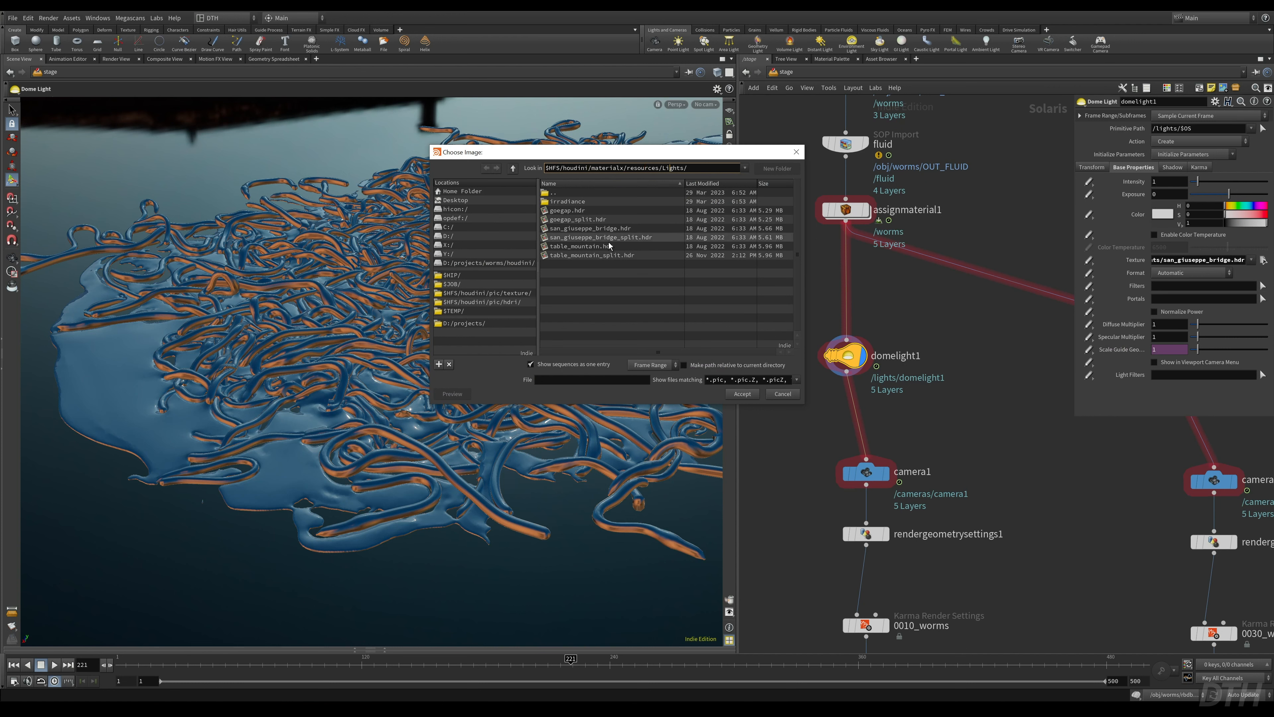
left_click(795, 152)
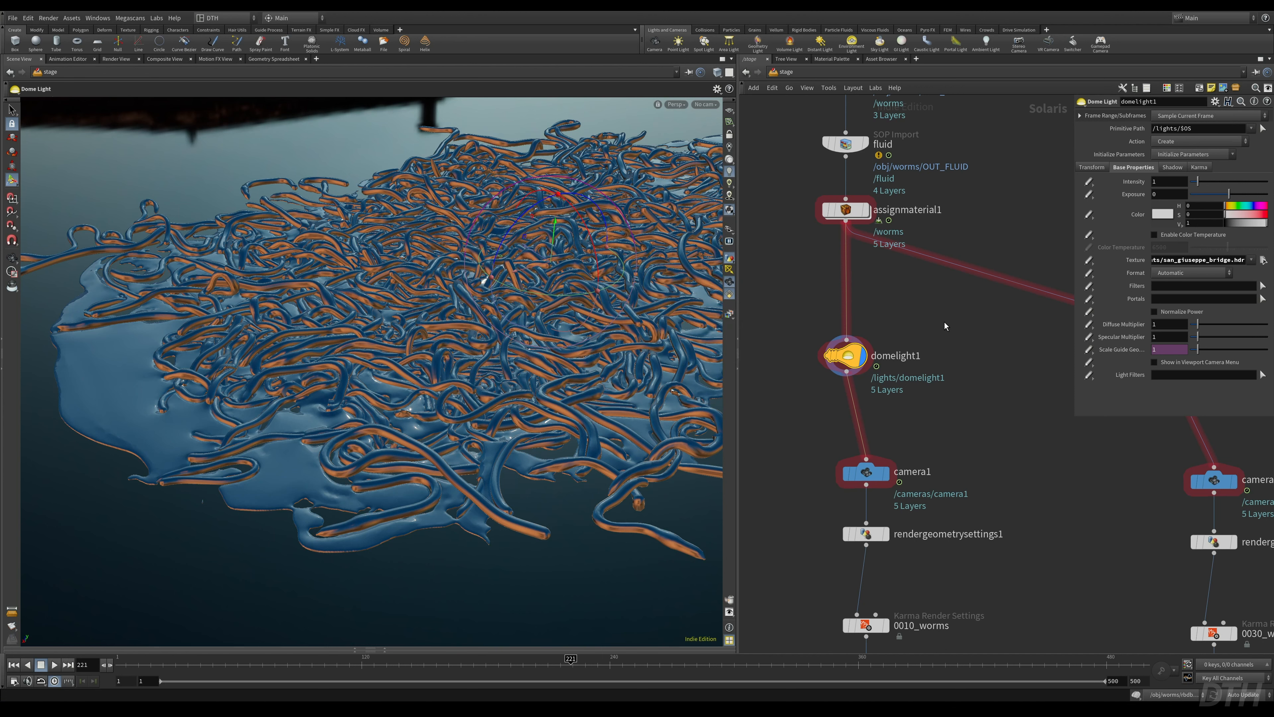
- Return to the view tool and switch the viewport renderer to Karma
key("Escape")
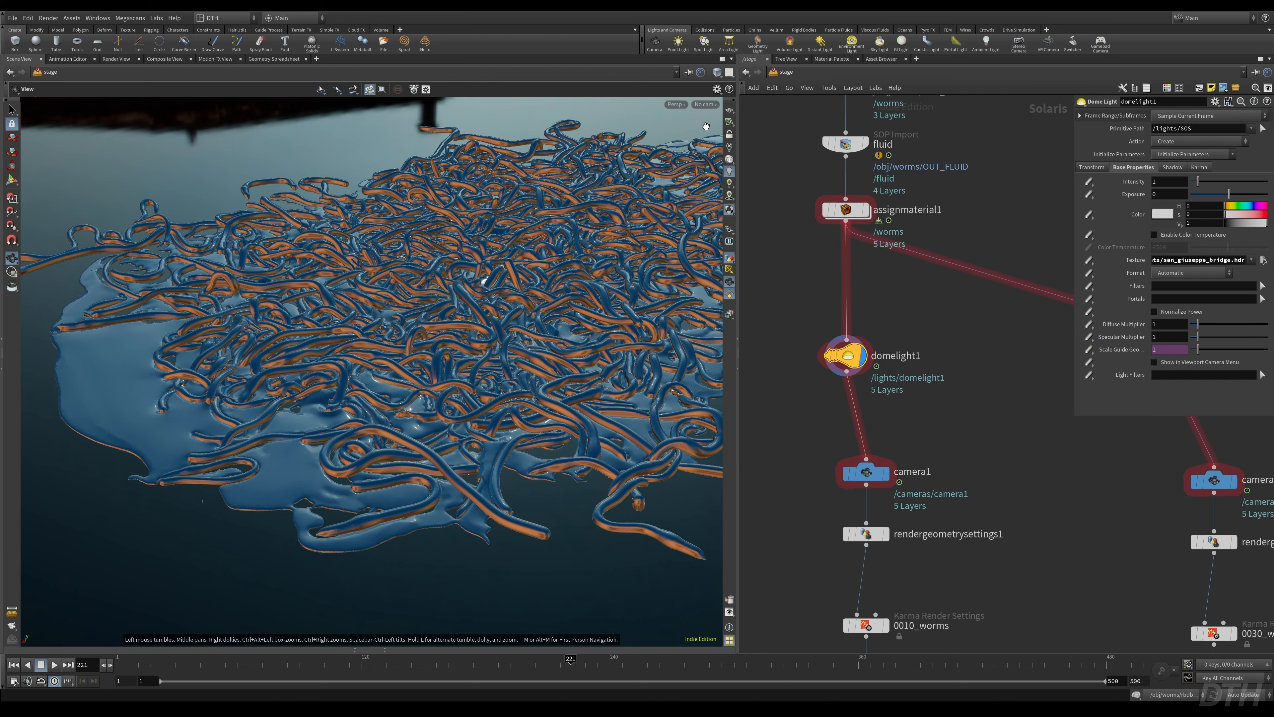
left_click(675, 104)
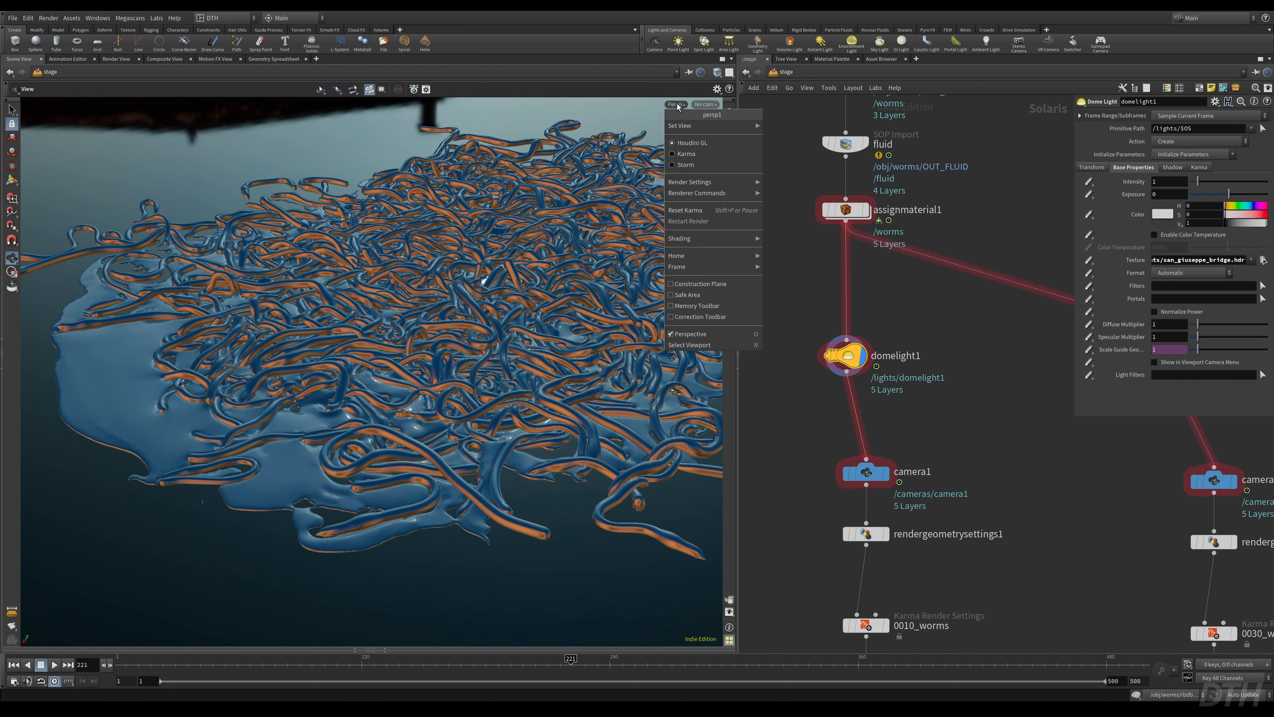
left_click(699, 154)
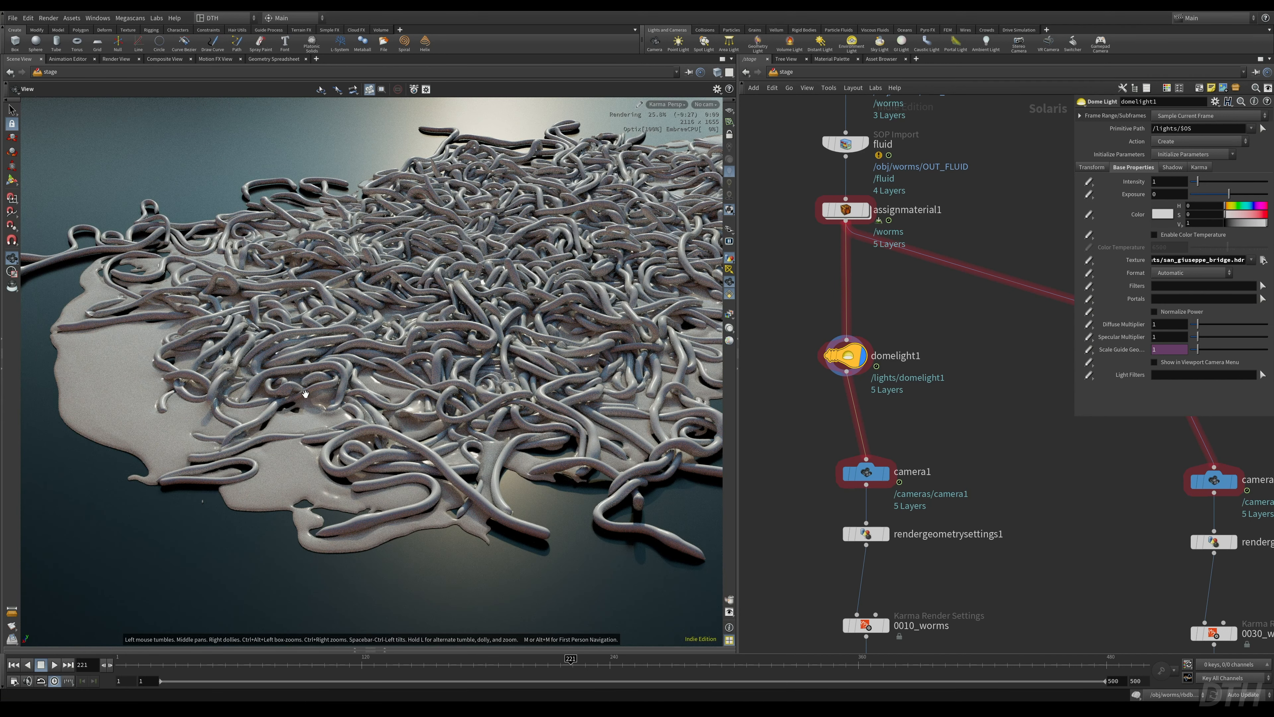
- Bypass the fluid import node so only the worms and ground are rendered
middle_click_drag(1027, 333, 1036, 532)
mouse_move(835, 323)
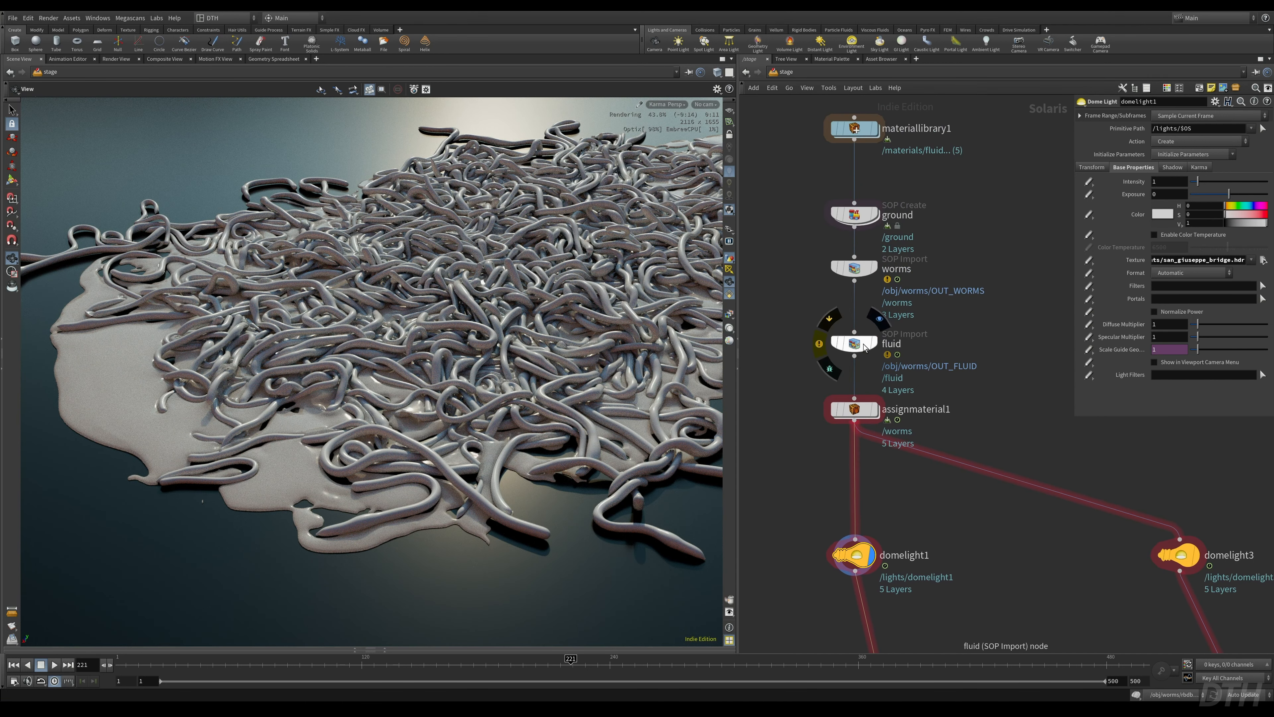
left_click(834, 322)
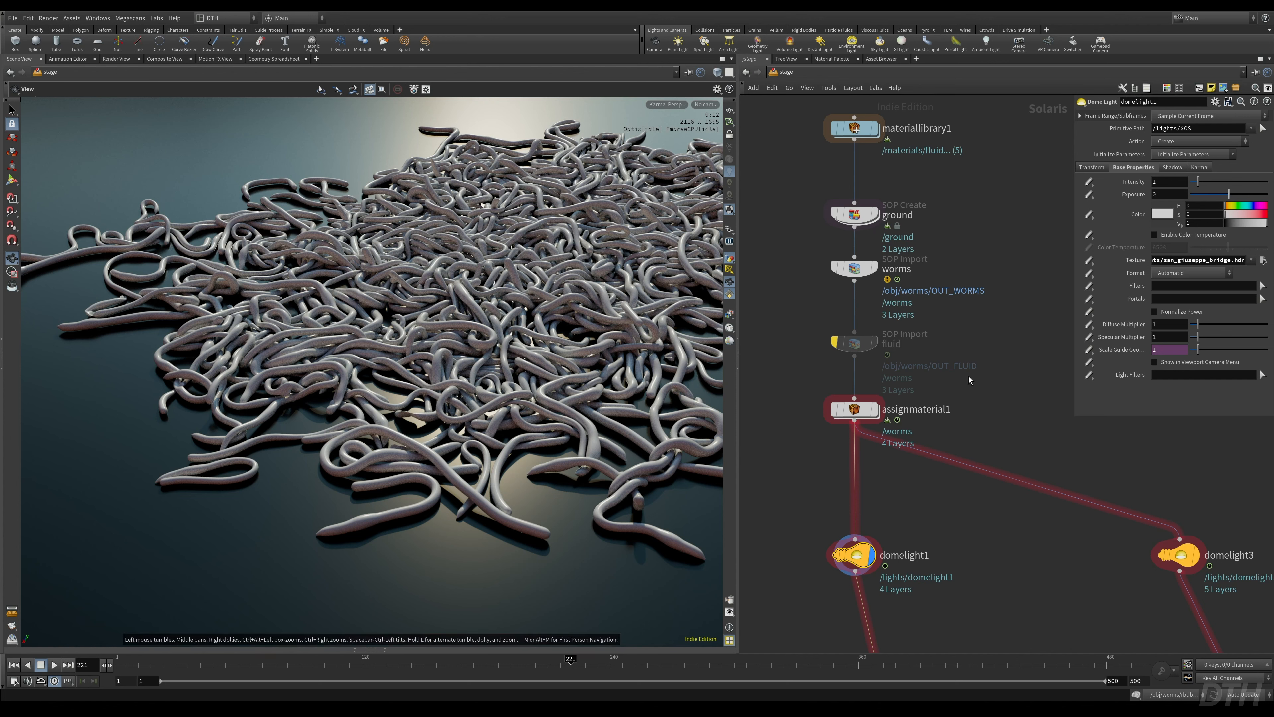
- Open the worms_demo material inside materiallibrary1 and set its standard surface base color to pure red (FF0000)
middle_click_drag(993, 409, 998, 550)
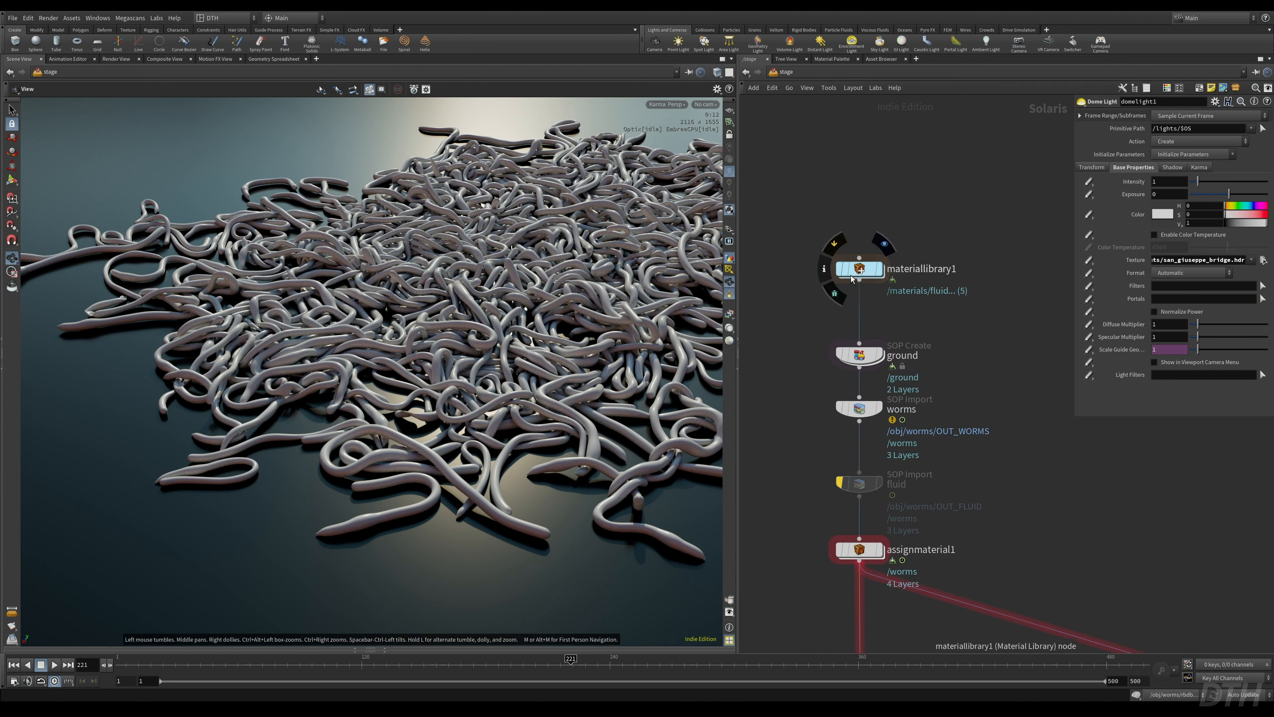
left_click(856, 270)
double_click(856, 271)
double_click(873, 386)
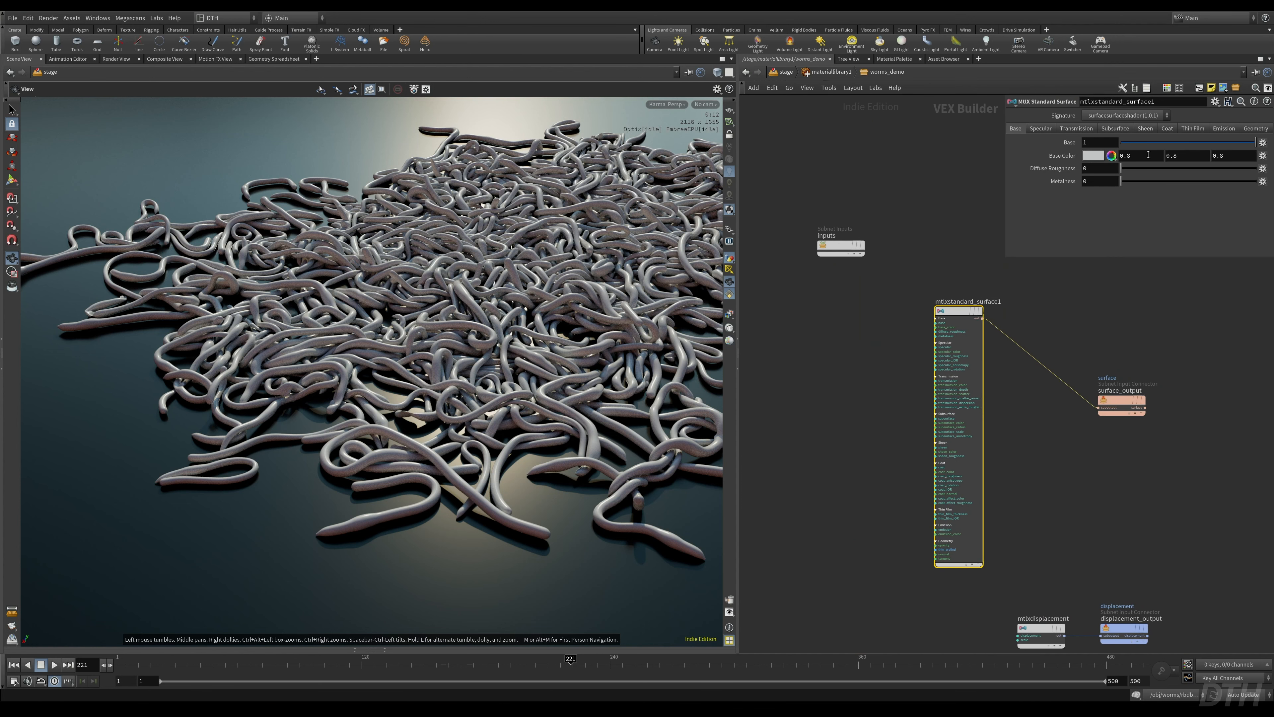
left_click(1094, 156)
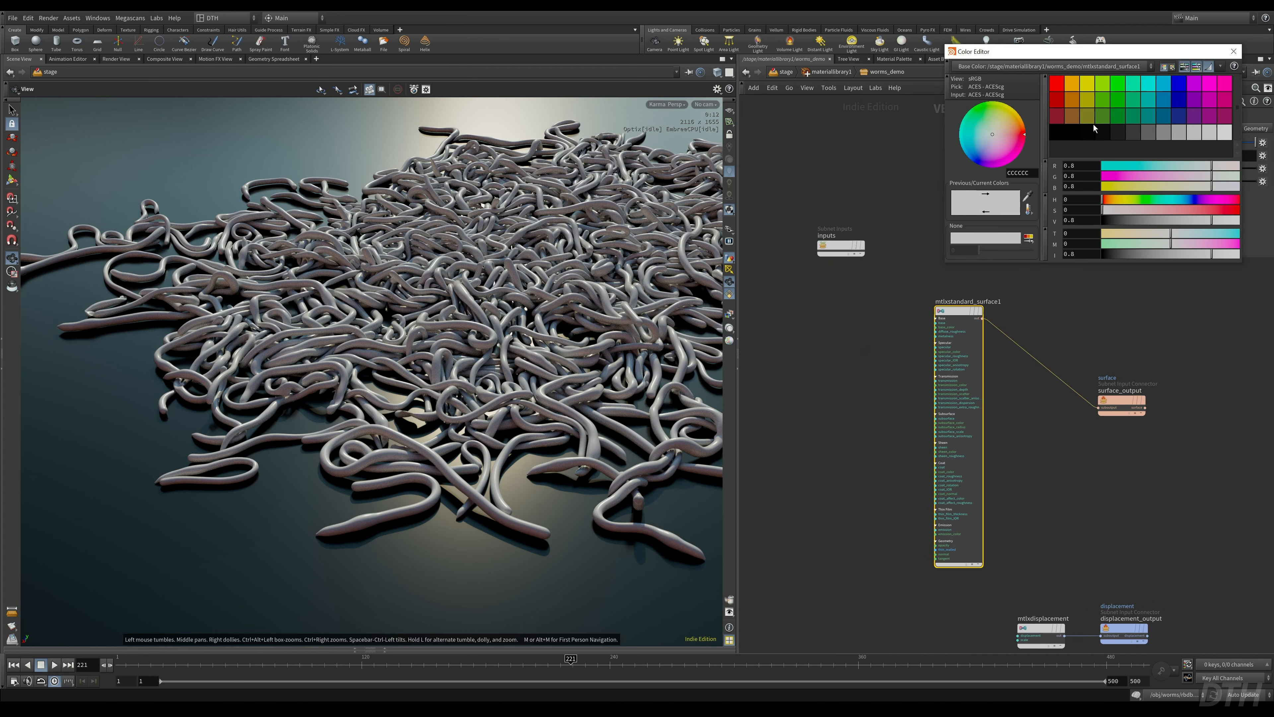
left_click(1056, 86)
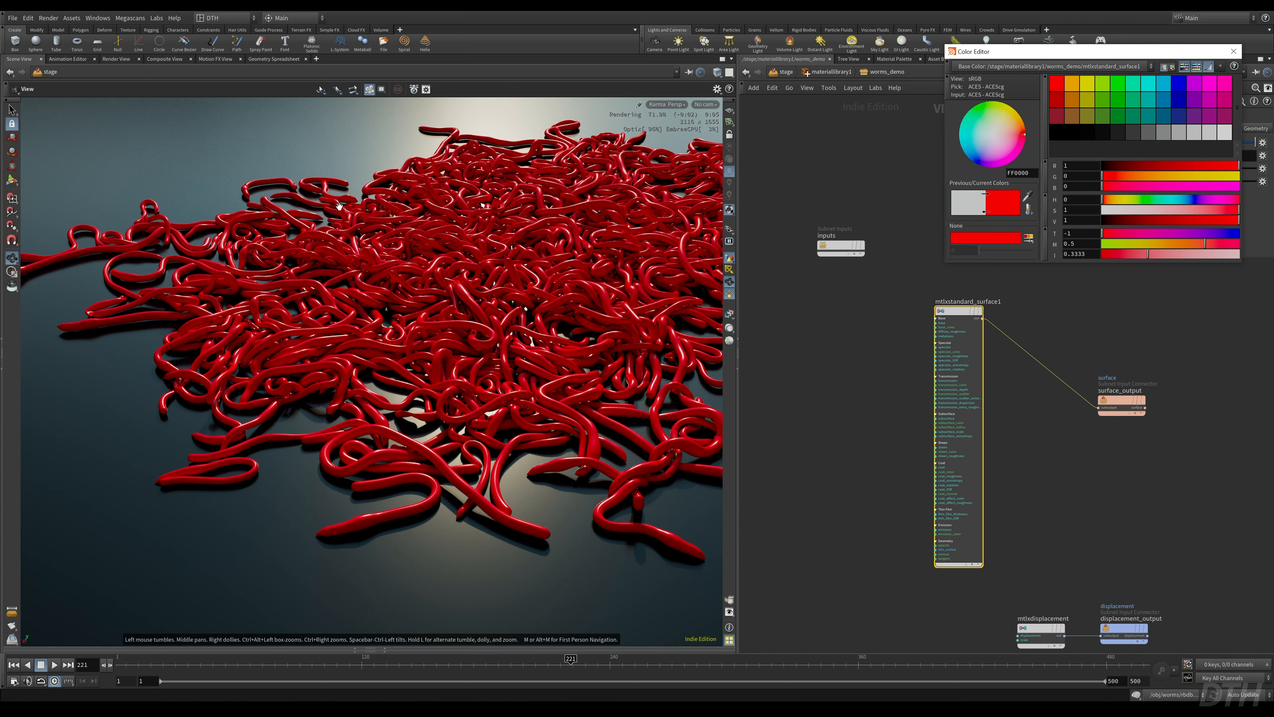
- Set the standard surface's base color to pure white (FFFFFF) and close the color editor
left_click(1223, 138)
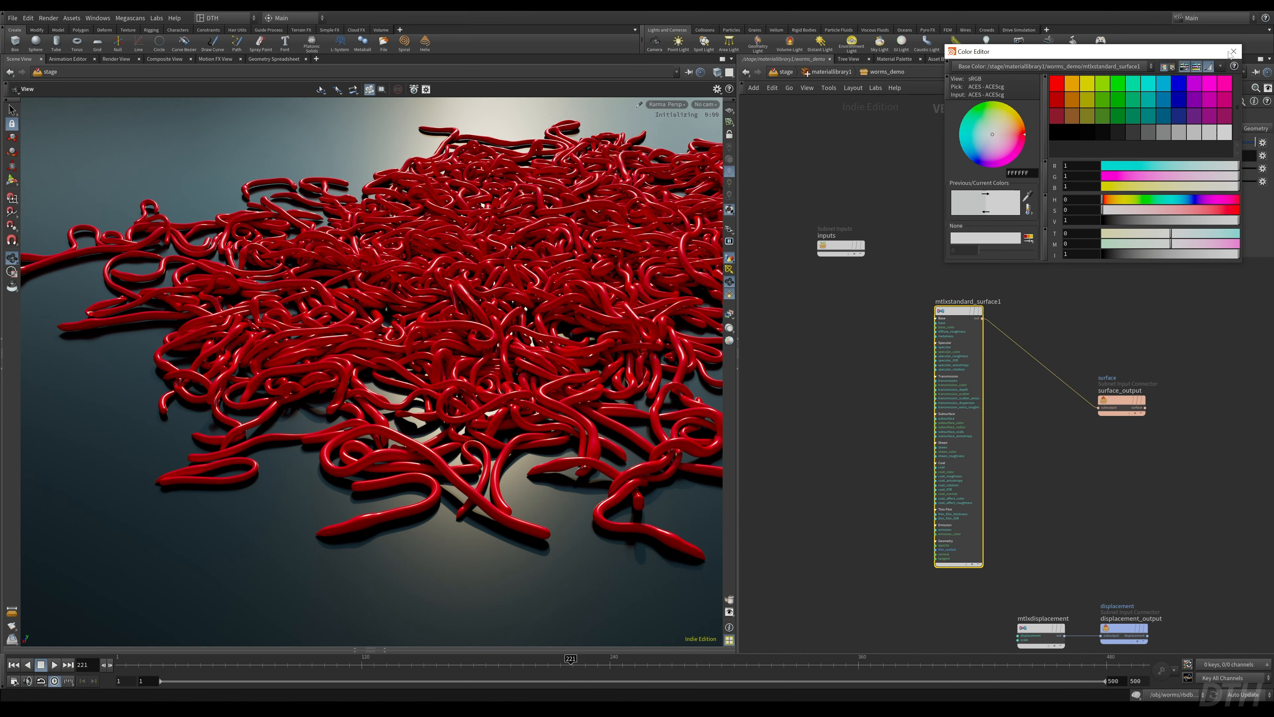
left_click(1234, 51)
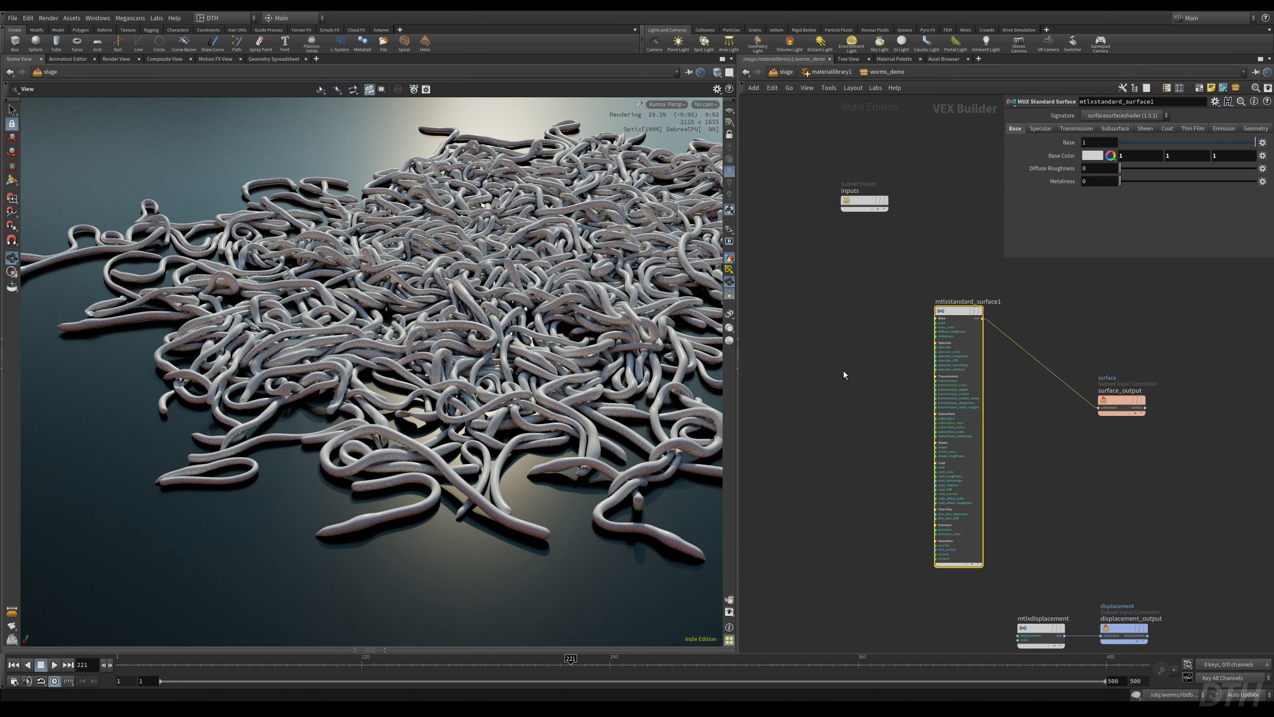
middle_click_drag(844, 375, 925, 389)
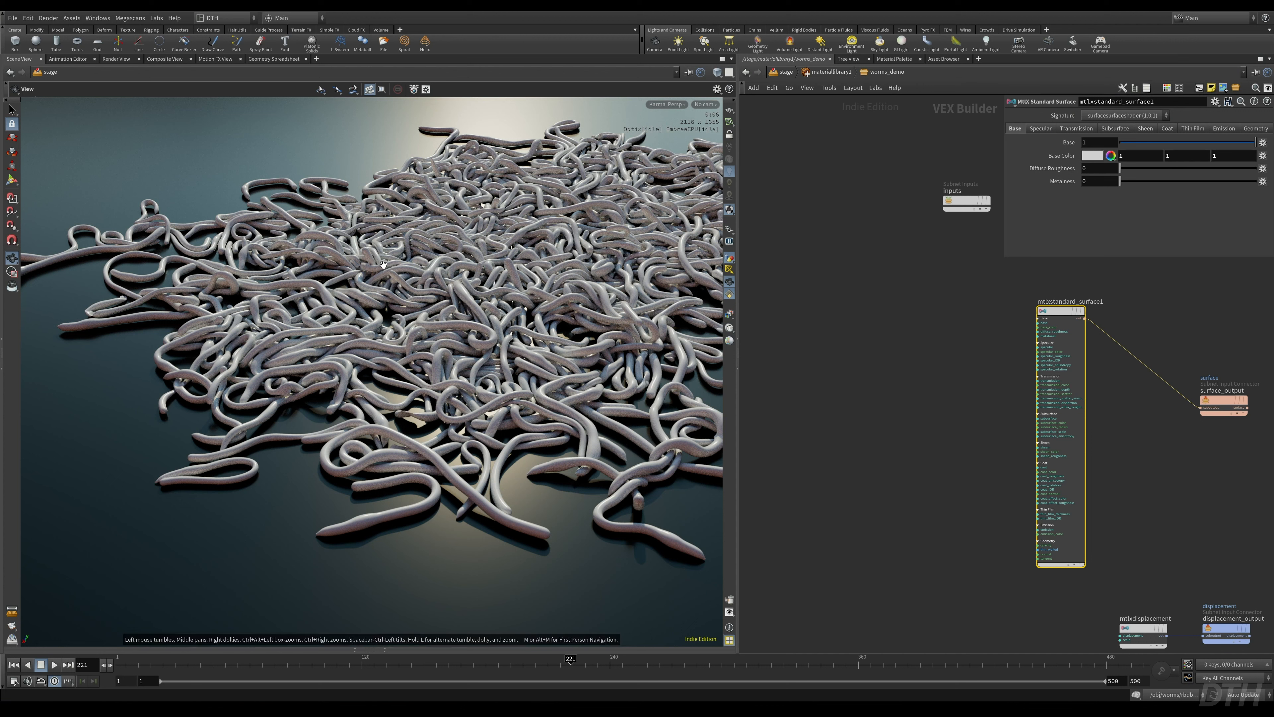
- Add a USD Prim Var Reader node to the worms_demo network, placed before the standard surface
left_click(864, 325)
key("Tab")
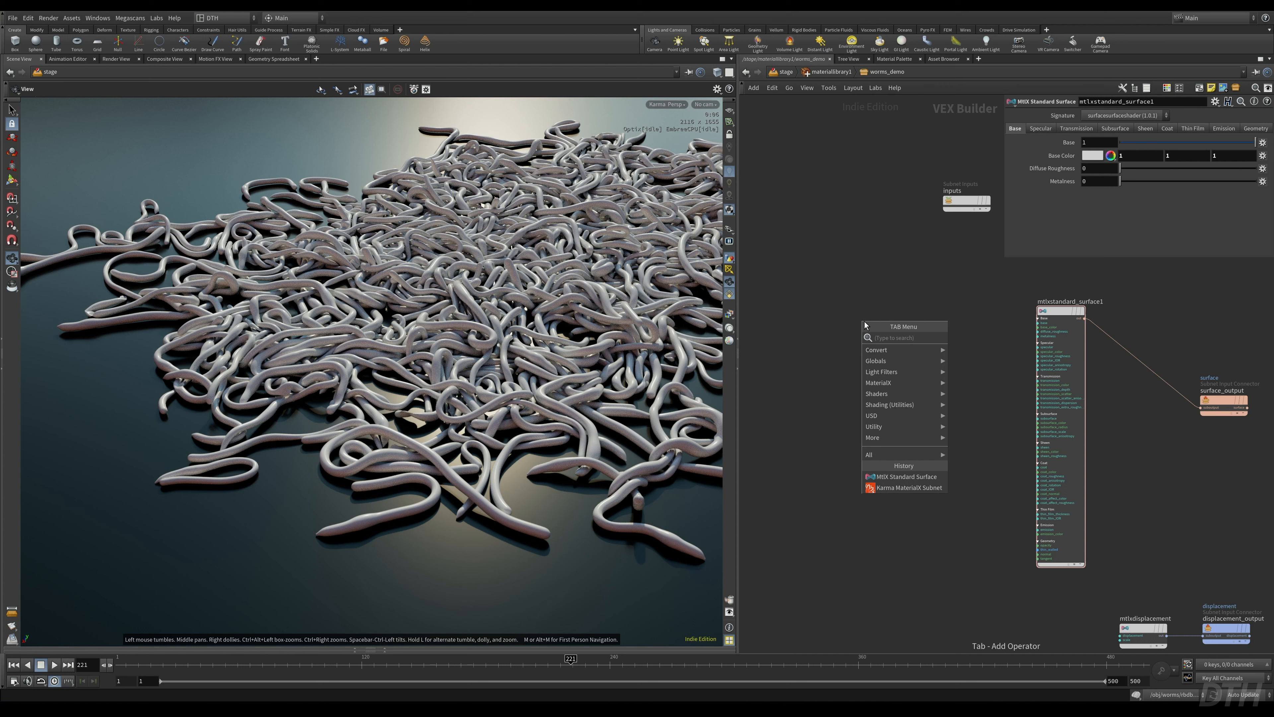
type("usdprim")
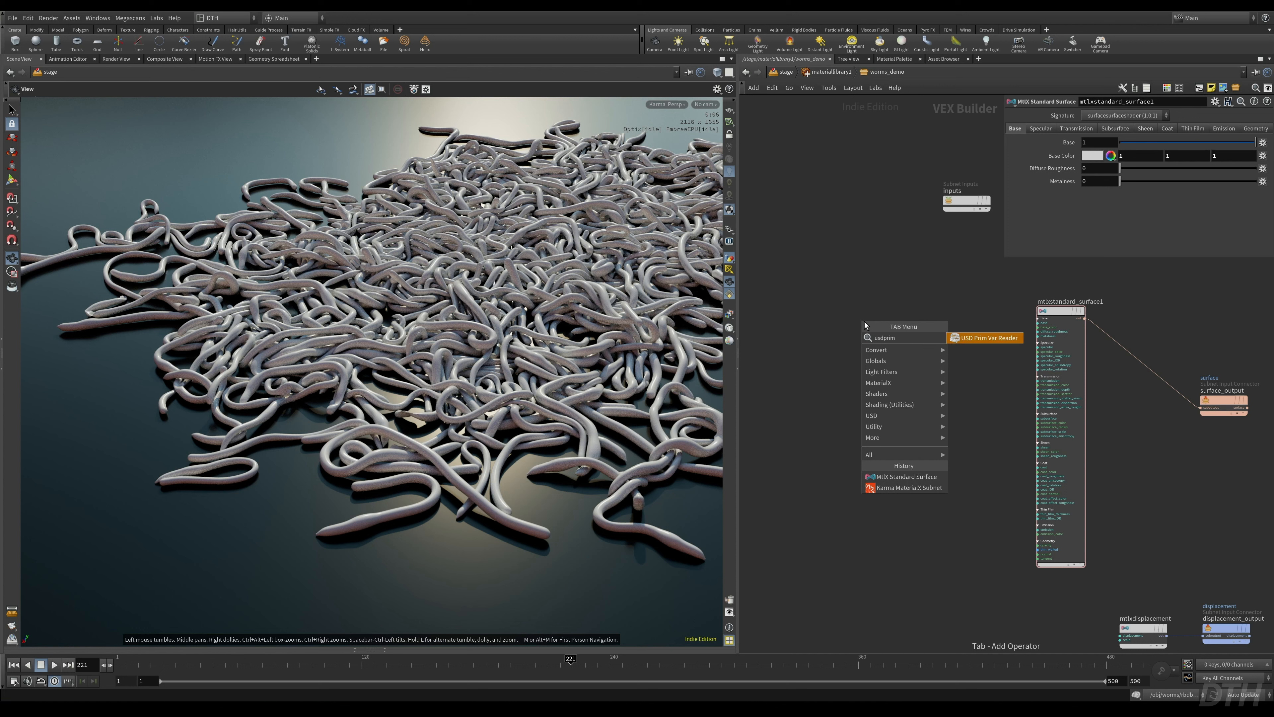
key("Return")
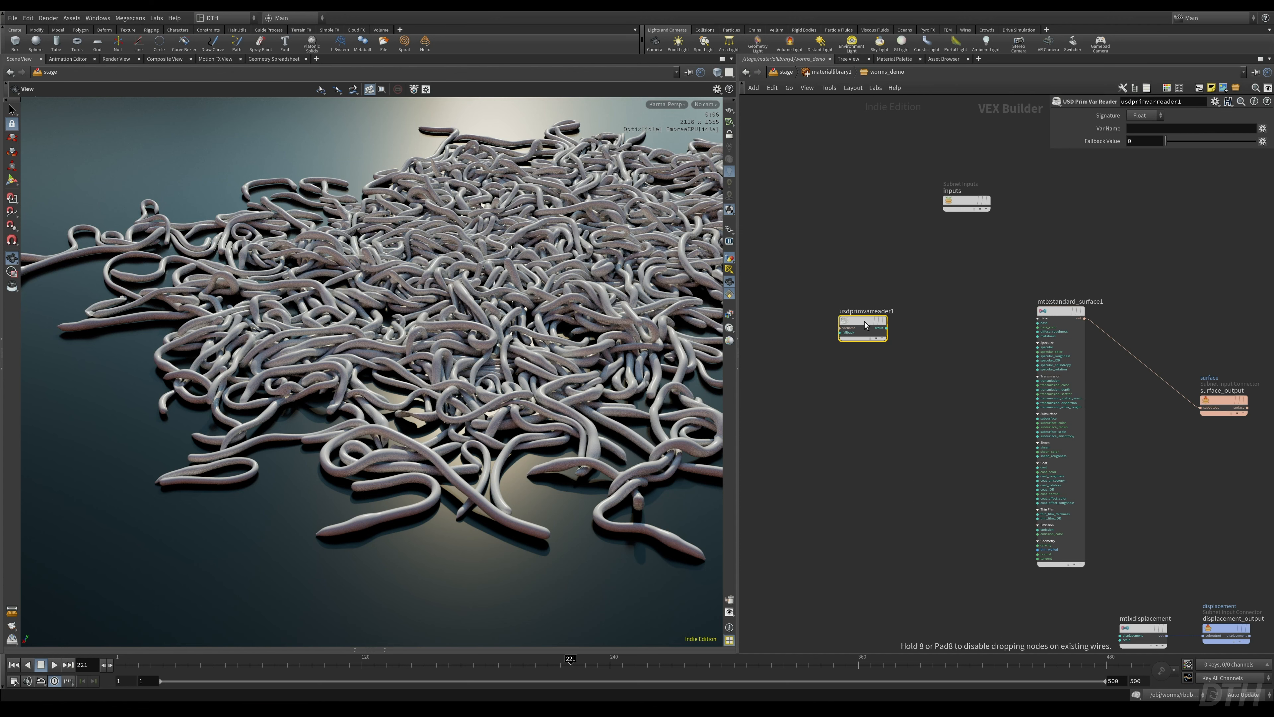
left_click(824, 333)
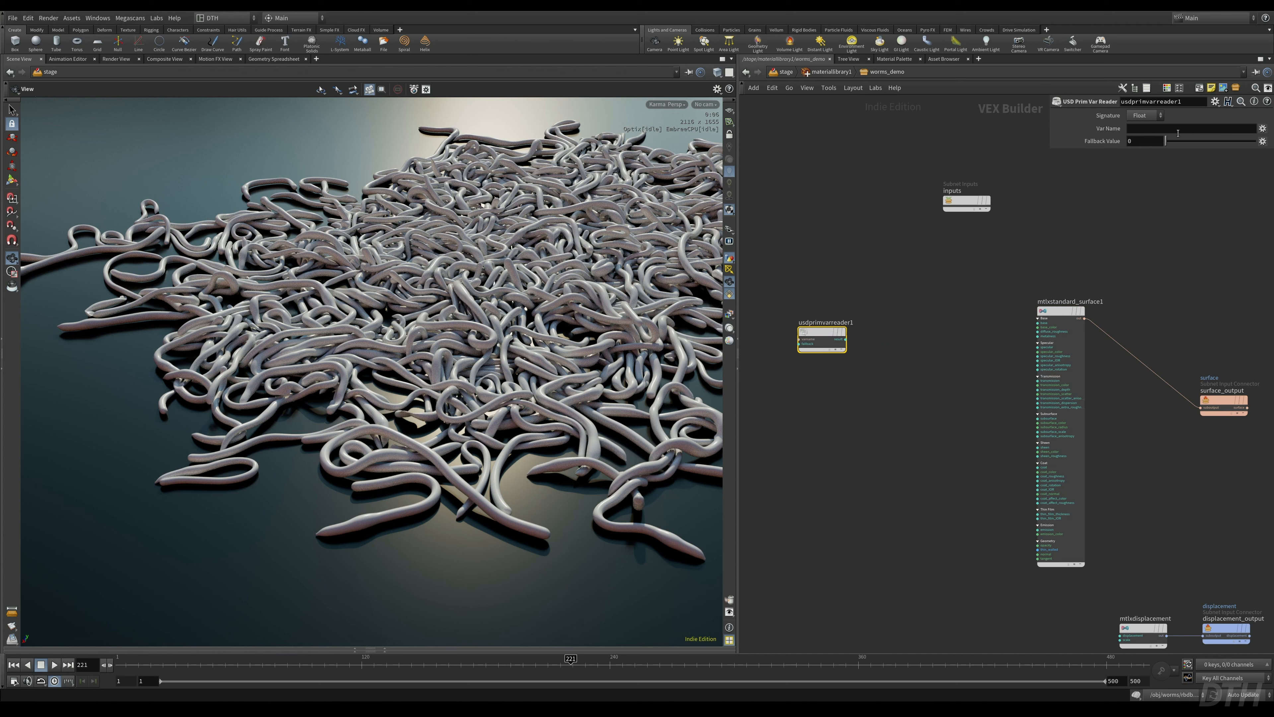
- Set the reader's Var Name to curveu with the Float signature and connect its output to the standard surface's base color
left_click(1137, 127)
type("curveu")
left_click(1144, 115)
left_click(1144, 116)
left_click_drag(846, 340, 1036, 330)
left_click(1037, 330)
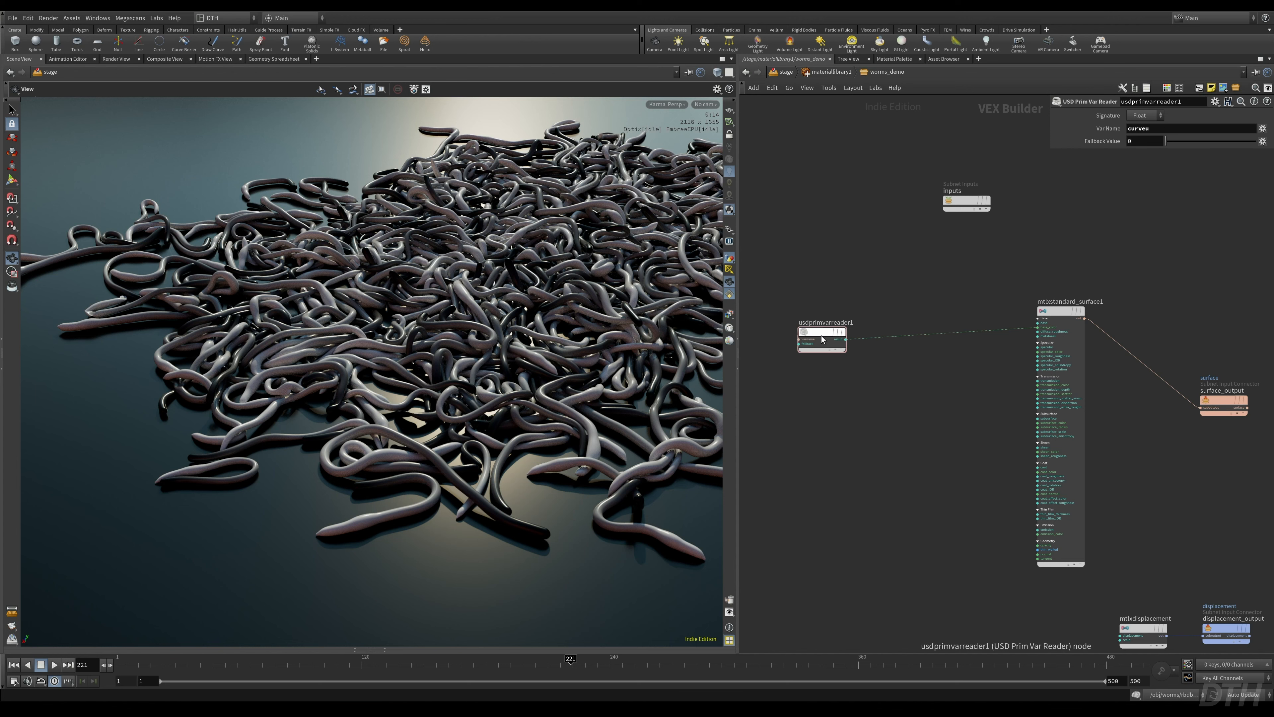
- Make room beside the prim var reader and add a MtlX Color Ramp node
left_click_drag(810, 335, 768, 321)
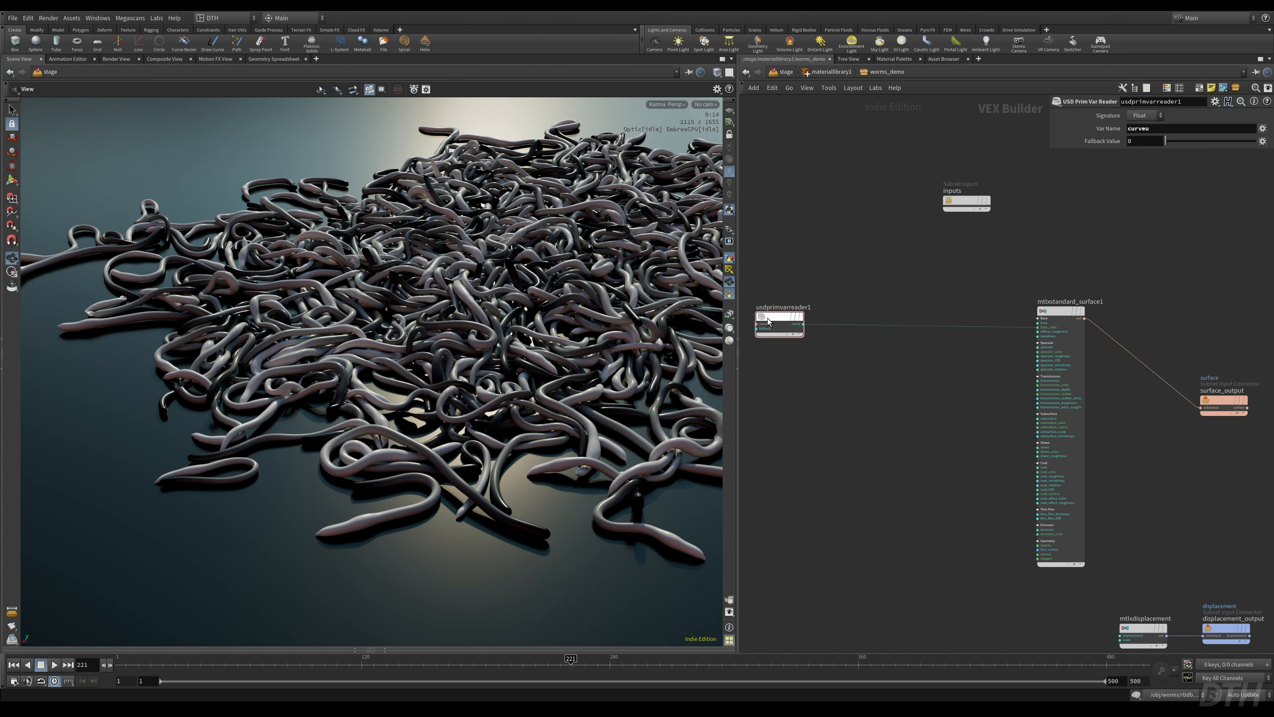
key("Tab")
type("ram")
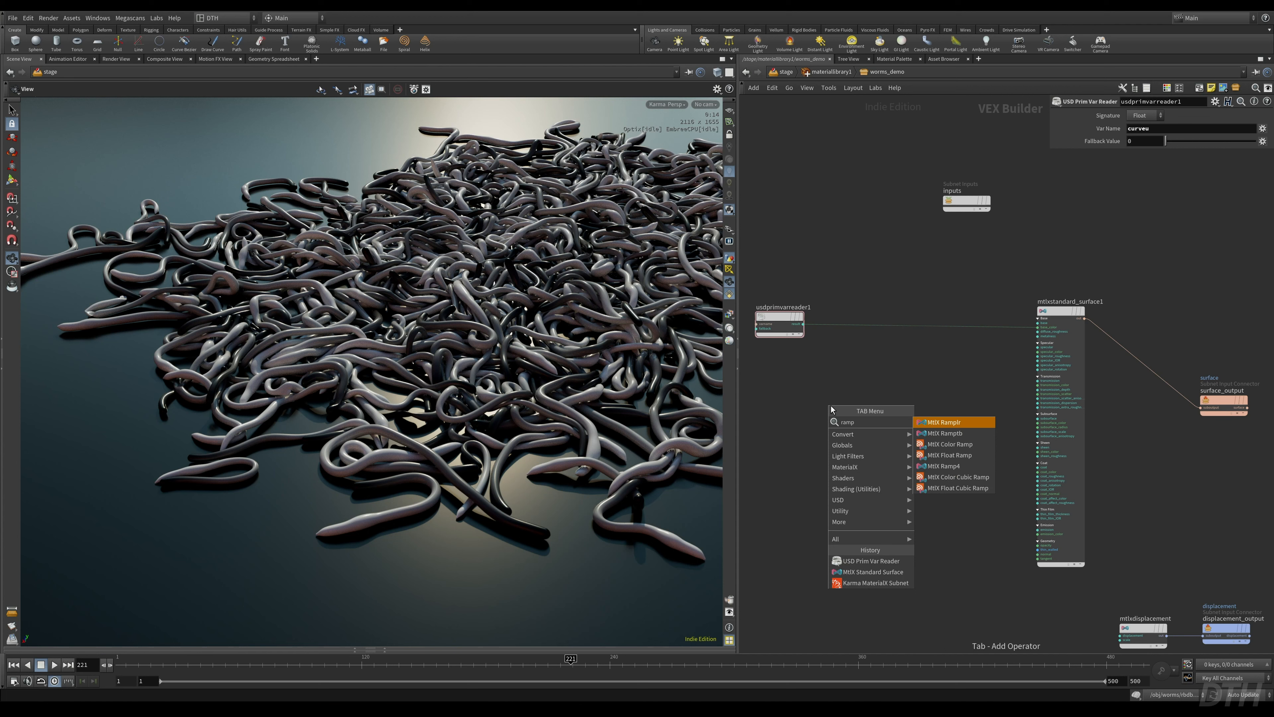
key("Down")
key("Down")
key("Down")
key("Down")
key("Up")
key("Up")
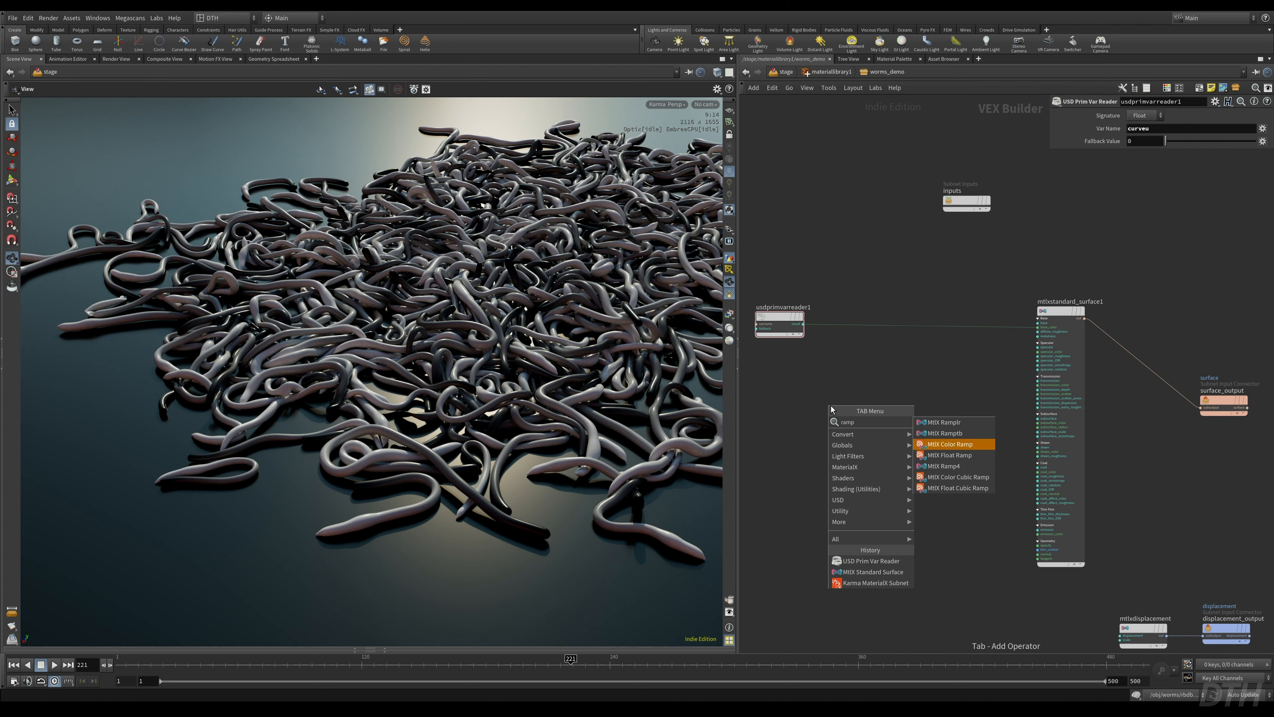
key("Return")
- Position the color ramp between the reader and standard surface, wiring the reader through it into the base color
left_click(831, 405)
left_click_drag(832, 407, 858, 379)
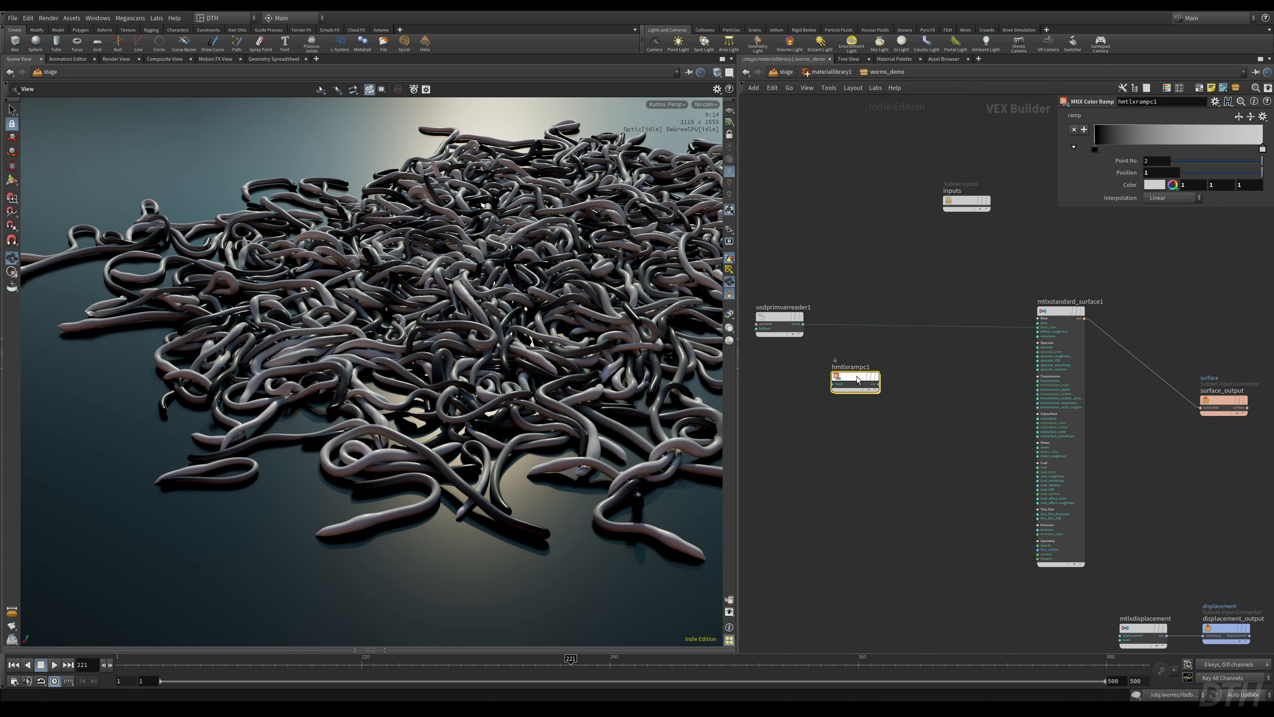
left_click_drag(803, 324, 1037, 327)
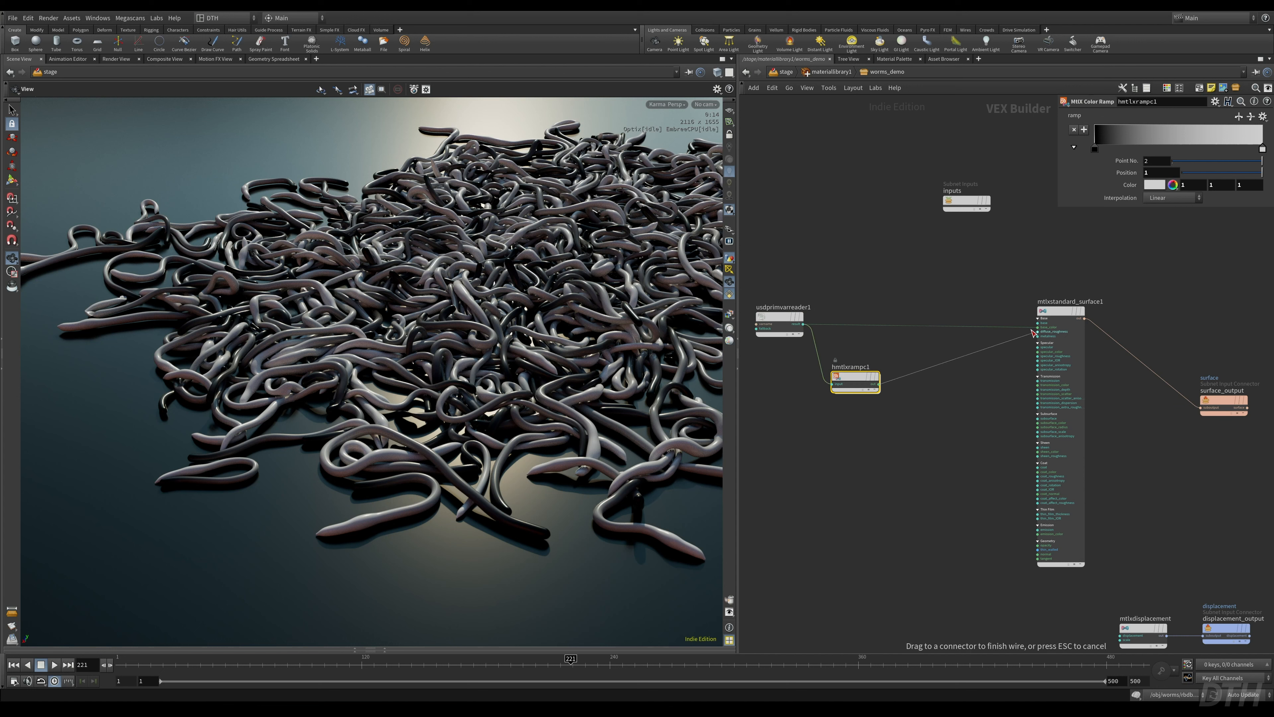
left_click_drag(857, 382, 849, 323)
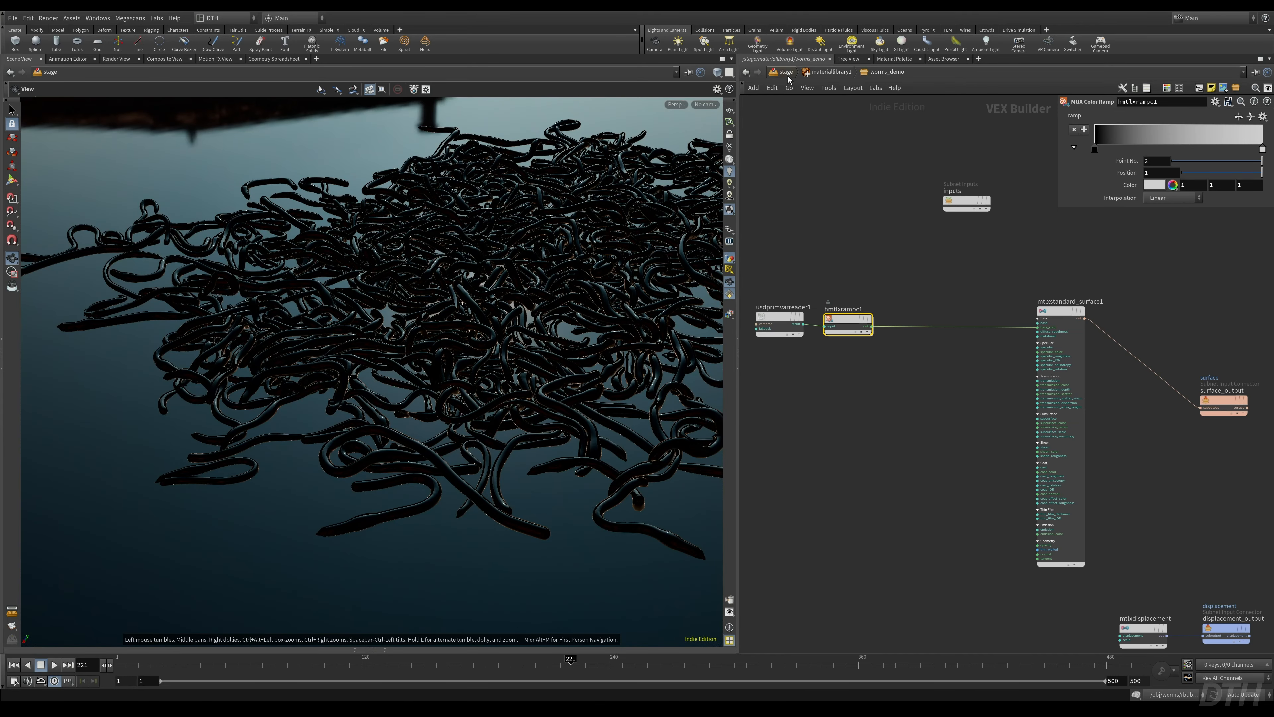
- In the worms geometry network, insert a Blast node between rest1 and OUT_WORMS and display it
left_click(787, 75)
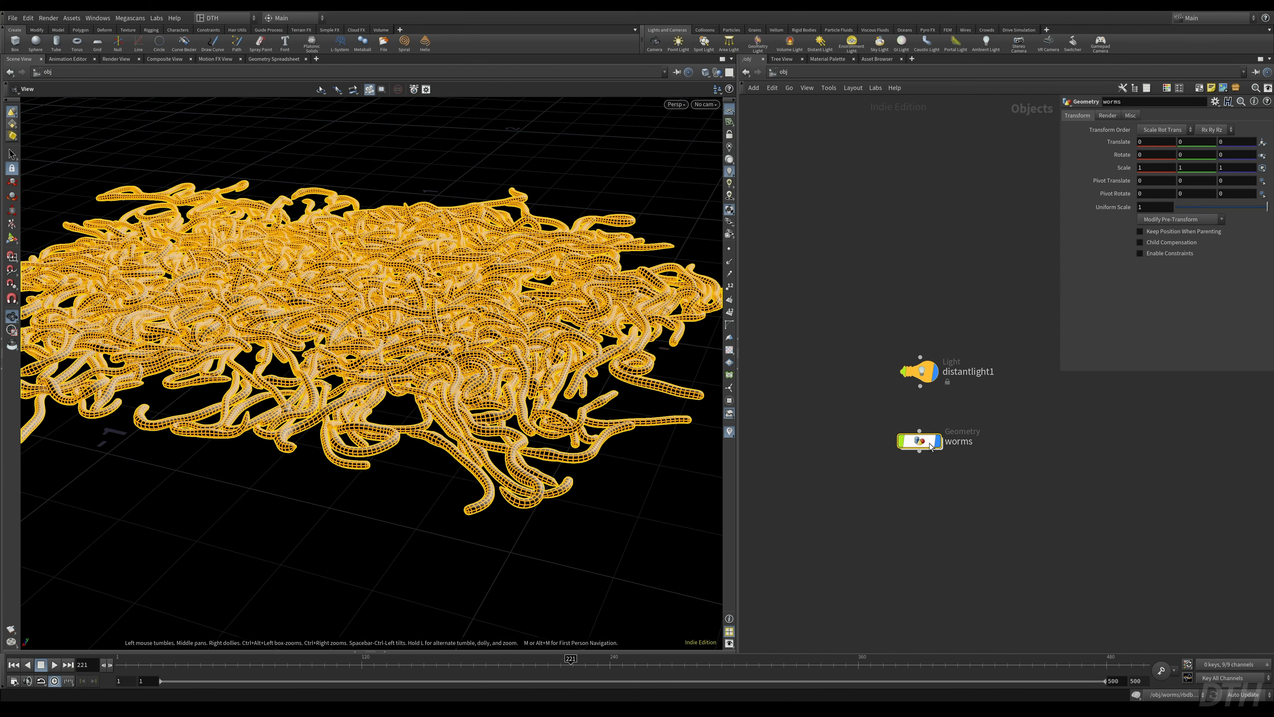
double_click(930, 442)
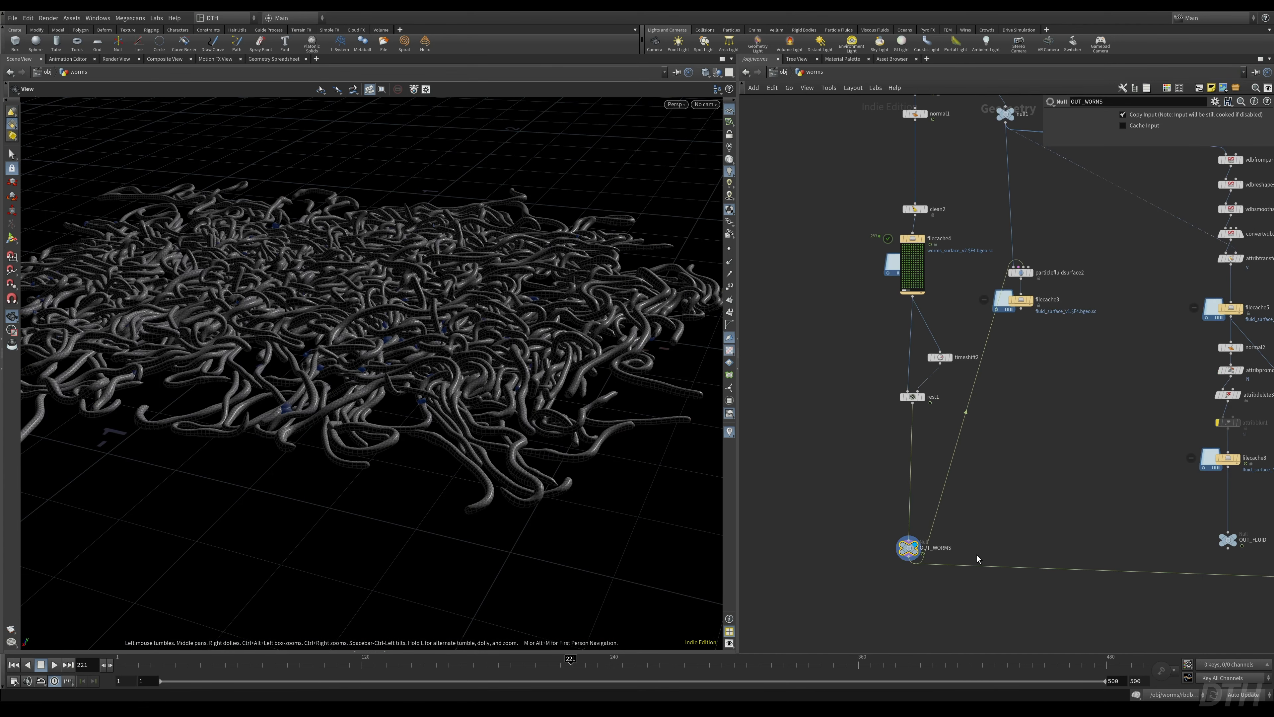
middle_click_drag(834, 537, 805, 461)
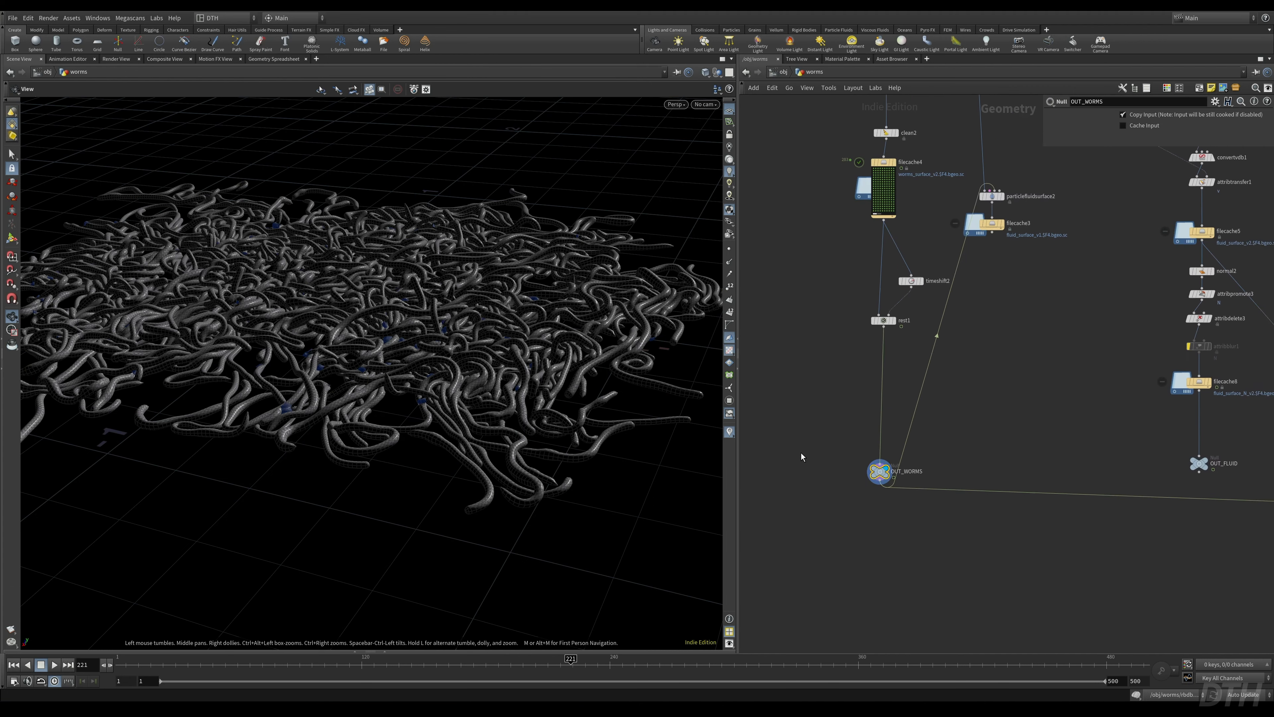
key("Tab")
type("blast")
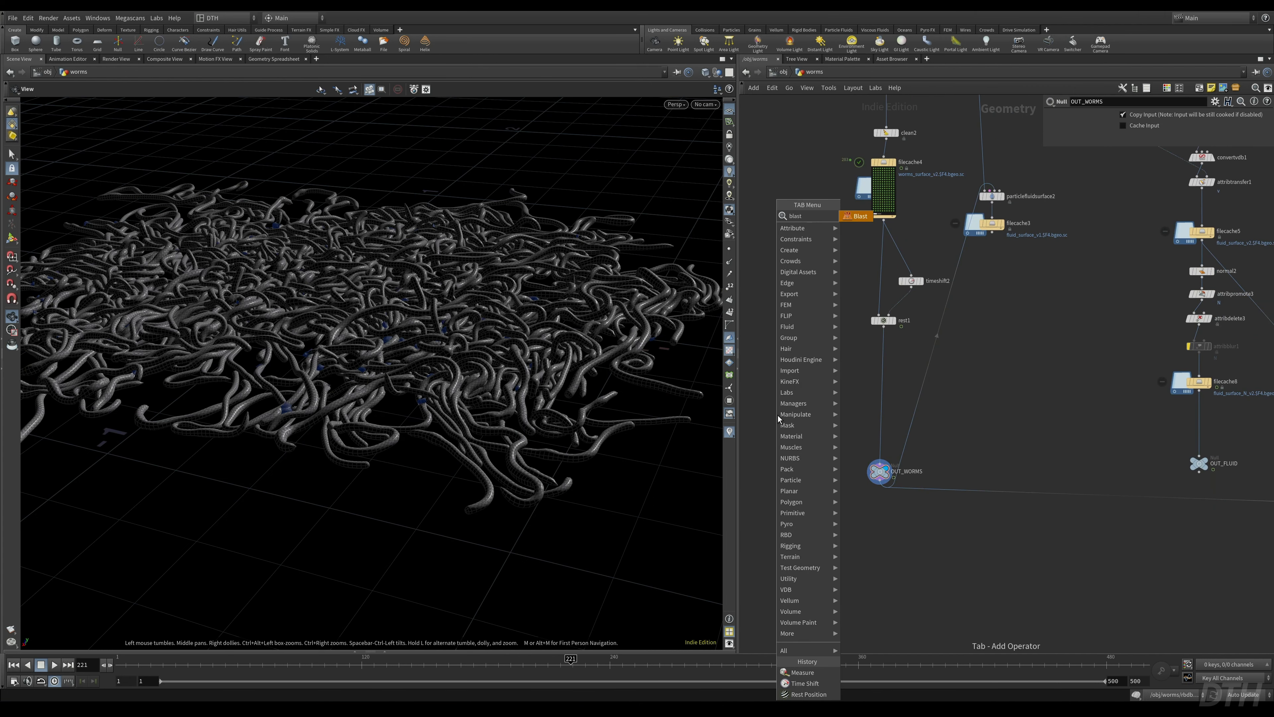
key("Return")
left_click(778, 416)
left_click_drag(778, 415, 880, 408)
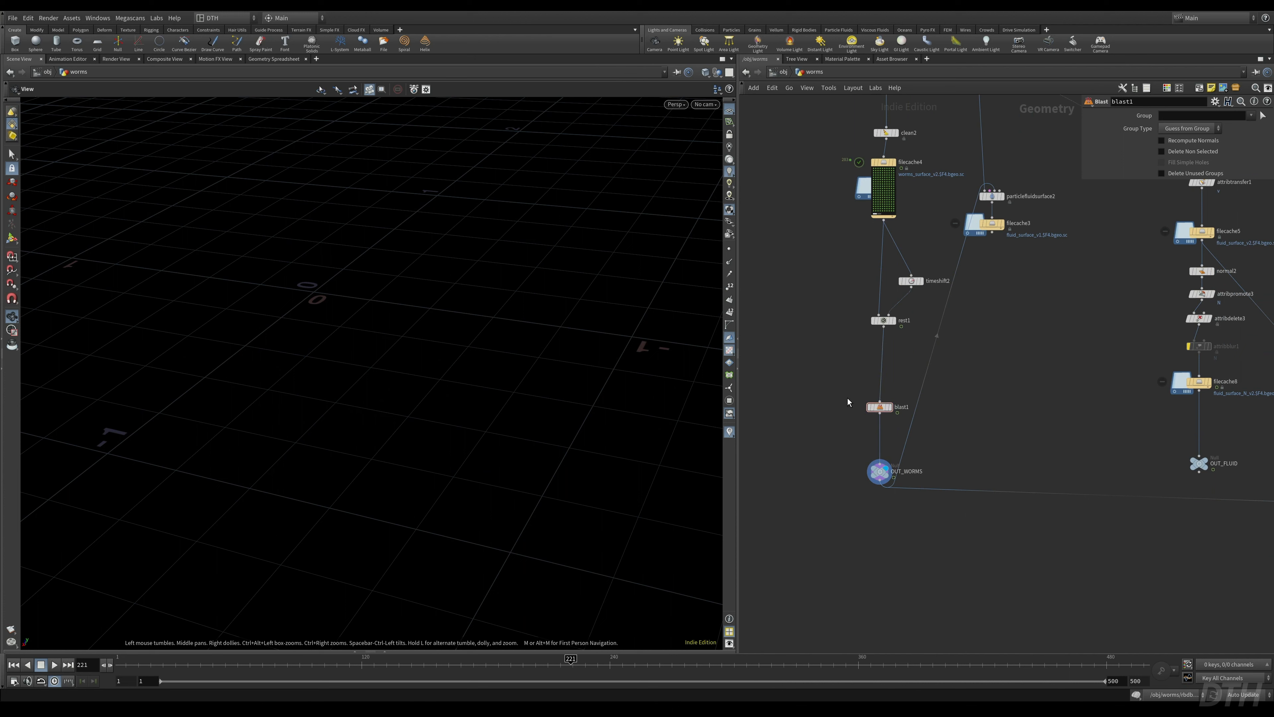
left_click(891, 407)
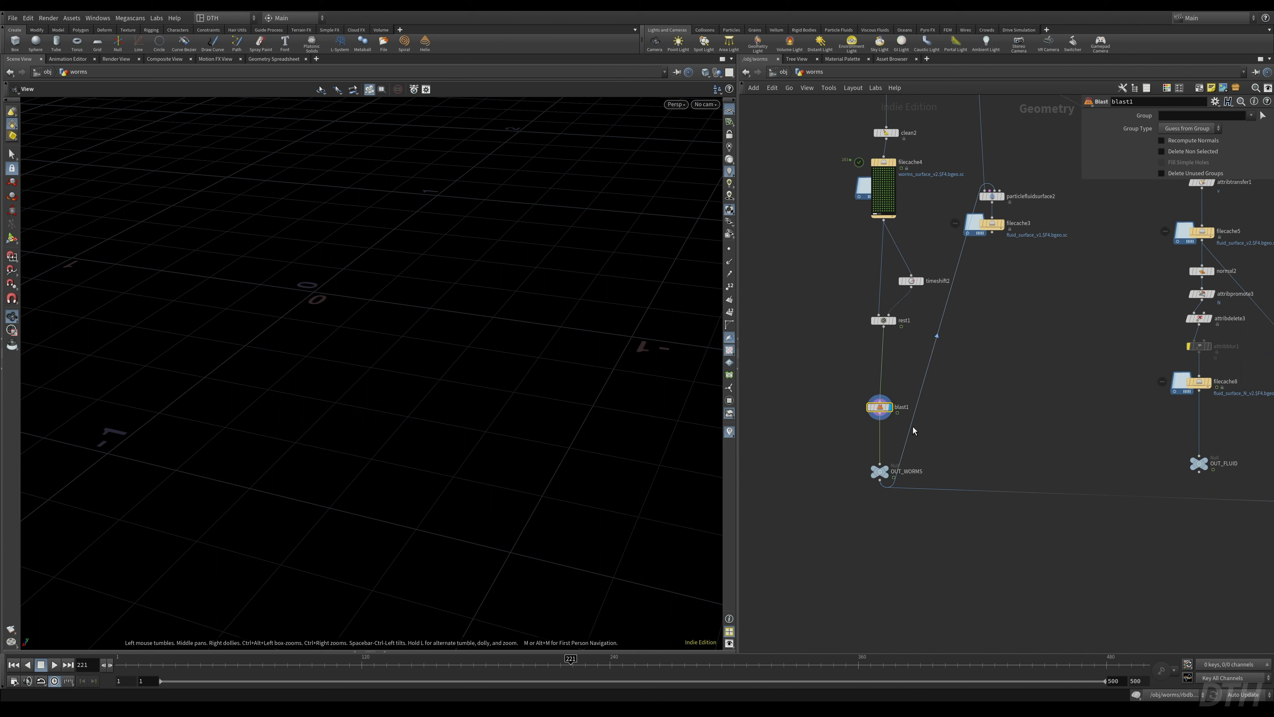
- Define the Blast group by selecting the left half of the worm pile as 3D connected geometry, so those worms are deleted
left_click(1264, 116)
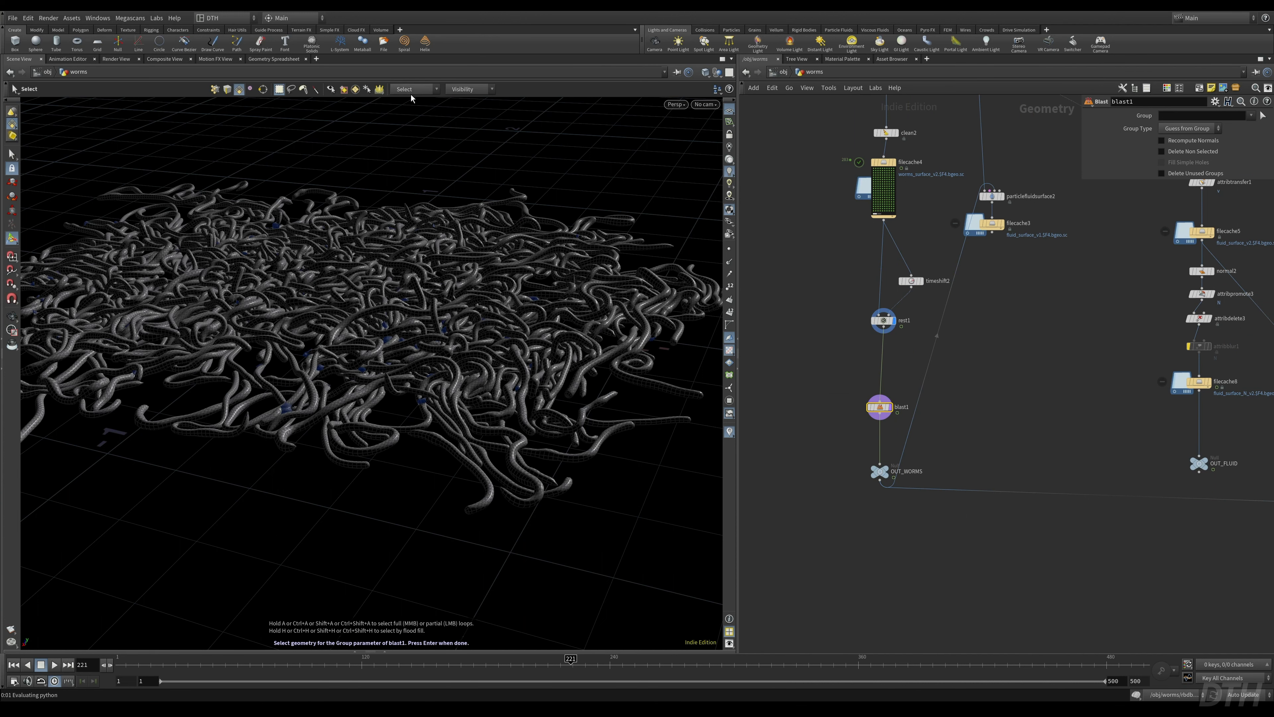
left_click(413, 90)
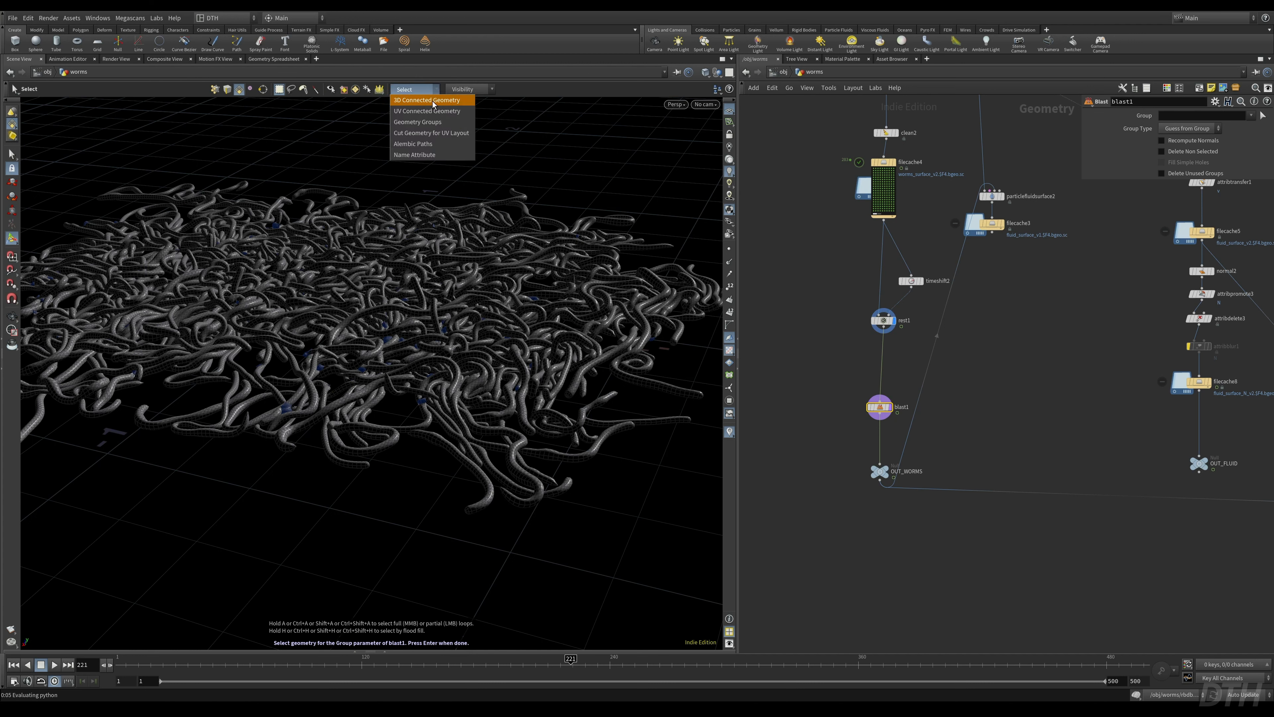
left_click(415, 104)
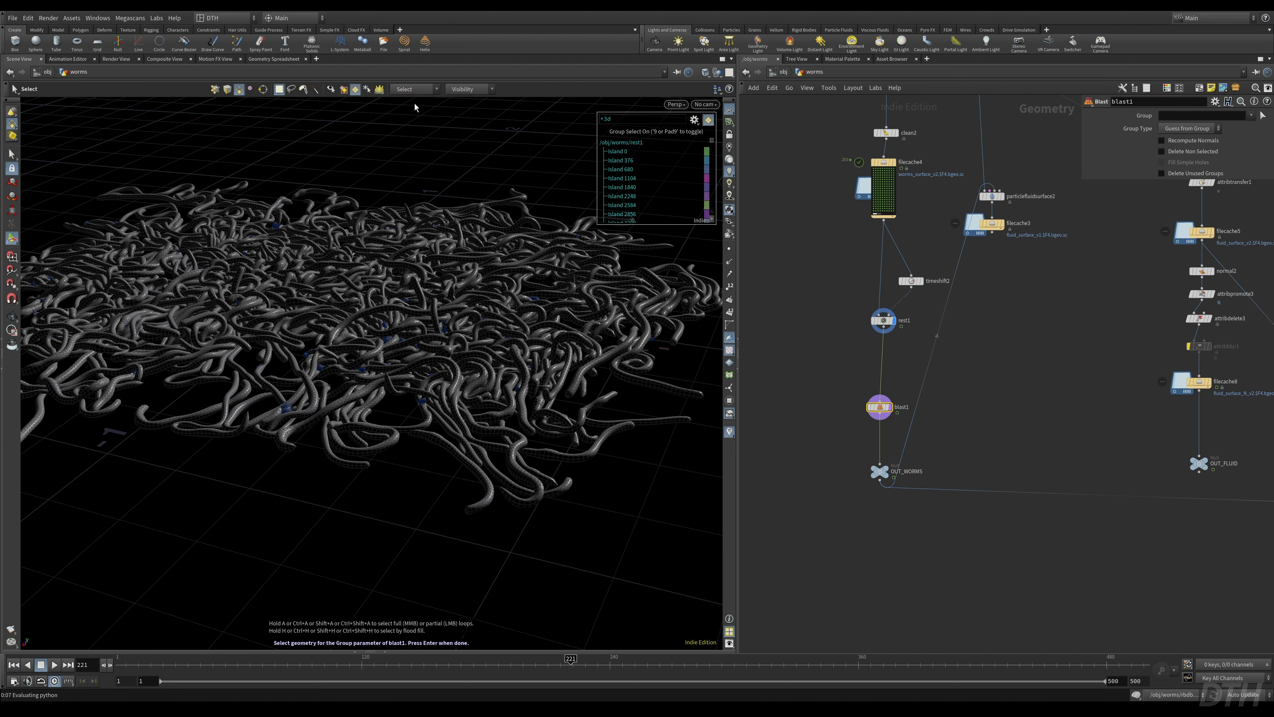
left_click(162, 260)
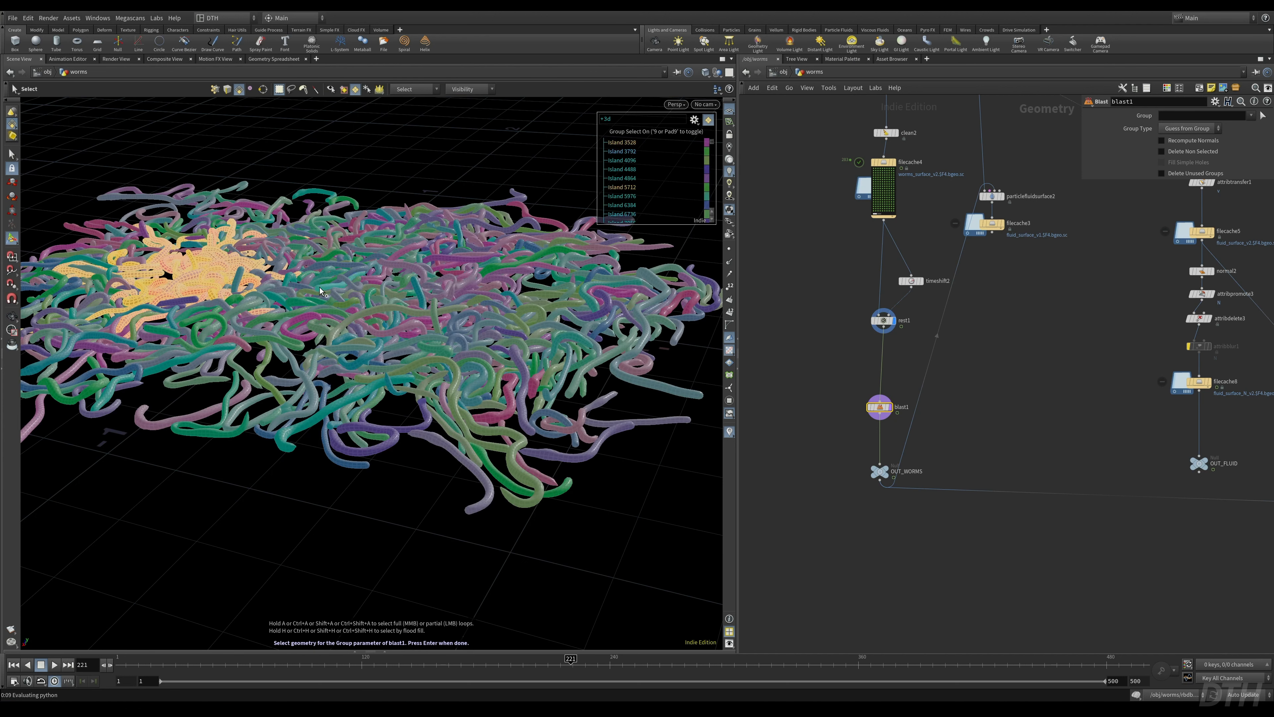
left_click(372, 324, "shift")
left_click_drag(353, 231, 228, 279, "alt")
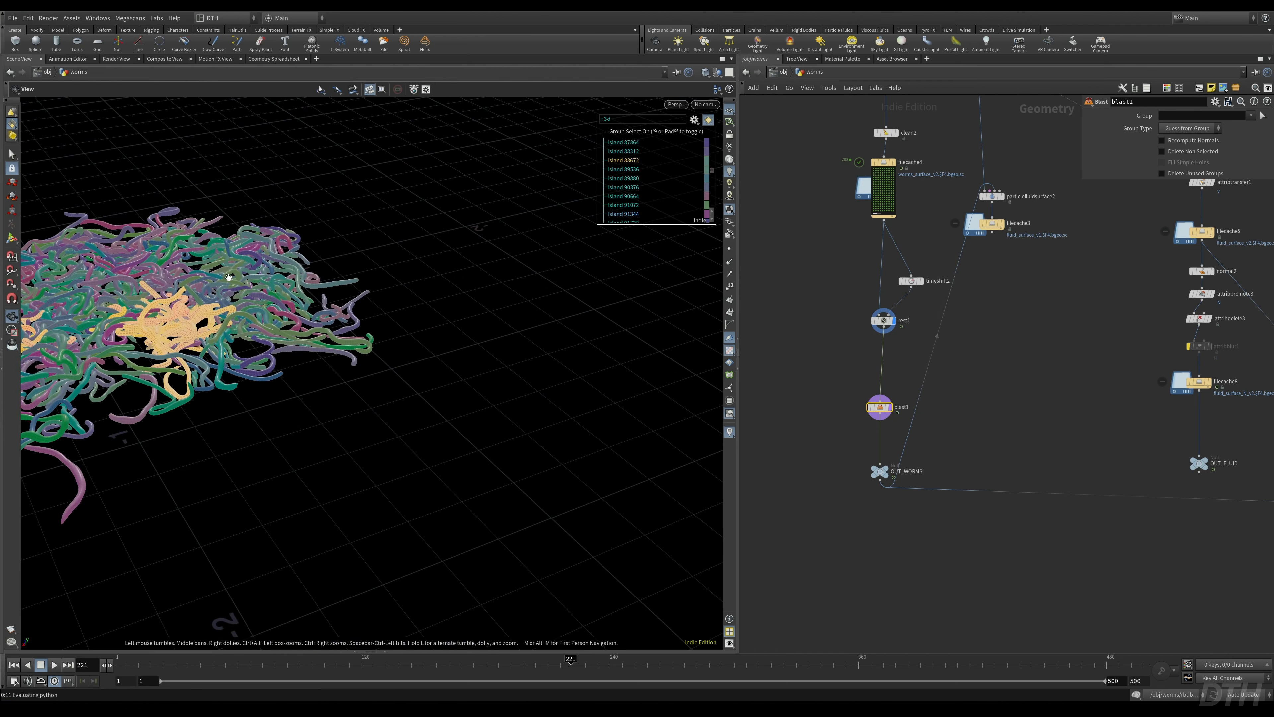
key("space+g")
right_click_drag(524, 277, 322, 328, "alt")
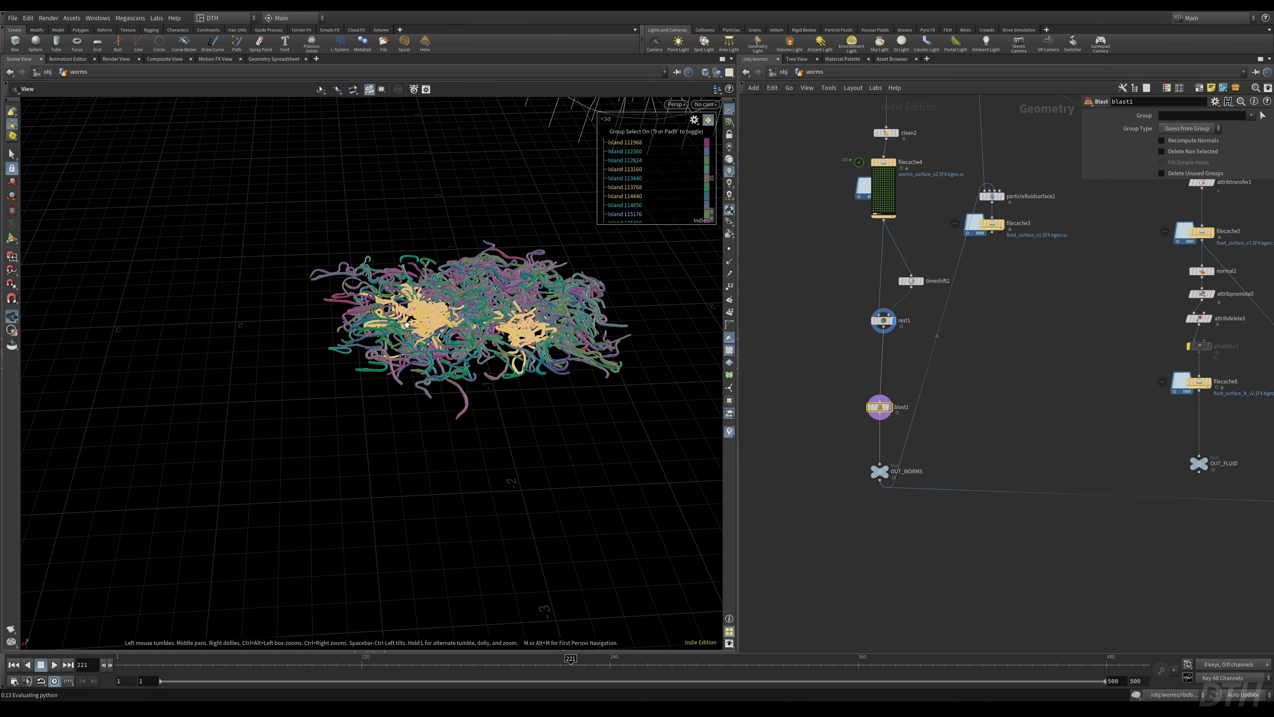
left_click_drag(262, 208, 480, 450)
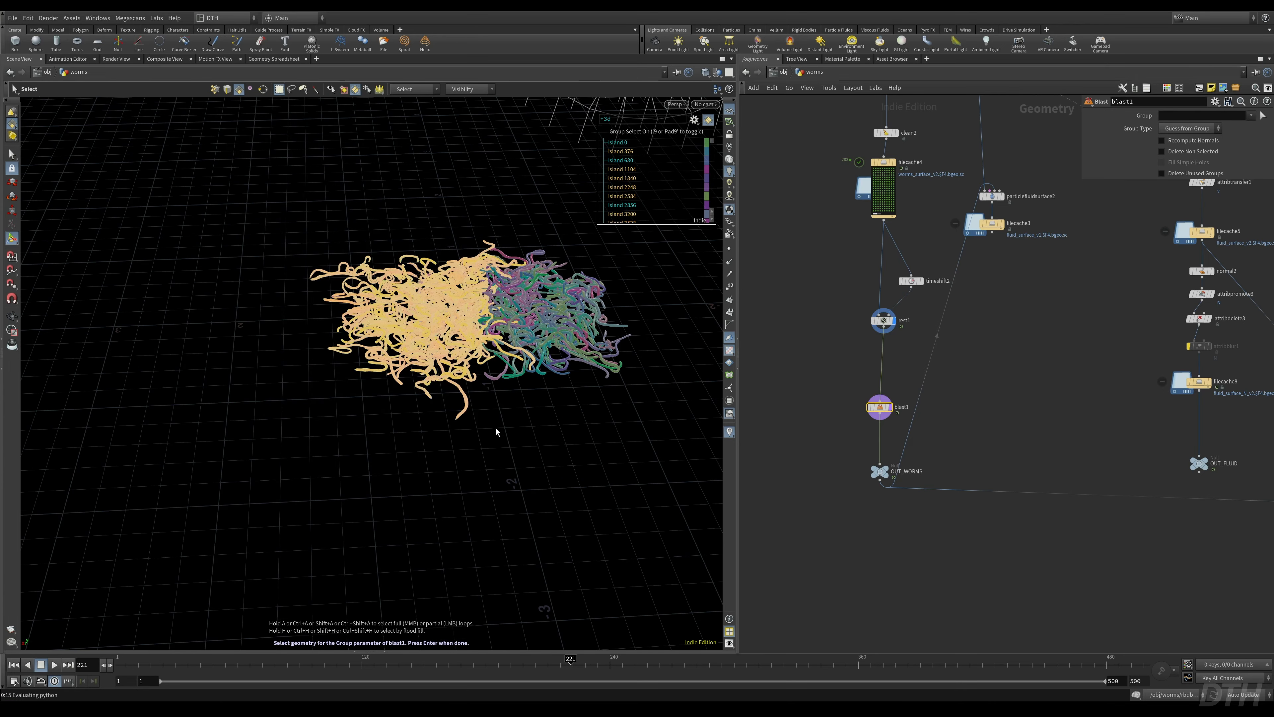
key("Return")
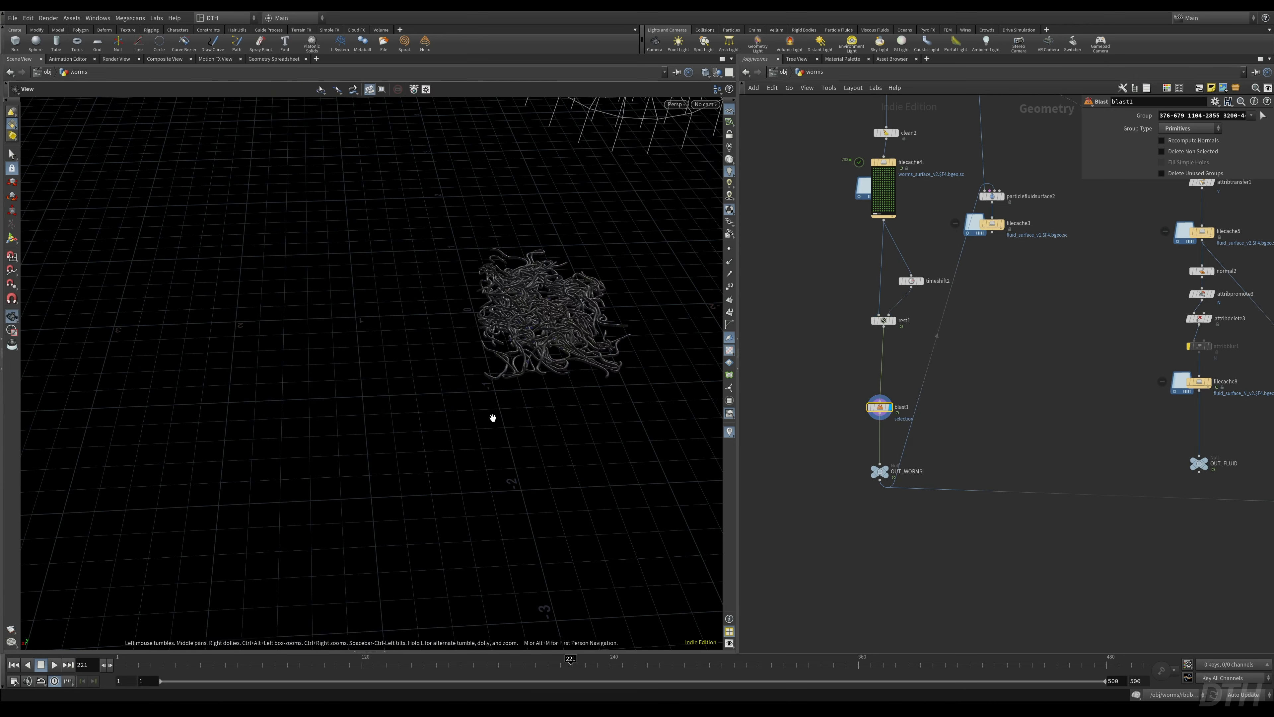
- Check the remaining worms up close, save the scene and leave the worms network
left_click_drag(551, 363, 580, 353)
right_click_drag(581, 353, 543, 307)
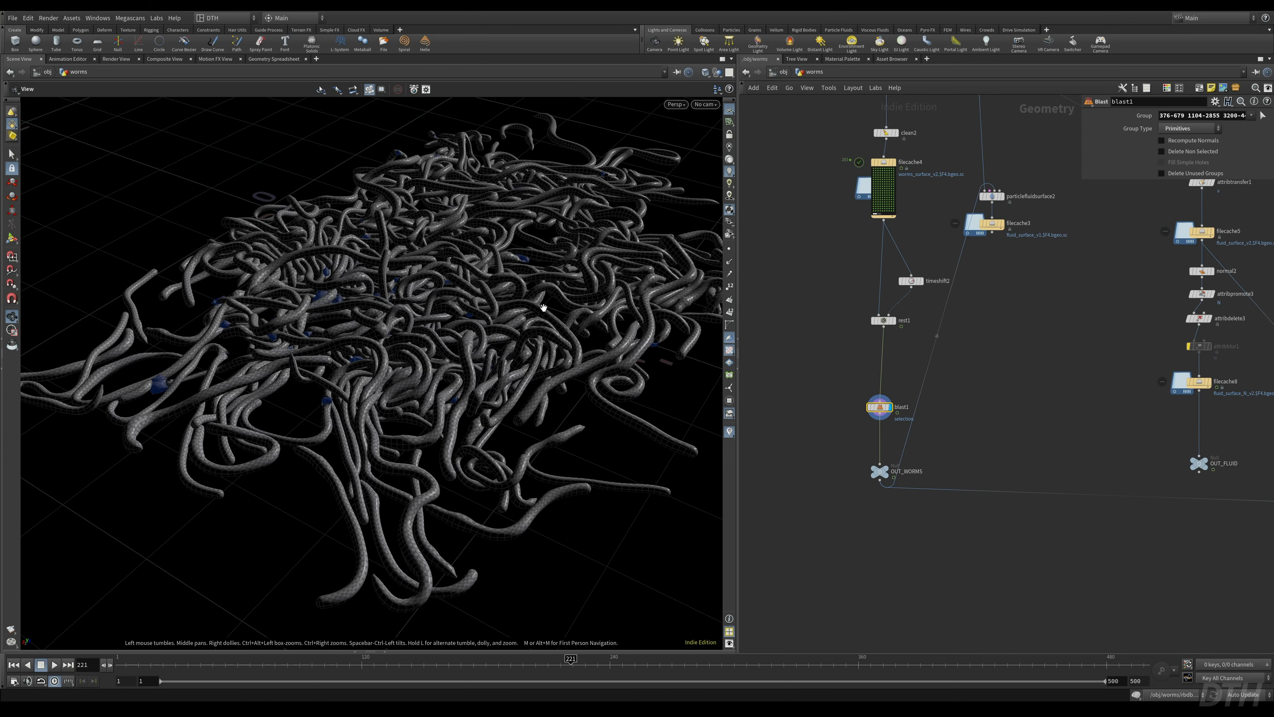
left_click(1066, 396)
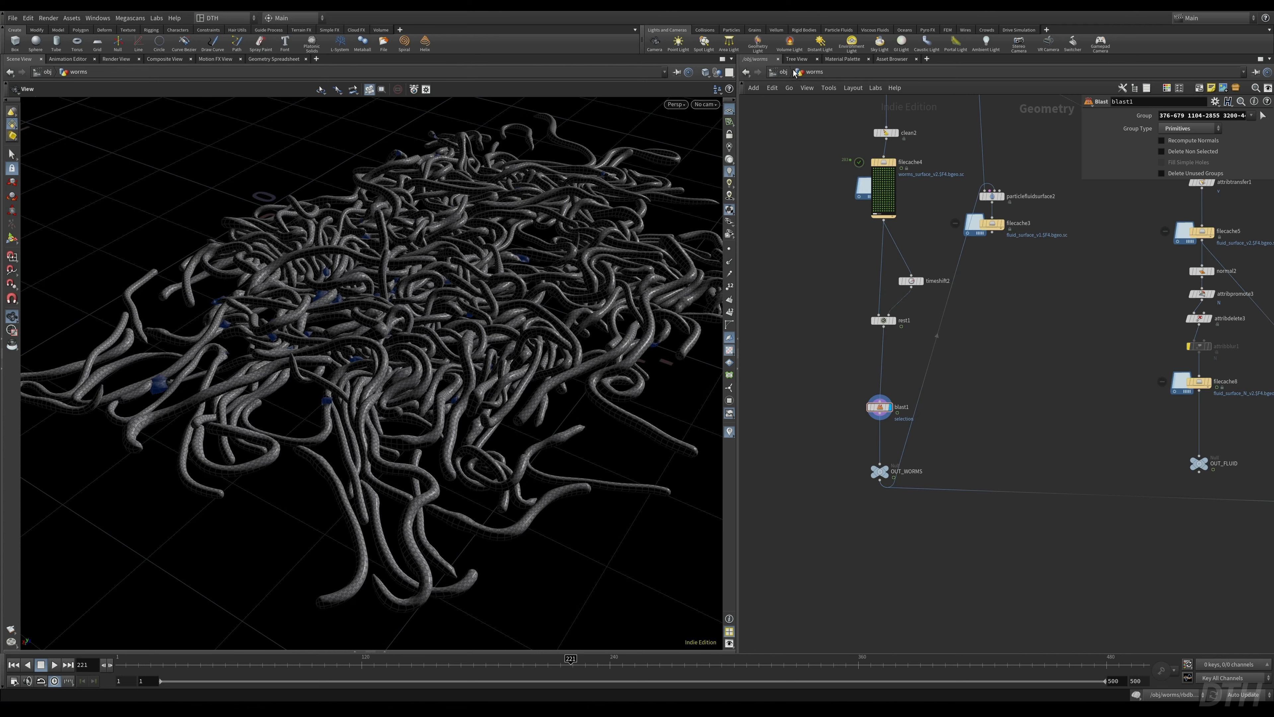
key("ctrl+s")
left_click(784, 73)
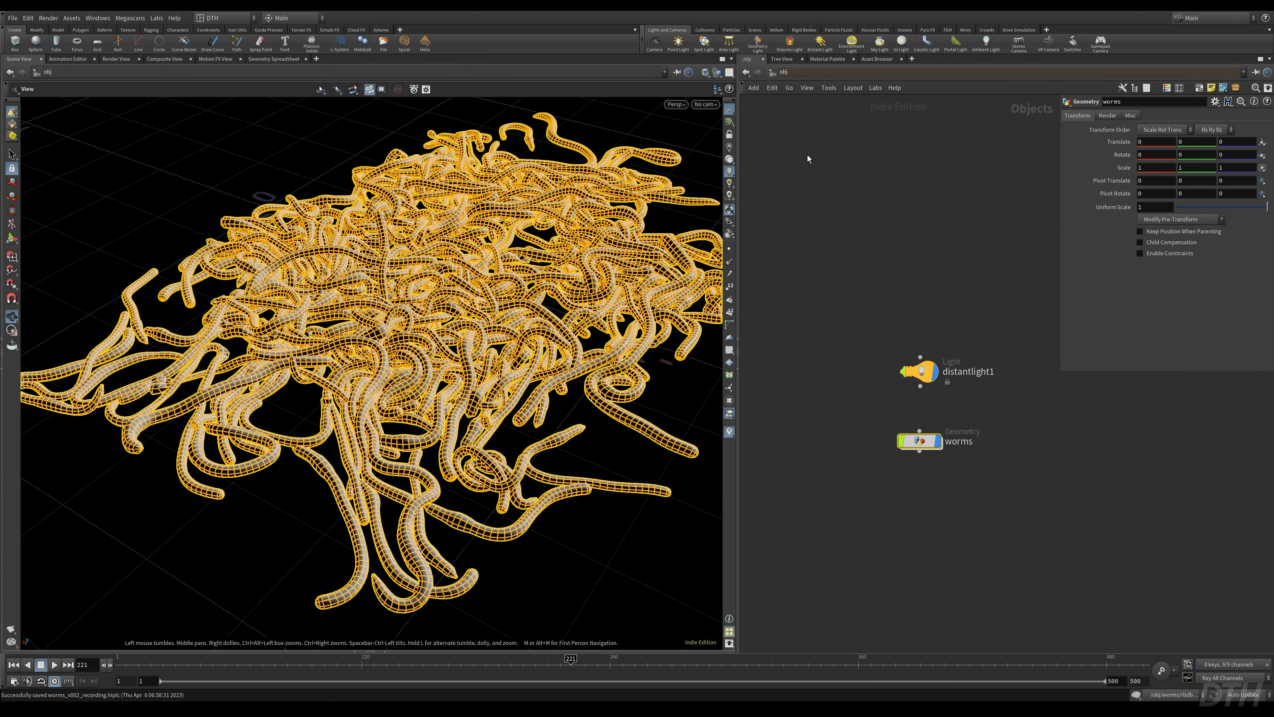
- Return to the Solaris stage, frame the reduced worms in the viewport and show them as wireframe
scroll(1036, 399, "down", 5)
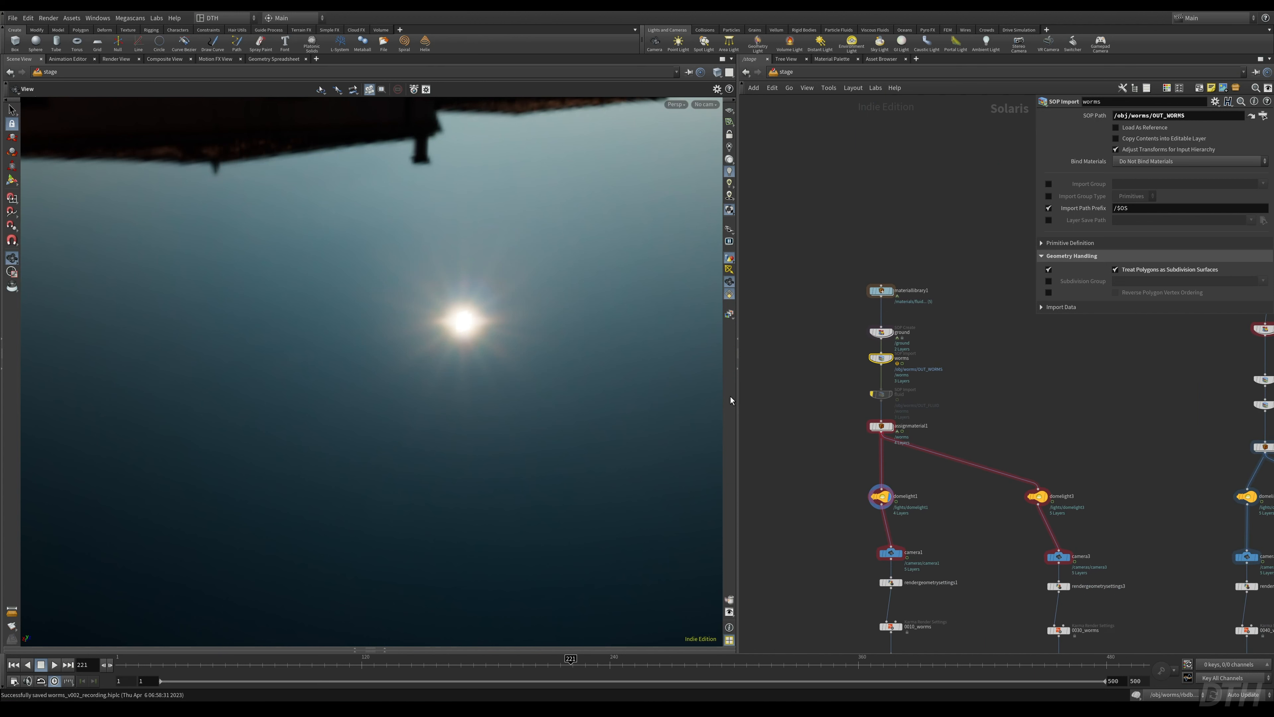
left_click_drag(431, 298, 508, 330)
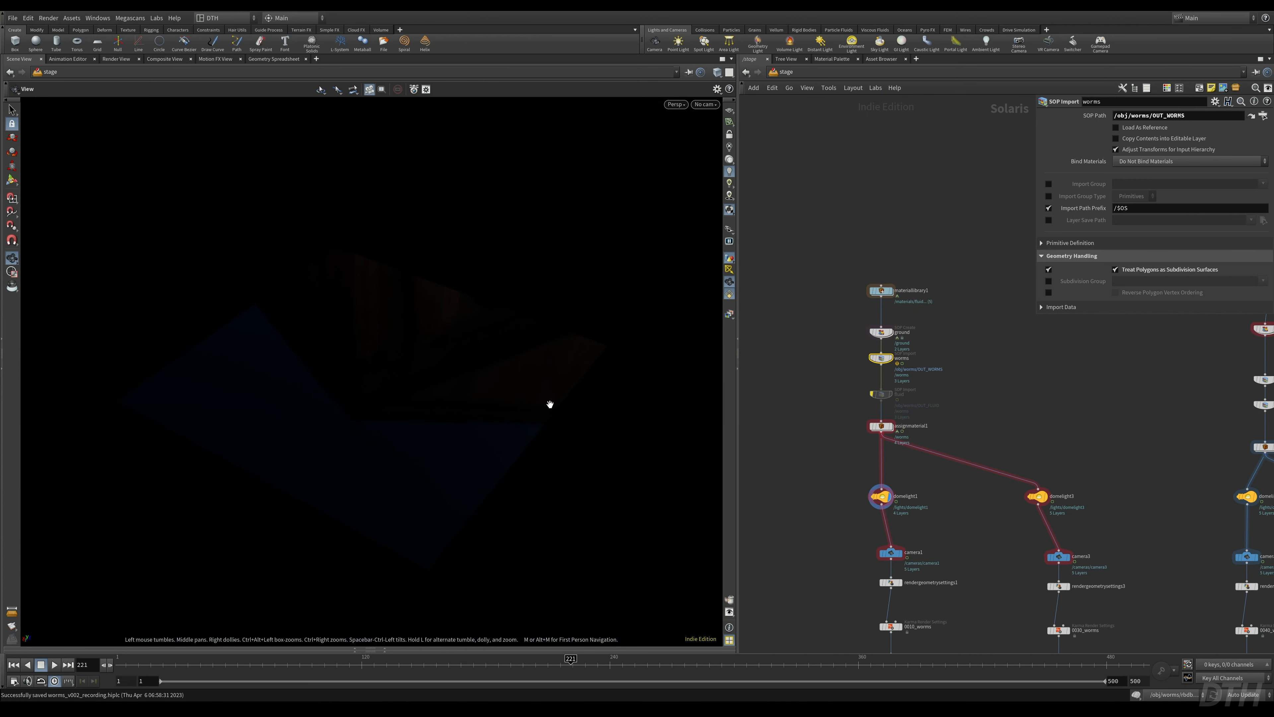
left_click_drag(550, 404, 712, 162)
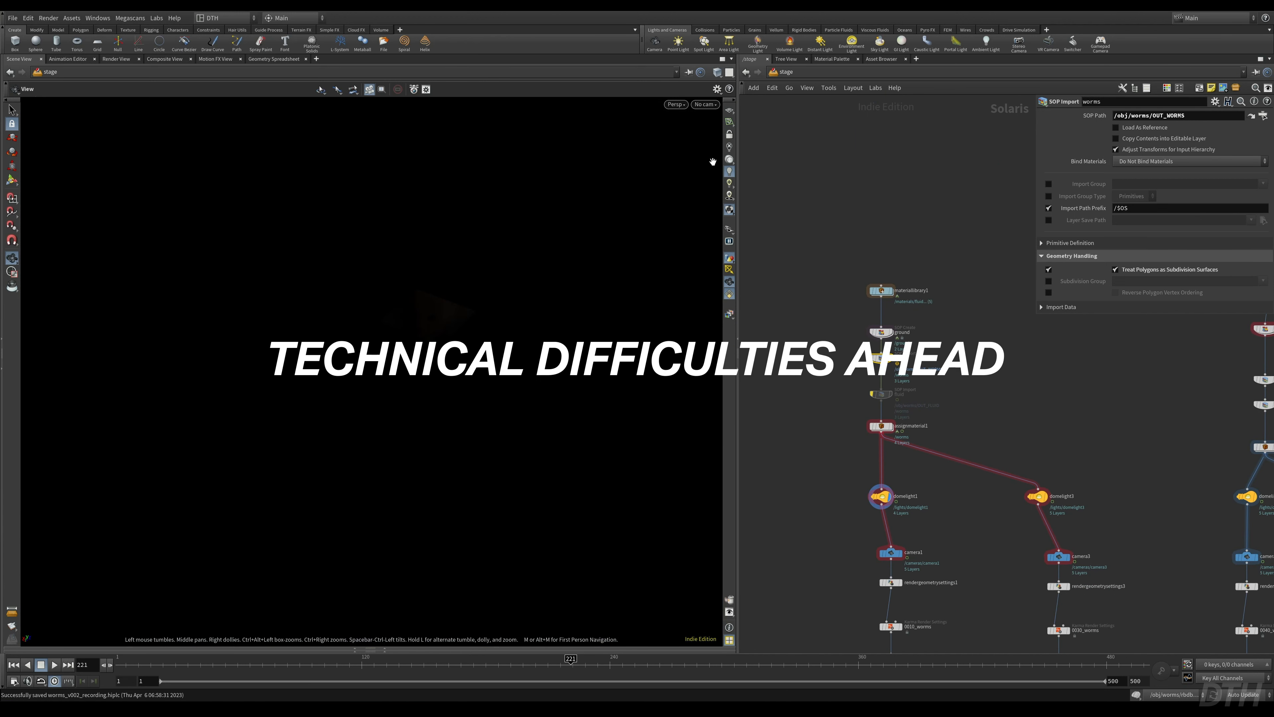
left_click(729, 210)
key("g")
right_click_drag(453, 360, 779, 302)
left_click_drag(409, 343, 547, 328)
key("w")
right_click_drag(544, 336, 656, 343)
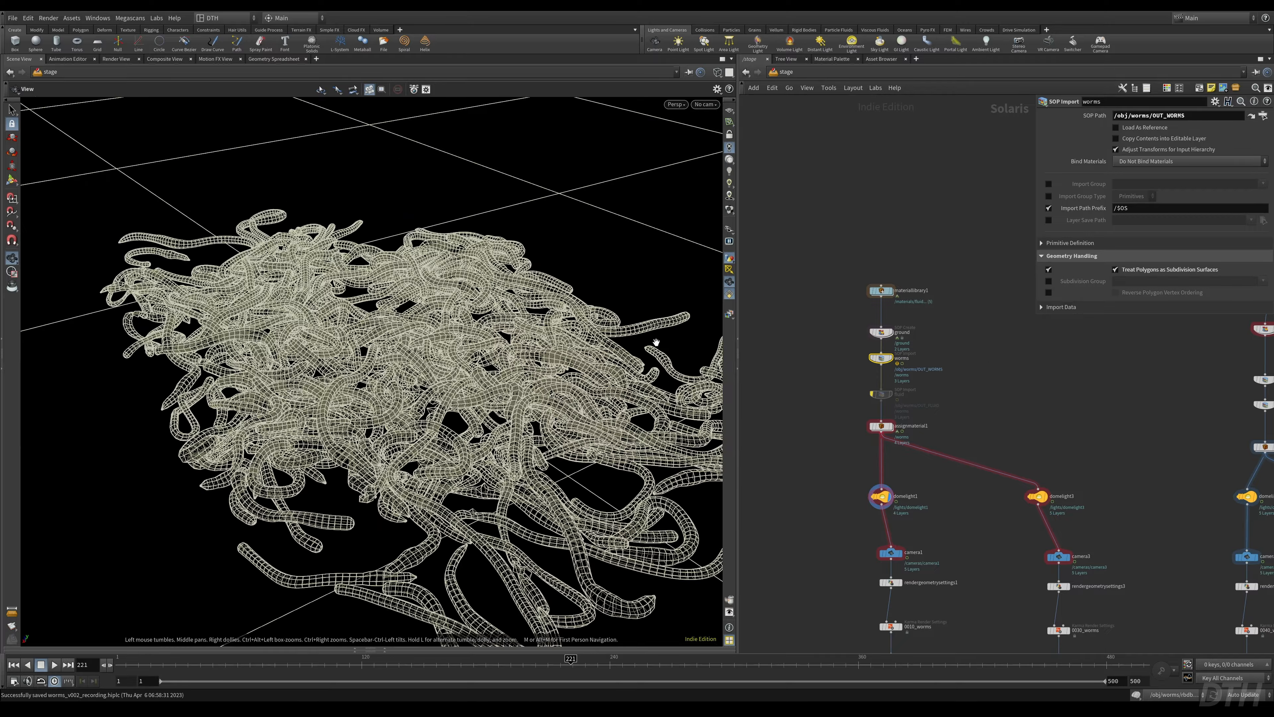
- Reframe the worm pile in the perspective view and switch the viewport renderer to Karma
key("w")
key("w")
left_click_drag(498, 370, 376, 374)
middle_click_drag(471, 375, 386, 330)
right_click_drag(346, 343, 434, 335)
right_click_drag(715, 137, 635, 182)
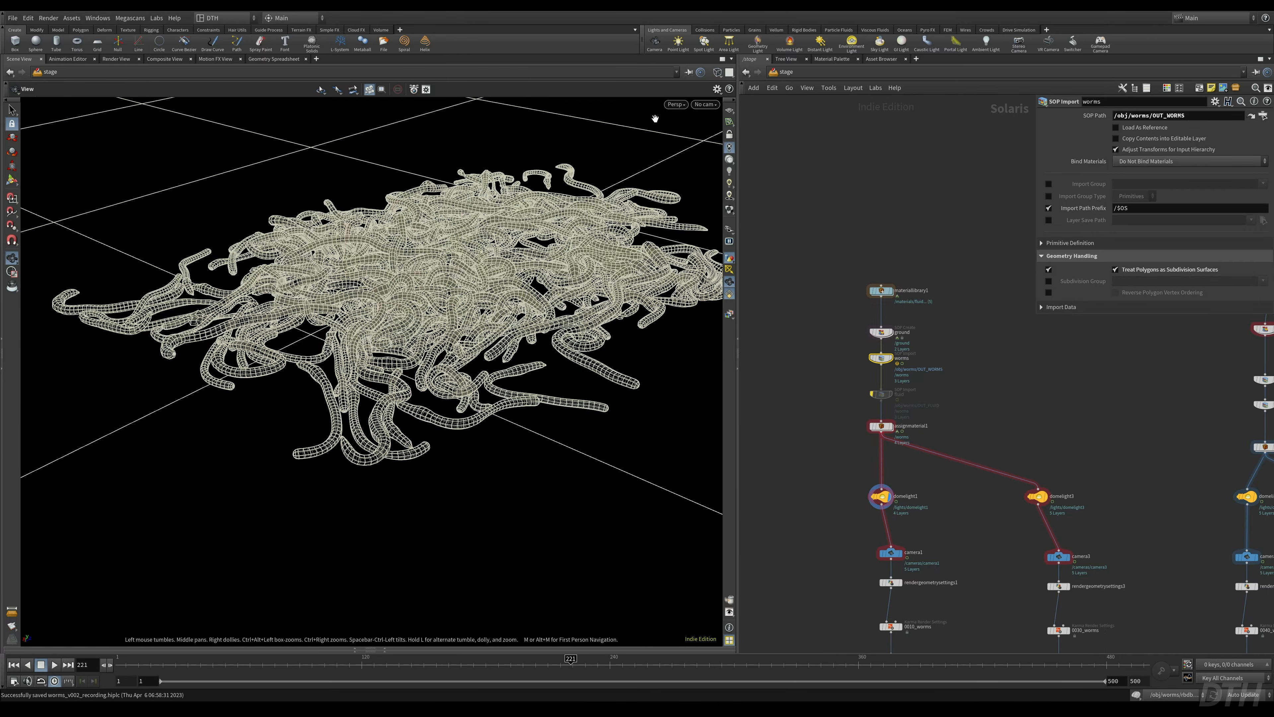
left_click(676, 104)
left_click(697, 156)
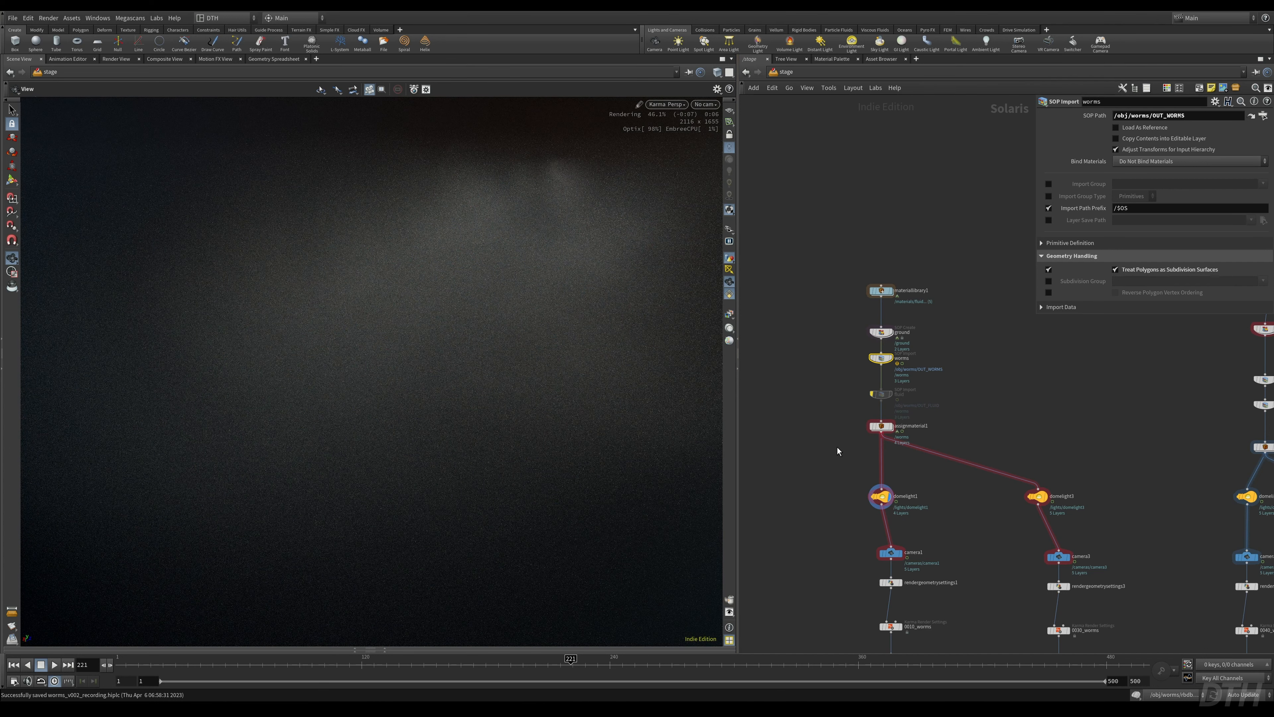
- Reframe the worm pile up close with the viewport in Houdini GL, and switch the renderer back to Karma
middle_click(877, 360)
left_click_drag(575, 269, 478, 276)
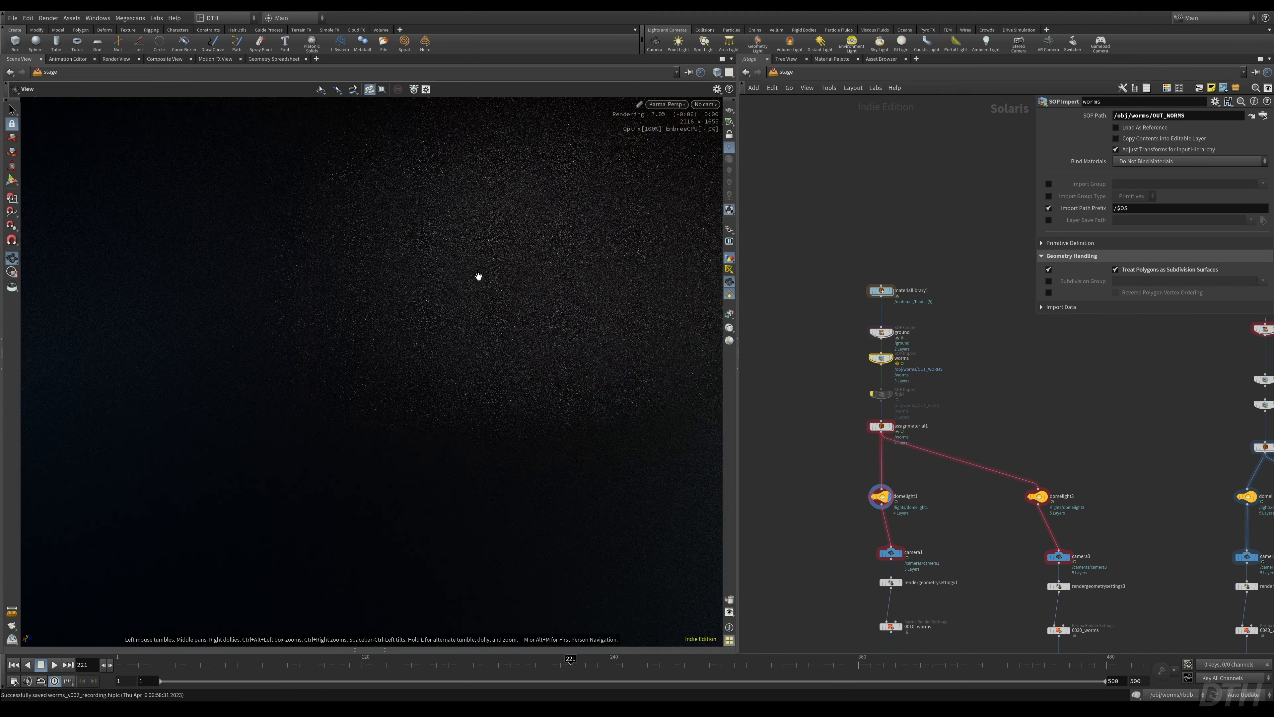
left_click_drag(625, 321, 636, 336)
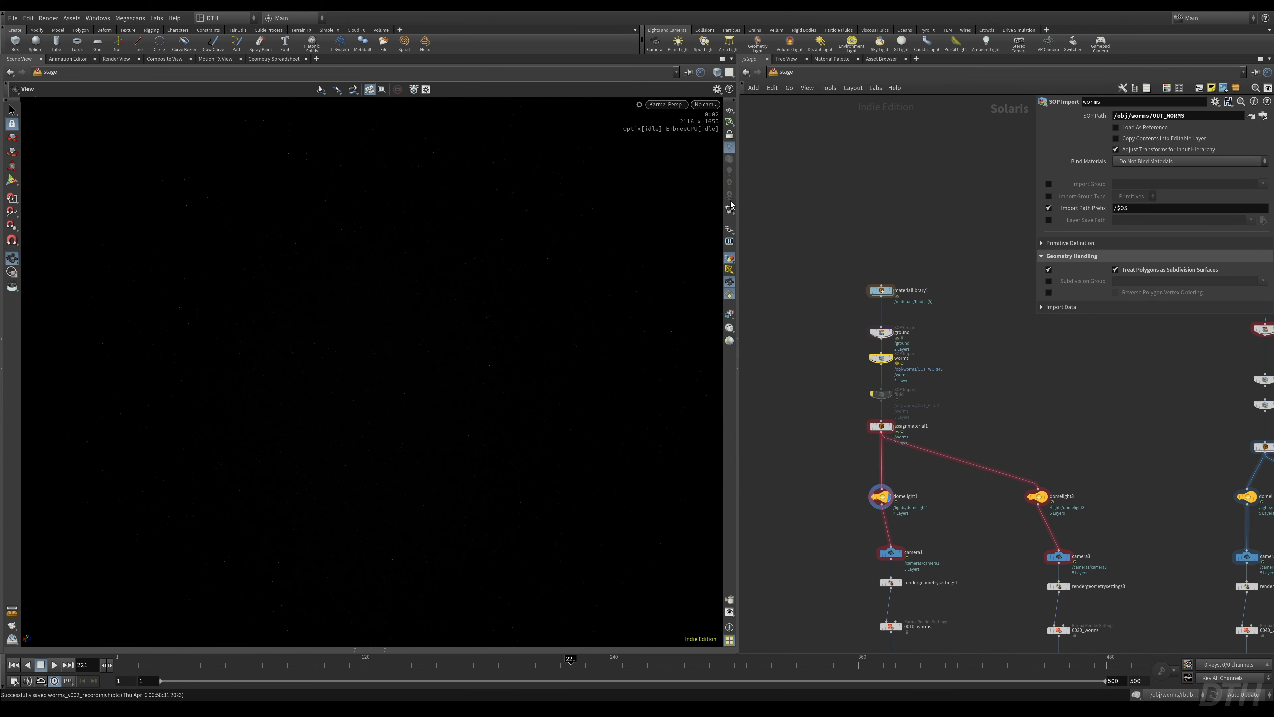
left_click(666, 104)
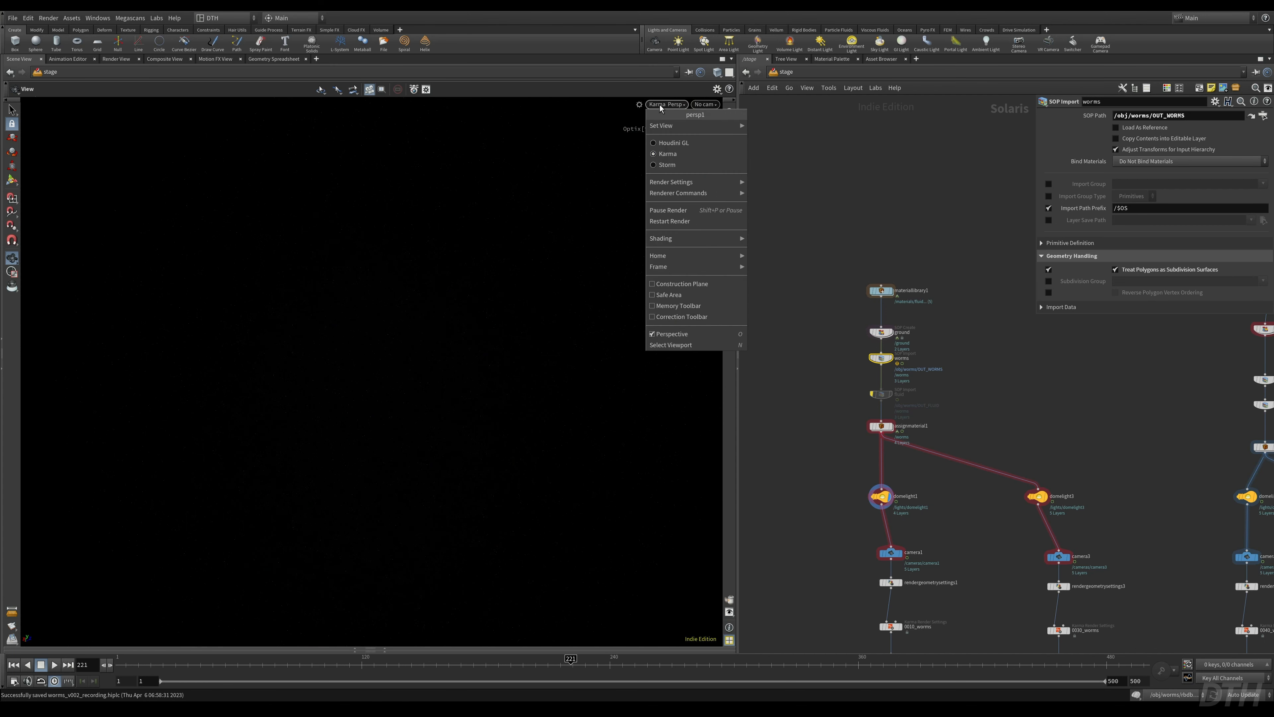
left_click(668, 144)
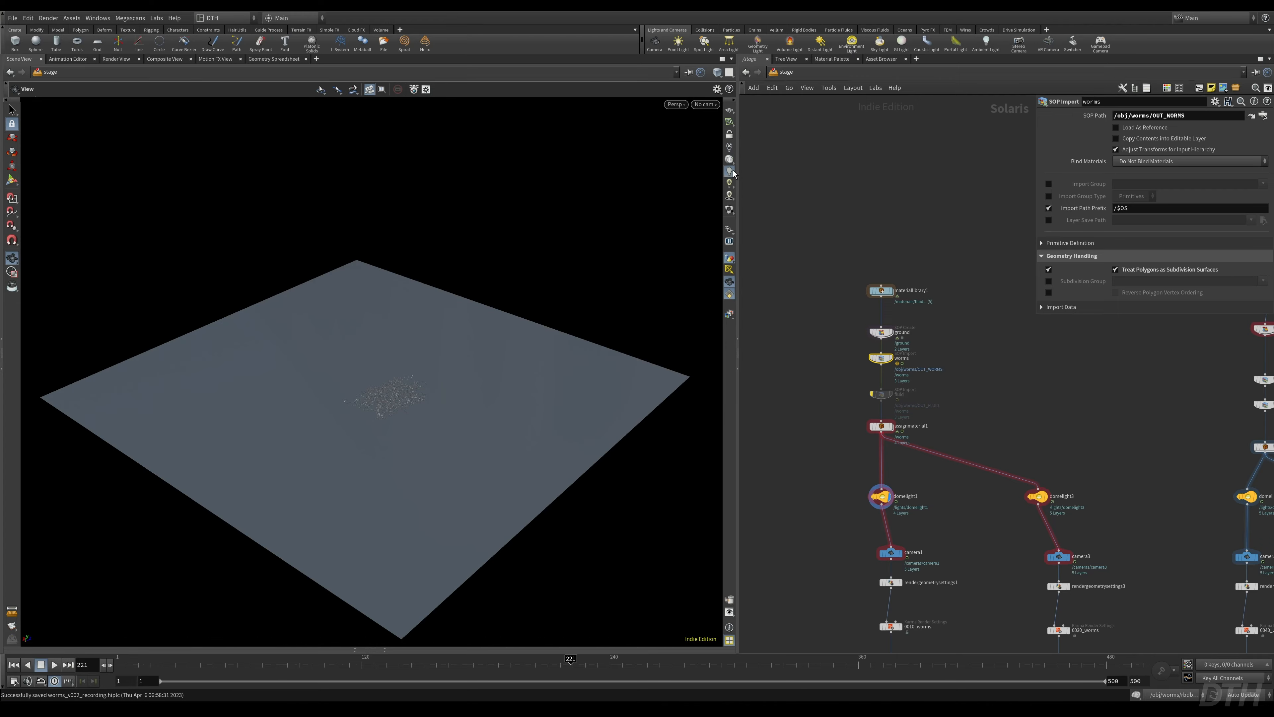
right_click_drag(392, 394, 799, 307)
middle_click_drag(497, 417, 490, 313)
left_click(676, 104)
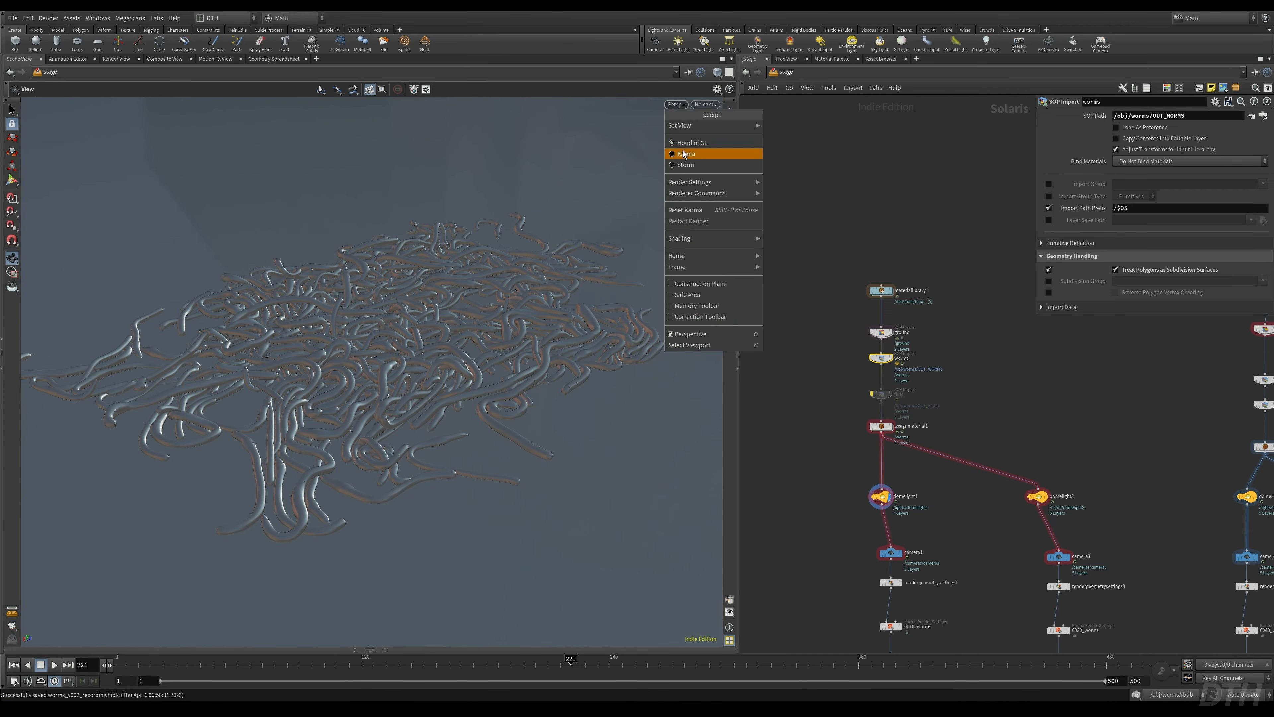
left_click(692, 149)
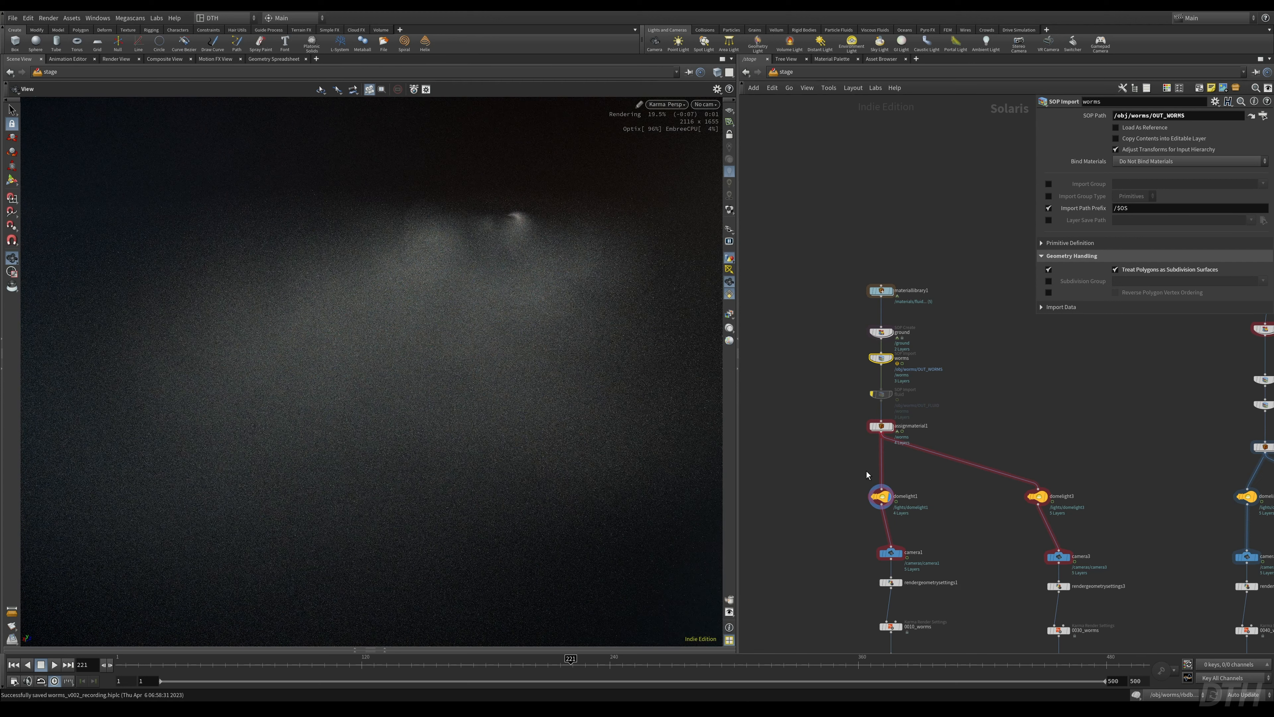
- Look through the materials in materiallibrary1 and the blast1 and OUT_WORMS nodes of the worms geometry network
middle_click_drag(990, 432, 963, 377)
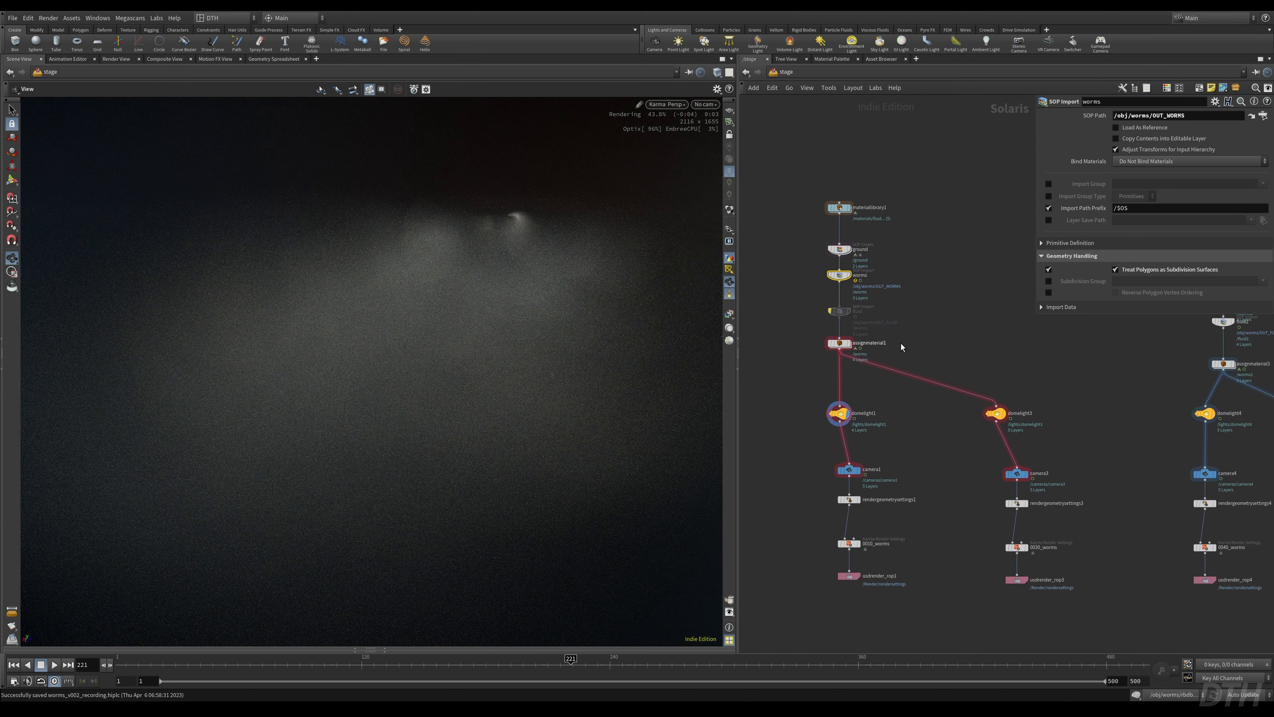
middle_click_drag(901, 348, 935, 375)
left_click(730, 210)
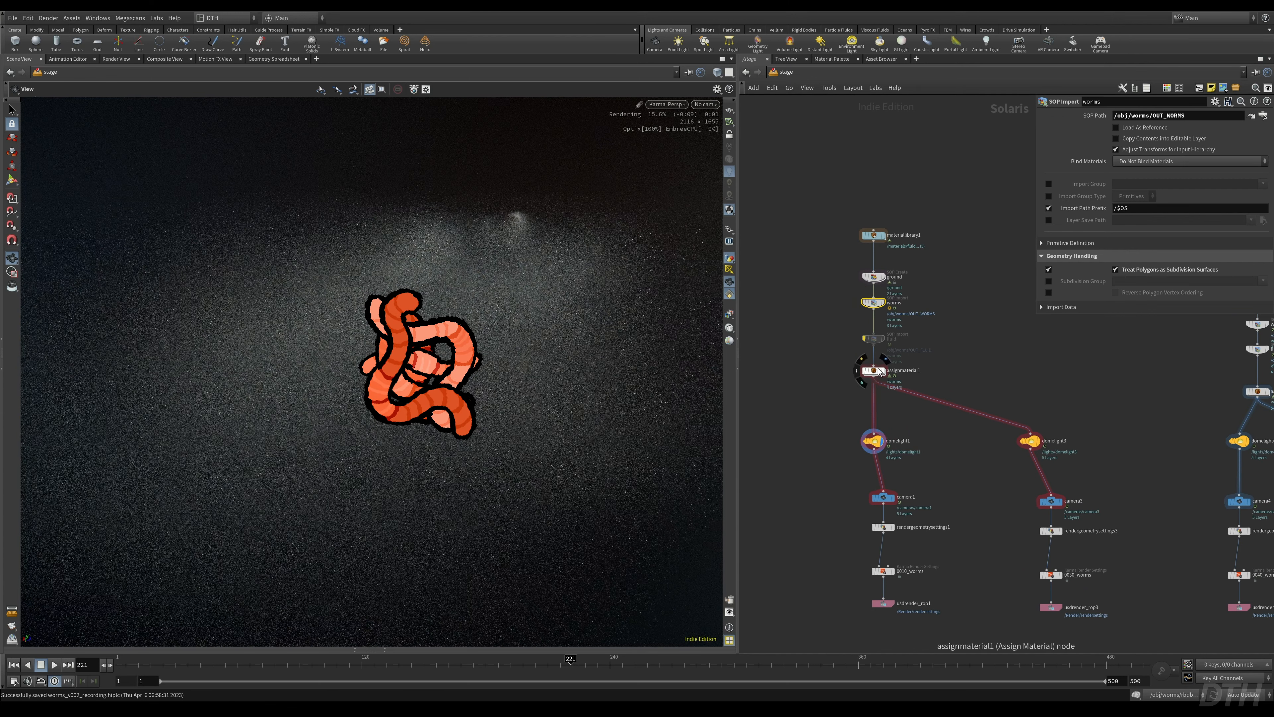
left_click(879, 236)
double_click(879, 236)
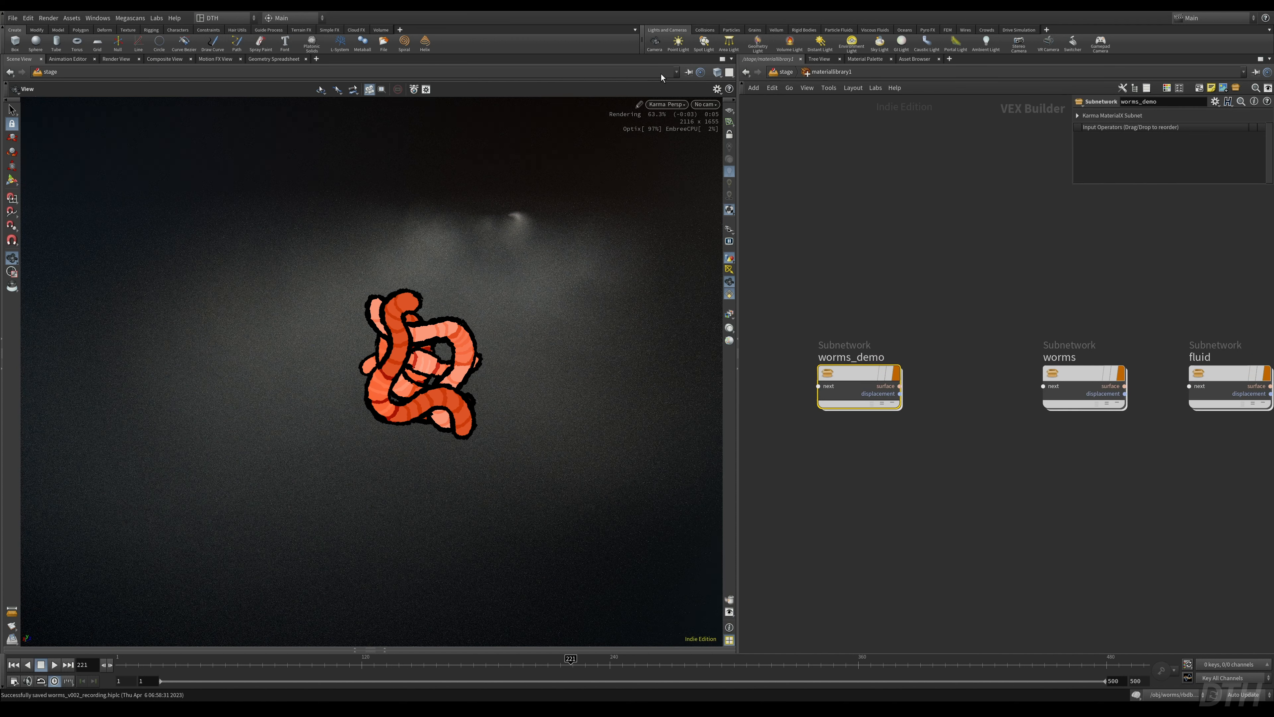
left_click(781, 74)
left_click(781, 74)
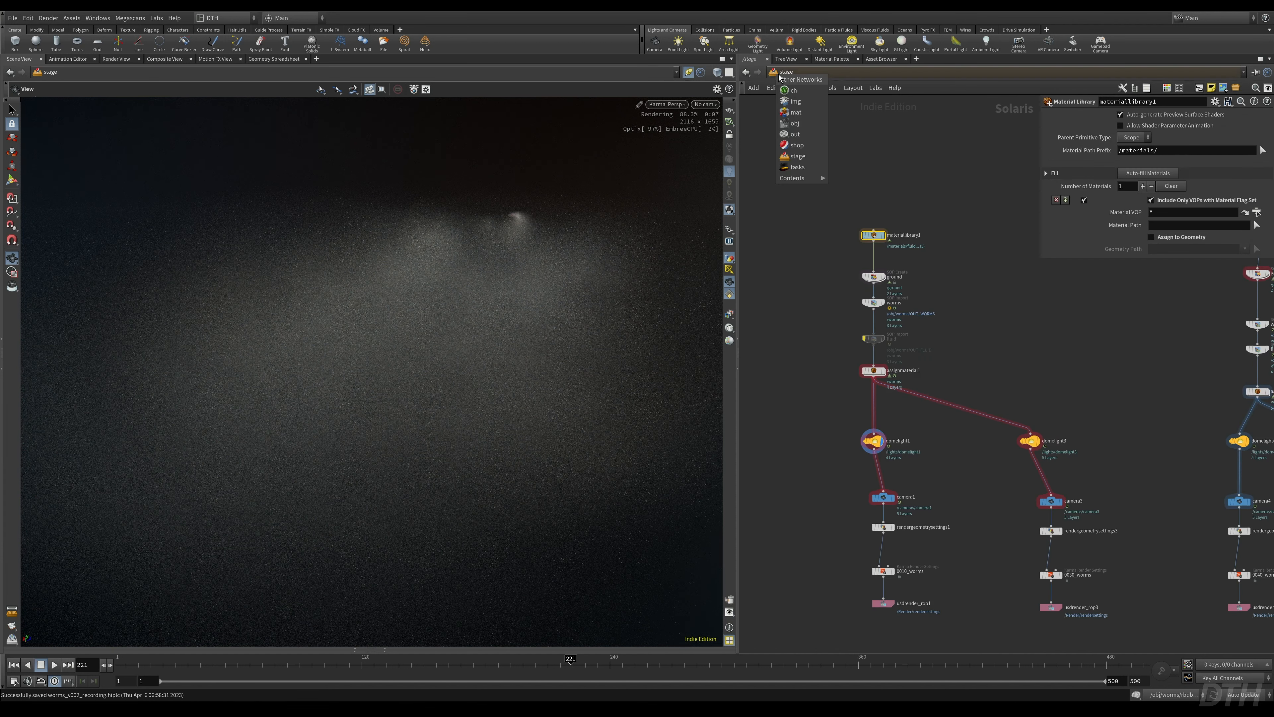
left_click(799, 127)
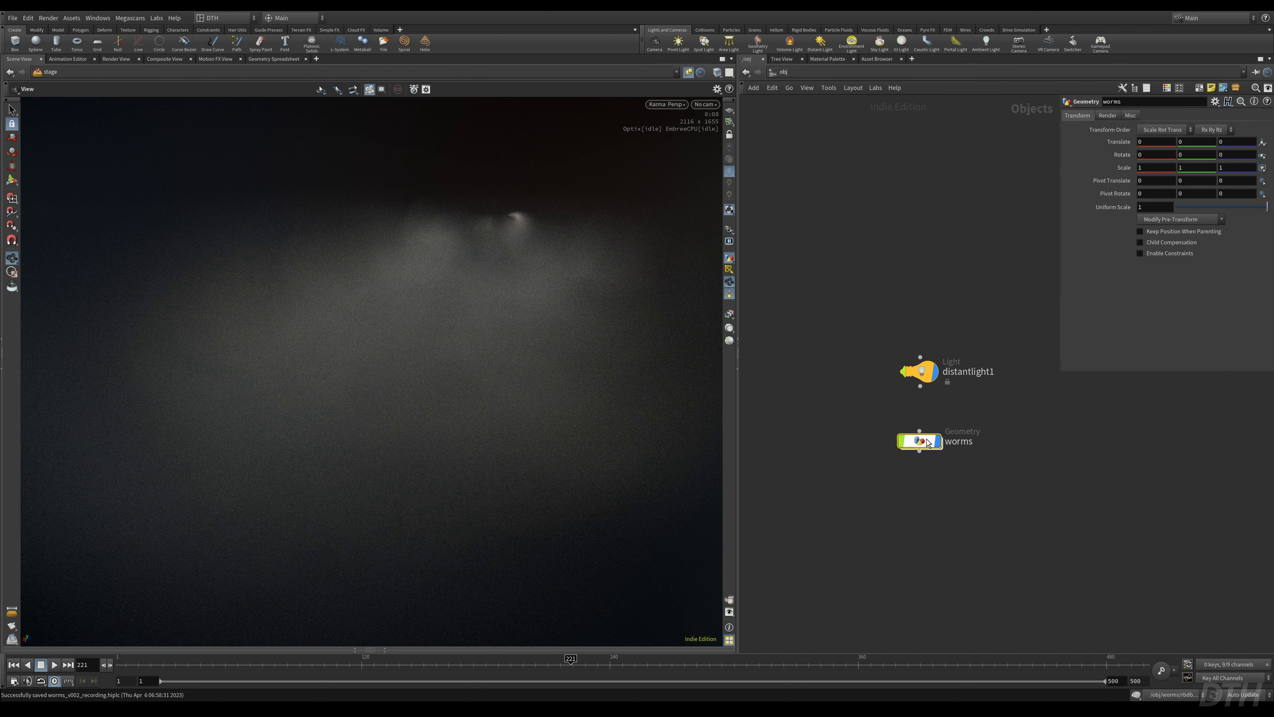
double_click(936, 444)
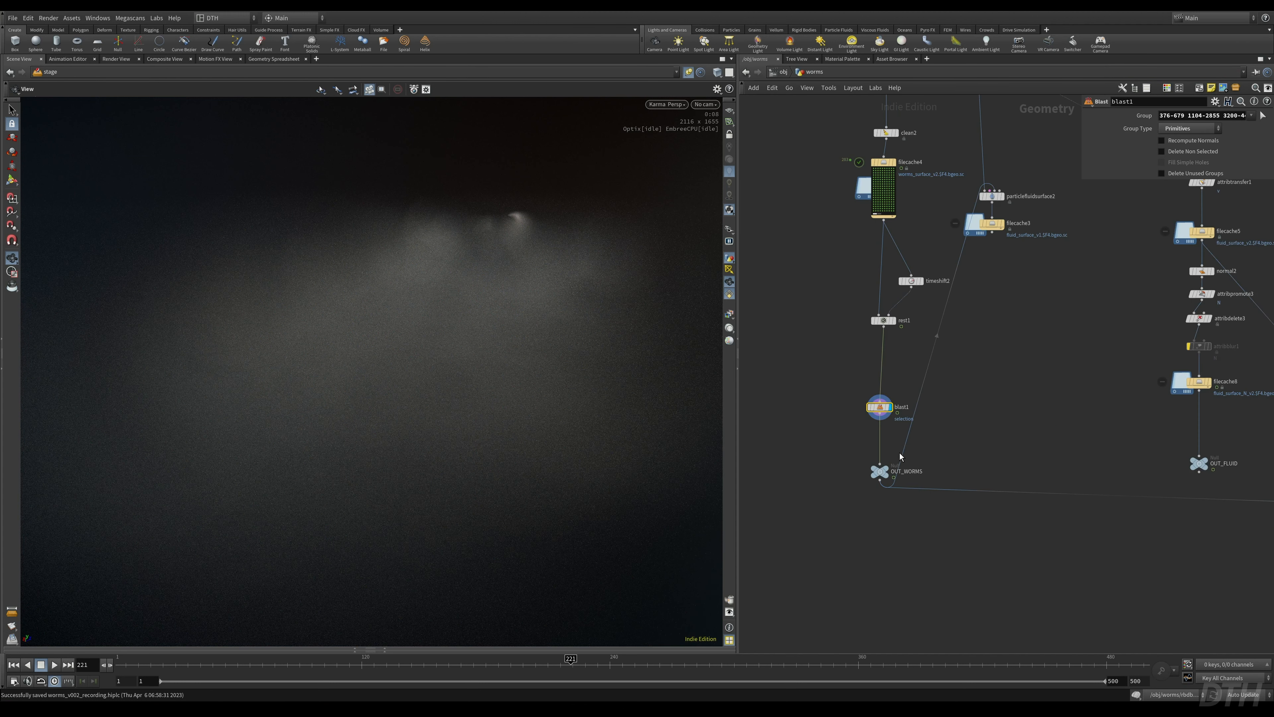
left_click_drag(840, 452, 920, 510)
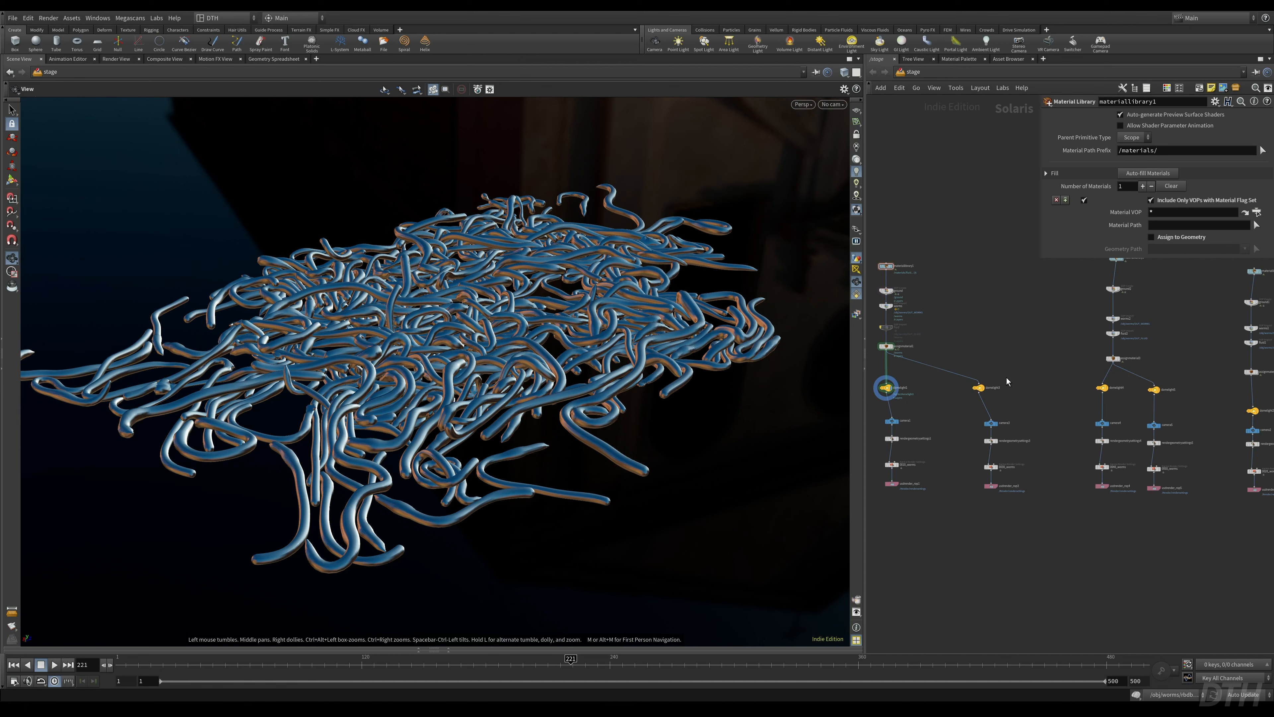
- Inside the worms_demo material, connect the color ramp's output to the base_color input of mtlxstandard_surface1
middle_click_drag(976, 514, 1060, 524)
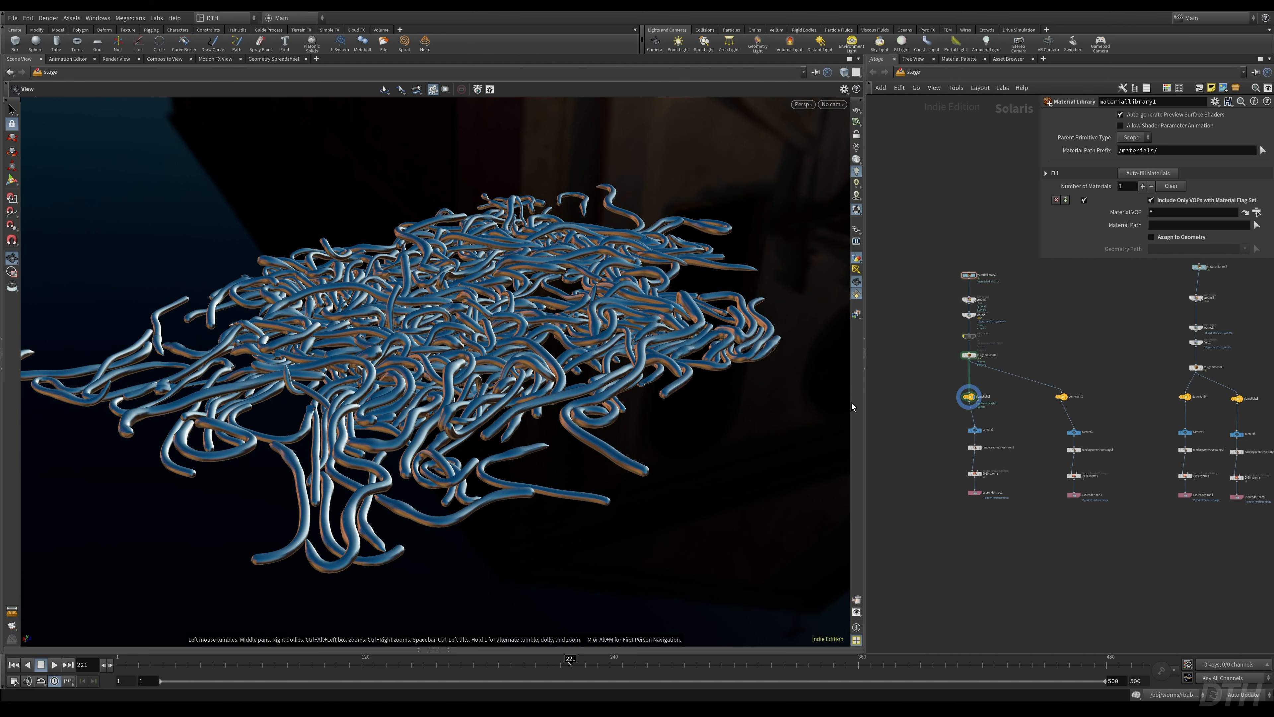
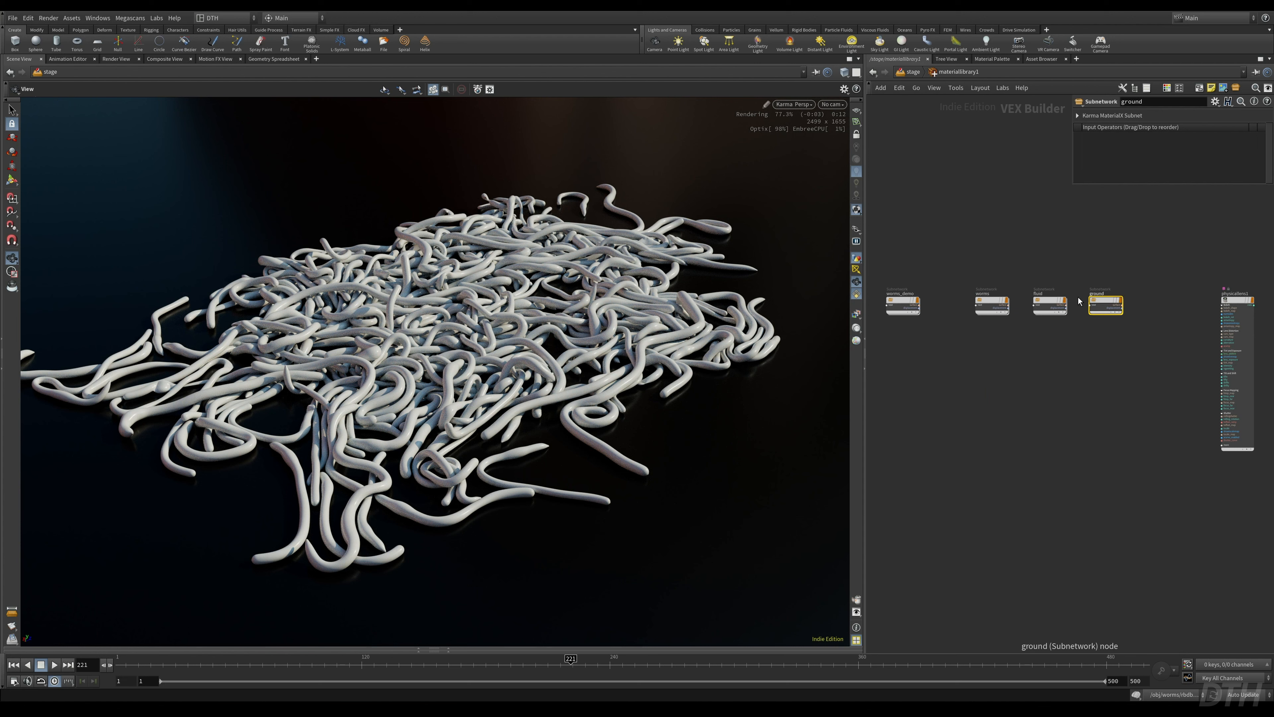
double_click(901, 303)
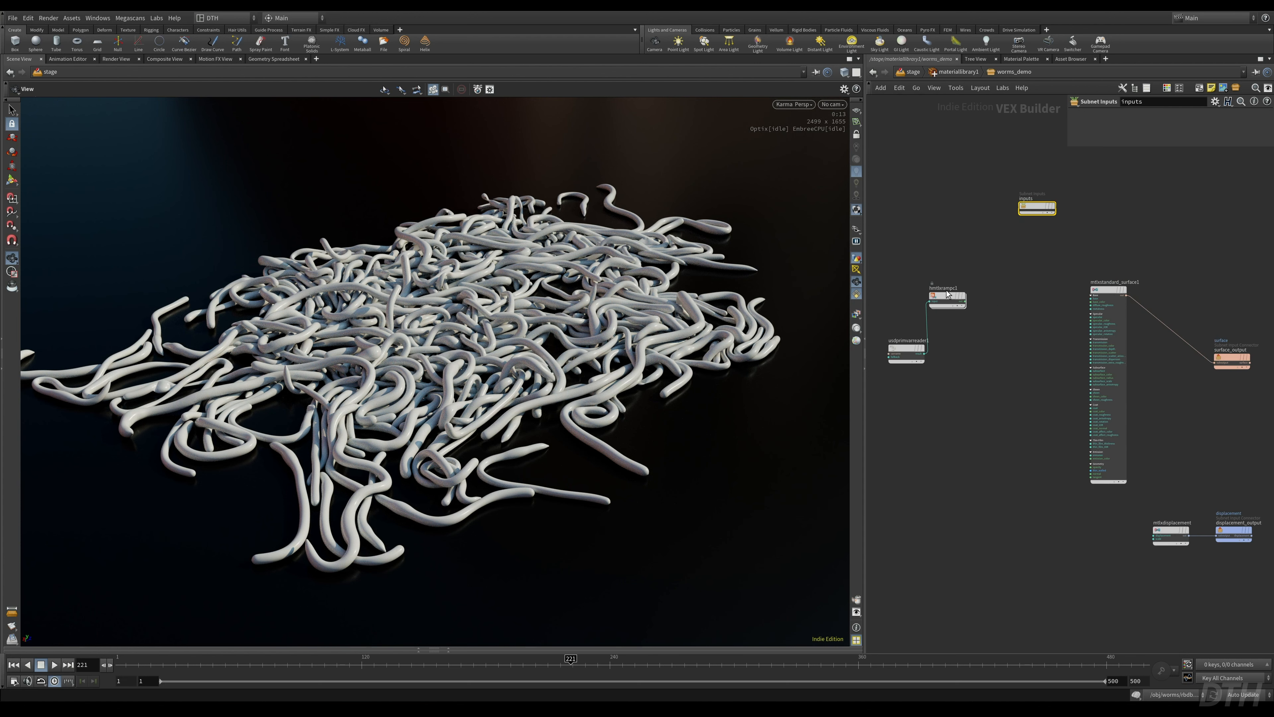
left_click(966, 302)
scroll(1036, 300, "up", 2)
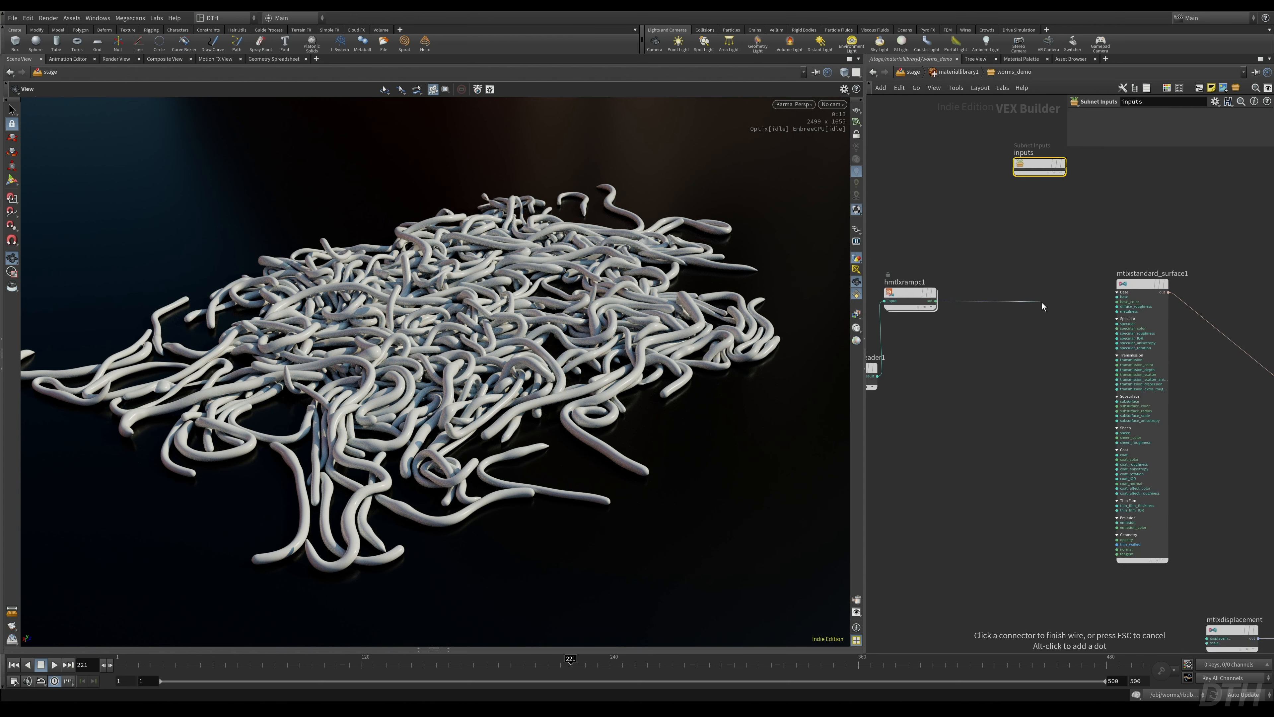
left_click(1120, 302)
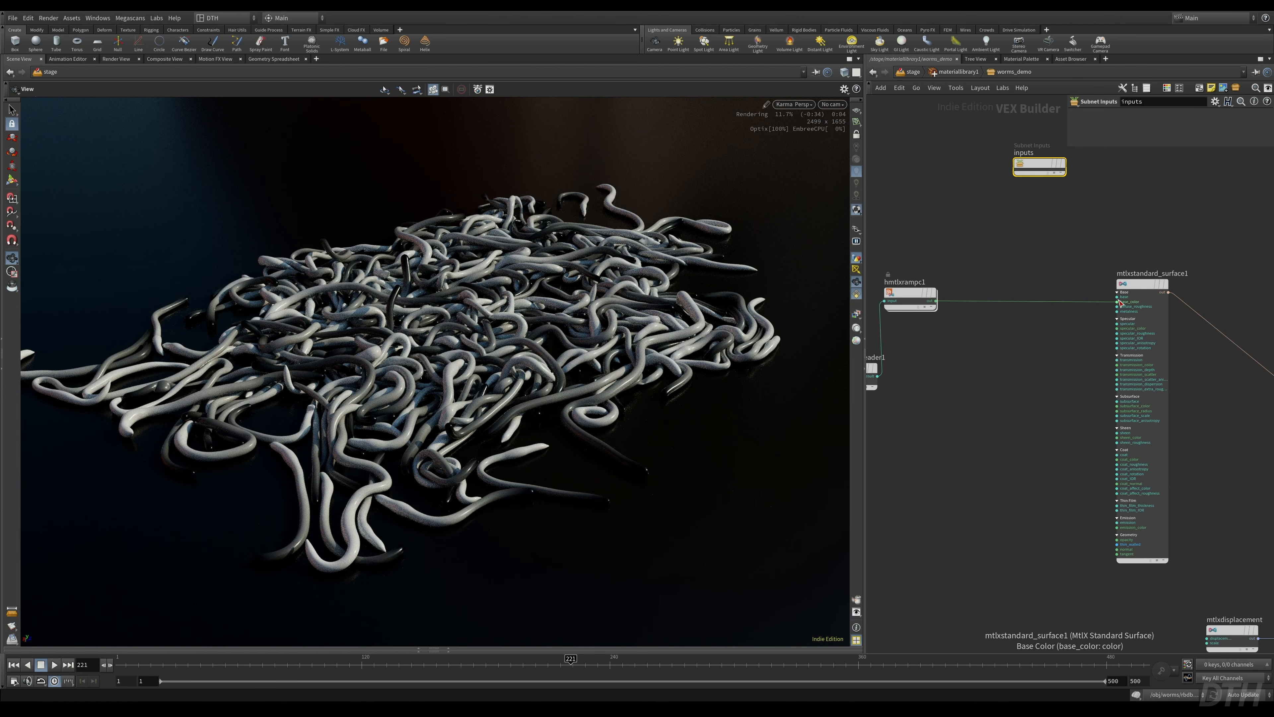
- Align usdprimvarreader1 with the color ramp and set the ramp's first point to a muted red (0.429, 0.1308, 0.1308)
middle_click_drag(934, 528, 1104, 530)
left_click_drag(1021, 354, 946, 290)
left_click(1086, 301)
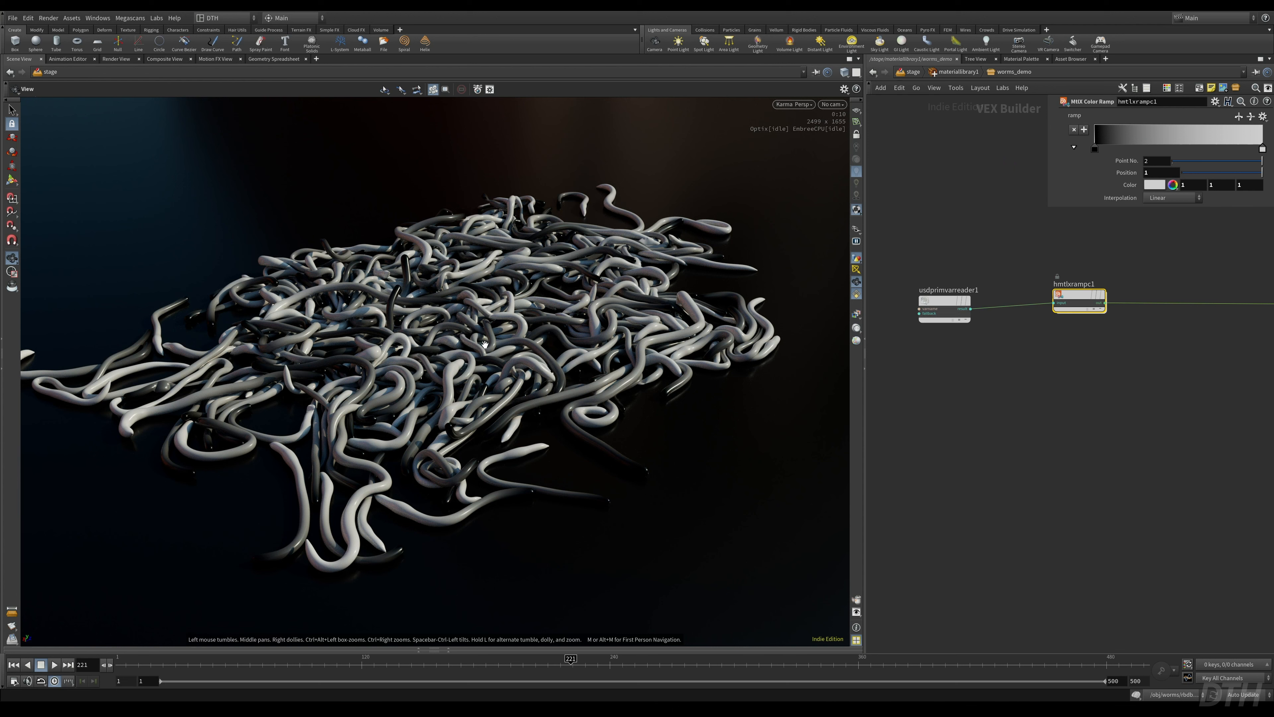
middle_click_drag(1081, 354, 1062, 401)
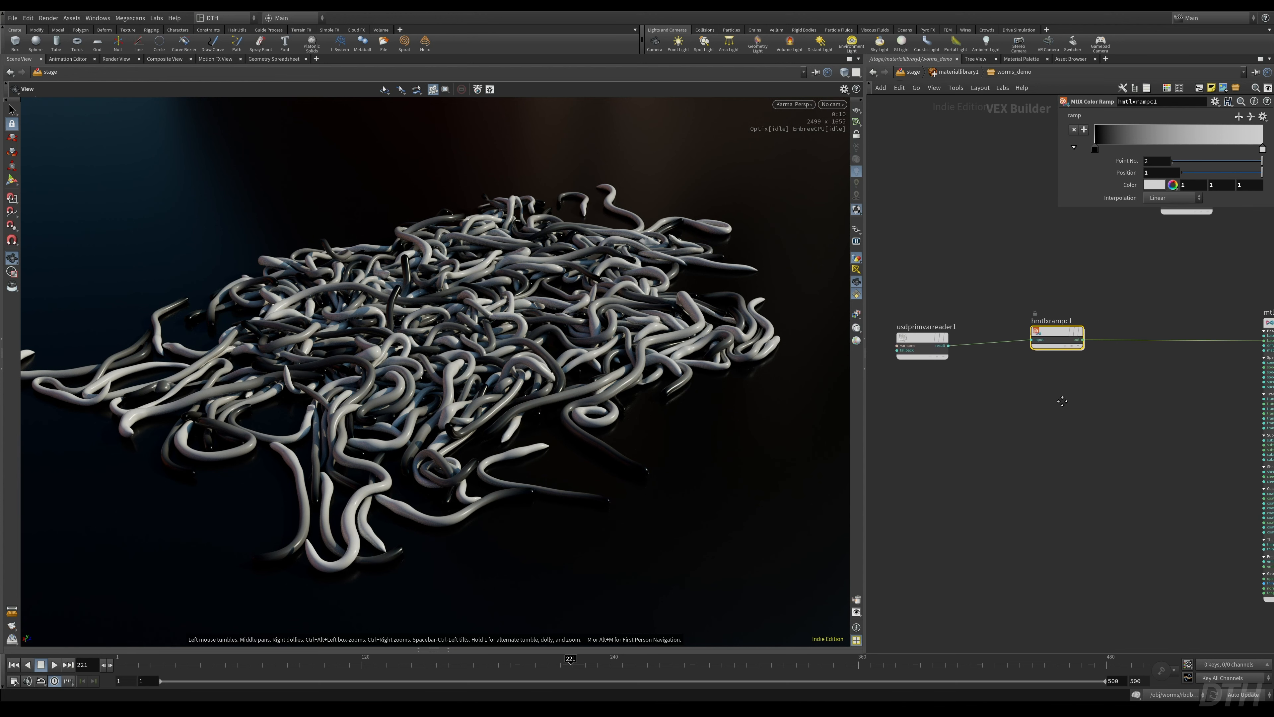
left_click(1096, 150)
left_click(1152, 186)
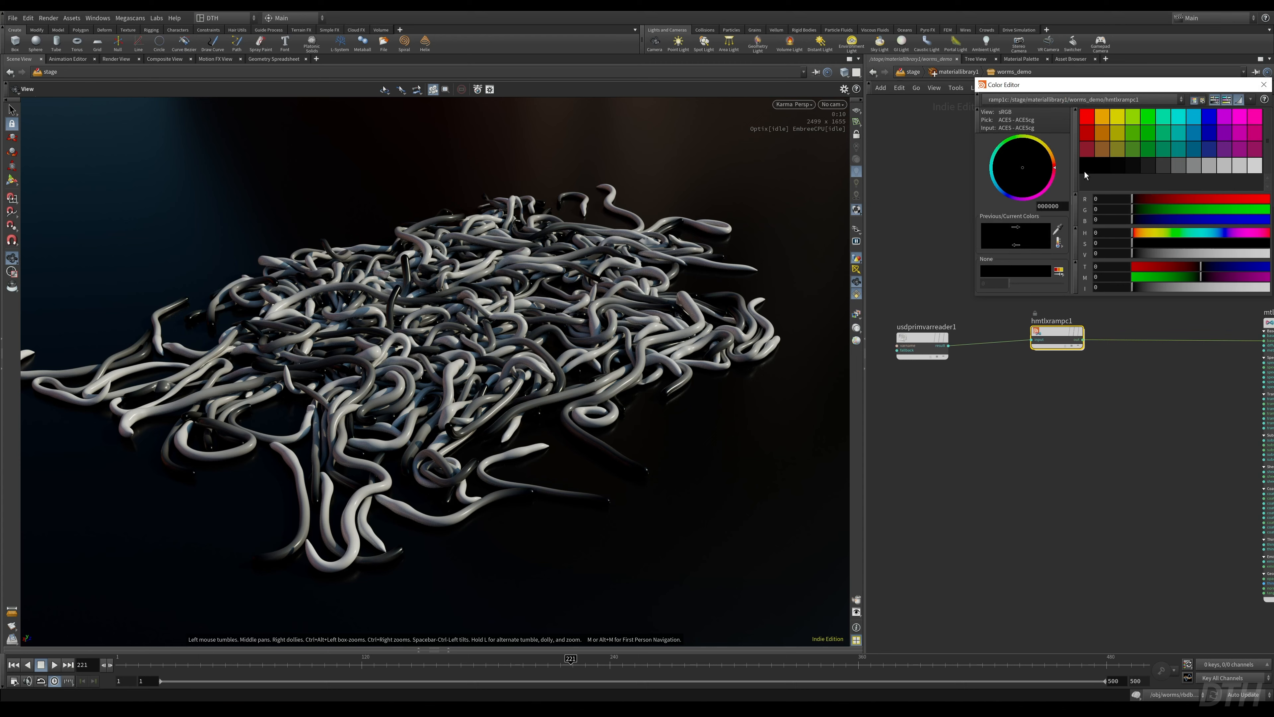
left_click(1092, 117)
left_click(1220, 244)
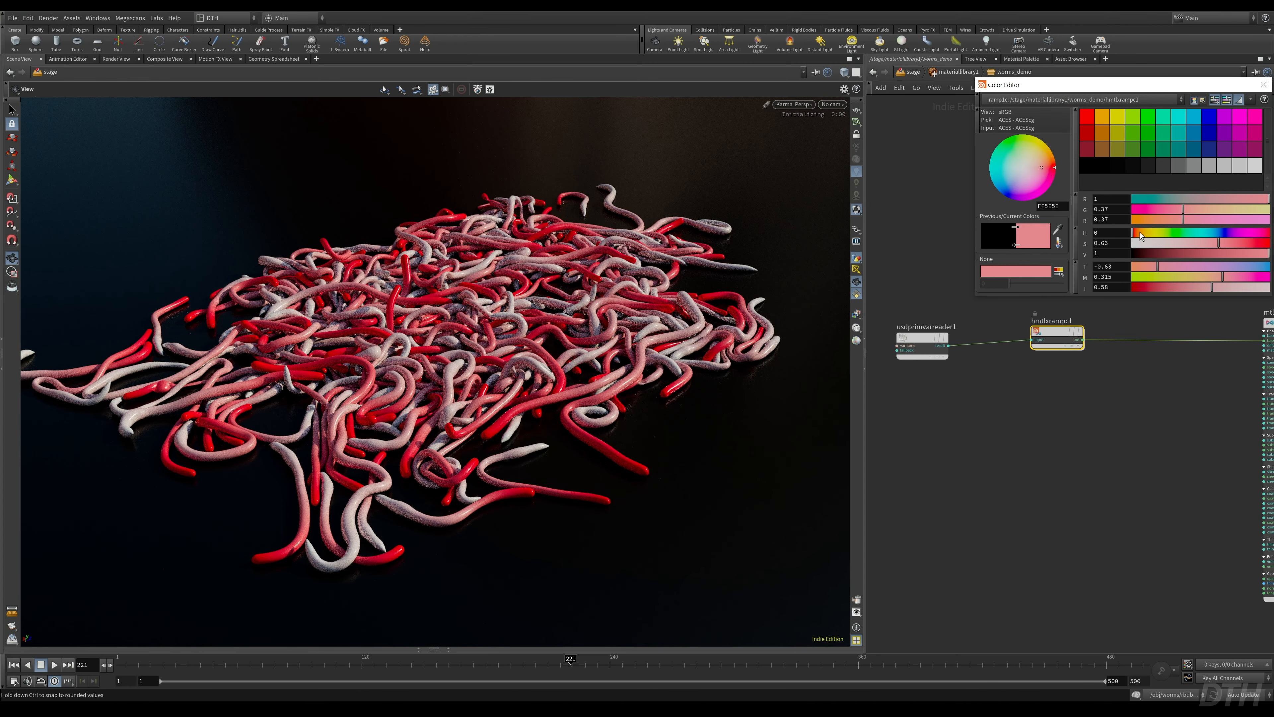
left_click_drag(1230, 242, 1193, 253)
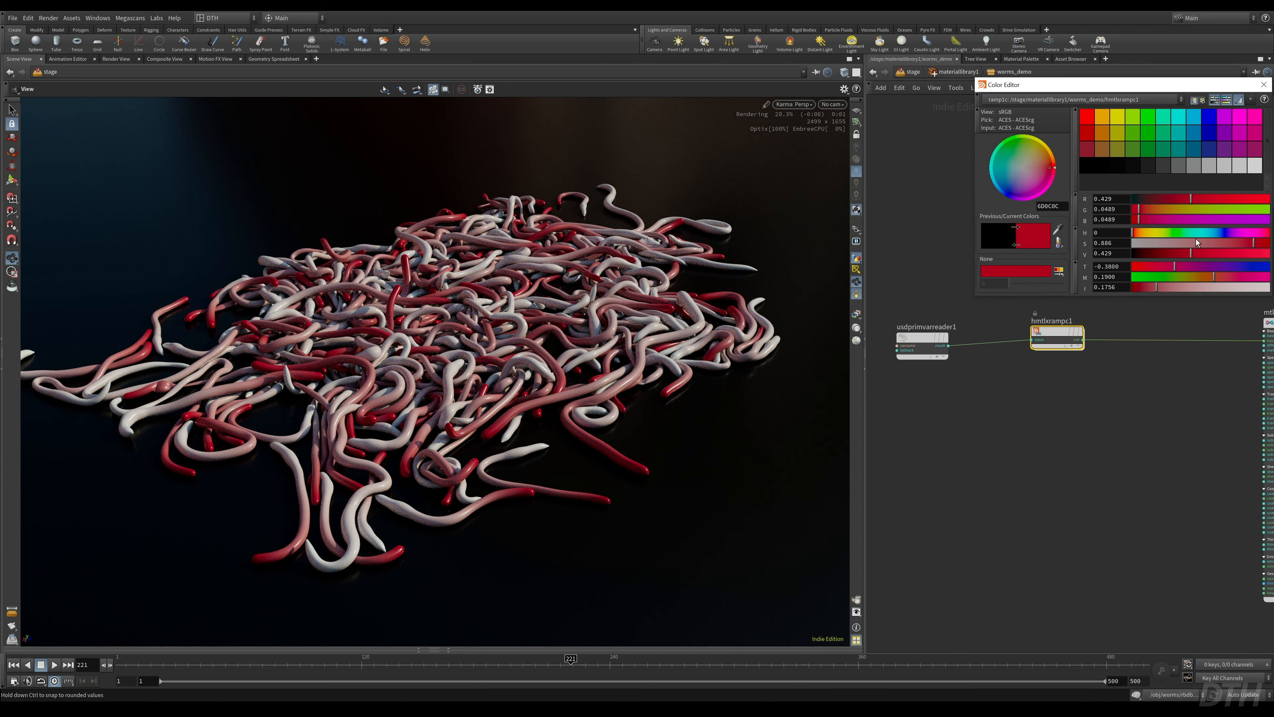
left_click(1228, 243)
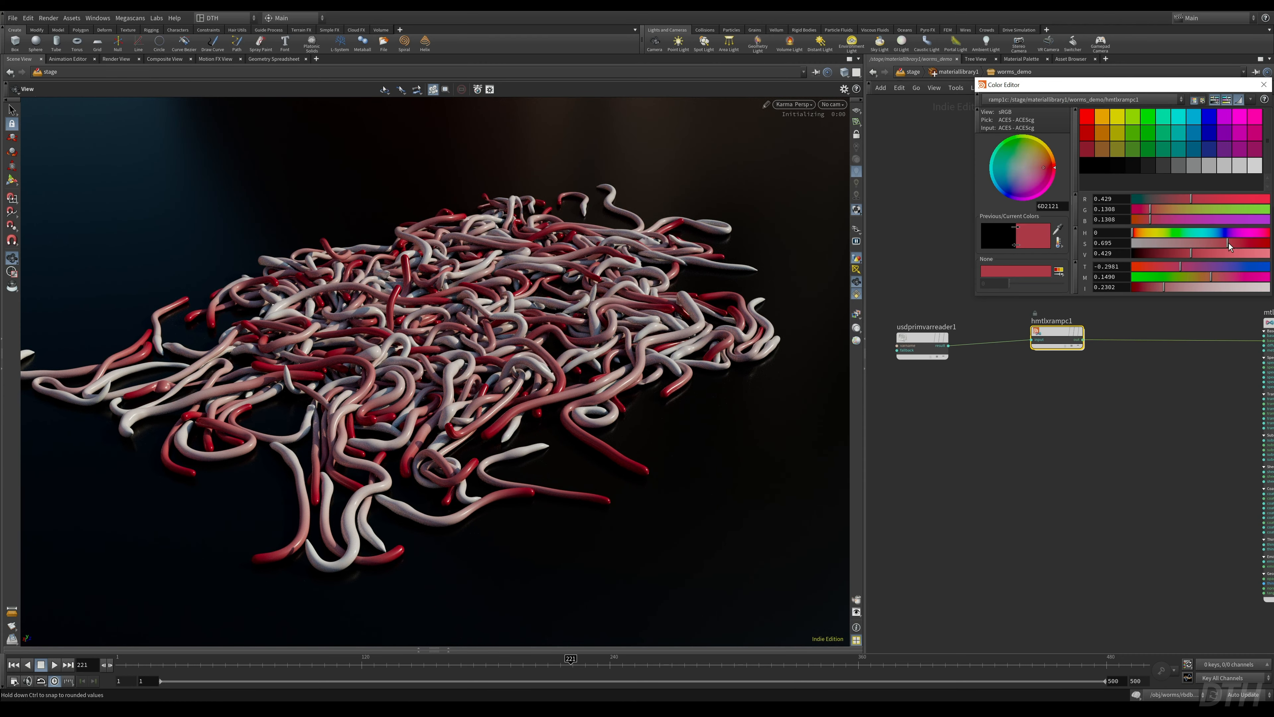
left_click(1264, 85)
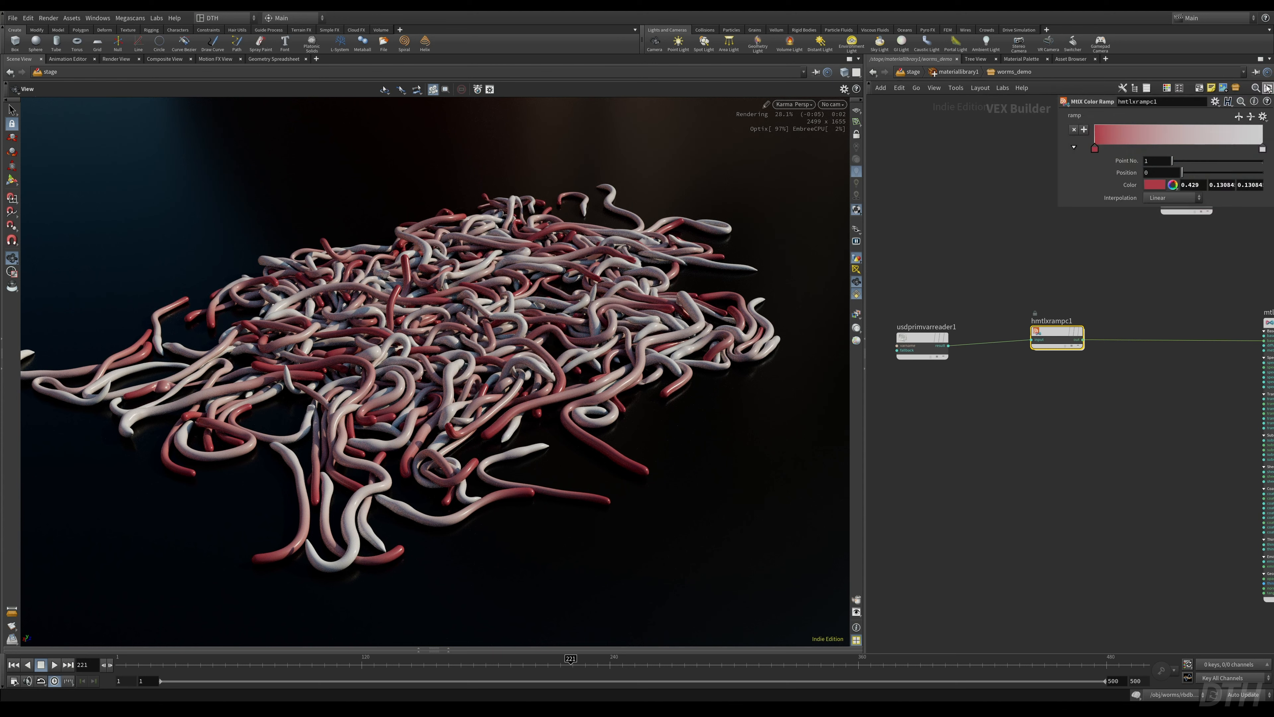
- Set the color ramp's last point to a dark orange (0.361, 0.1805, 0)
left_click(1263, 149)
left_click(1153, 186)
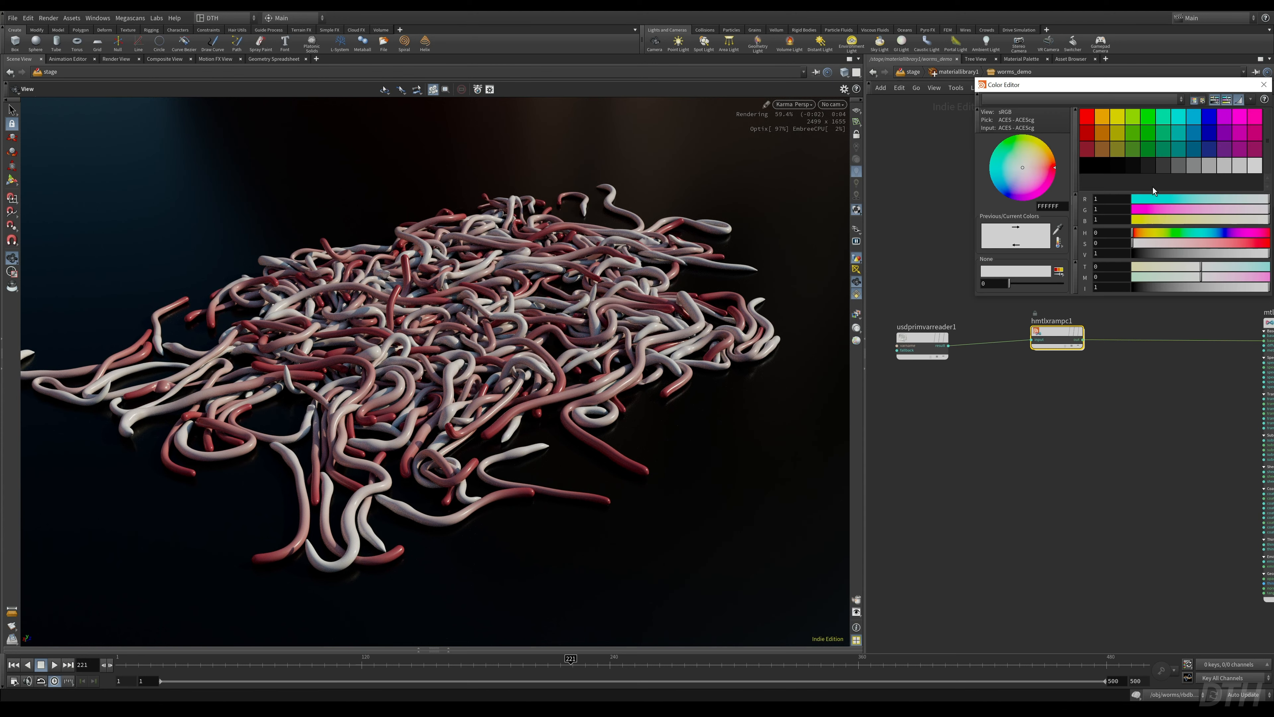
left_click(1100, 121)
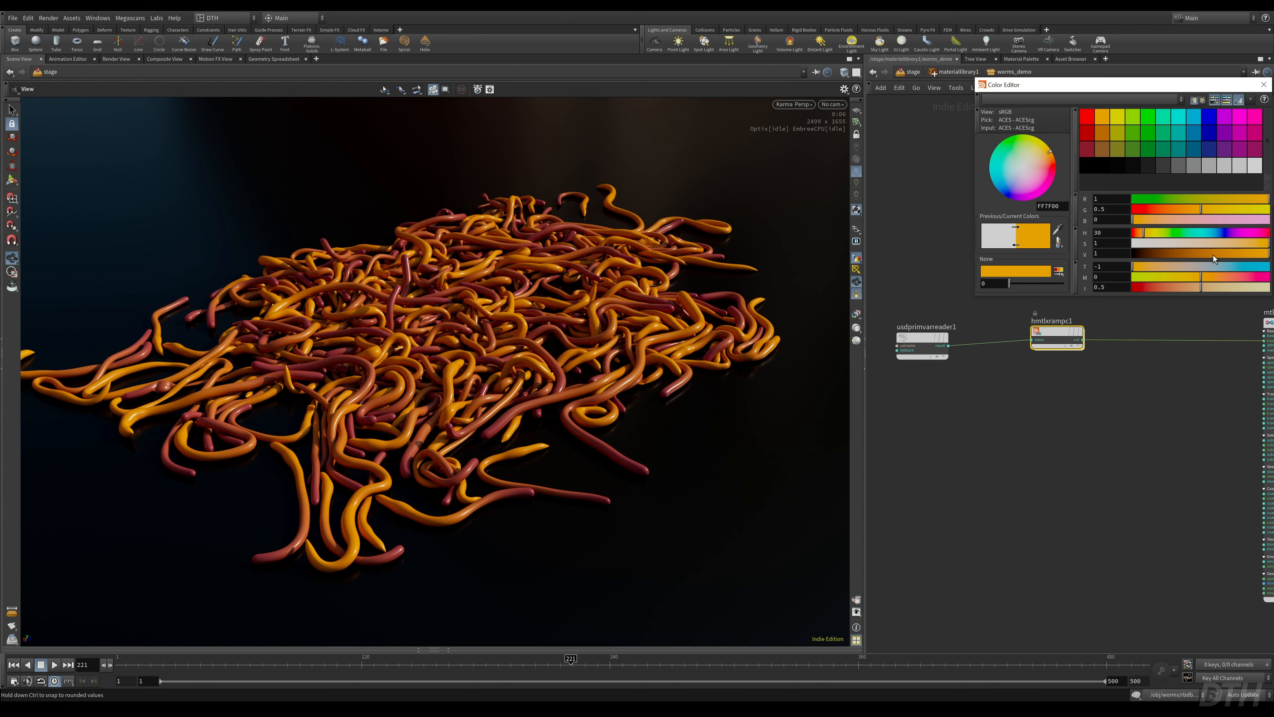
left_click(1230, 255)
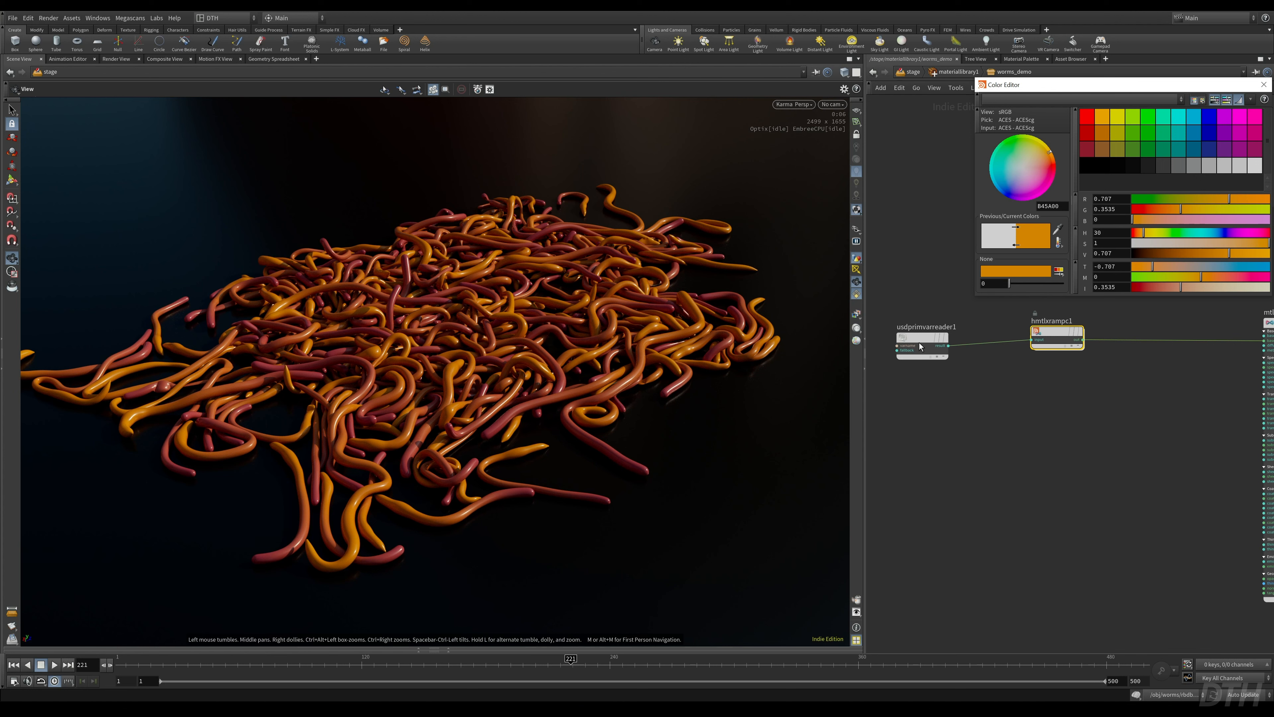
mouse_move(920, 340)
left_click_drag(1054, 84, 909, 77)
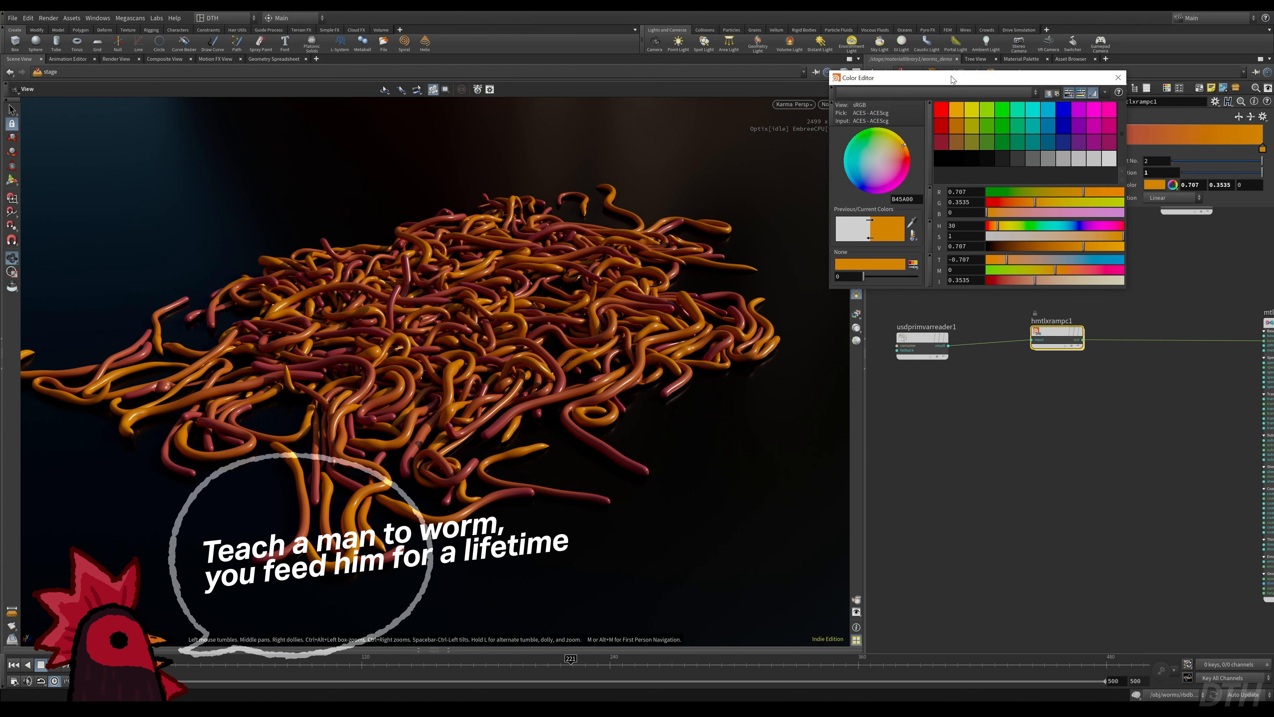
left_click(1039, 247)
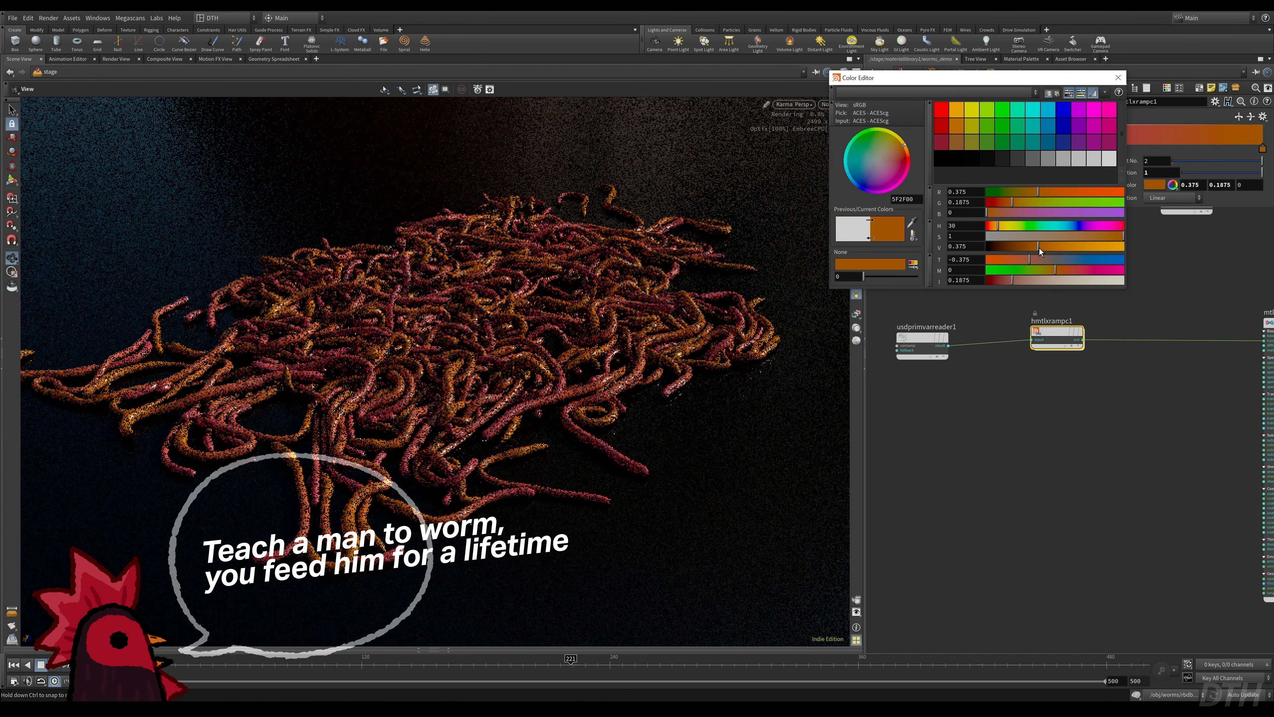
left_click_drag(1039, 248, 1038, 249)
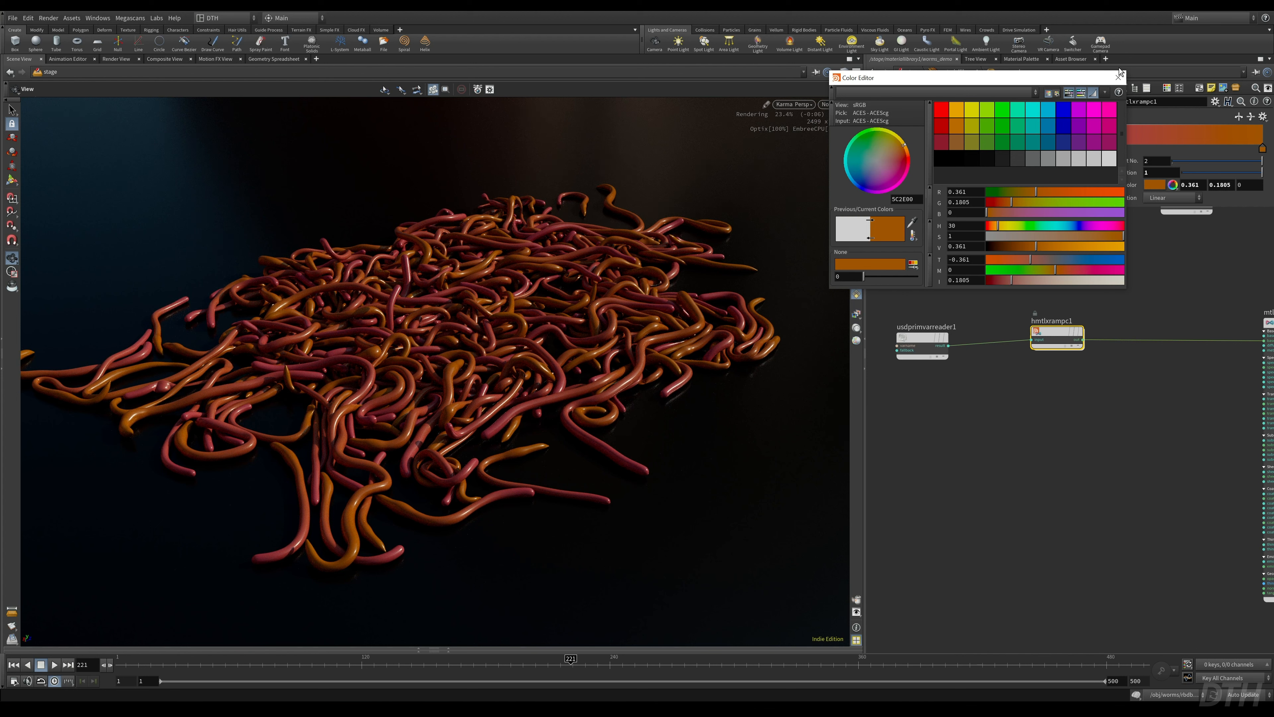
left_click(1118, 79)
- Move hmtlxrampc1 closer to usdprimvarreader1 and add two points near the ramp's orange end, the inner one at about 0.743
left_click_drag(1049, 329, 1000, 340)
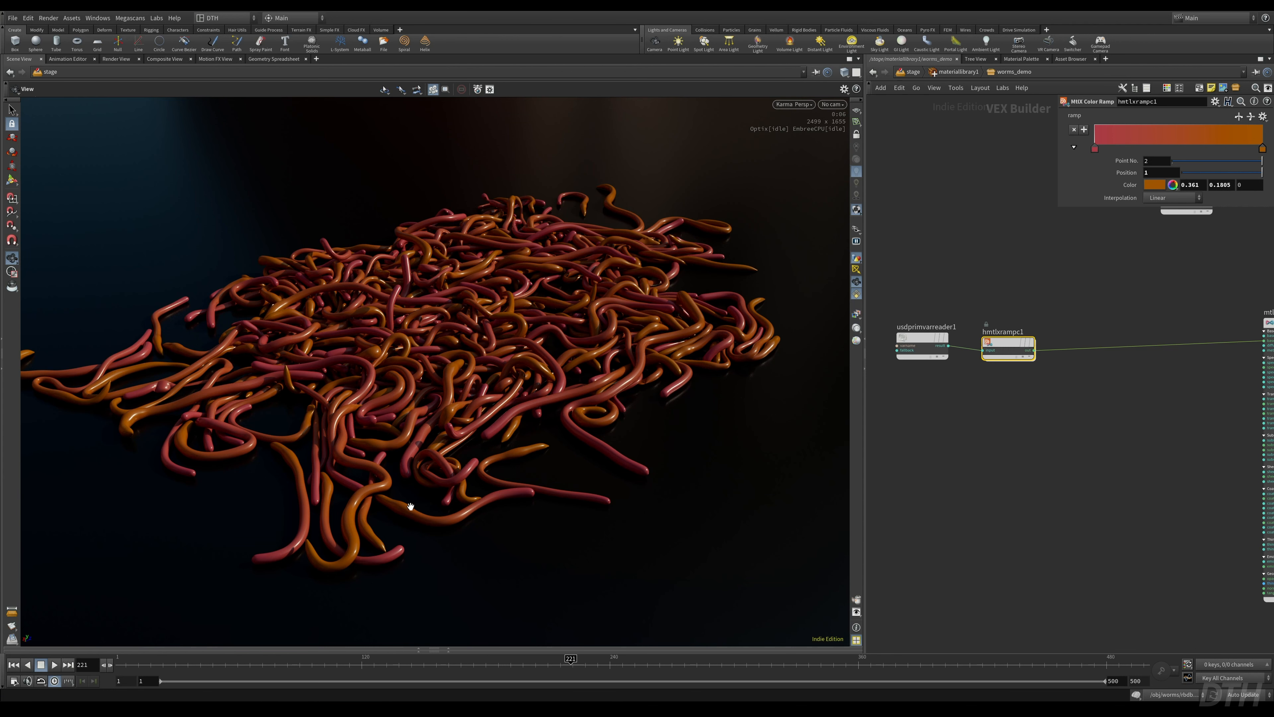
left_click(1244, 147)
left_click(1222, 146)
left_click_drag(1221, 146, 1218, 147)
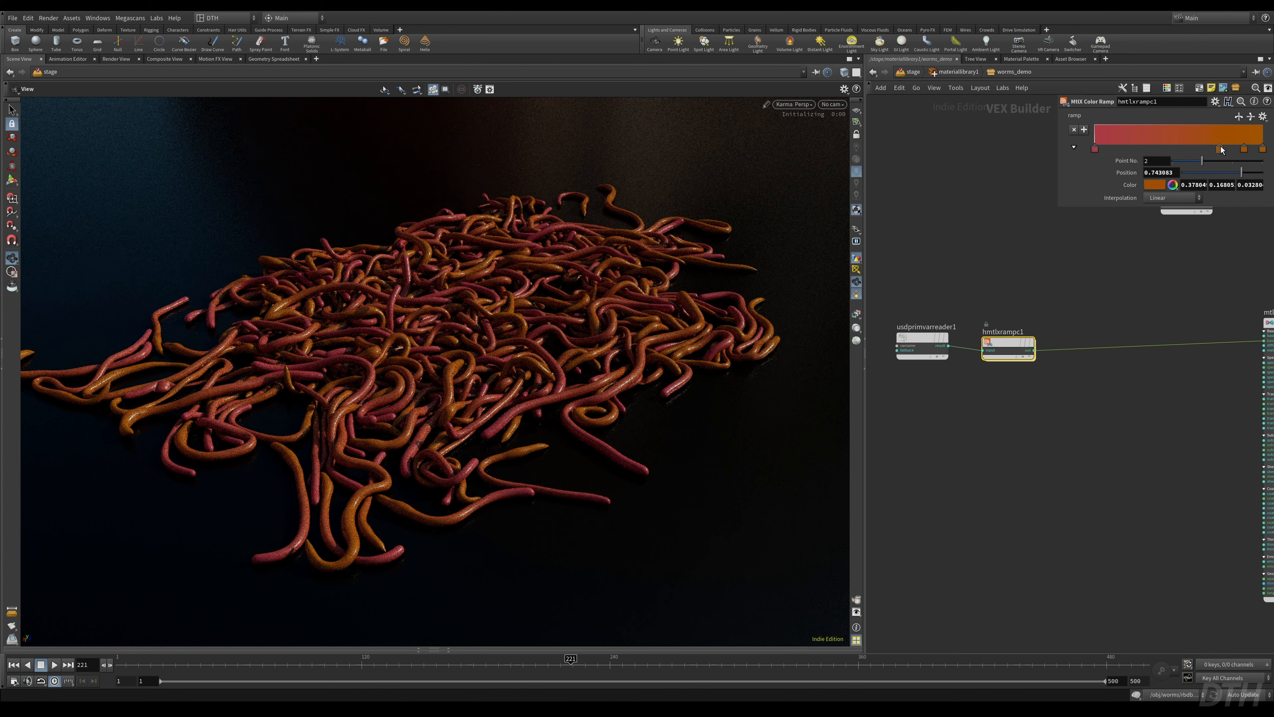
- Add a color ramp point at about 0.796 and desaturate its orange to a saturation of about 0.576
left_click(1229, 148)
left_click(1155, 185)
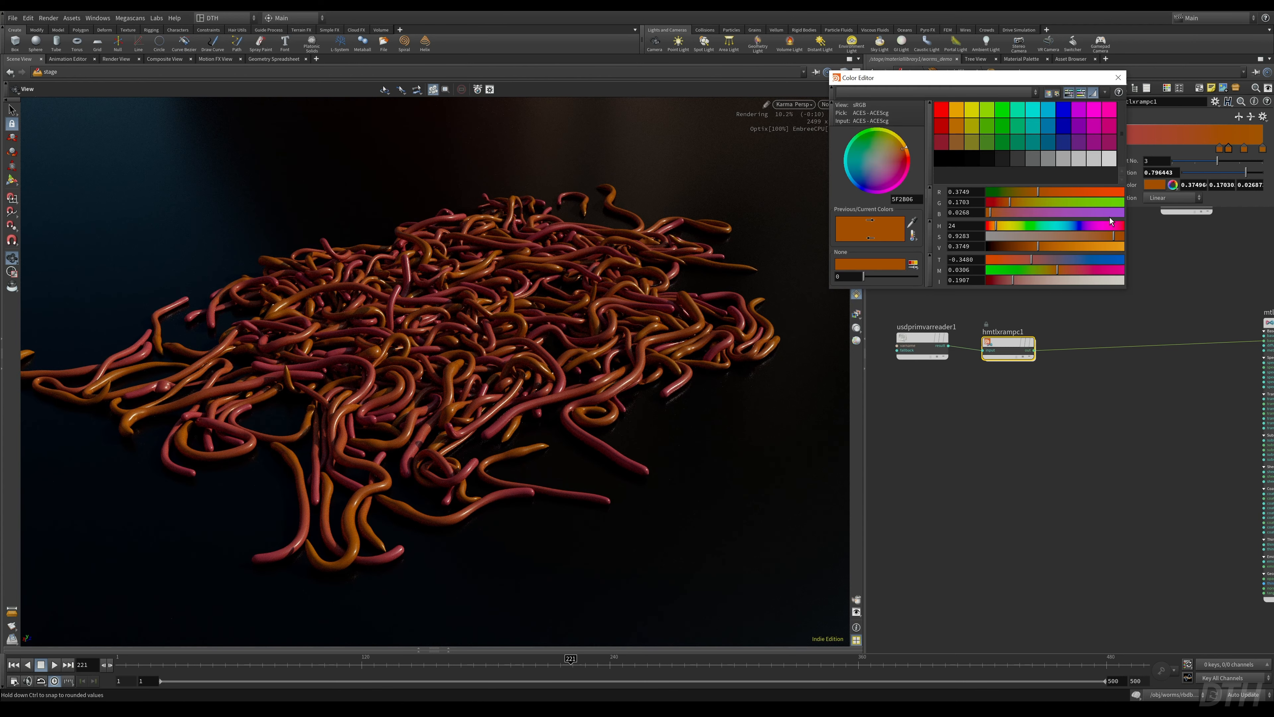
left_click_drag(1054, 237, 1067, 237)
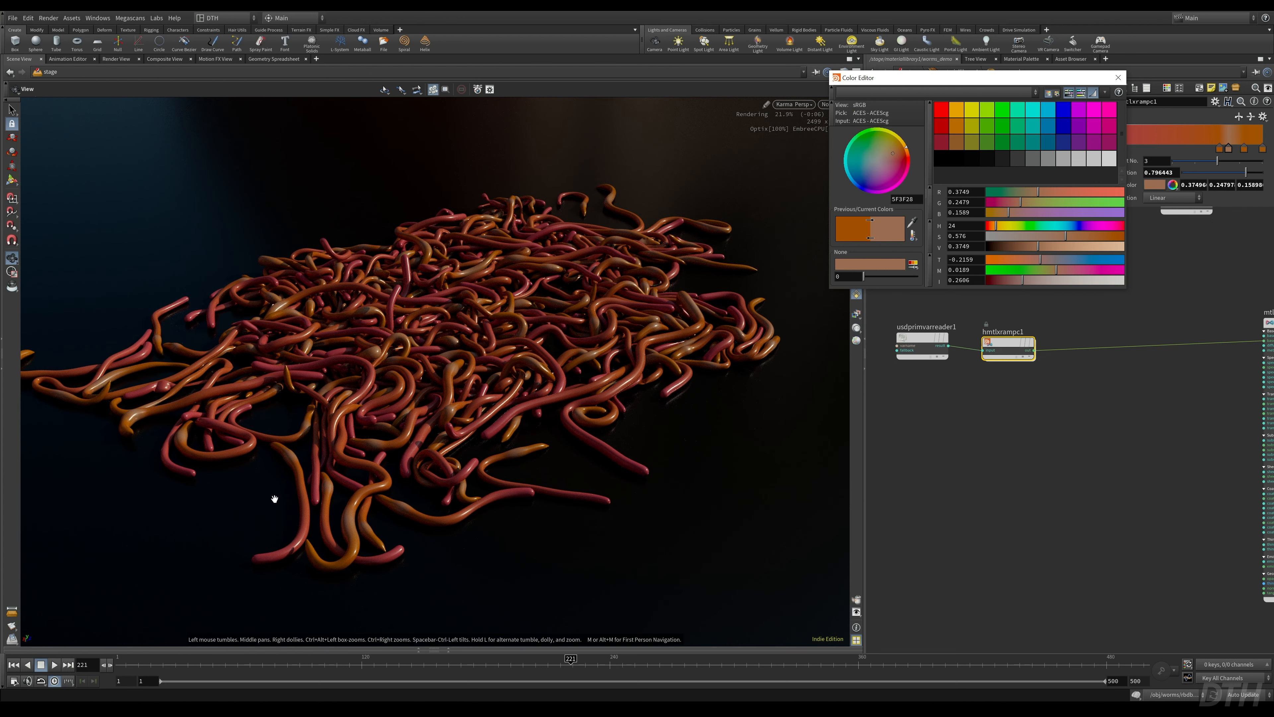
left_click(1119, 77)
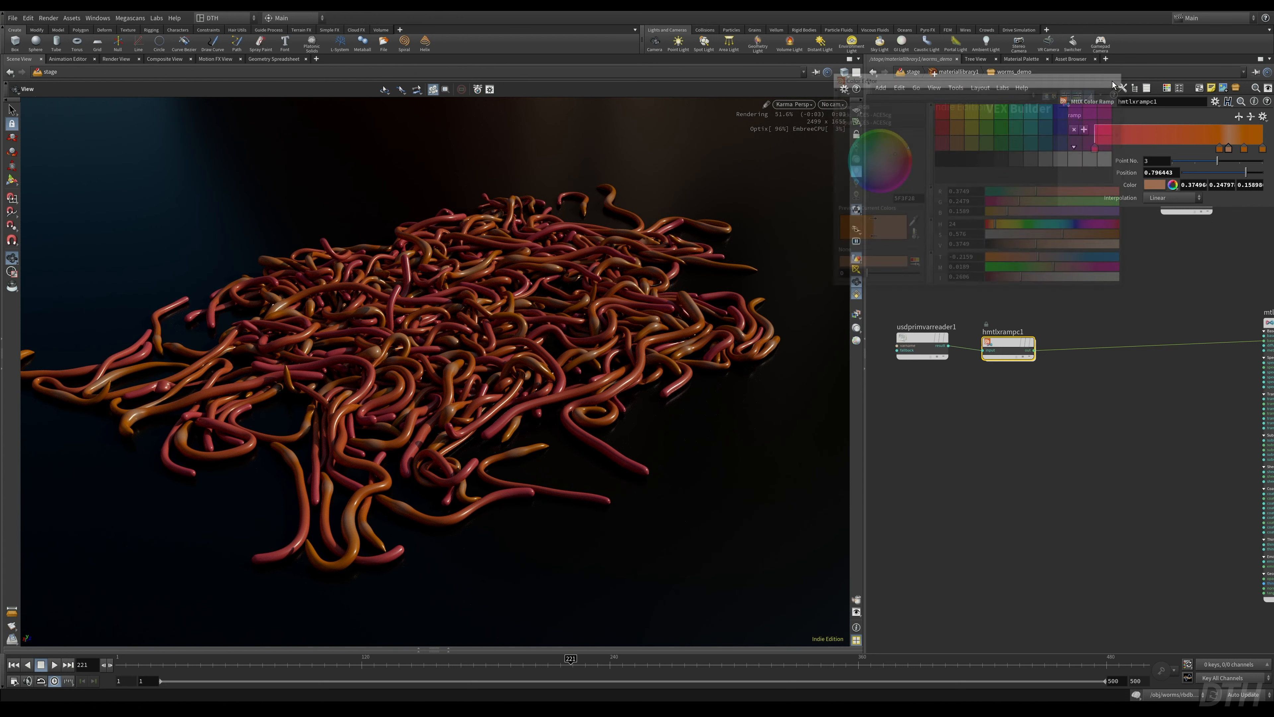
- Spread the two orange points on either side of the pale ramp point, moving the inner one to about 0.7
left_click_drag(1219, 150, 1214, 149)
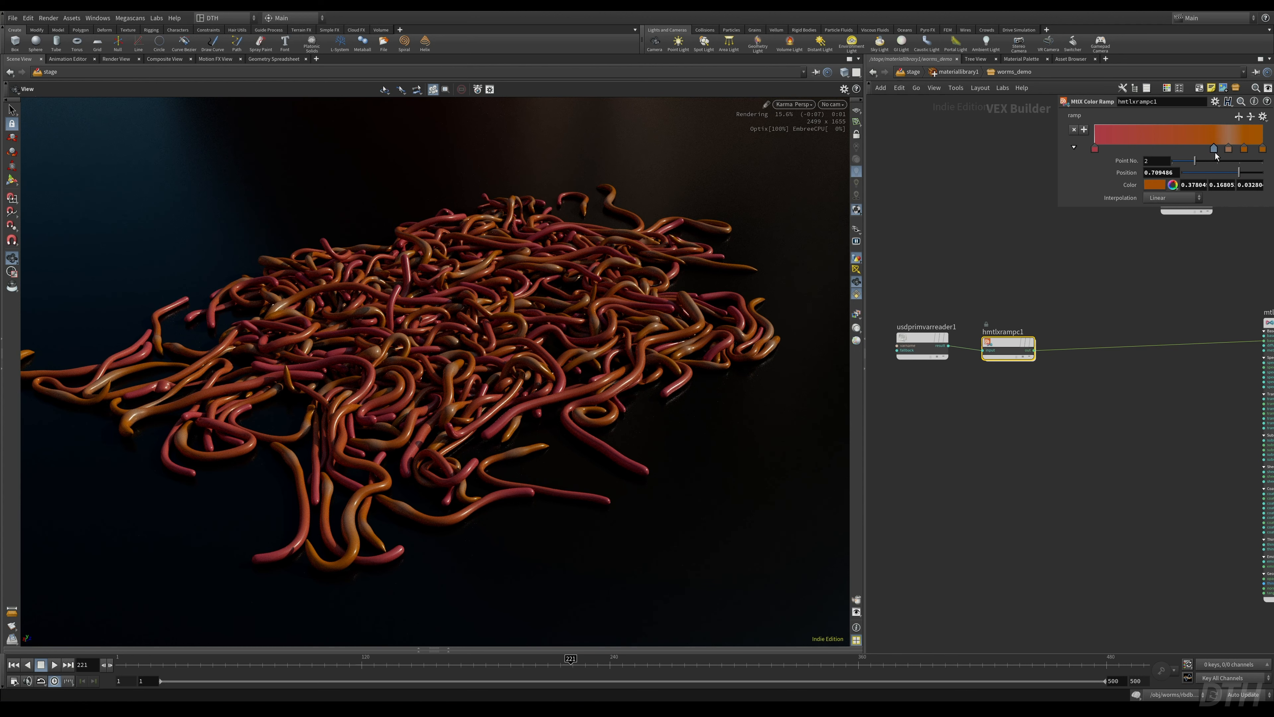
left_click_drag(1214, 152, 1212, 154)
left_click(1248, 150)
- Set the pale ramp point's saturation to about 0.68 and align hmtlxrampc1 with usdprimvarreader1
left_click(1229, 149)
left_click(1163, 184)
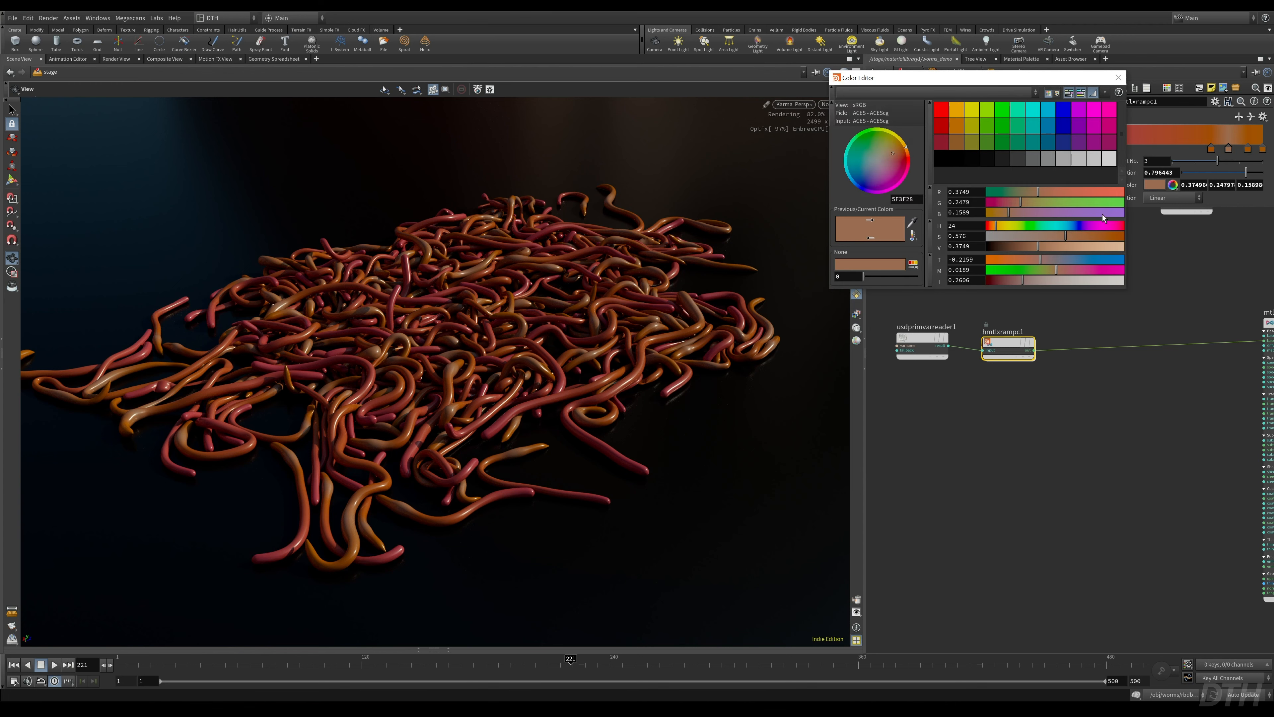
left_click(1093, 236)
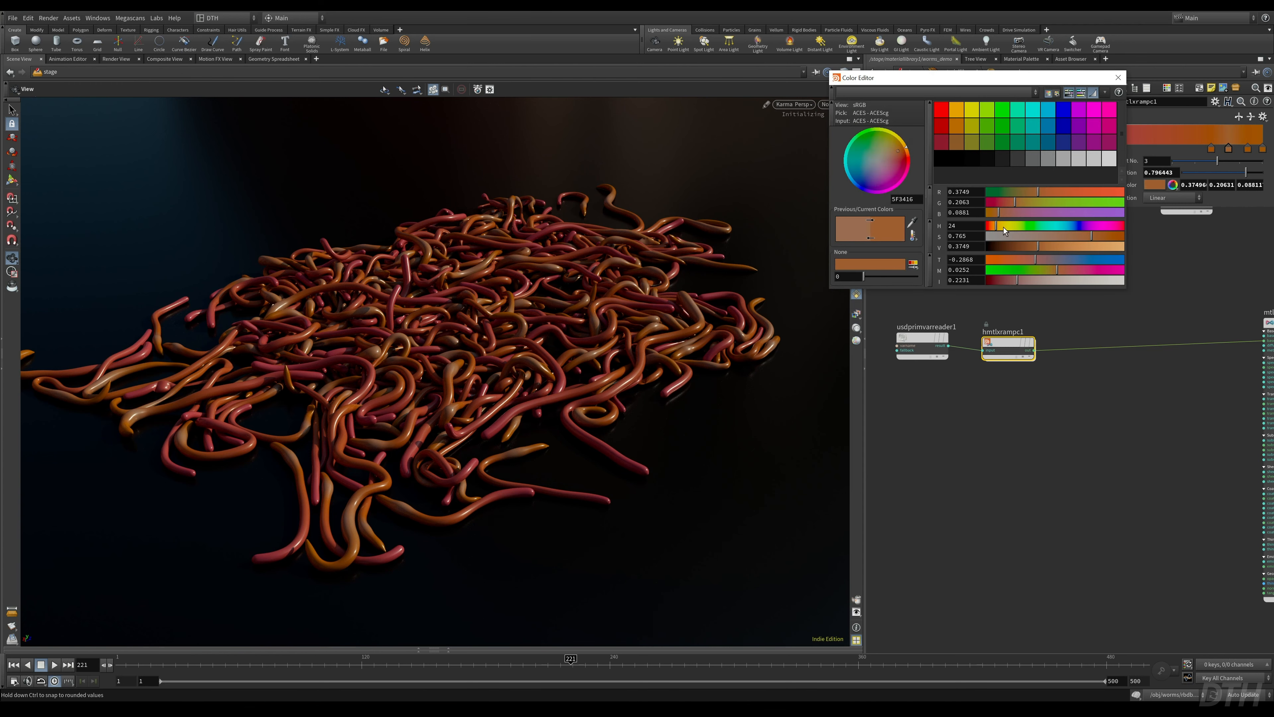
left_click(1081, 236)
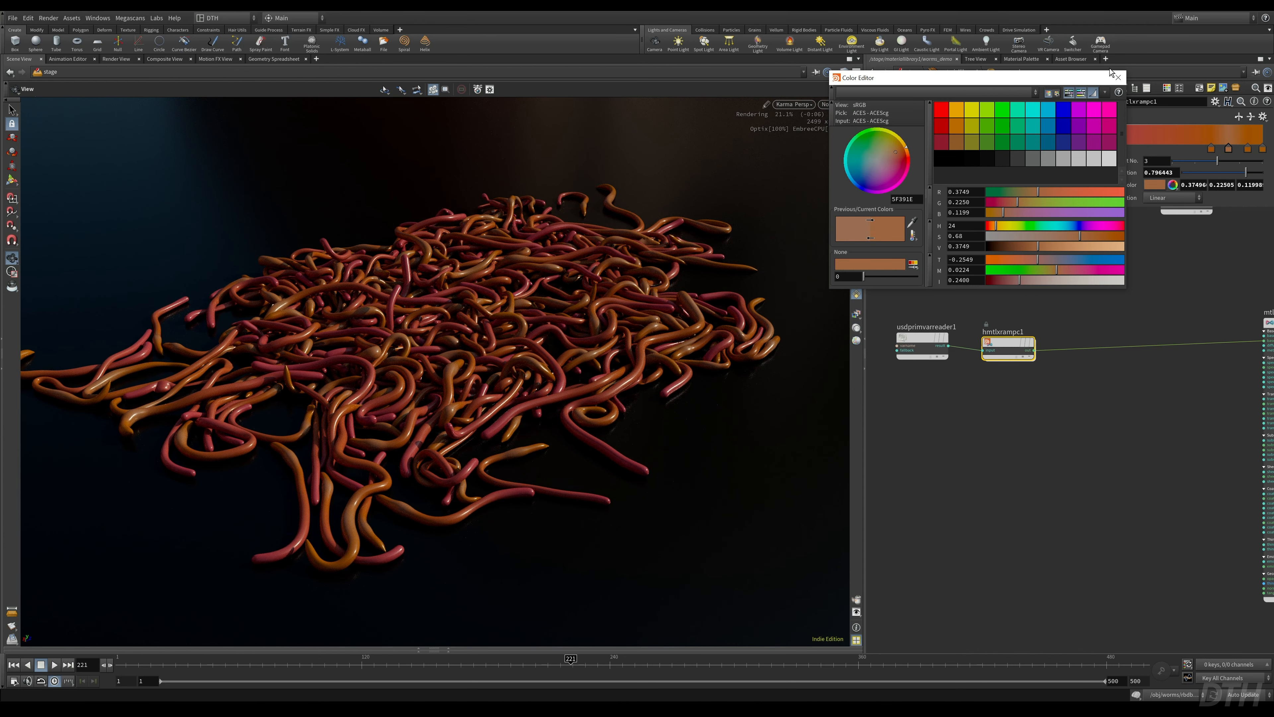
left_click(1117, 77)
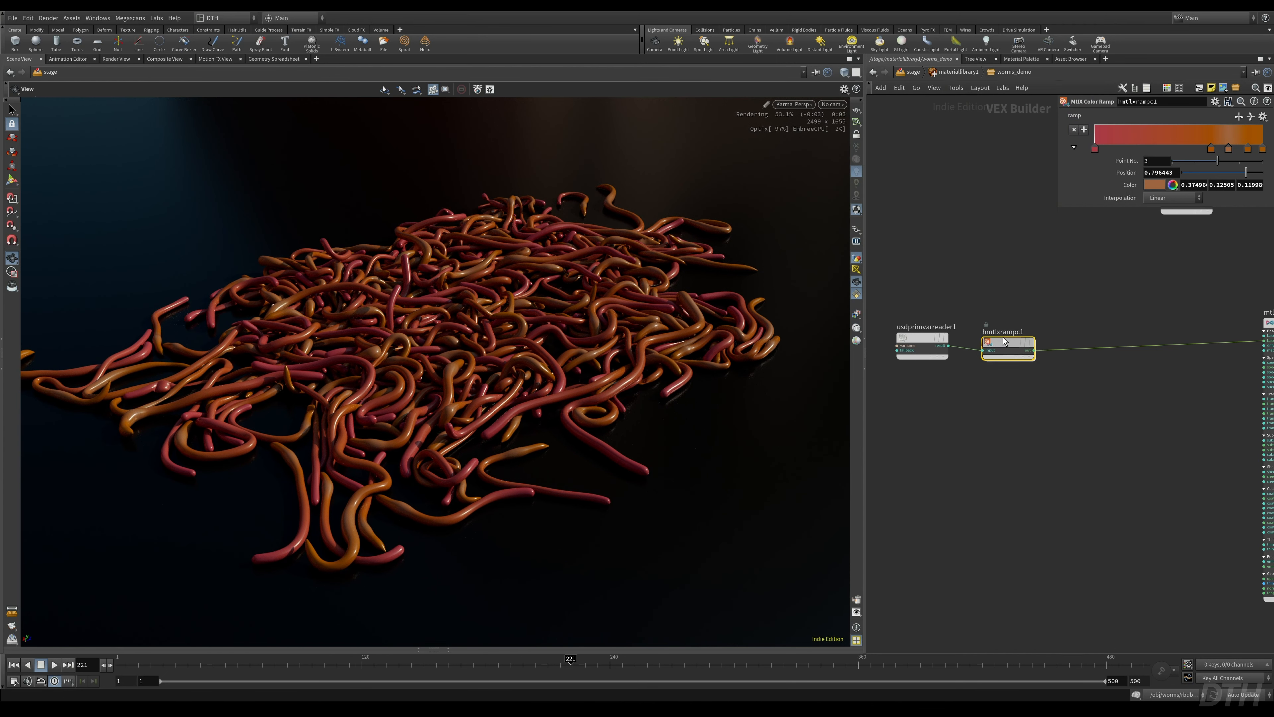
left_click_drag(1005, 343, 1006, 338)
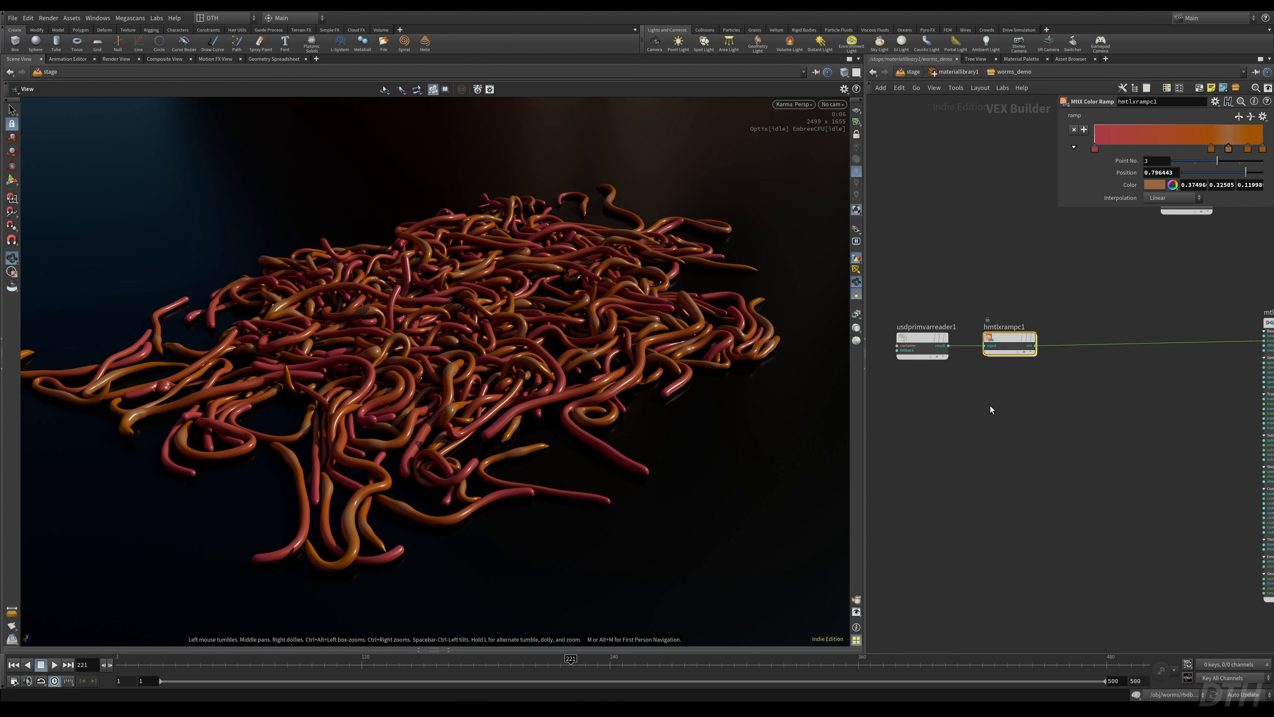
- Add a second USD Prim Var Reader node below the color ramp nodes
scroll(1034, 424, "down", 2)
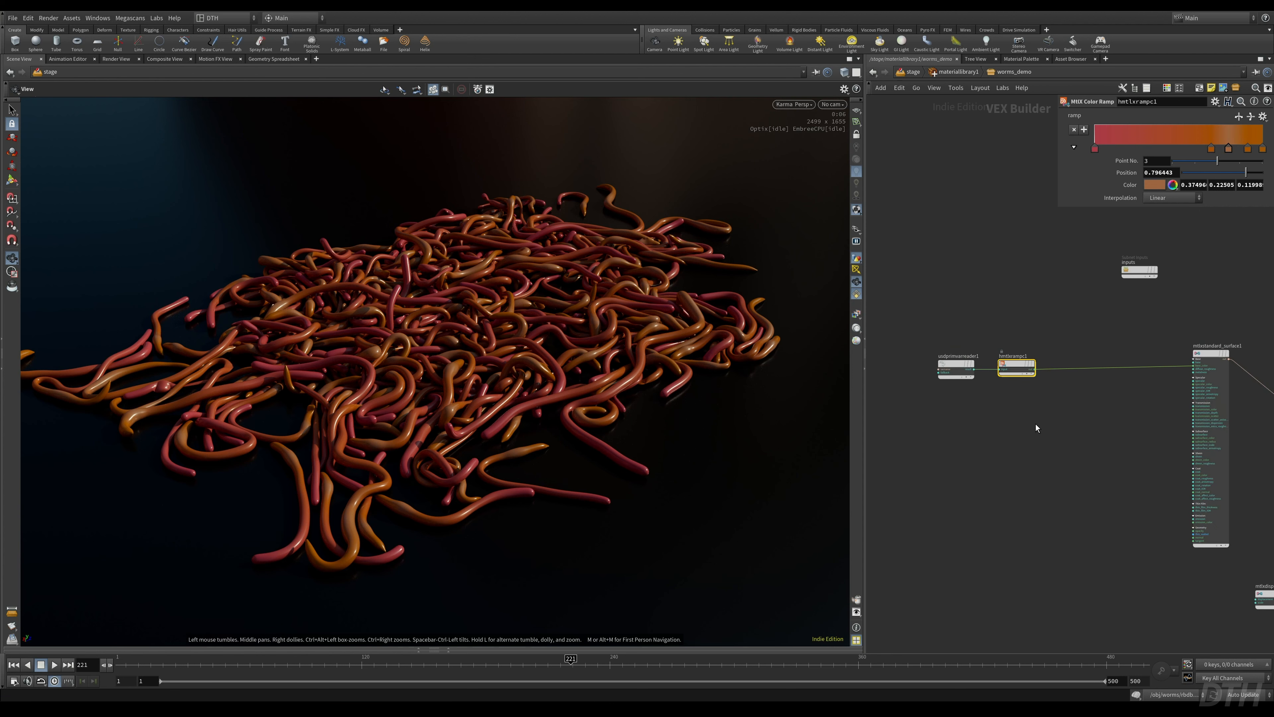
scroll(1036, 424, "up", 1)
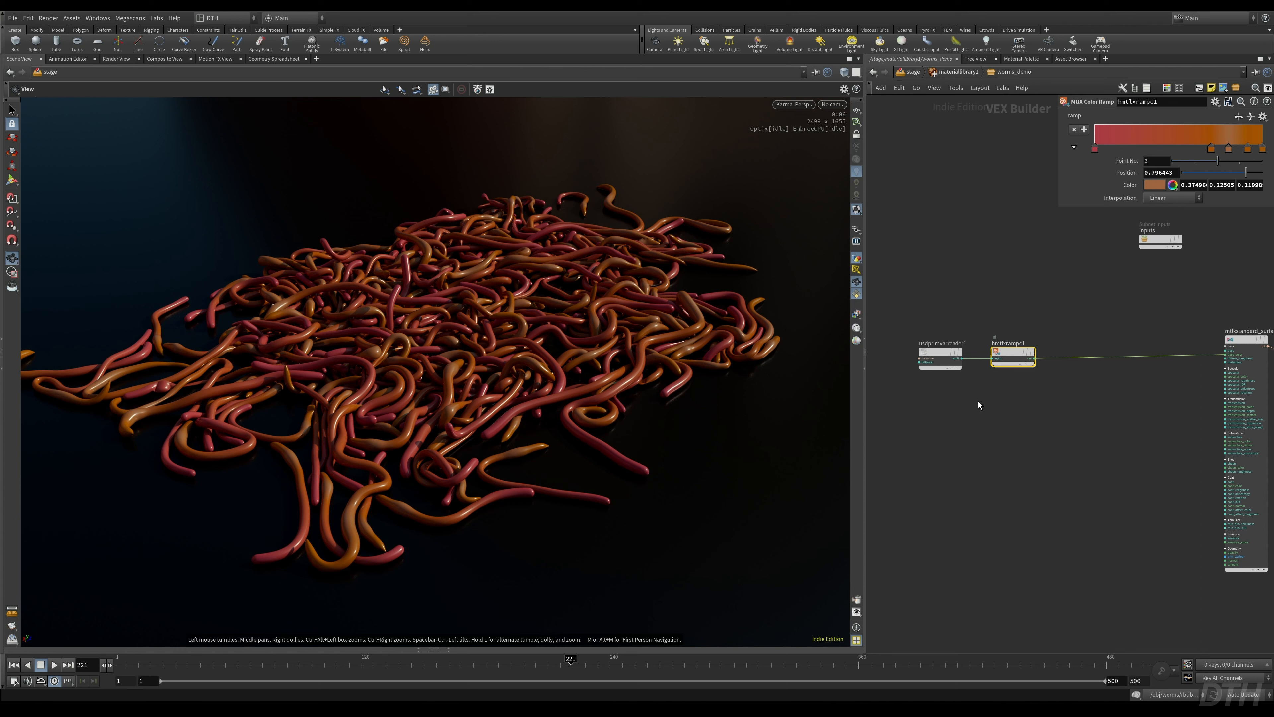
left_click(1014, 417)
key("Tab")
type("u")
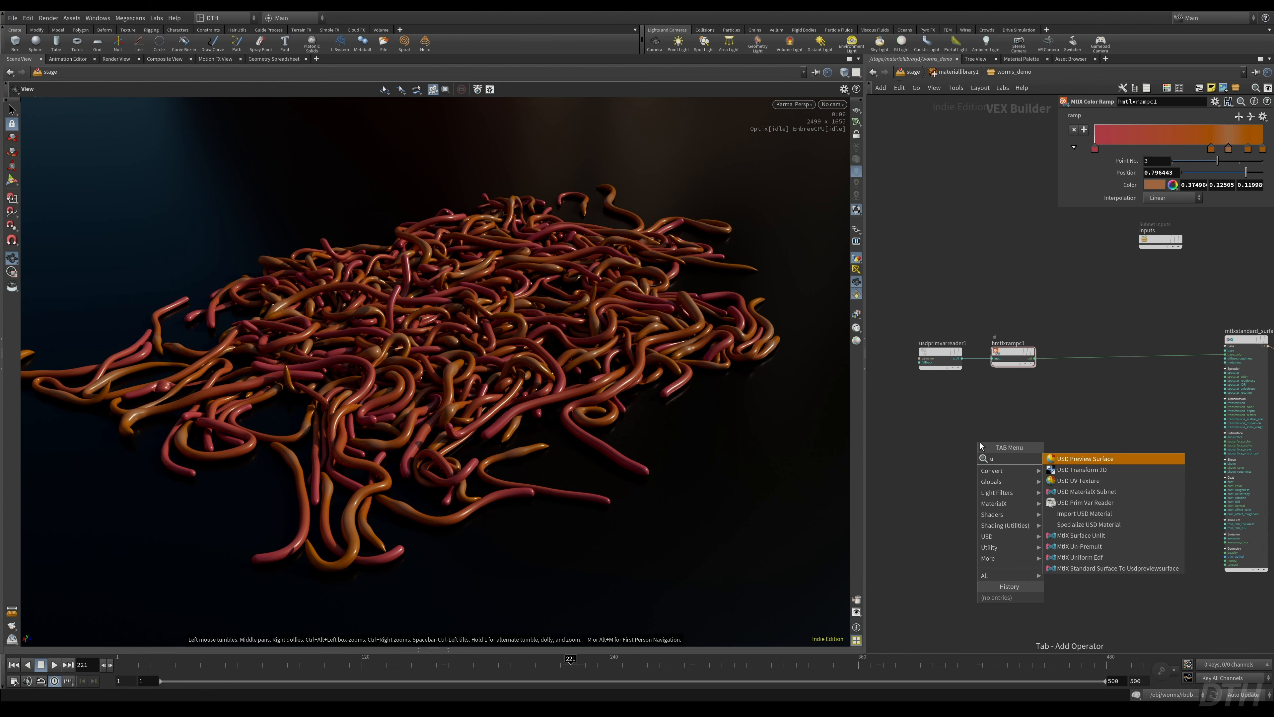
type("sdprim")
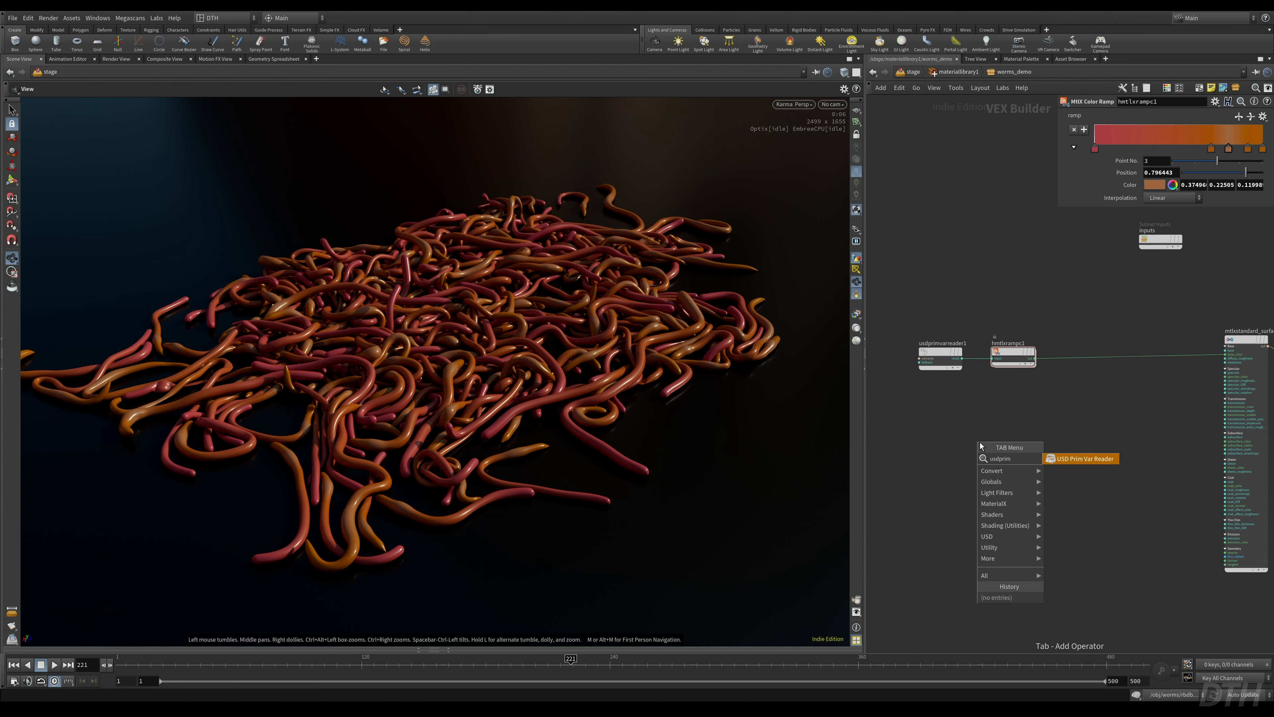
key("Return")
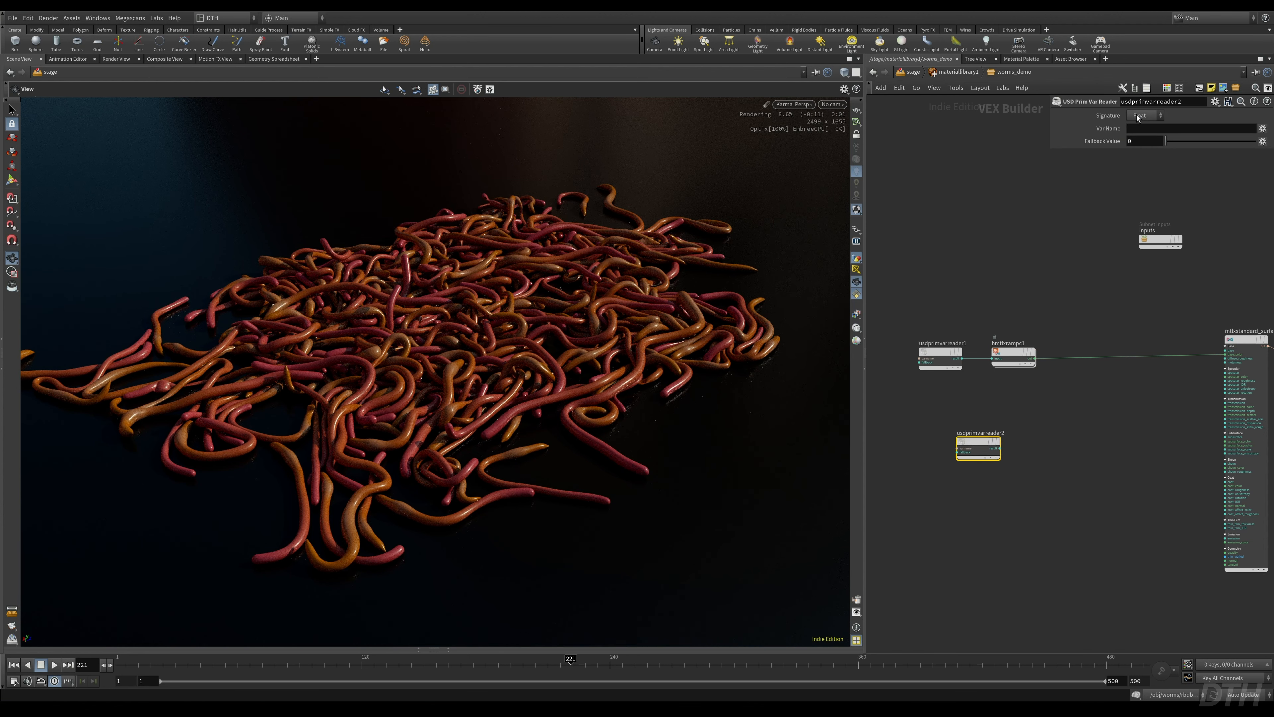
- Set usdprimvarreader2's signature to Vector and its variable name to rest
left_click(1144, 115)
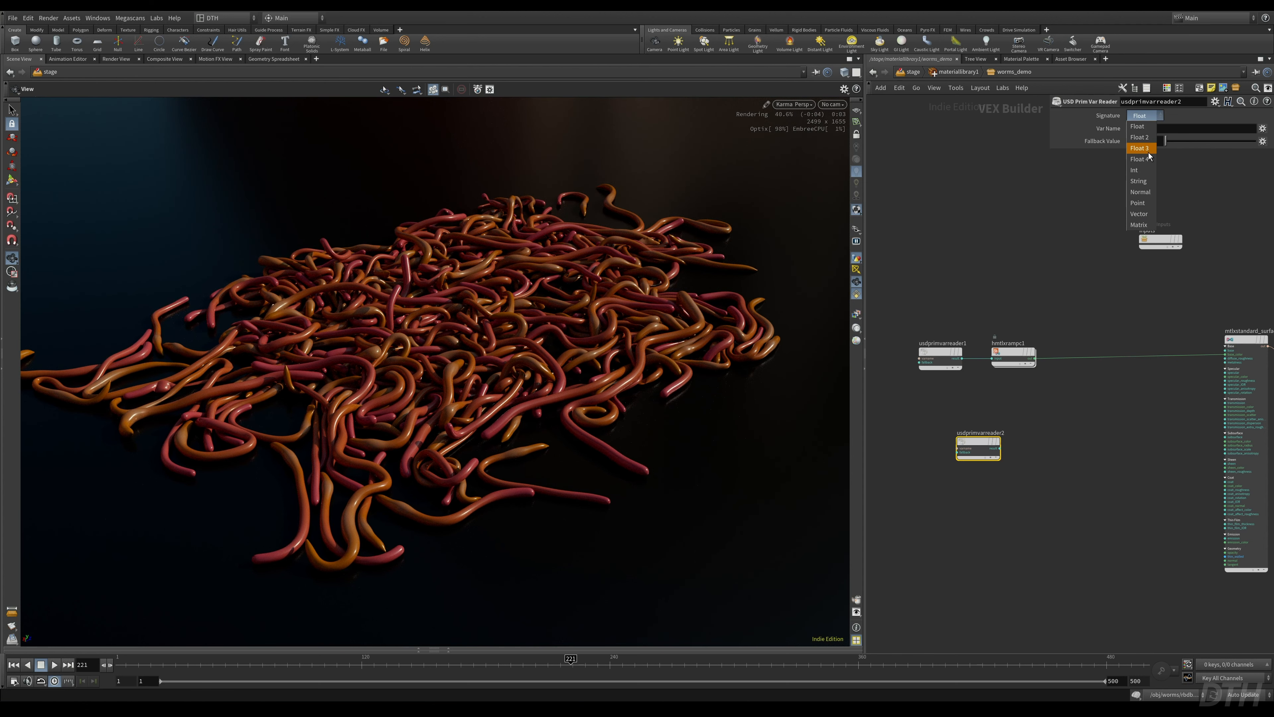
left_click(1138, 216)
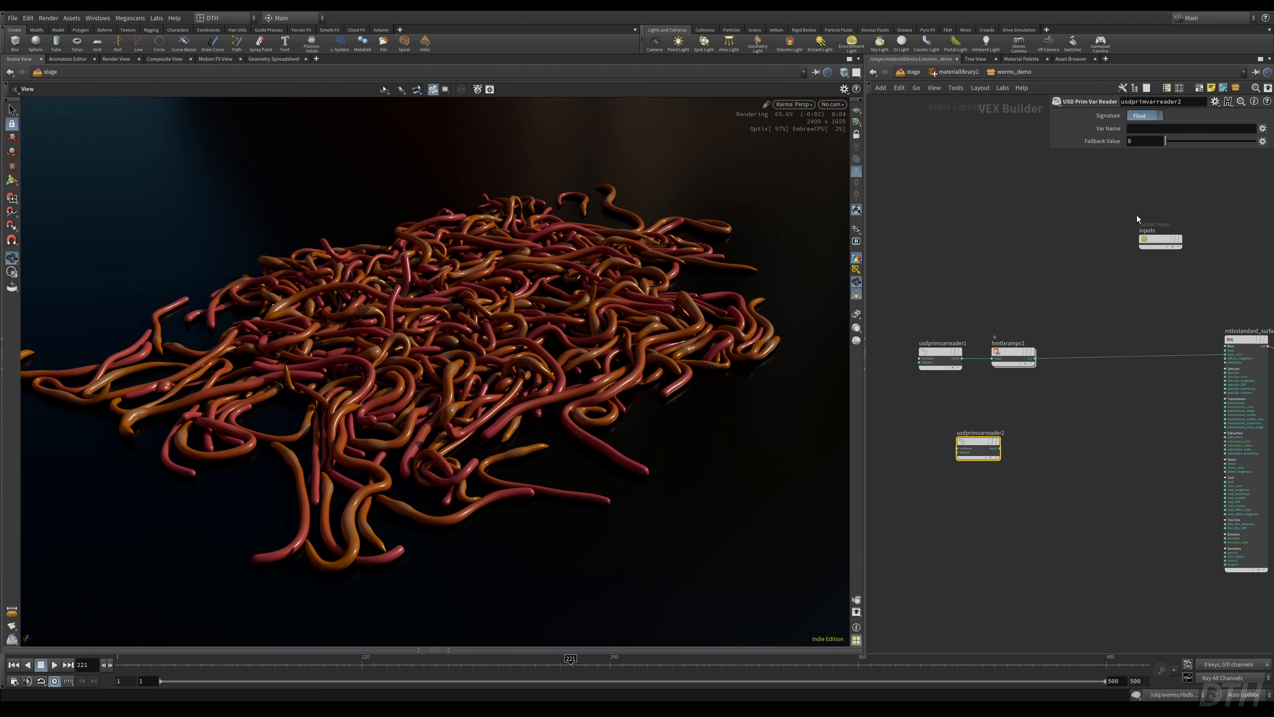
left_click(1142, 129)
type("rest")
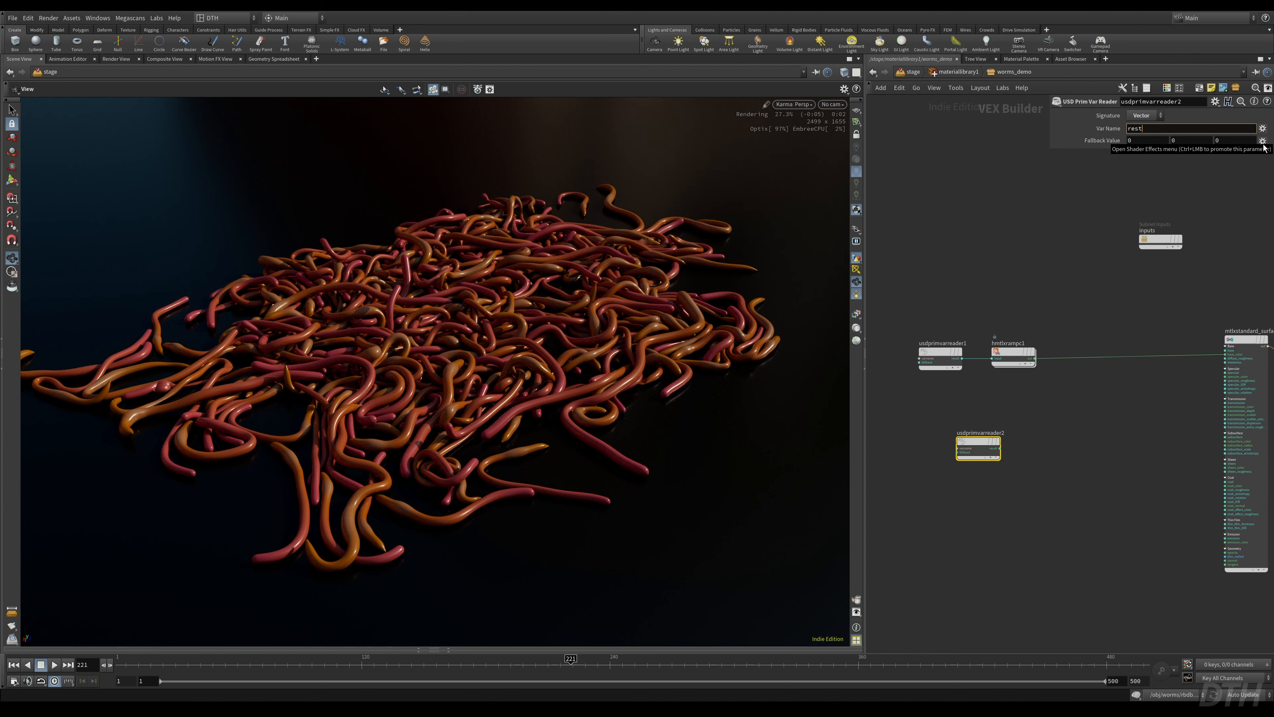
key("Return")
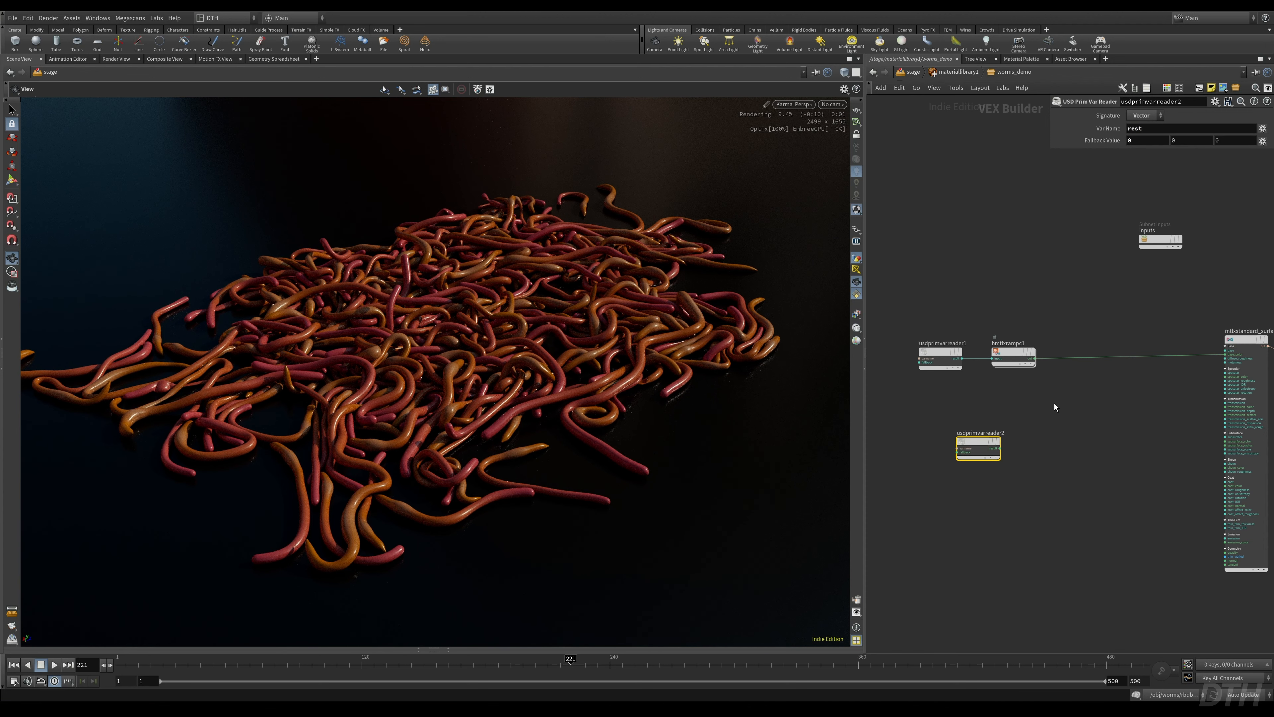
- Add an MtlX Fractal3D node below the color ramp and move usdprimvarreader2 up beside it
key("Tab")
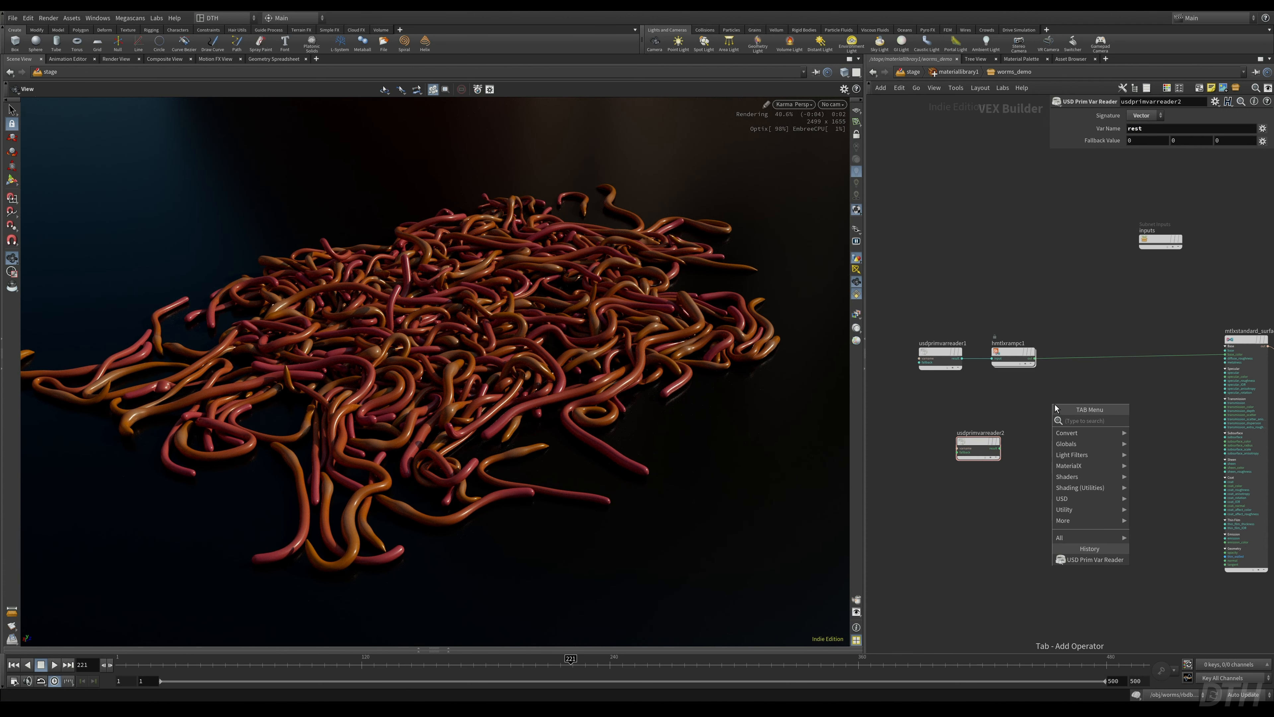
type("fract")
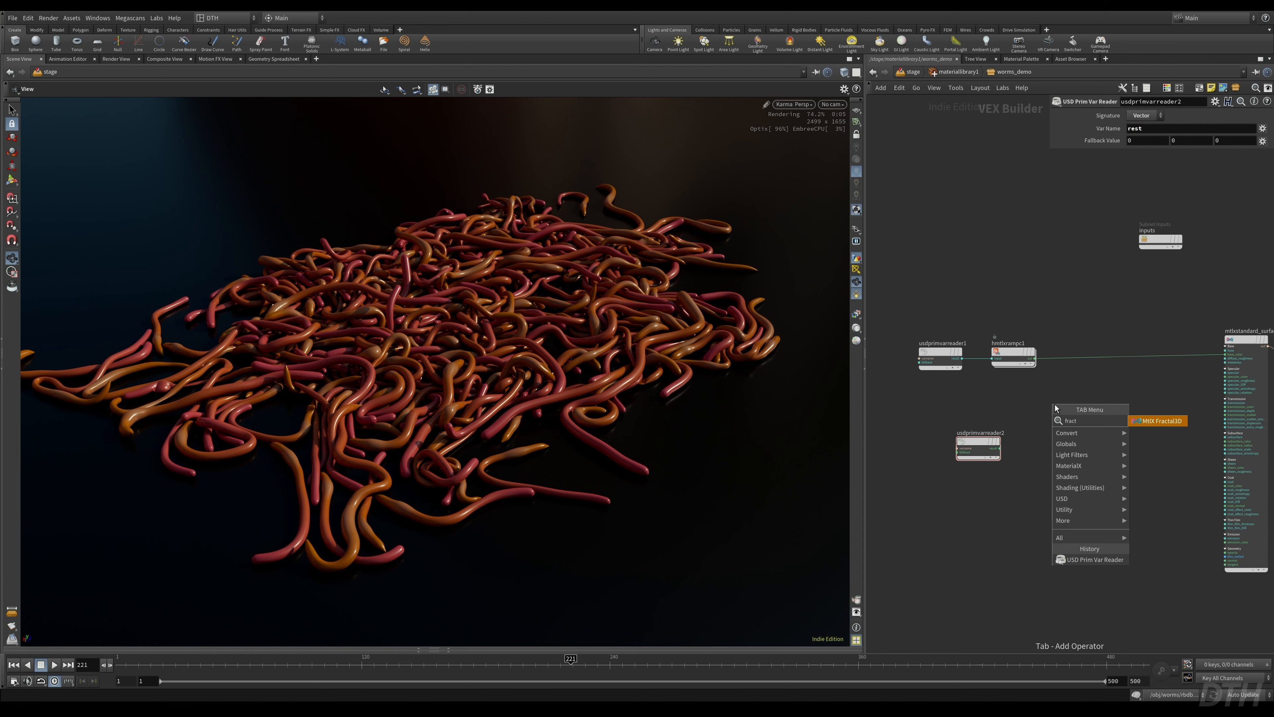
key("Return")
left_click(1038, 402)
scroll(1037, 418, "up", 3)
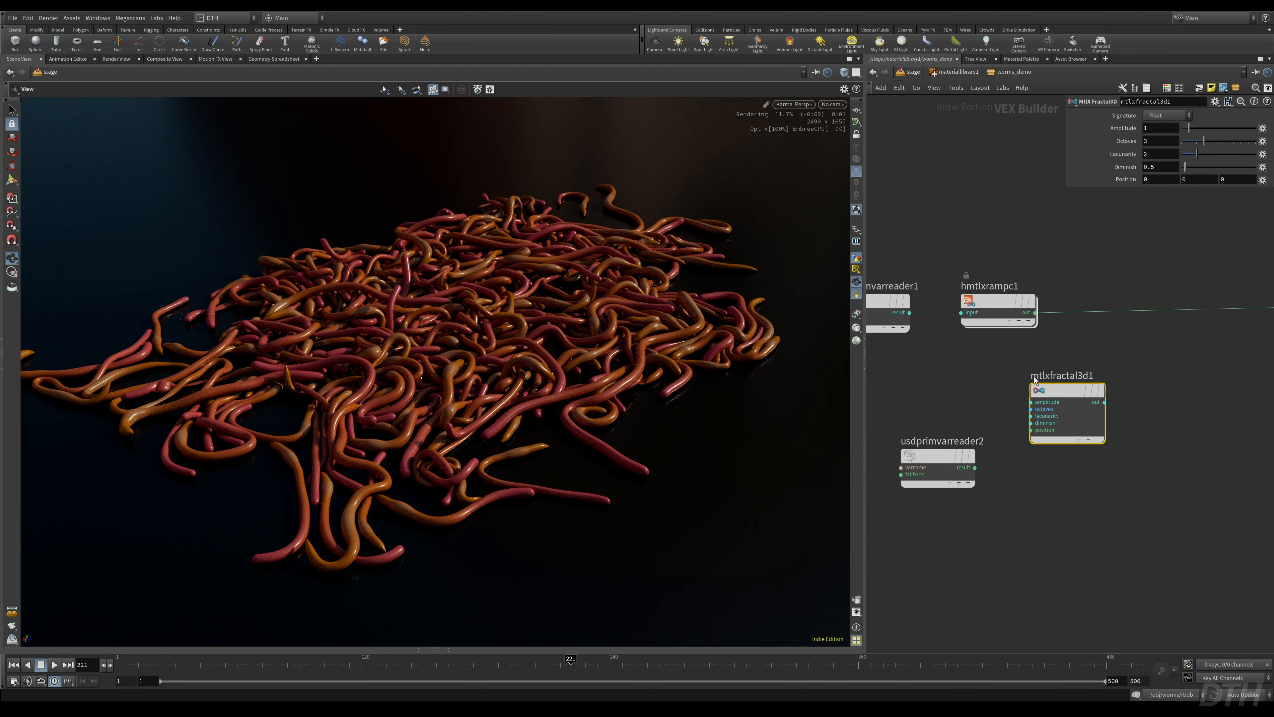
left_click_drag(923, 446, 903, 391)
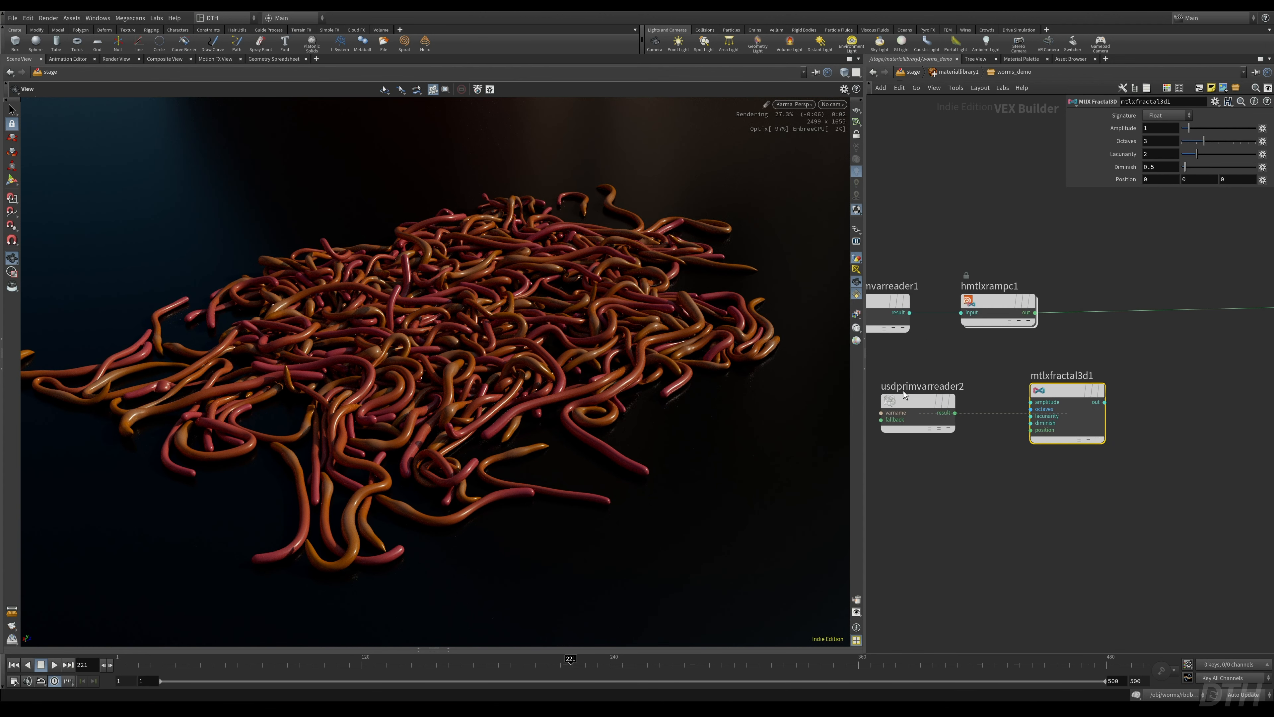
- Search the available operators for noise and look through the Karma and MtlX noise node types
left_click(979, 521)
key("Tab")
type("frac")
key("BackSpace")
key("BackSpace")
key("BackSpace")
key("BackSpace")
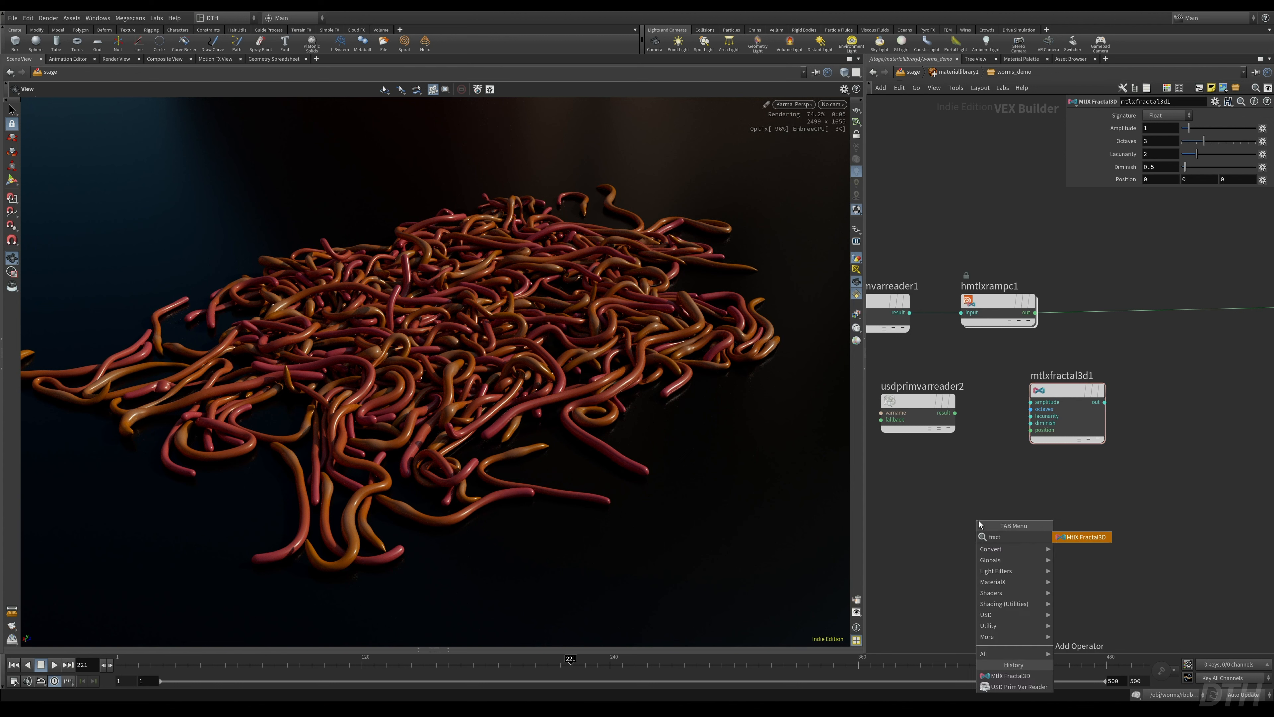
type("noi")
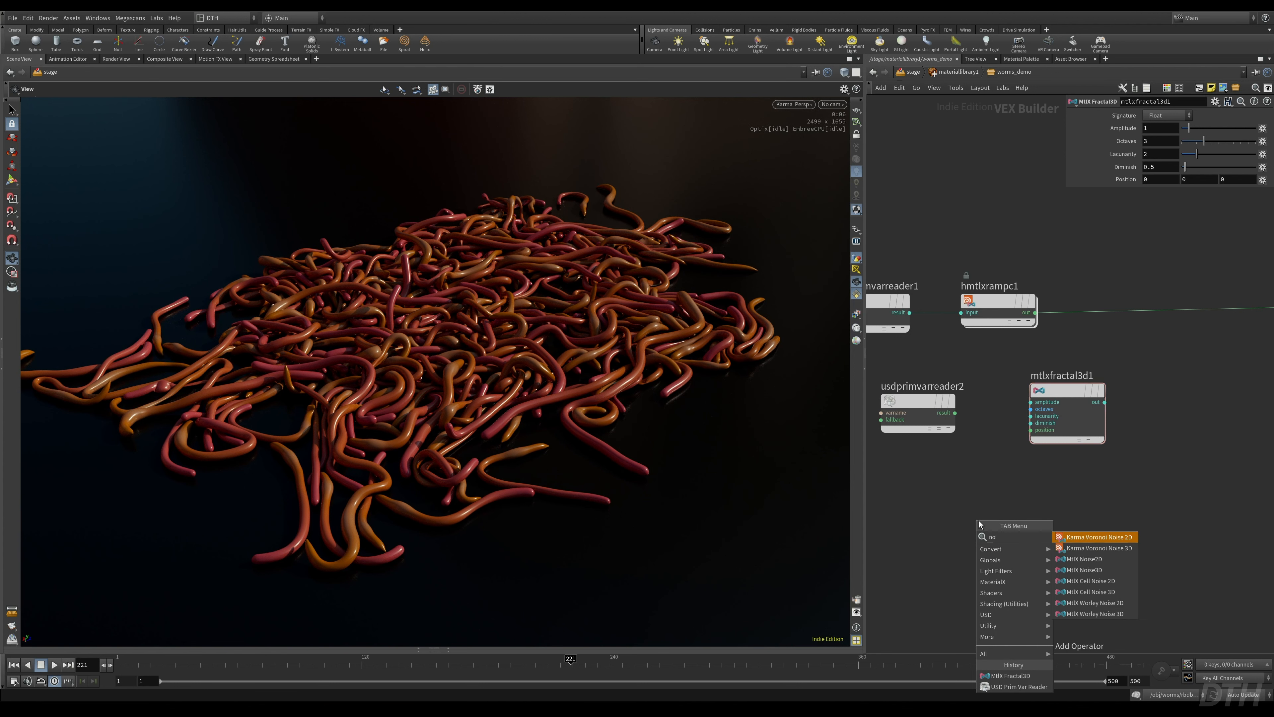
key("Down")
key("Down")
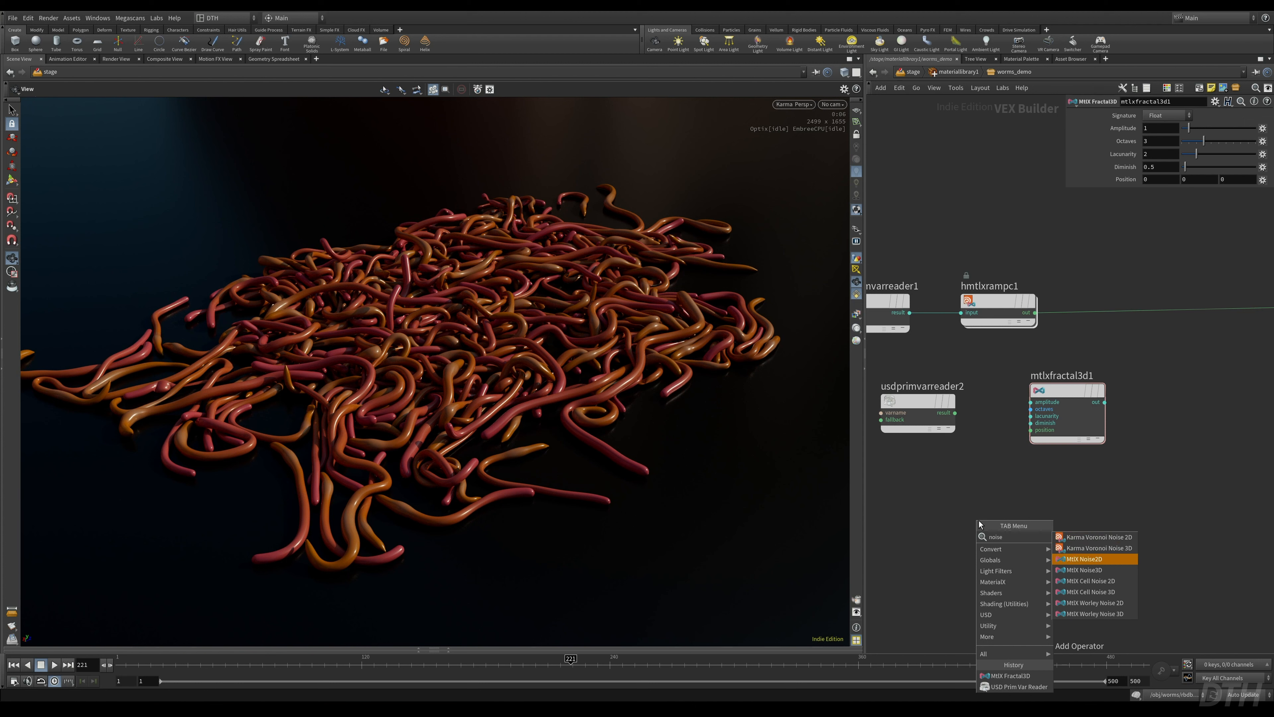
key("Down")
key("Up")
key("Down")
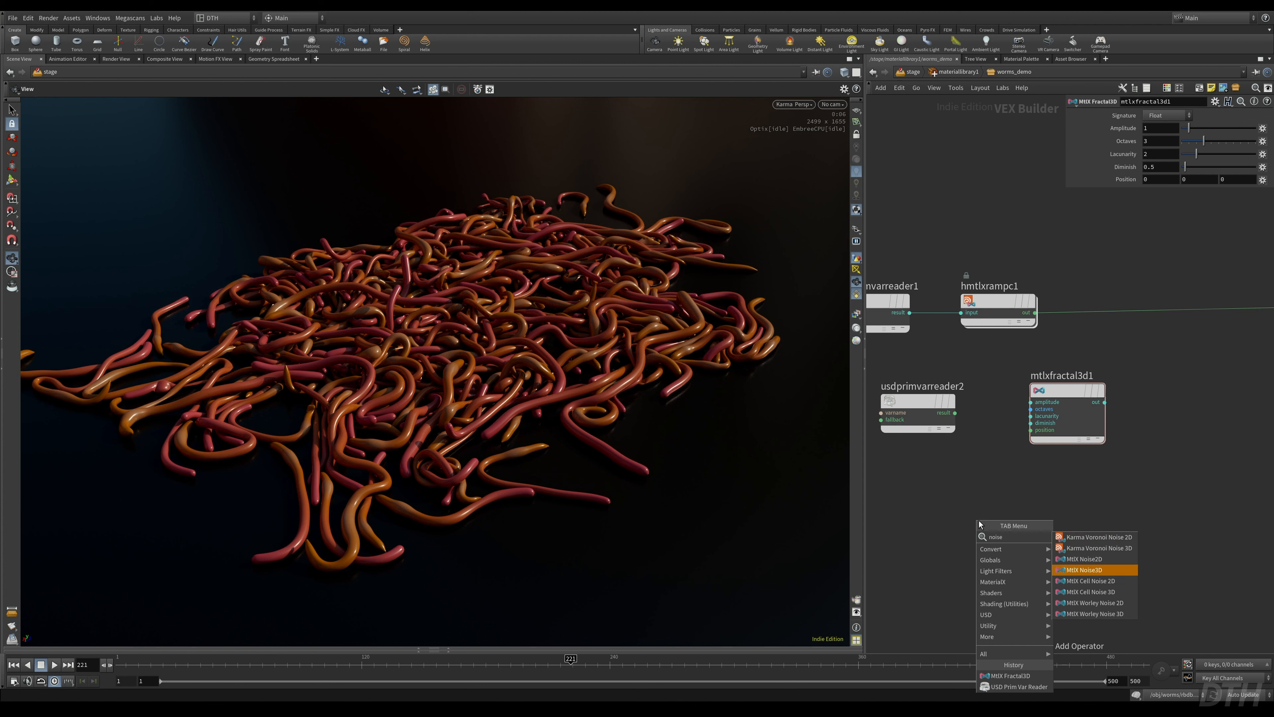
key("Down")
key("Down")
key("Down")
key("Down")
key("Up")
key("Down")
key("Down")
key("Down")
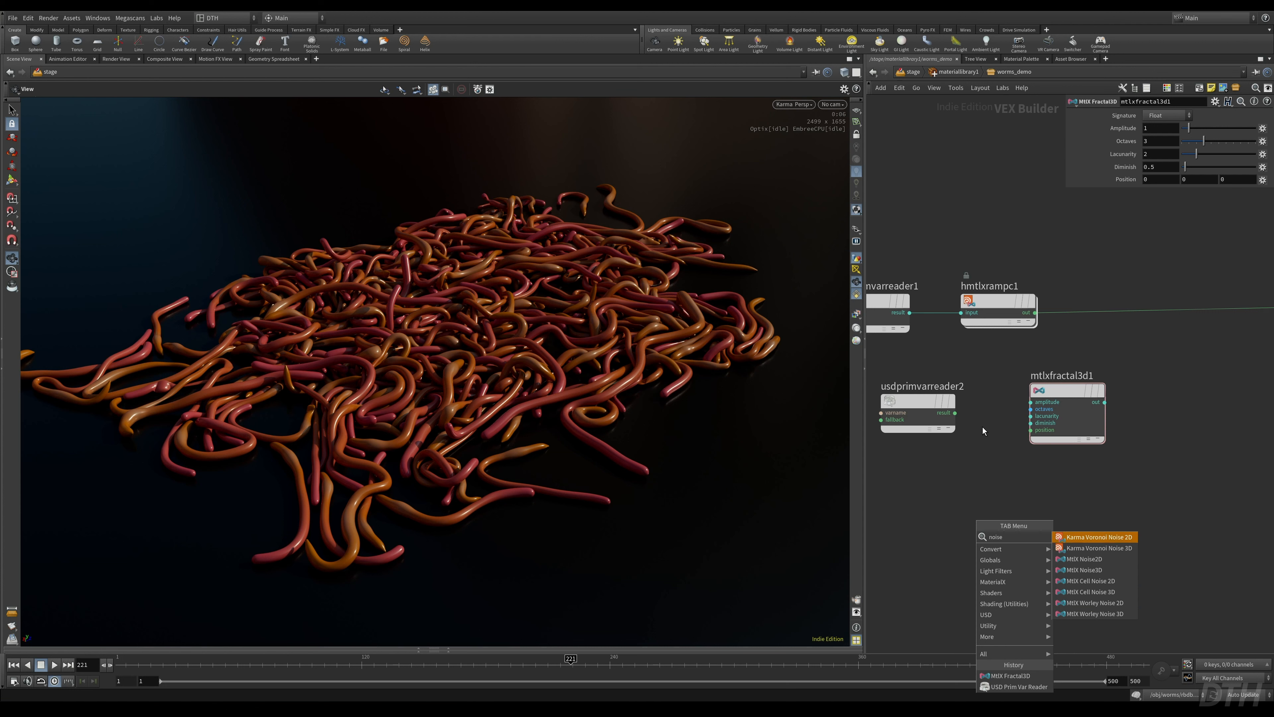
key("Escape")
- Connect usdprimvarreader2's result to mtlxfractal3d1's amplitude input and the fractal's output to base_color of mtlxstandard_surface1
left_click(955, 412)
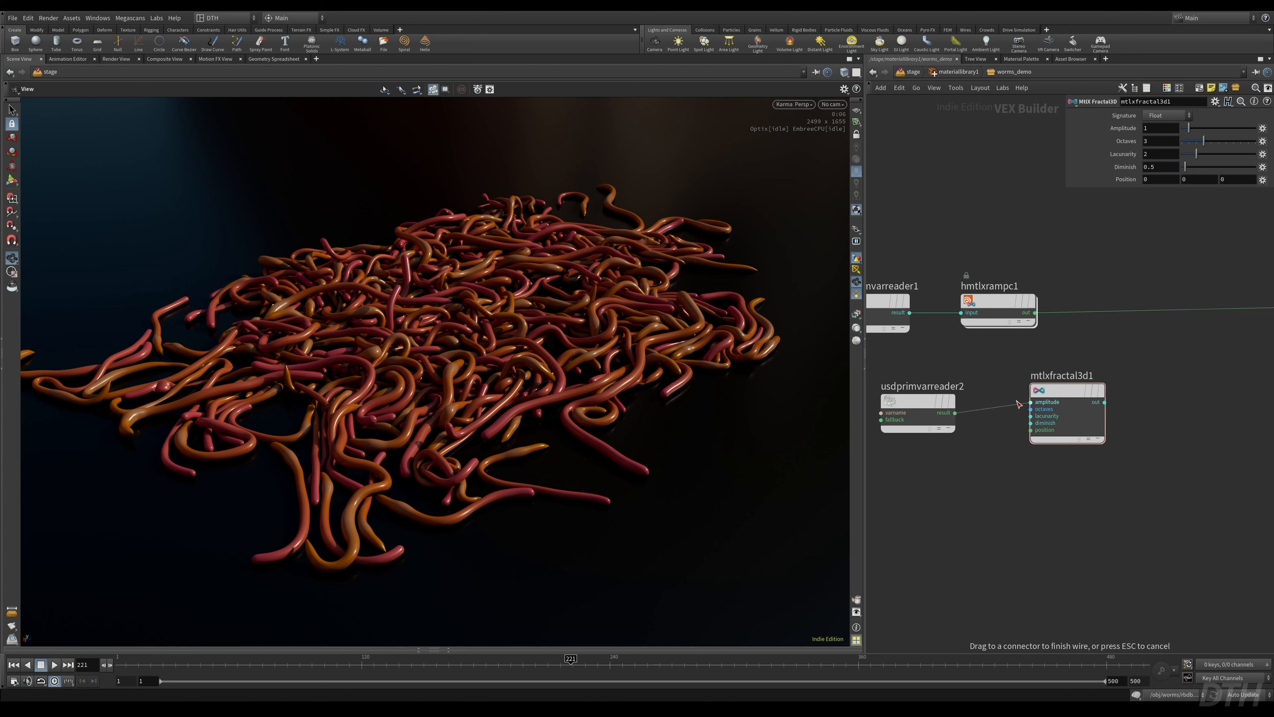
left_click(1030, 402)
scroll(1016, 472, "down", 2)
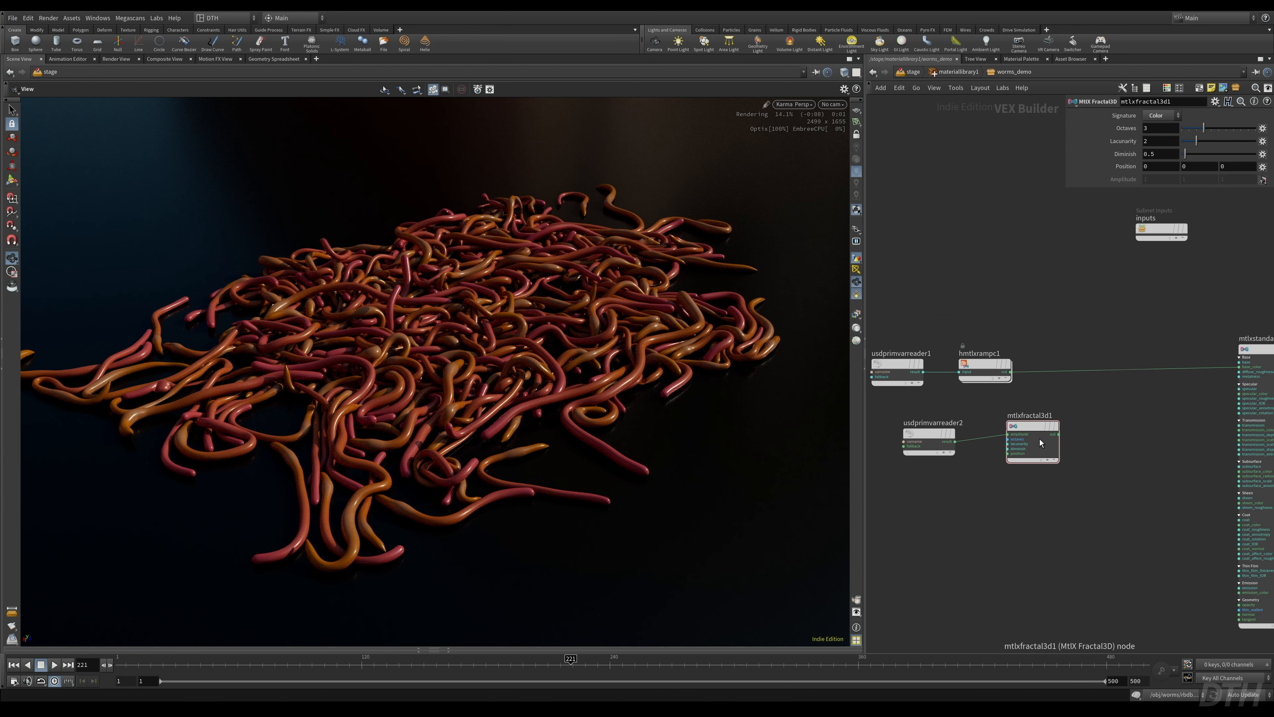
middle_click_drag(1087, 446, 1014, 465)
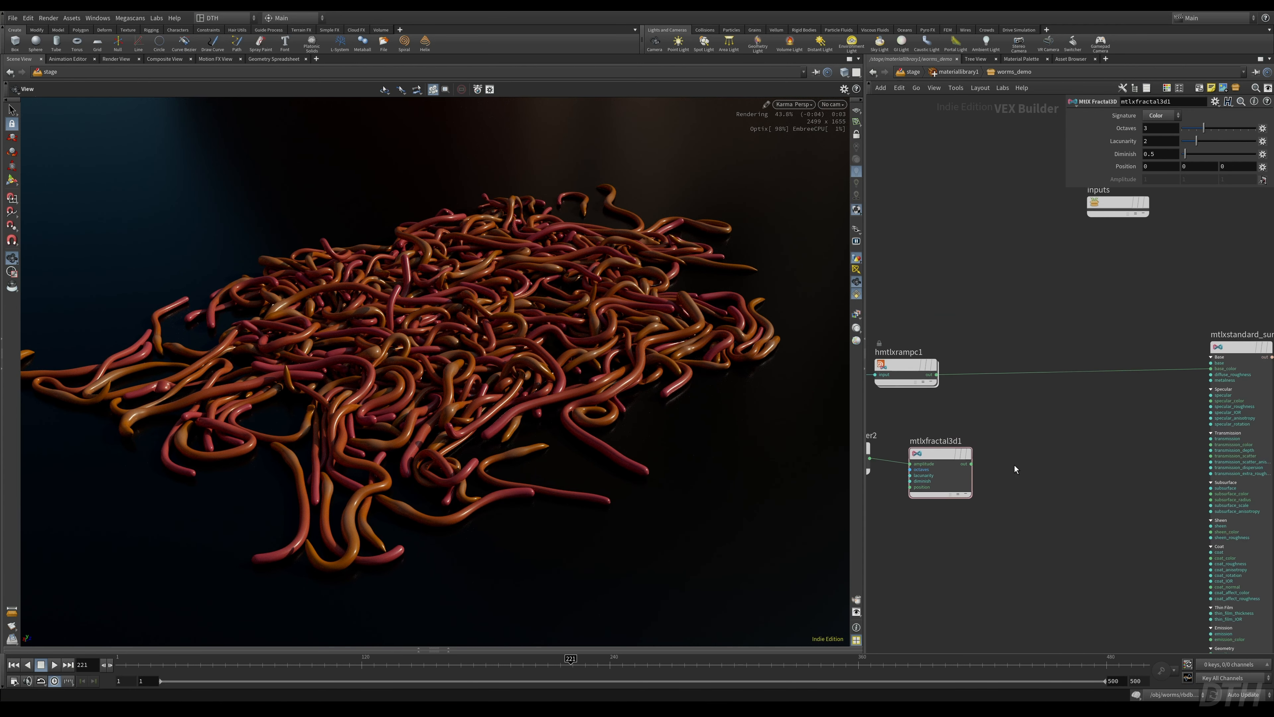
left_click(978, 462)
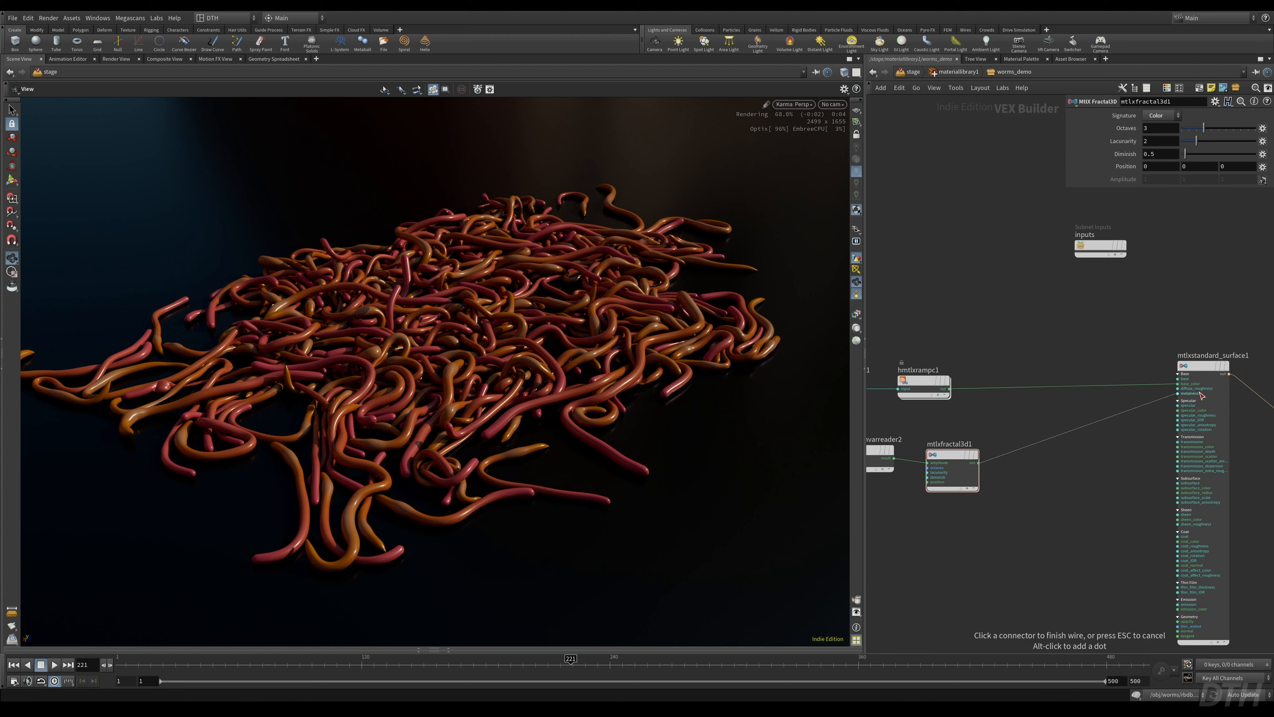
left_click(1181, 385)
- Line up usdprimvarreader2 and mtlxfractal3d1 in a row beneath the color ramp nodes
middle_click_drag(953, 457, 1062, 441)
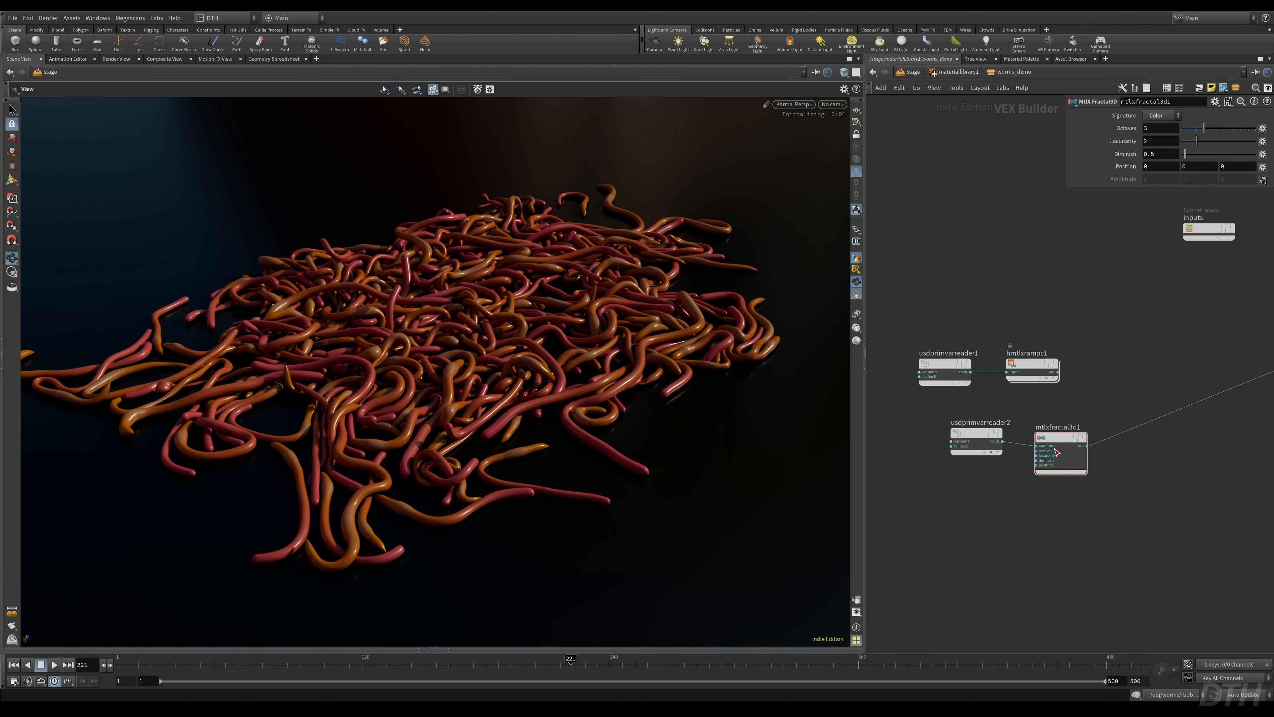
left_click_drag(1063, 441, 1068, 435)
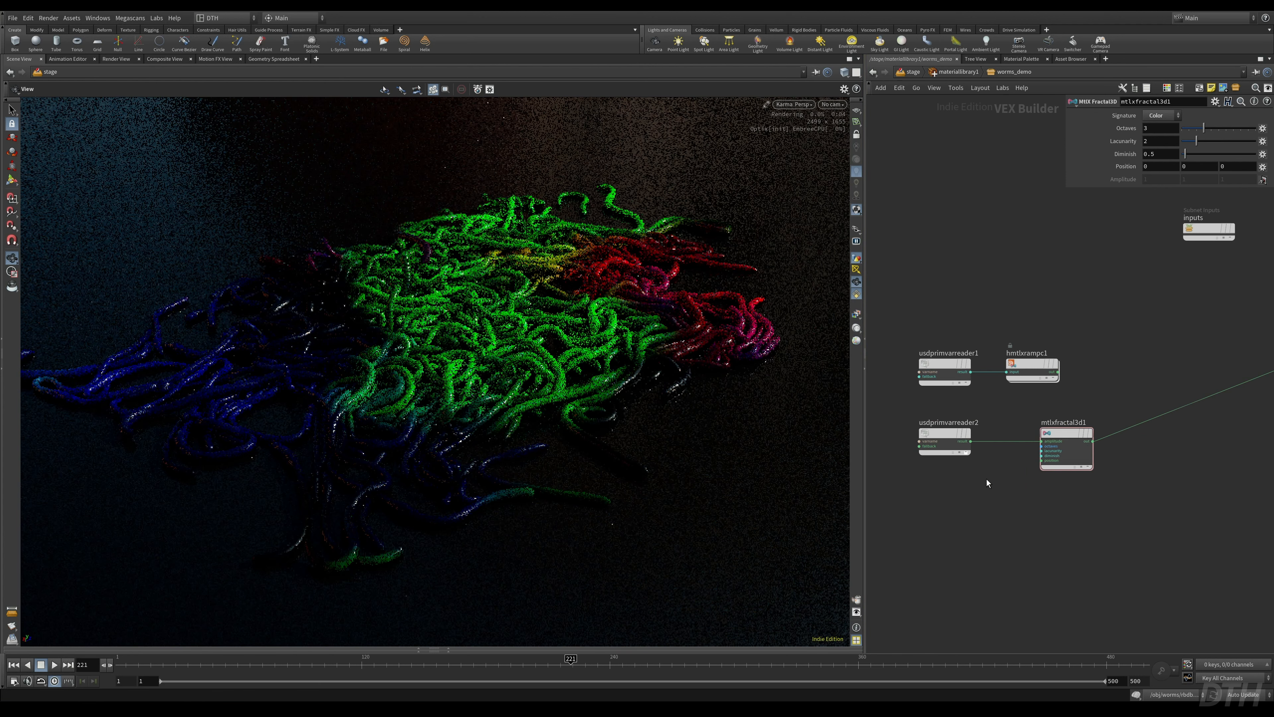
middle_click_drag(1043, 513, 1023, 531)
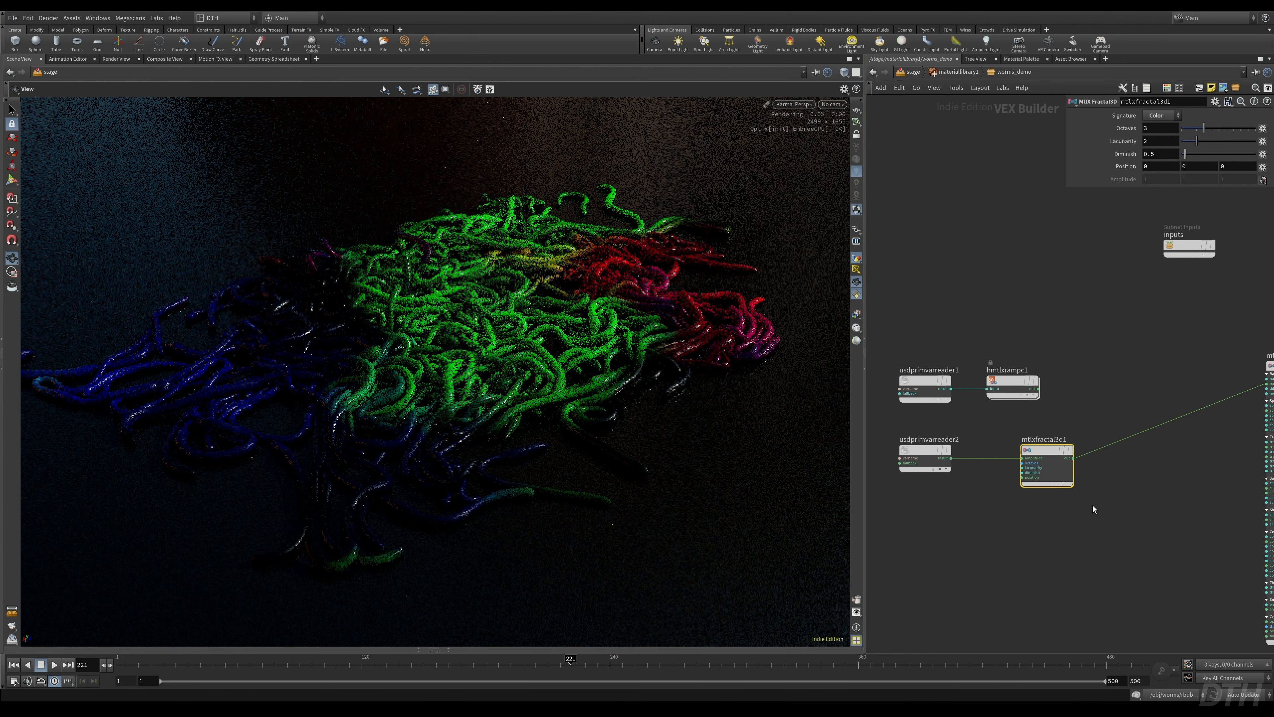
middle_click_drag(1126, 519, 1024, 517)
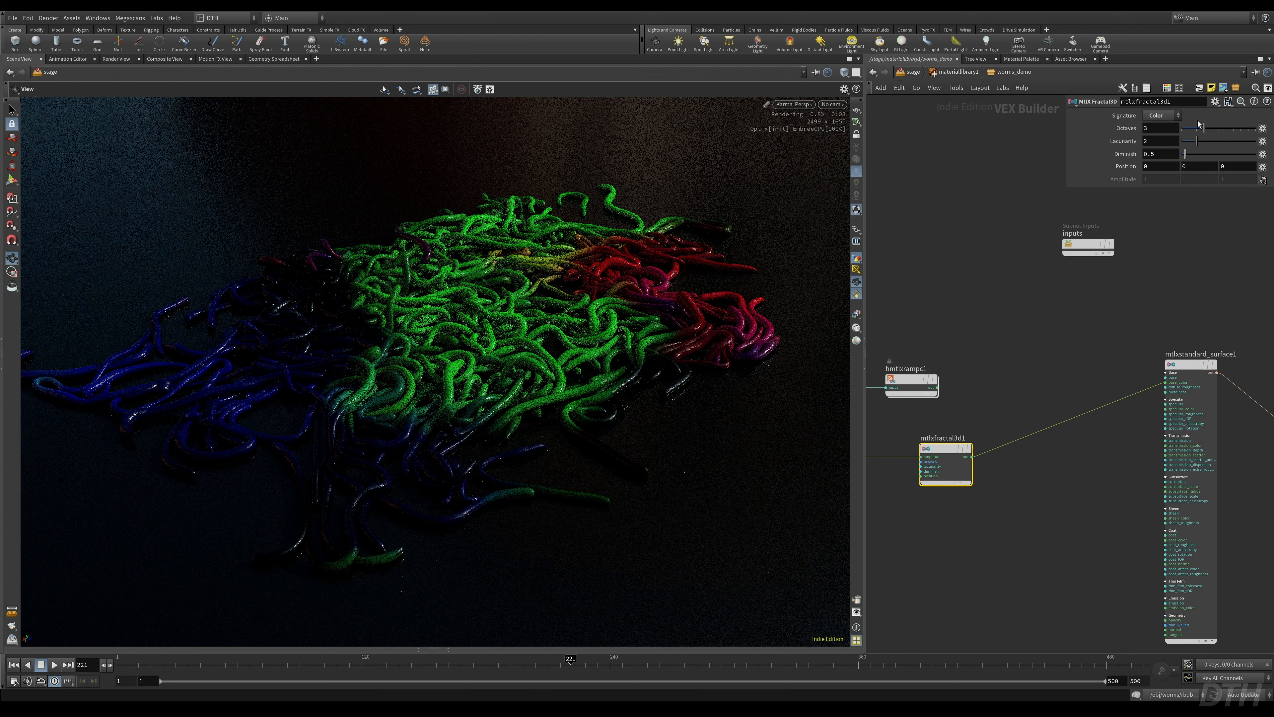
- Review mtlxfractal3d1's signature options and the settings of the color ramp node
left_click(1160, 116)
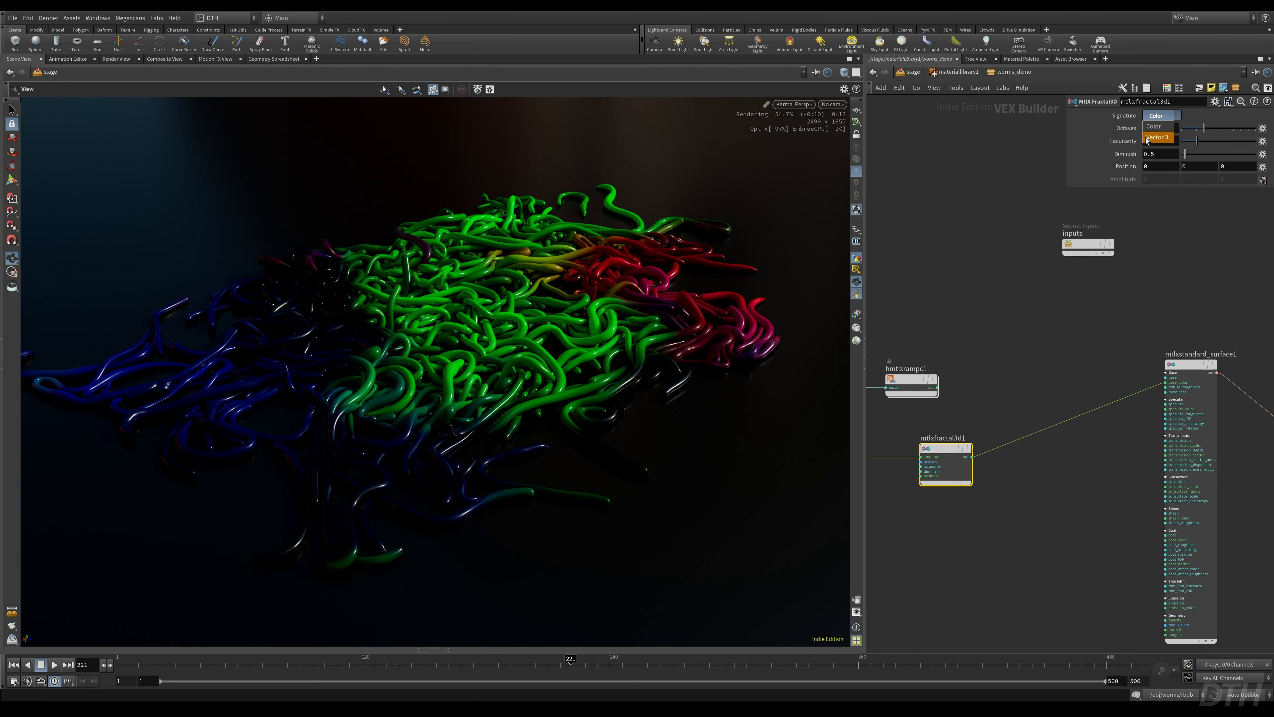
left_click(978, 155)
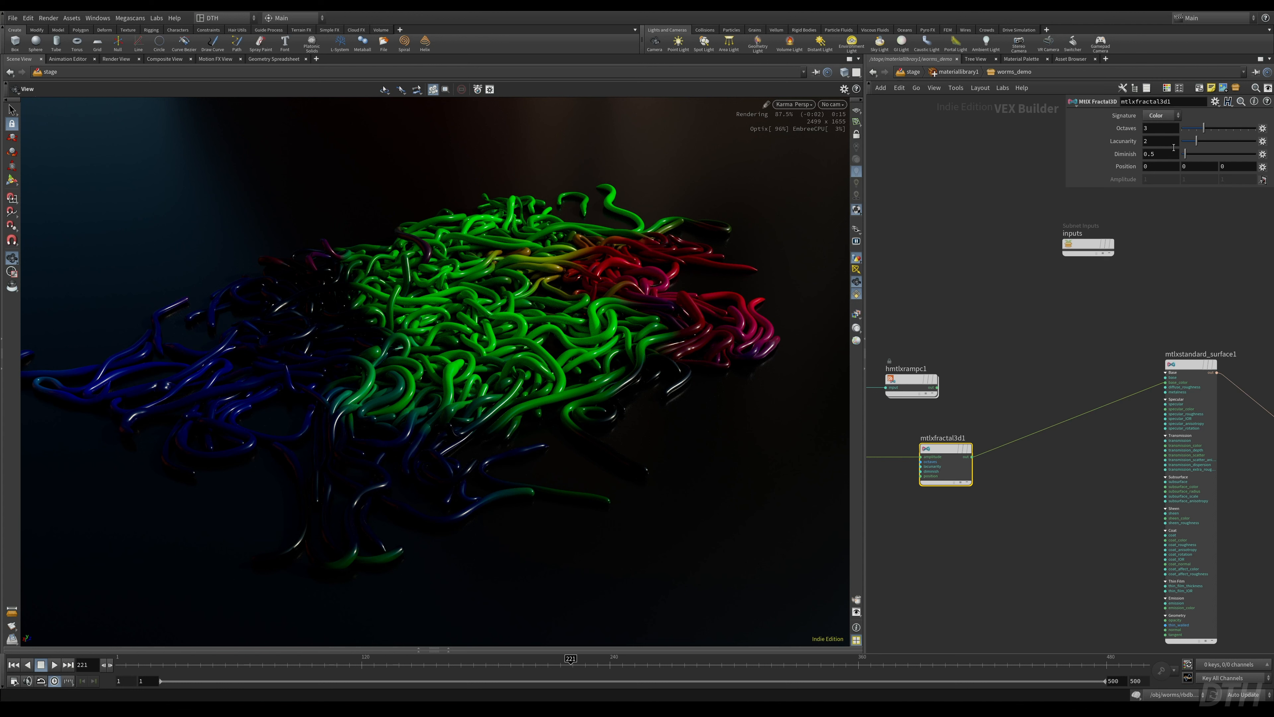
middle_click_drag(981, 530, 1089, 496)
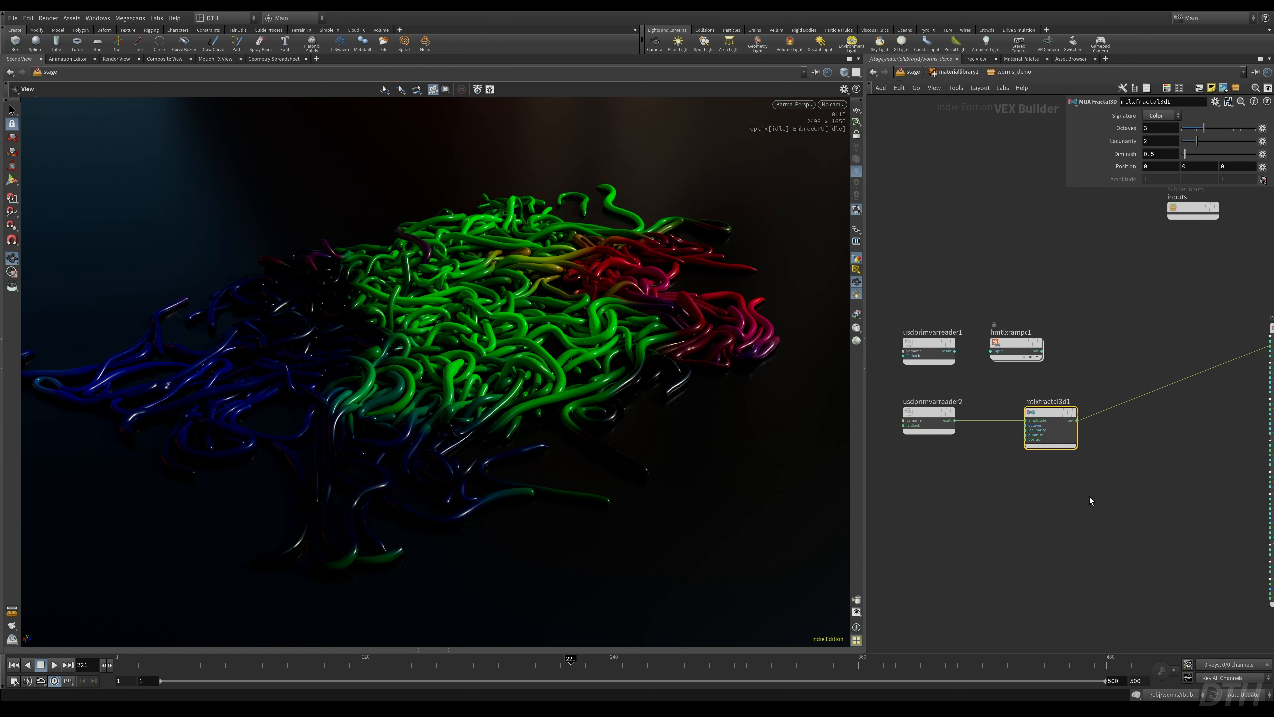
left_click_drag(1120, 297, 1009, 362)
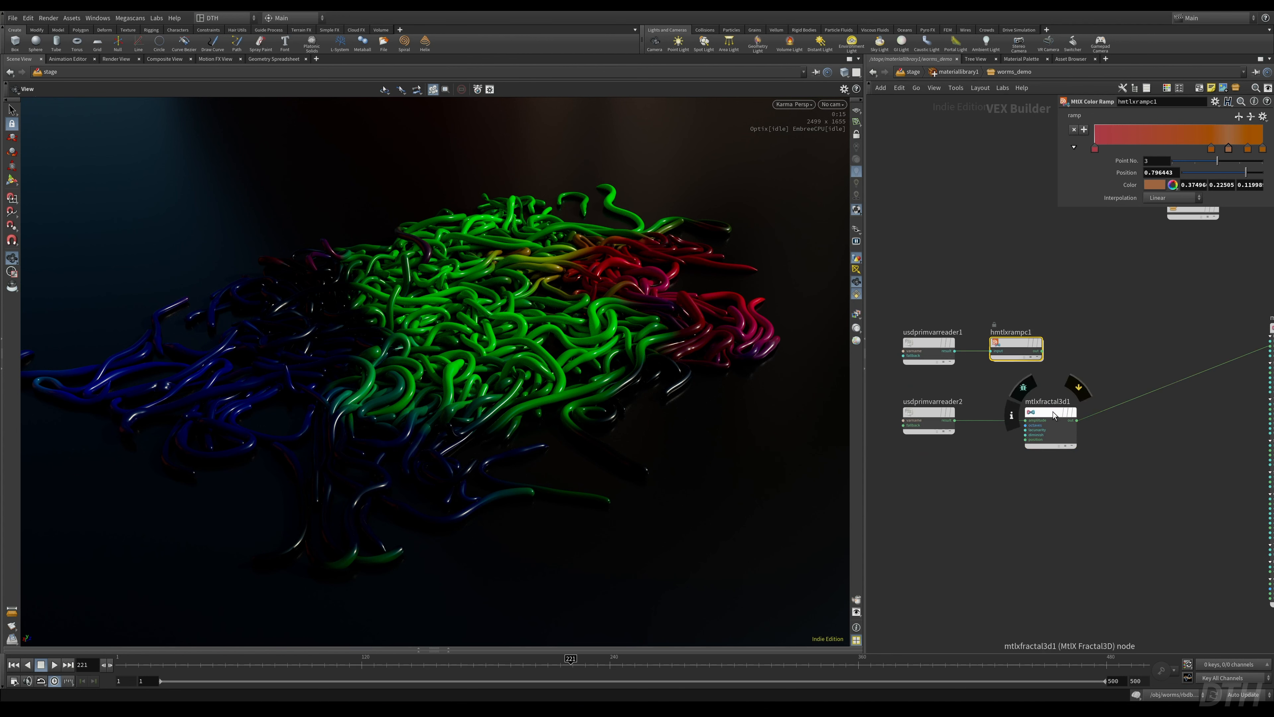
left_click_drag(1052, 413, 1024, 414)
middle_click_drag(1094, 476, 1065, 480)
left_click_drag(1065, 480, 971, 404)
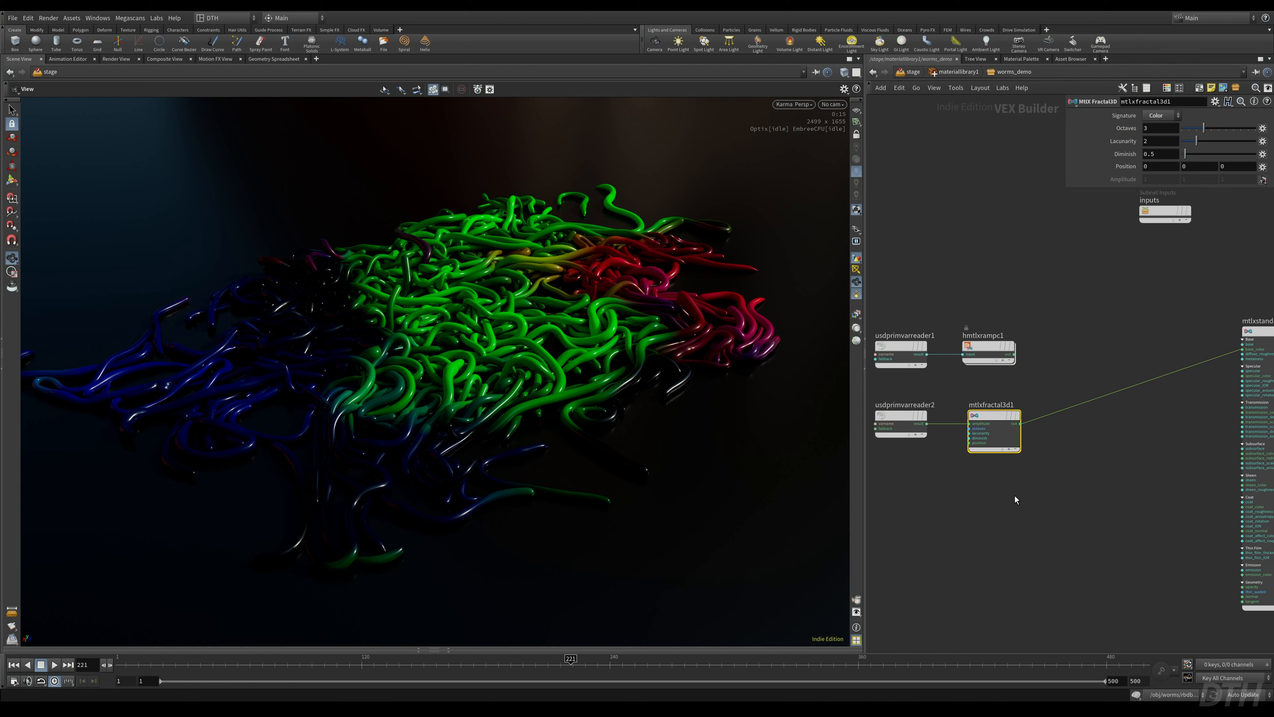
middle_click_drag(1015, 498, 1085, 496)
- Move usdprimvarreader2 aside and insert an MtlX Multiply node between it and mtlxfractal3d1
left_click(979, 409)
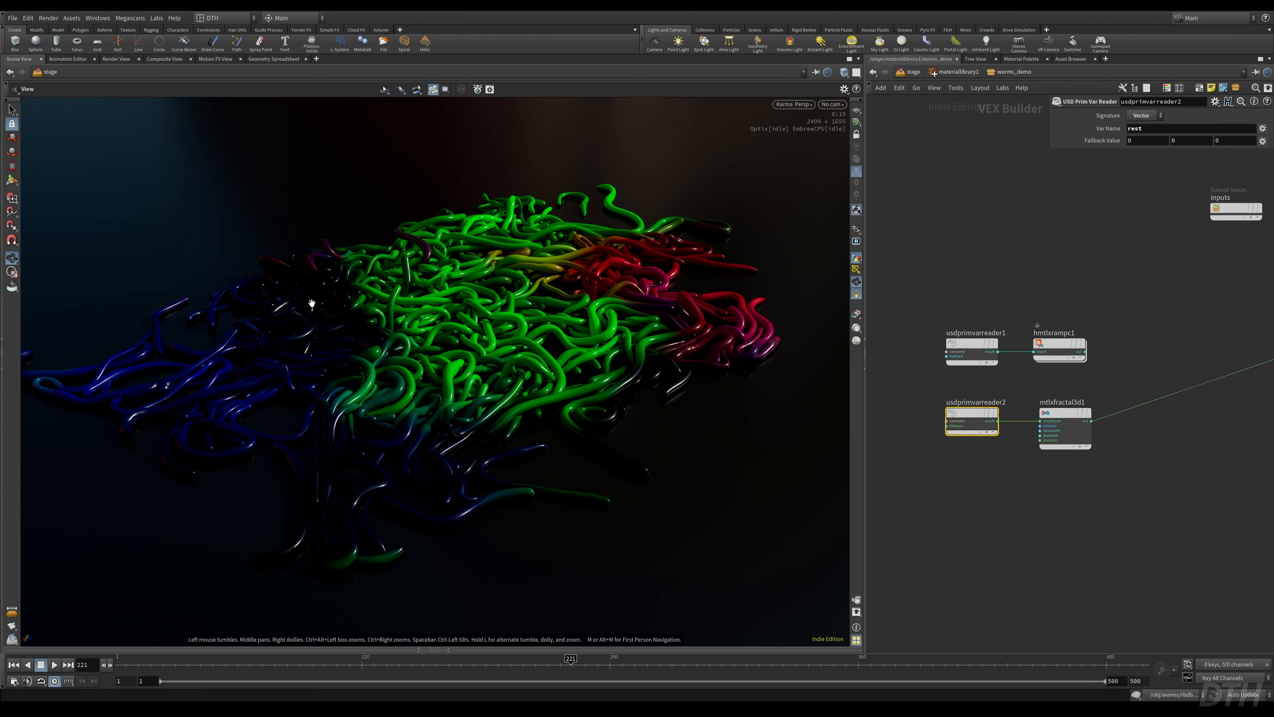
left_click_drag(972, 421, 918, 420)
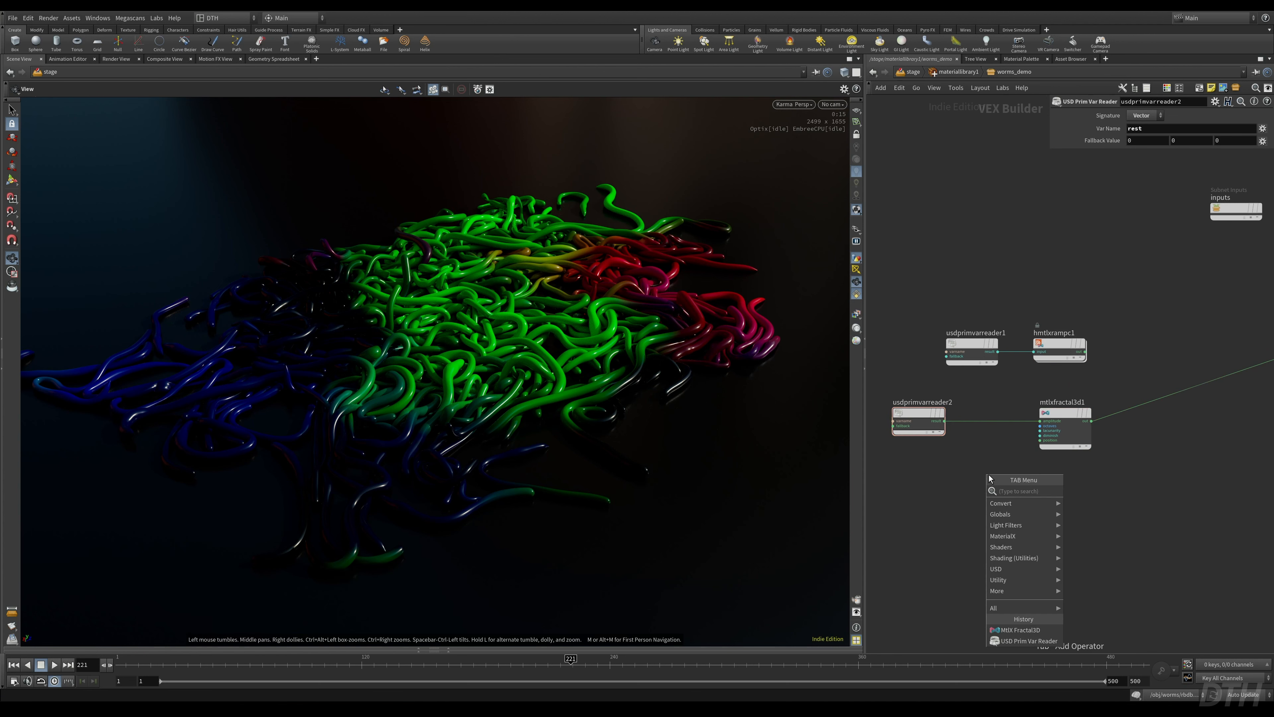
key("Tab")
type("mul")
key("Return")
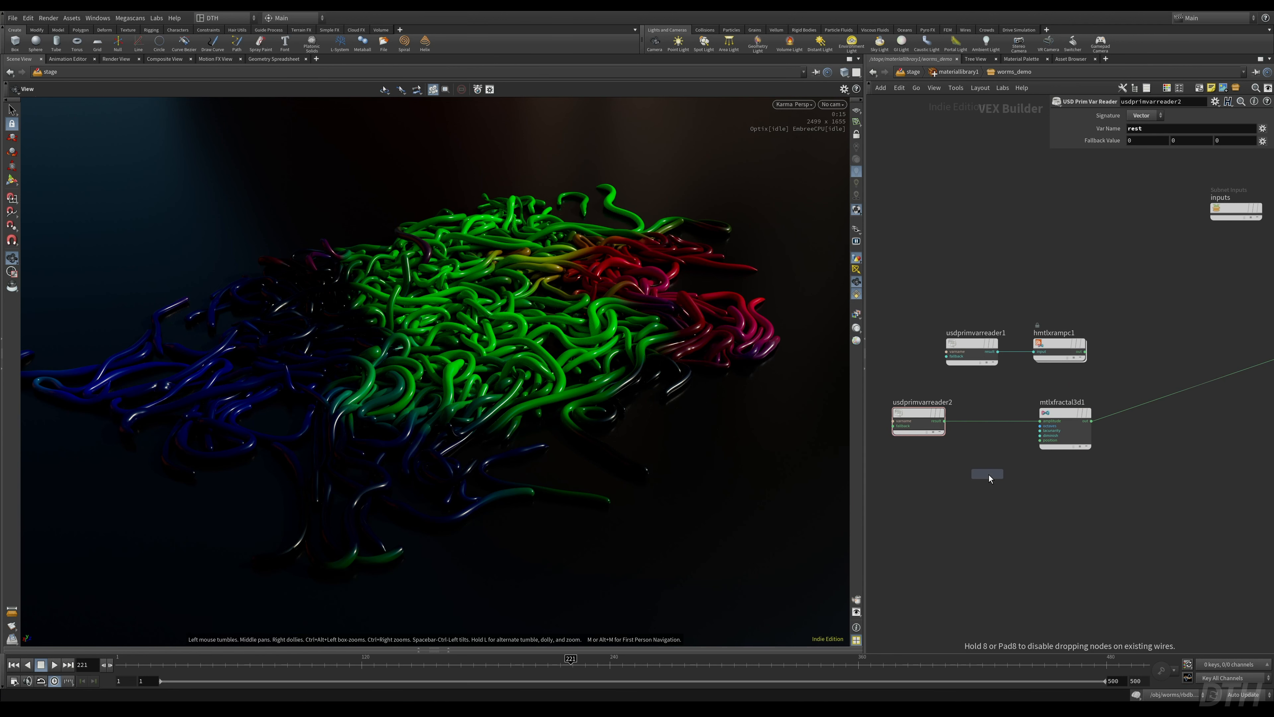
left_click(997, 425)
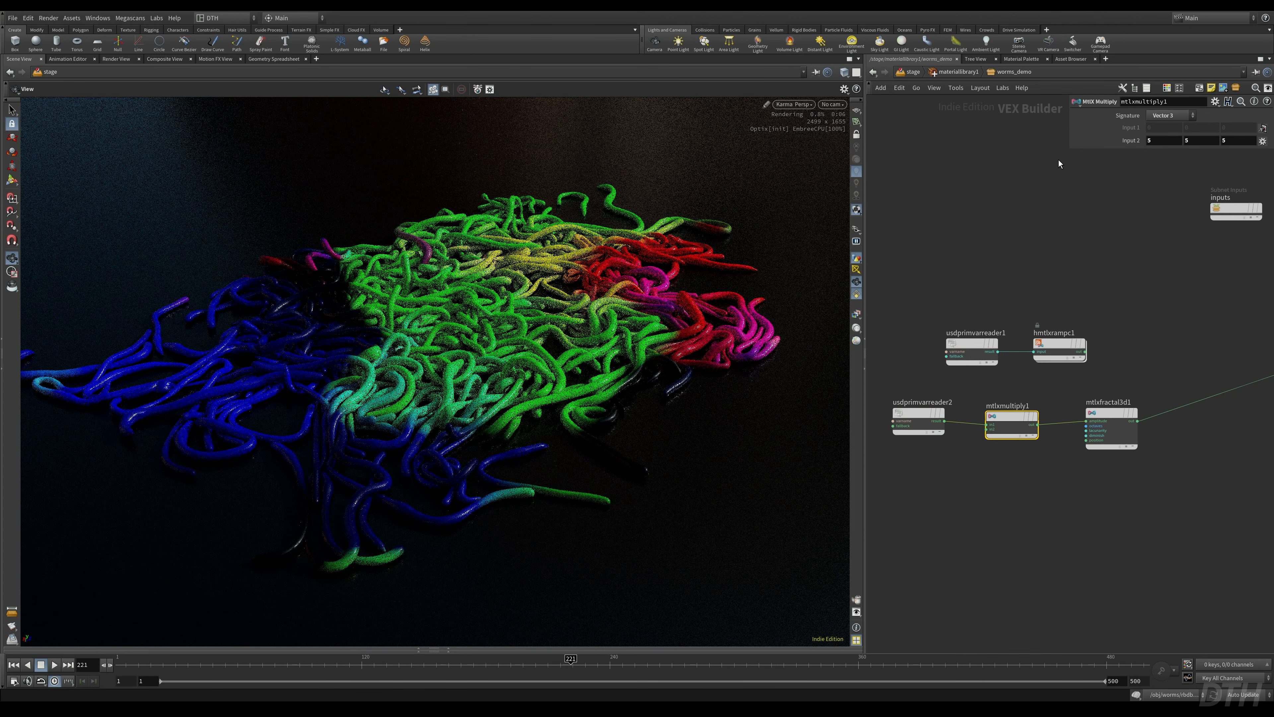
- Try raising mtlxmultiply1's Input 2 to 257 on all three components
middle_click_drag(1121, 142, 1247, 107)
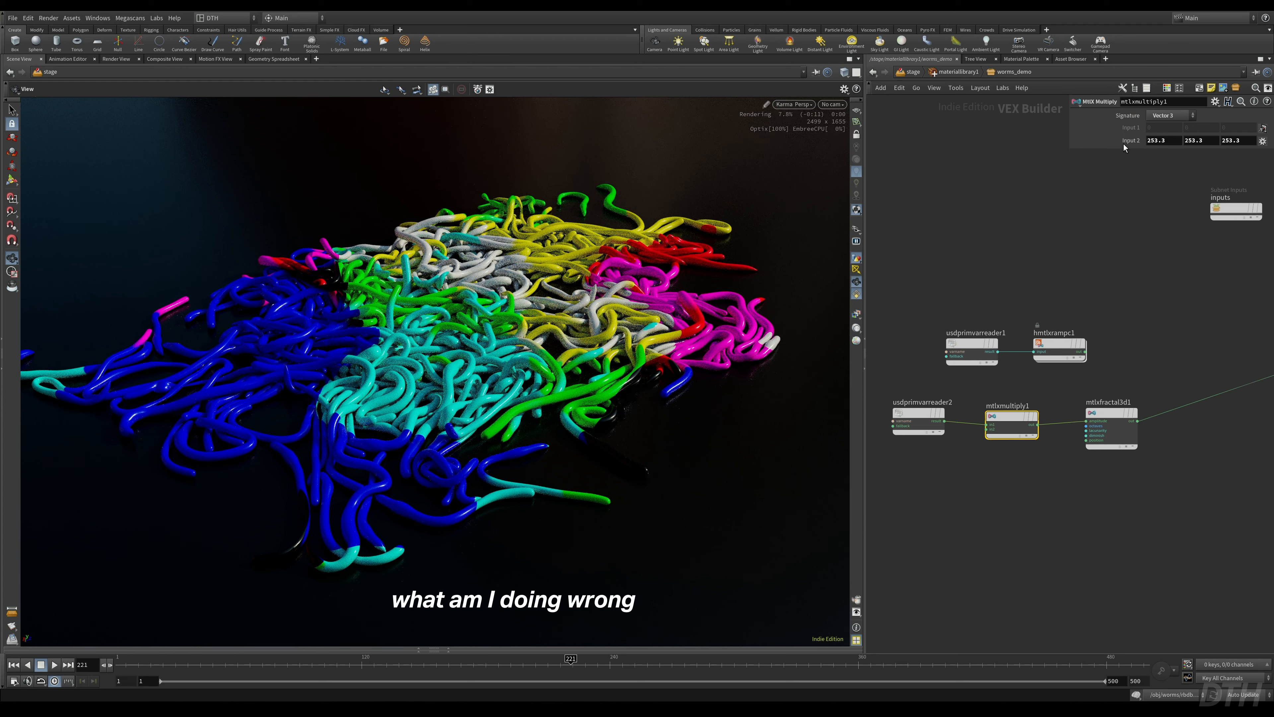
mouse_move(1123, 141)
middle_mouse_down()
mouse_move(1124, 103)
mouse_move(742, 136)
mouse_move(1131, 140)
middle_mouse_up()
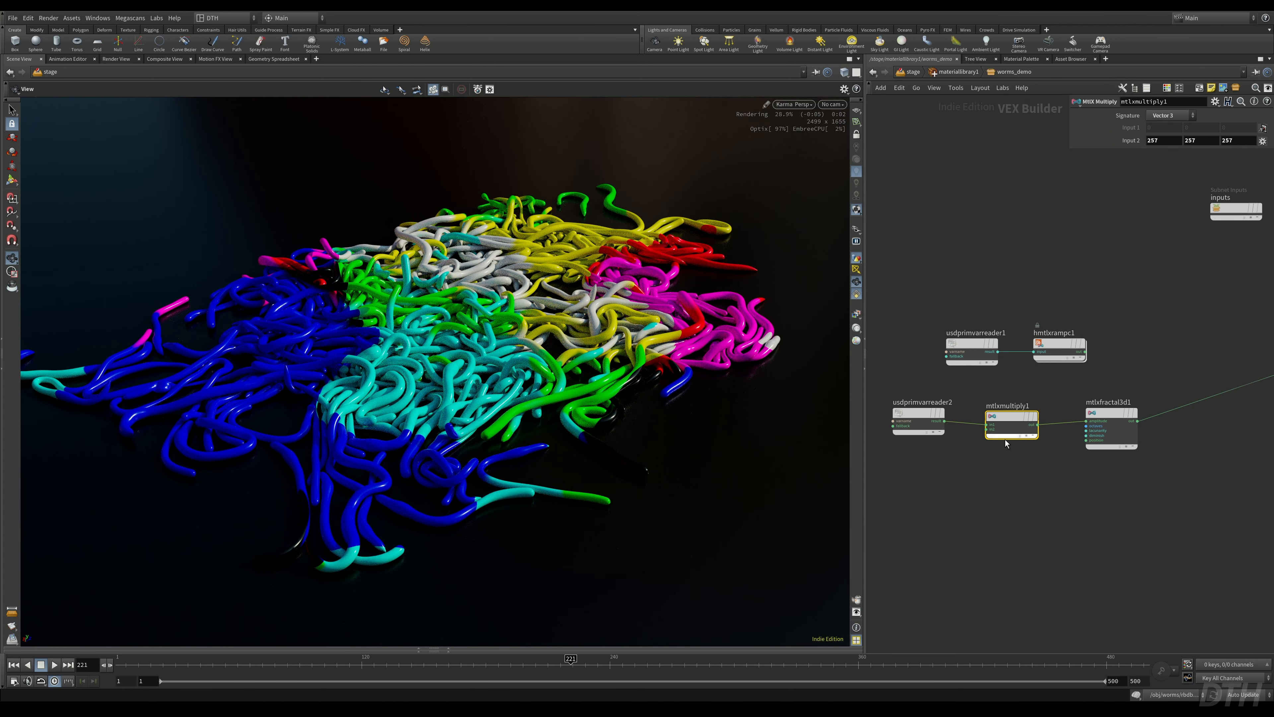
left_click_drag(1010, 417, 1012, 408)
left_click(919, 412)
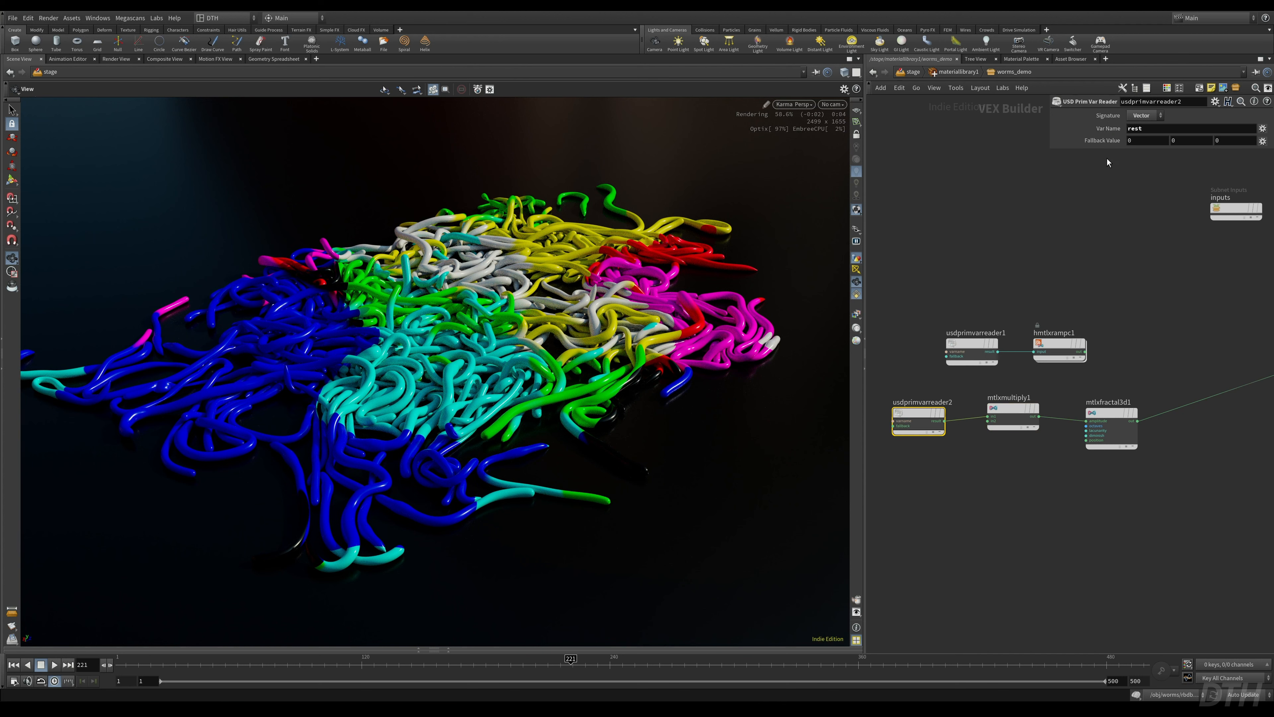
- Set only the first component of mtlxmultiply1's Input 2 to 100
left_click(1014, 409)
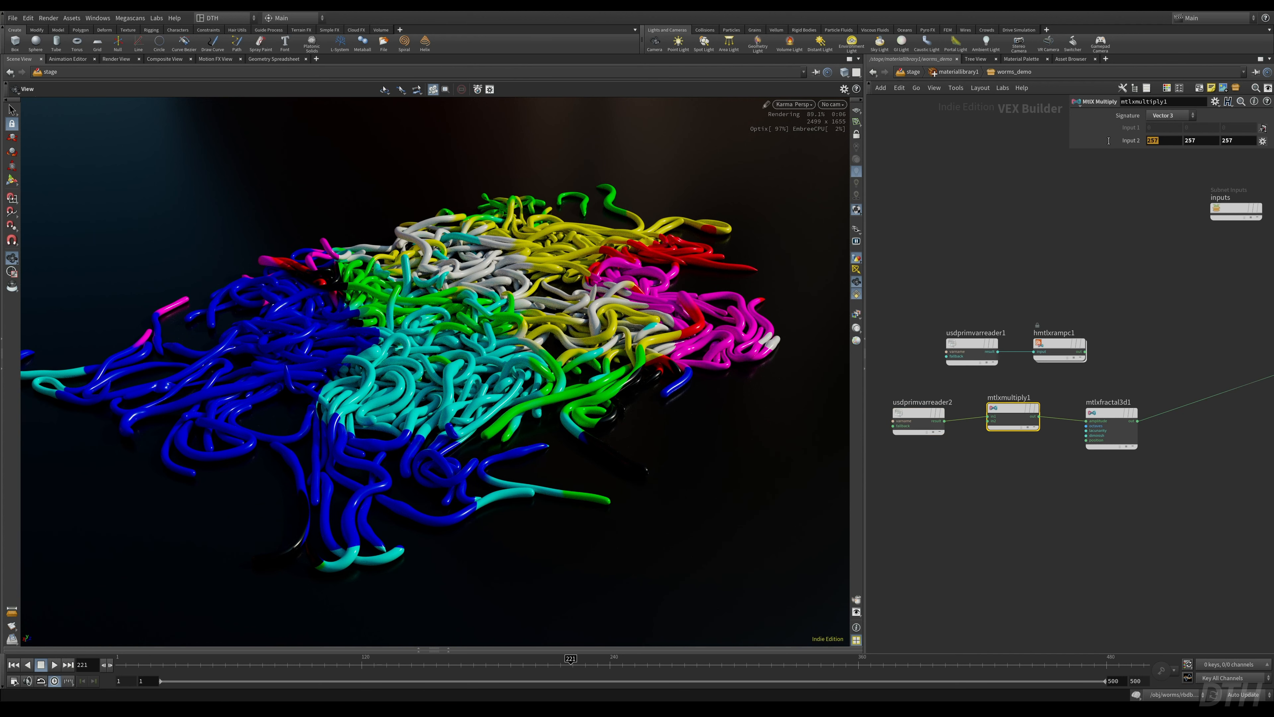
type("100")
key("Return")
key("ctrl+z")
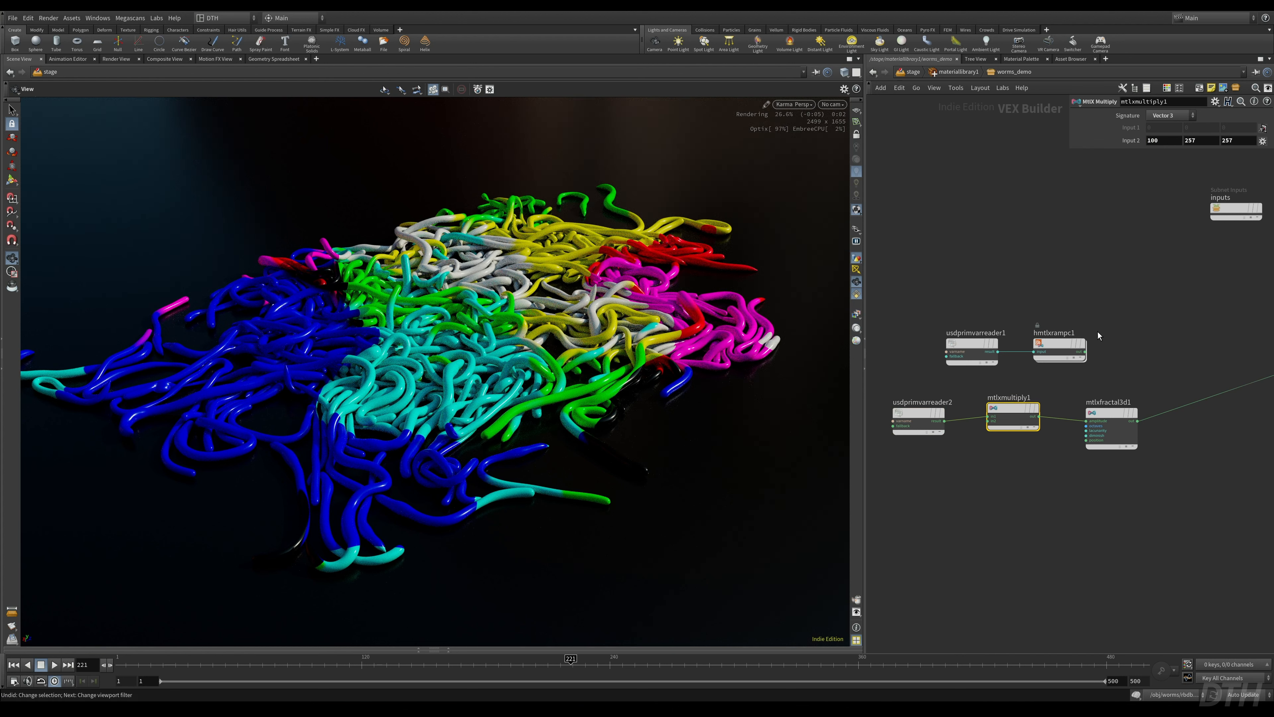
- Reroute mtlxmultiply1's output from mtlxfractal3d1's amplitude input to its position input
scroll(1130, 443, "up", 5)
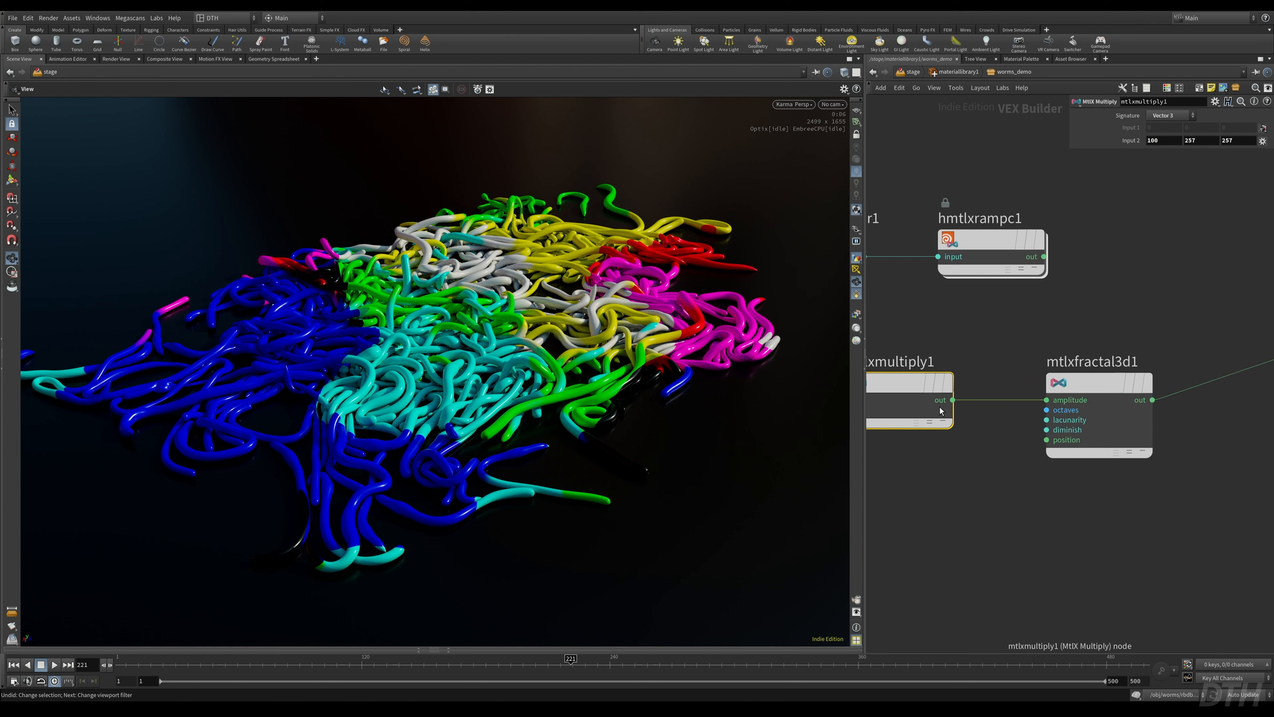
left_click_drag(1042, 401, 1054, 441)
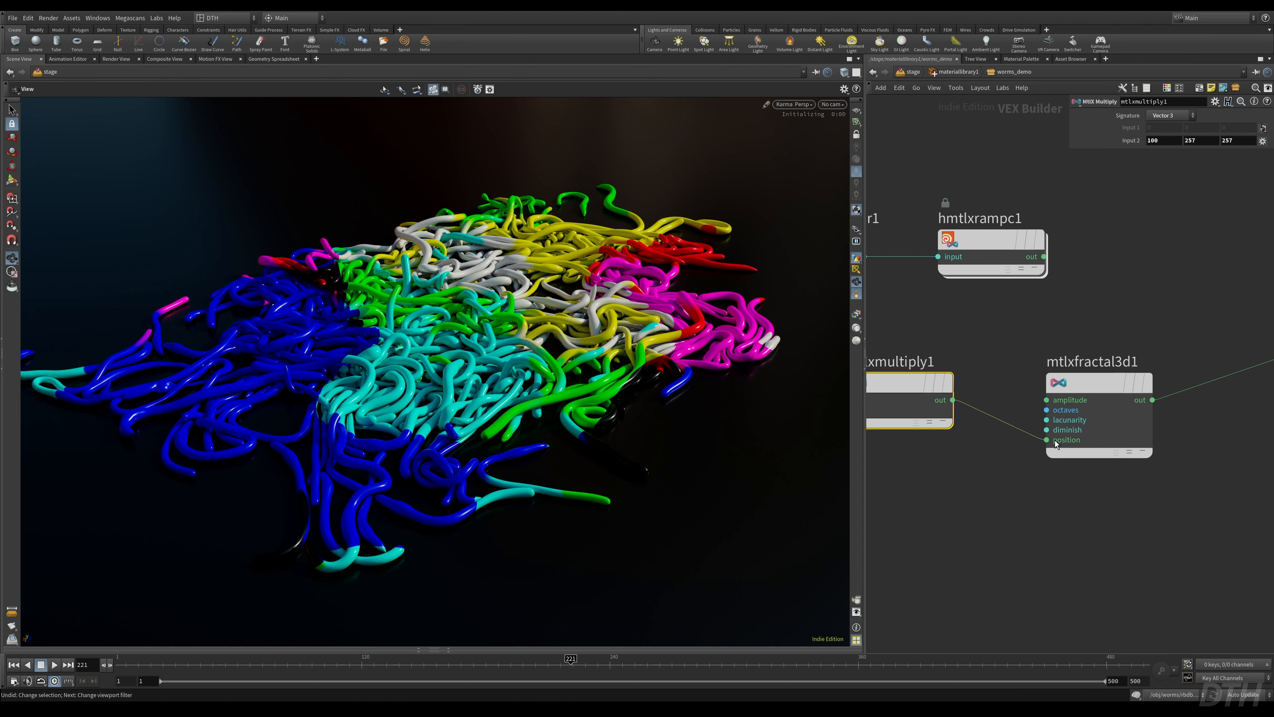
middle_click_drag(1002, 467, 1190, 471)
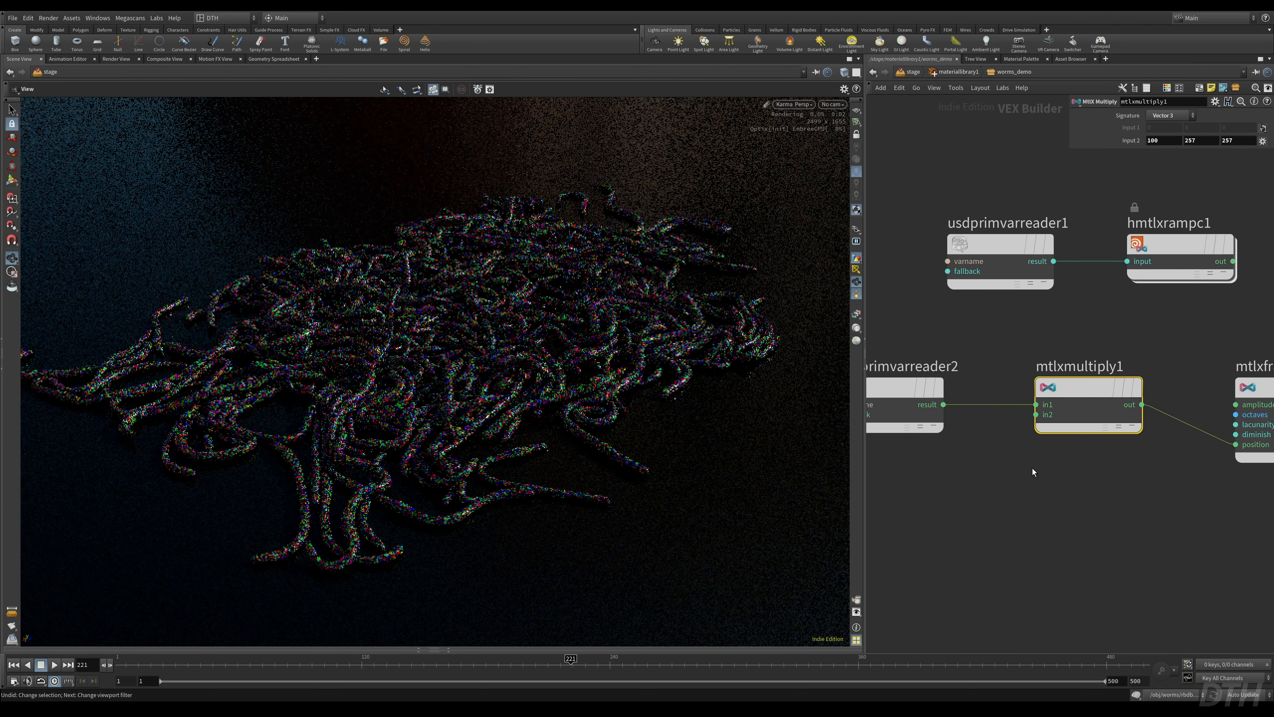
- Set all three components of mtlxmultiply1's Input 2 to 5
left_click_drag(1174, 142, 1126, 125)
type("5")
key("Tab")
type("5")
key("Tab")
type("5")
key("Return")
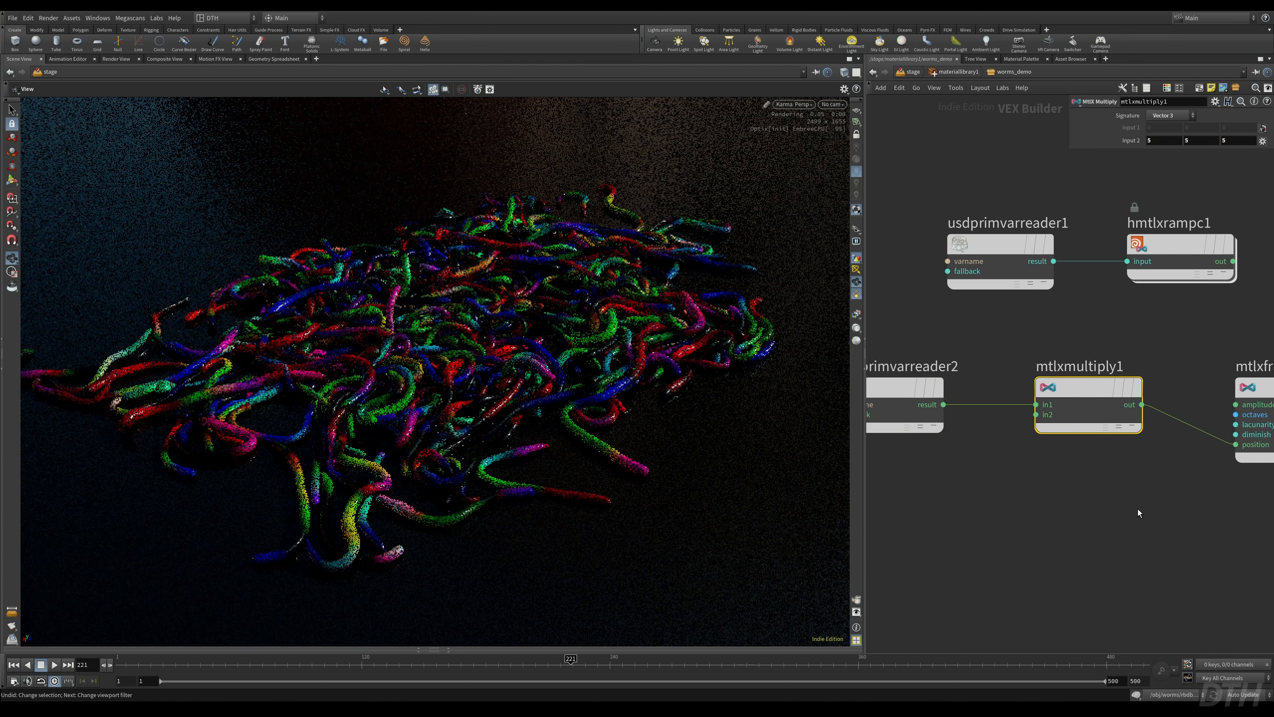
middle_click_drag(1138, 510, 1068, 512)
scroll(1068, 512, "down", 1)
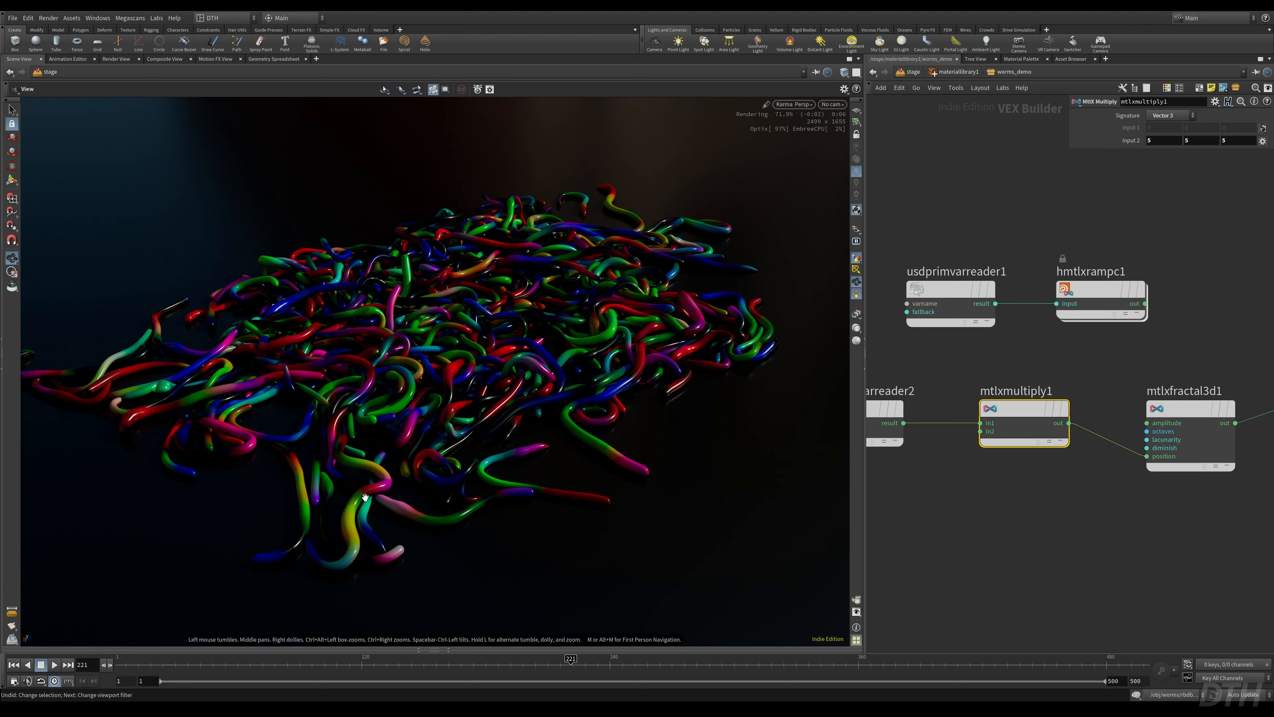
- Raise mtlxmultiply1's Input 2 to 7.1 on all components and align mtlxfractal3d1 with the multiply node
mouse_move(1131, 141)
middle_mouse_down()
mouse_move(1161, 143)
mouse_move(1130, 144)
middle_mouse_up()
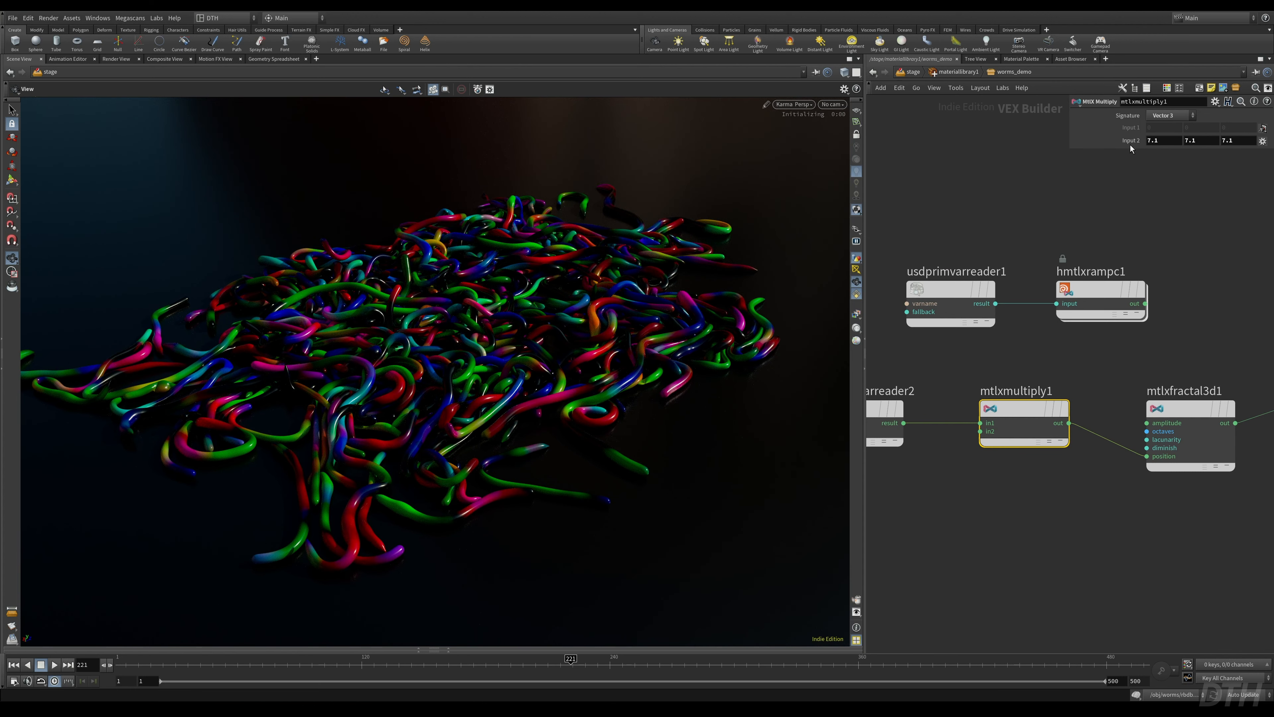
middle_click_drag(959, 489, 1026, 482)
scroll(1026, 482, "down", 3)
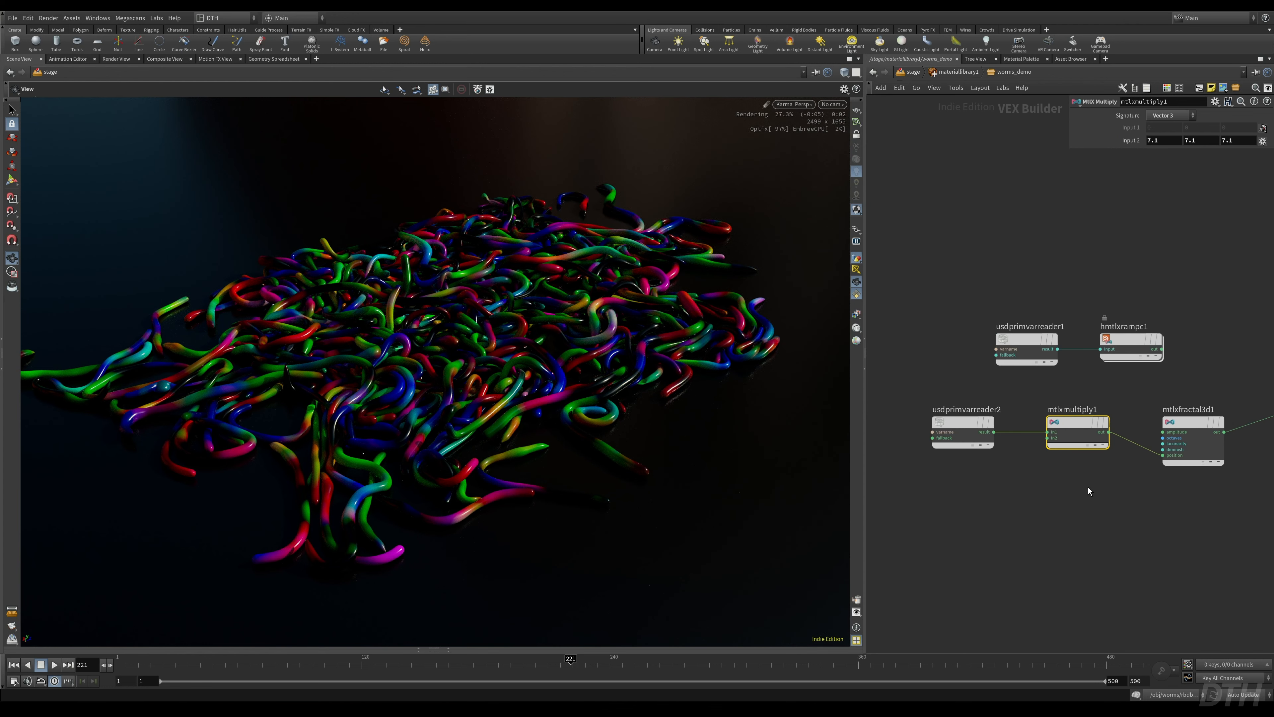
middle_click_drag(1149, 490, 1078, 464)
left_click_drag(1136, 409, 1143, 388)
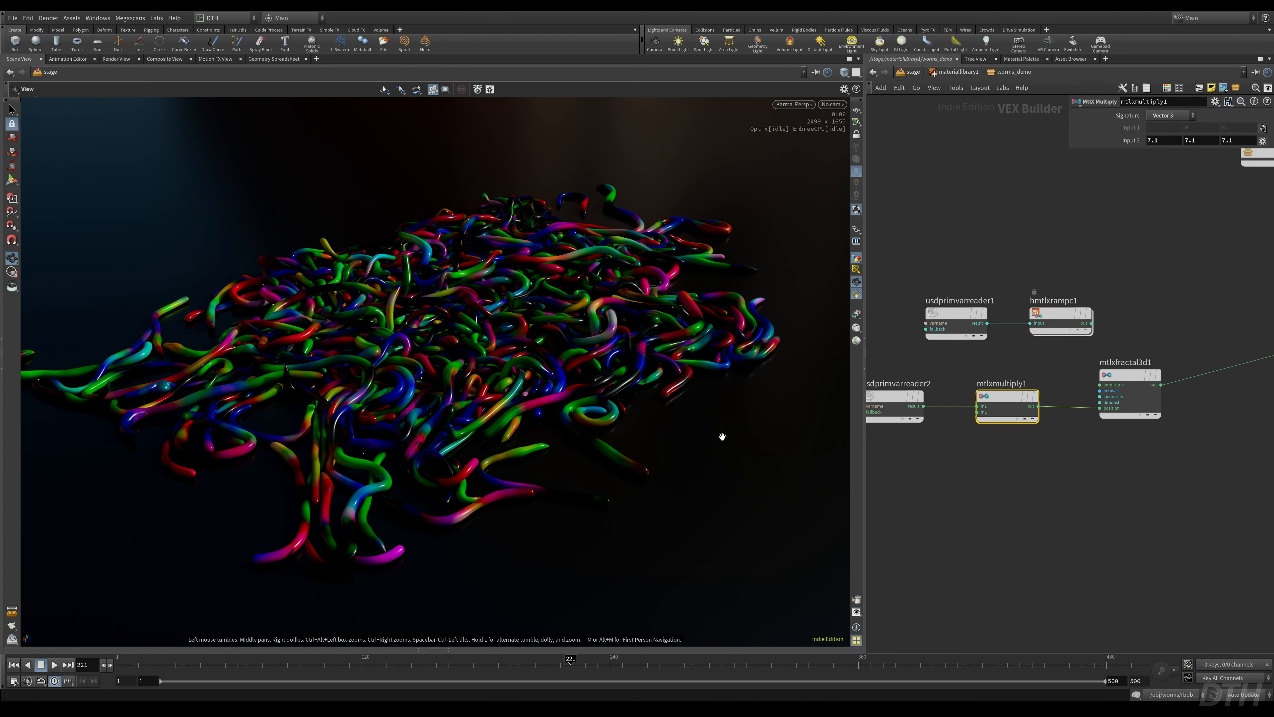
- Add a second MtlX Fractal3D node below the chain and connect usdprimvarreader2's result to its position input
left_click(1092, 520)
key("Tab")
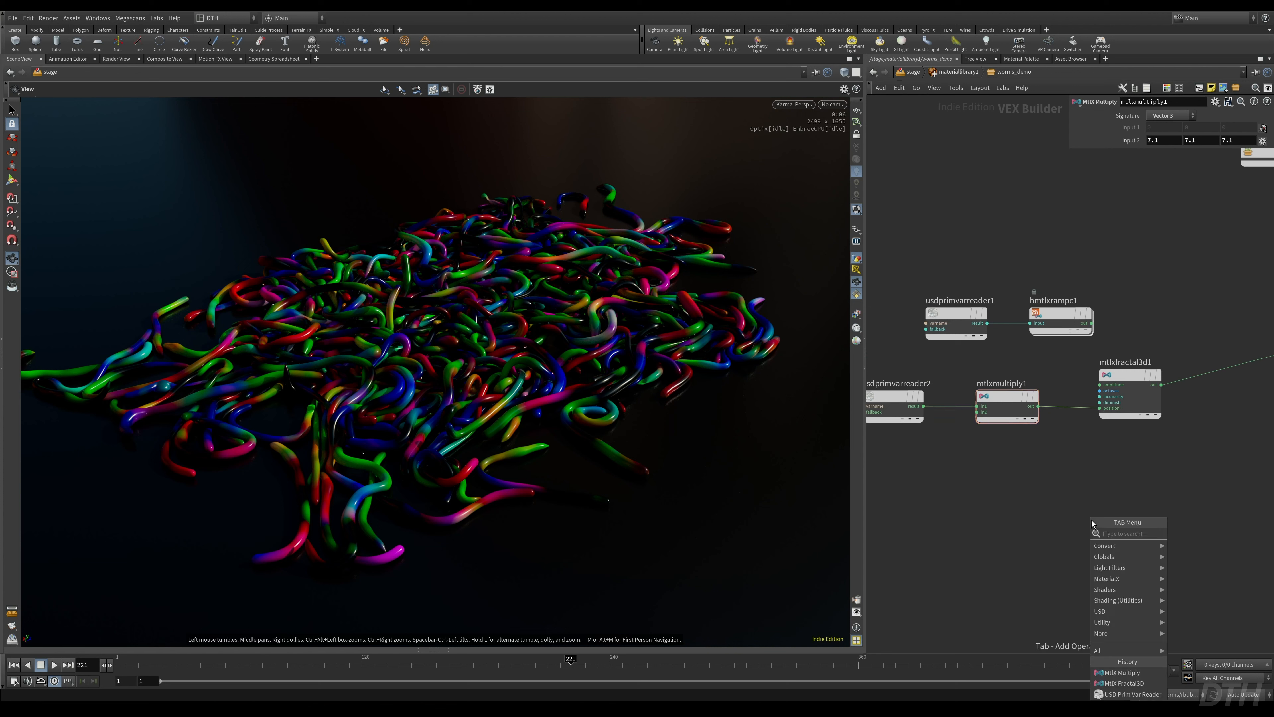
type("ran")
key("Return")
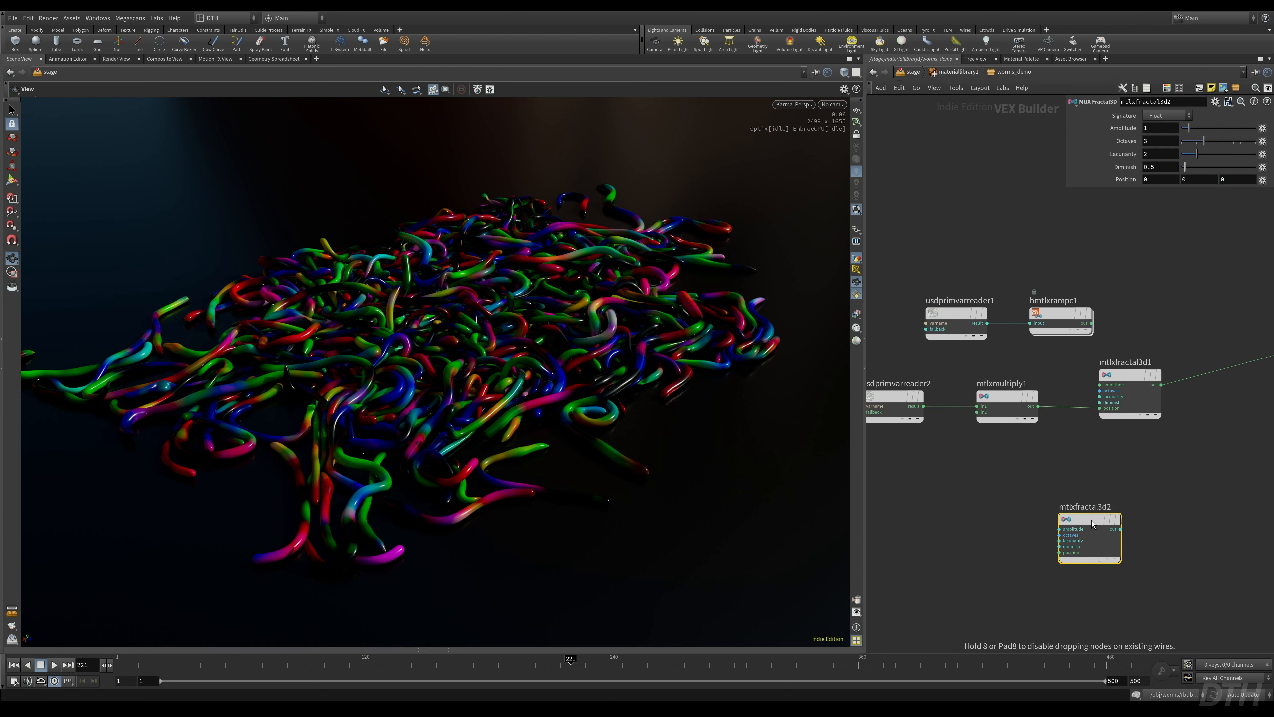
left_click(1018, 504)
left_click_drag(987, 531, 924, 406)
- Duplicate mtlxmultiply1 and insert the copy between usdprimvarreader2 and mtlxfractal3d2
left_click(1004, 396)
key("ctrl+c")
key("ctrl+v")
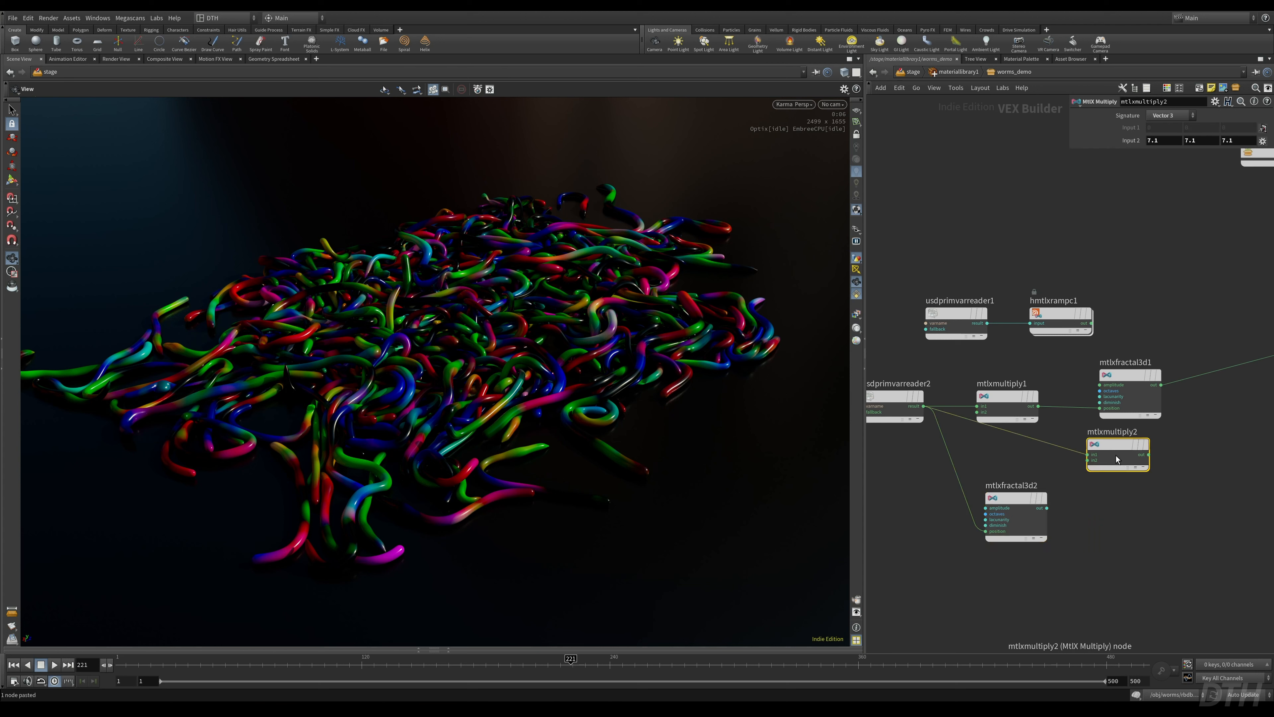
left_click_drag(1047, 465, 981, 500)
- Set all three components of mtlxmultiply2's Input 2 to 4 and move mtlxfractal3d2 closer to it
left_click(1168, 141)
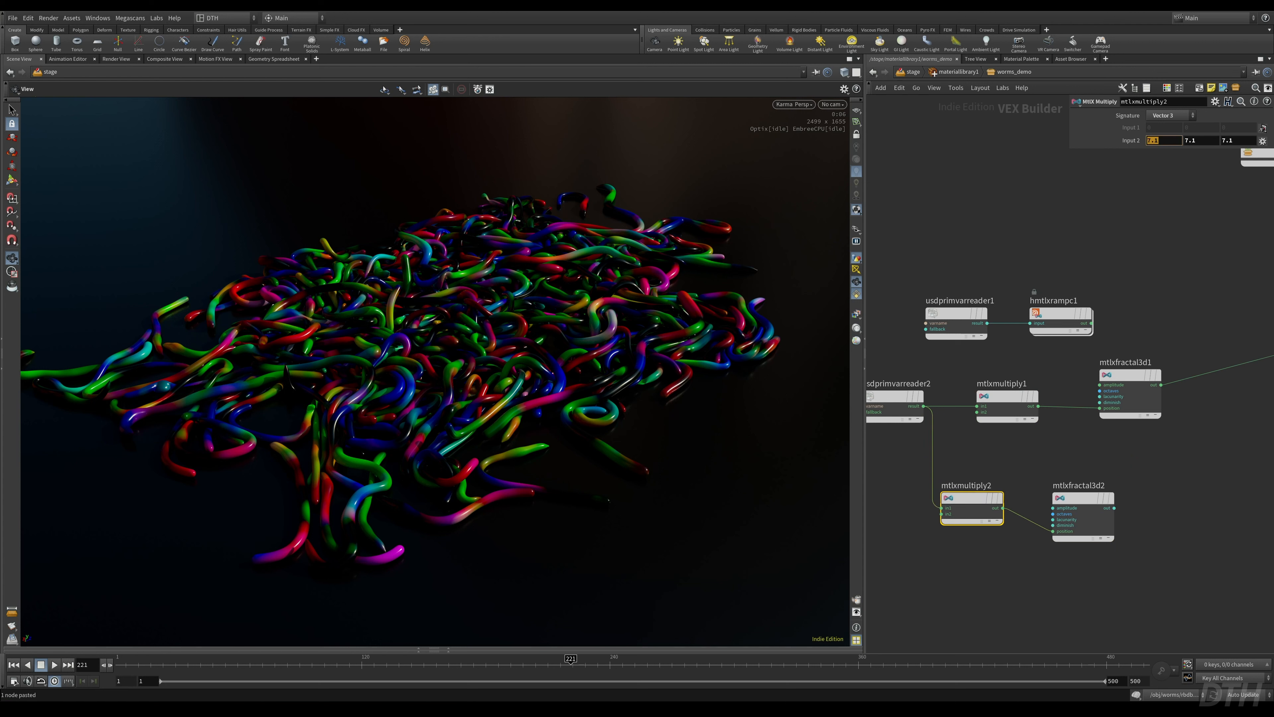
type("4")
key("Tab")
type("4")
key("Tab")
type("4")
key("Return")
left_click_drag(1068, 524, 1045, 507)
- Insert an MtlX Add node between usdprimvarreader2 and mtlxmultiply1 and feed mtlxfractal3d2's output into its second input
left_click_drag(1184, 448, 1008, 384)
left_click_drag(1020, 400, 1160, 400)
left_click(1021, 369)
key("Tab")
type("add")
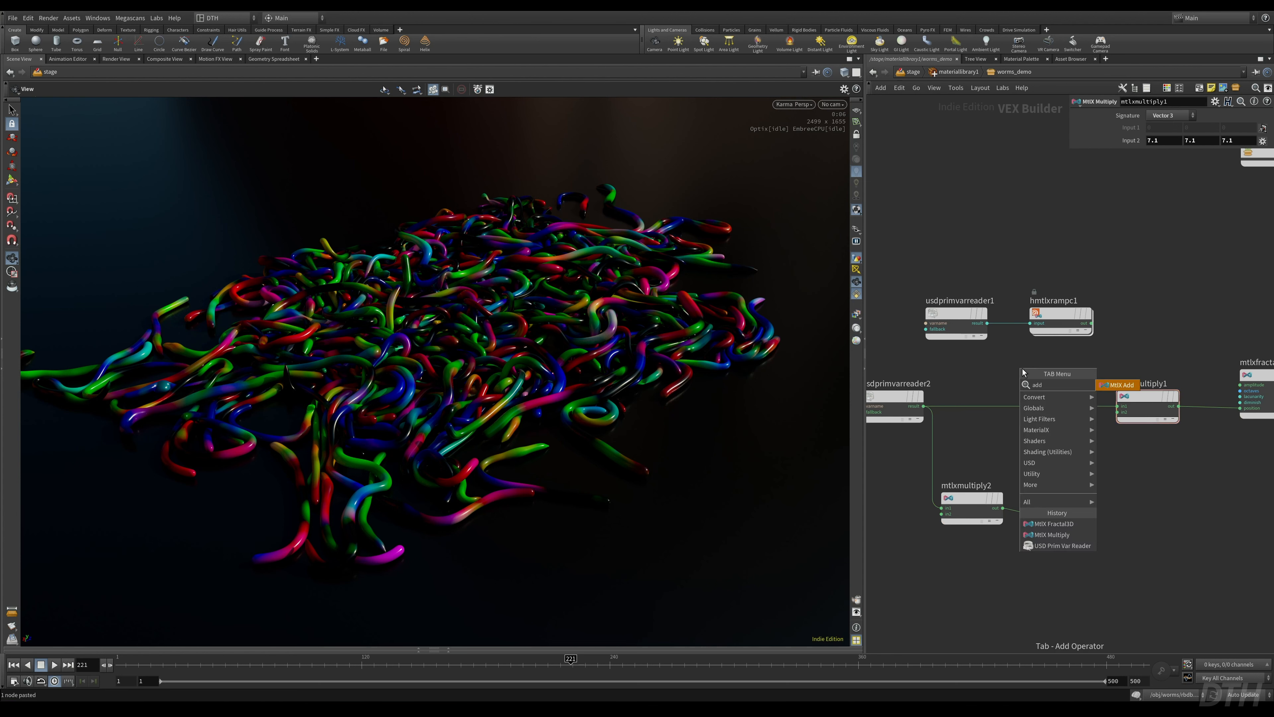
key("Return")
left_click(1084, 414)
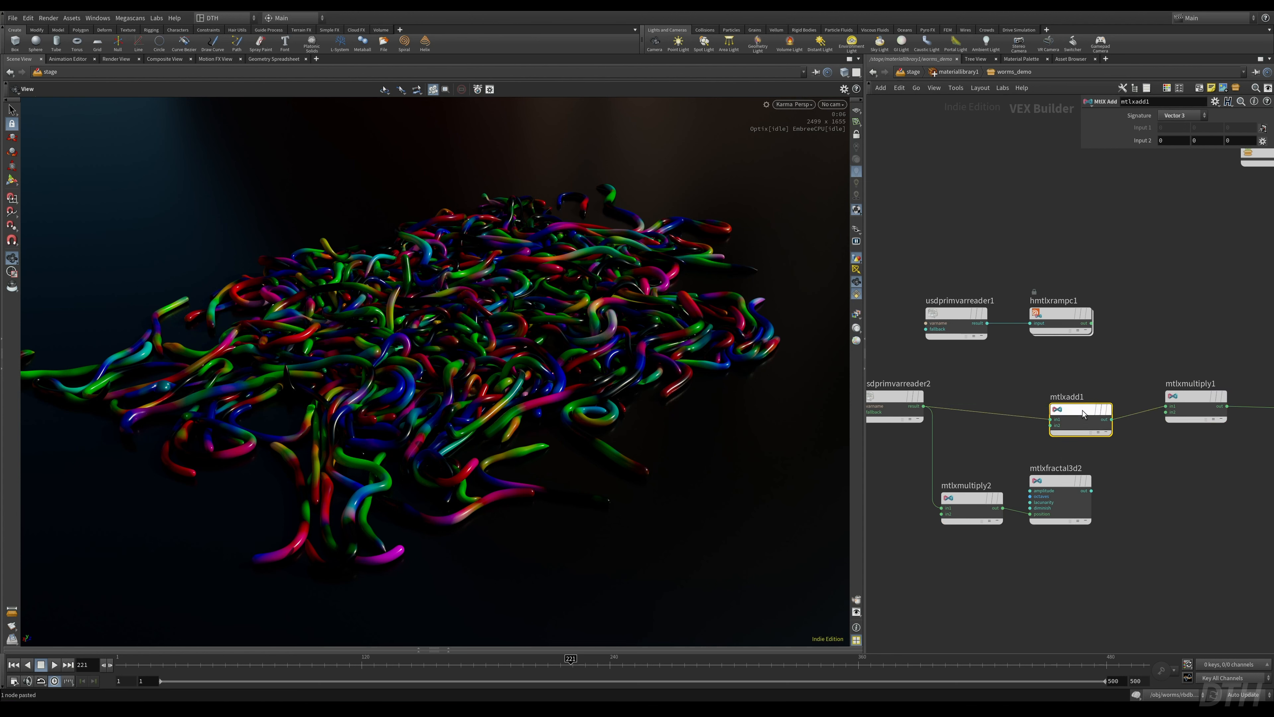
mouse_move(1084, 414)
left_mouse_down()
mouse_move(1102, 400)
mouse_move(1091, 490)
left_mouse_up()
scroll(1091, 495, "down", 2)
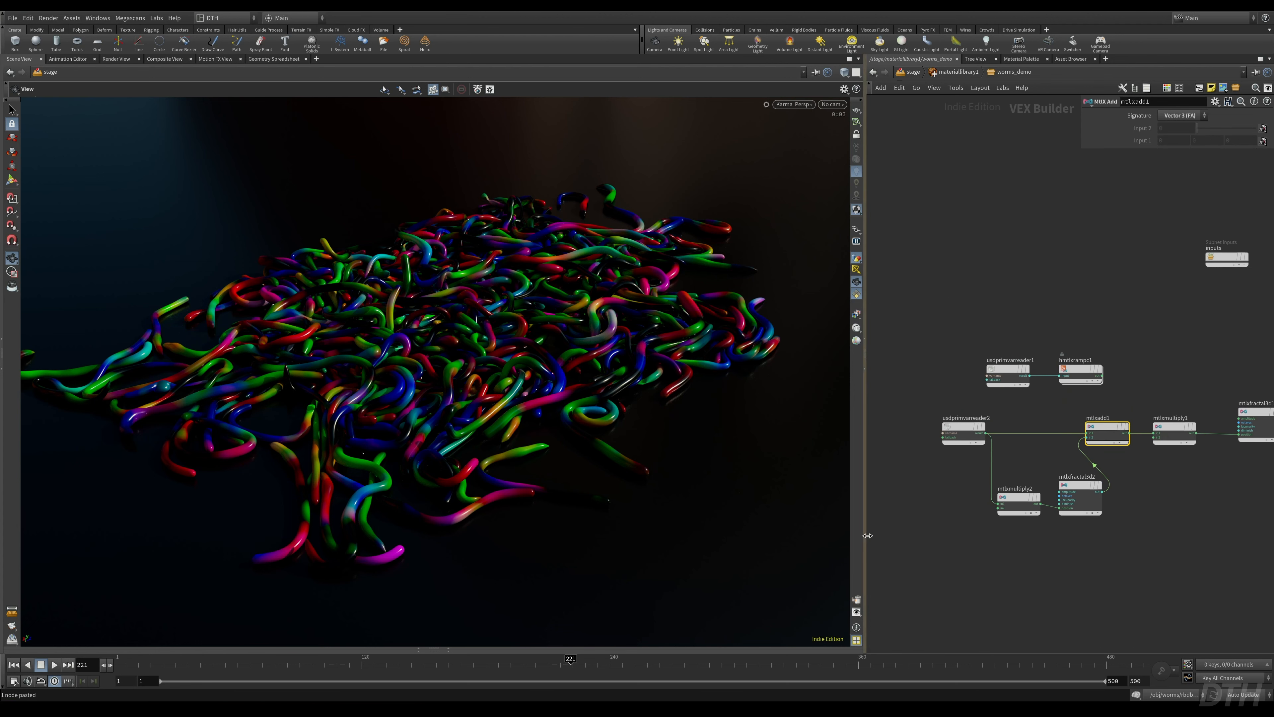
- Widen the network editor pane and space out usdprimvarreader2, mtlxmultiply2 and mtlxfractal3d2 from the add node
left_click_drag(867, 535, 714, 535)
left_click_drag(1034, 544, 912, 499)
left_click_drag(865, 428, 821, 429)
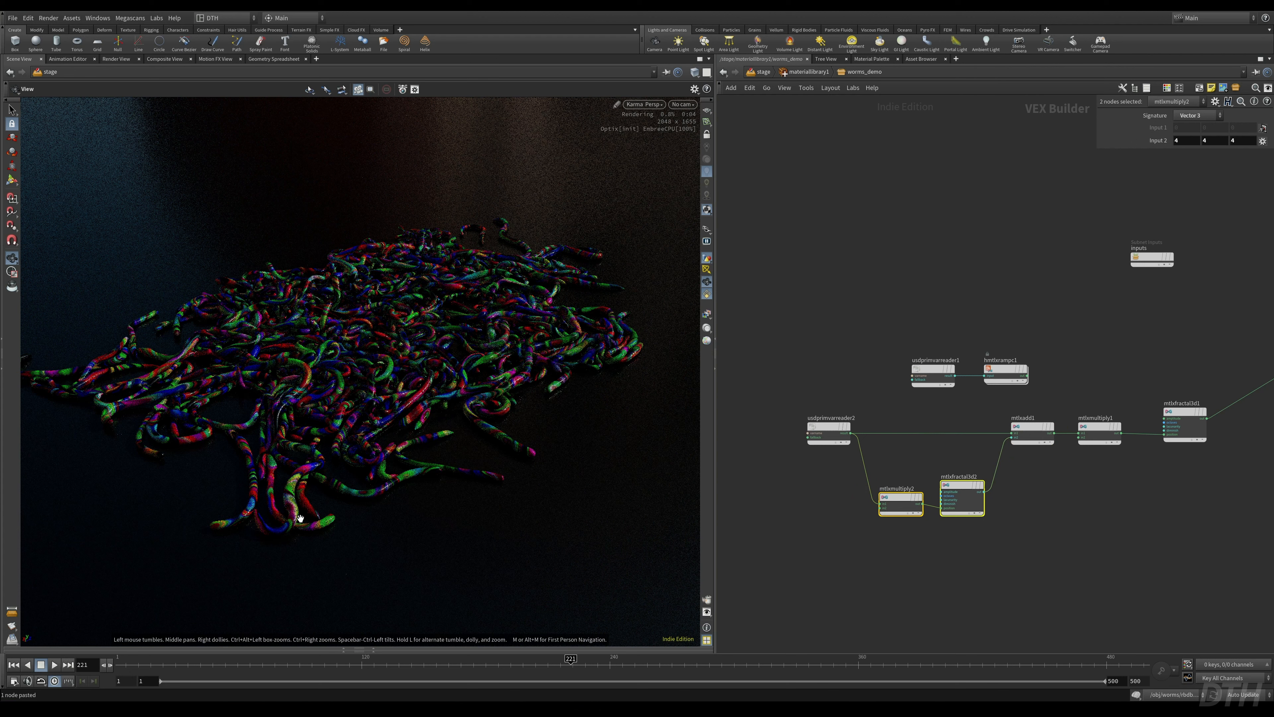
scroll(436, 408, "up", 5)
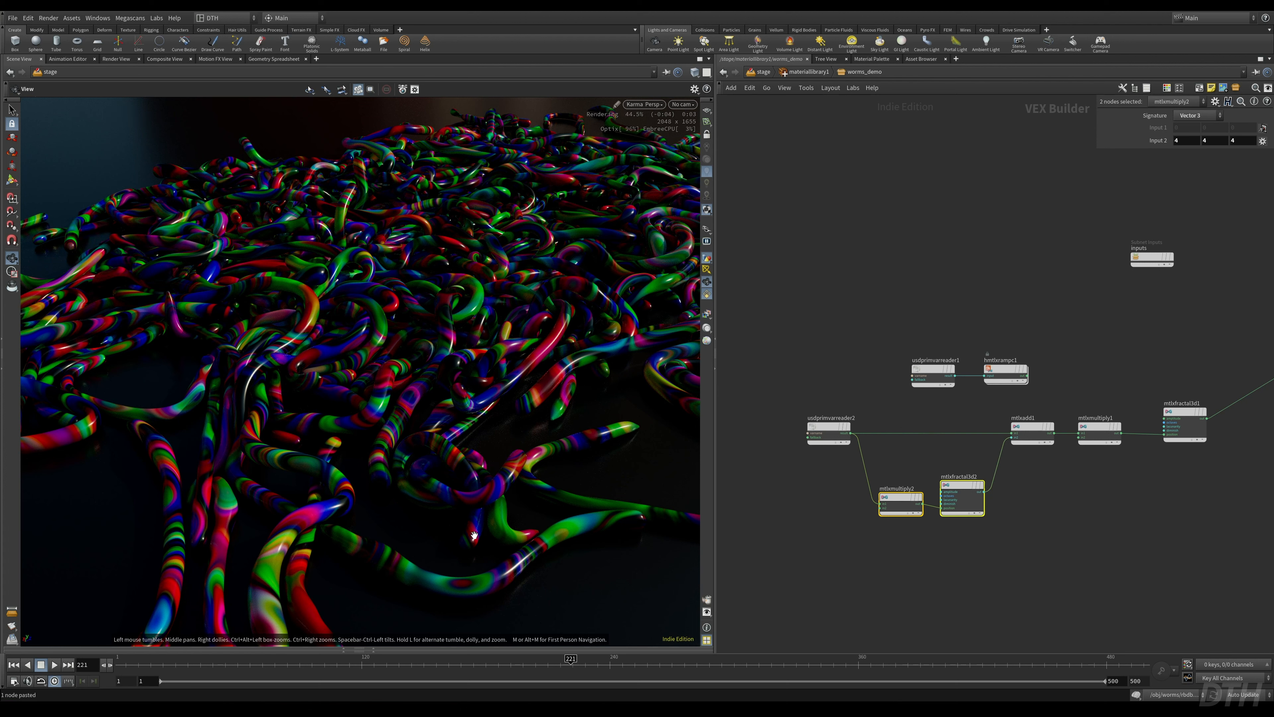
double_click(958, 476)
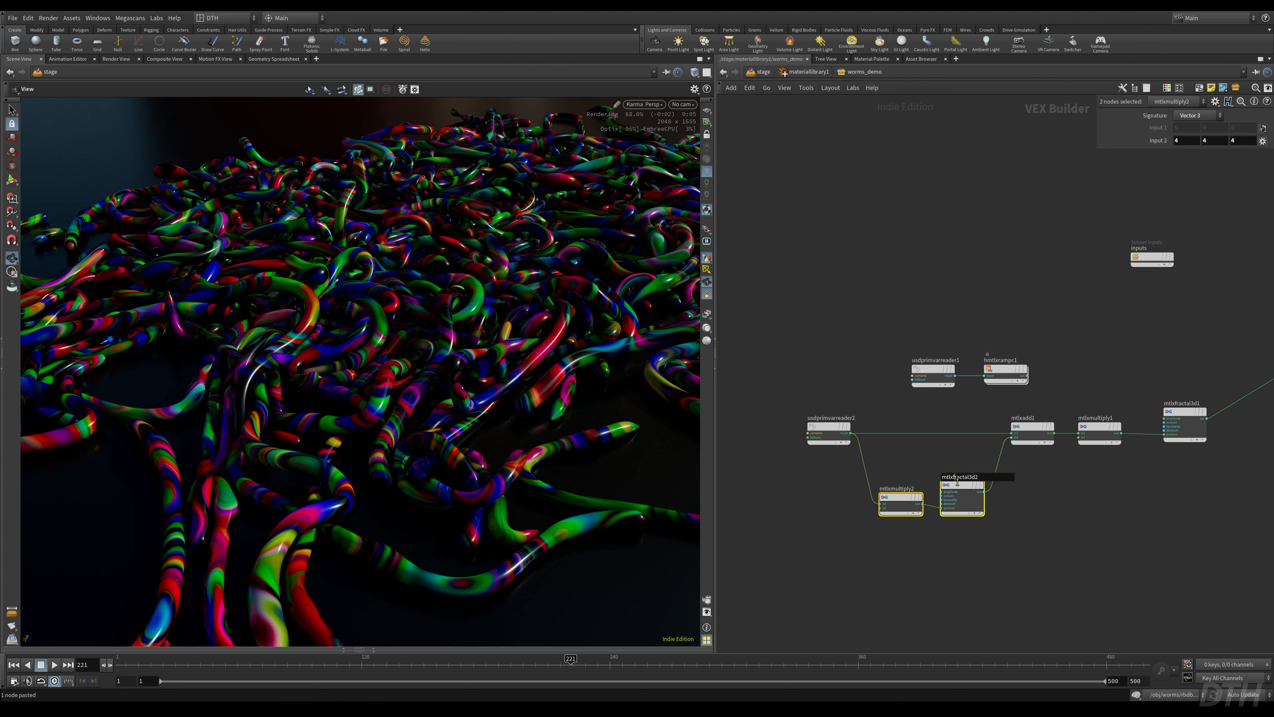
left_click(964, 469)
left_click_drag(946, 489, 948, 485)
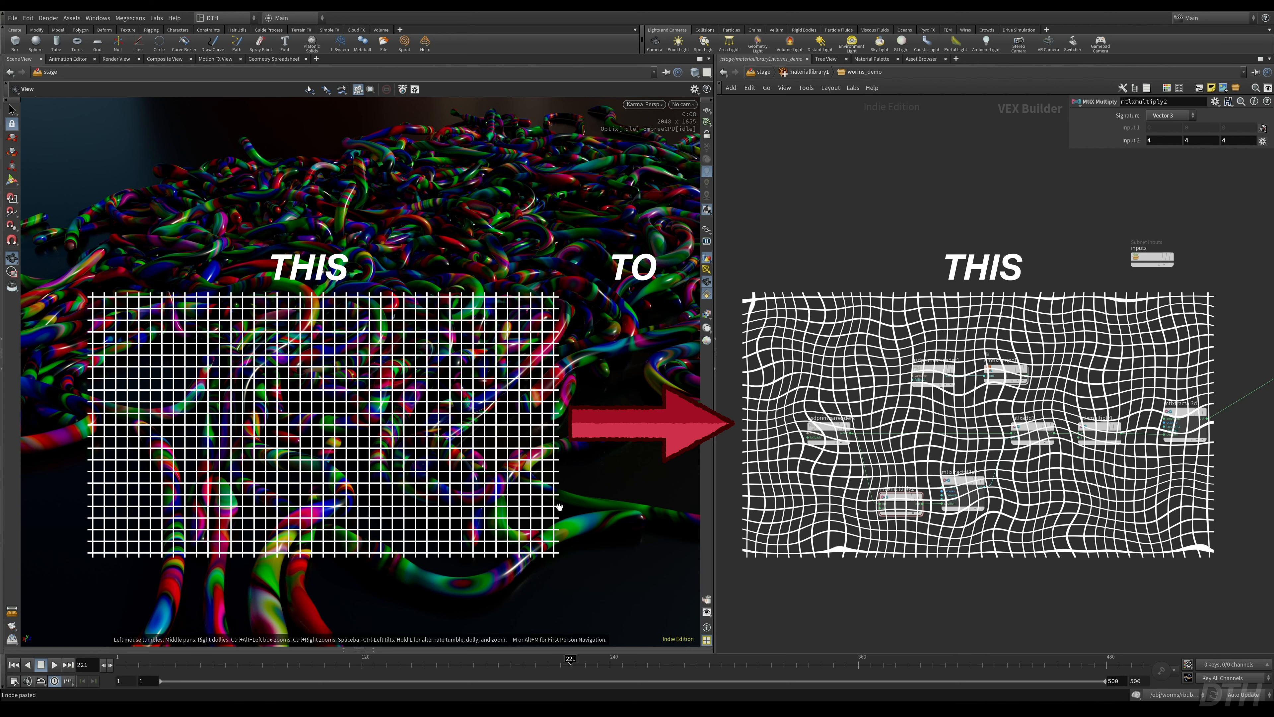
- Set the Amplitude of mtlxfractal3d2 to 0.1
middle_click_drag(1089, 540, 986, 520)
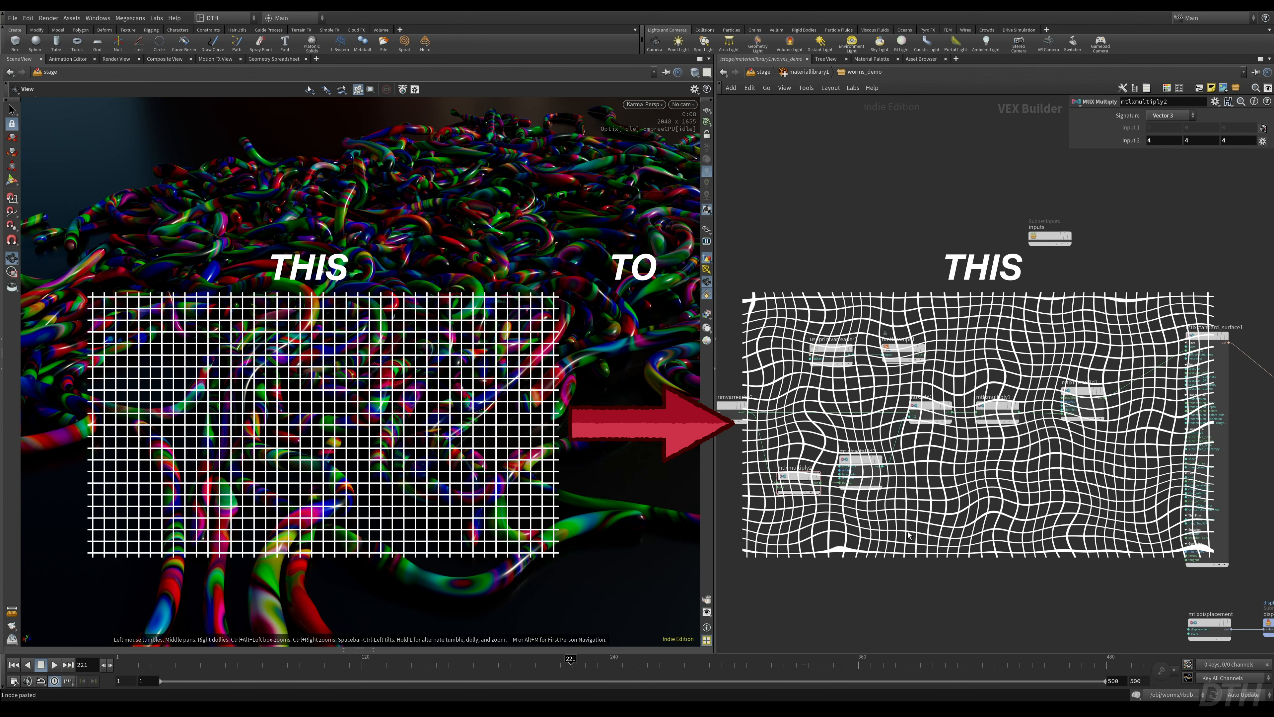
left_click(861, 472)
double_click(1160, 131)
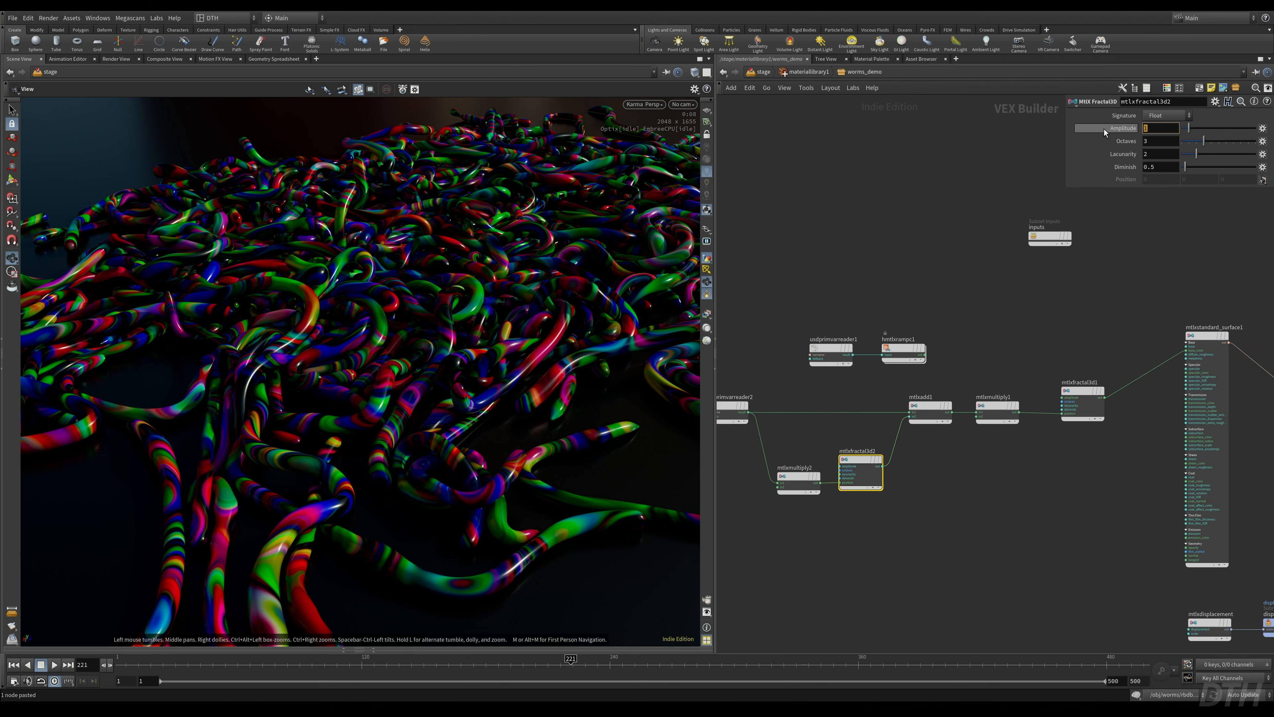
type(".1")
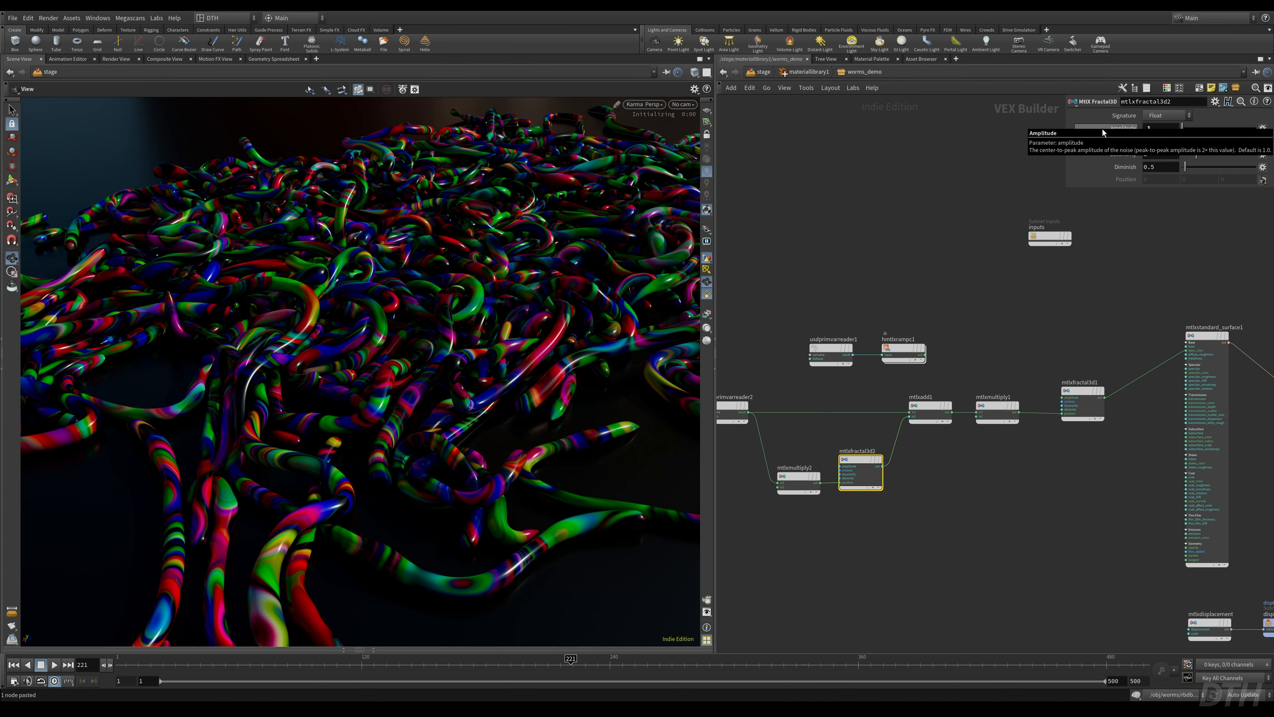
key("Return")
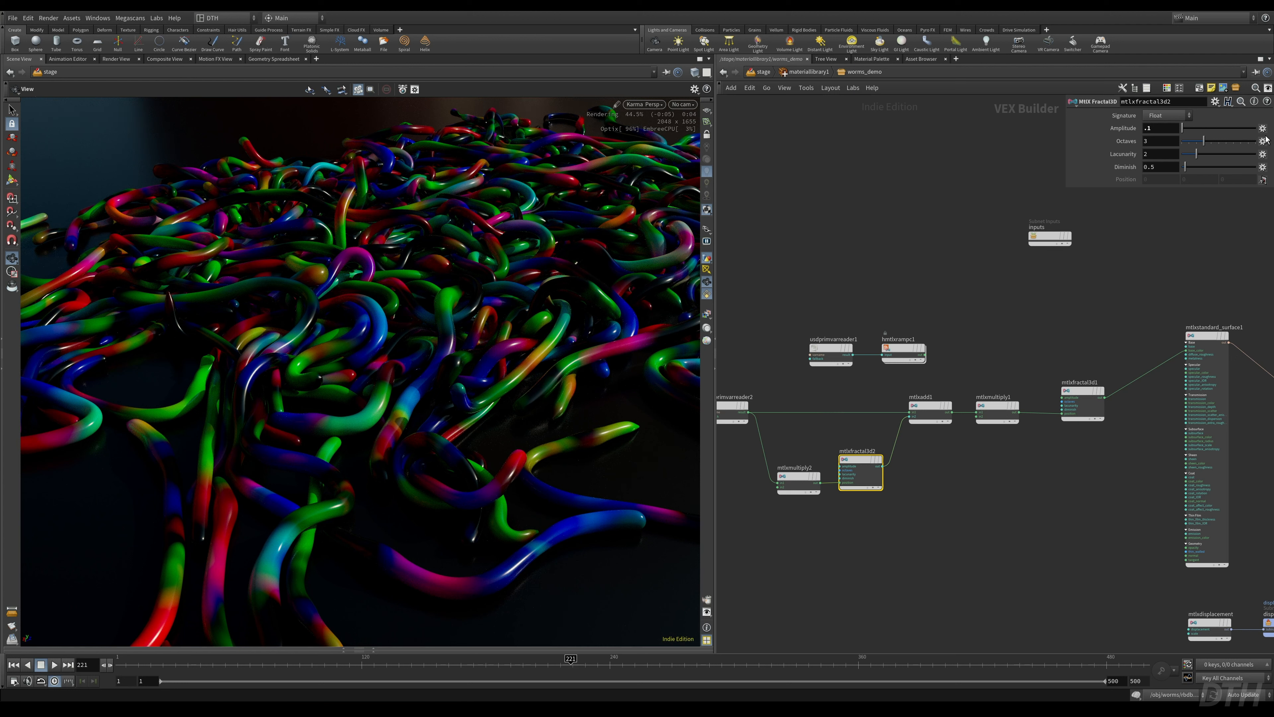
- Try an Amplitude of 0.5 on mtlxfractal3d2 and undo the change
type("\\")
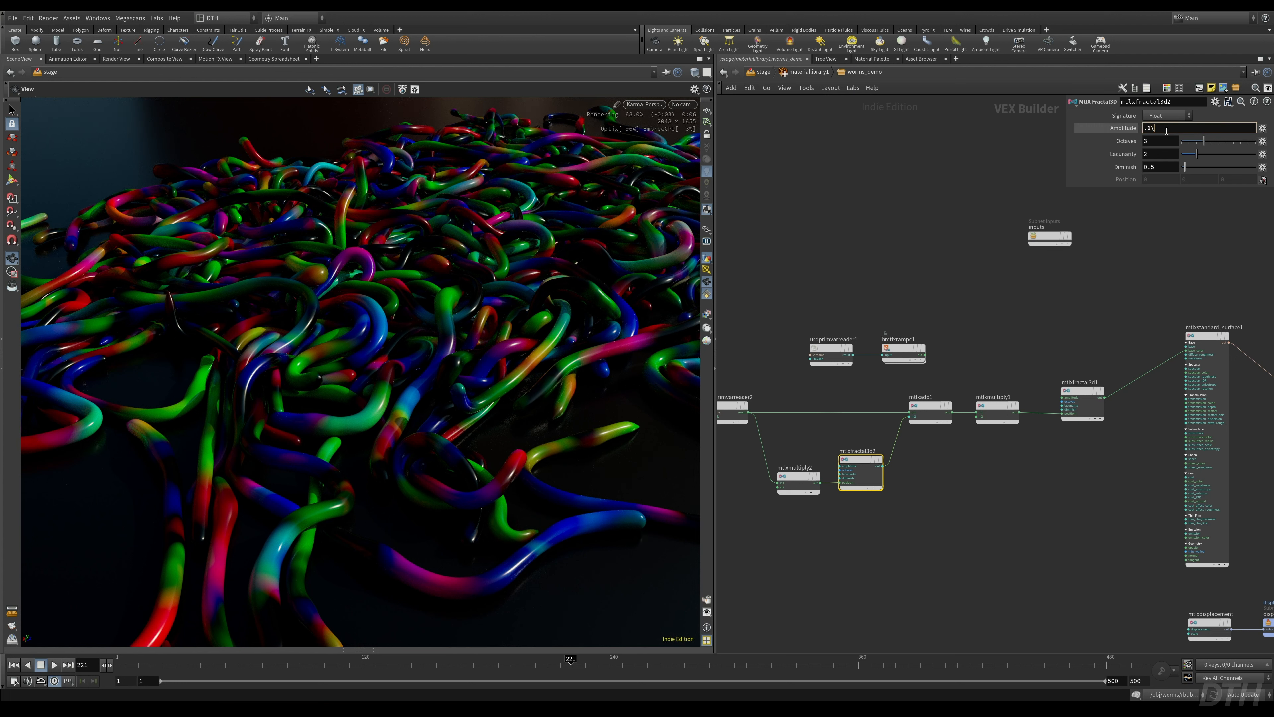
type("5")
key("Return")
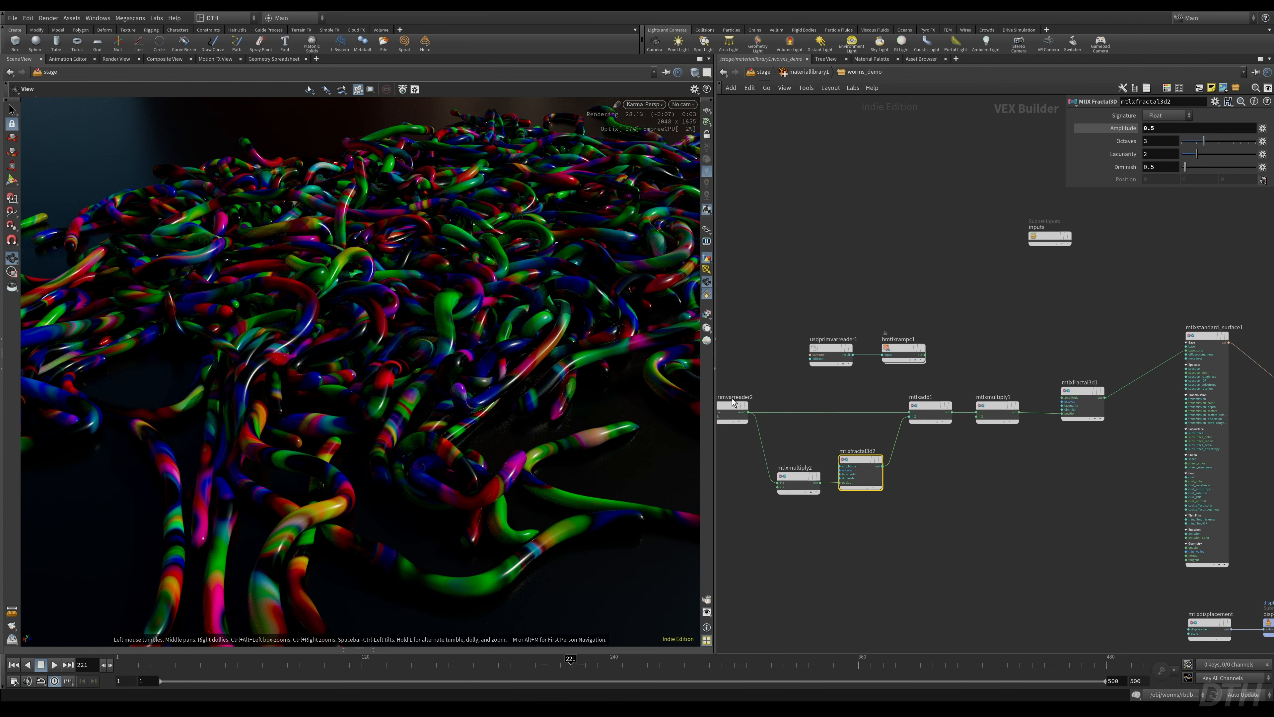
left_click(1177, 119)
left_click(1178, 125)
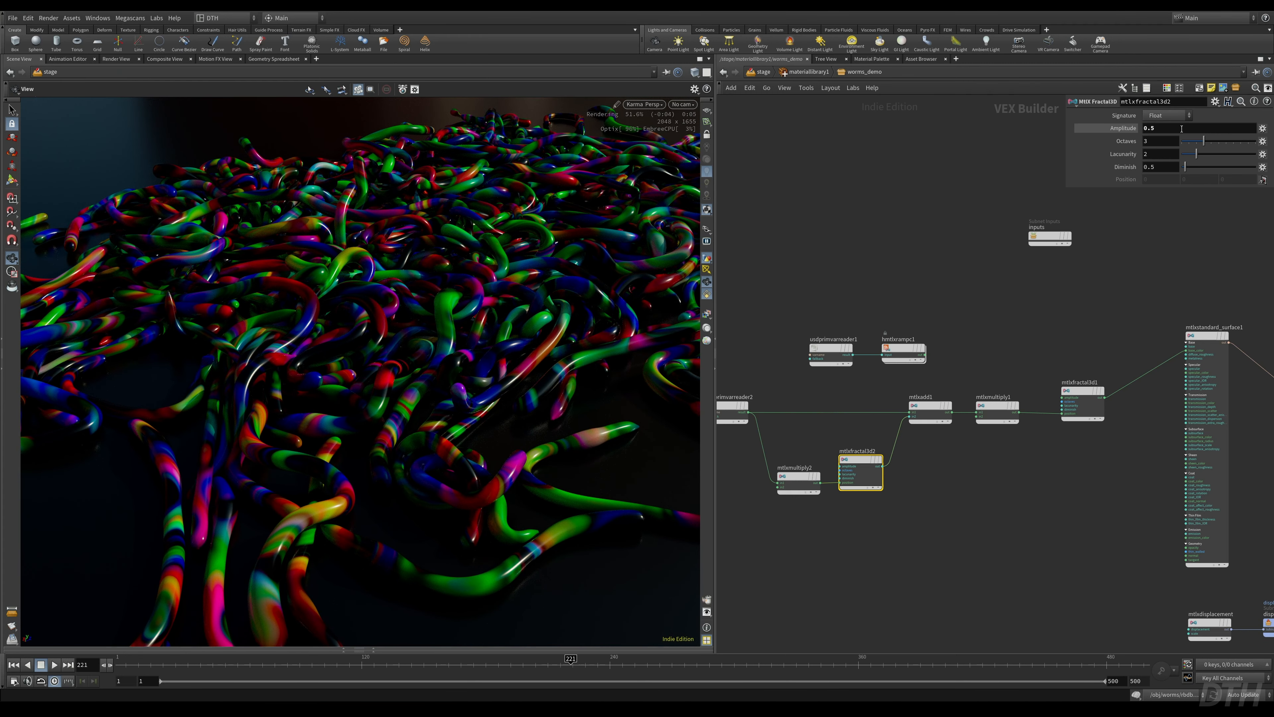
left_click(1178, 119)
left_click(941, 192)
key("ctrl+z")
key("ctrl+z")
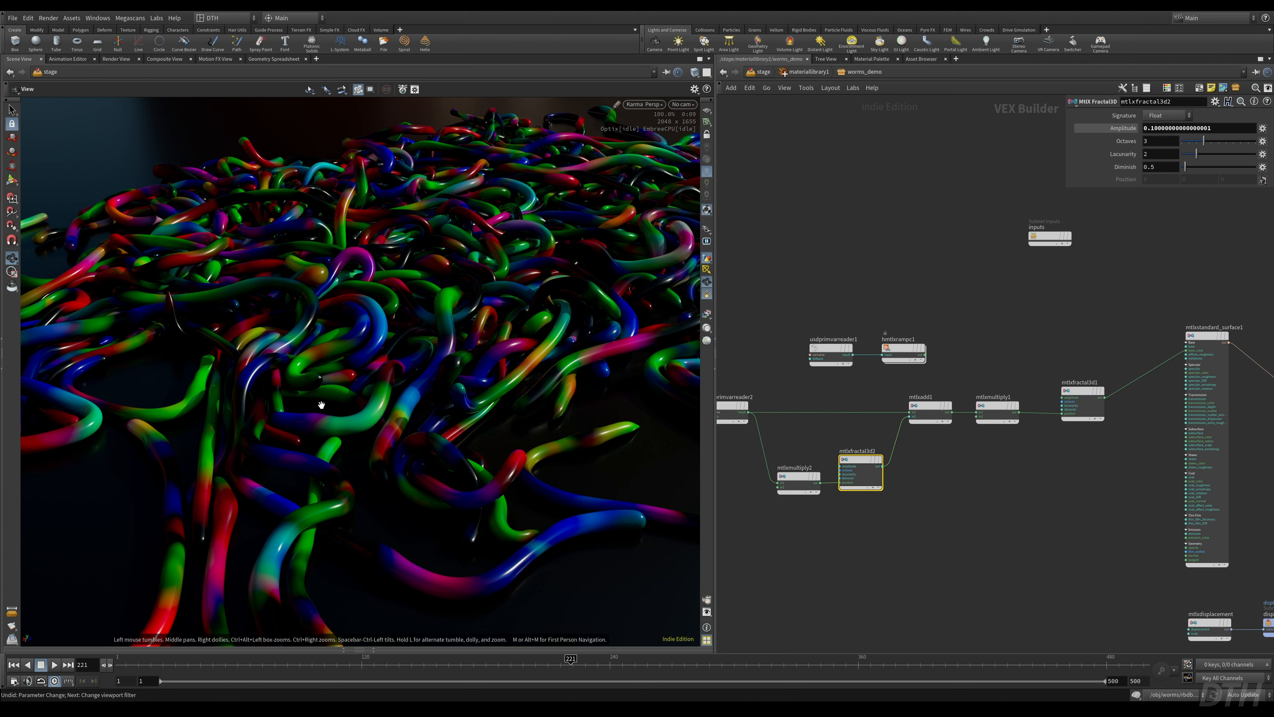
- Move mtlxfractal3d1 closer to mtlxmultiply1 and shift the whole noise node chain below the curveu ramp nodes
middle_click_drag(1213, 613, 1200, 611)
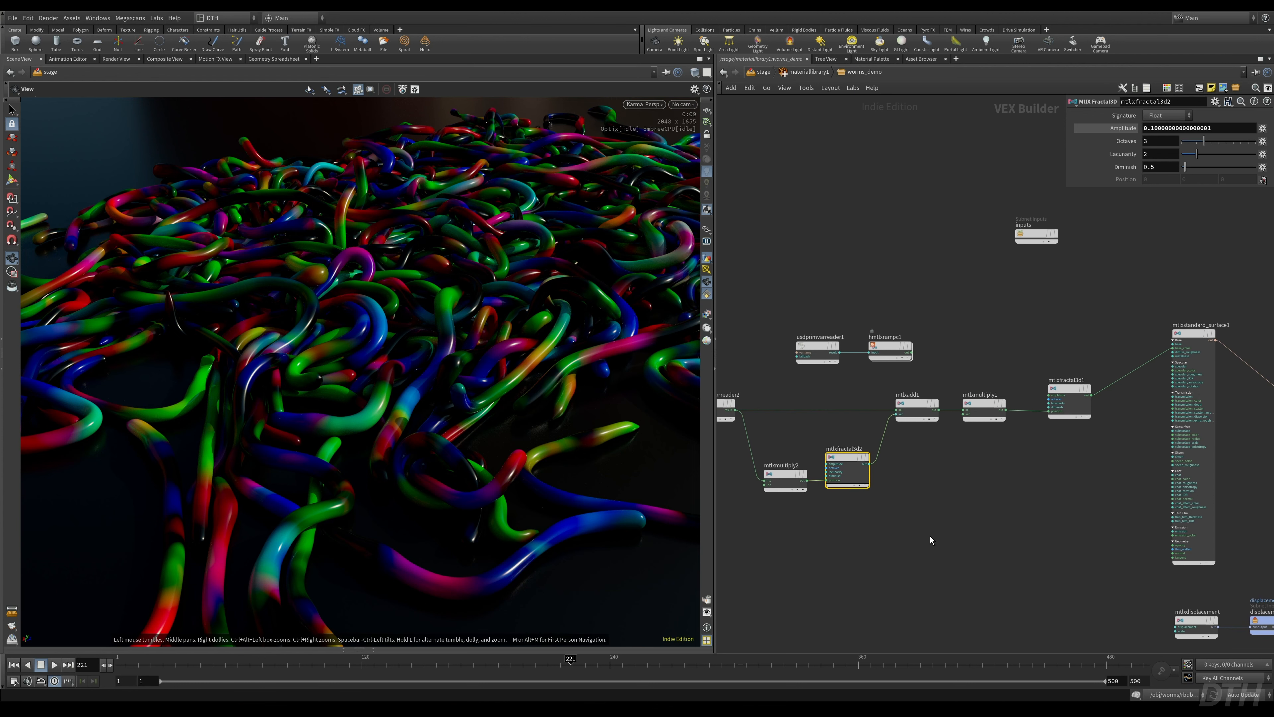
middle_click_drag(929, 536, 938, 511)
key("y")
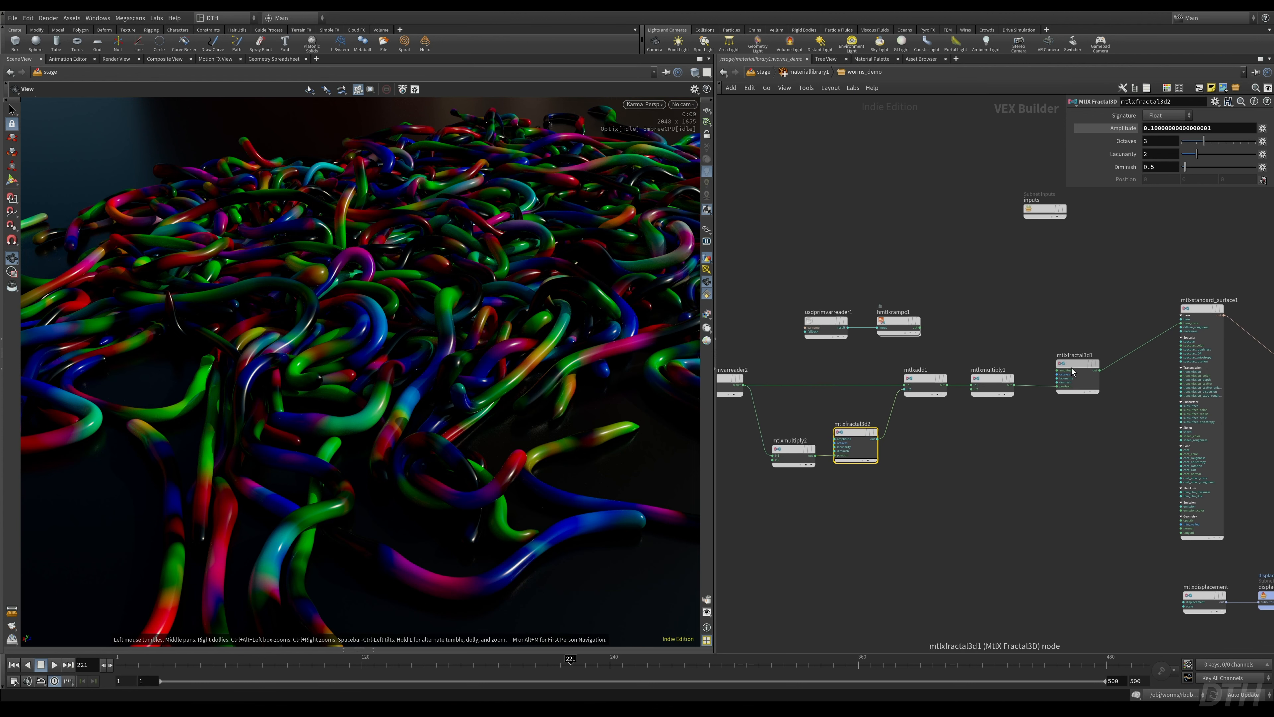
left_click_drag(1072, 371, 1055, 372)
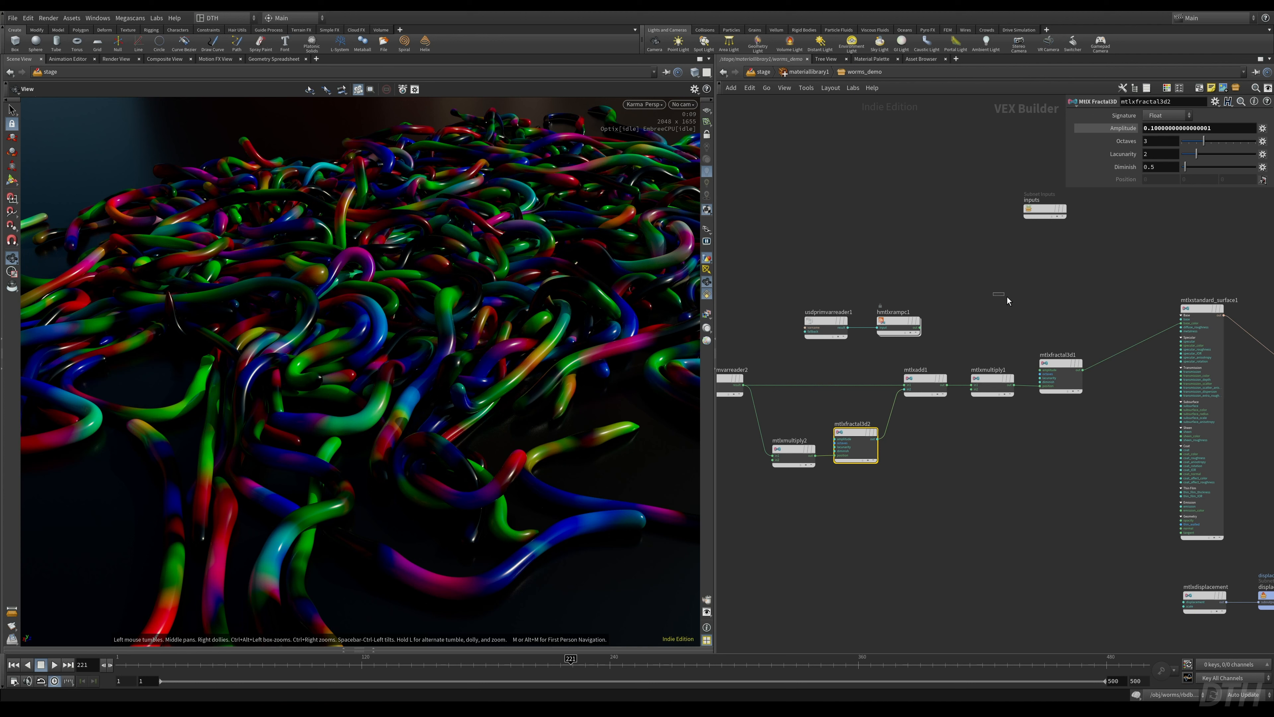
left_click(1007, 300)
scroll(1072, 518, "down", 2)
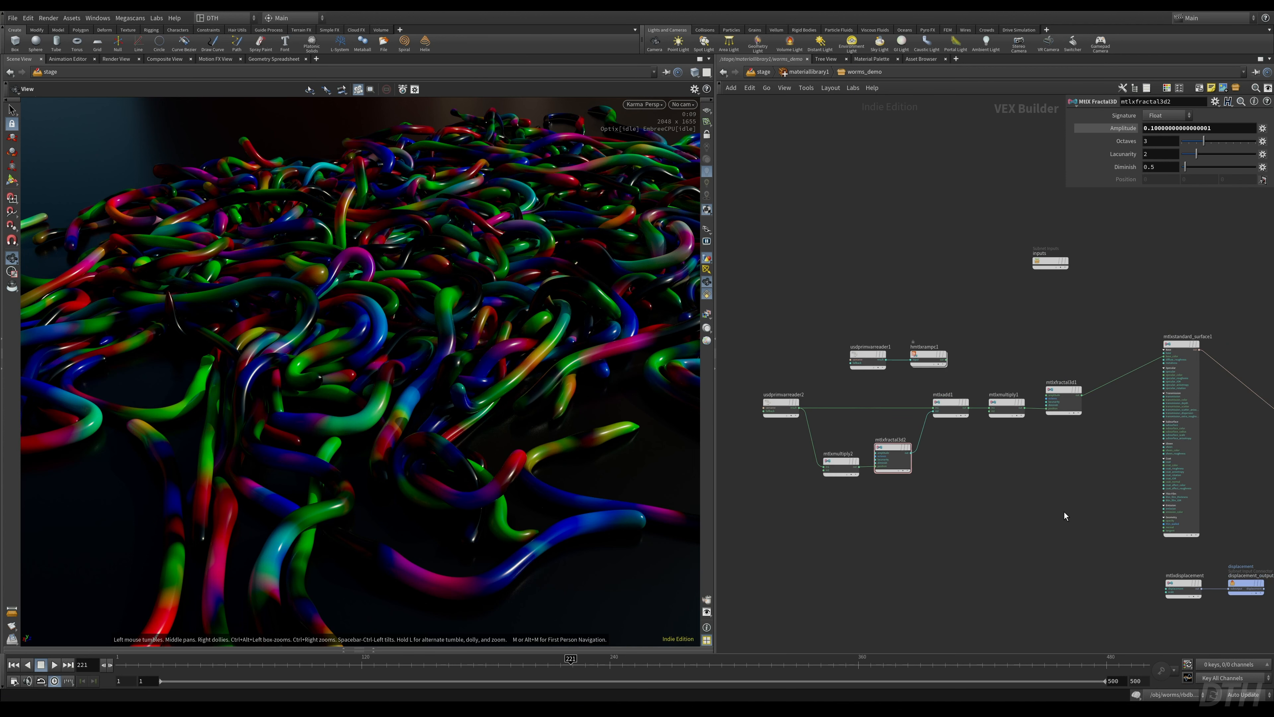
left_click_drag(1064, 510, 748, 386)
left_click_drag(1059, 396, 932, 447)
left_click(1008, 382)
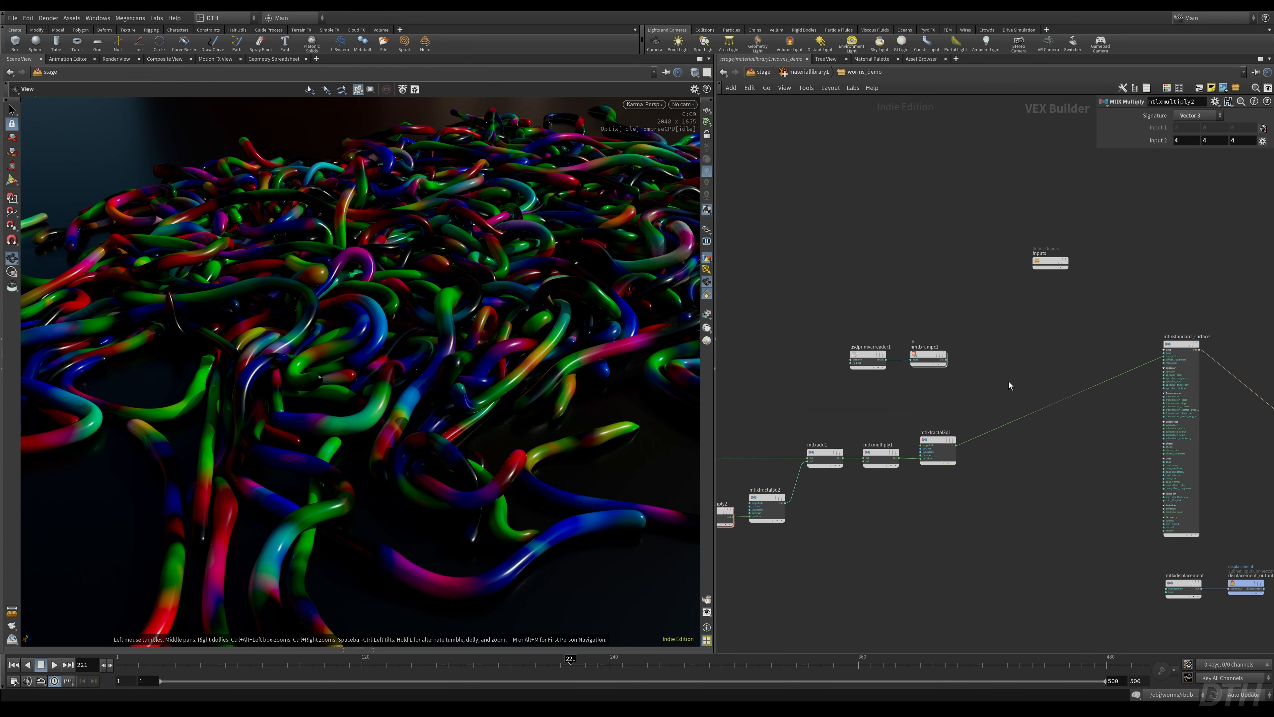
- Add an MtlX Multiply node beside hmtlxrampc1 and feed the ramp's output into its first input
key("Tab")
type("mult")
key("Return")
left_click(1007, 377)
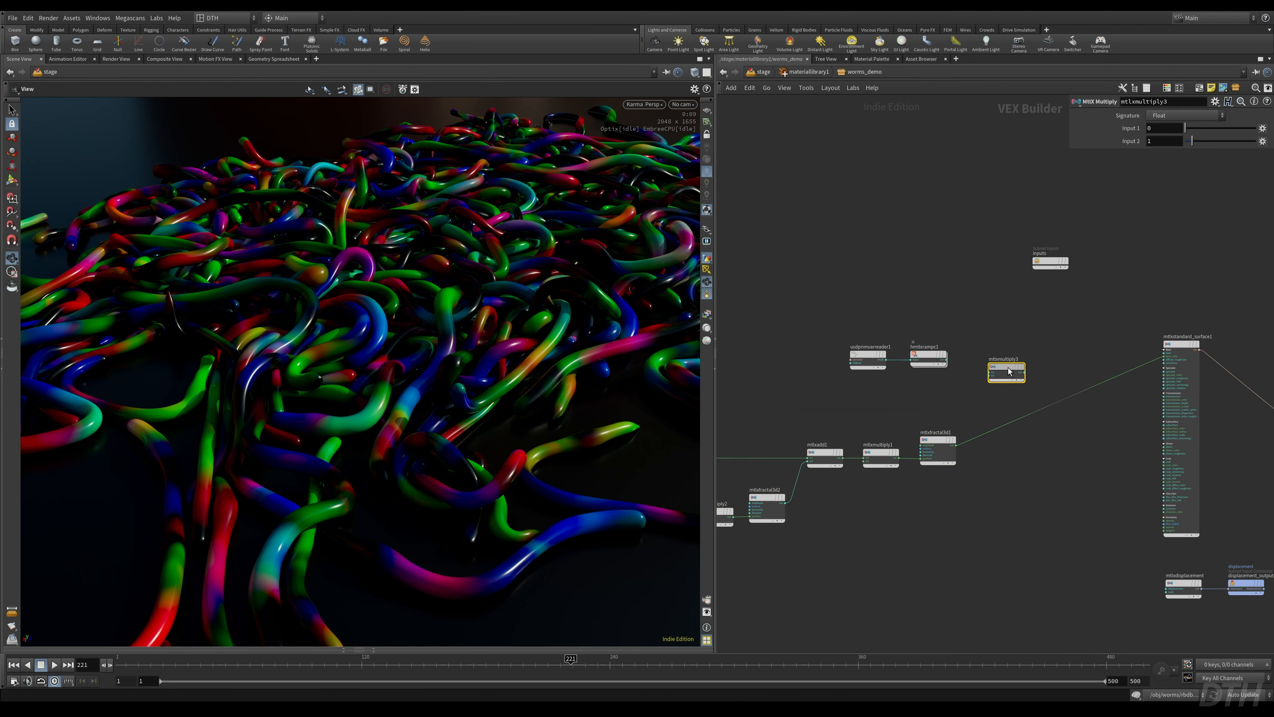
mouse_move(1007, 370)
left_mouse_down()
mouse_move(1019, 343)
mouse_move(933, 360)
left_mouse_up()
scroll(959, 356, "up", 6)
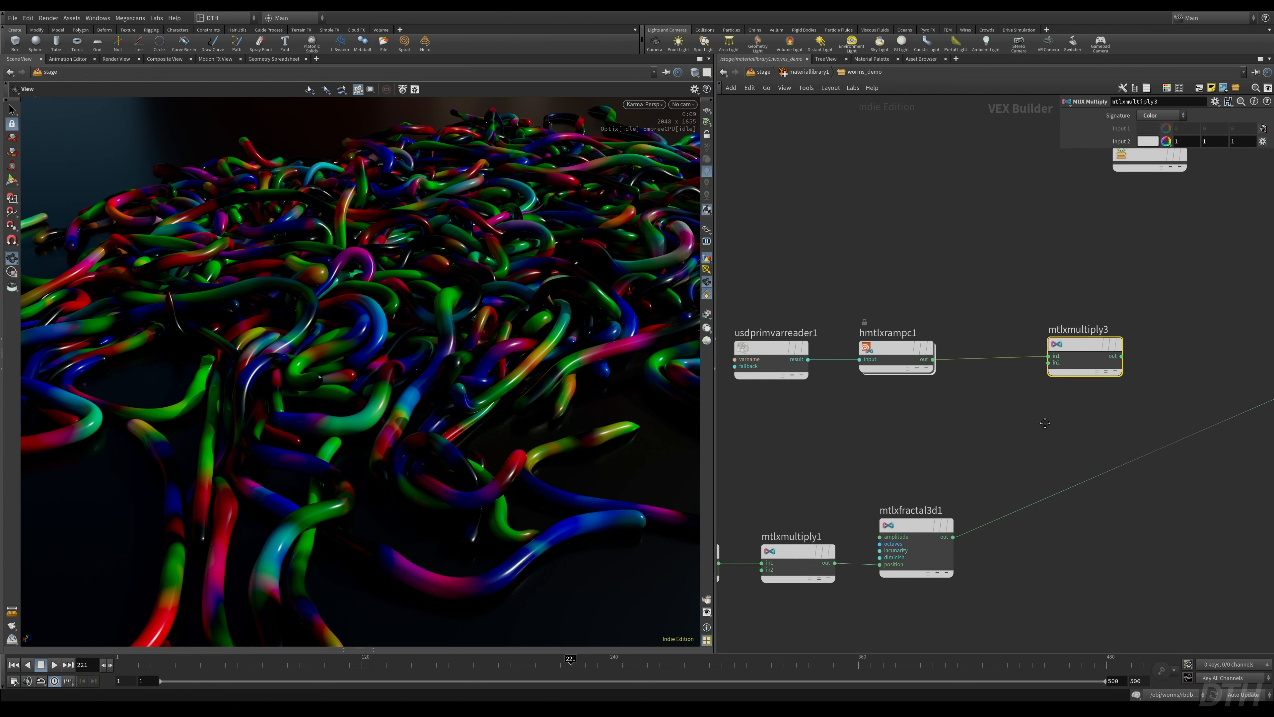
- Connect mtlxmultiply3's output to base_color on mtlxstandard_surface1 and move the multiply node nearer to the surface shader
middle_click_drag(1044, 422, 864, 402)
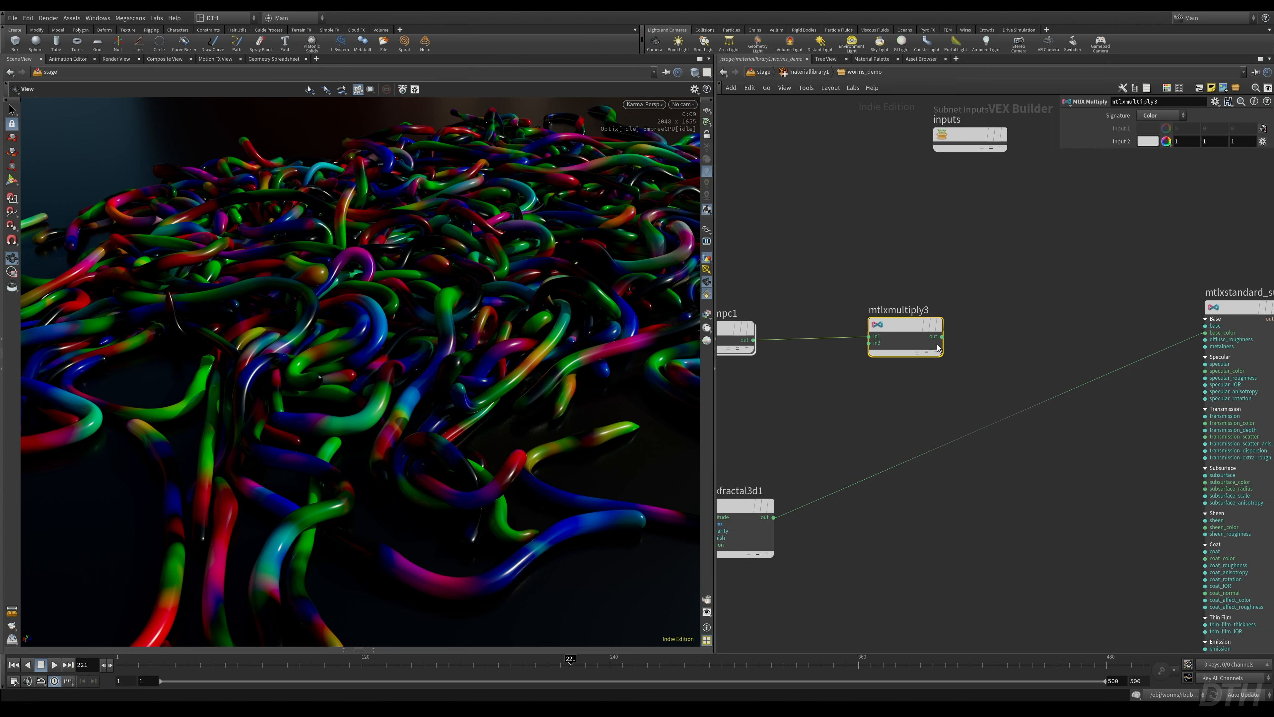
mouse_move(943, 343)
left_click_drag(943, 342, 1206, 333)
left_click_drag(909, 331, 951, 334)
middle_click_drag(951, 334, 1157, 294)
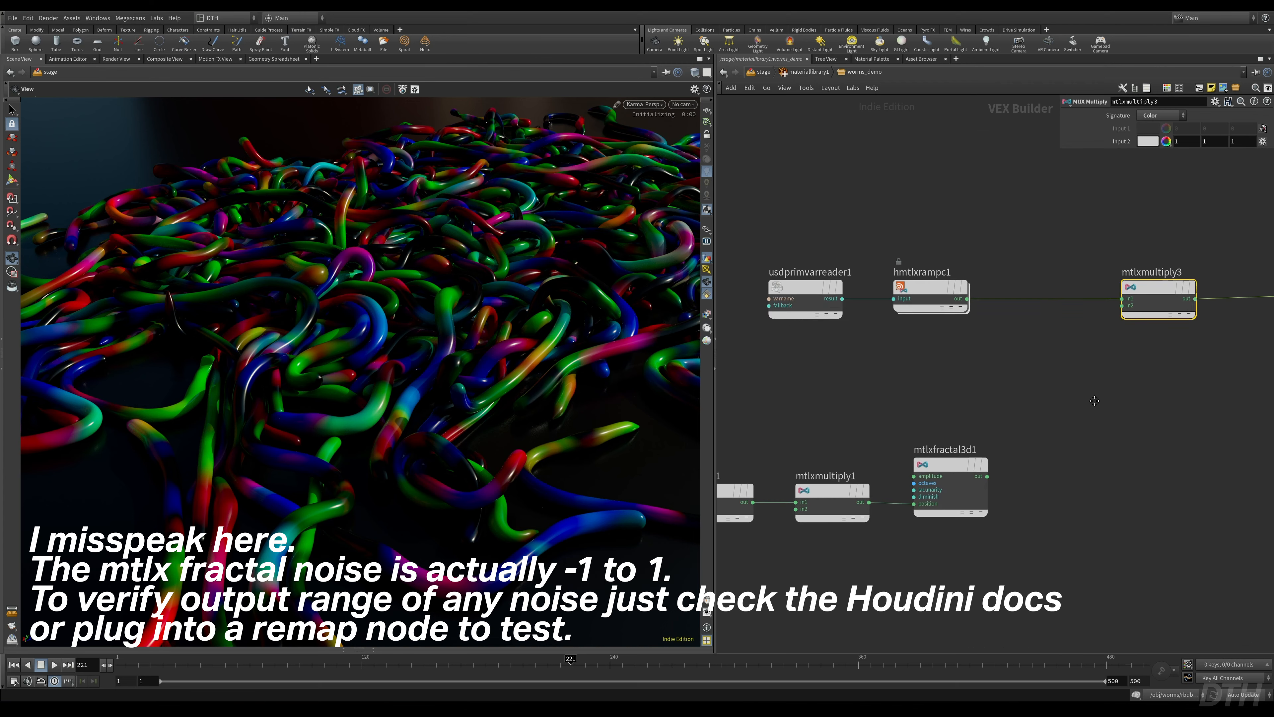
- Change the Signature of mtlxfractal3d1 to Float
key("Tab")
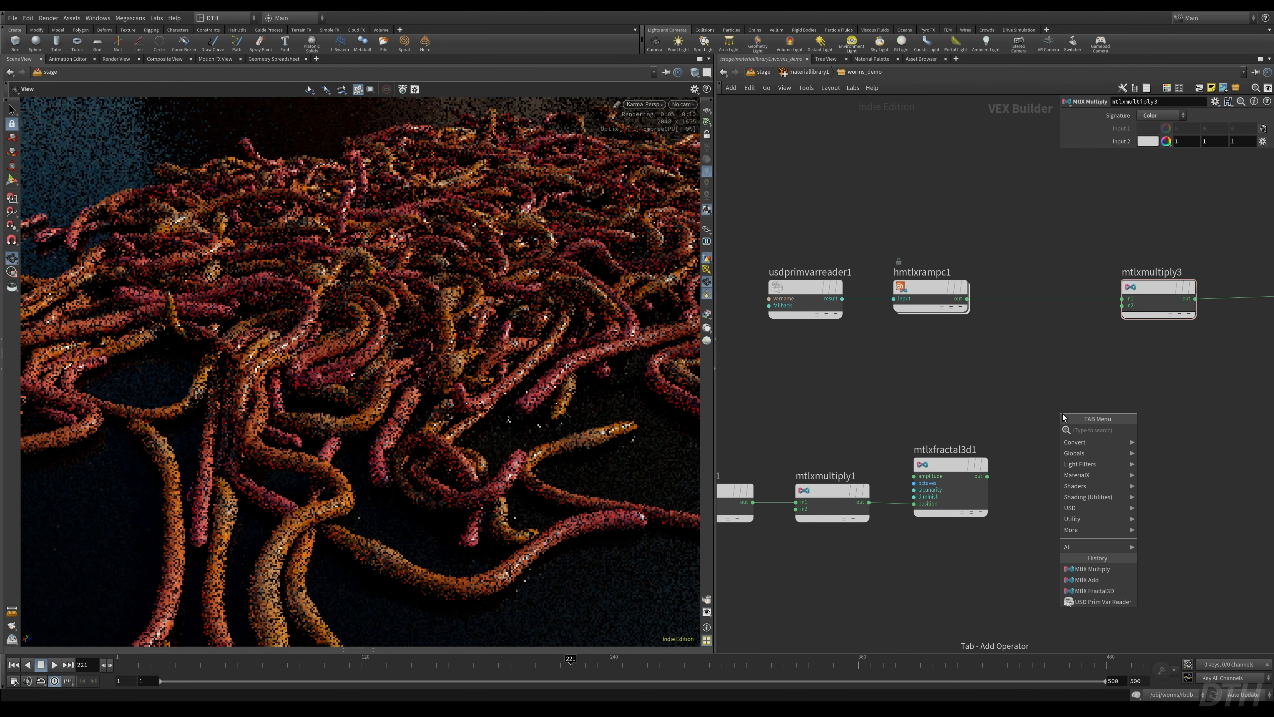
key("Escape")
left_click(966, 494)
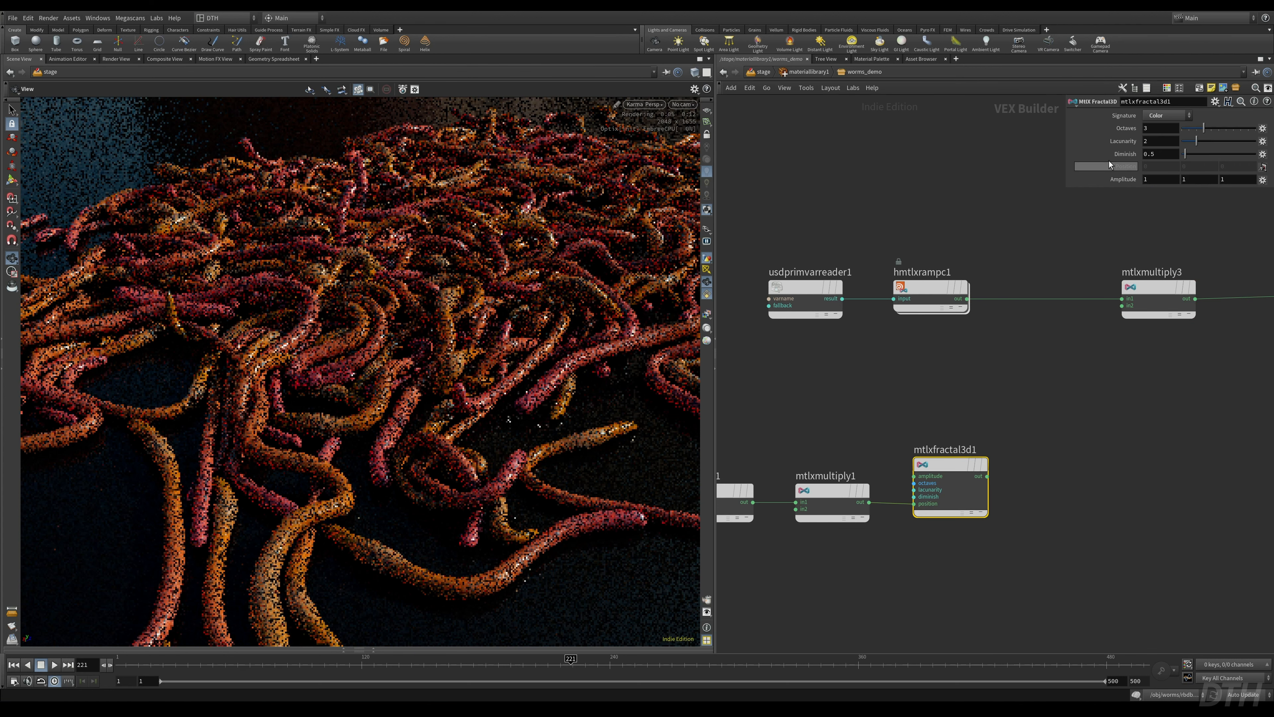
left_click(1169, 116)
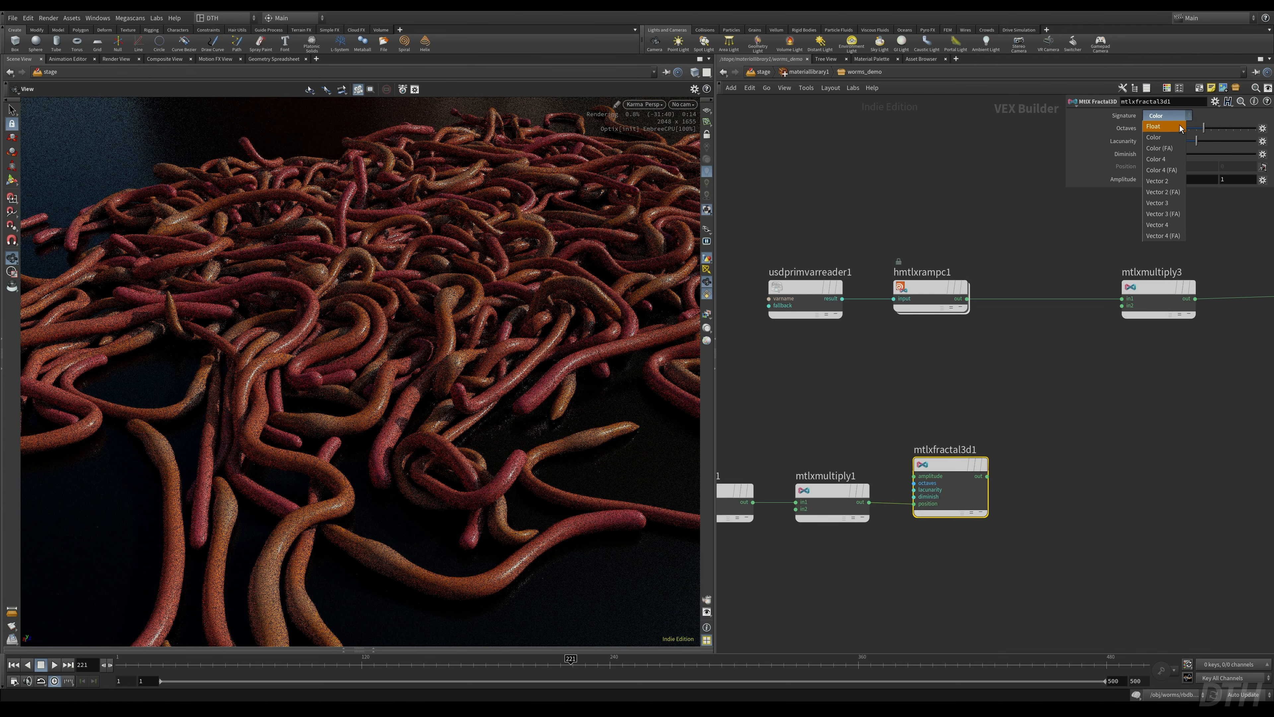
left_click(1154, 126)
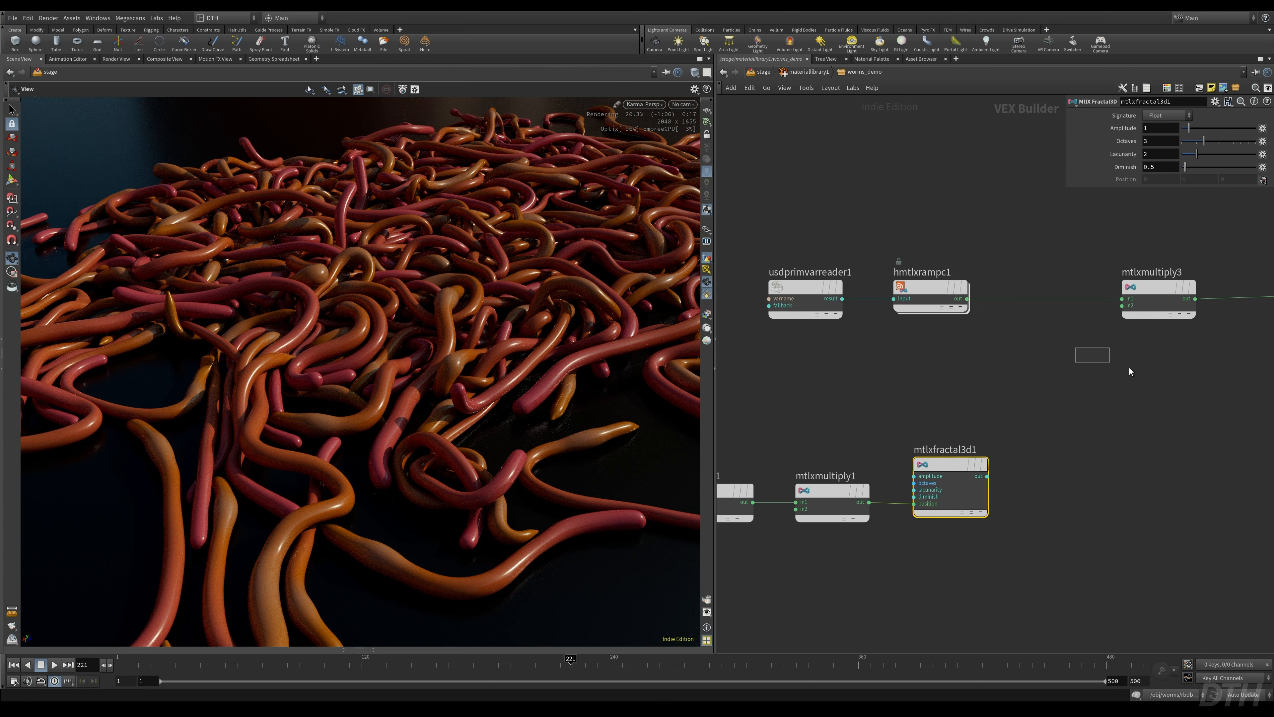
- Feed mtlxfractal3d1's output into the second input of mtlxmultiply3 and nudge mtlxstandard_surface1 slightly lower
left_click_drag(1122, 305, 990, 475)
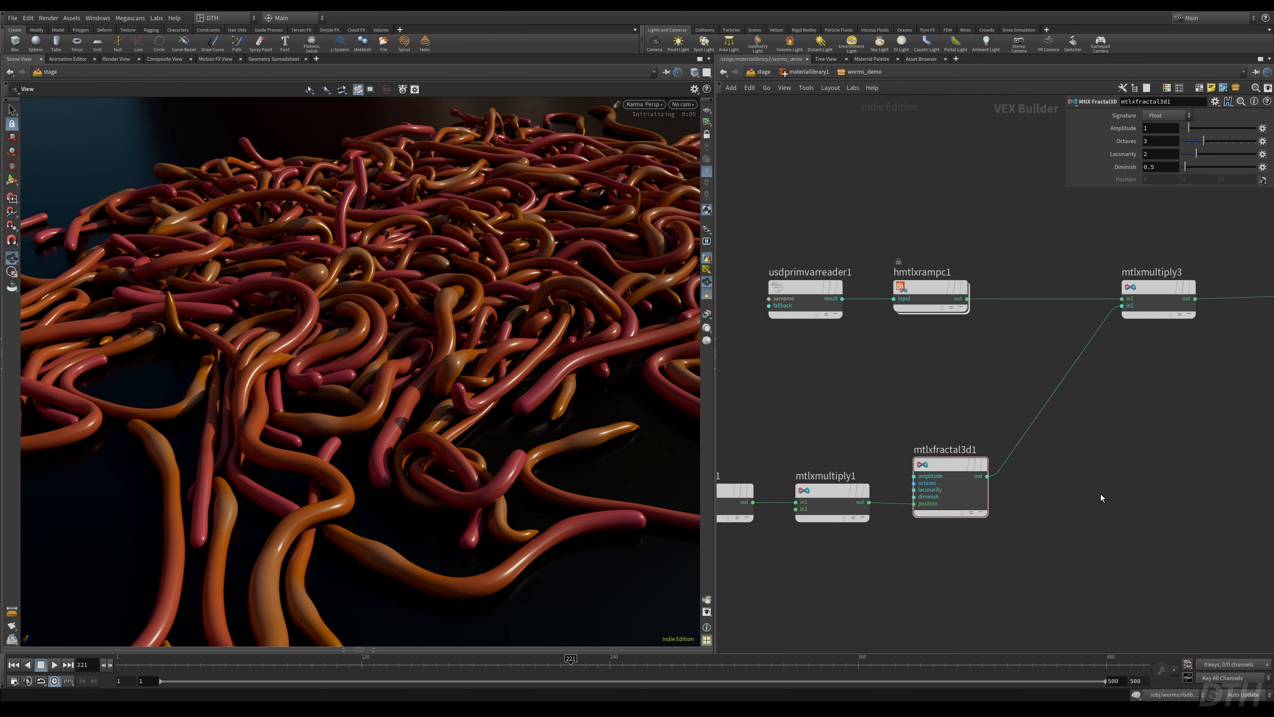
scroll(1101, 494, "down", 2)
middle_click_drag(1101, 494, 973, 487)
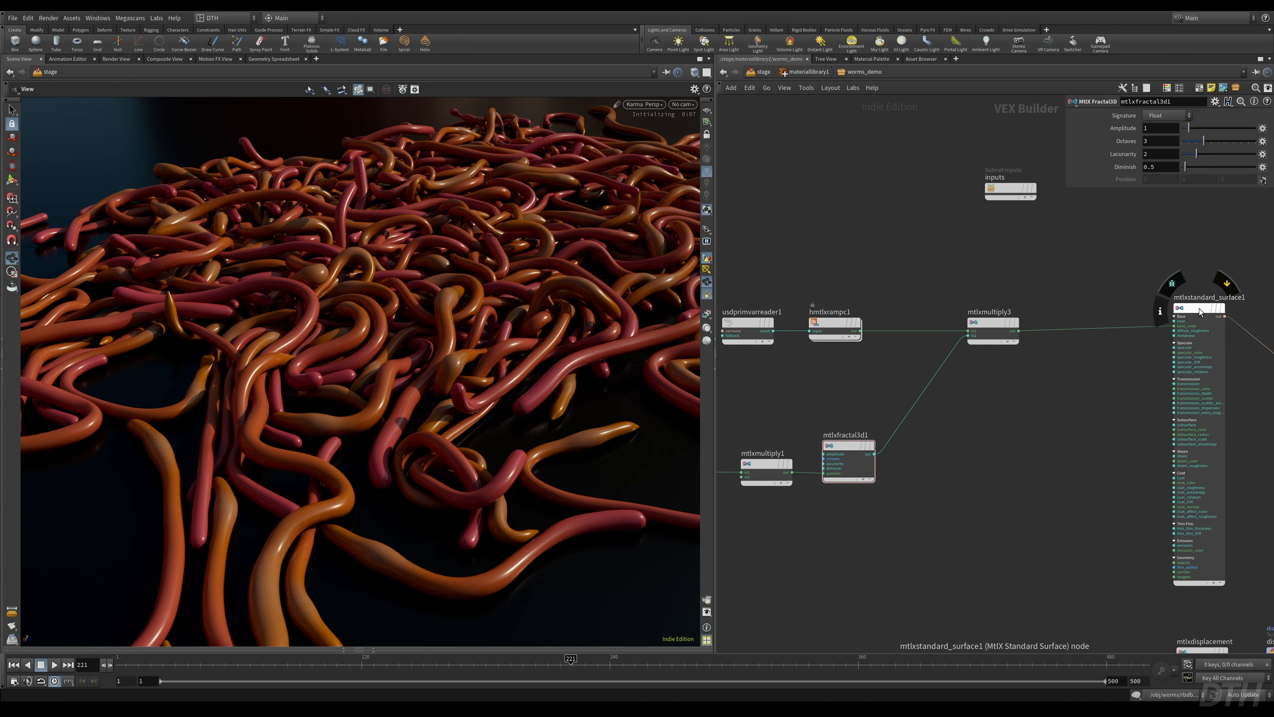
left_click_drag(1199, 309, 1192, 314)
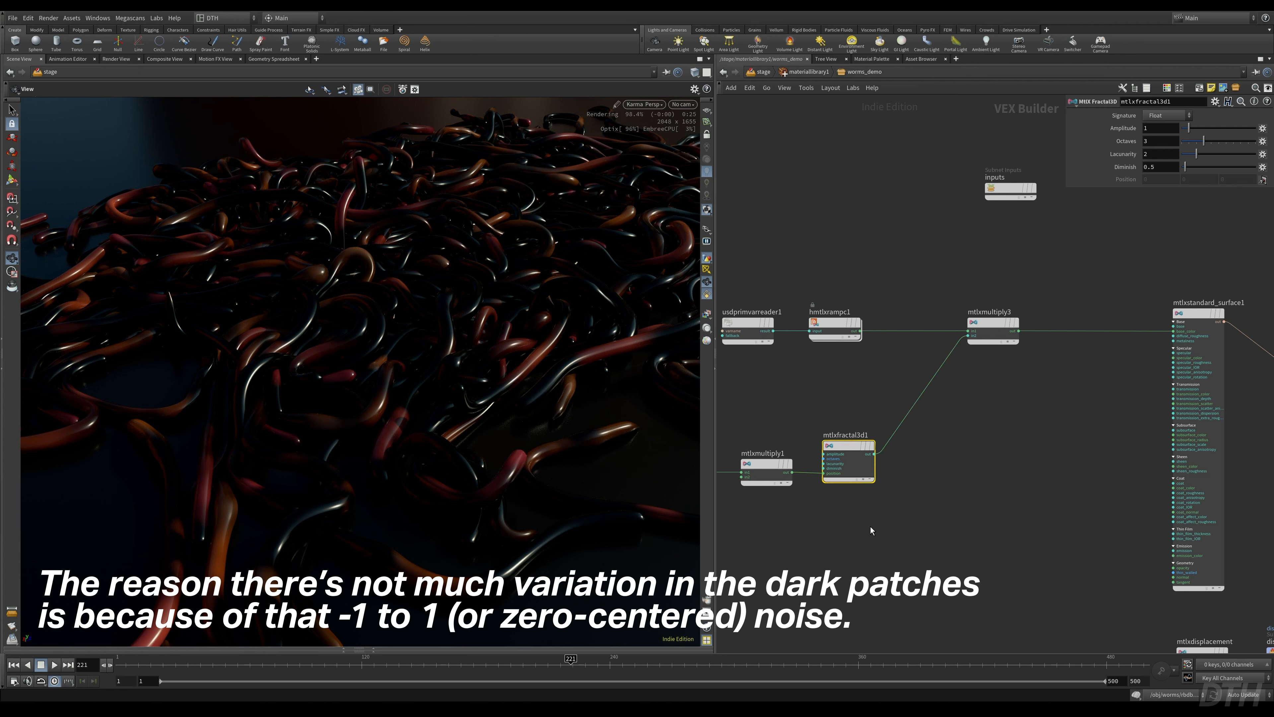
- Insert an MtlX Remap node between mtlxfractal3d1 and the second input of mtlxmultiply3
left_click(848, 475)
key("Tab")
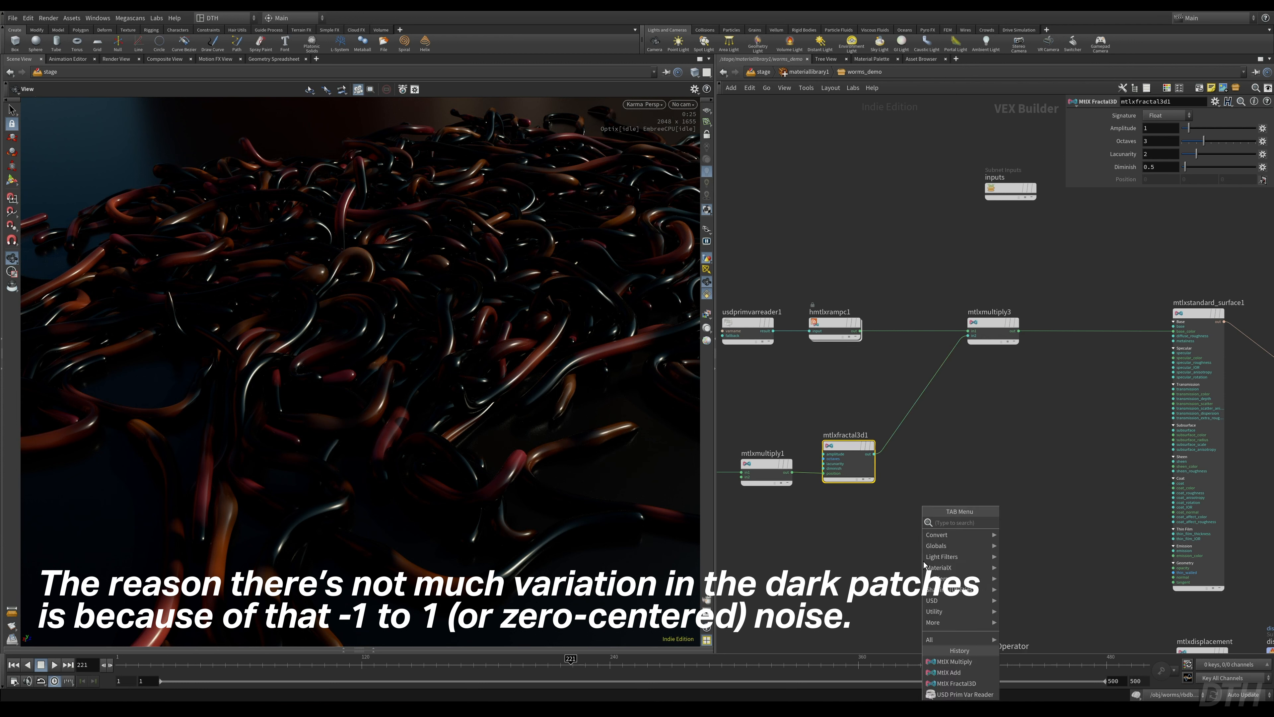
type("rema")
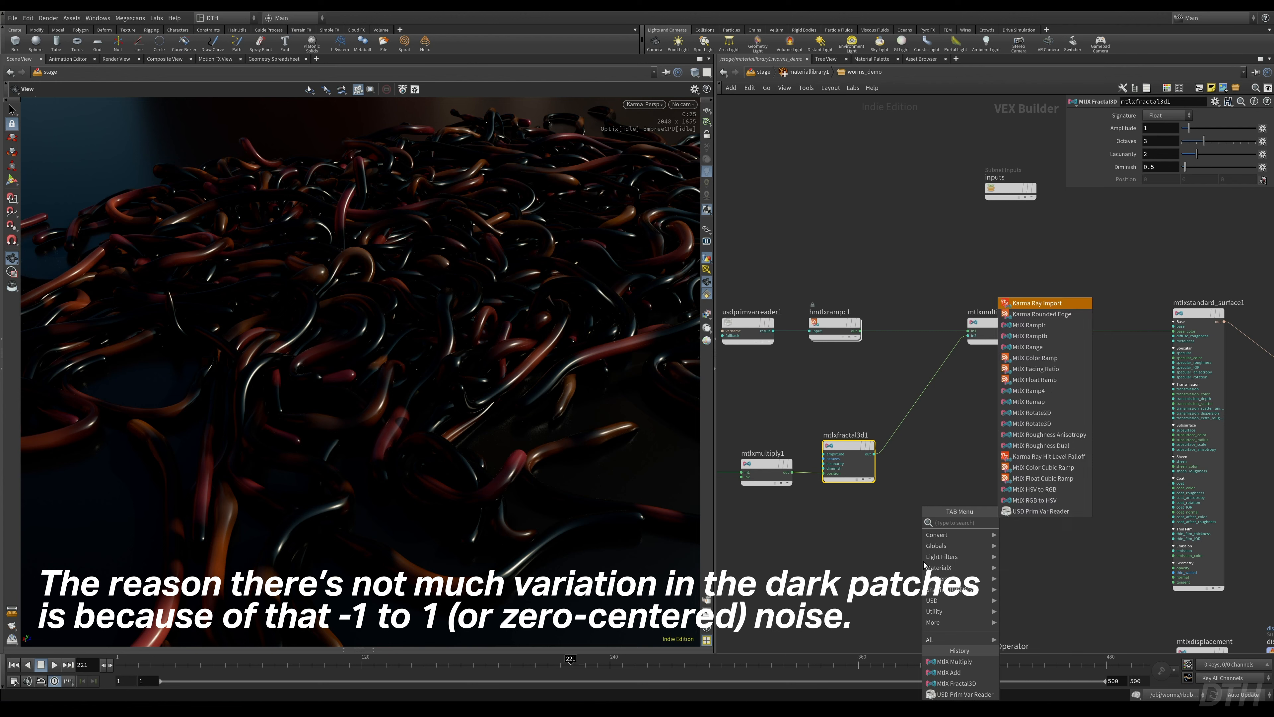
key("Return")
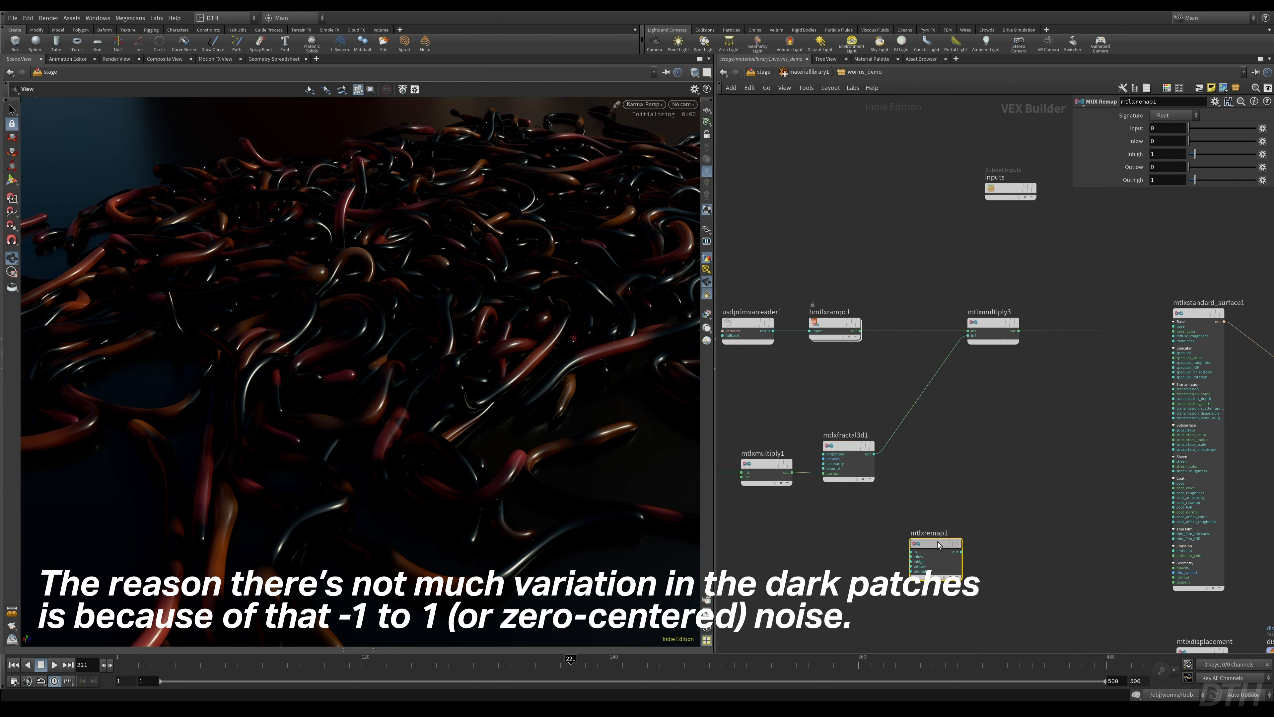
left_click(927, 490)
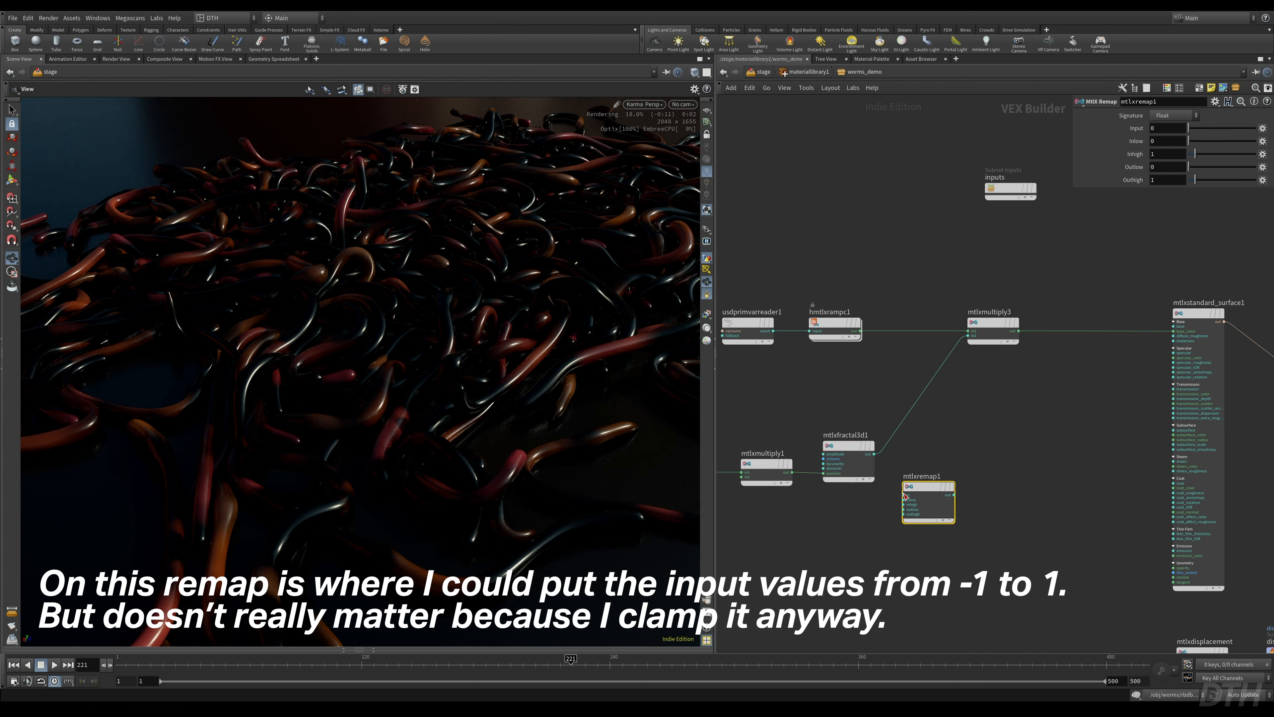
left_click_drag(905, 494, 874, 454)
left_click_drag(950, 496, 920, 453)
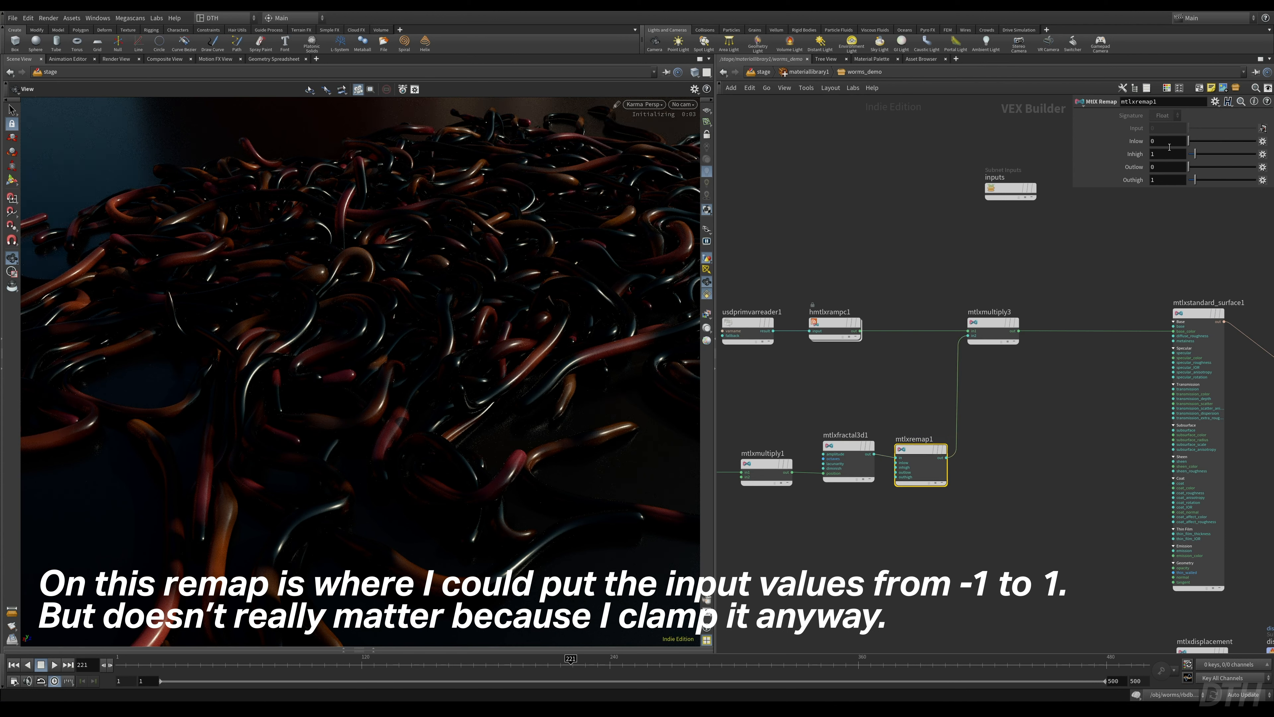
- Set mtlxremap1's Outlow to 0.5 and Outhigh to 1.5
left_click(1167, 171)
type(".5")
key("Return")
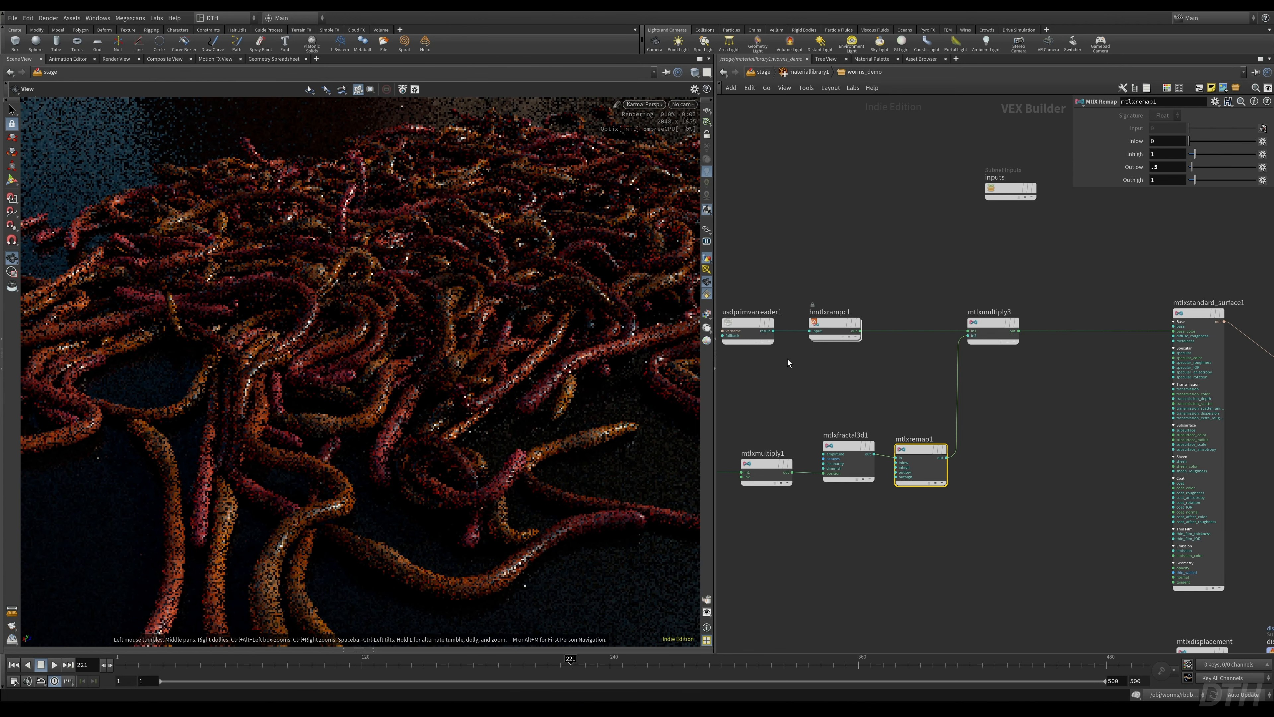
left_click_drag(1174, 165, 1149, 166)
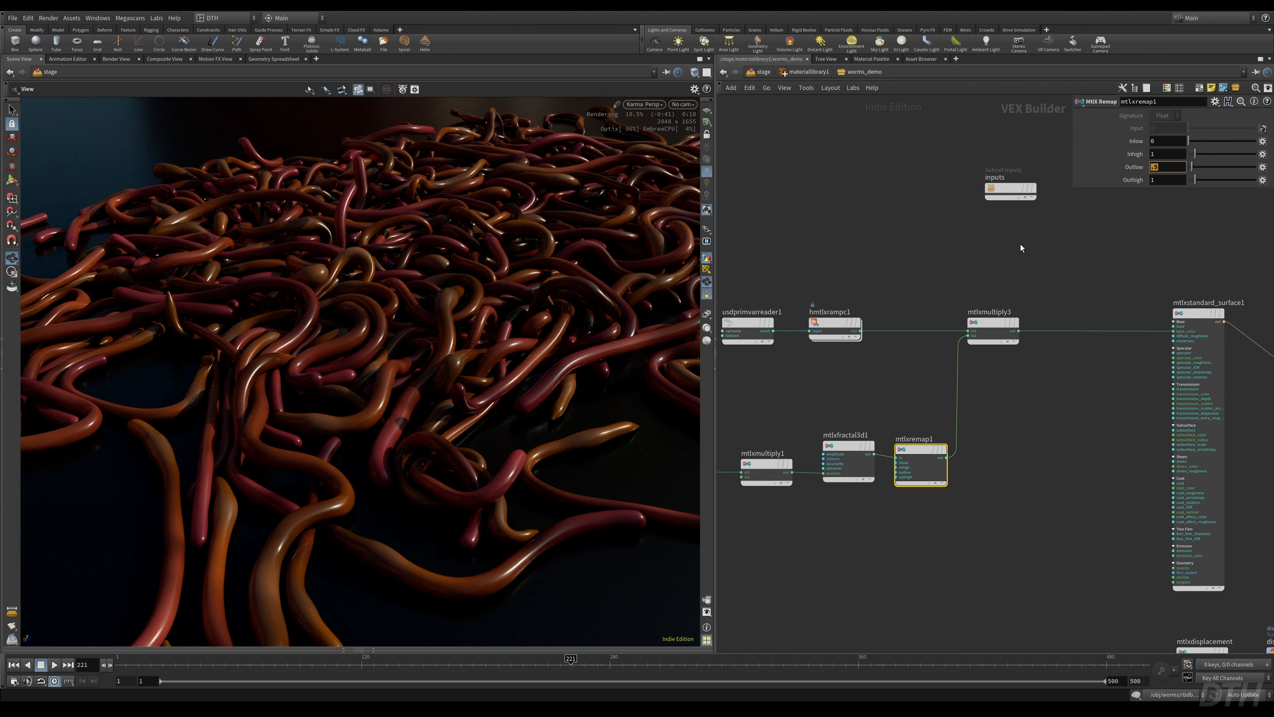
left_click(1168, 182)
key("Return")
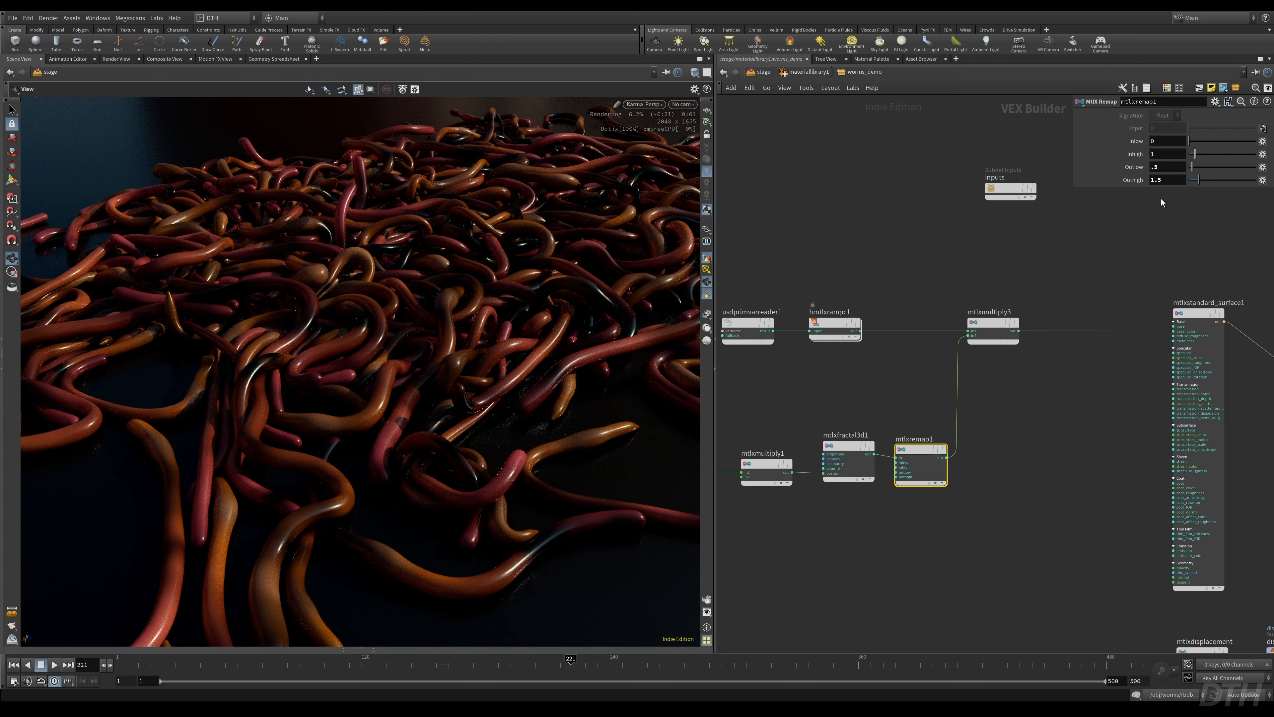
- Try an Outhigh of 5 on mtlxremap1, and settle on 1.1
double_click(1172, 179)
type("5")
key("Return")
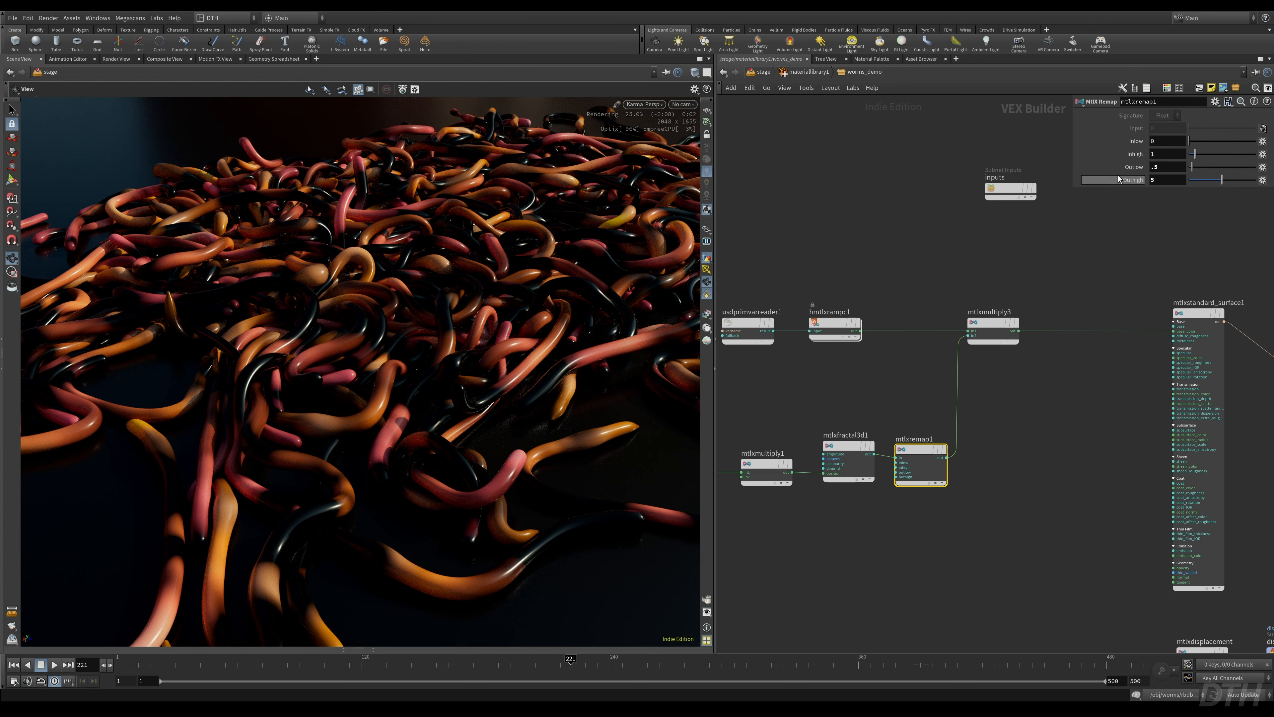
double_click(1165, 179)
type("1.1")
key("Return")
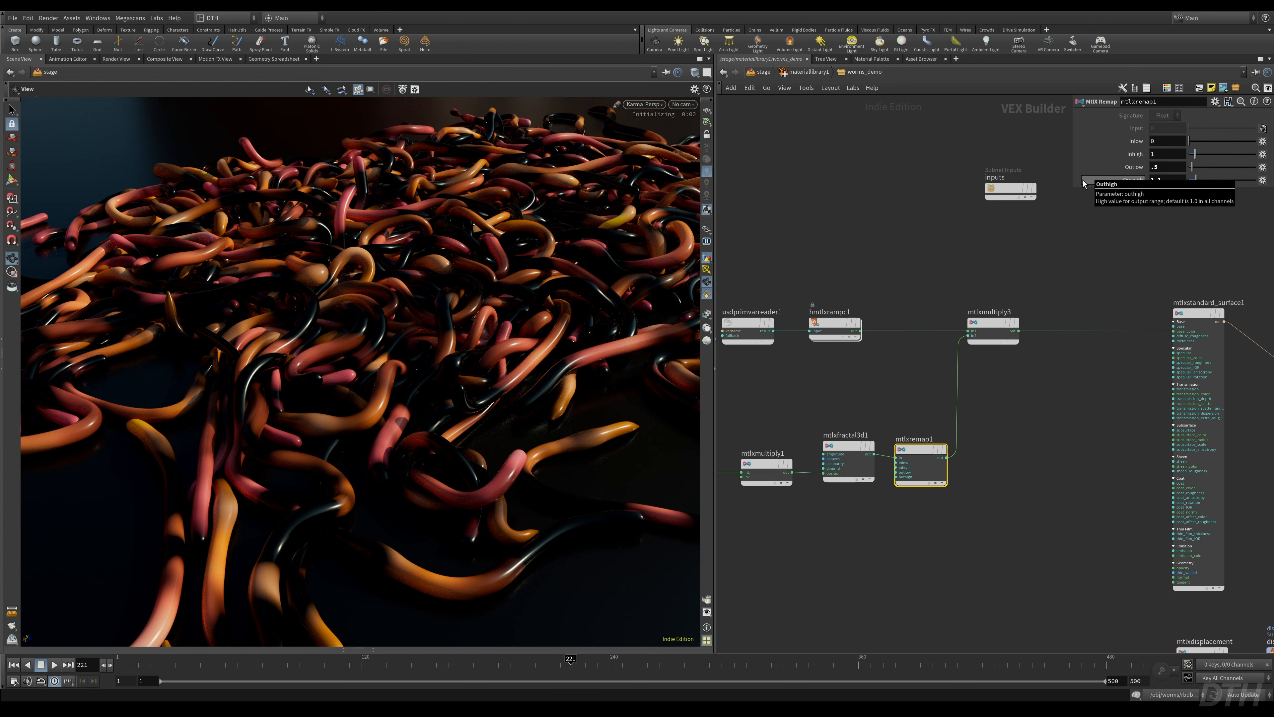
- Insert an MtlX Clamp node between mtlxmultiply3 and mtlxstandard_surface1
left_click(1069, 255)
key("Tab")
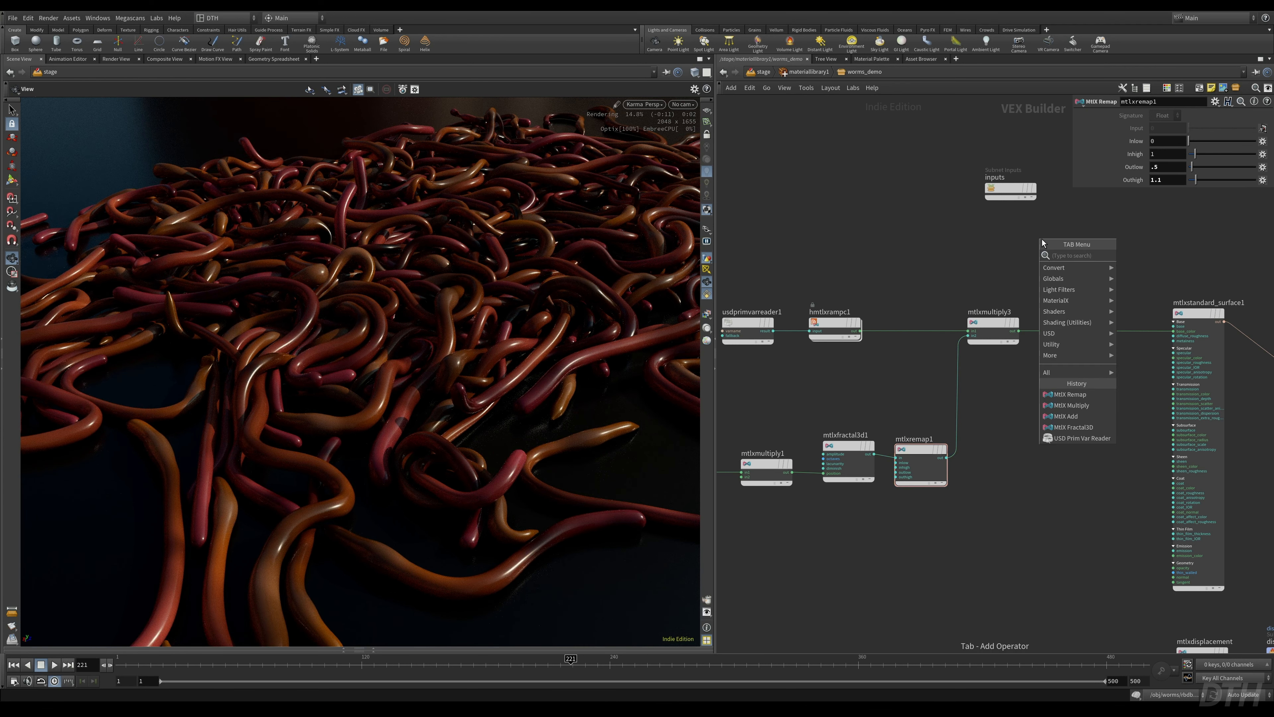
type("clamp")
key("Return")
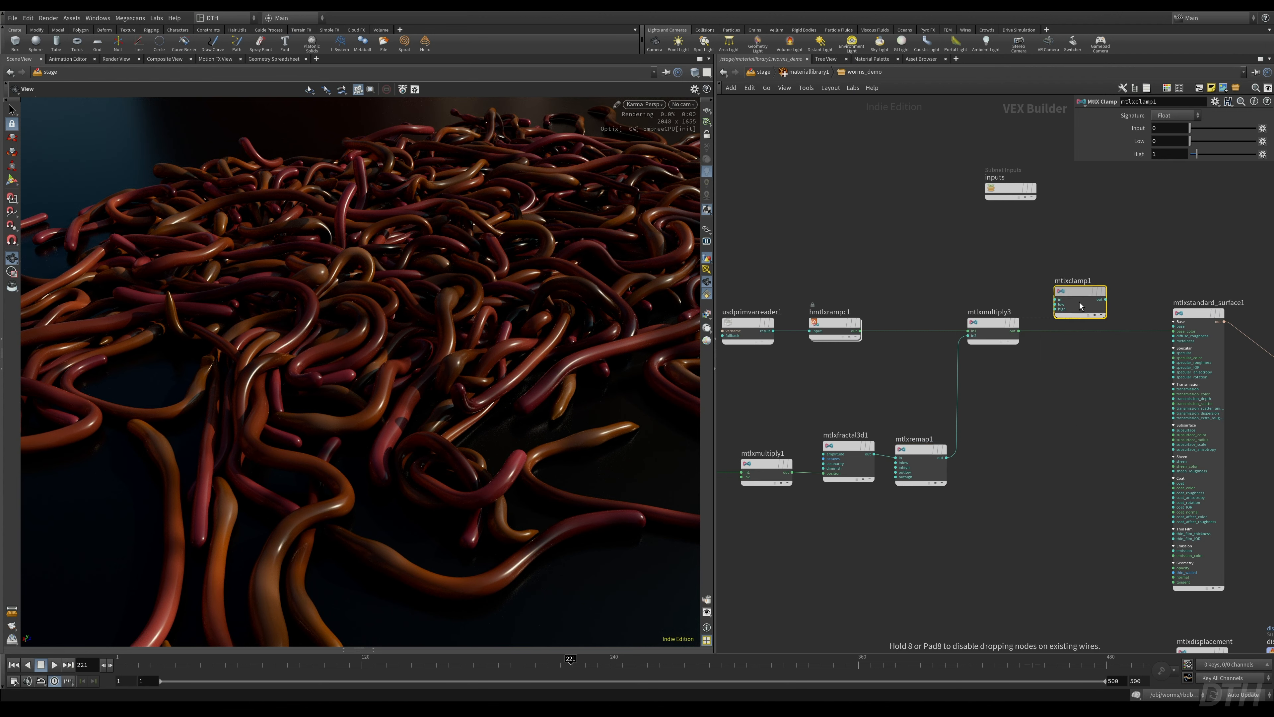
left_click(1055, 337)
left_click_drag(1071, 338, 1041, 330)
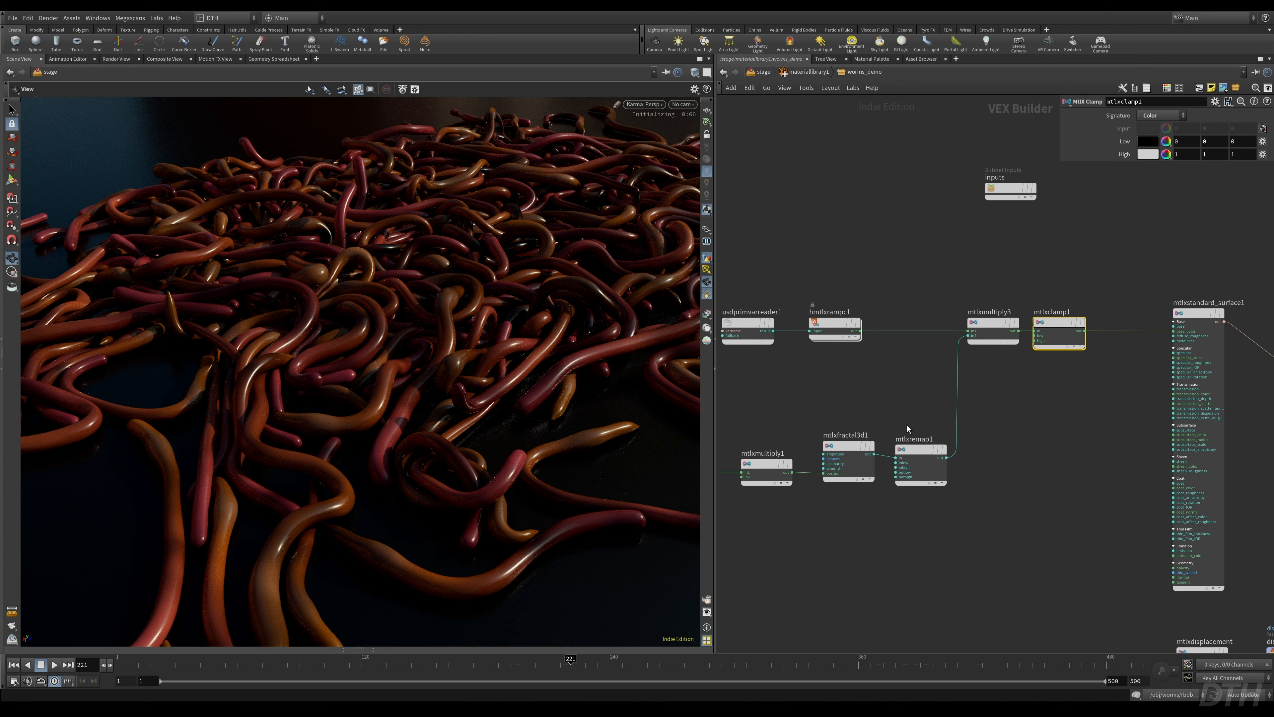
- Test the clamp with mtlxremap1's Outhigh at 100, and inspect mtlxclamp1 and mtlxmultiply3
left_click(933, 448)
double_click(1177, 181)
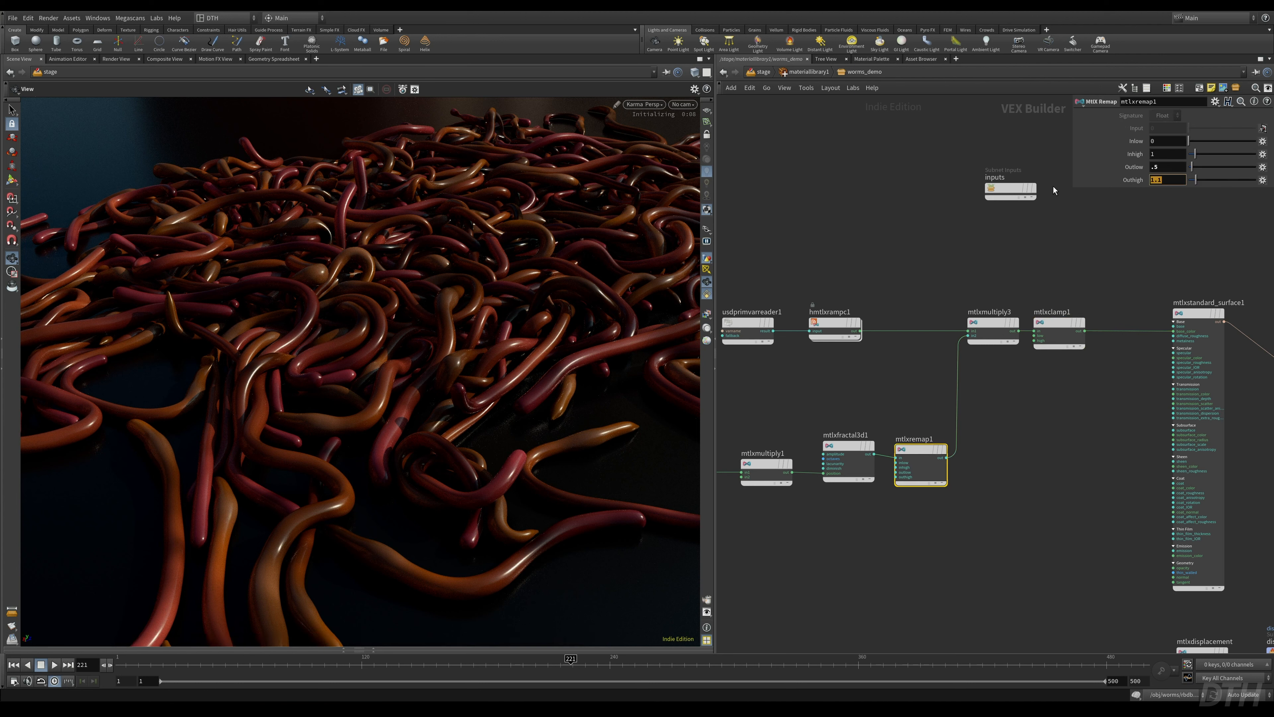
type("100")
key("Return")
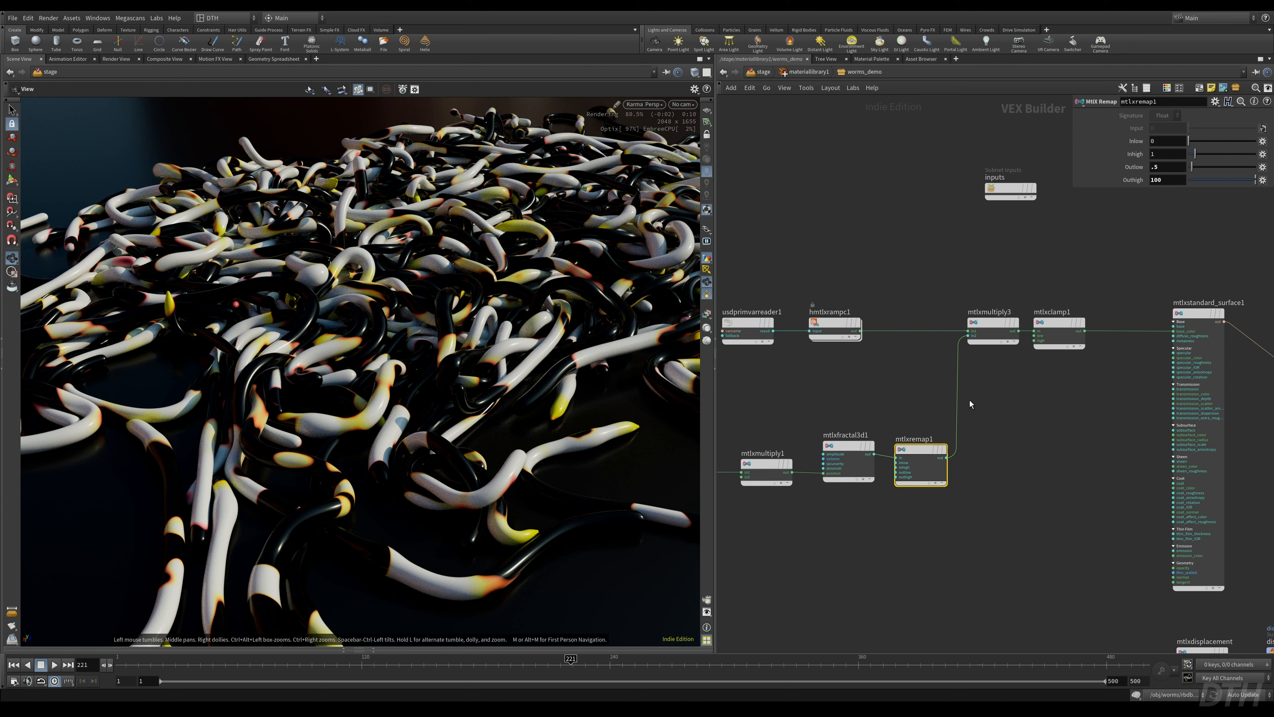
left_click(1056, 325)
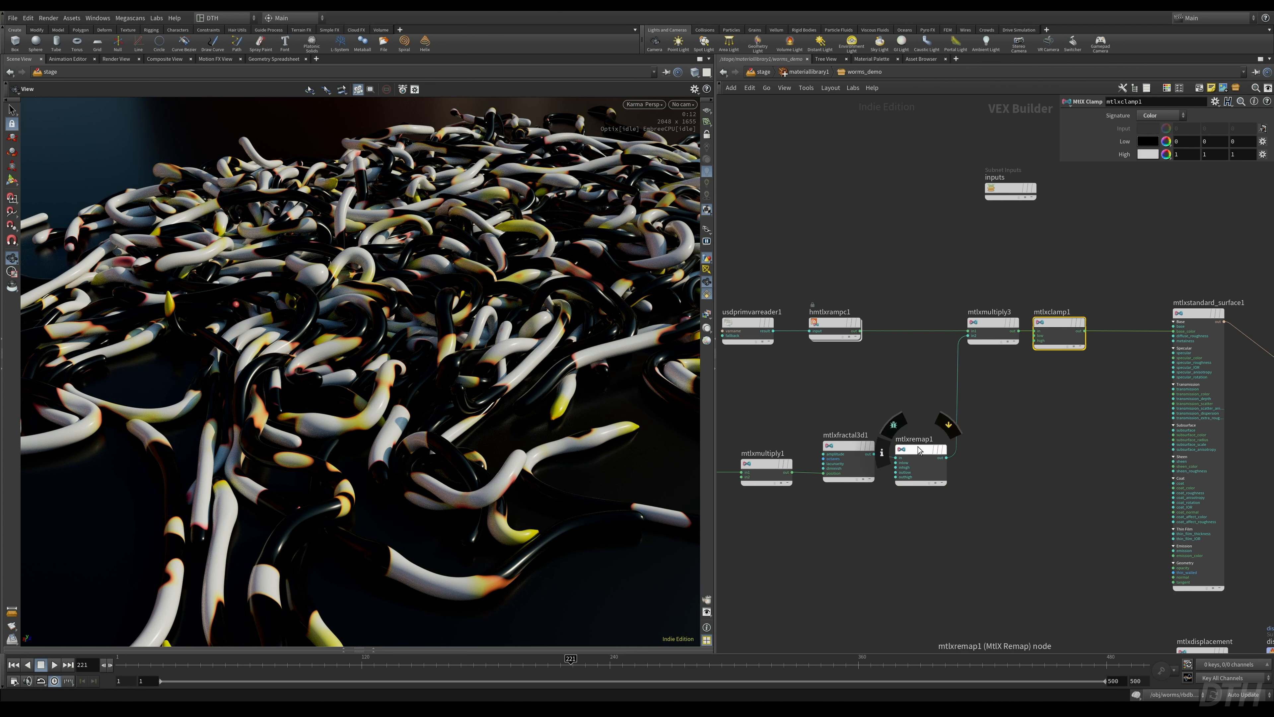
left_click_drag(918, 451, 922, 448)
left_click(991, 323)
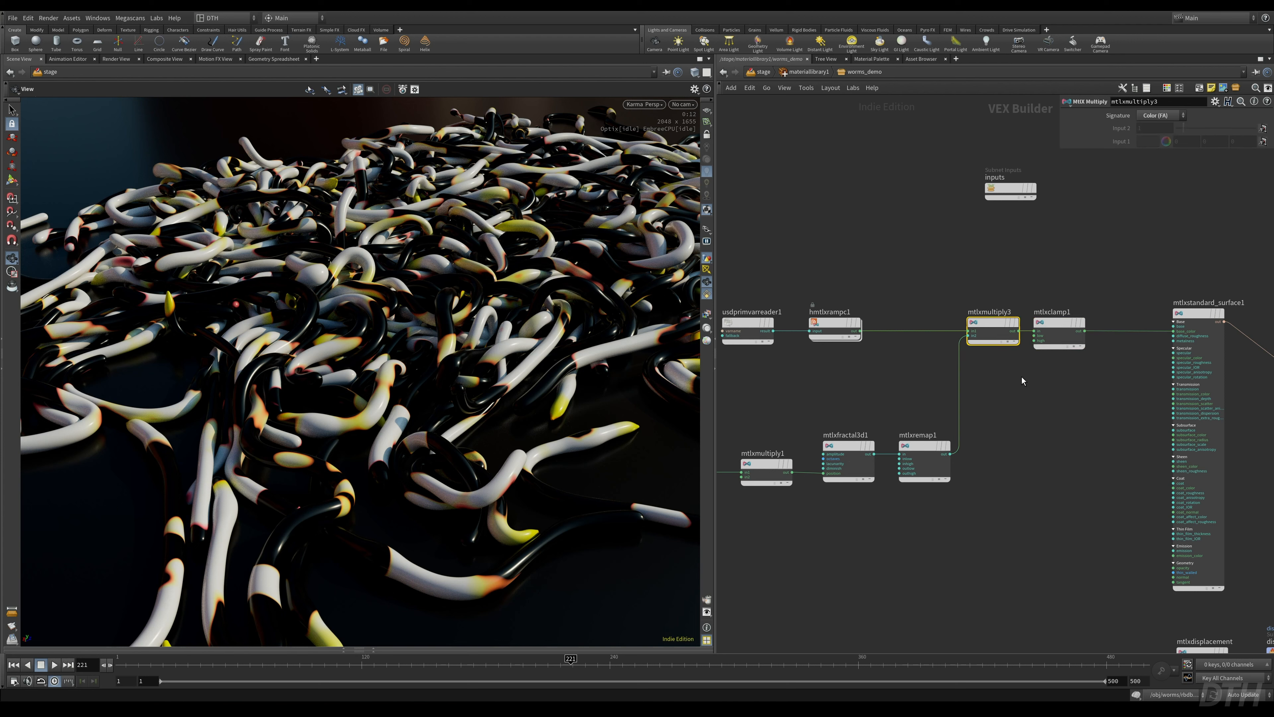
- Set mtlxremap1's Outhigh to 1.1 and its Outlow to 0.4
left_click_drag(985, 429, 898, 487)
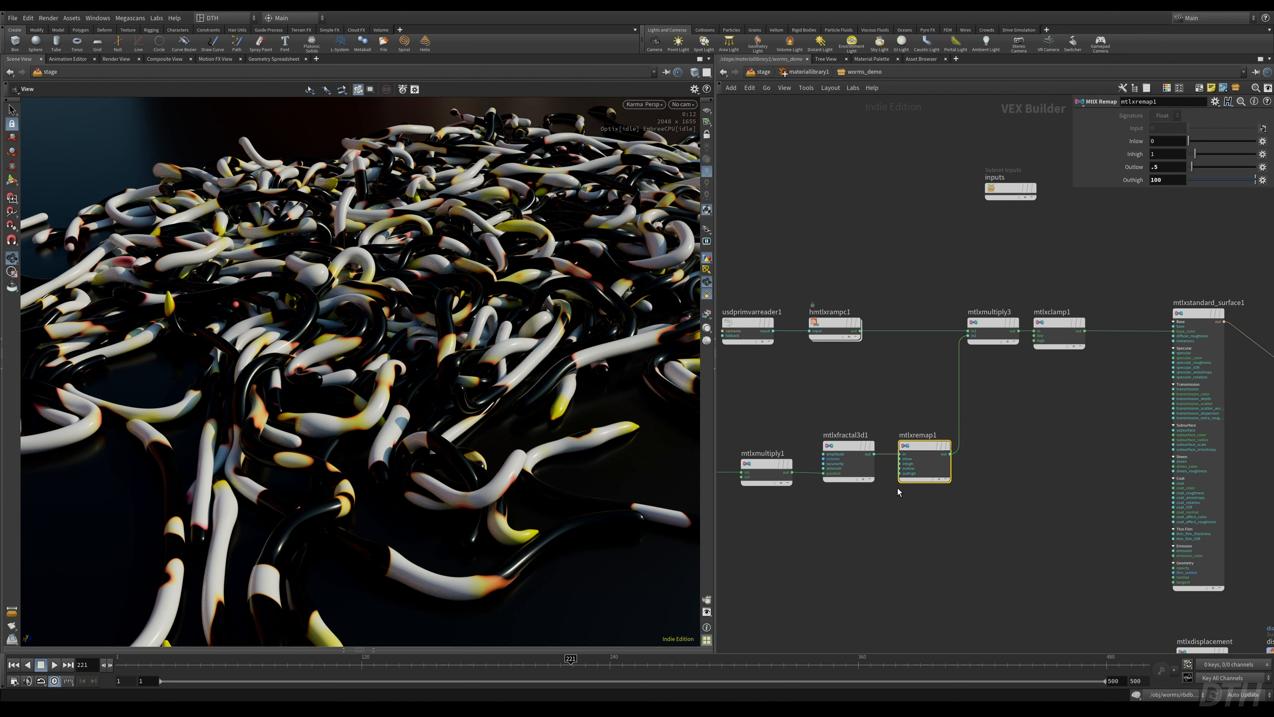
left_click_drag(1164, 180, 1060, 183)
type("1.1")
key("Return")
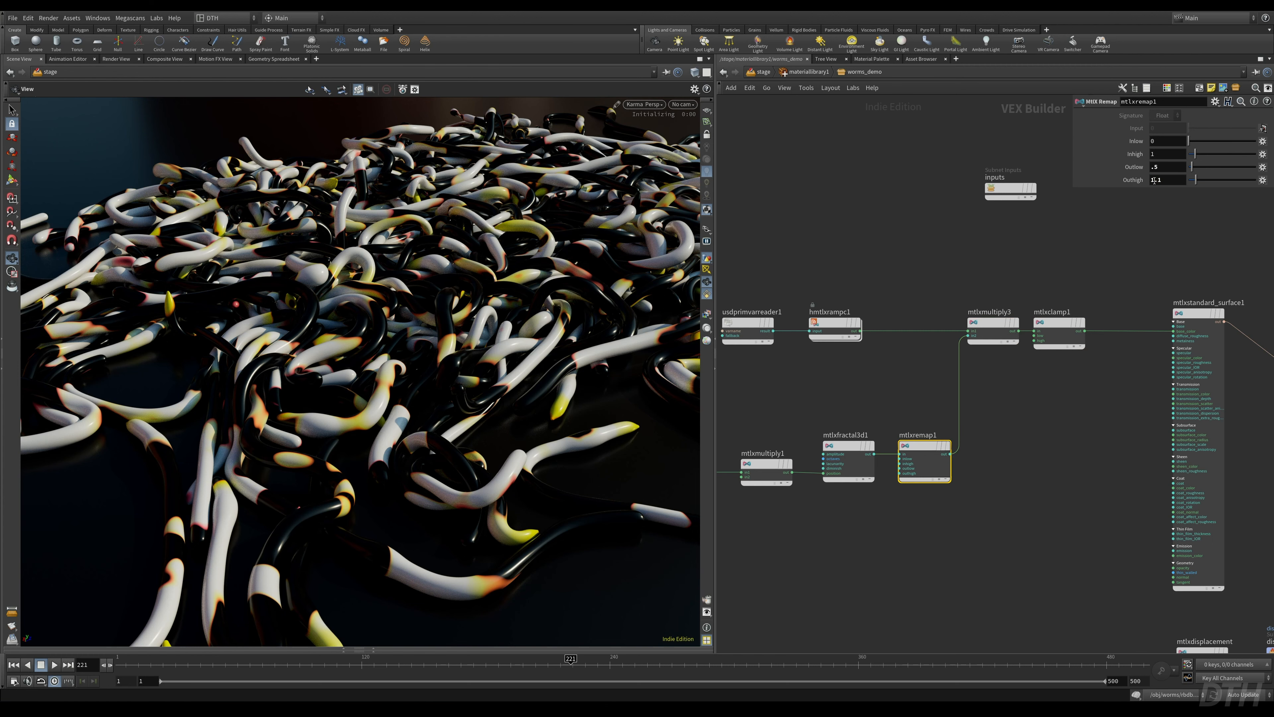
left_click(1170, 167)
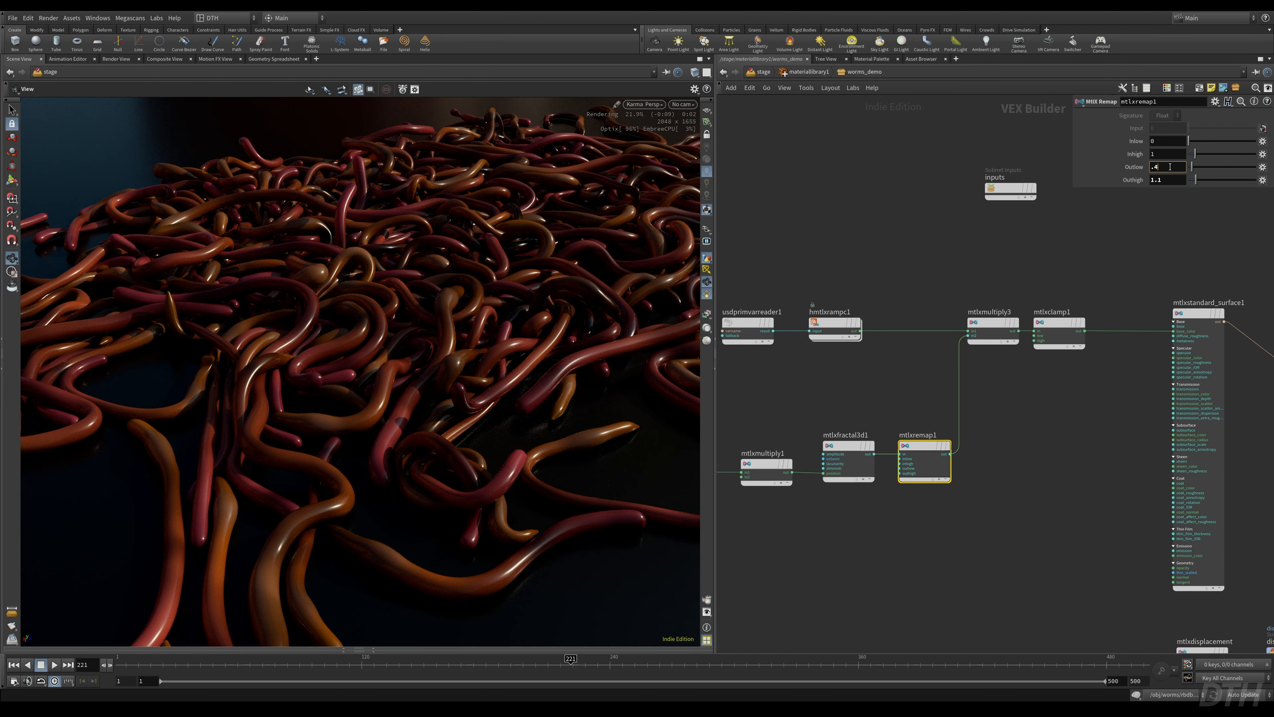
key("Return")
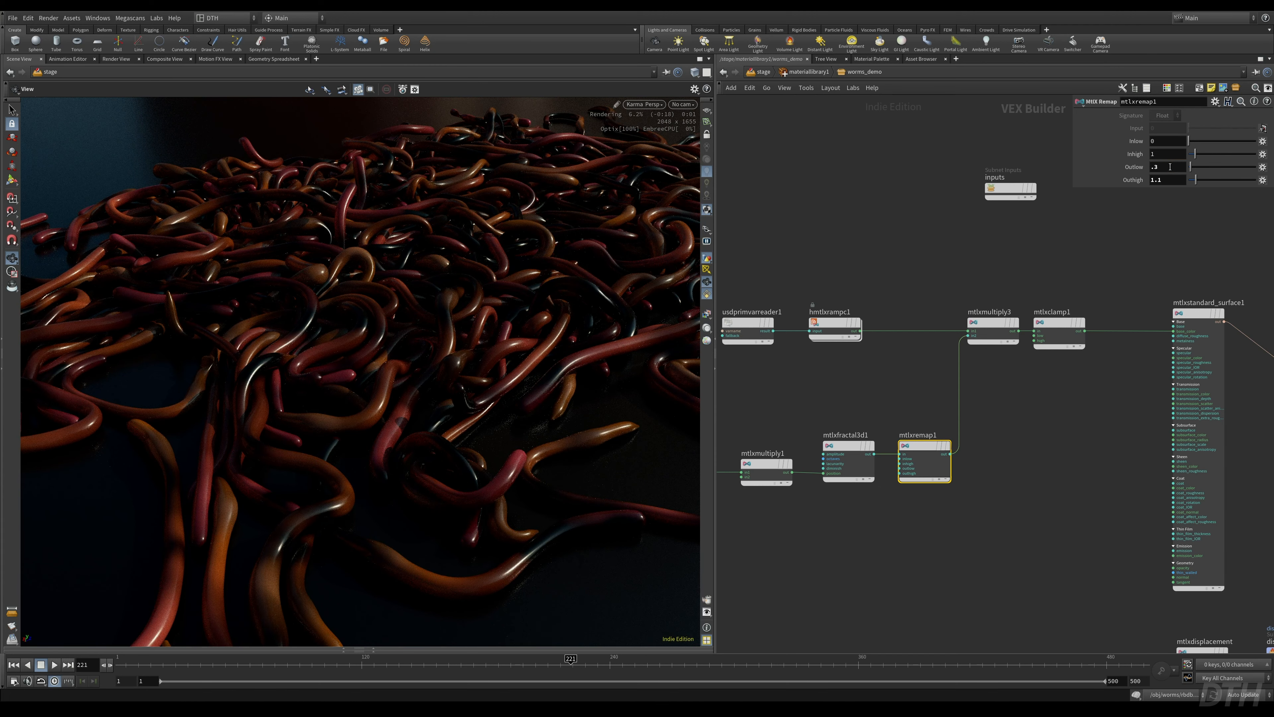
left_click(1170, 167)
key("Return")
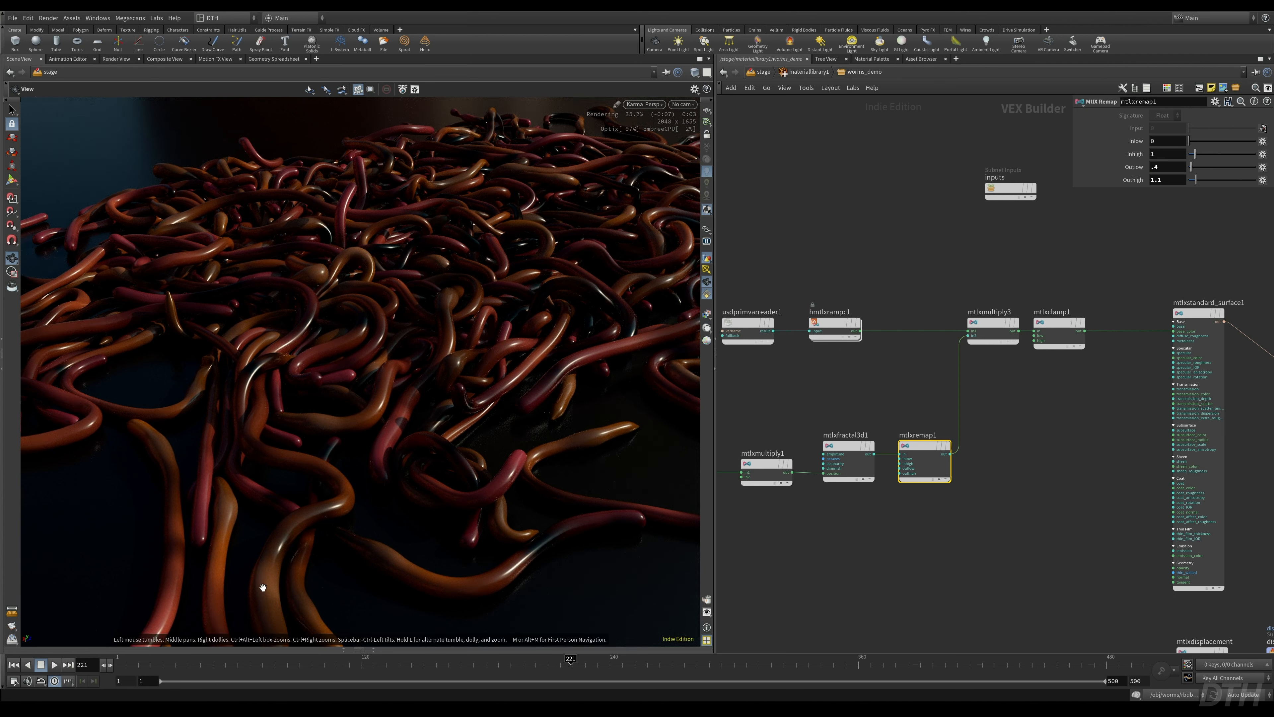
- Set the Octaves of mtlxfractal3d1 to 5
left_click(853, 464)
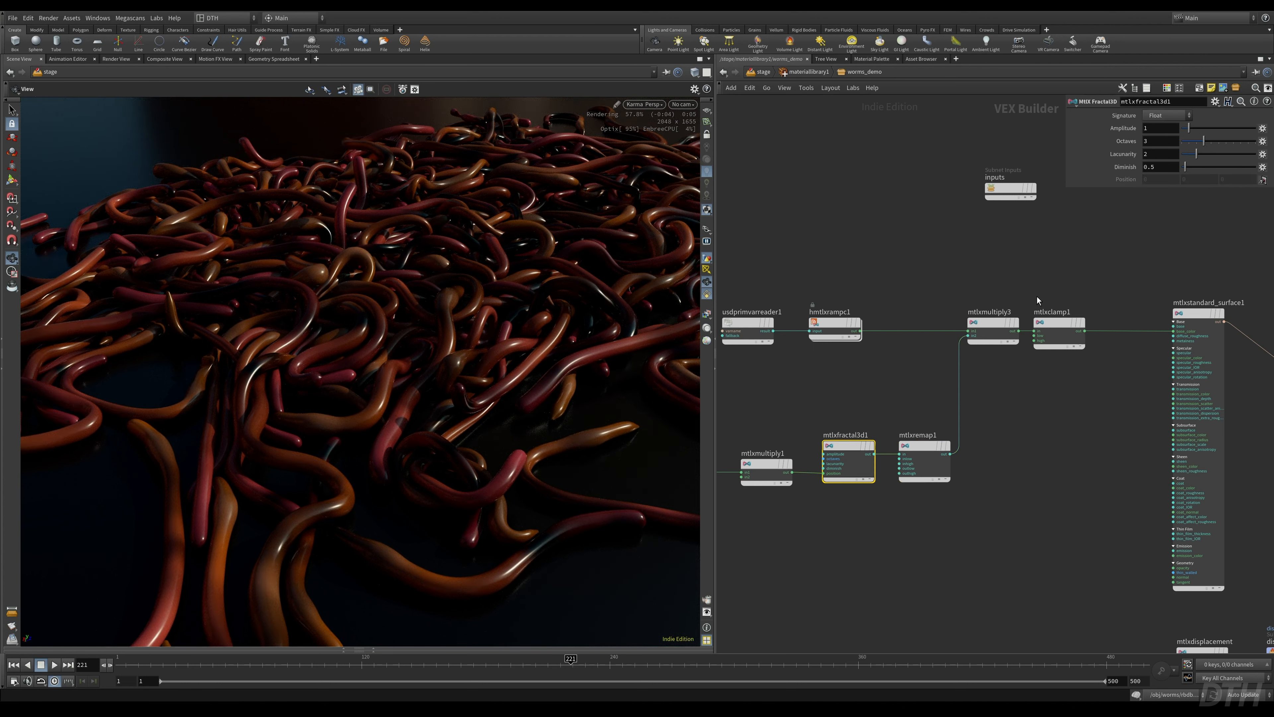
left_click(1160, 144)
key("Return")
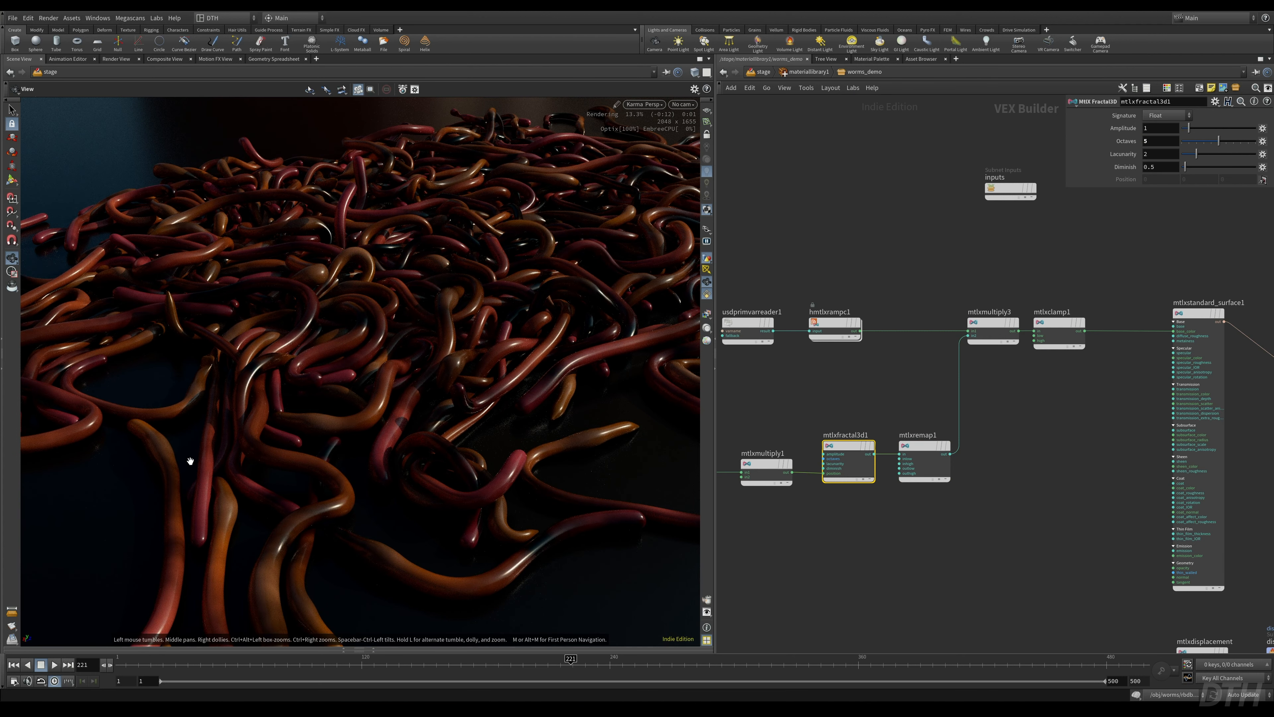
- Examine the noise-varied worm colors in the Karma render from several angles and review the material network
right_click_drag(540, 393, 435, 401)
left_click_drag(435, 401, 441, 421)
right_click_drag(544, 349, 617, 378)
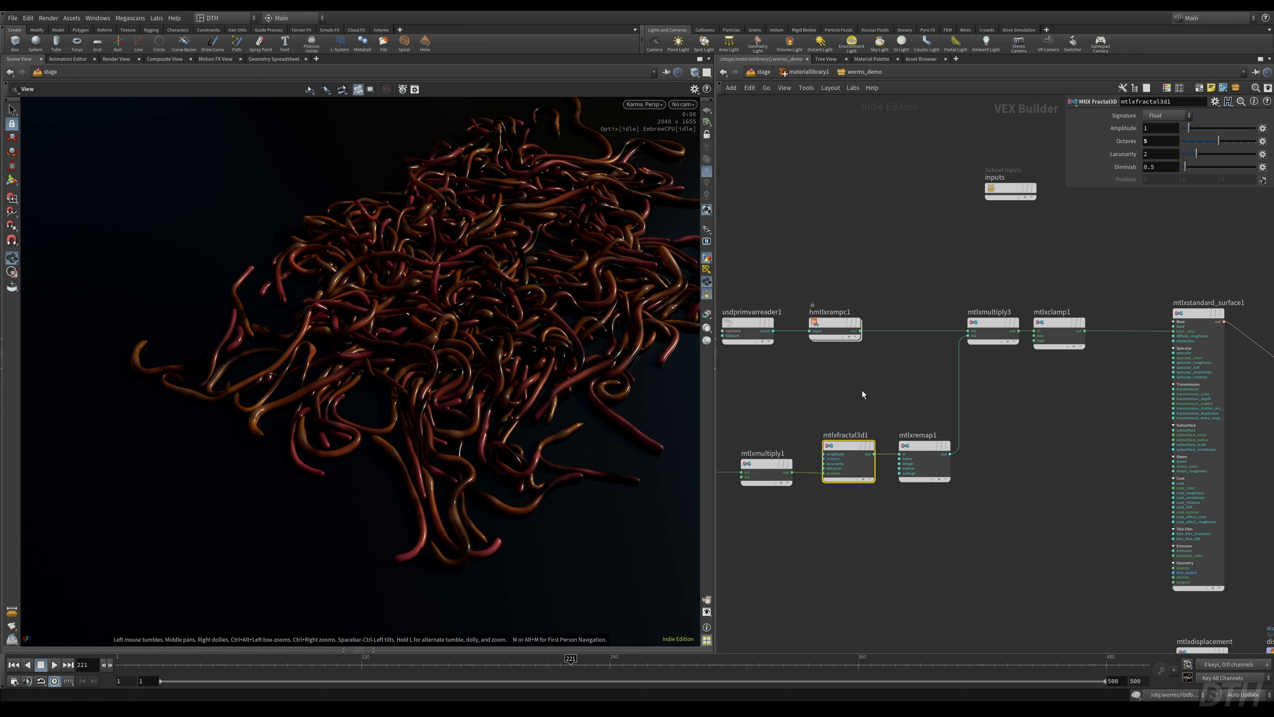
scroll(863, 390, "down", 3)
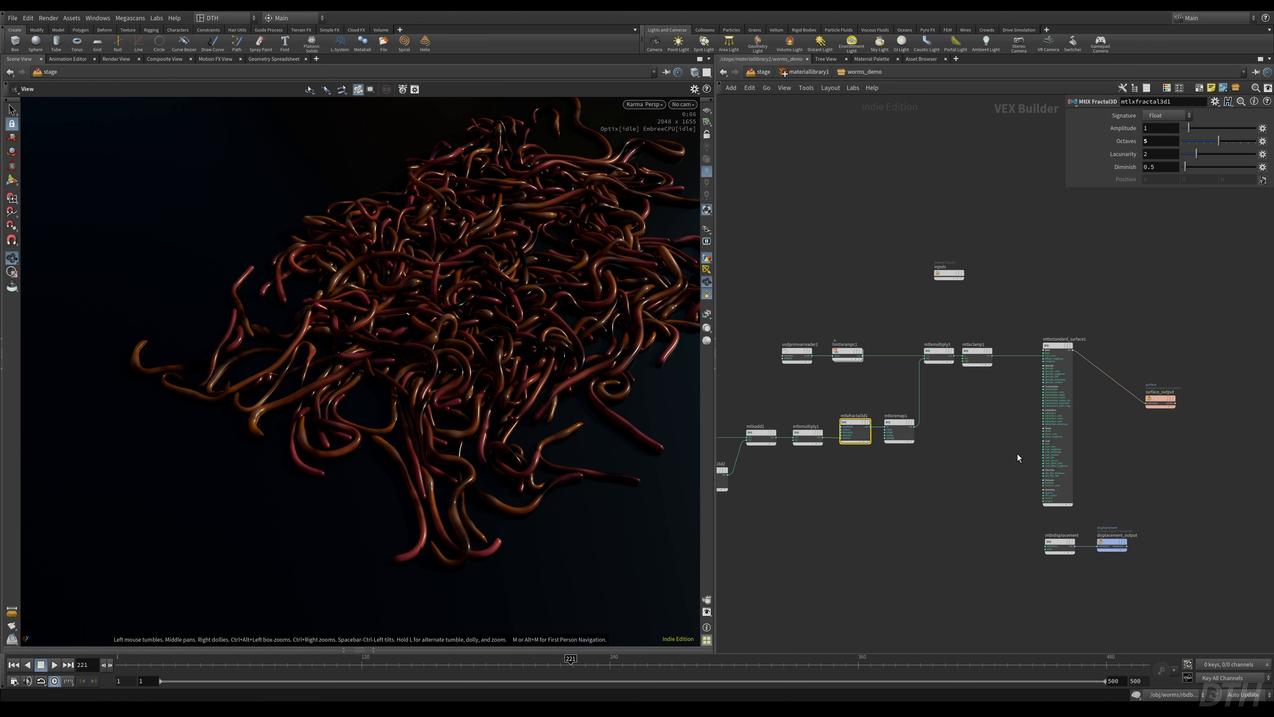
scroll(1017, 454, "up", 2)
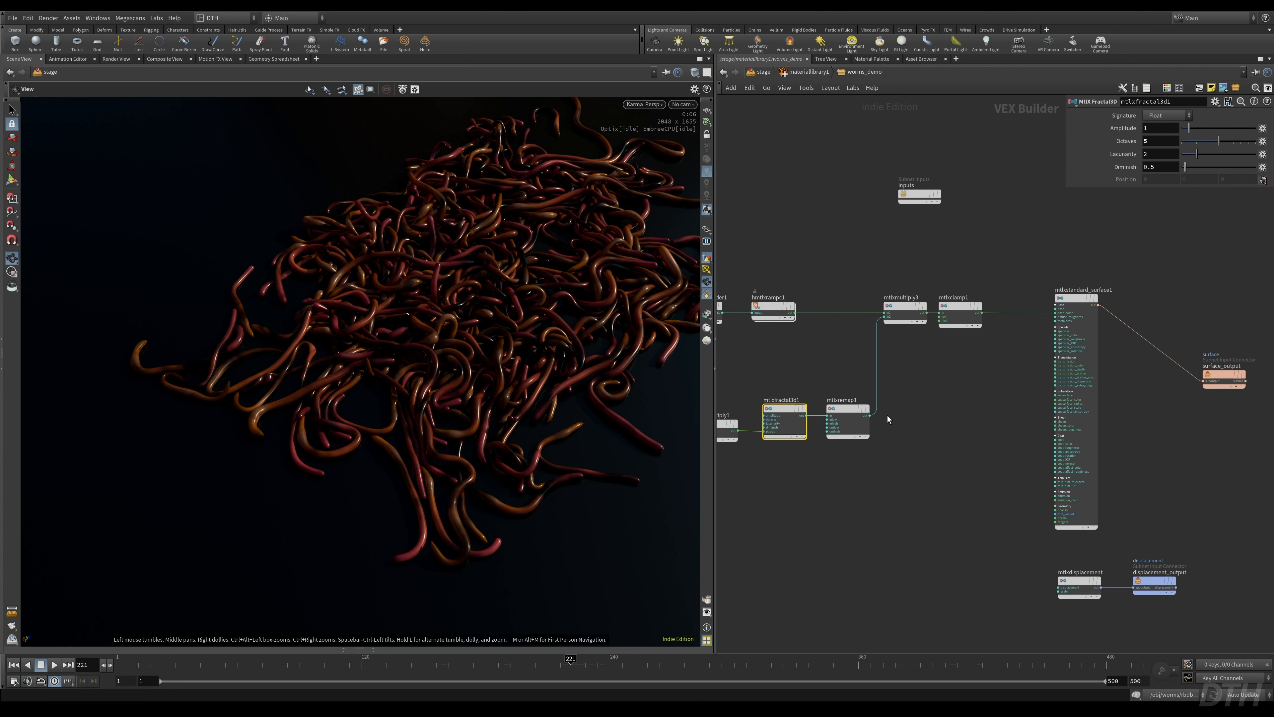
middle_click_drag(955, 483, 1060, 514)
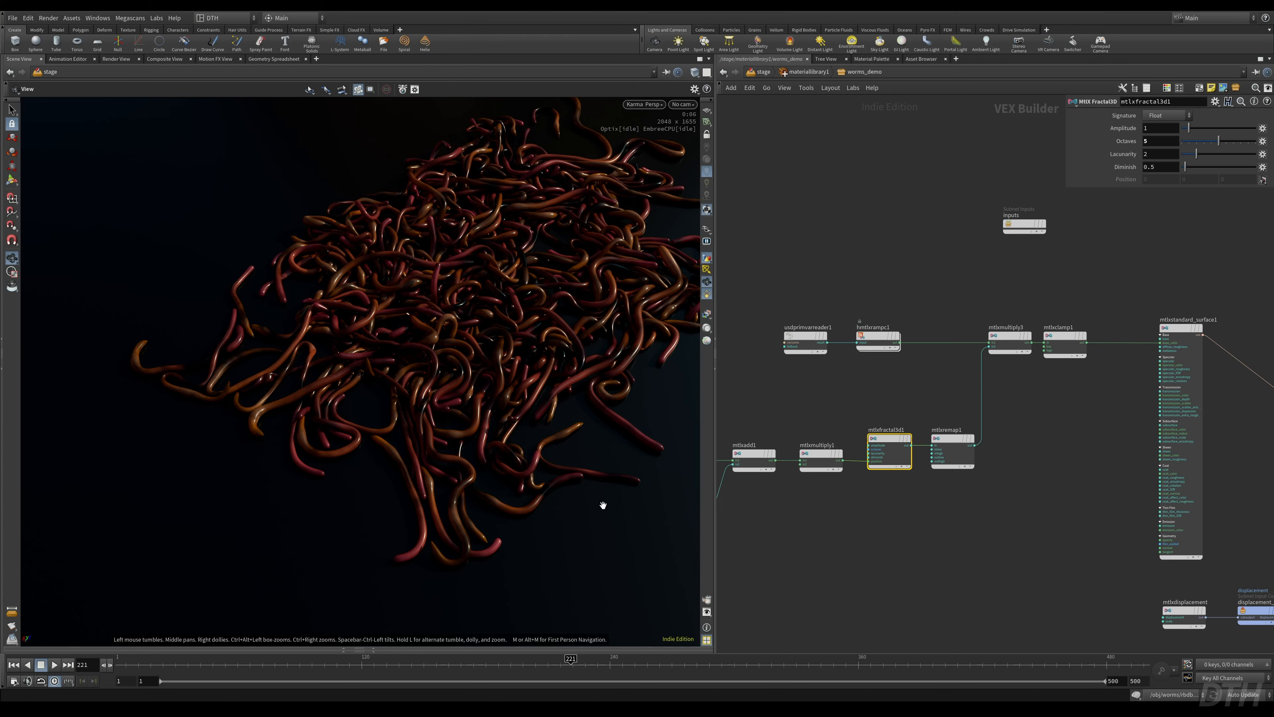
left_click_drag(543, 491, 392, 413)
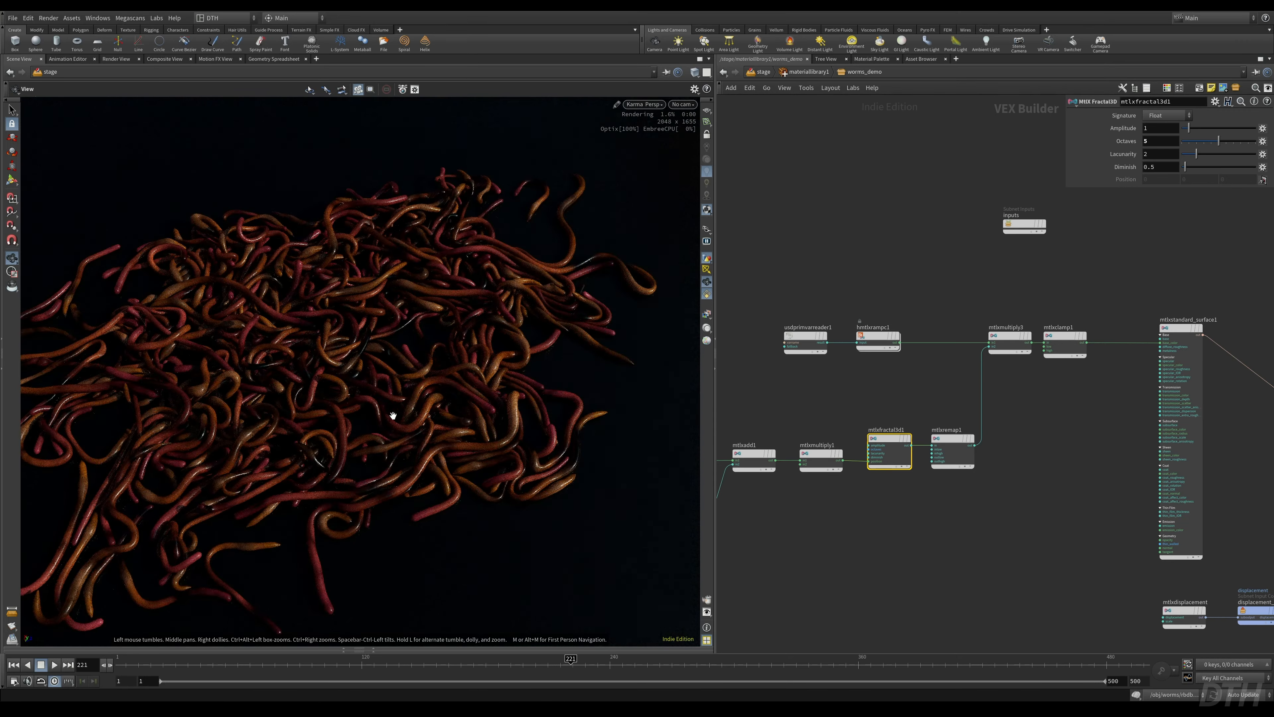
left_click_drag(524, 406, 527, 407)
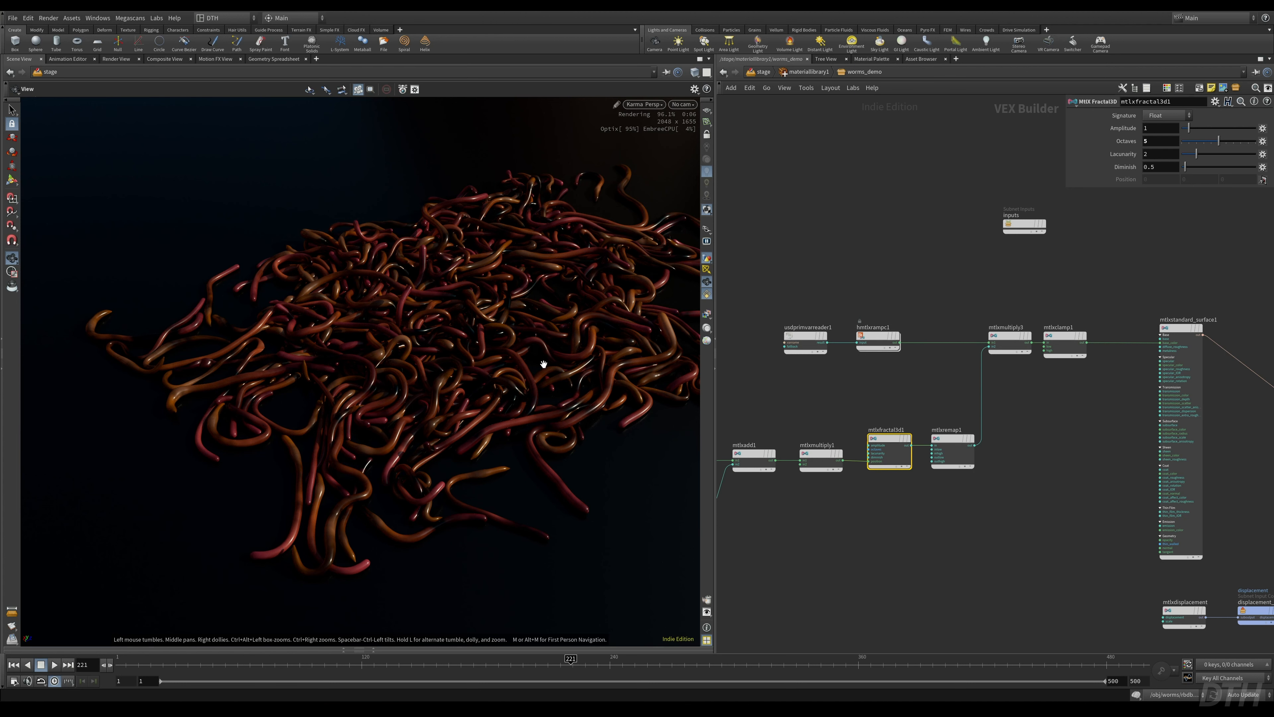
- Add a USD Prim Var Reader node in the empty area below the noise chain
middle_click_drag(916, 568, 939, 526)
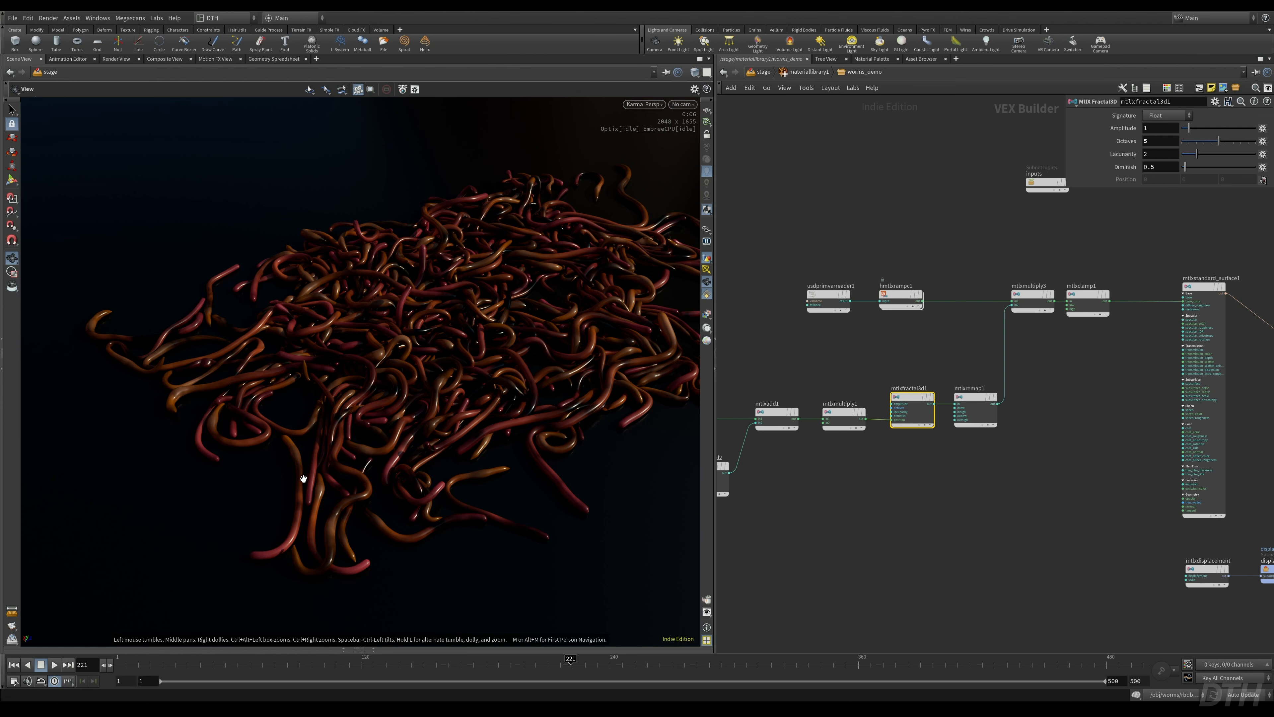
middle_click_drag(937, 550, 1032, 487)
scroll(1033, 488, "down", 3)
scroll(1033, 490, "up", 1)
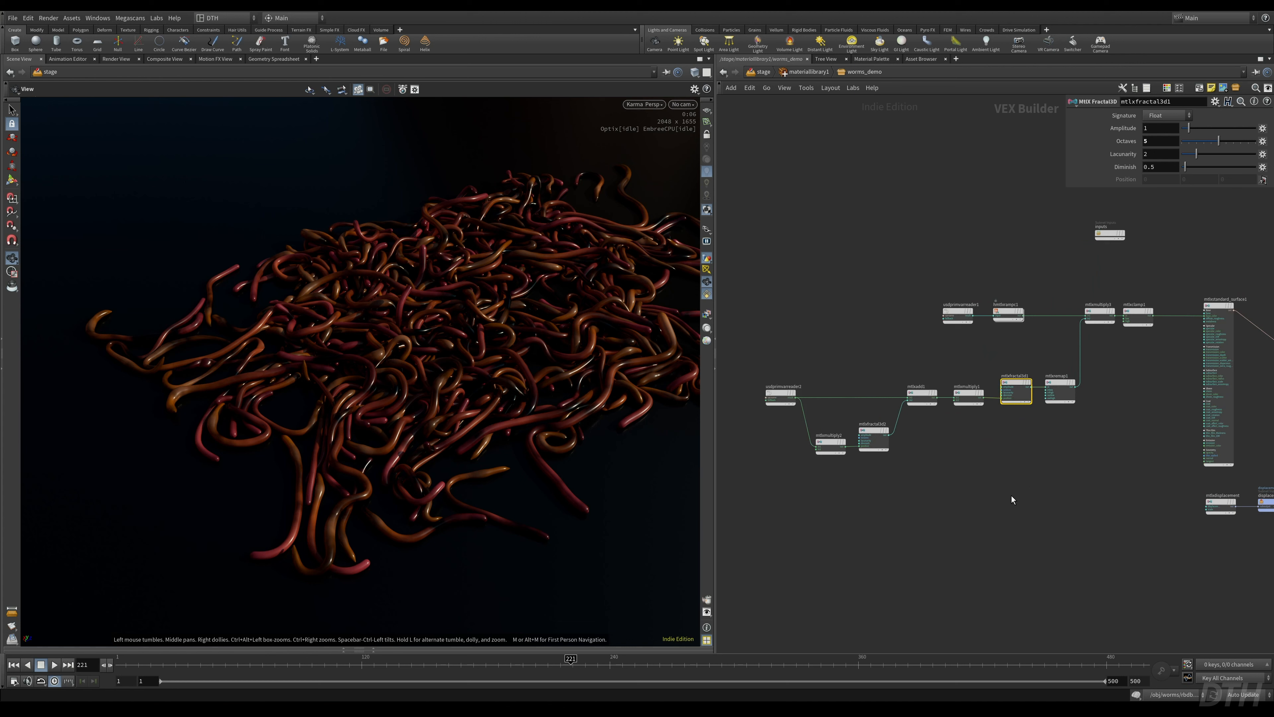
left_click_drag(940, 482, 999, 511)
key("Tab")
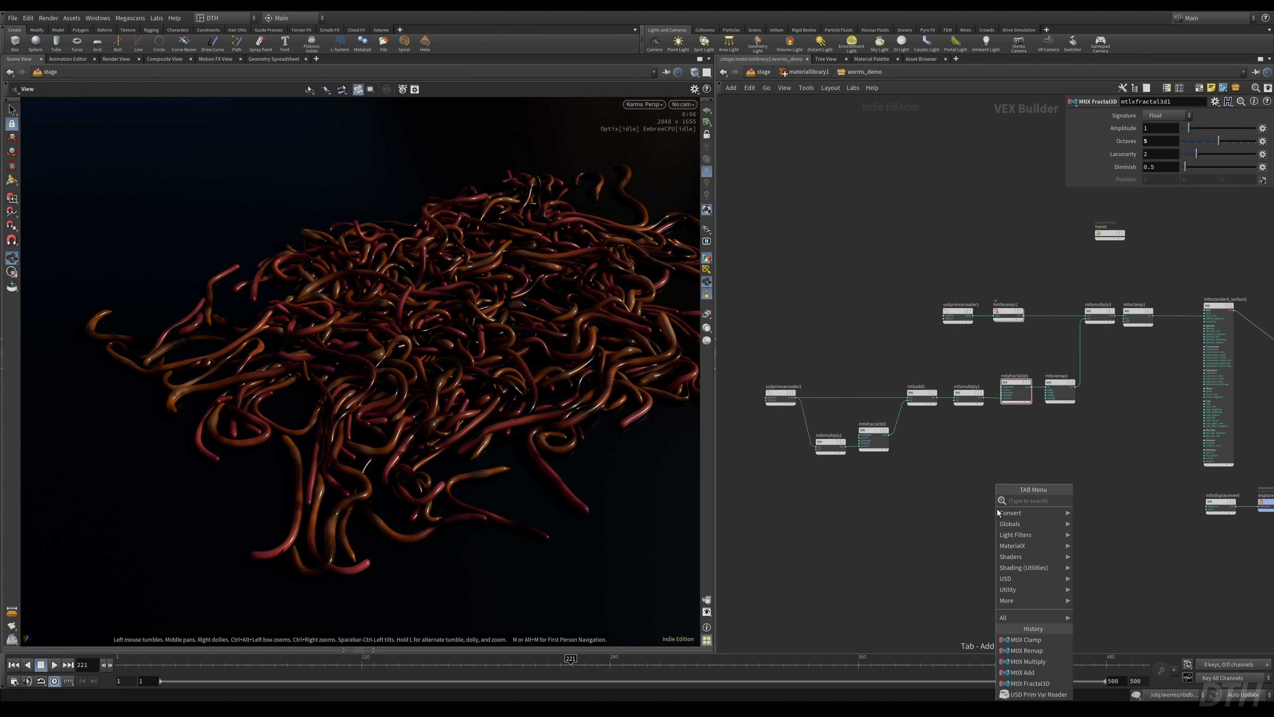
type("usdp")
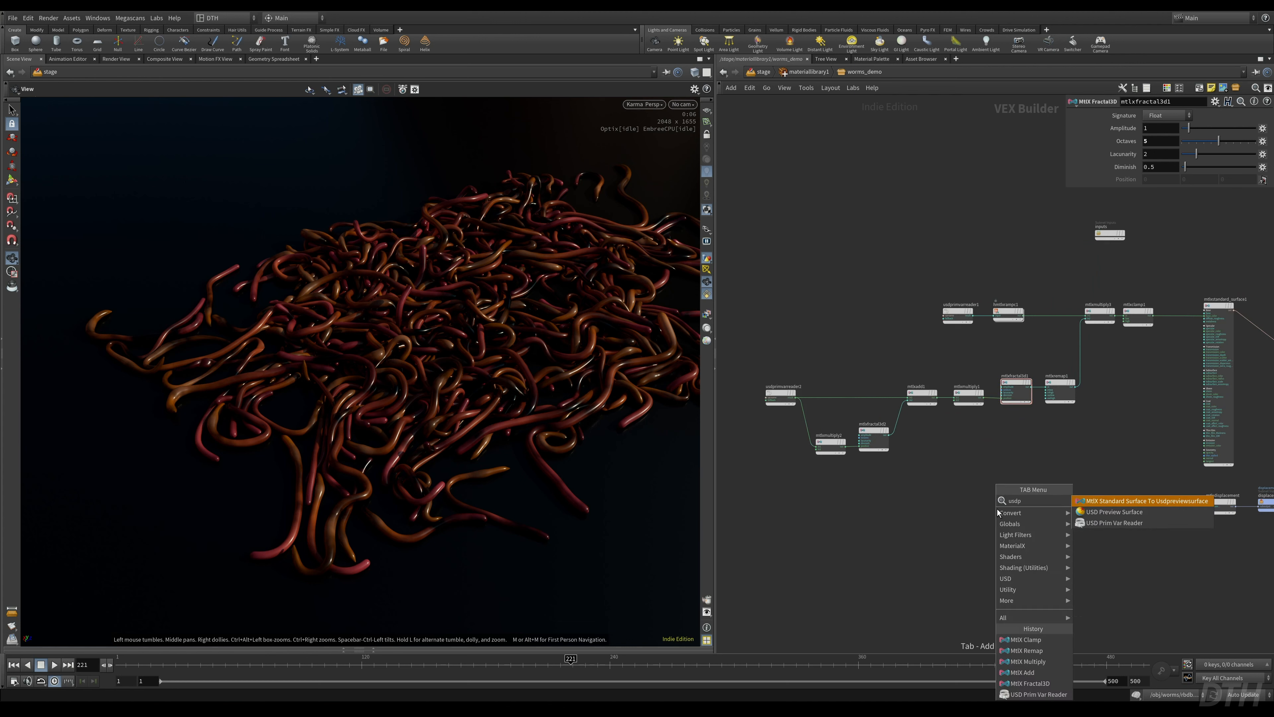
type("rim")
key("Return")
left_click(996, 511)
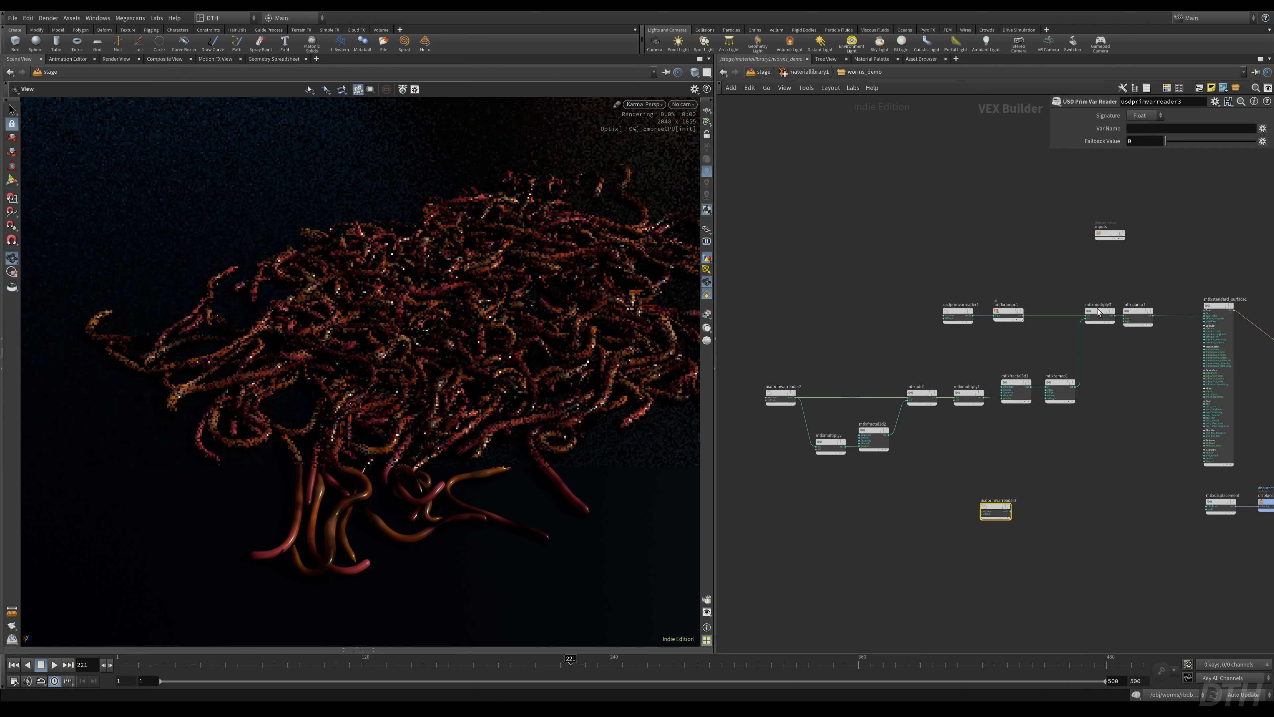
- Set the new usdprimvarreader3's Signature to Float 2 and its Var Name to st
left_click(1143, 116)
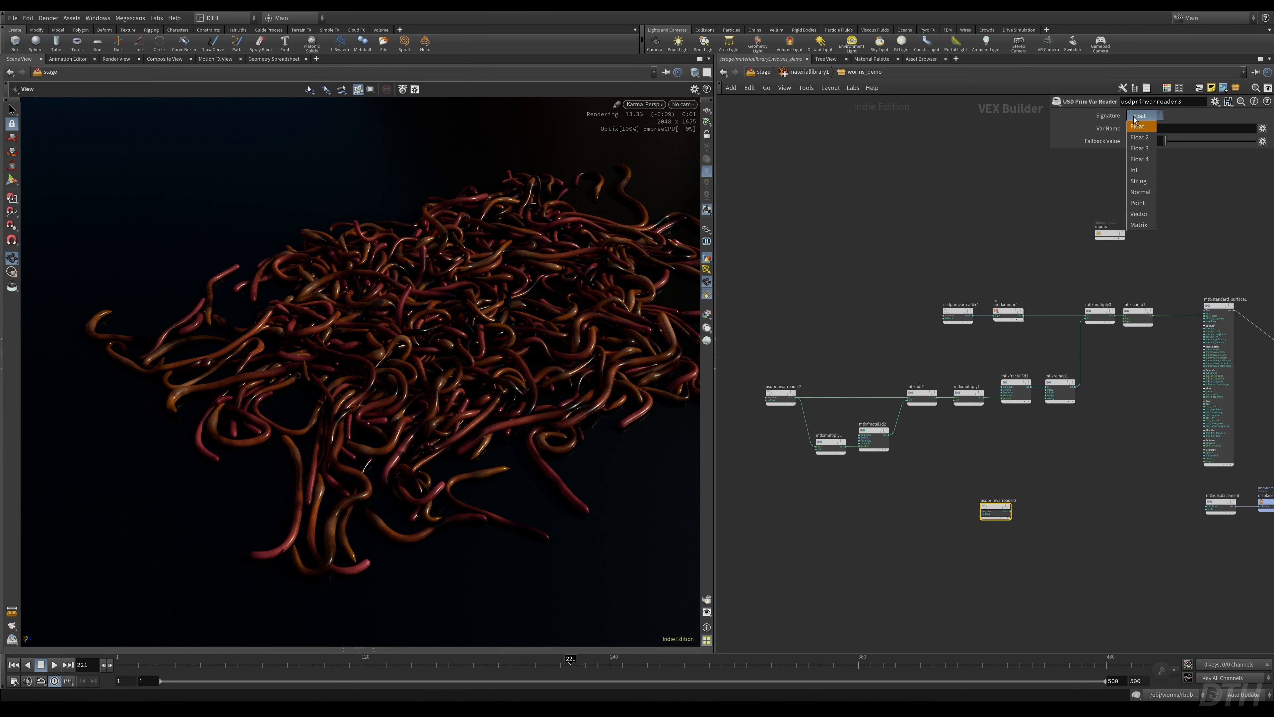
left_click(1140, 138)
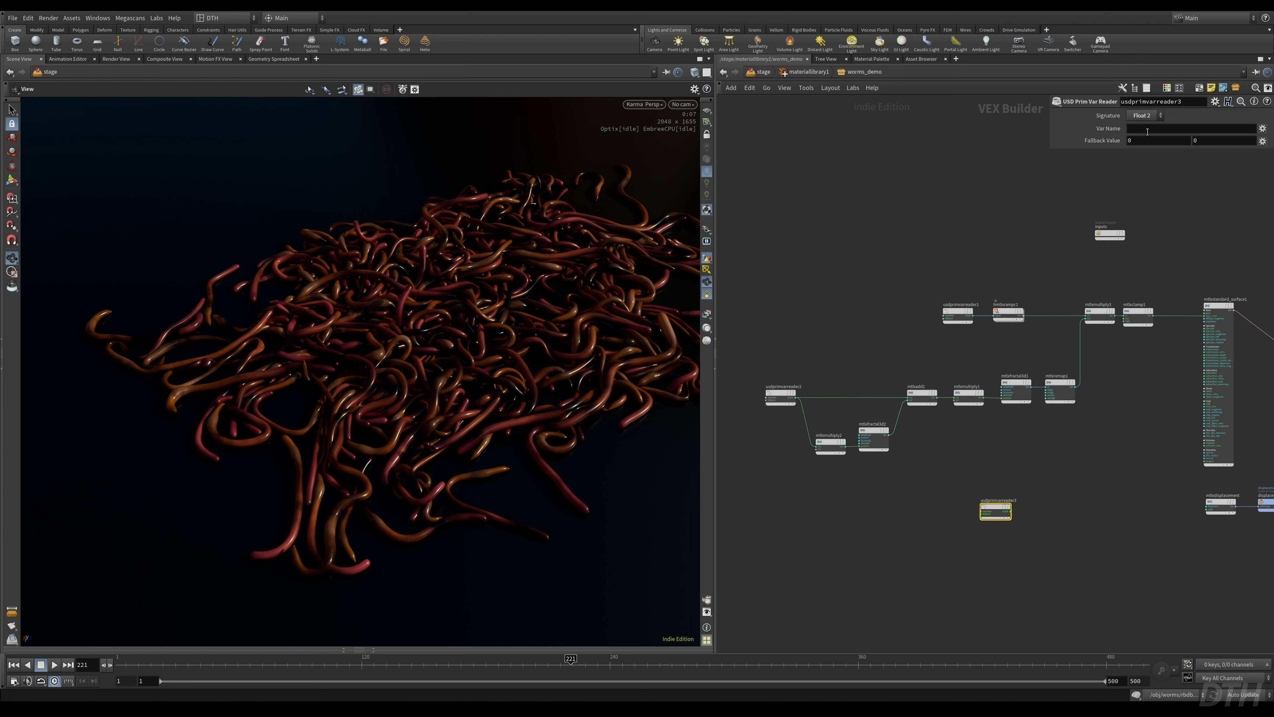
left_click(1148, 131)
type("st")
key("Return")
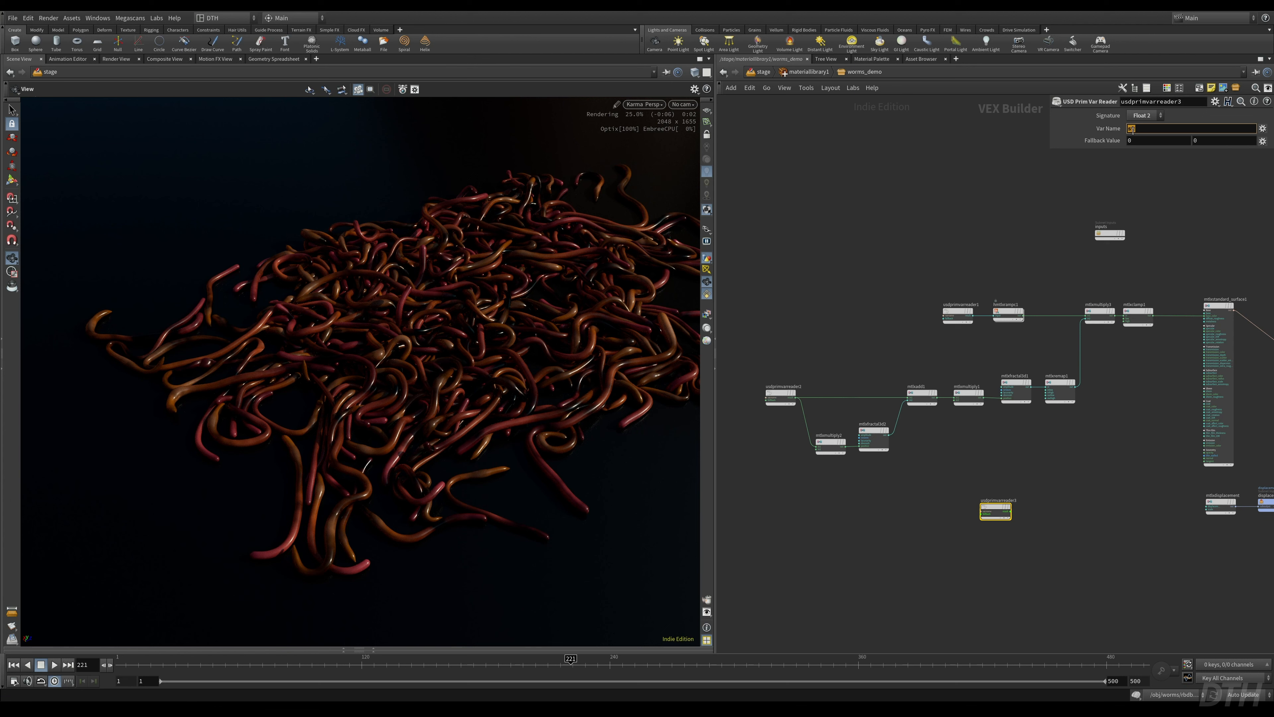
- Connect usdprimvarreader3 to mtlxstandard_surface1's base color to preview the UVs, and move the reader farther from the surface node
scroll(1191, 330, "up", 3)
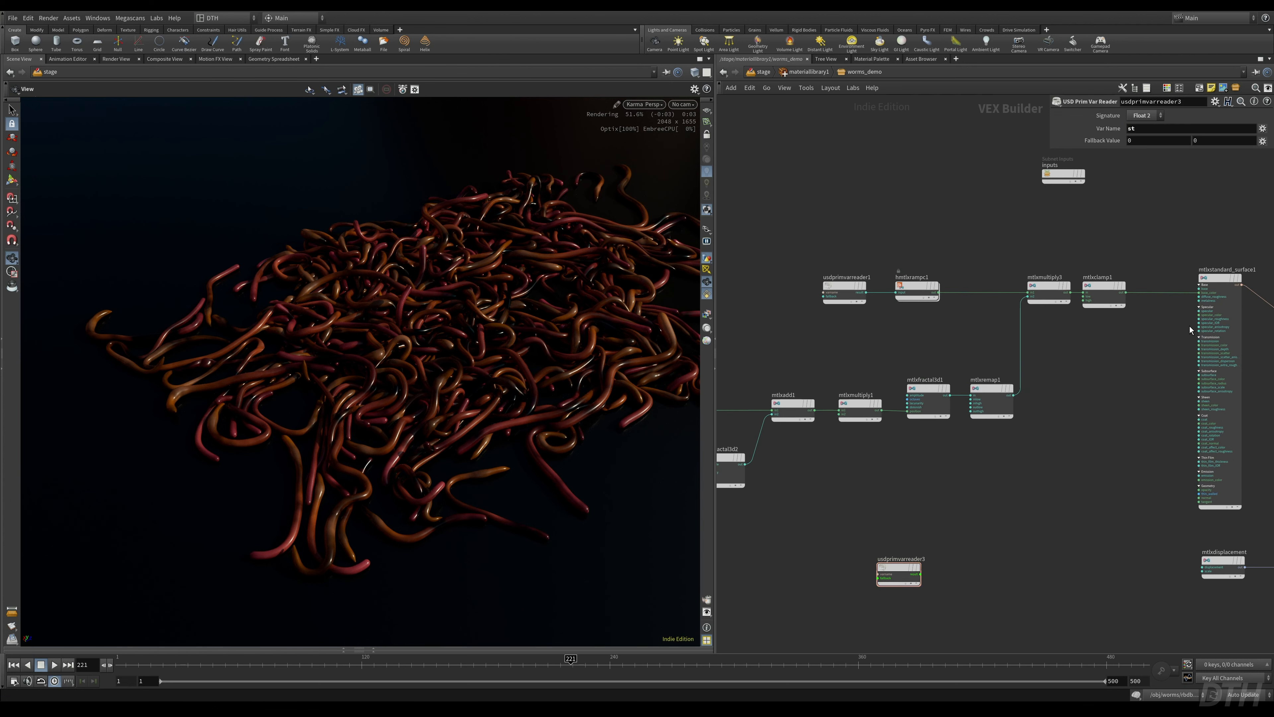
left_click(1199, 296)
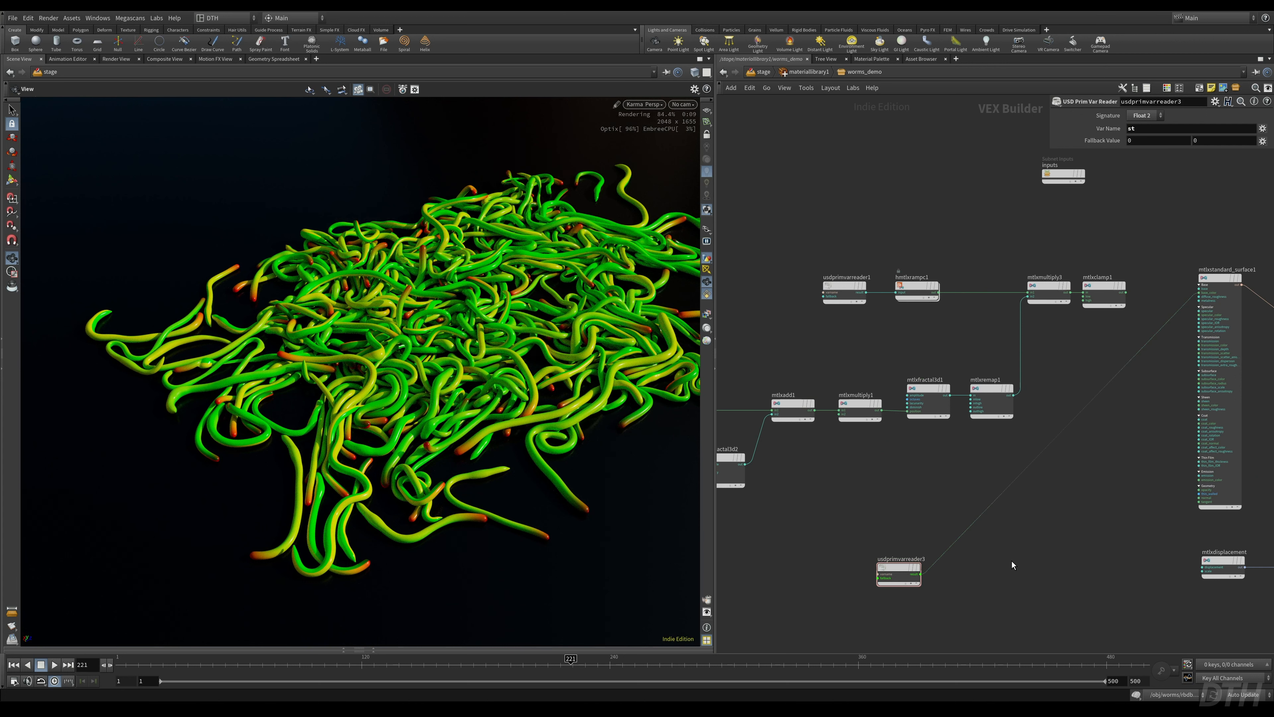
left_click_drag(914, 569, 875, 568)
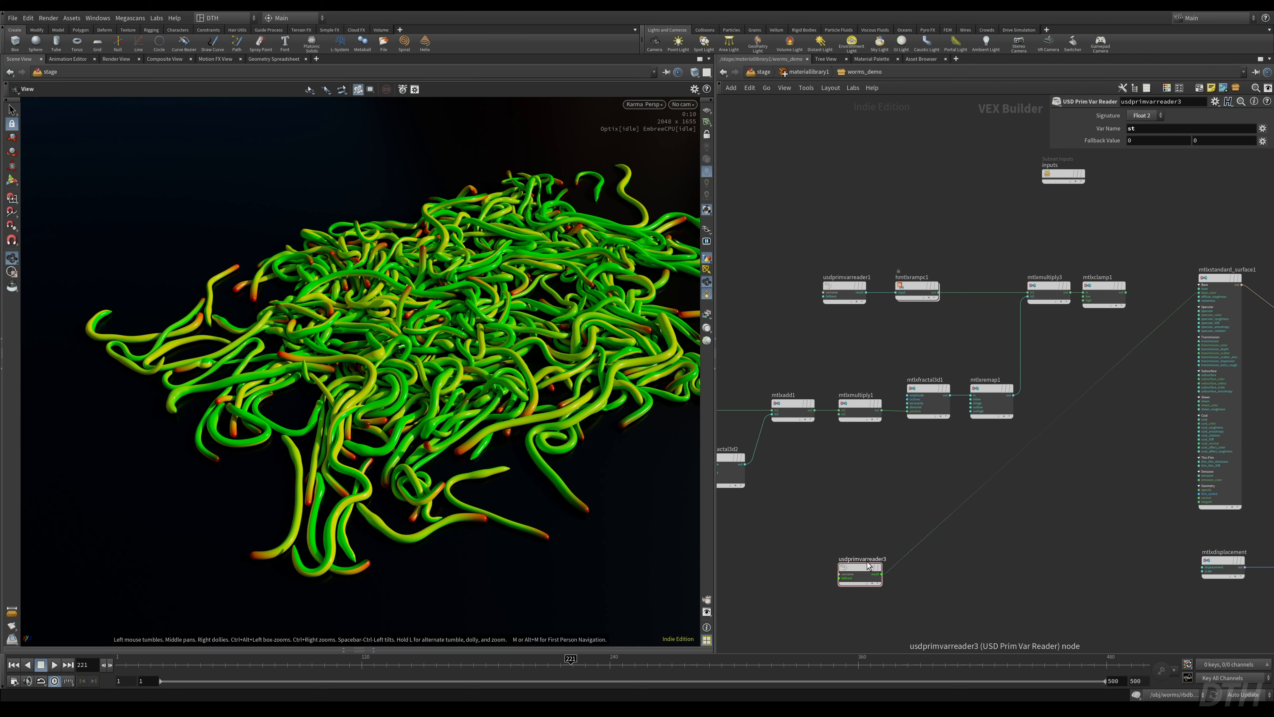
left_click_drag(857, 565, 812, 574)
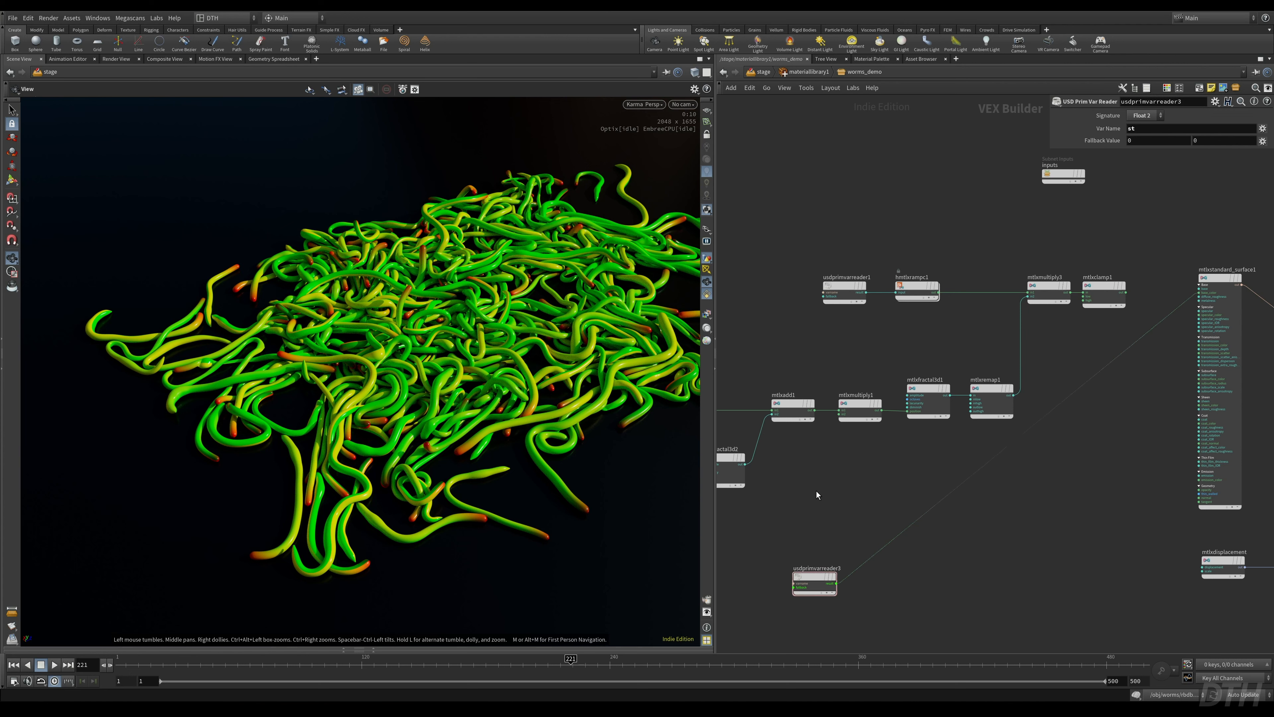
- Add an MtlX Separate Vector 3 node below the noise chain and feed it with usdprimvarreader3's result
key("Tab")
type("vecto")
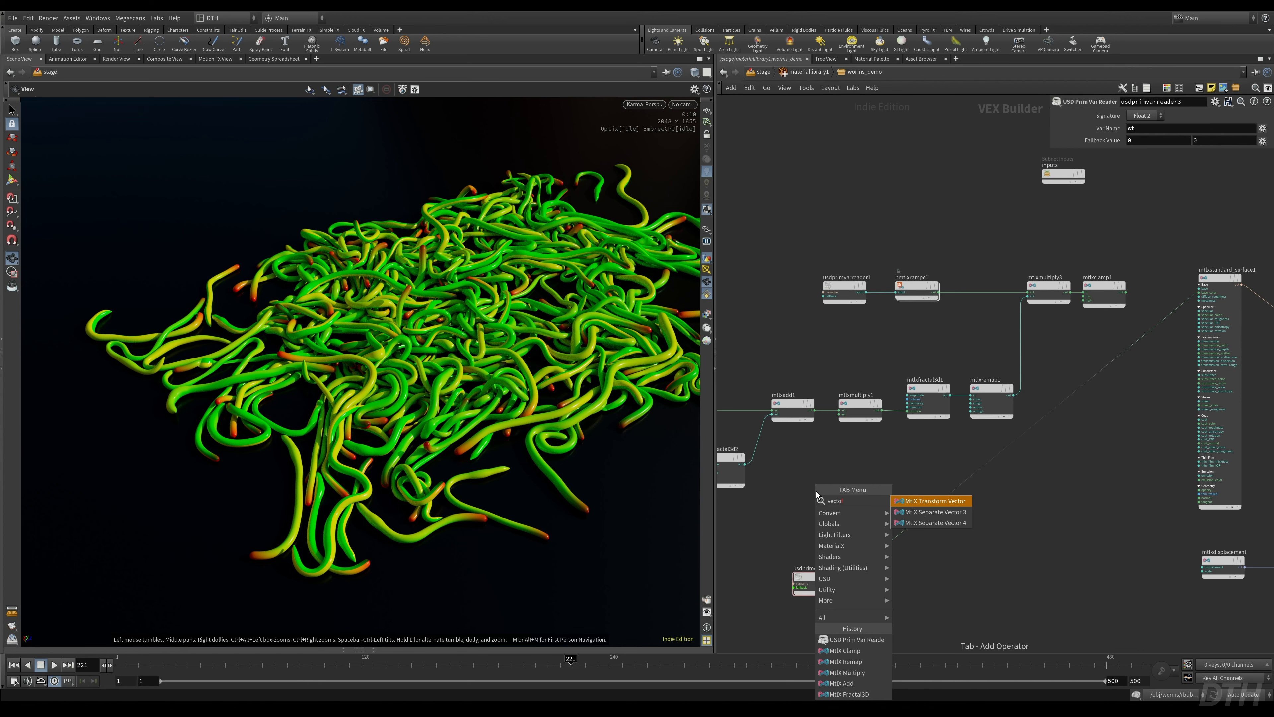
key("Down")
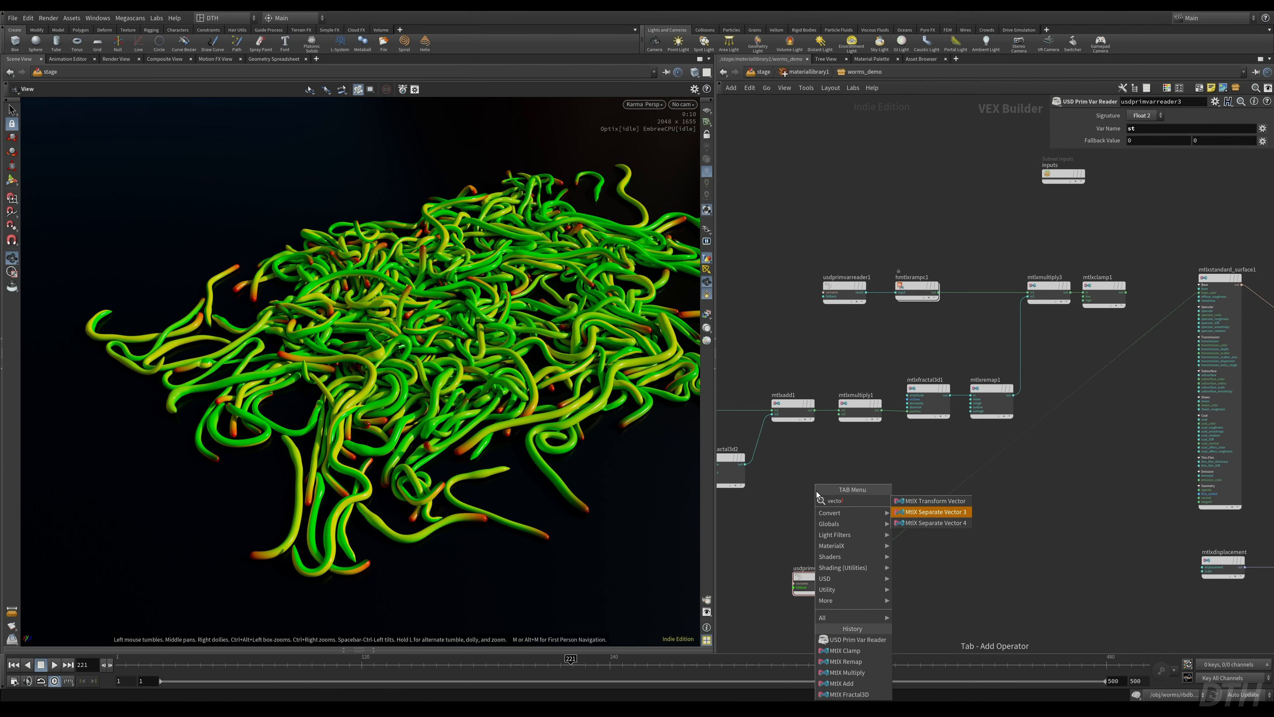
key("Return")
left_click(816, 490)
scroll(960, 625, "up", 1)
middle_click_drag(960, 624, 1071, 554)
left_click_drag(872, 403, 800, 516)
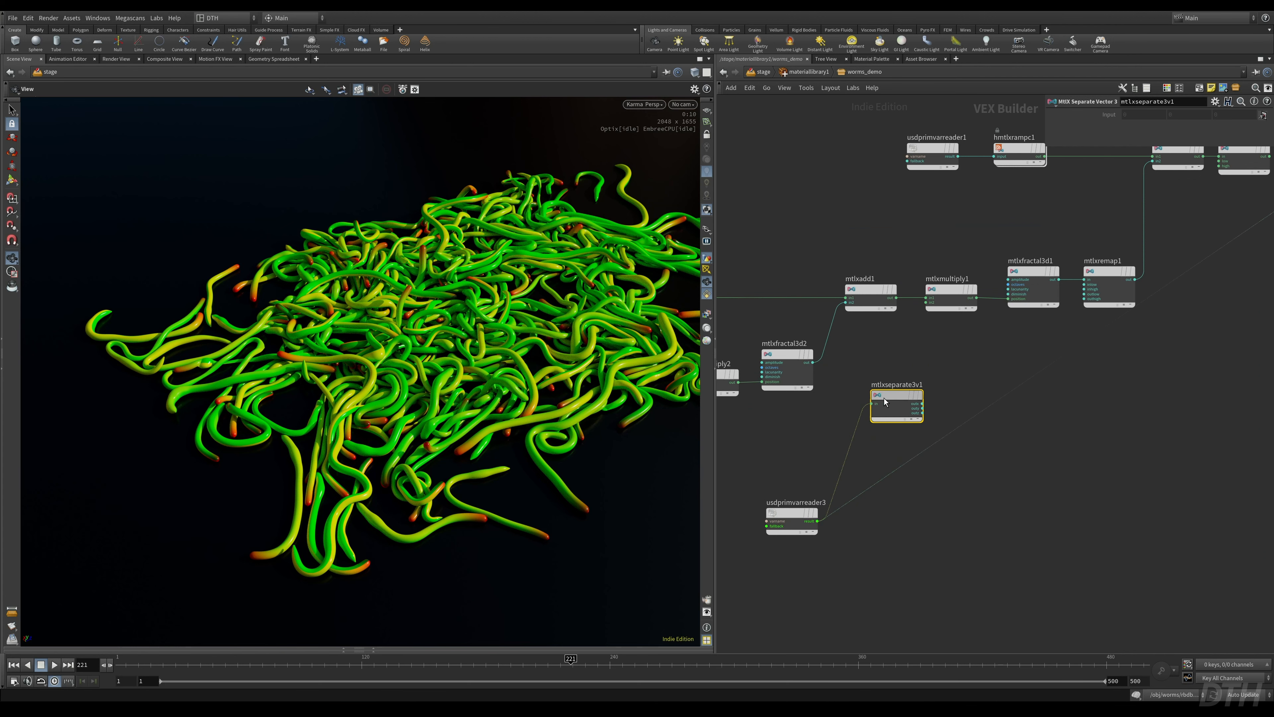
- Move mtlxseparate3v1 down beside usdprimvarreader3 so the two nodes line up horizontally
left_click_drag(884, 398, 917, 509)
middle_click_drag(1028, 521, 995, 536)
left_click_drag(874, 522, 848, 526)
- Reroute mtlxstandard_surface1's base color wire to come from mtlxseparate3v1's outy output instead of directly from usdprimvarreader3
scroll(985, 552, "down", 3)
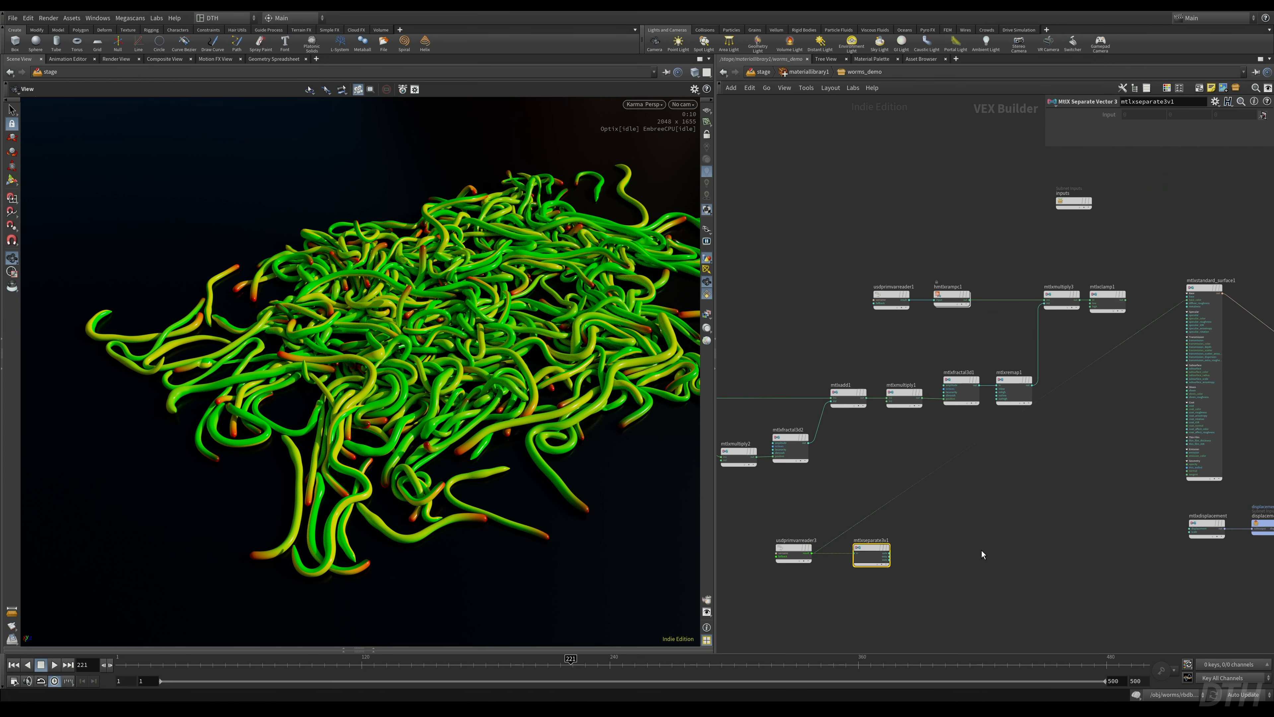
scroll(903, 540, "up", 2)
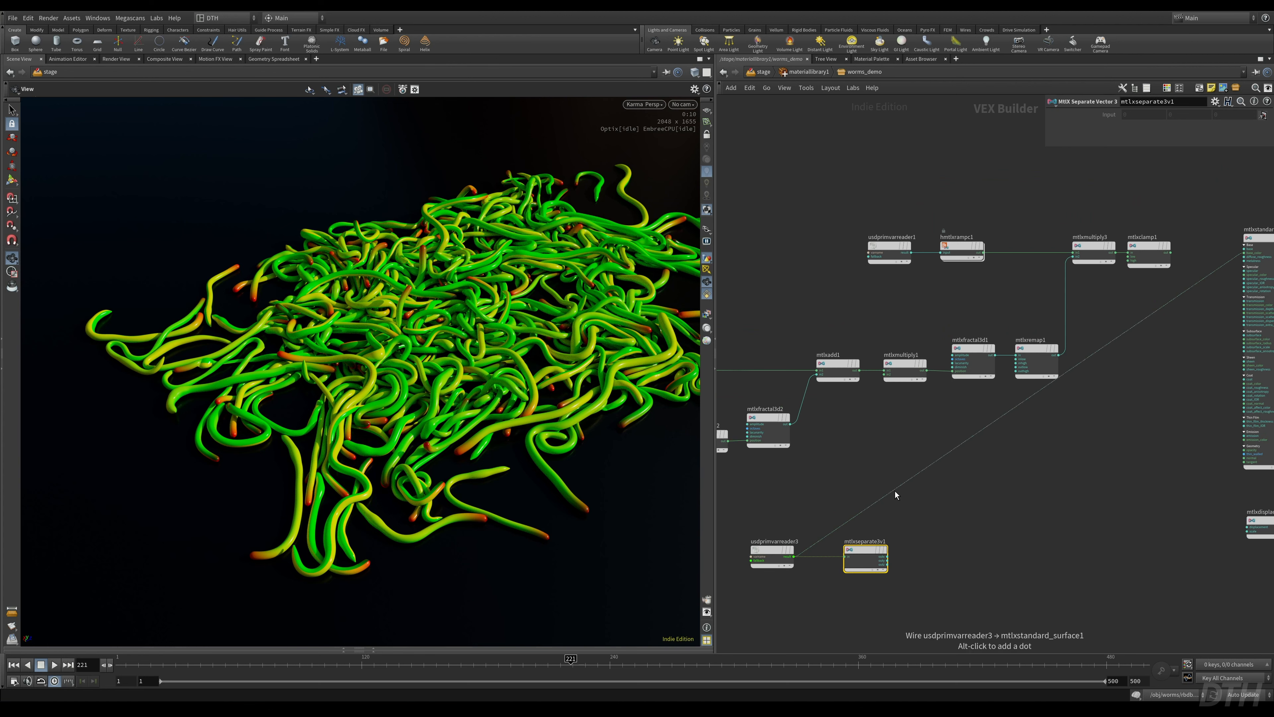
left_click_drag(895, 491, 904, 547)
scroll(891, 562, "up", 3)
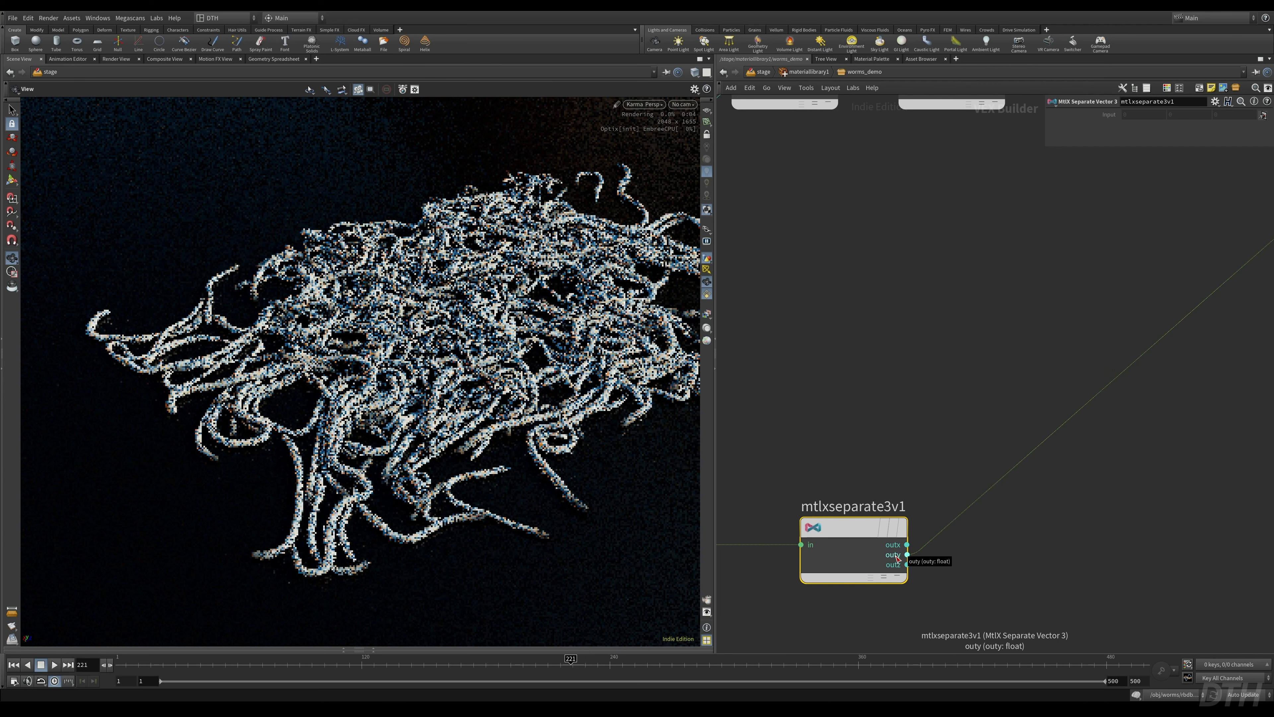
middle_click_drag(837, 595, 973, 565)
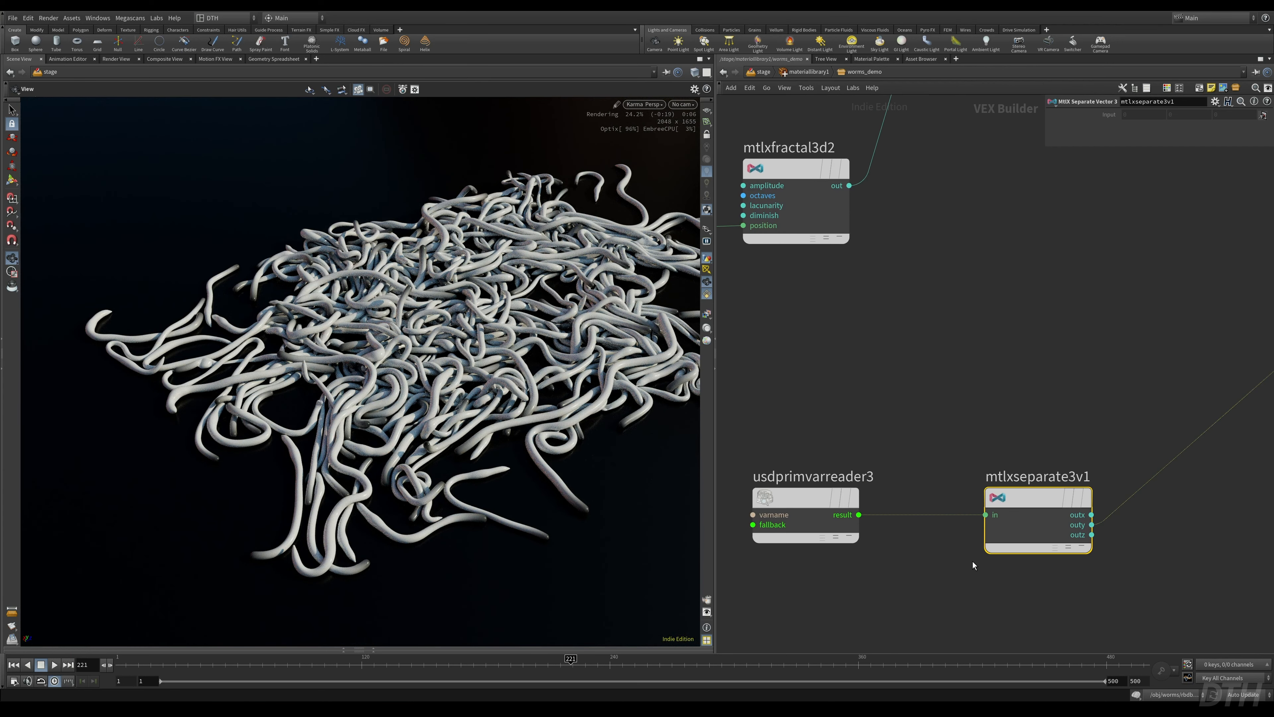
- Select usdprimvarreader3 and review its parameters and its connection to the separate node
left_click(803, 498)
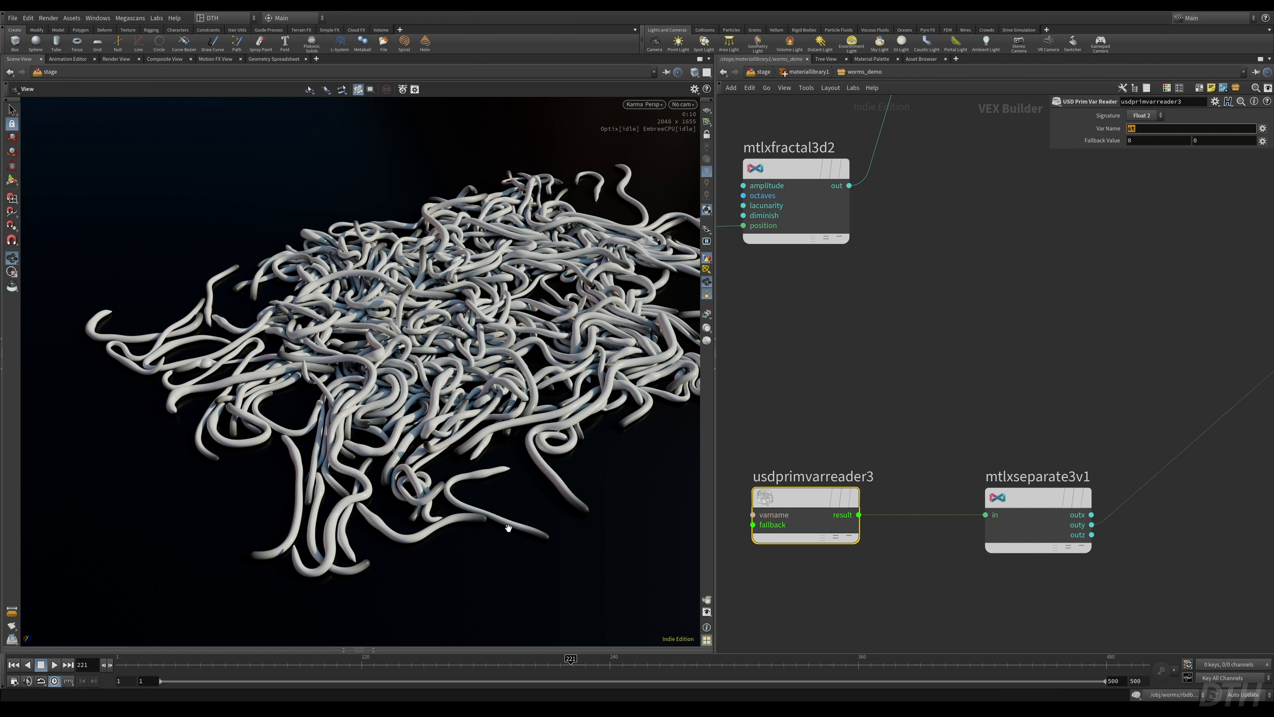
scroll(948, 468, "down", 3)
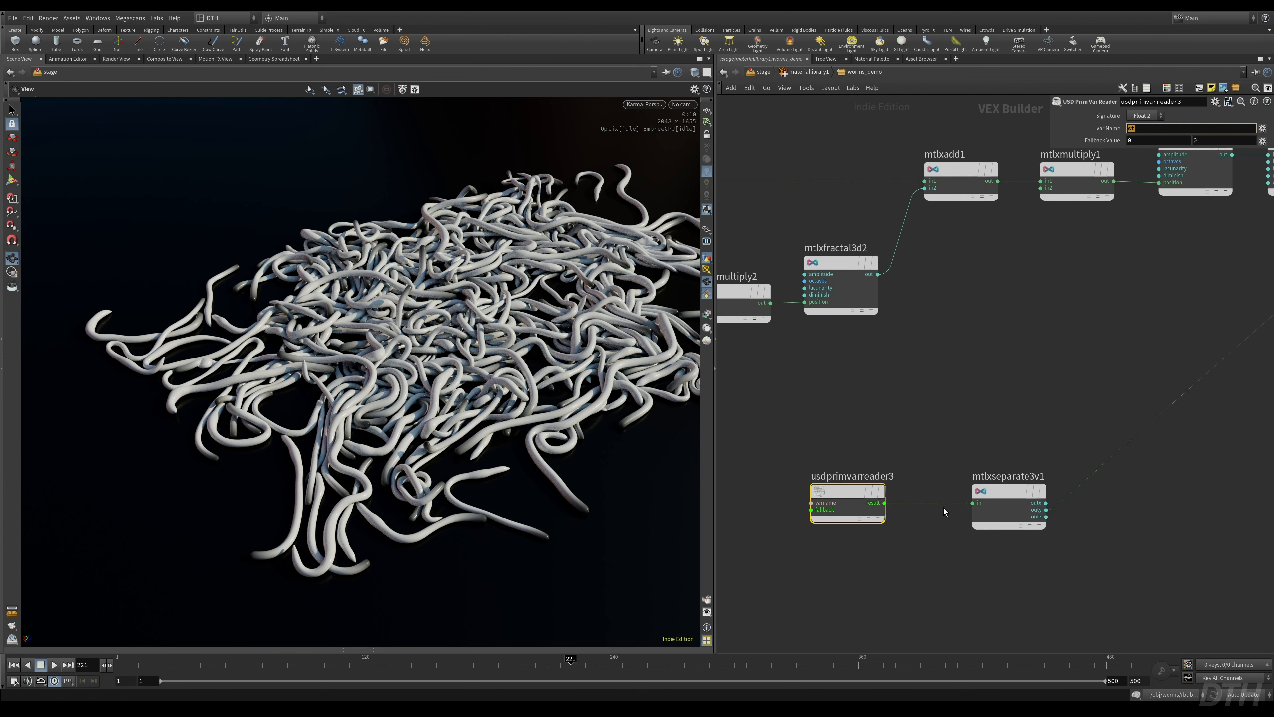
middle_click_drag(961, 550, 954, 553)
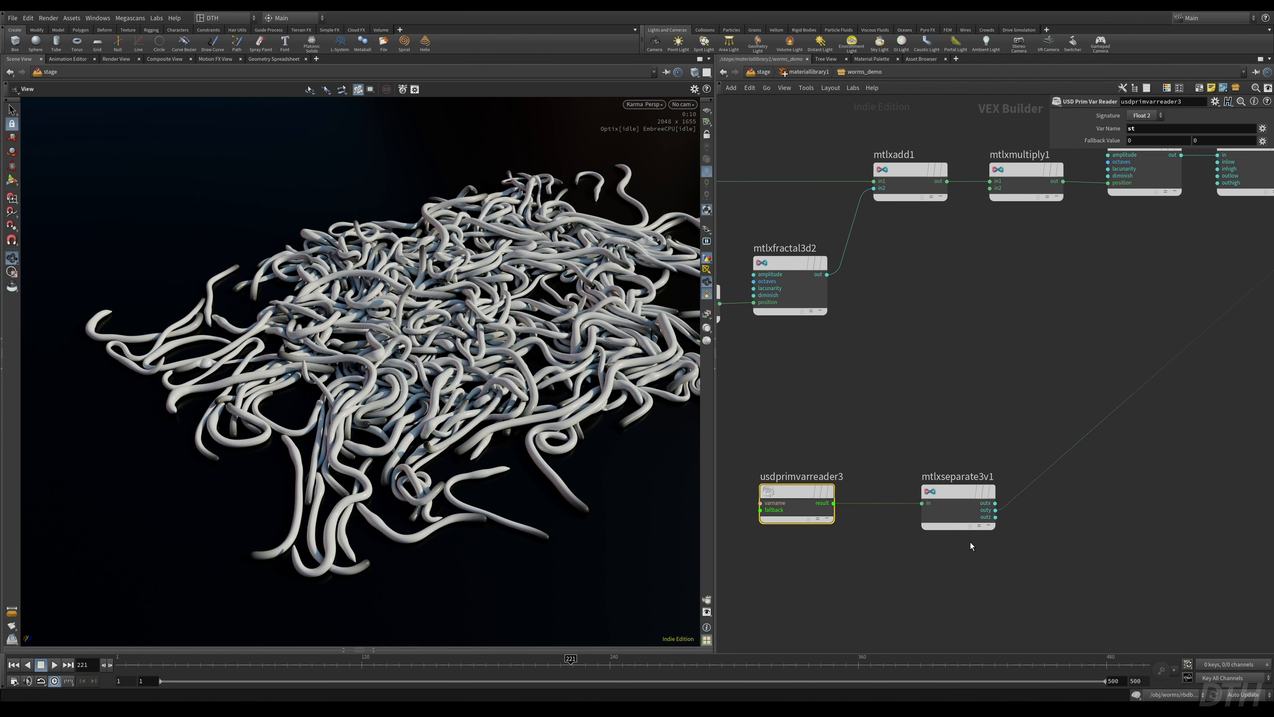
- Add a MtlX Sin node beside mtlxseparate3v1 and feed it from the outy output
key("Tab")
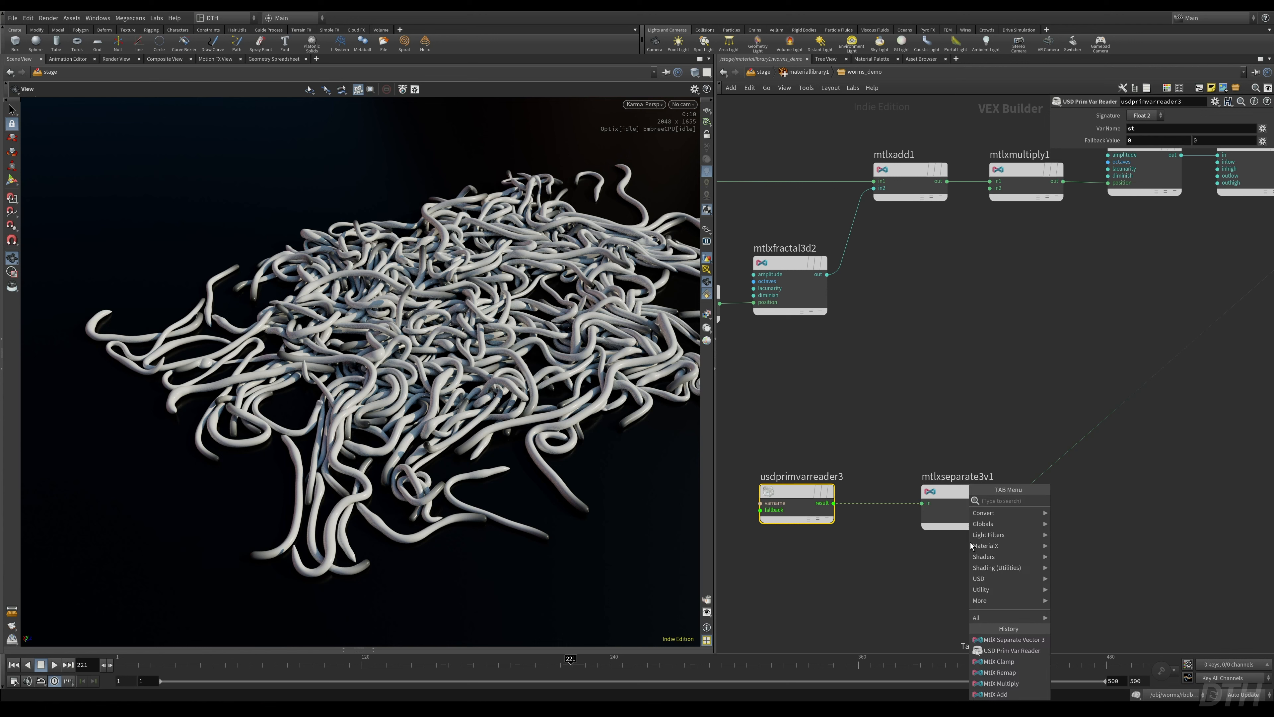
type("sin")
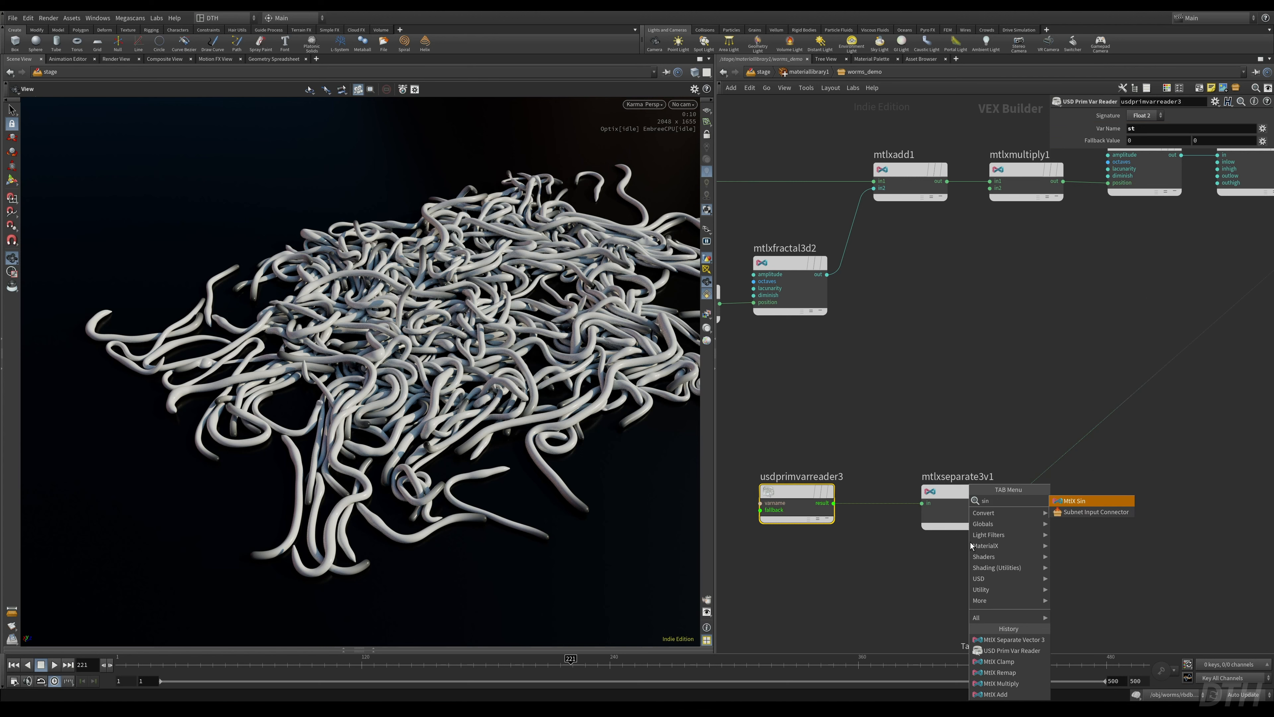
key("Return")
left_click(970, 542)
left_click_drag(966, 554, 1067, 492)
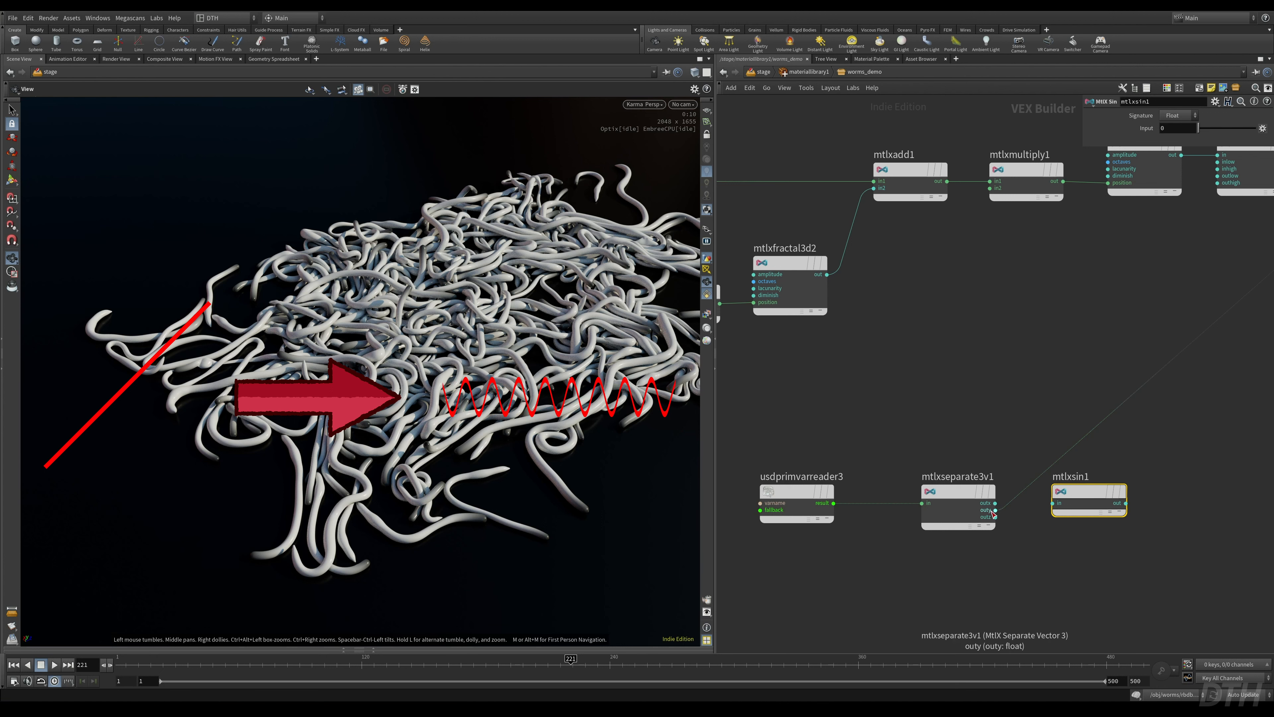
left_click_drag(996, 510, 1054, 503)
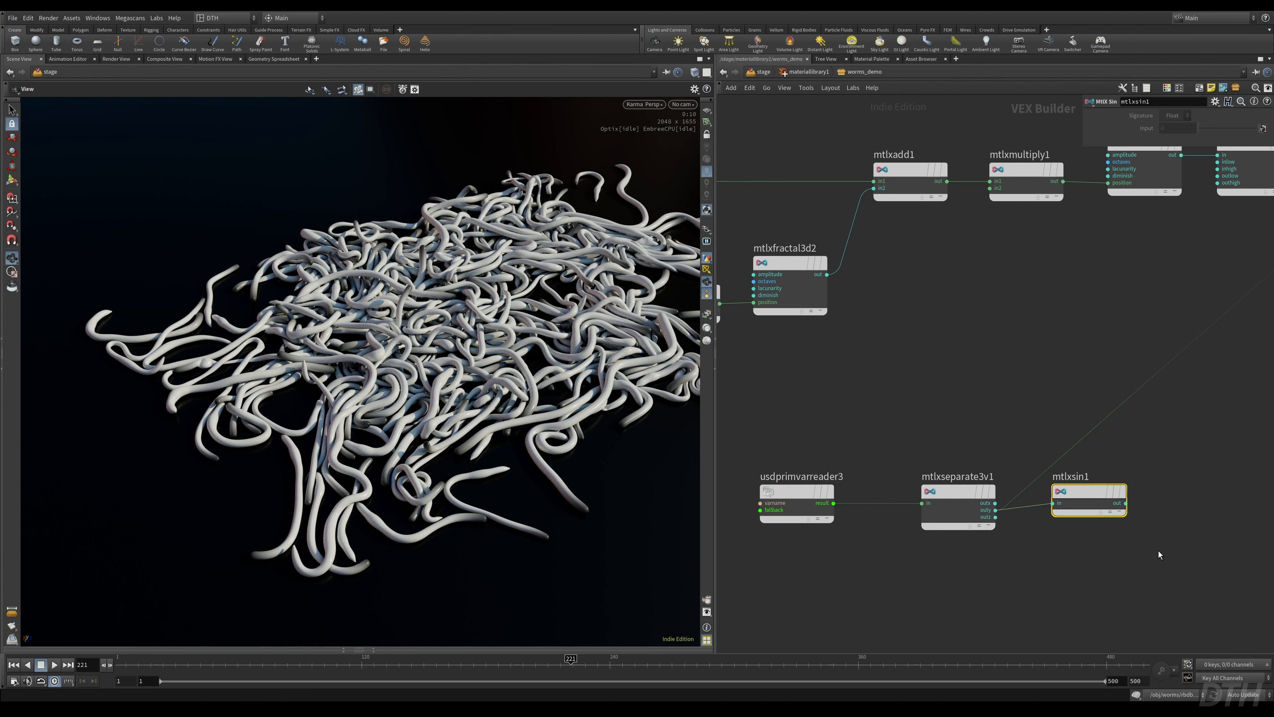
- Reroute the wire feeding mtlxstandard_surface1 so it comes from the output of mtlxsin1 instead of mtlxseparate3v1
scroll(975, 549, "down", 2)
middle_click_drag(1158, 555, 805, 613)
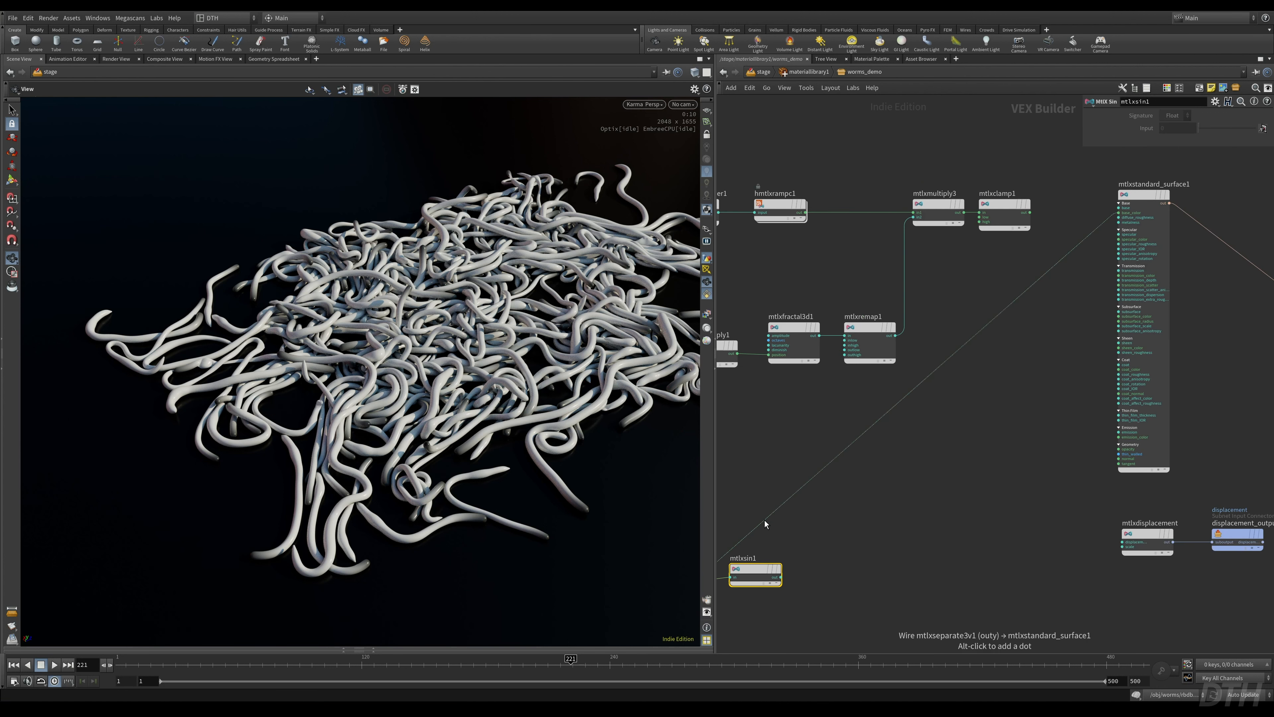
left_click_drag(766, 521, 781, 577)
middle_click_drag(846, 585, 999, 542)
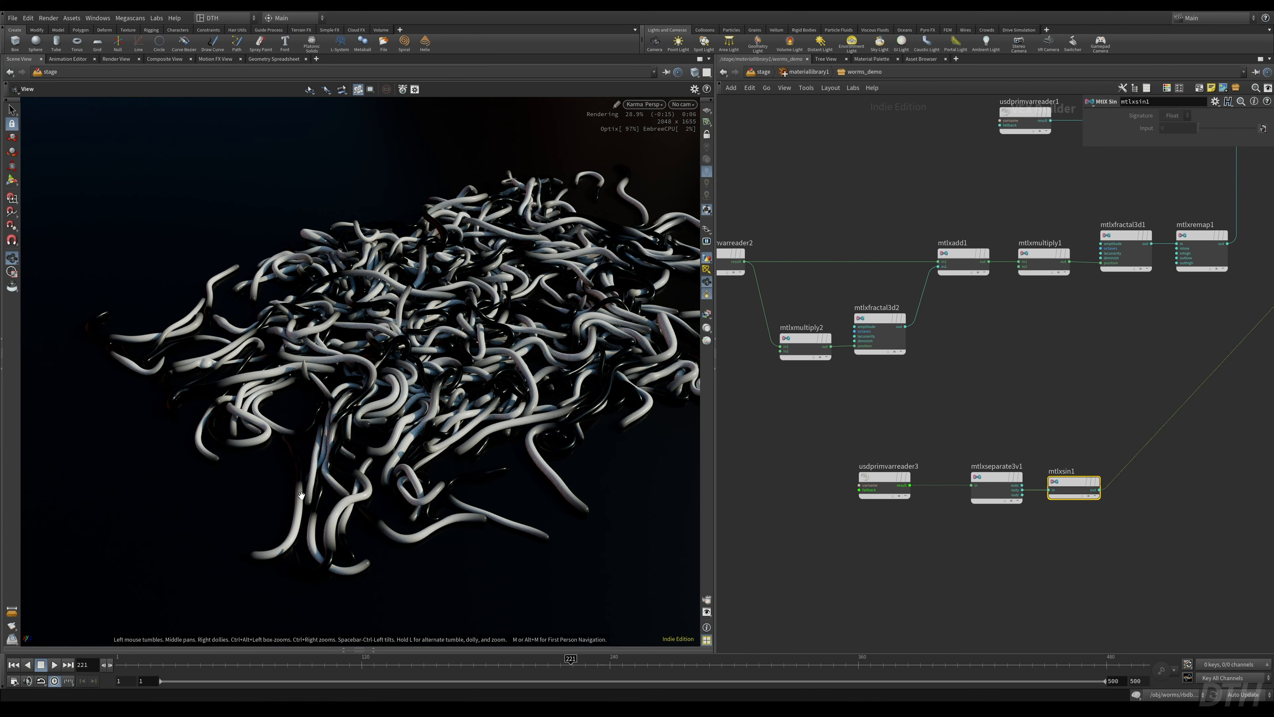
- Move usdprimvarreader3 further from mtlxseparate3v1 and insert a MtlX Multiply node between mtlxseparate3v1 and mtlxsin1
left_click_drag(883, 462, 817, 462)
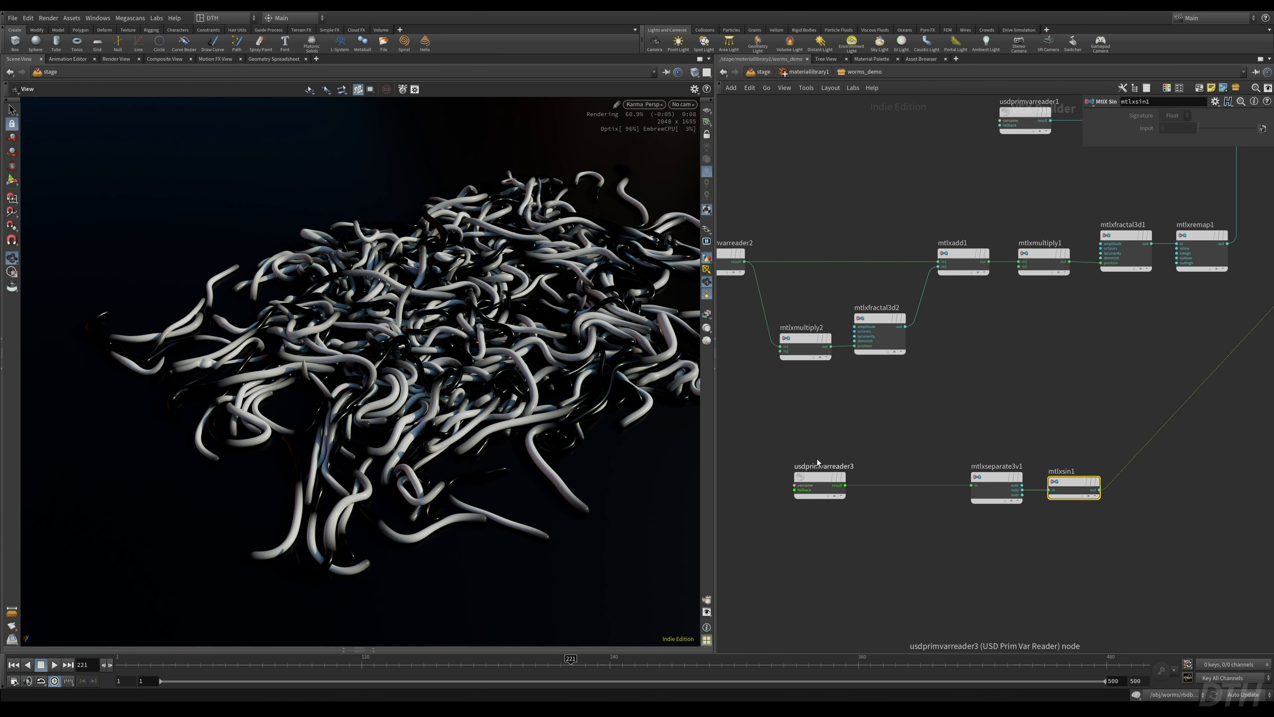
left_click(767, 472)
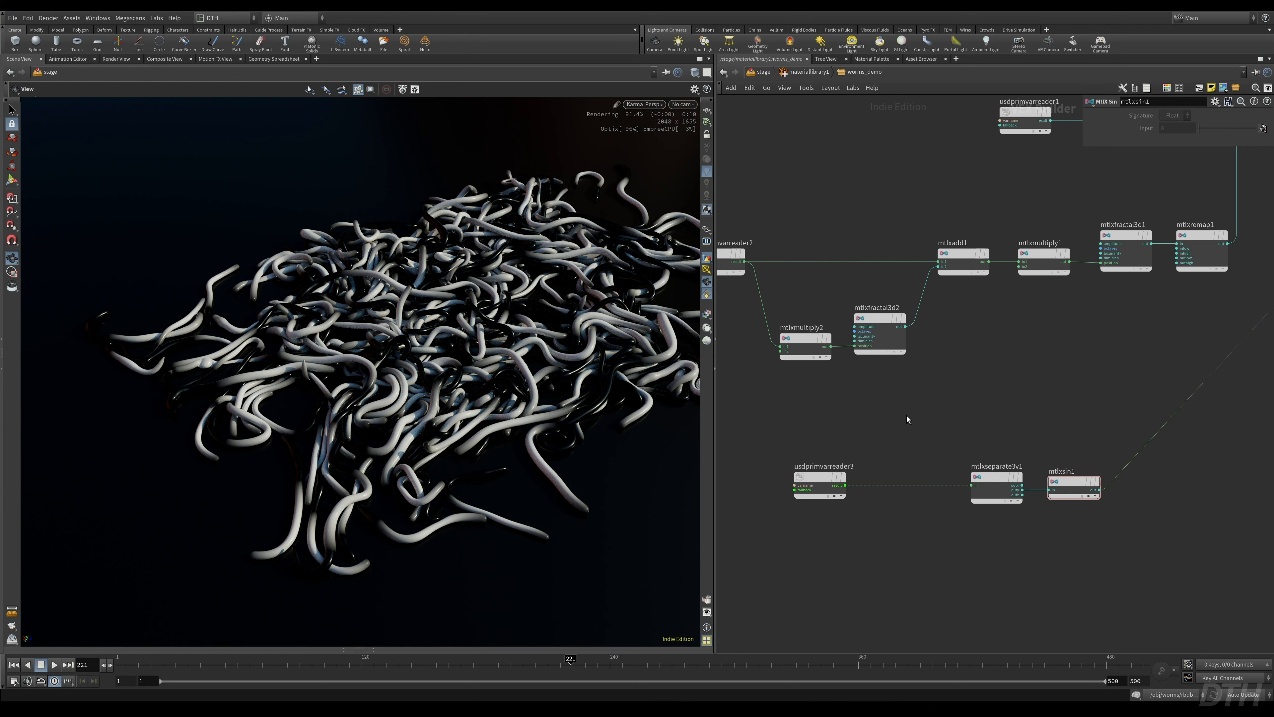
key("Tab")
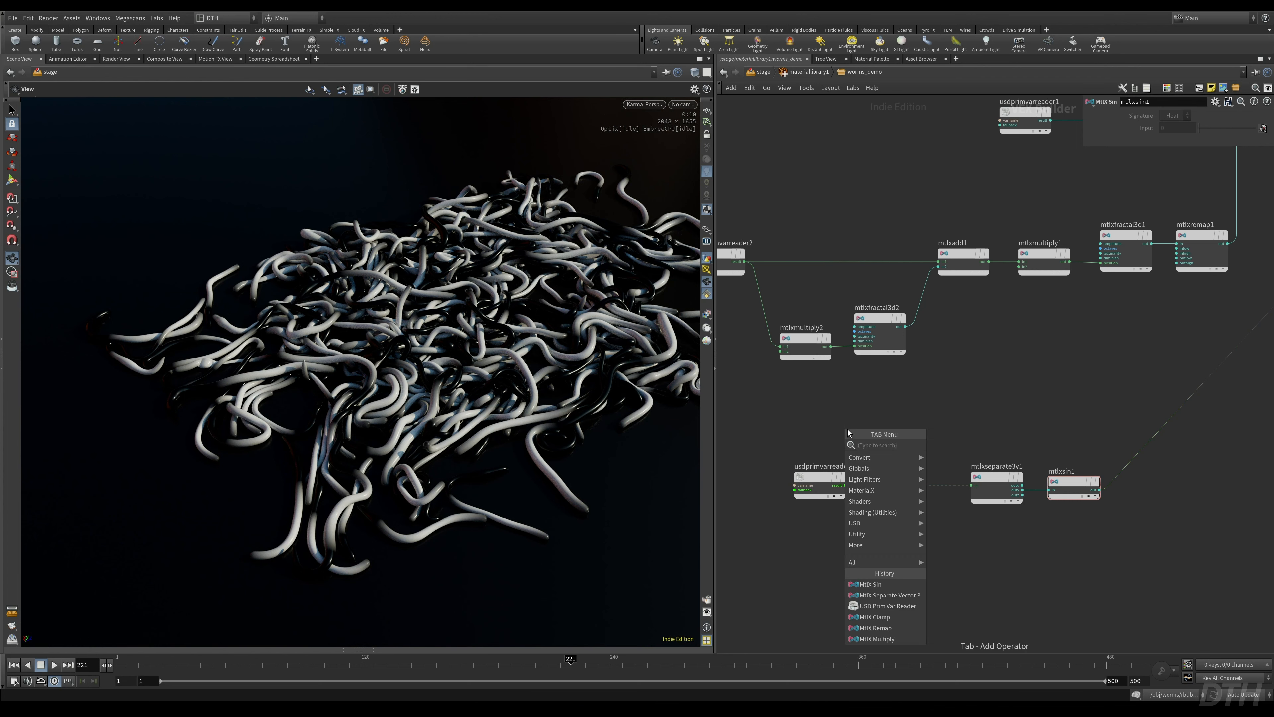
type("mult")
key("Return")
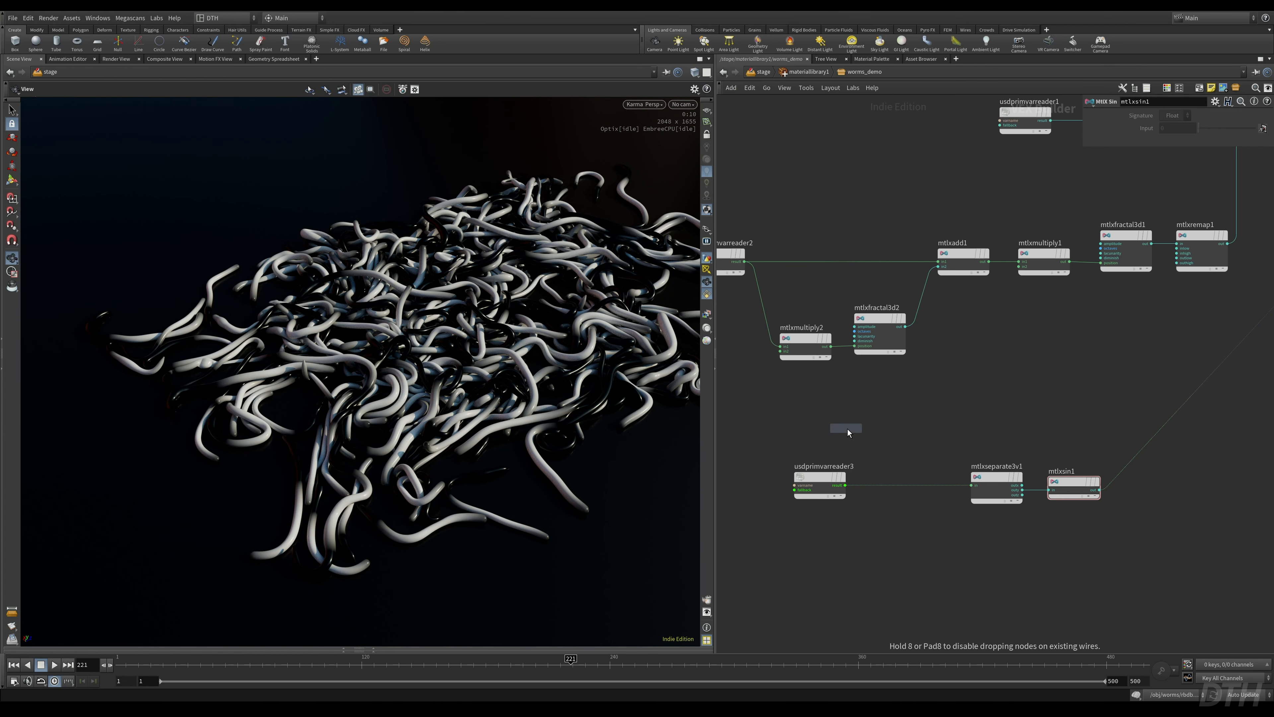
left_click(849, 433)
left_click_drag(848, 432, 1097, 499)
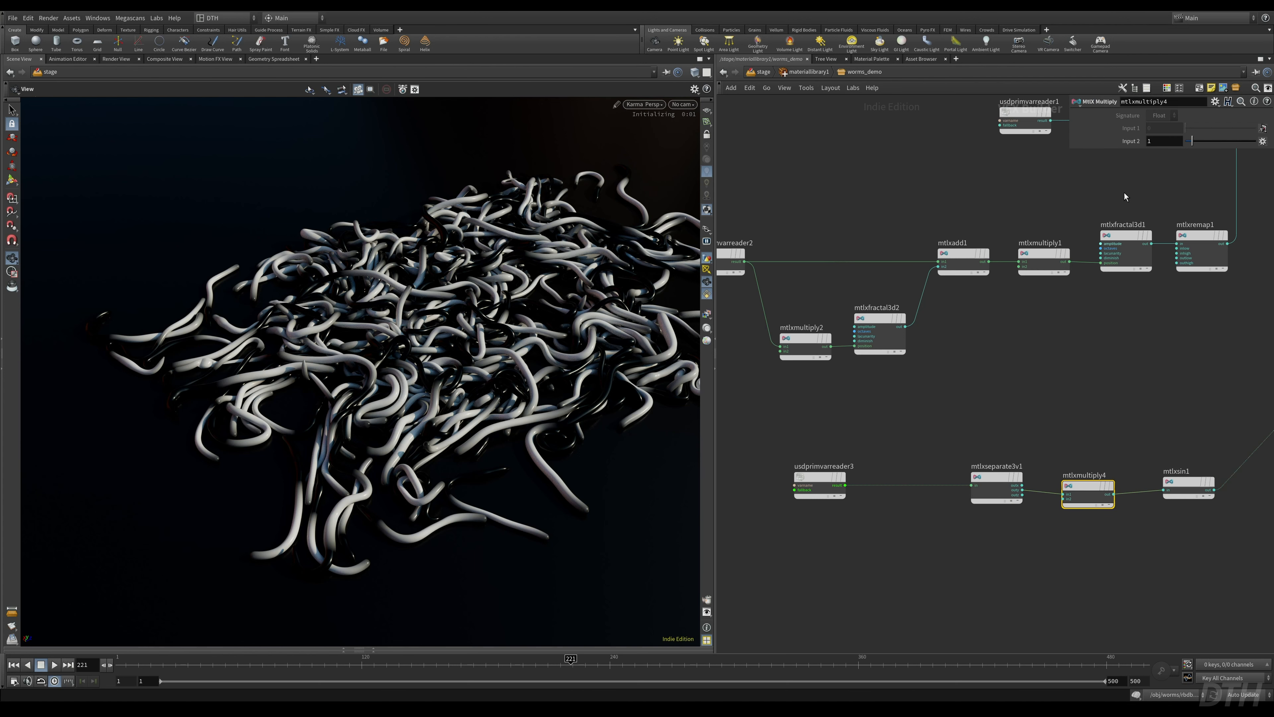
- Set Input 2 of the new multiply node to 100 and tighten the spacing of the multiply and sine nodes
left_click(1159, 140)
type("100")
key("Return")
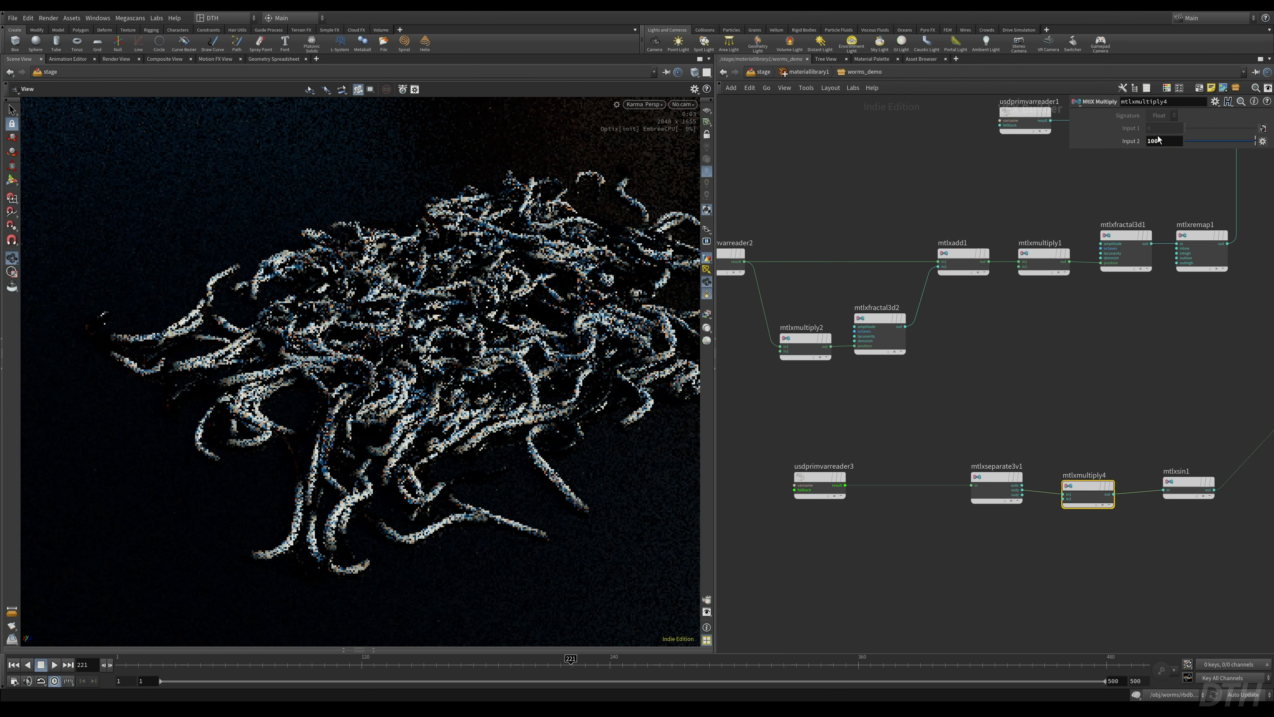
middle_click_drag(1072, 612, 1022, 597)
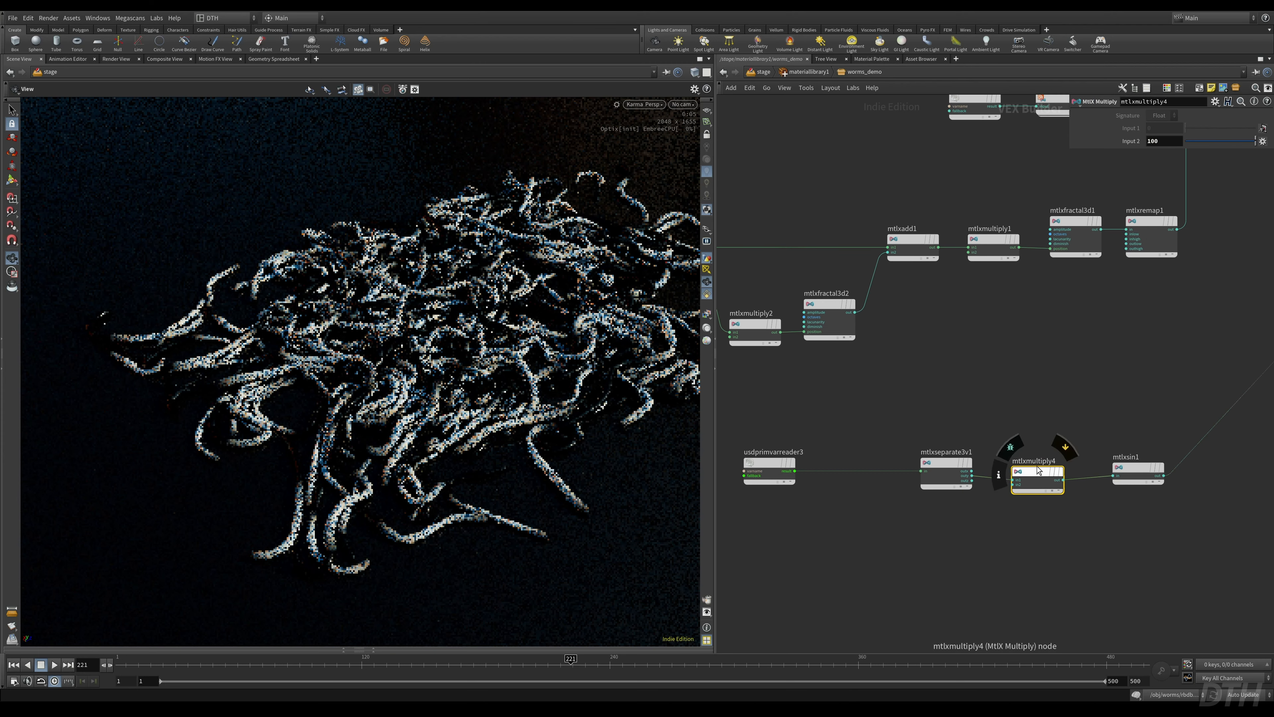
left_click_drag(1038, 469, 1018, 465)
left_click_drag(1137, 470, 1110, 470)
scroll(1147, 509, "up", 2)
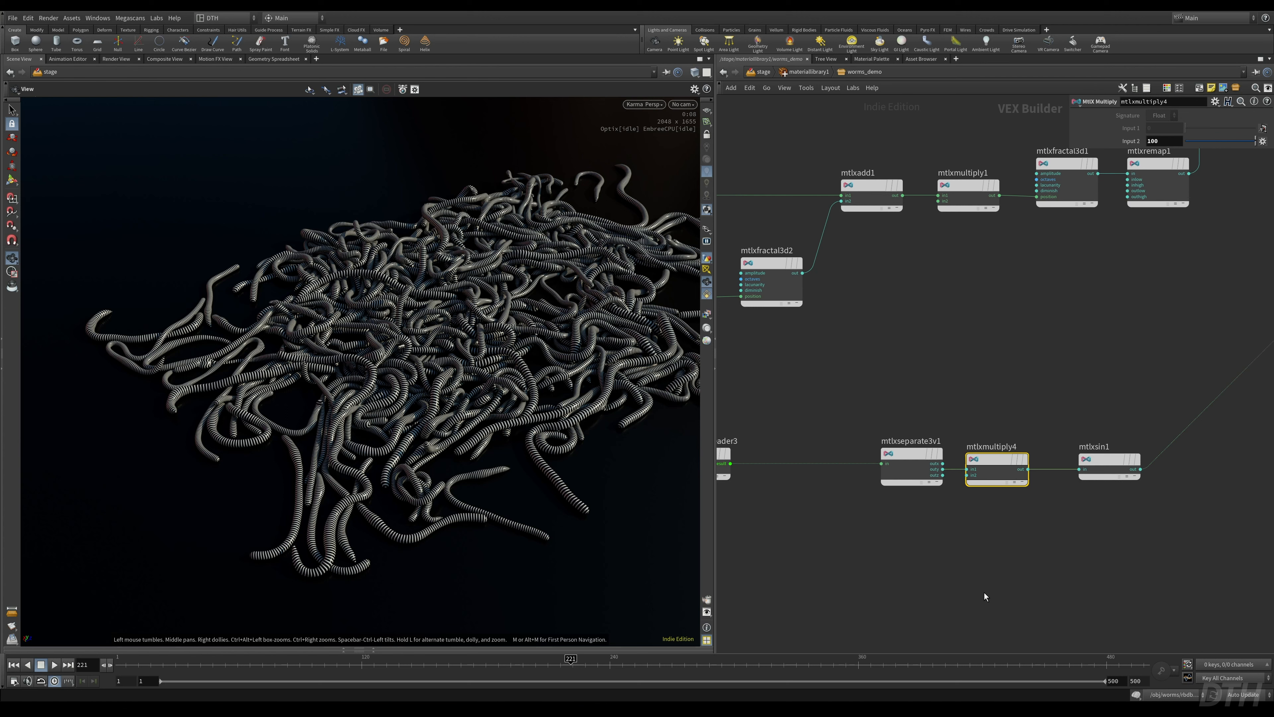
- Select the mtlxdisplacement and displacement_output nodes together and move them down level with mtlxsin1
scroll(978, 588, "down", 2)
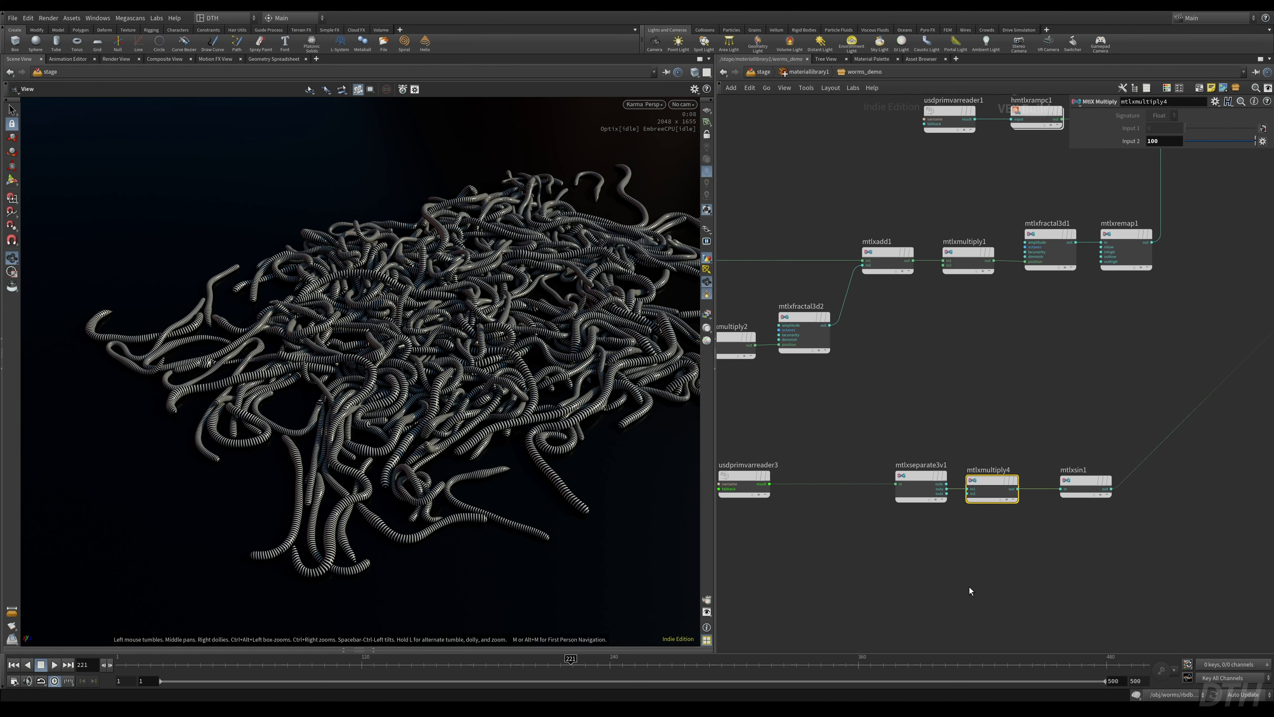
scroll(968, 577, "down", 4)
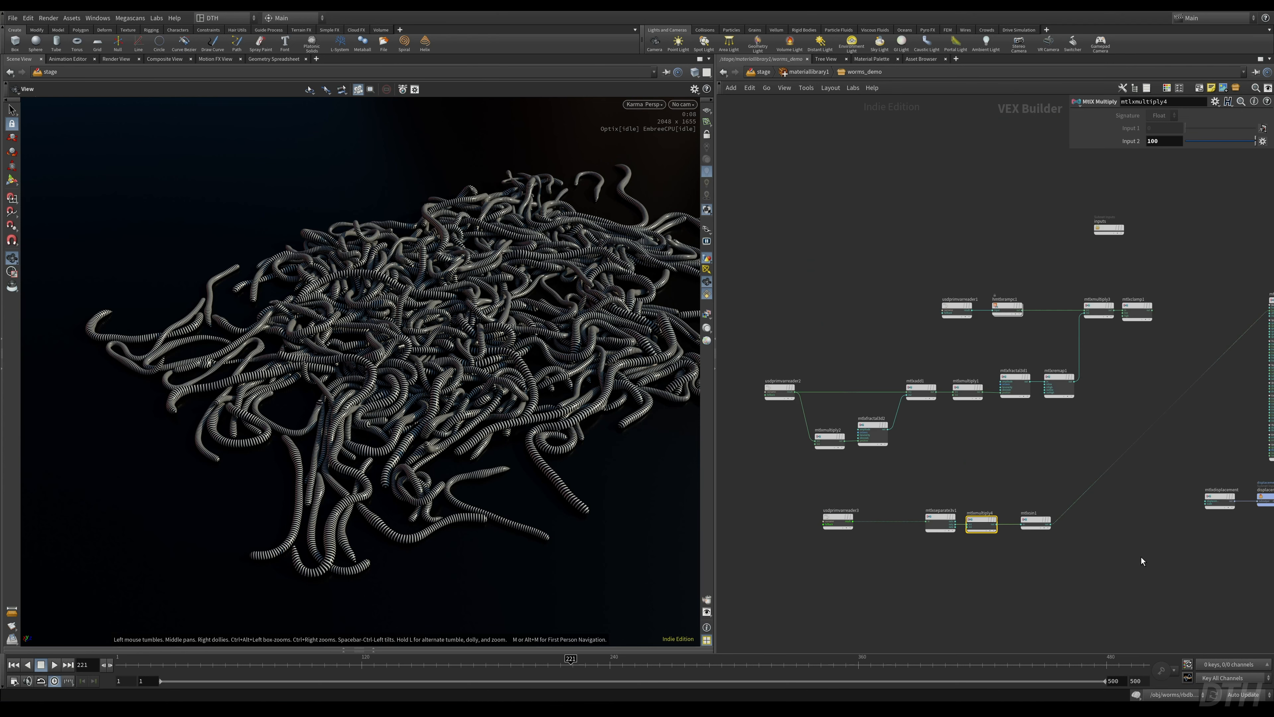
middle_click_drag(1142, 561, 1019, 466)
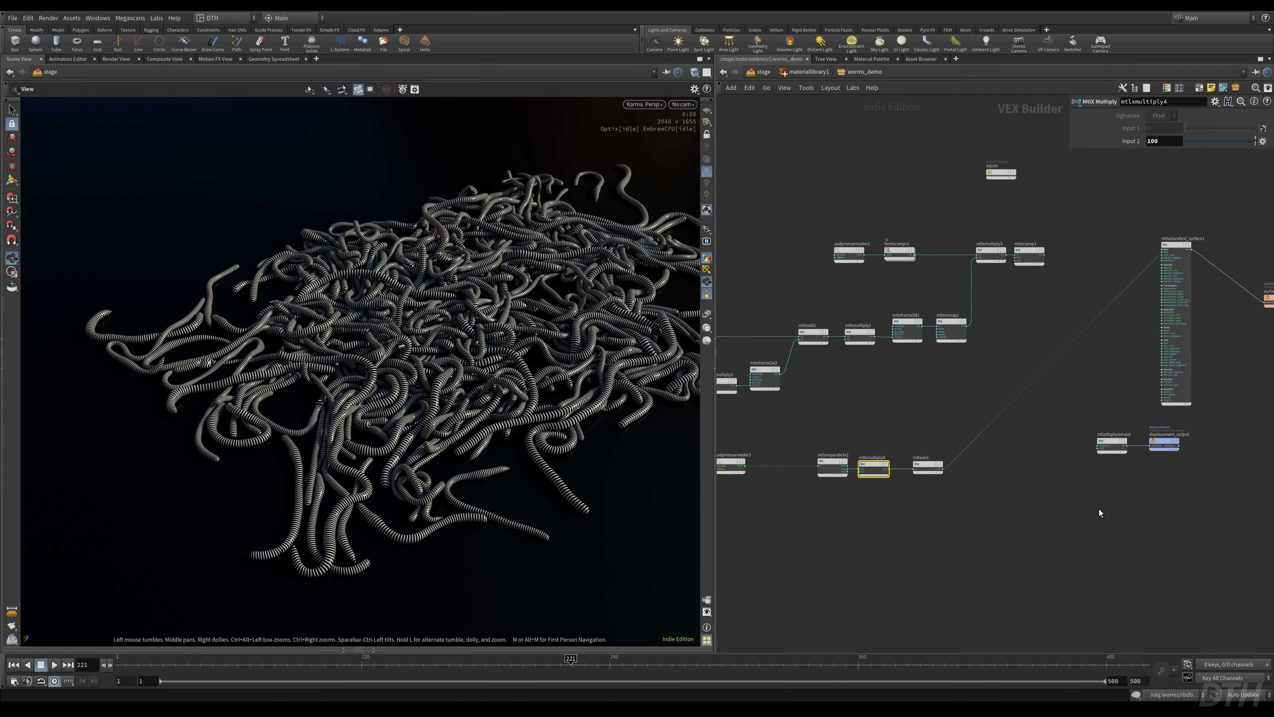
scroll(1099, 509, "up", 2)
middle_click_drag(1081, 512, 986, 560)
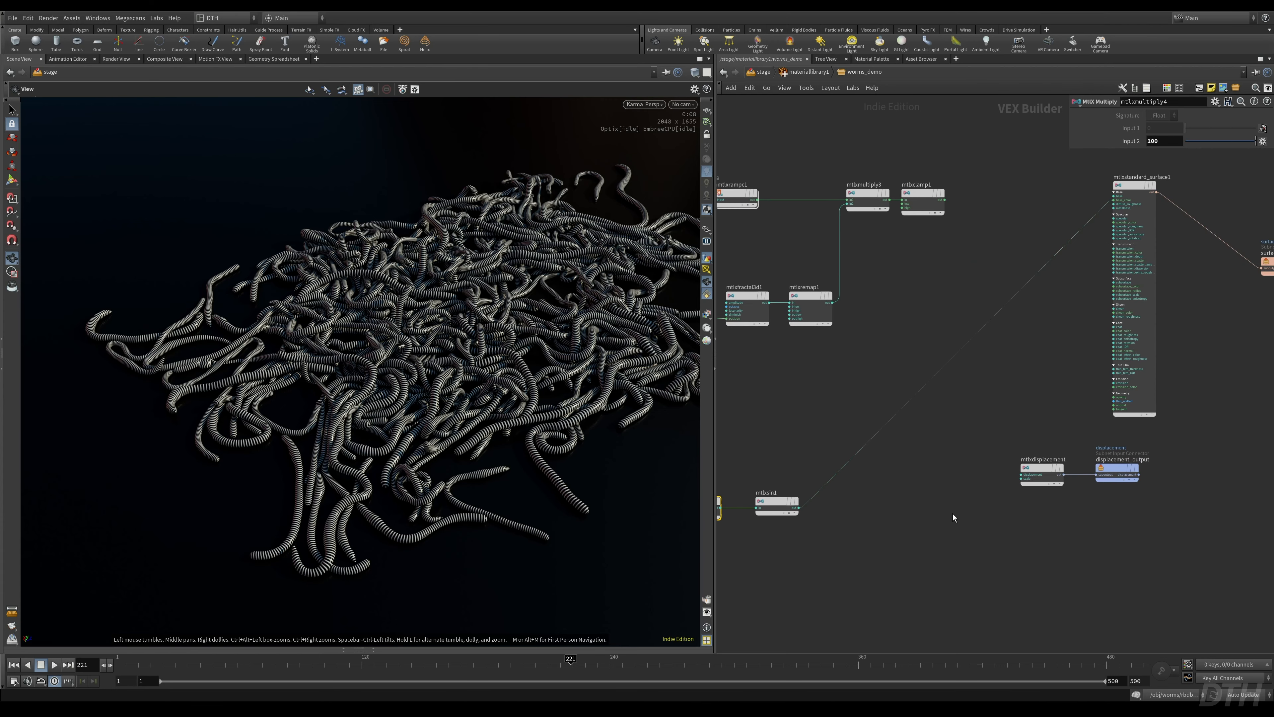
scroll(899, 511, "up", 1)
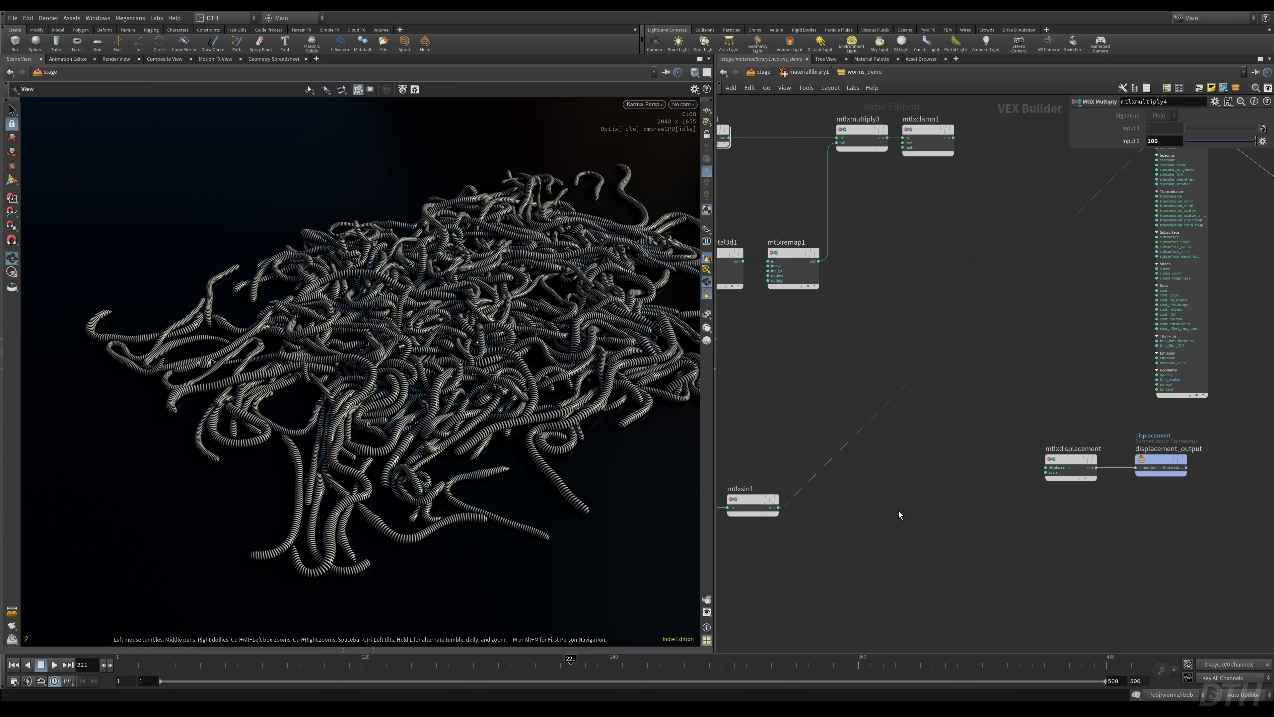
left_click_drag(1256, 436, 1084, 505)
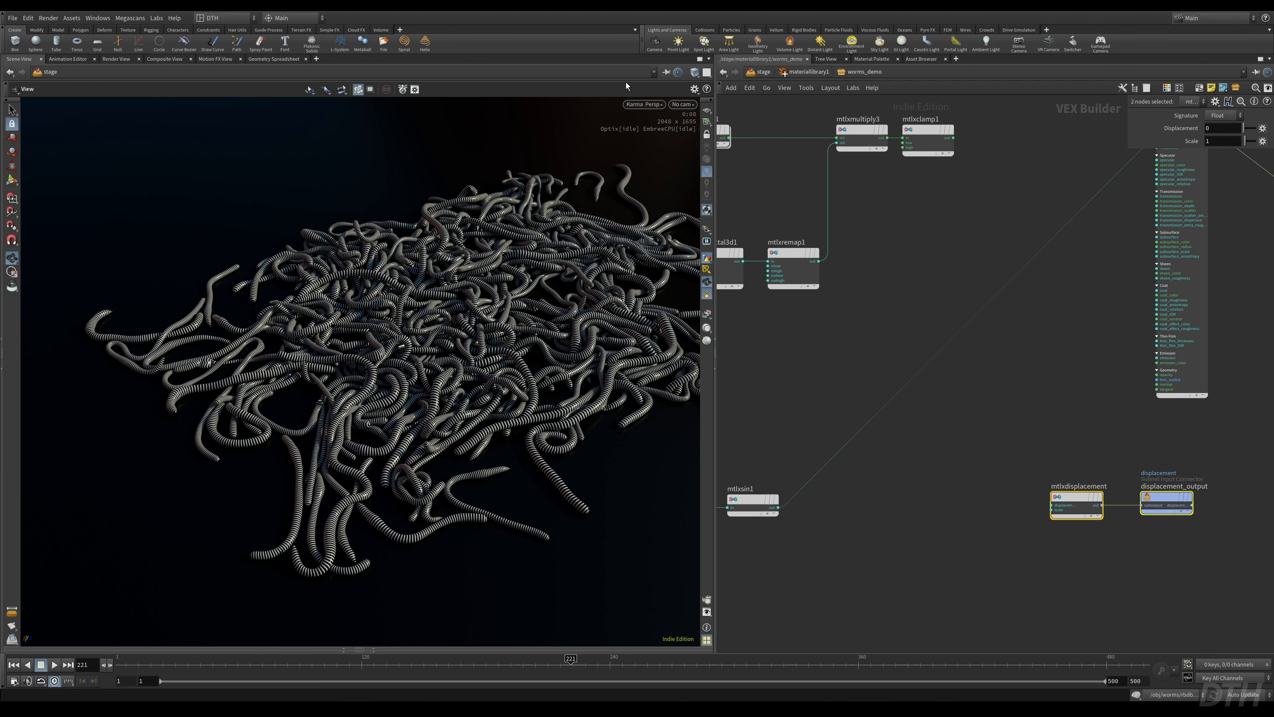
- Switch the viewport from Karma to the regular GL display and select the mtlxdisplacement node
left_click(645, 104)
left_click(652, 144)
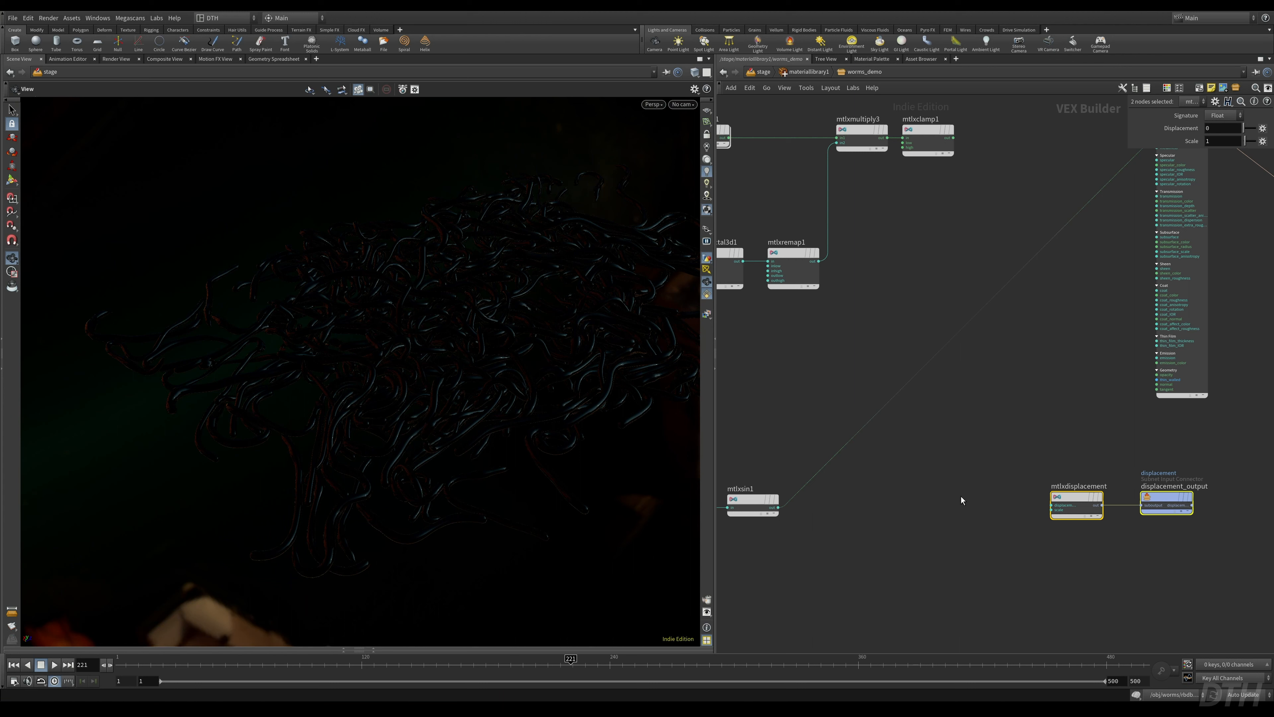
left_click(1077, 508)
left_click(993, 500)
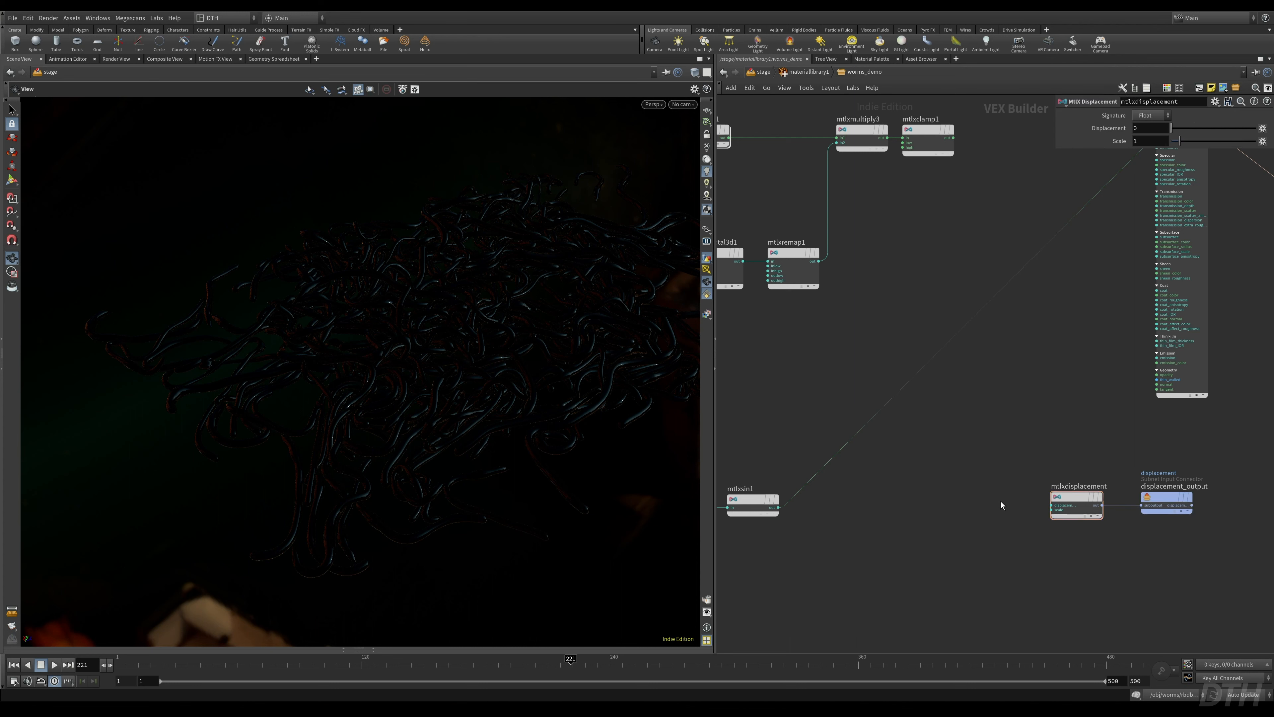
- Return to the stage network and display the worm geometry as wireframe in the viewport
left_click(806, 72)
left_click(770, 73)
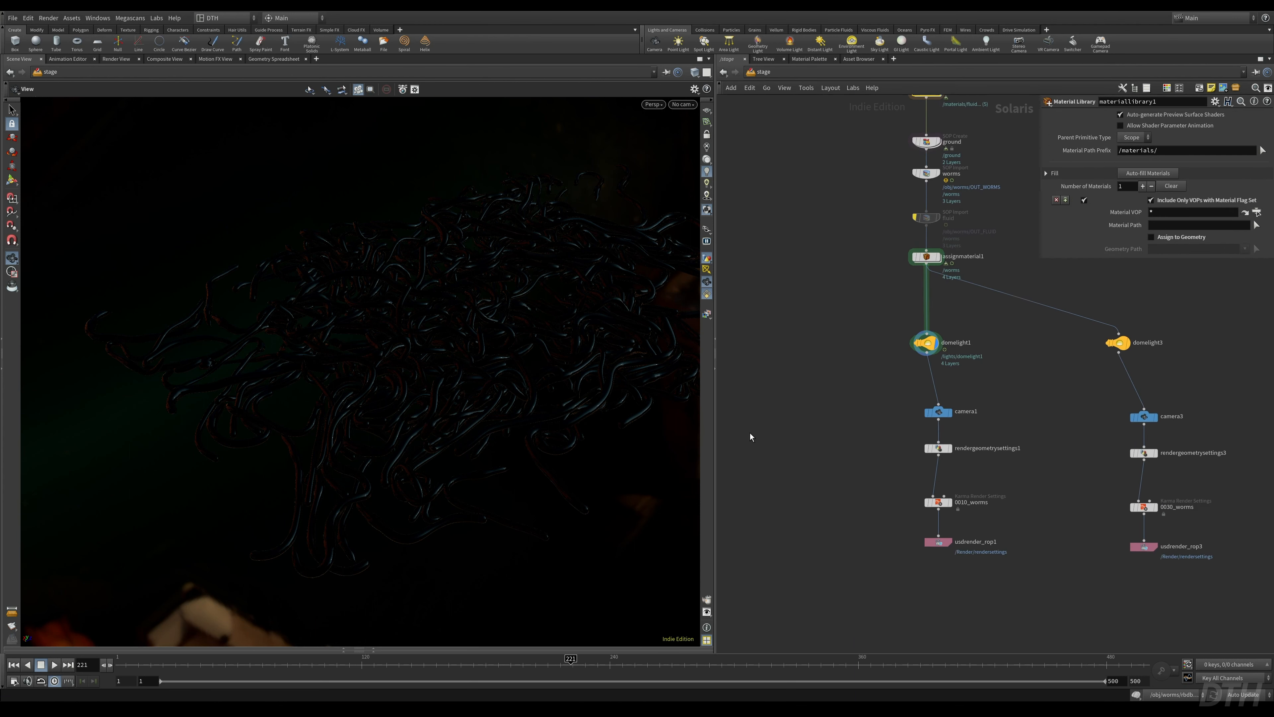
key("w")
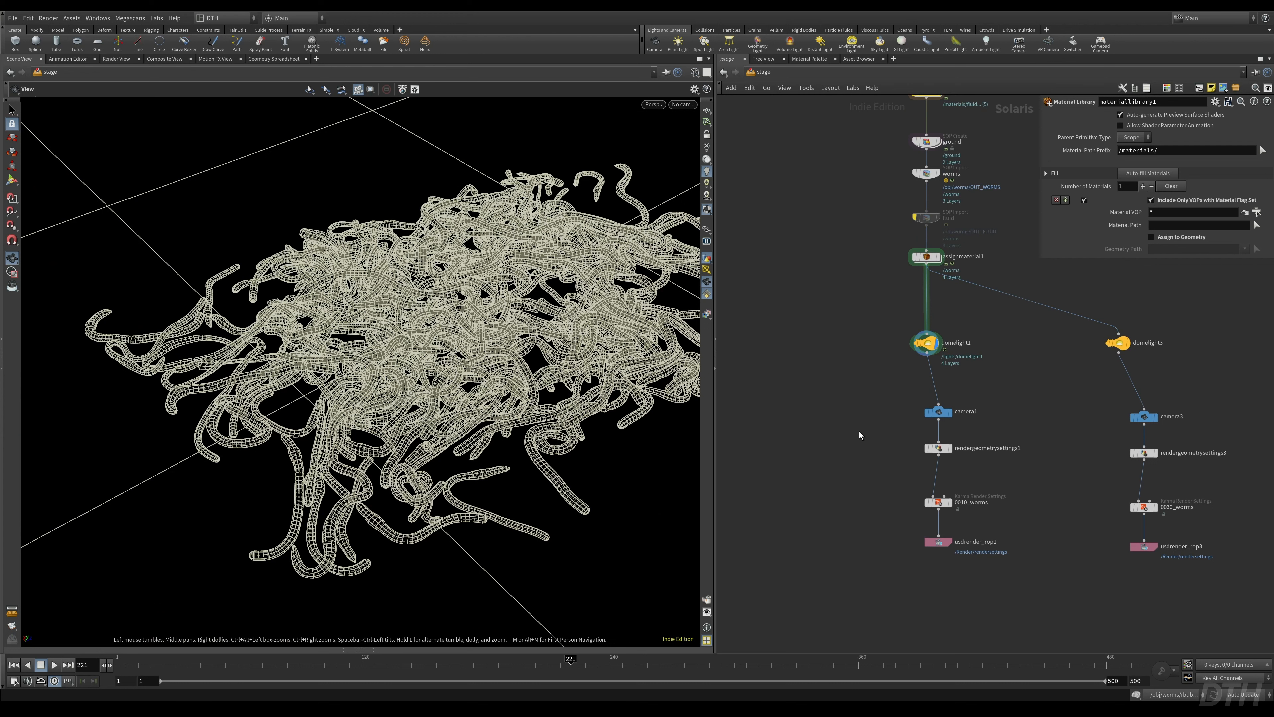
- Select the rendergeometrysettings1 node below camera1 and review its Primitives path
left_click_drag(782, 452, 895, 474)
scroll(881, 473, "up", 3)
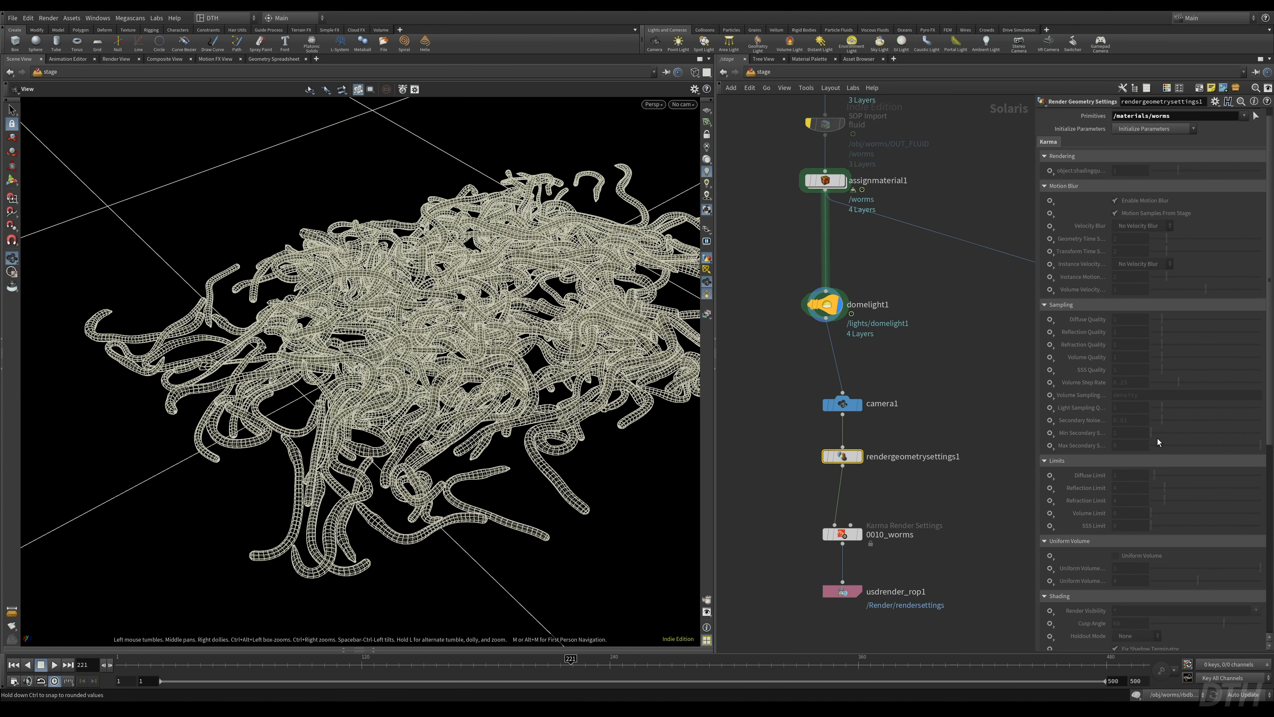
scroll(1149, 433, "up", 2)
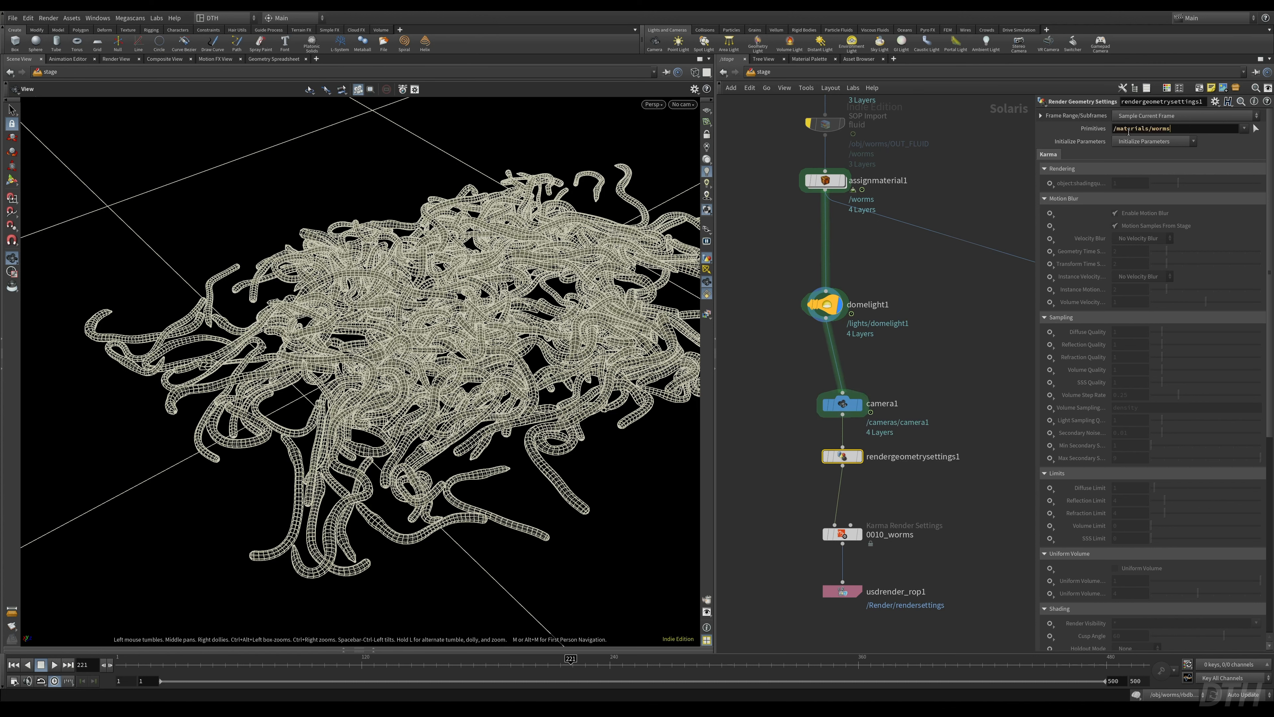
left_click(1188, 129)
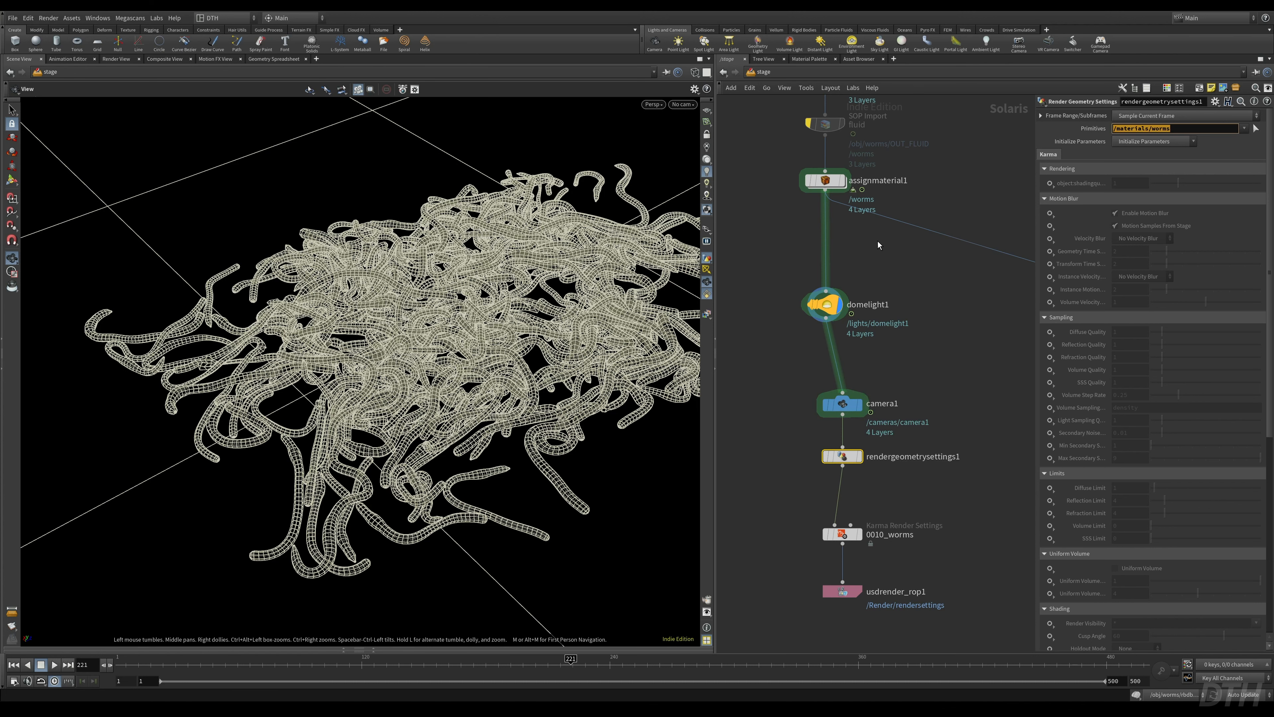
left_click(345, 650)
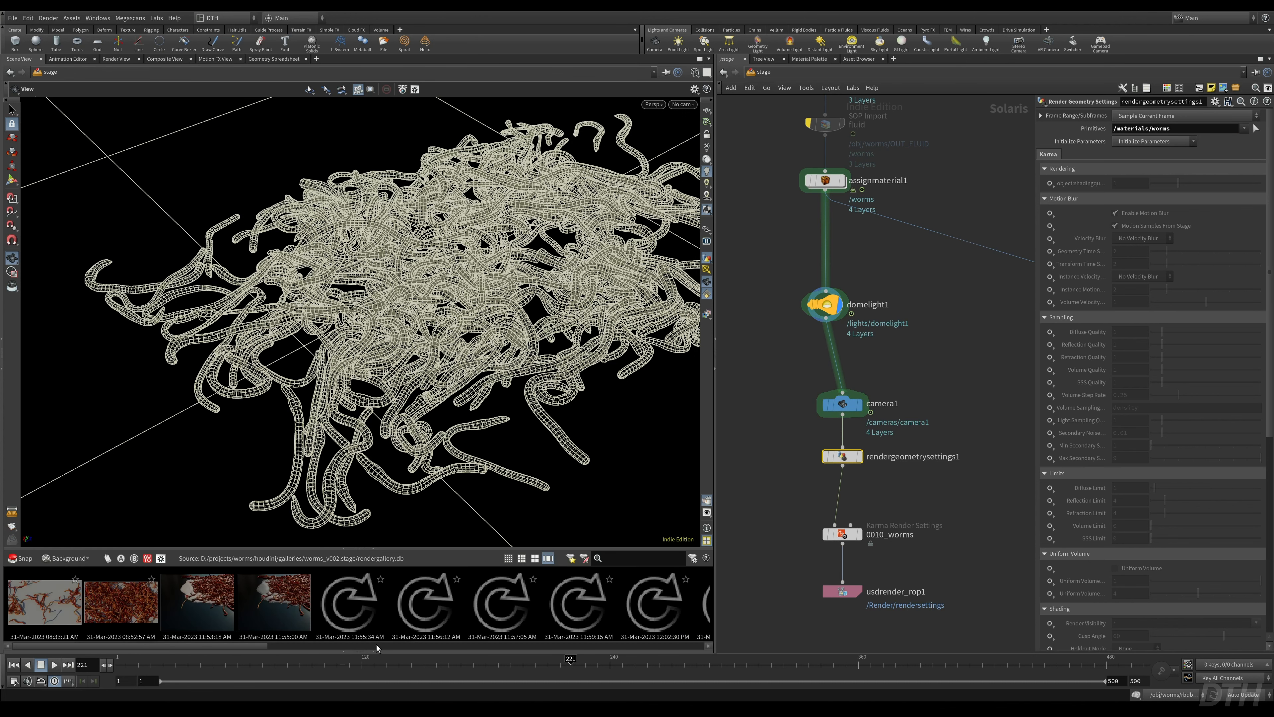
left_click(373, 550)
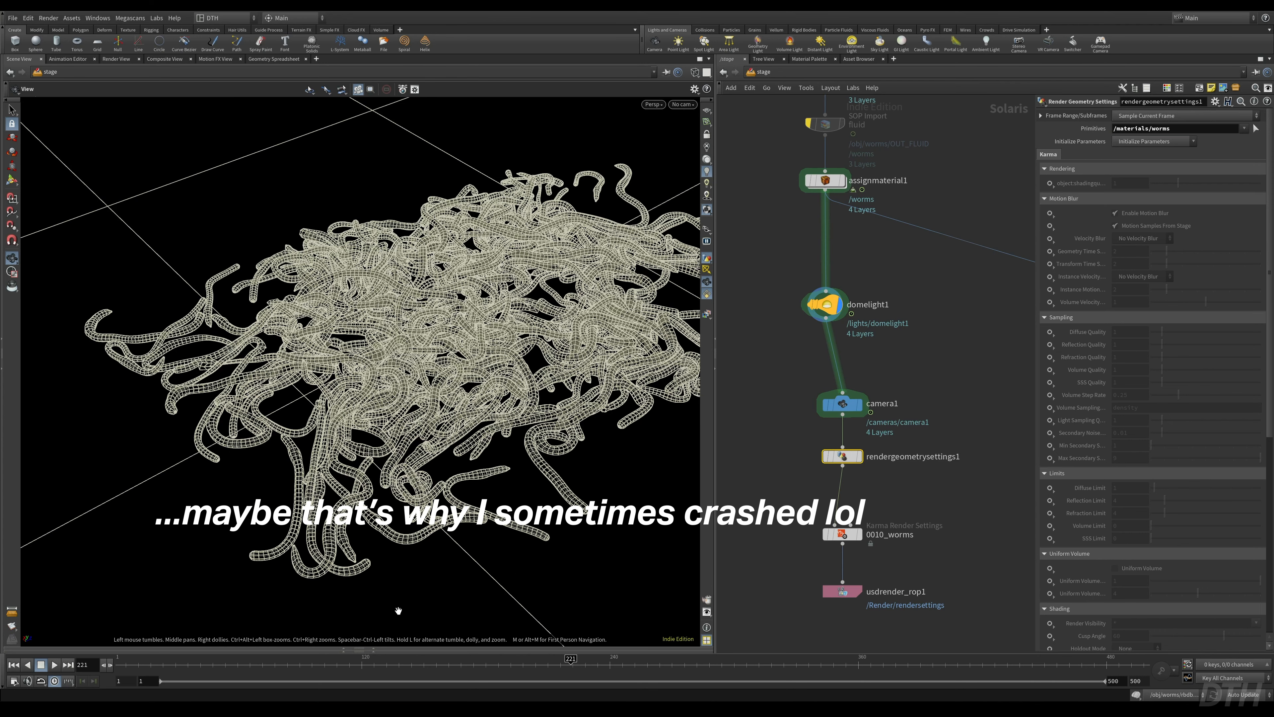
left_click(373, 650)
left_click(373, 566)
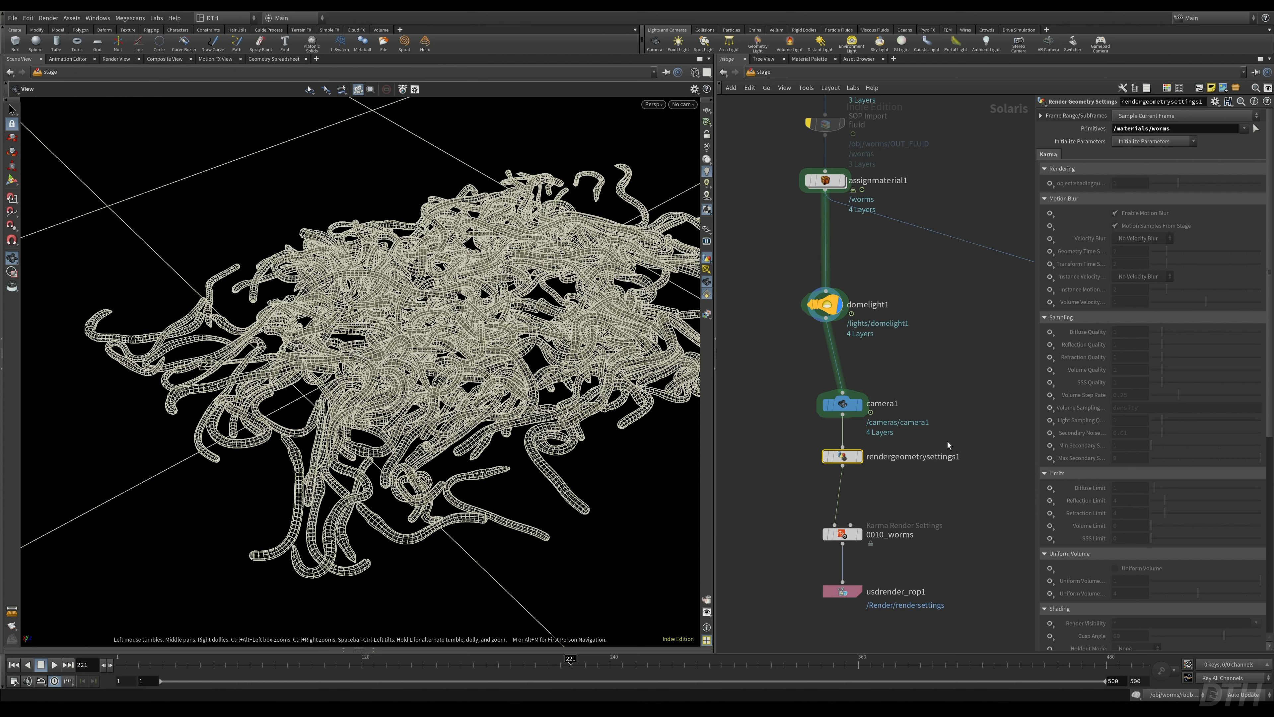
- Switch to the Solaris desktop and make rendergeometrysettings1 the selected, displayed node in the stage network
left_click(226, 17)
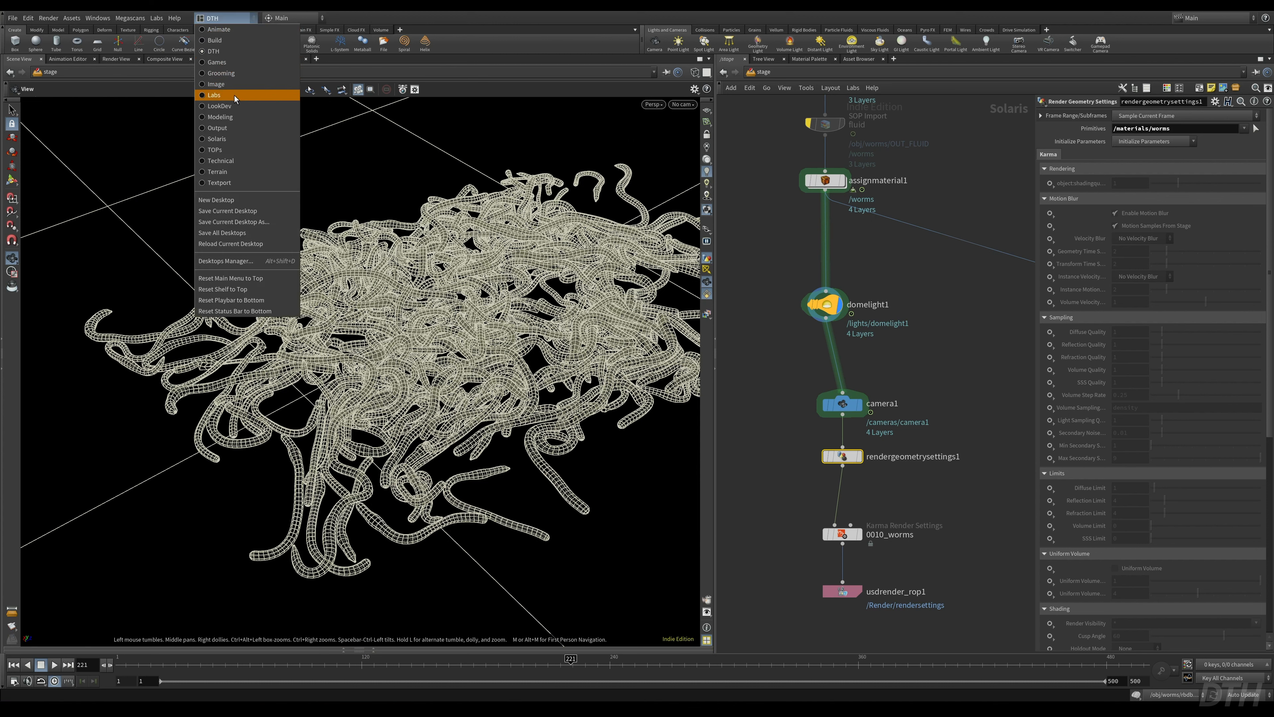
left_click(246, 145)
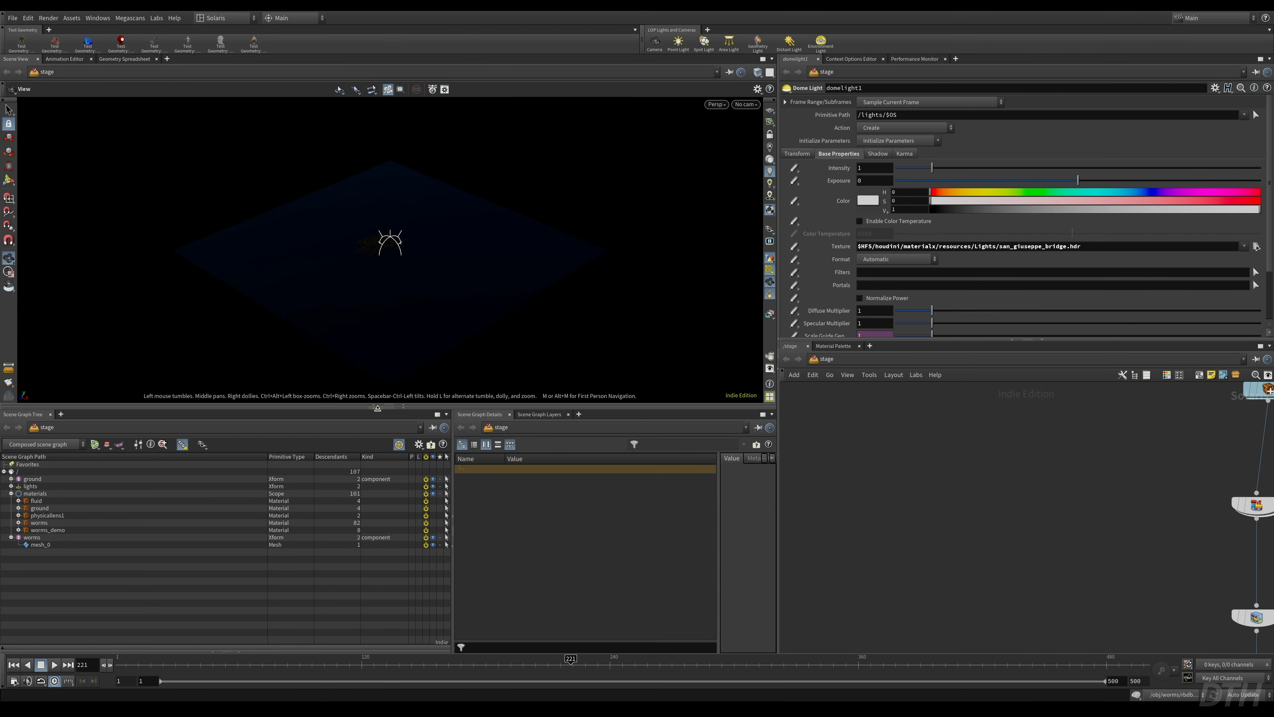
middle_click_drag(1204, 628, 948, 406)
scroll(993, 481, "down", 3)
middle_click_drag(952, 616, 907, 489)
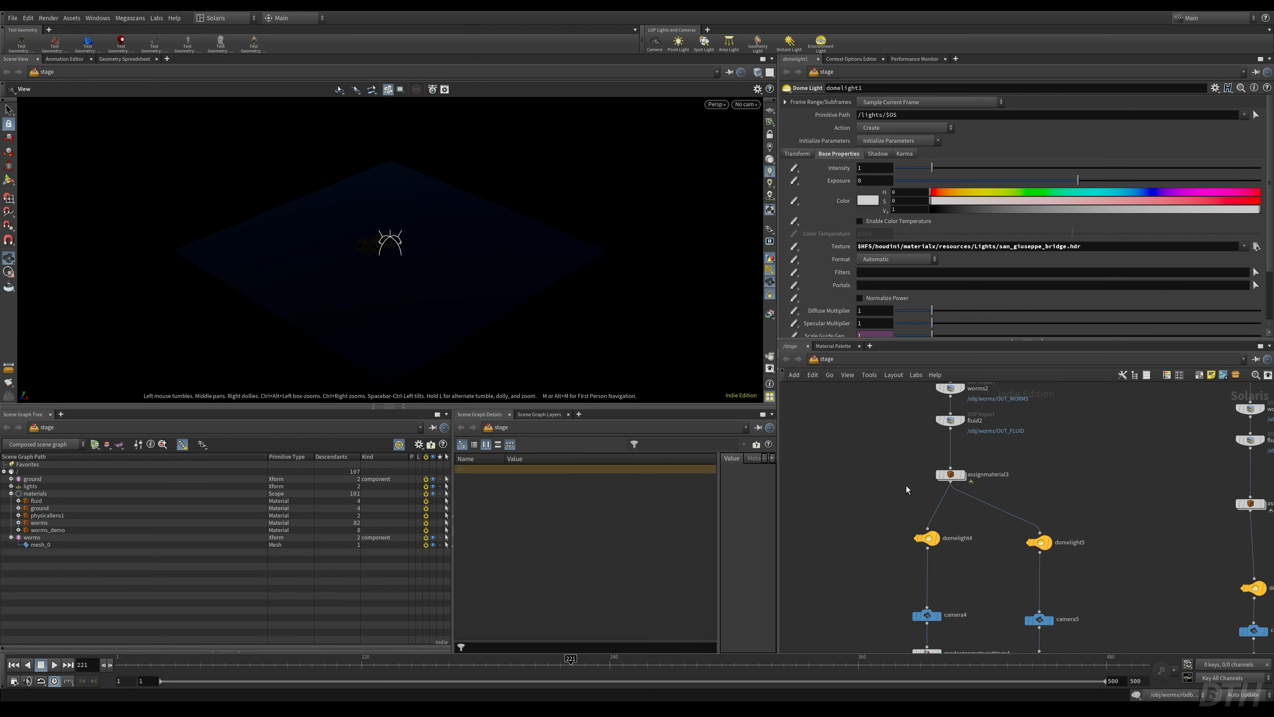
middle_click_drag(892, 614, 969, 446)
middle_click_drag(902, 479, 1155, 473)
left_click_drag(977, 471, 1093, 489)
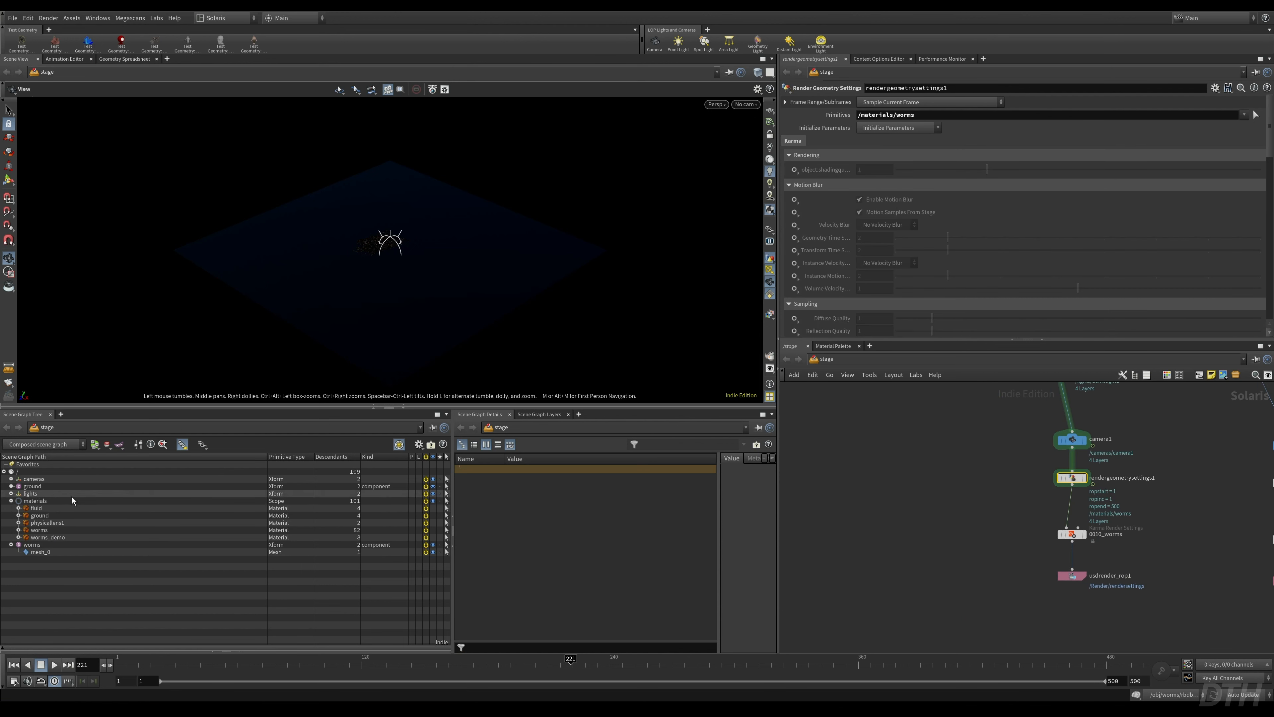
- Set the Primitives of rendergeometrysettings1 to the /worms prim and frame the worm geometry in the viewport
left_click(33, 546)
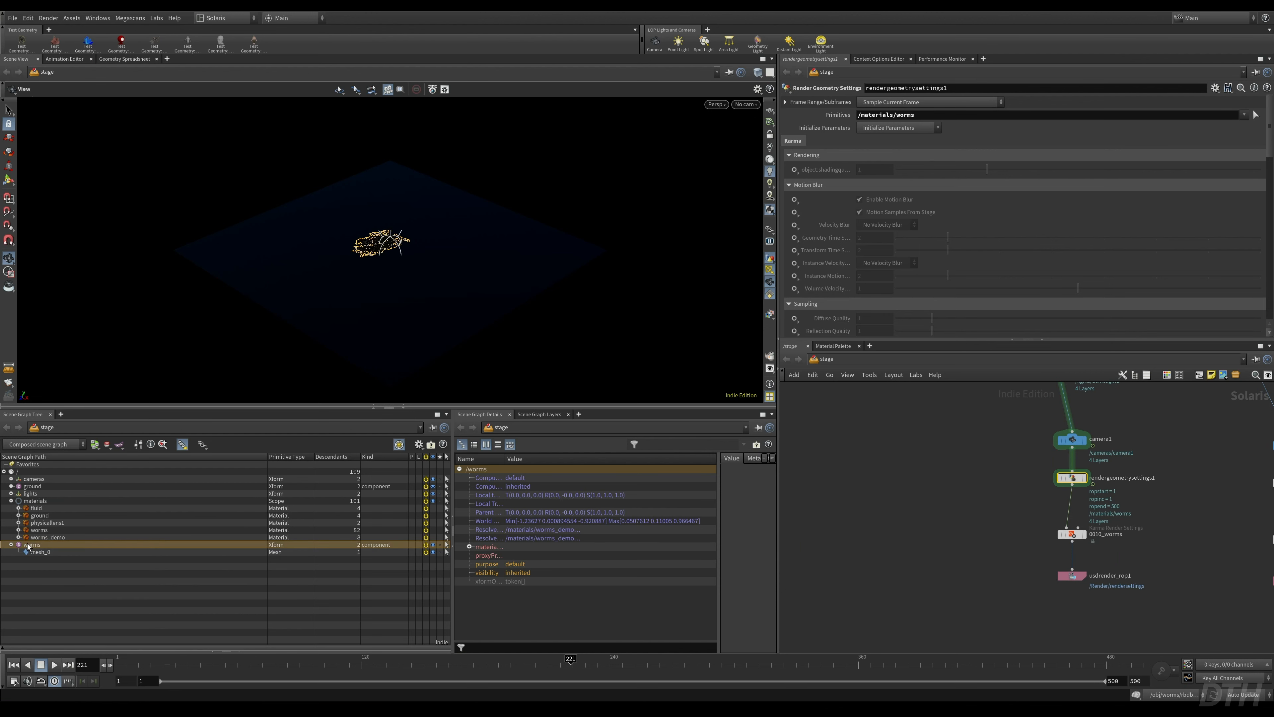
left_click_drag(888, 119, 888, 119)
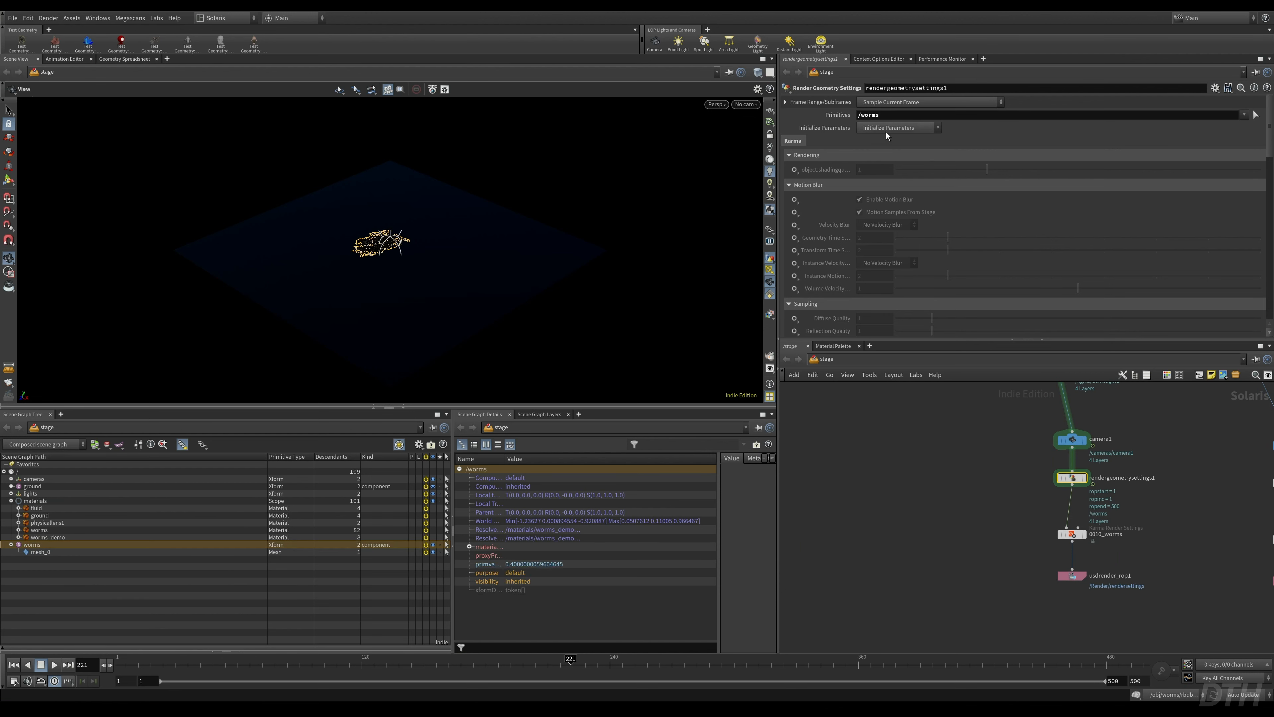
key("f")
scroll(366, 284, "up", 1)
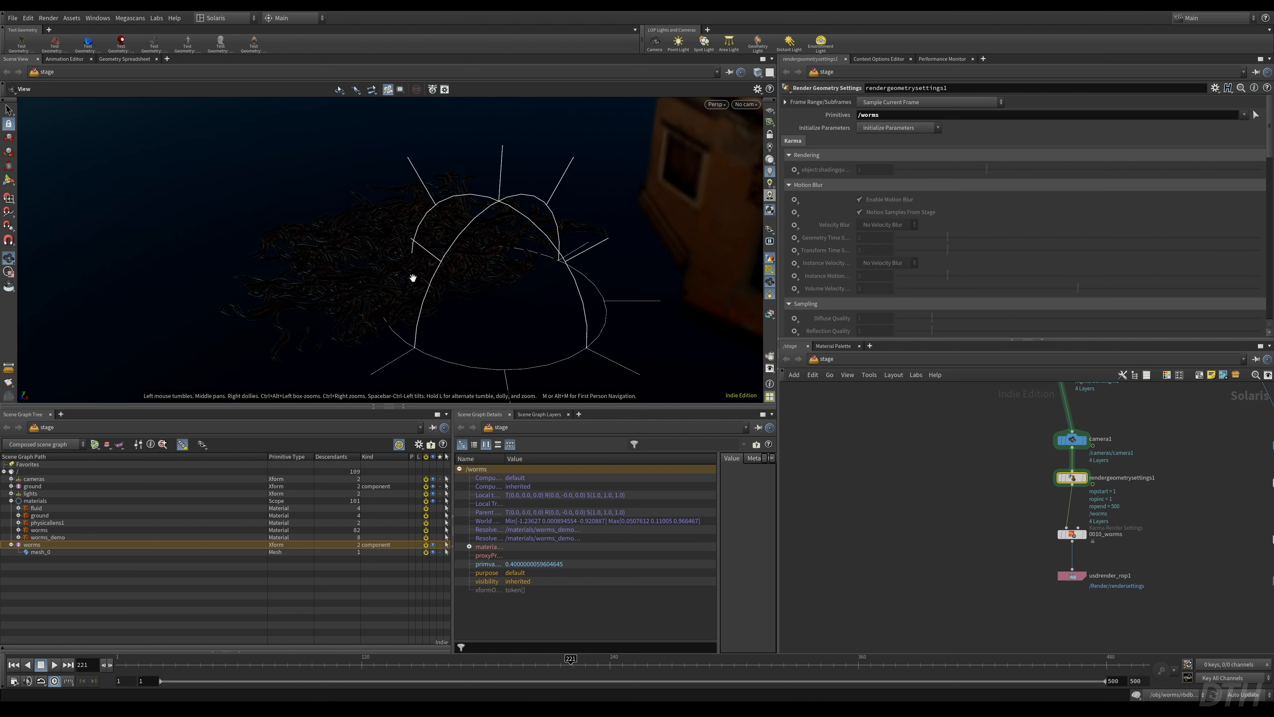
middle_click_drag(1157, 543, 1043, 589)
left_click_drag(893, 508, 982, 550)
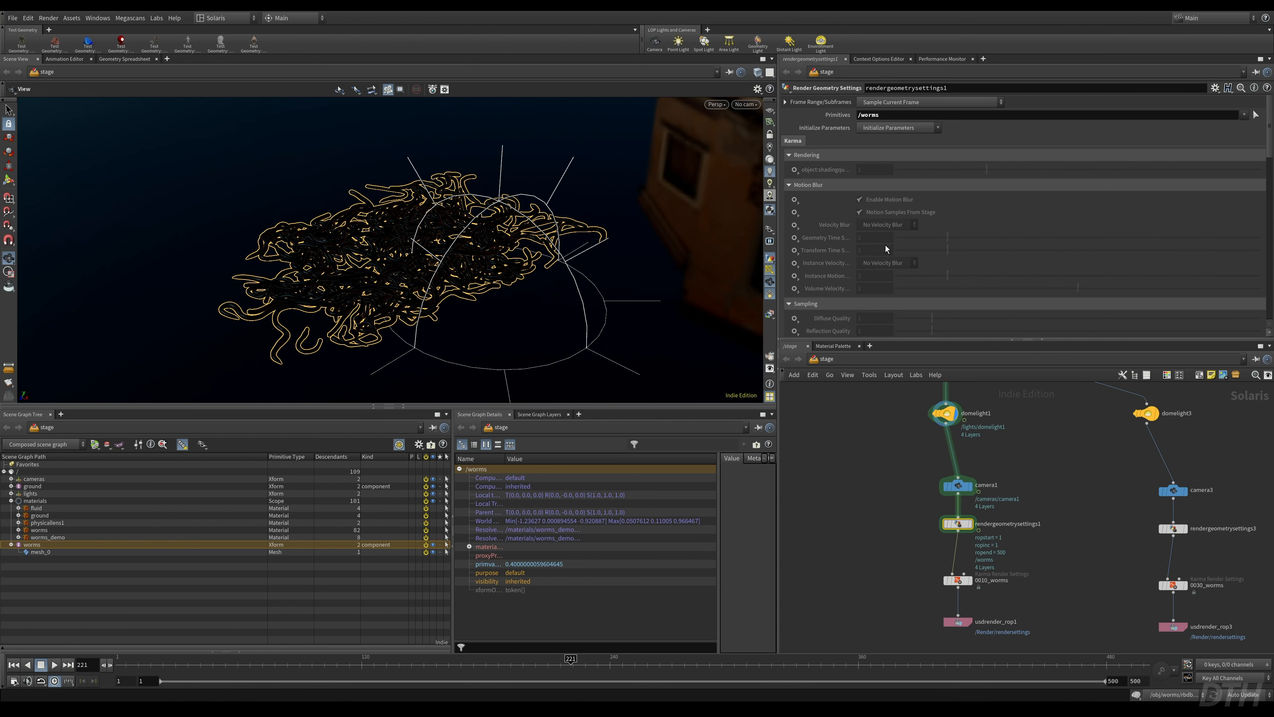
- Collapse the scene graph panes for a larger viewport and examine the Dicing Quality setting of rendergeometrysettings1
scroll(881, 247, "down", 5)
scroll(883, 248, "down", 10)
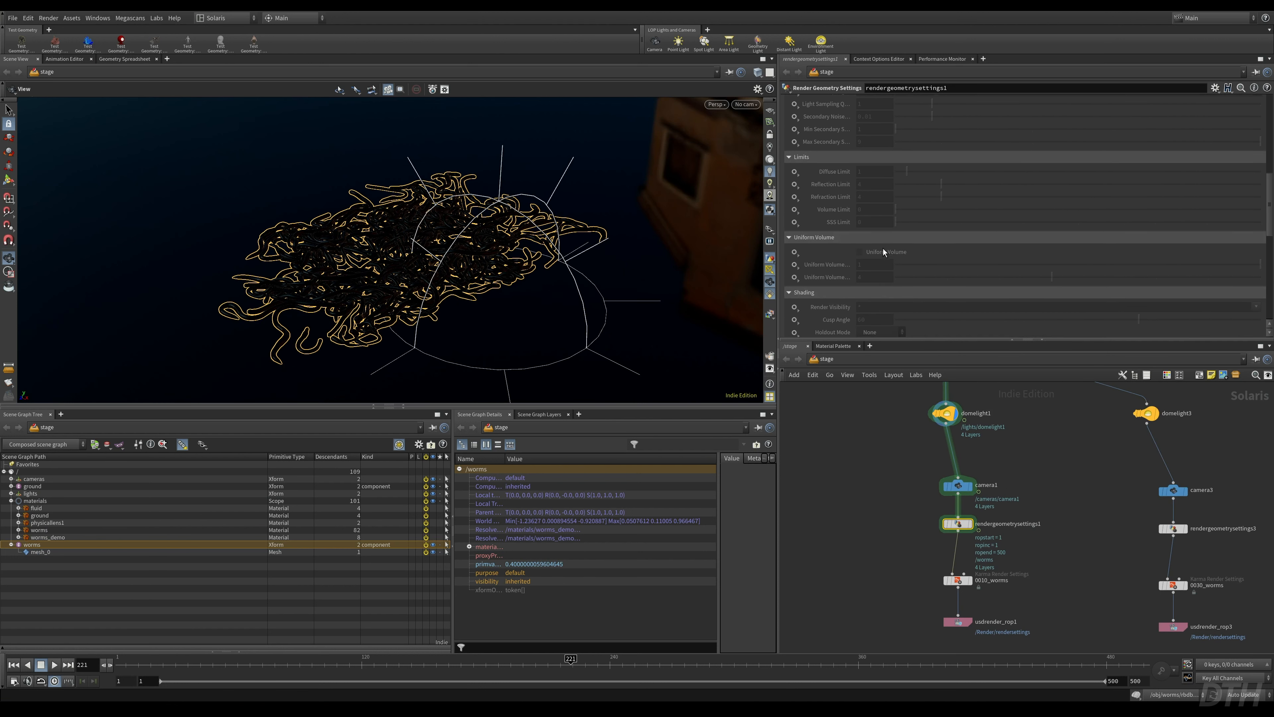
scroll(883, 248, "down", 1)
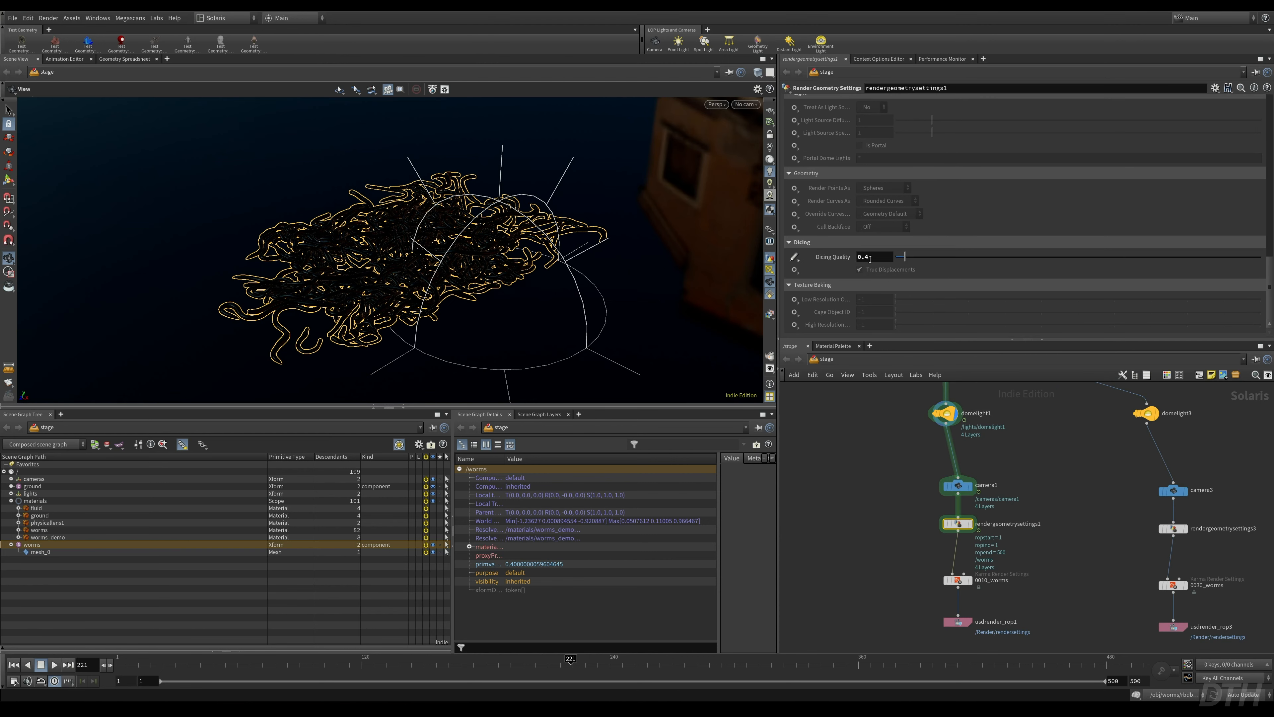
left_click(403, 408)
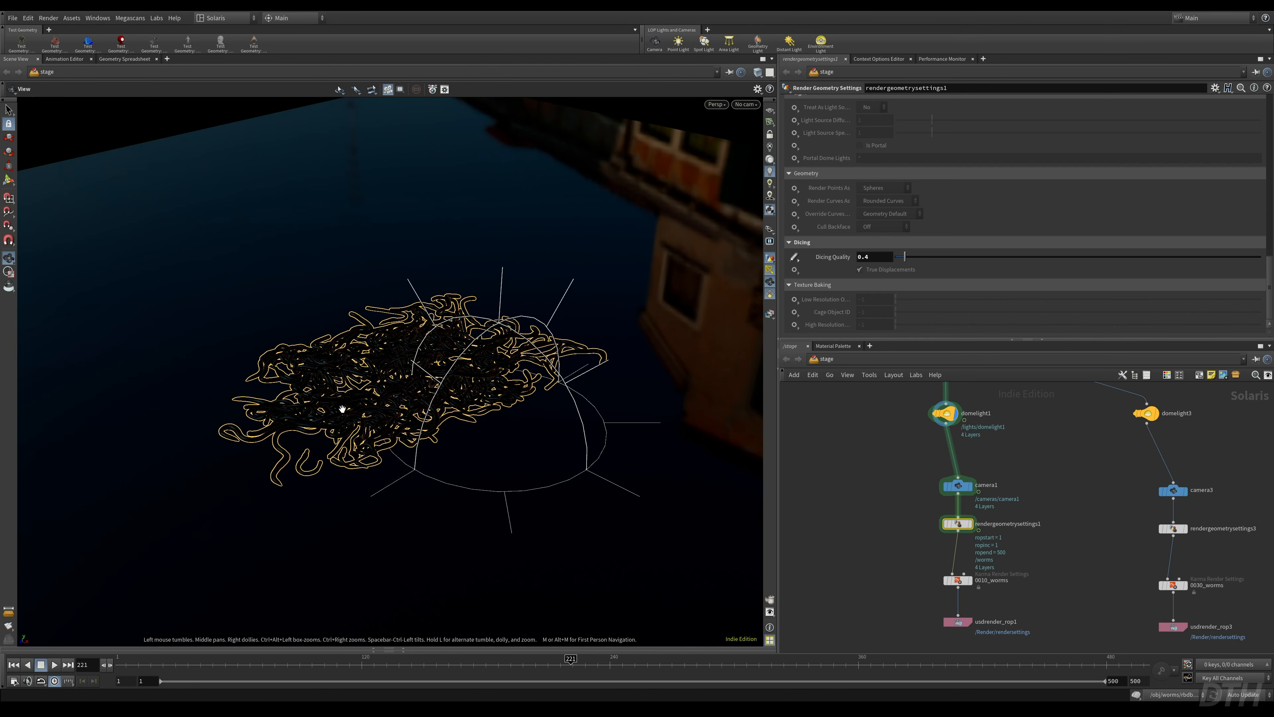
scroll(455, 425, "up", 6)
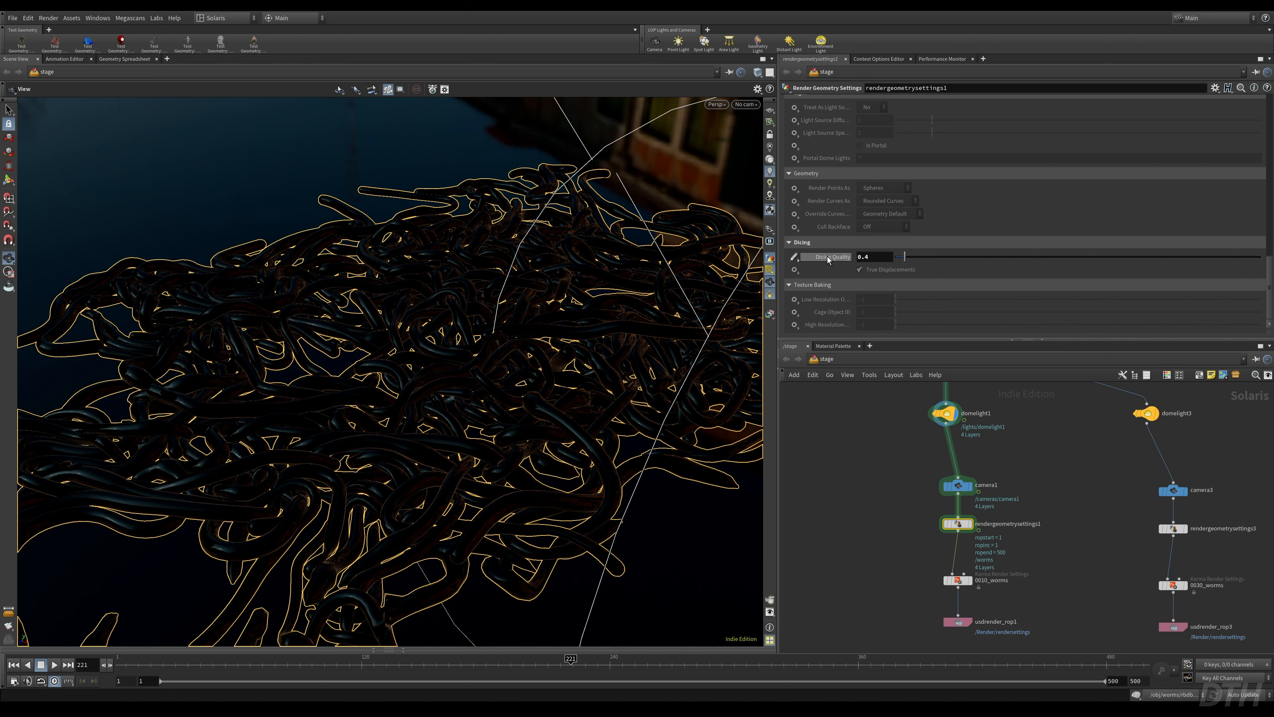
mouse_move(827, 256)
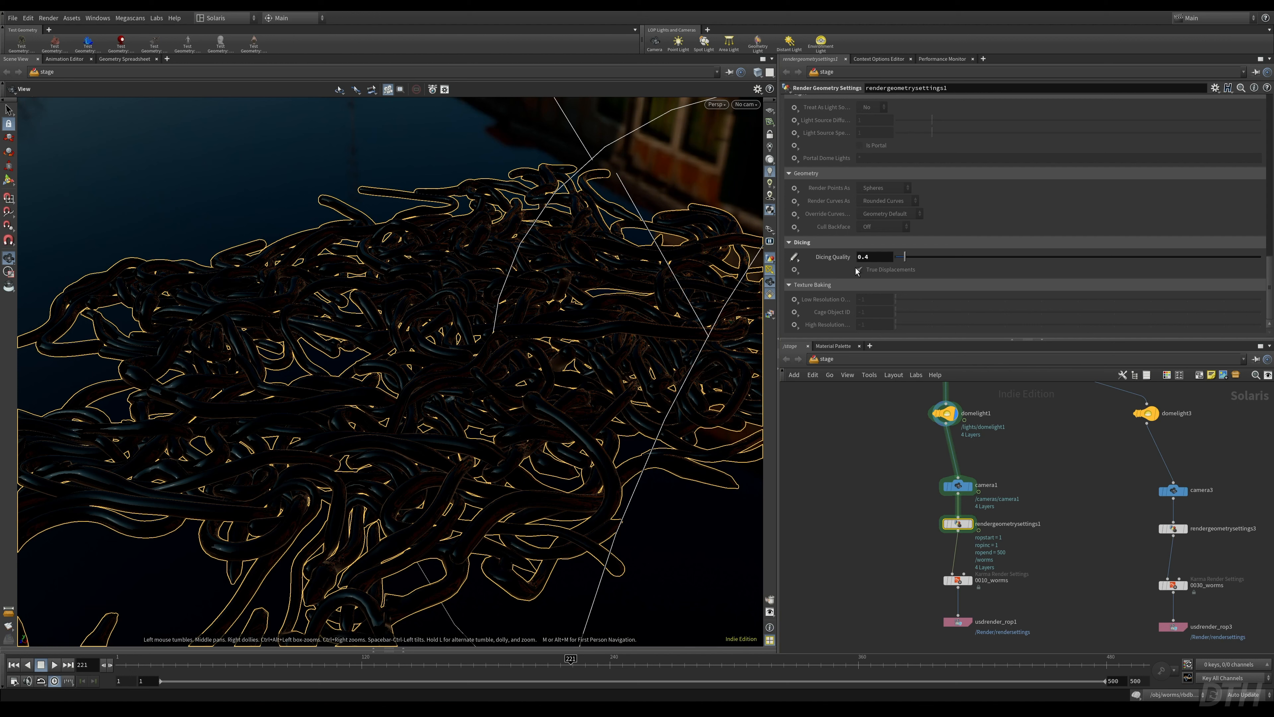
left_click(872, 261)
- Examine the Dicing options under Geometry and Shading in the 0010_worms render settings, then reselect rendergeometrysettings1
left_click(886, 536)
left_click_drag(861, 575, 1069, 611)
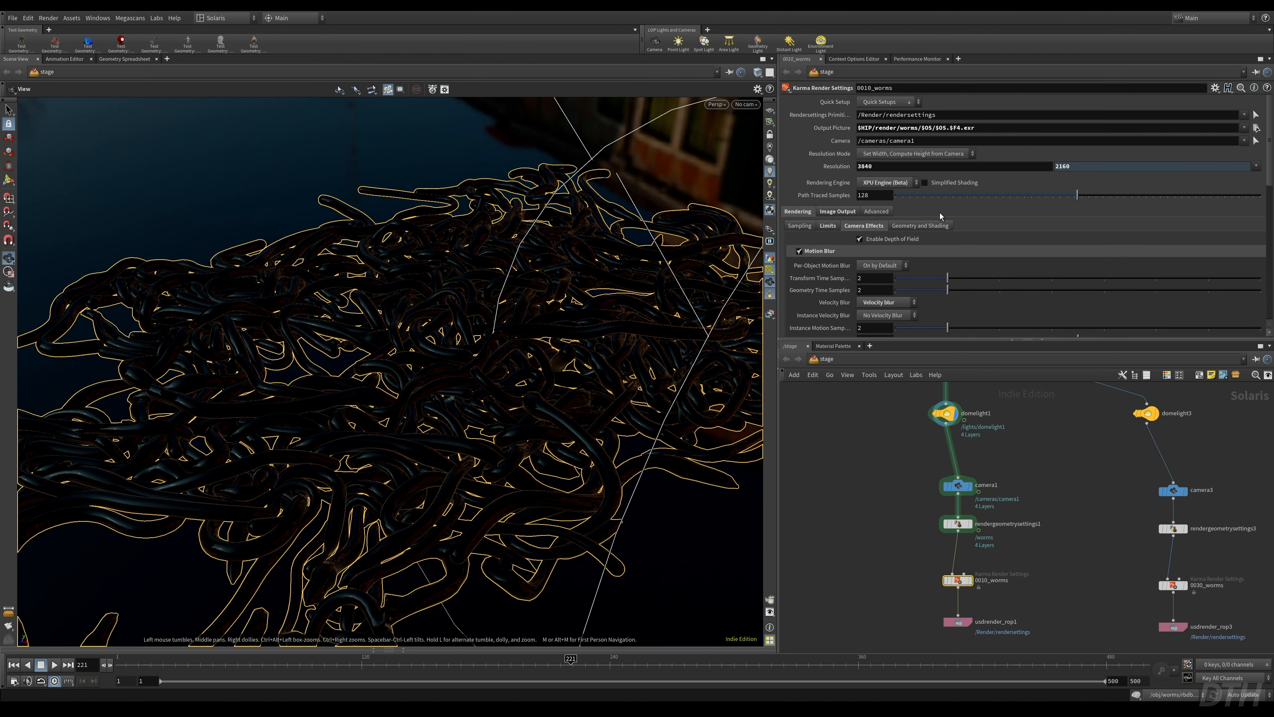
left_click(928, 226)
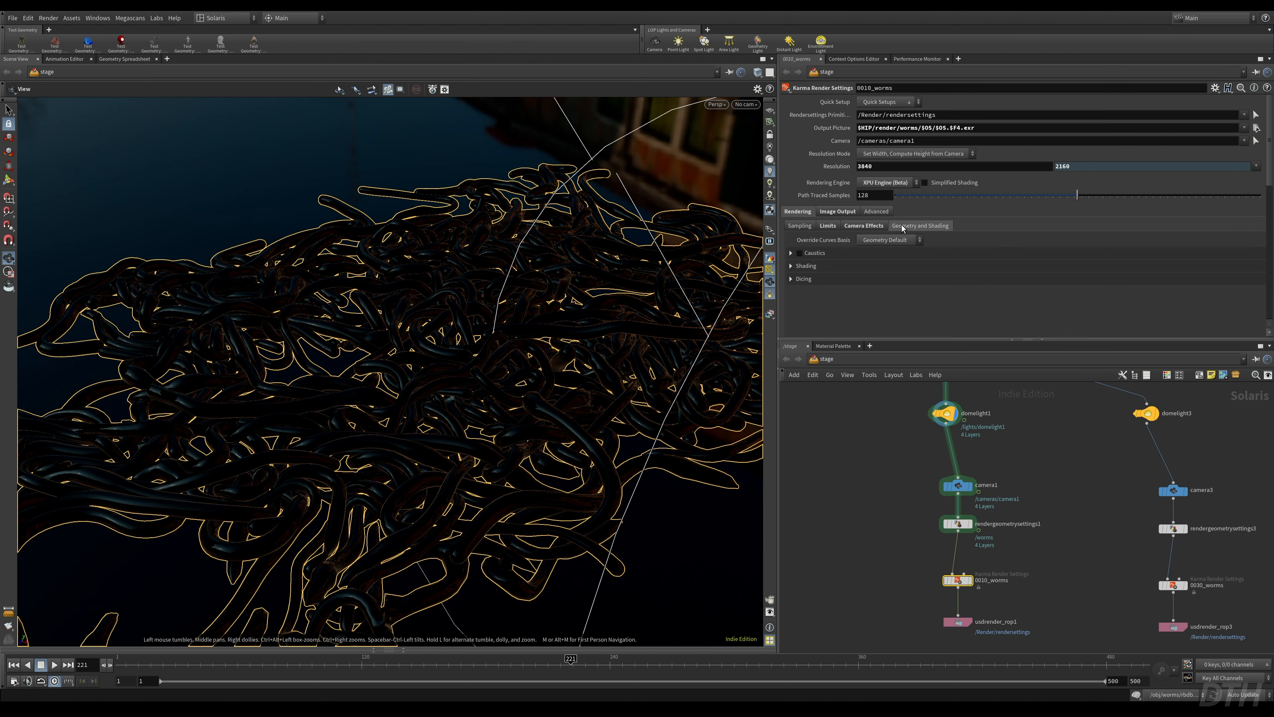
left_click(886, 217)
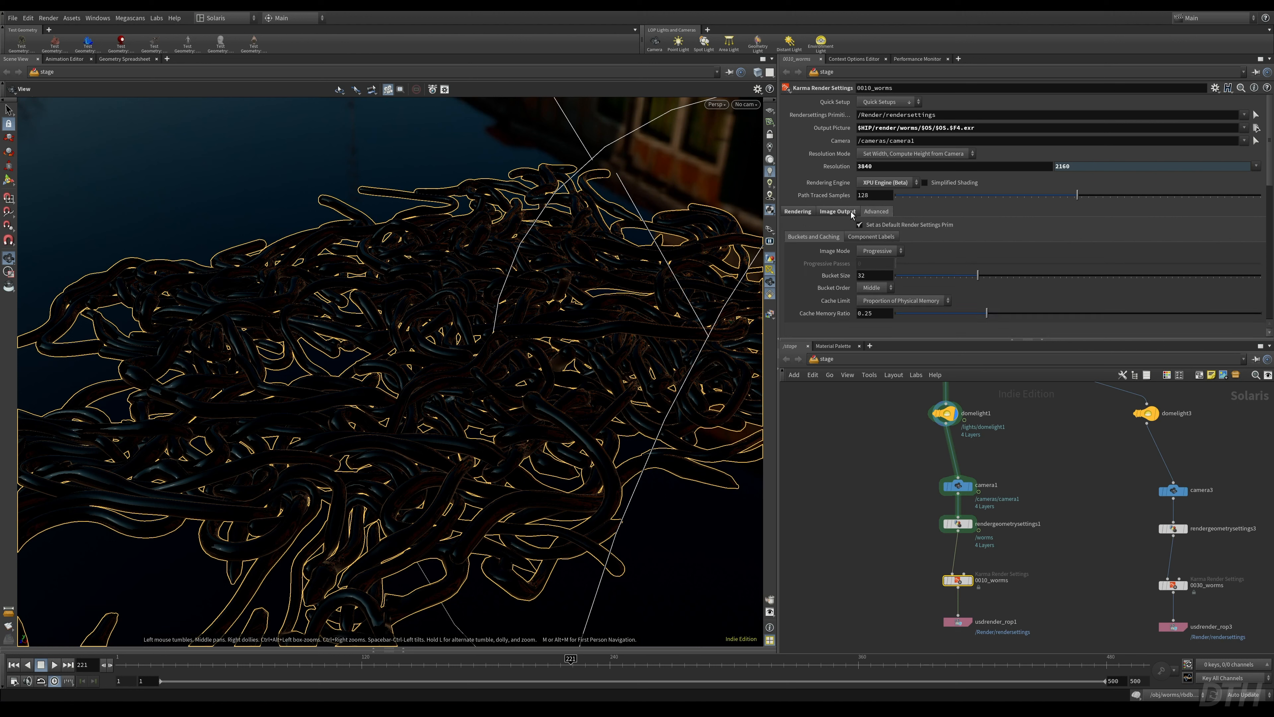
left_click(798, 212)
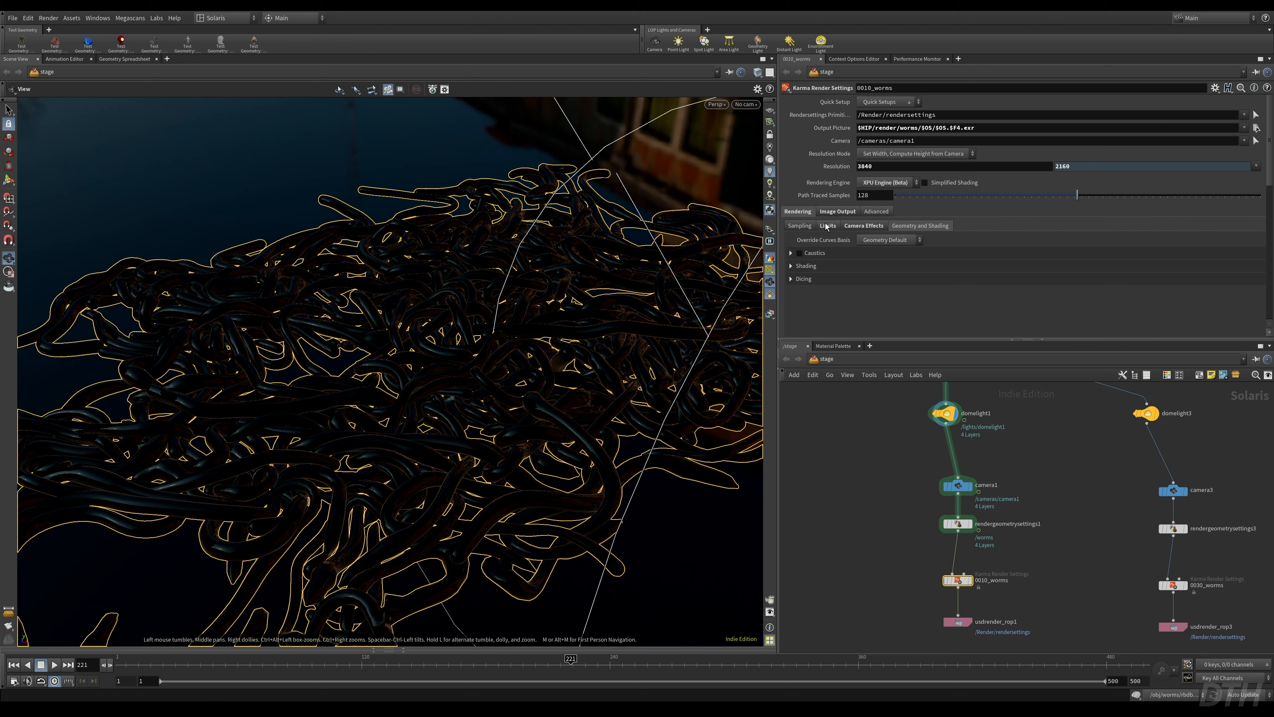
left_click(803, 281)
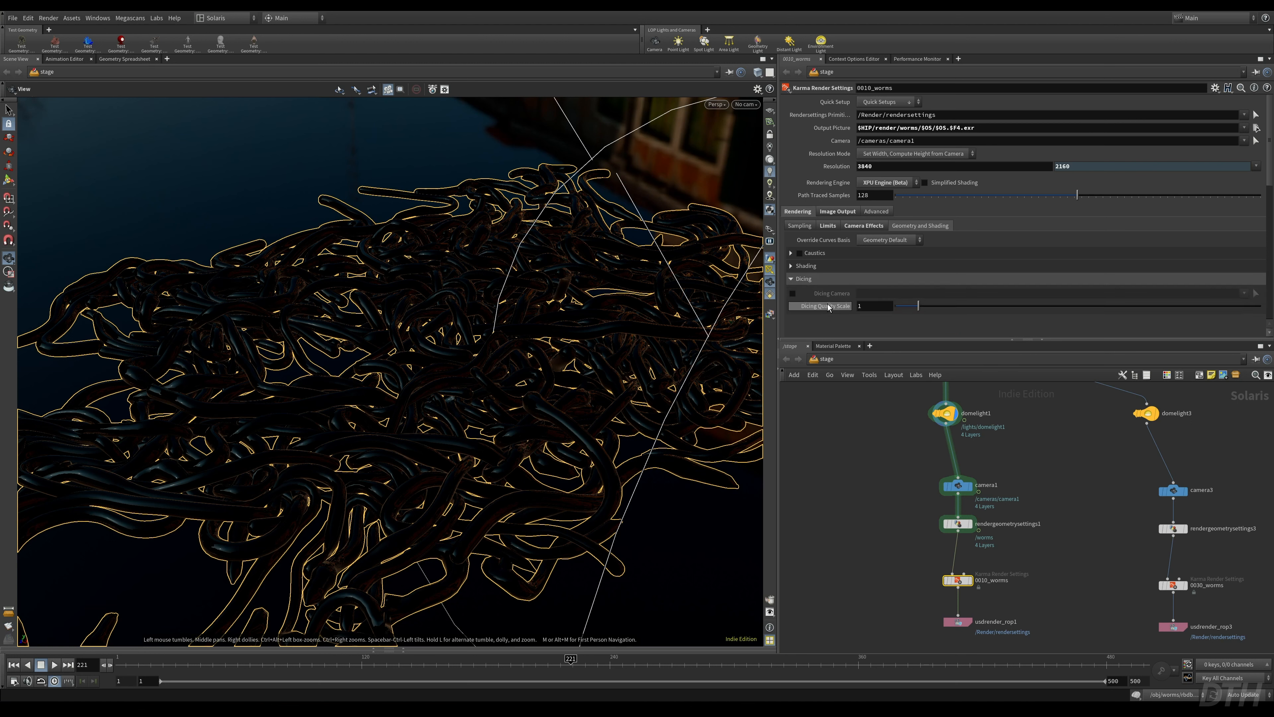
mouse_move(834, 306)
left_click_drag(968, 549, 896, 517)
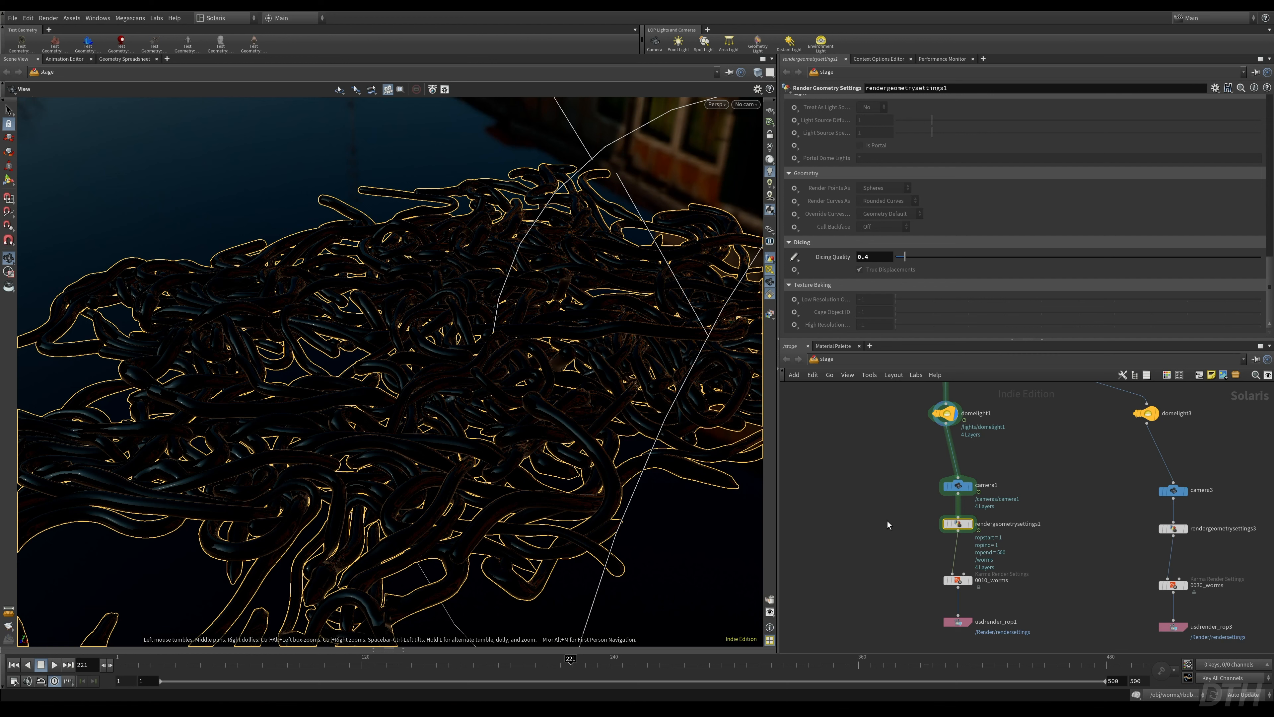
- Open the worms_demo subnetwork inside materiallibrary1 and switch the viewport renderer to Karma
middle_click_drag(882, 424, 894, 565)
scroll(891, 507, "down", 2)
middle_click_drag(891, 503, 892, 620)
scroll(1003, 527, "up", 3)
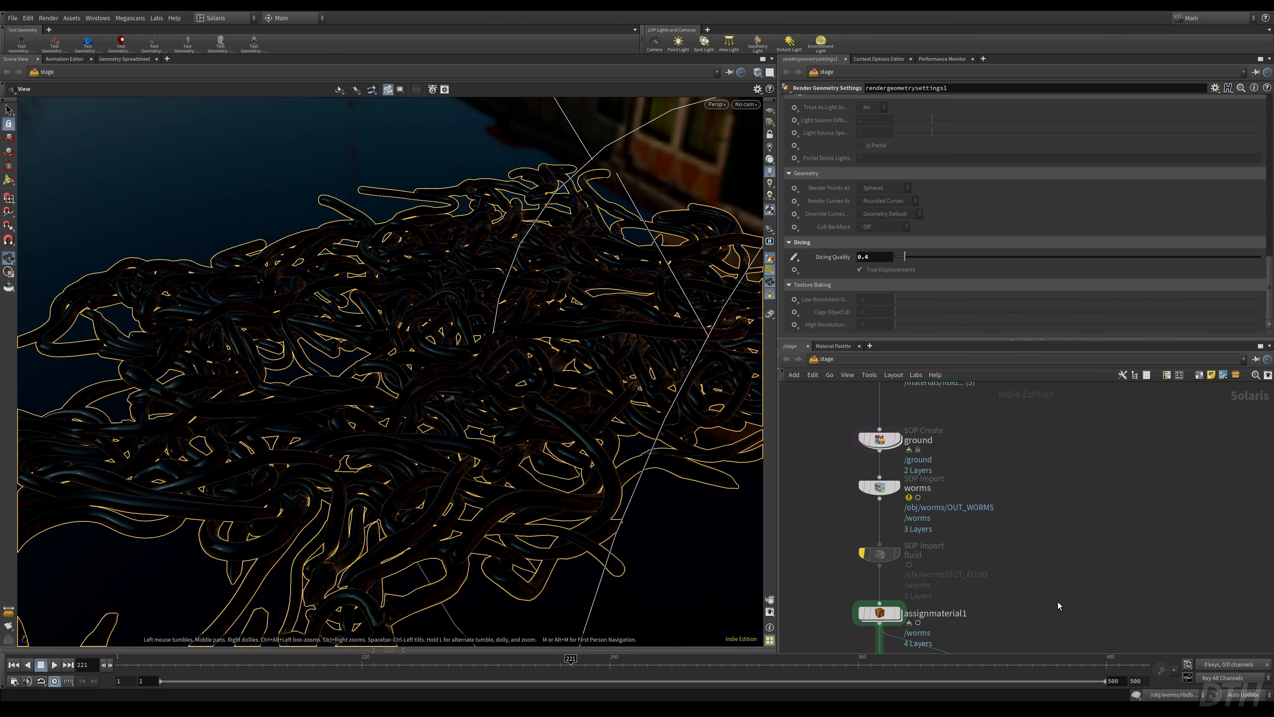
double_click(916, 437)
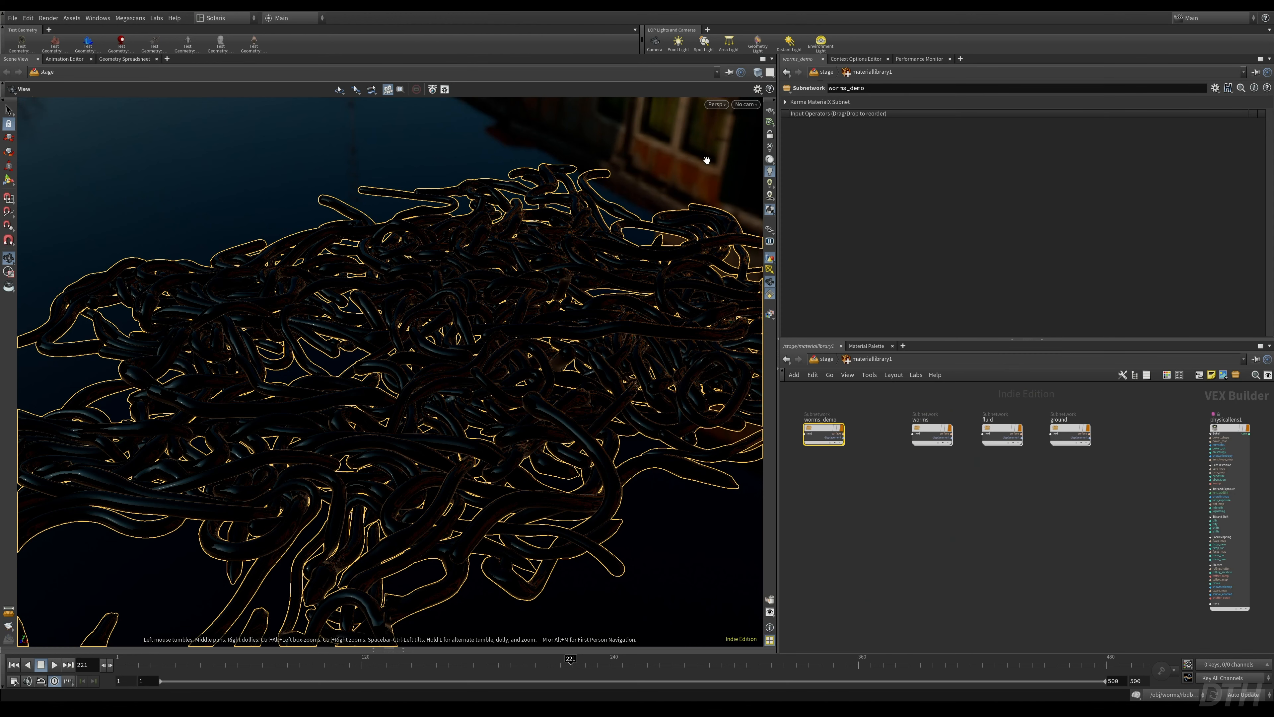
left_click(717, 104)
left_click(734, 157)
middle_click_drag(1116, 519, 1202, 525)
double_click(912, 431)
scroll(1061, 585, "up", 4)
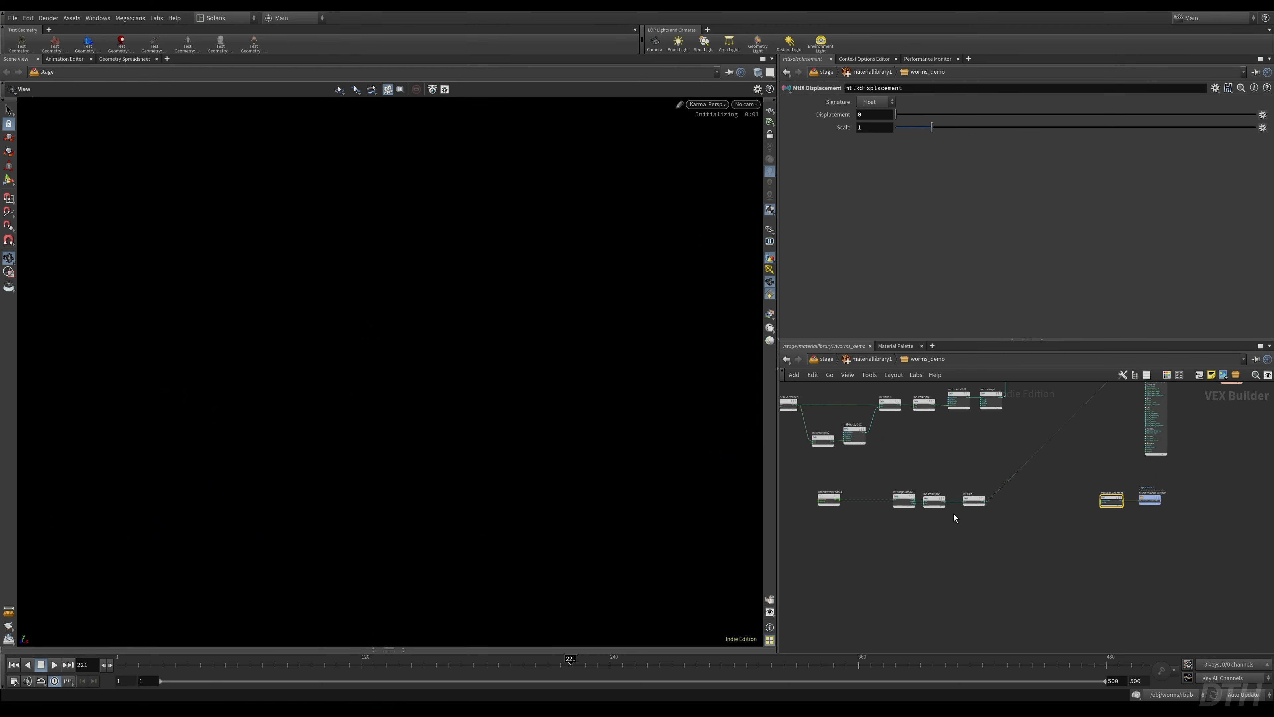
- Turn off the viewport's selection outline and insert an MtlX Smoothstep node on the output wire of mtlxsin1
left_click(966, 513)
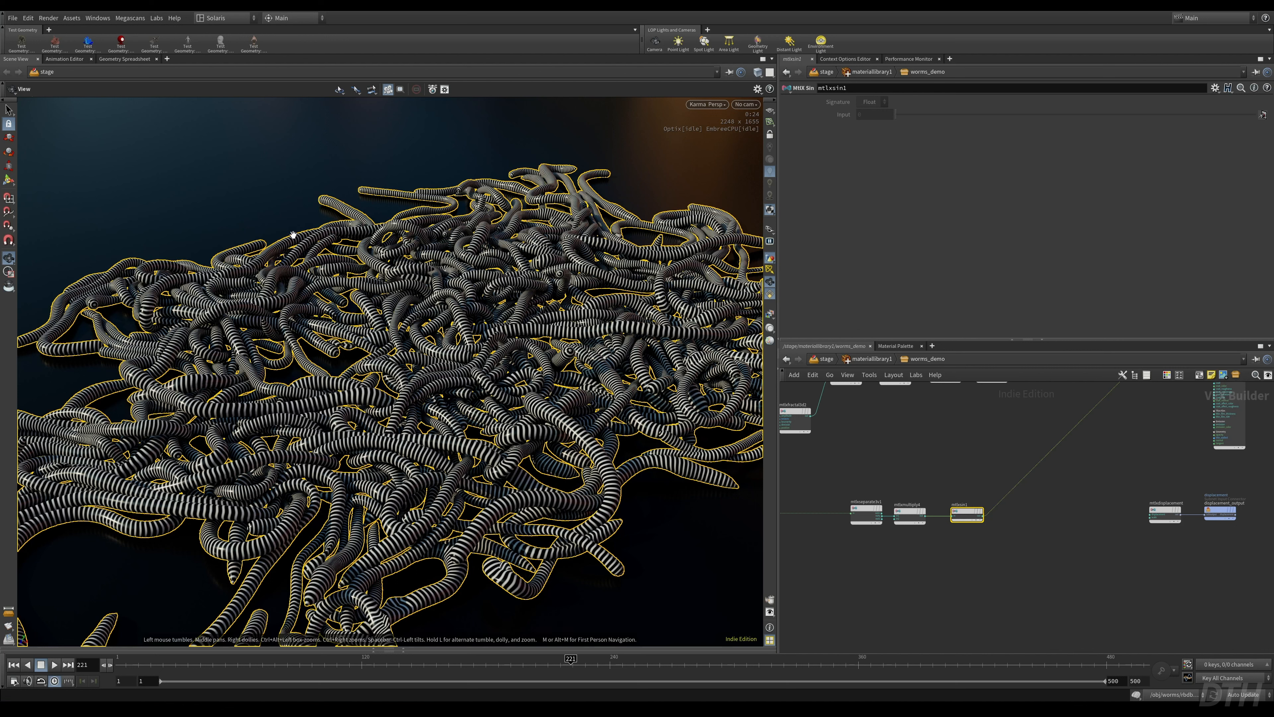
left_click(769, 294)
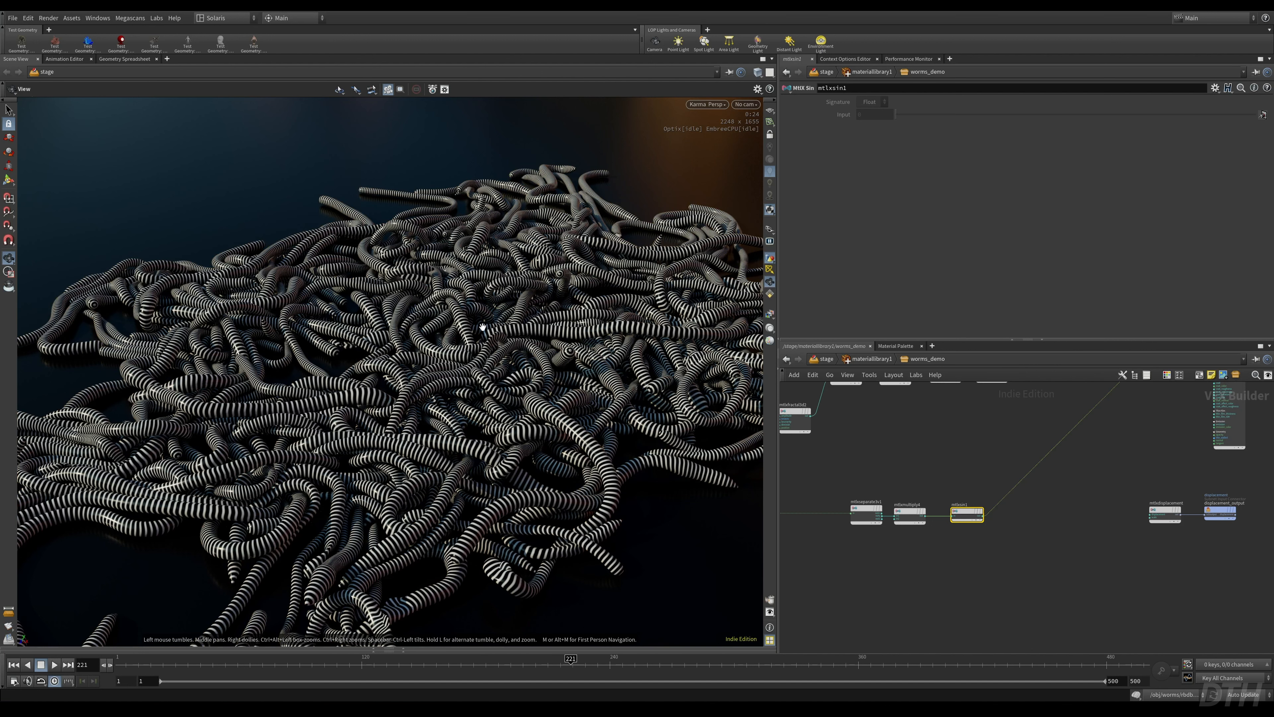
scroll(978, 550, "up", 1)
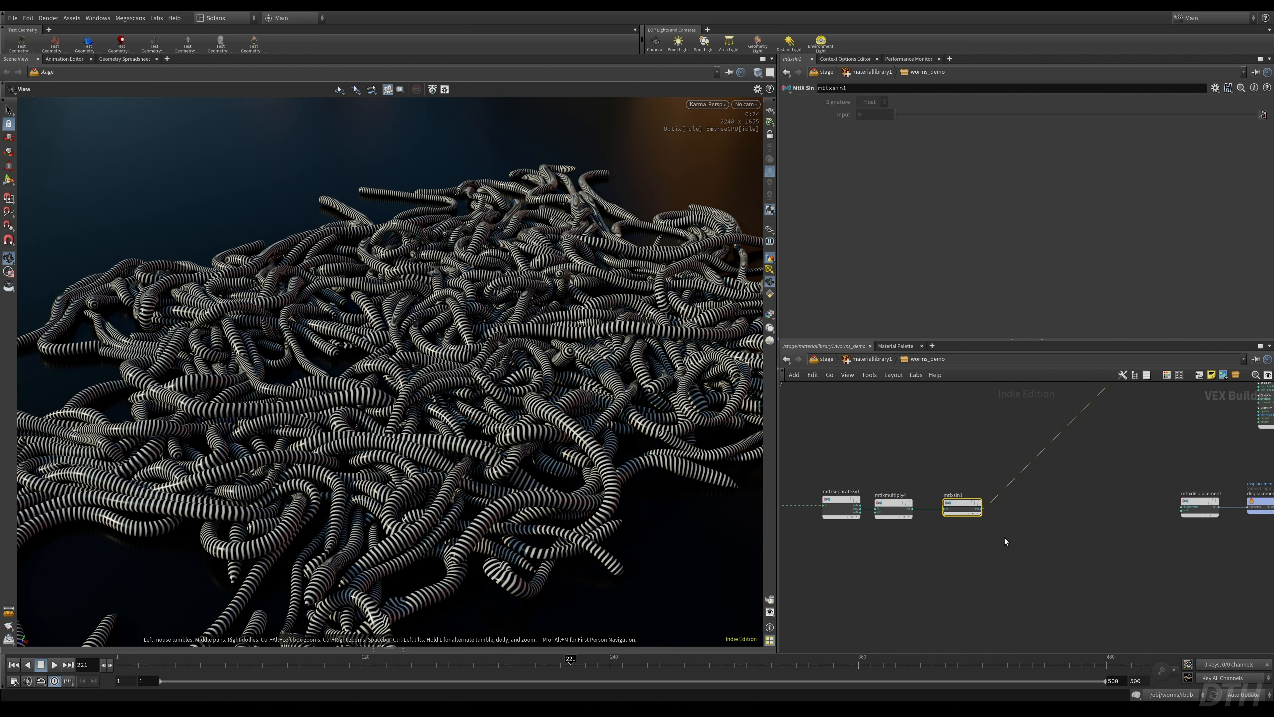
key("Tab")
type("smoo")
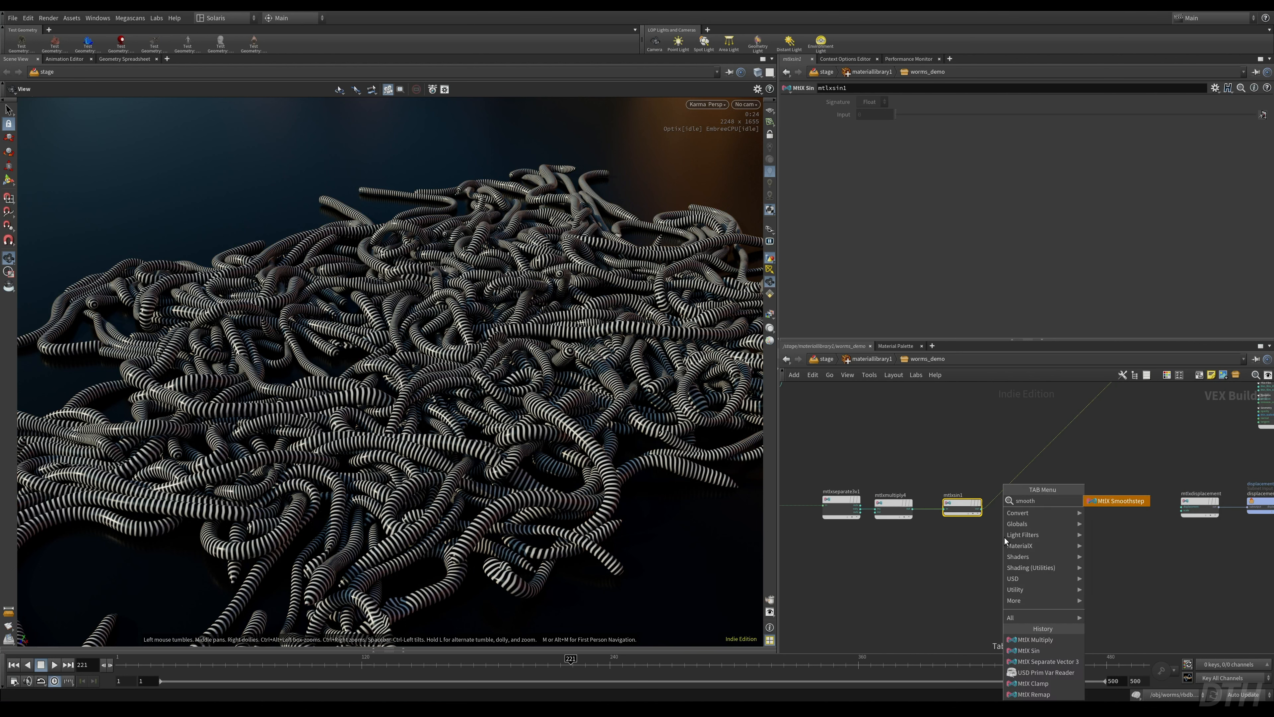
key("Return")
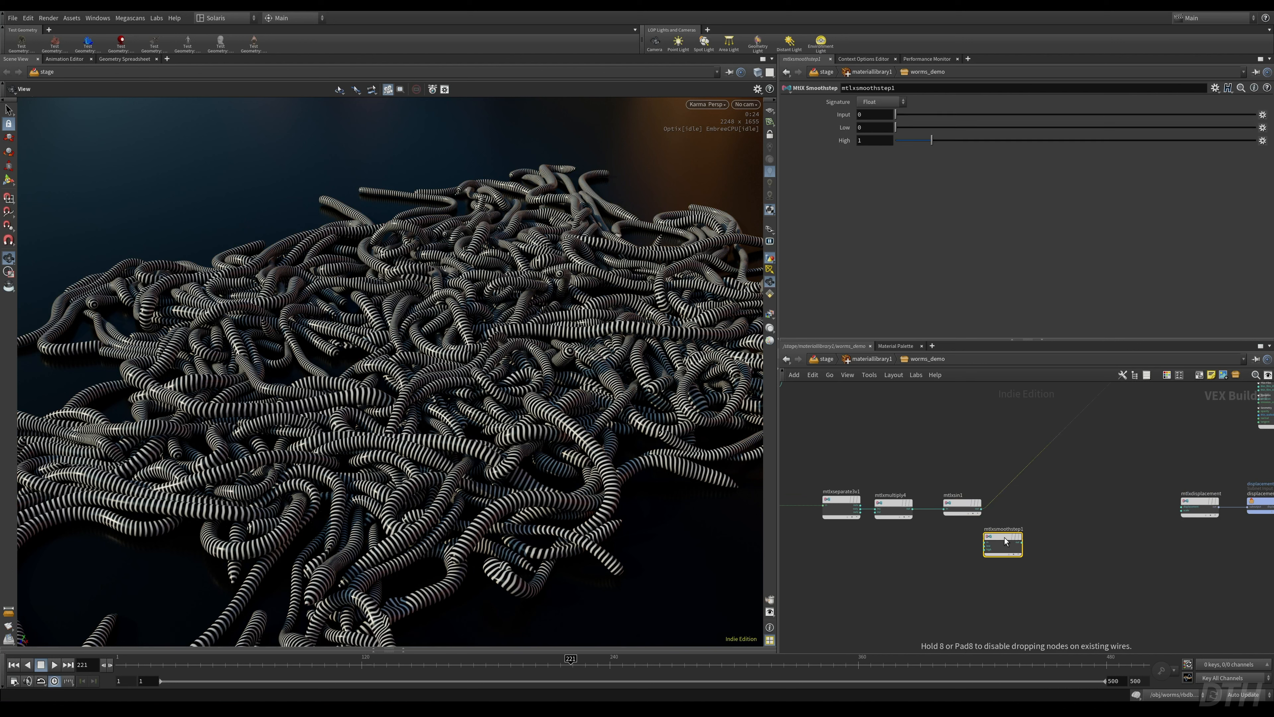
mouse_move(1016, 508)
left_mouse_down()
mouse_move(1027, 480)
mouse_move(1015, 508)
left_mouse_up()
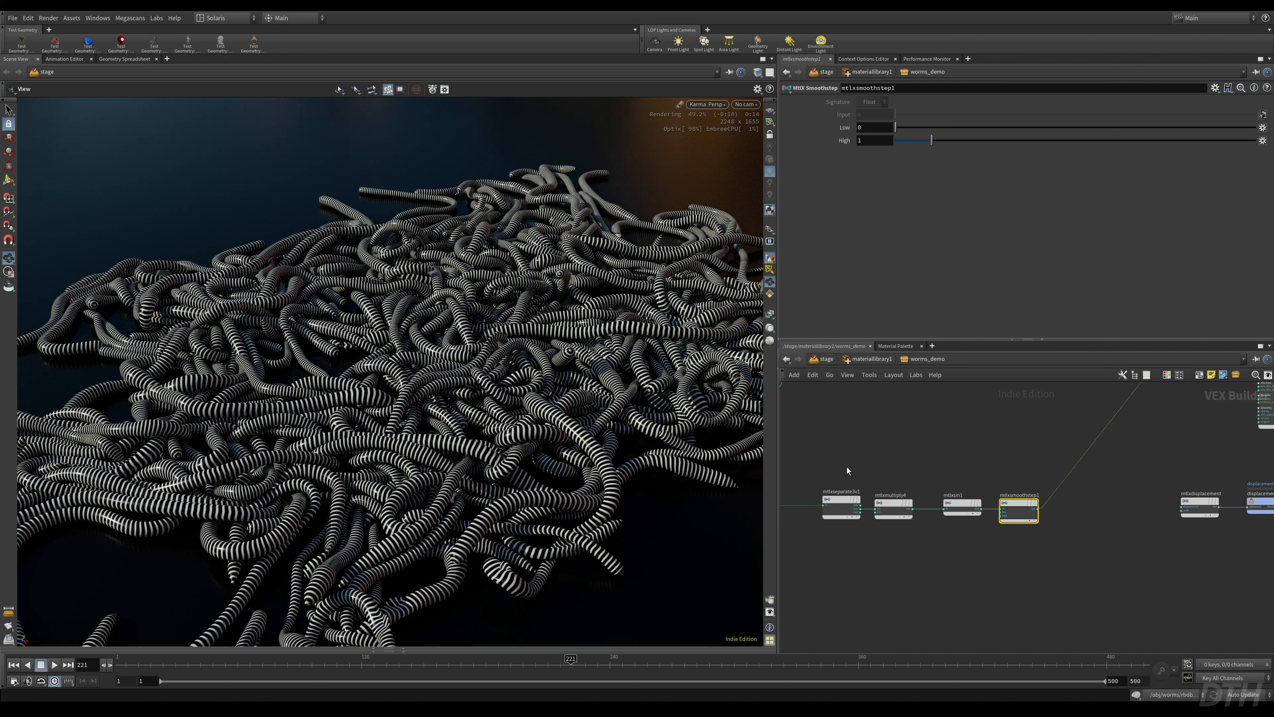
- Review the mtlxmultiply4 settings and set the Low value of mtlxsmoothstep1 to 0.9
left_click(898, 508)
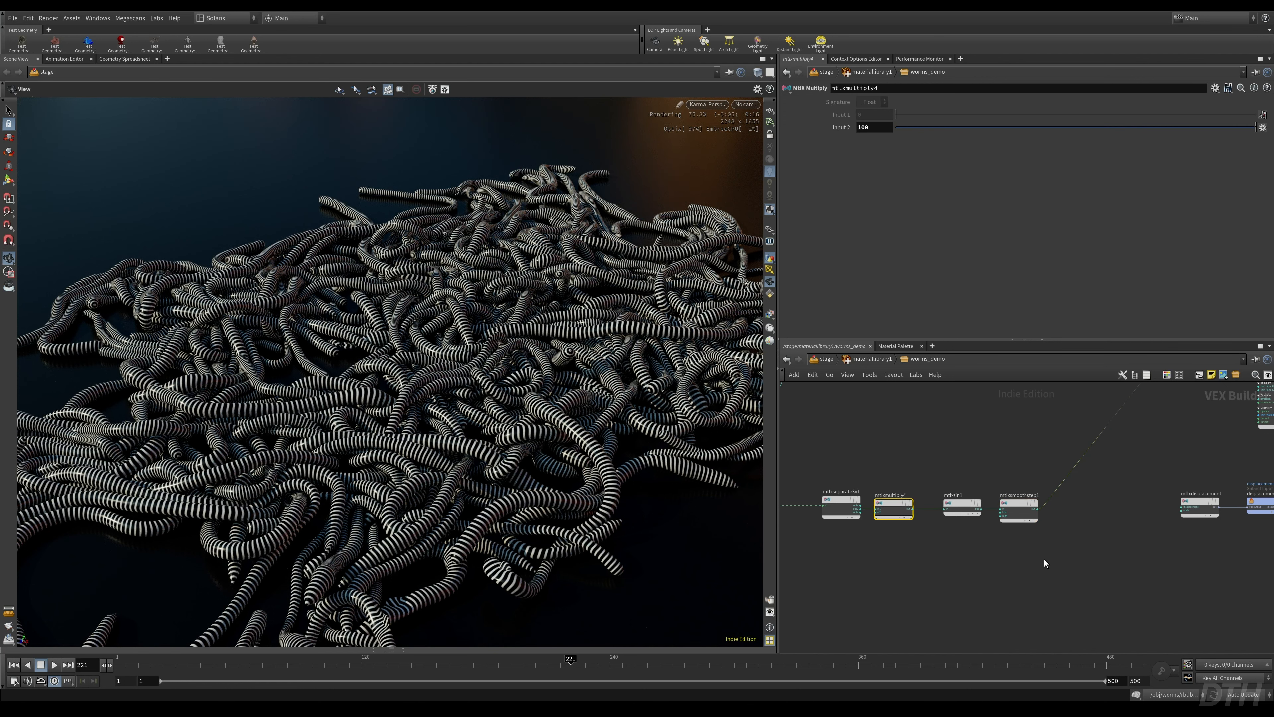
left_click(1028, 499)
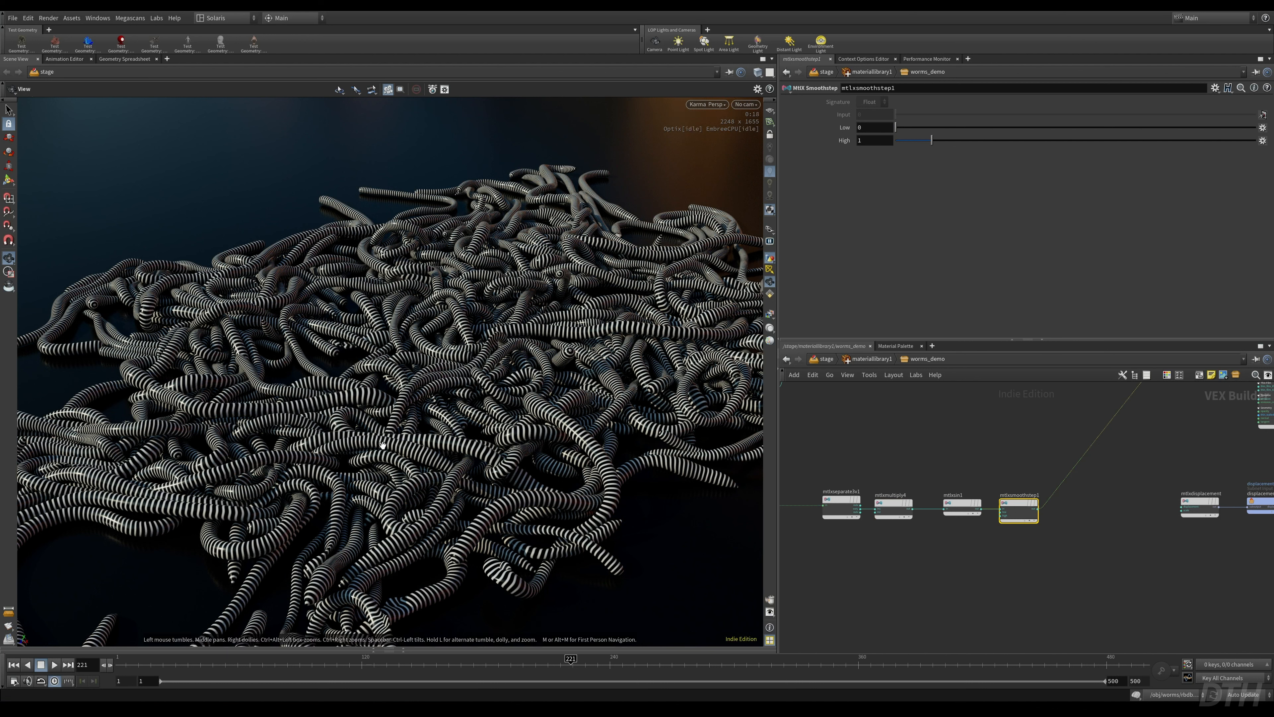
left_click(887, 129)
type(".9")
key("Return")
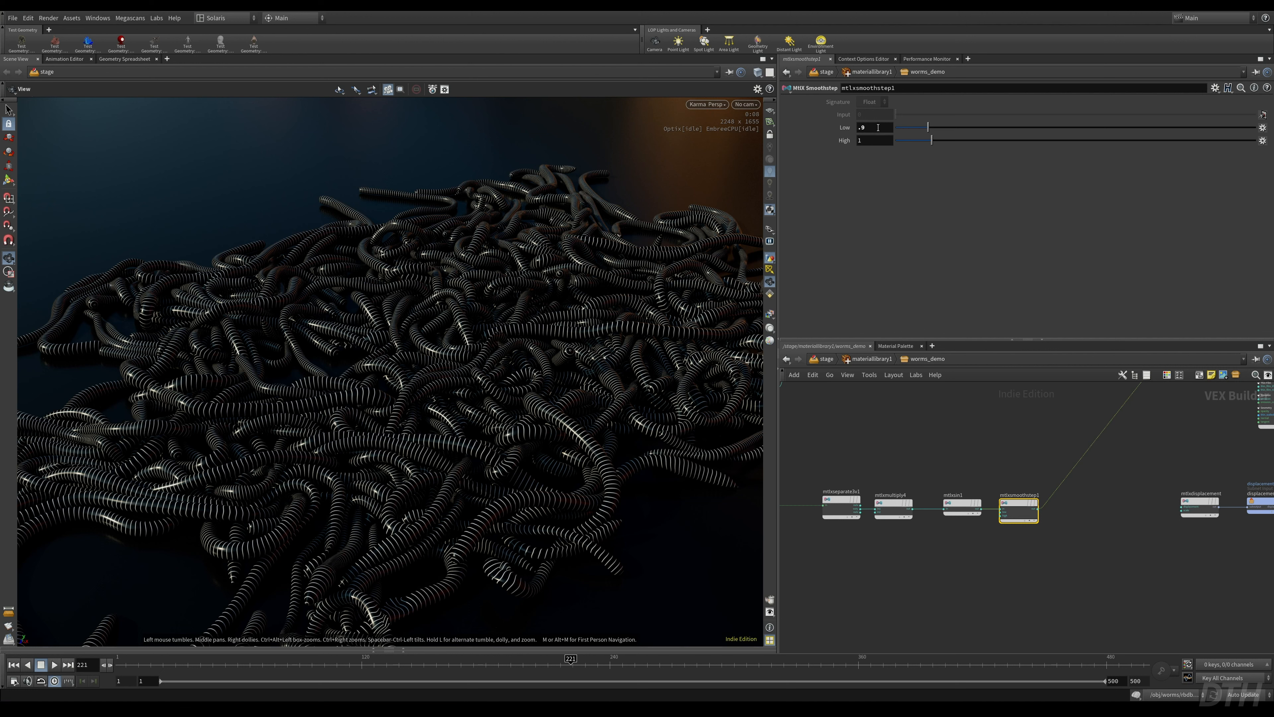
key("Return")
- Set the Low value of mtlxsmoothstep1 to -0.9 and its High value to -0.8
left_click(880, 139)
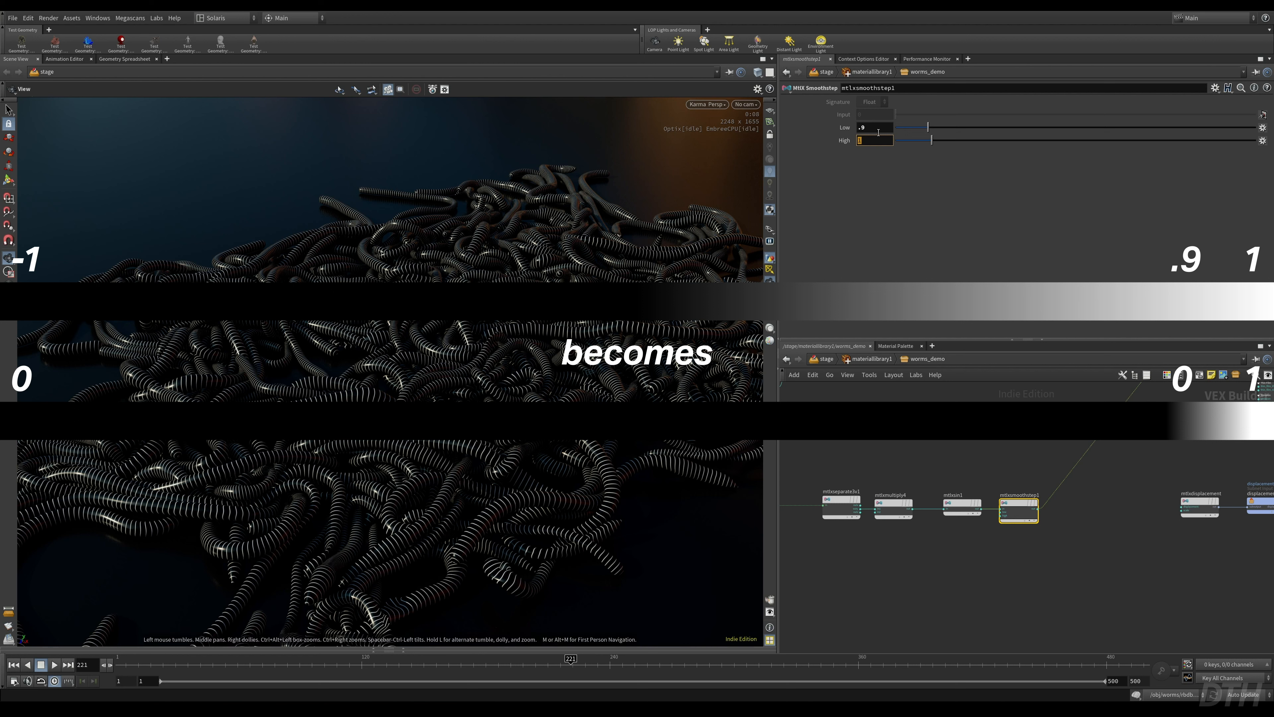
key("shift+Tab")
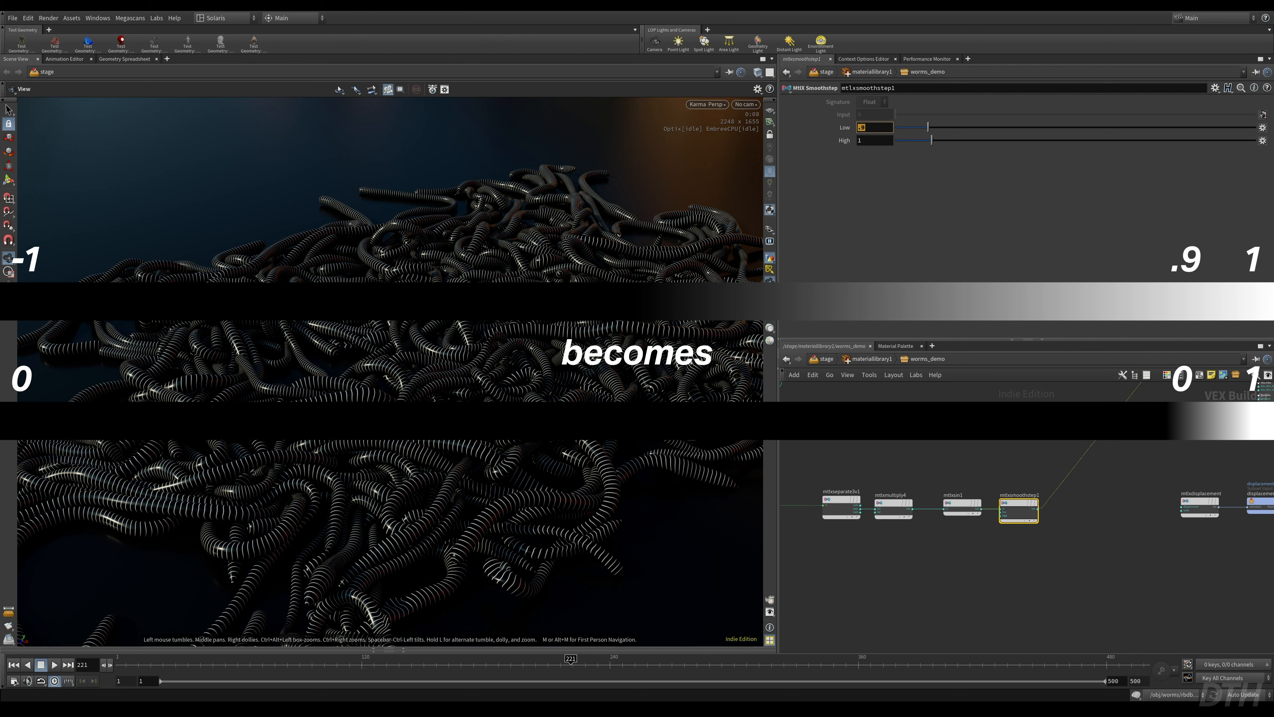
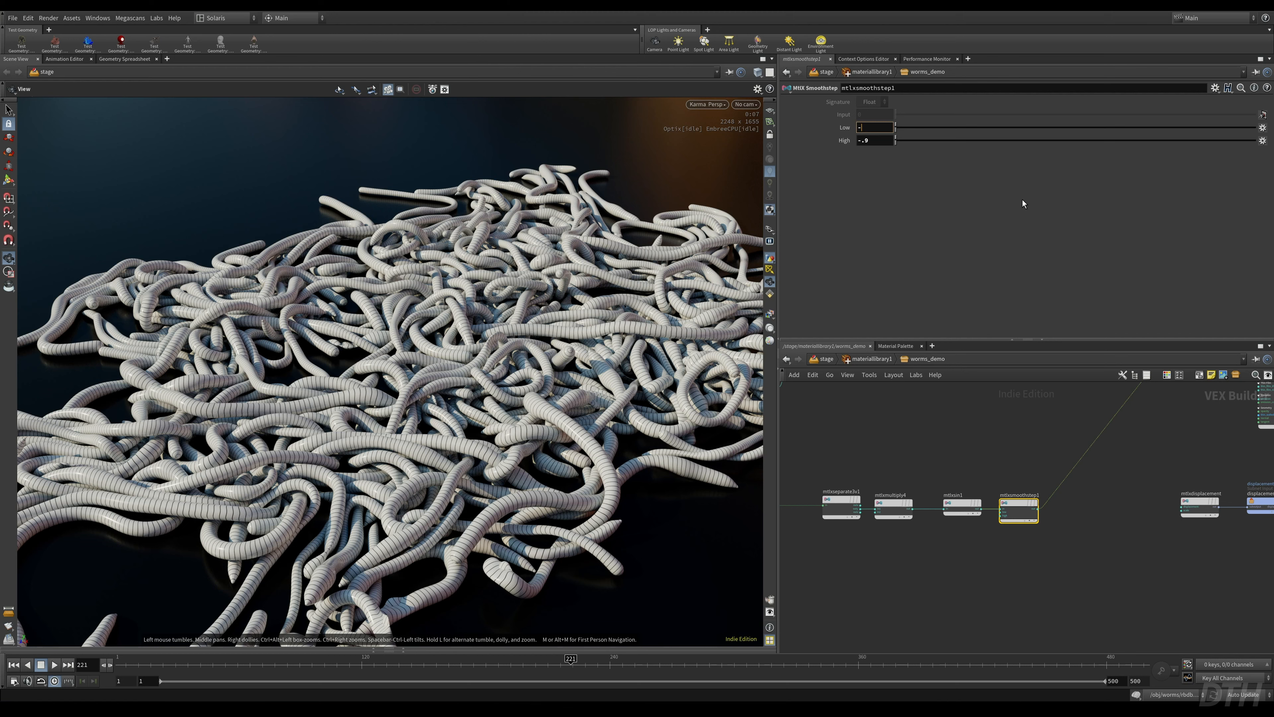
type("9")
key("Tab")
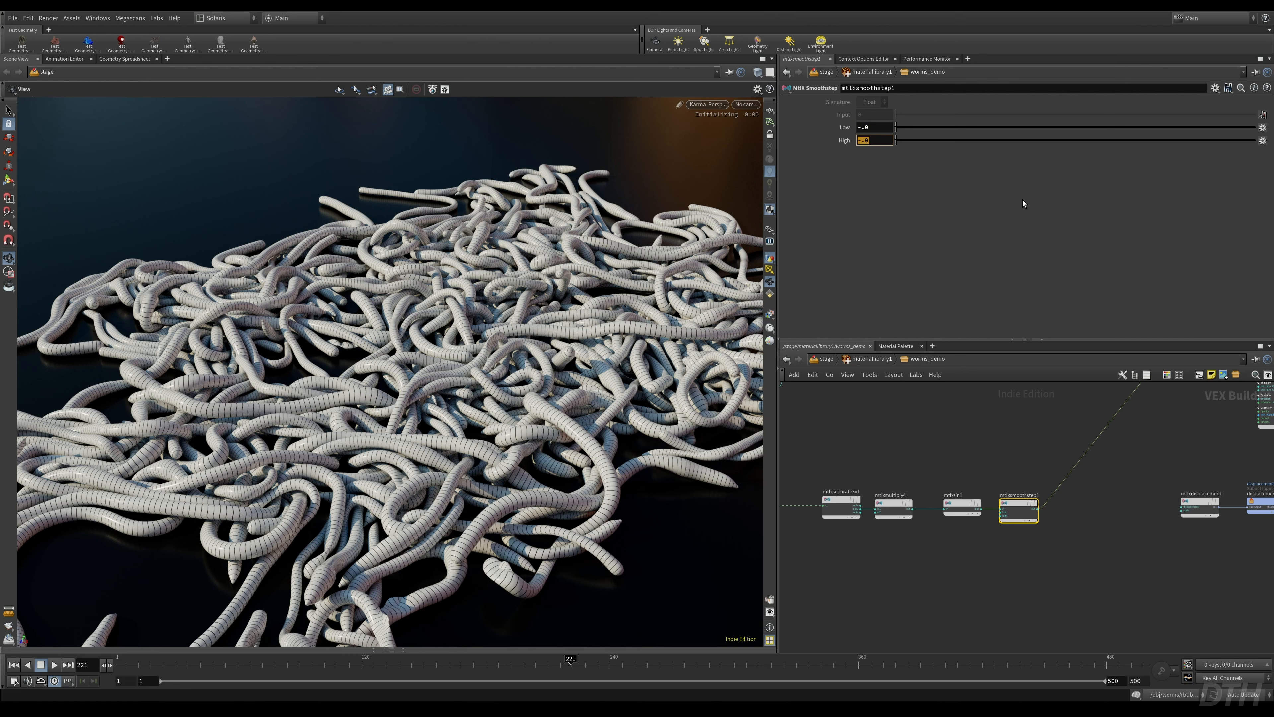
type("-.8")
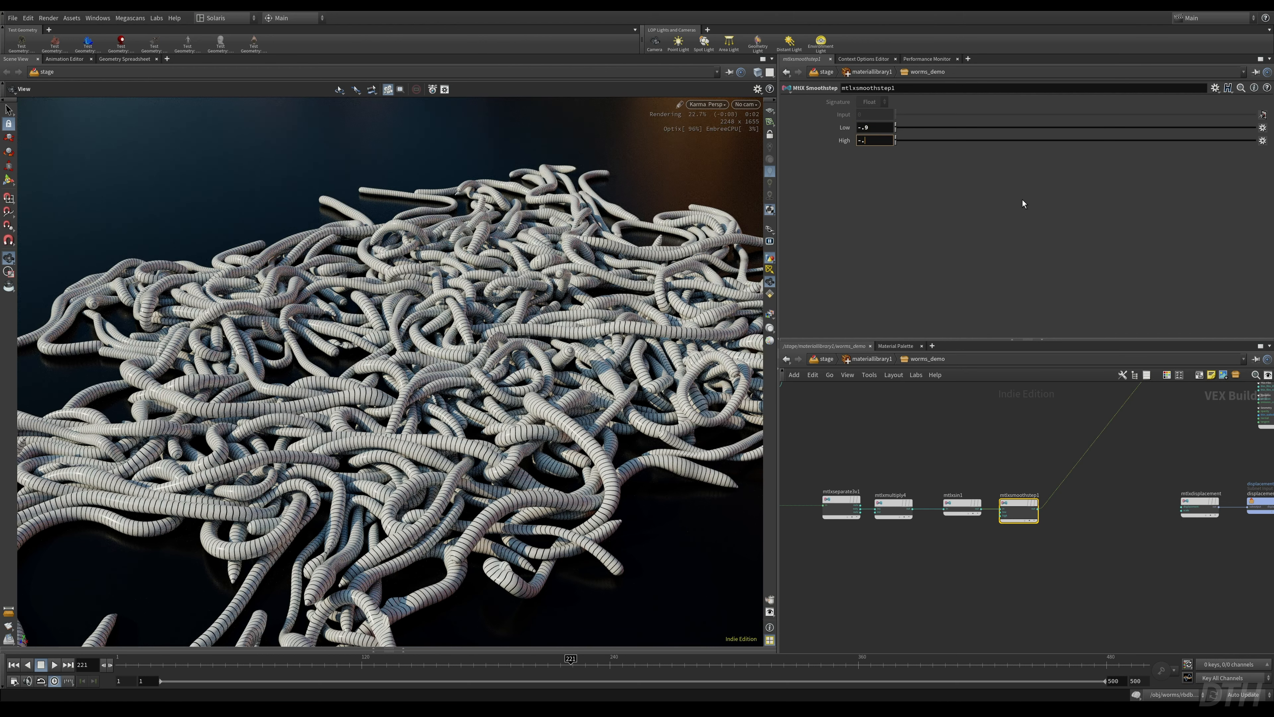
key("Return")
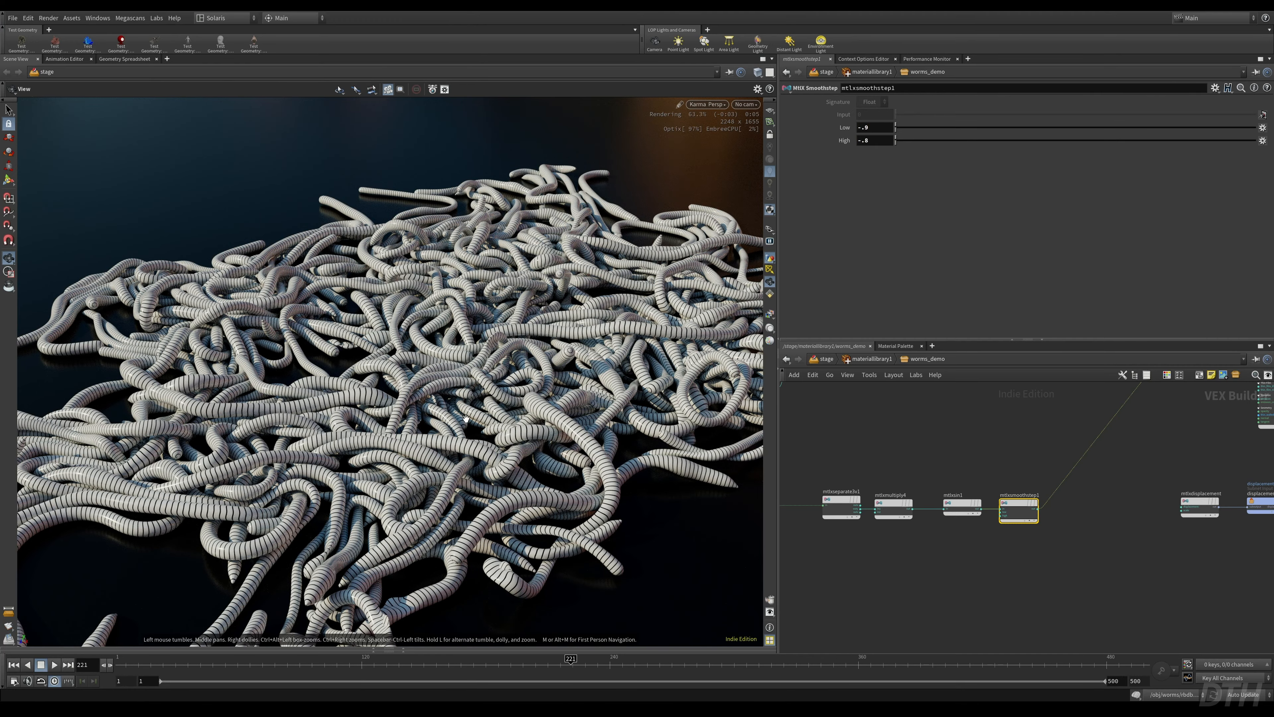
- Set the High value of mtlxsmoothstep1 to -0.5 to soften the transition between the worm rings
left_click(881, 128)
left_click(884, 141)
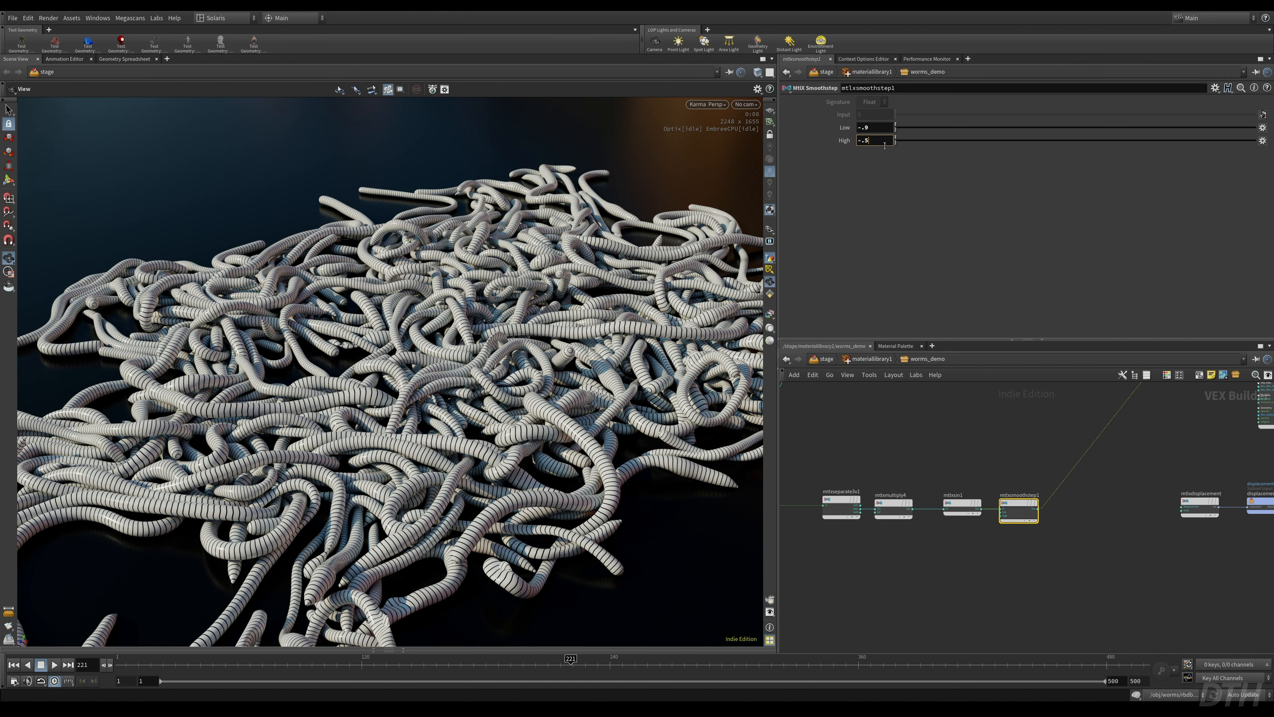
key("Return")
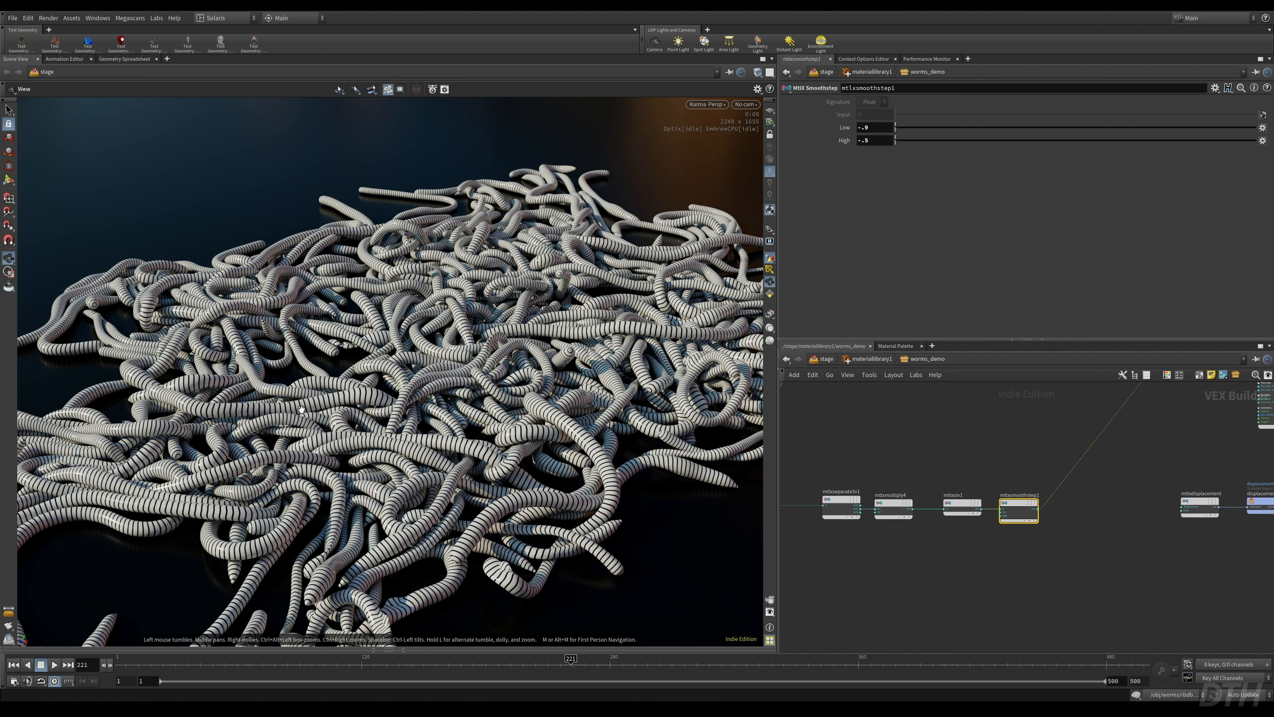
- Connect the mtlxsmoothstep1 output to the displacement input of mtlxdisplacement and restart the Karma render
middle_click_drag(1073, 589, 984, 572)
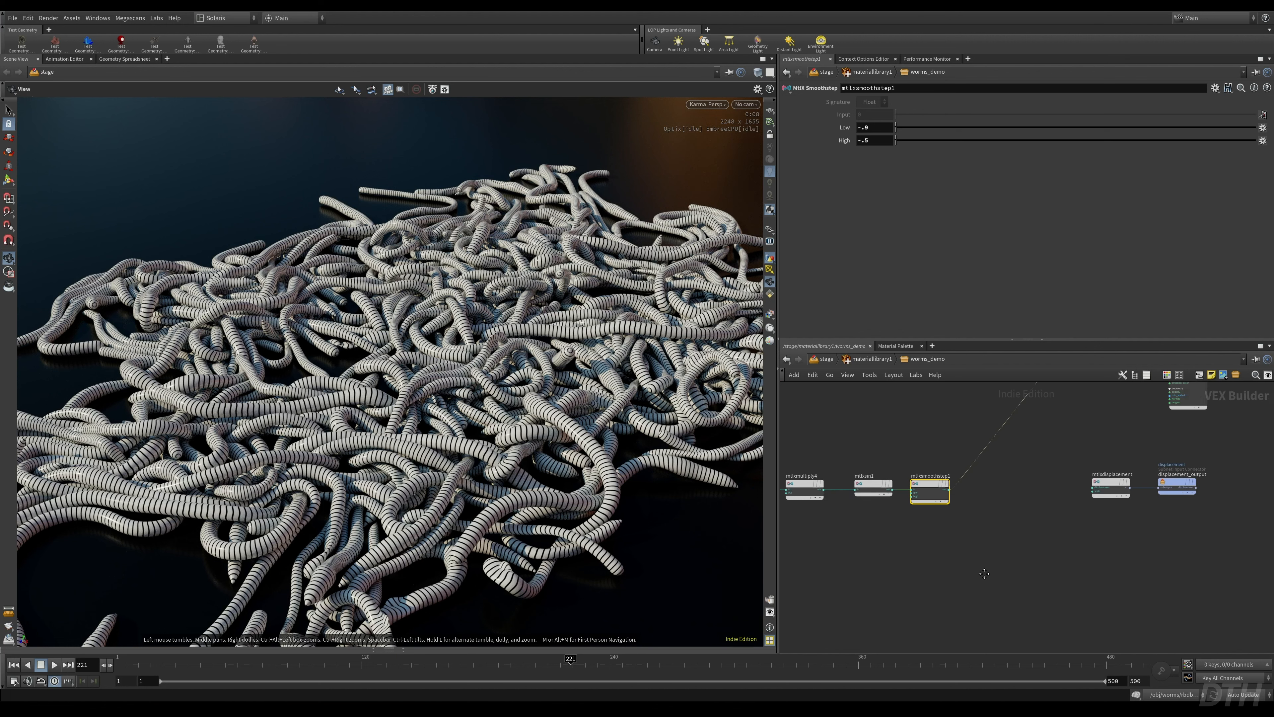
scroll(991, 522, "up", 2)
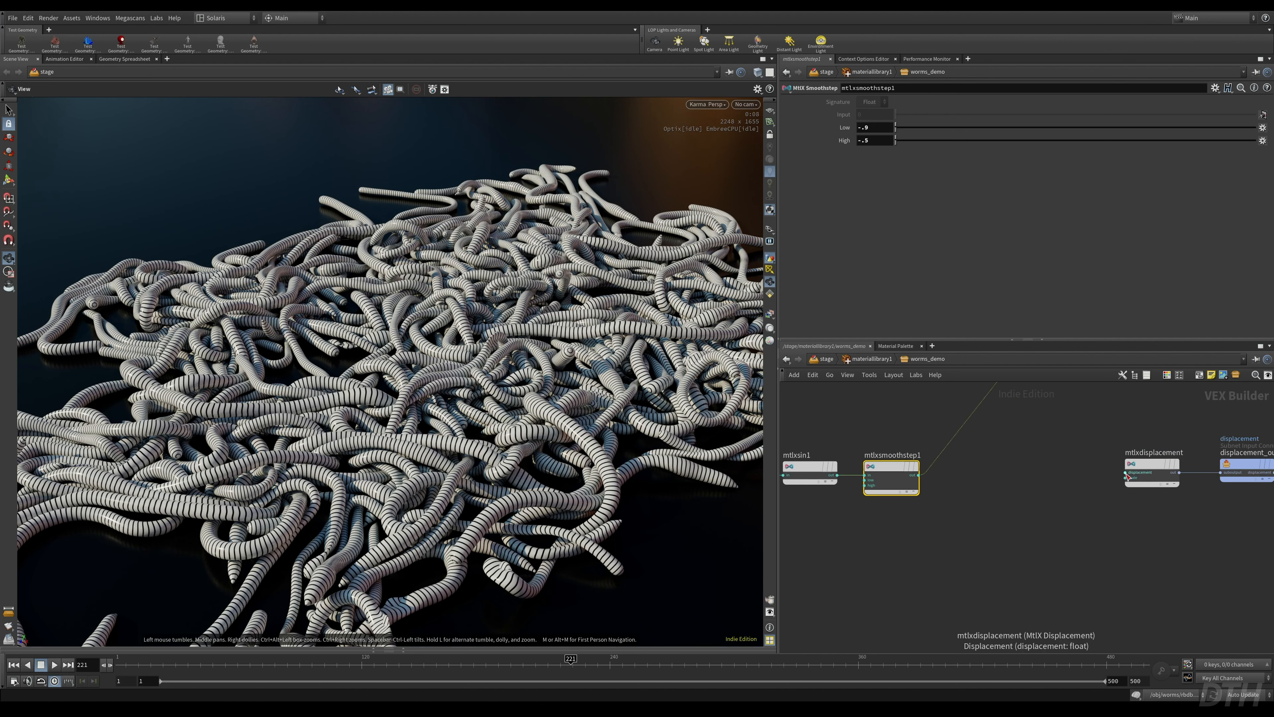
left_click_drag(1124, 472, 917, 474)
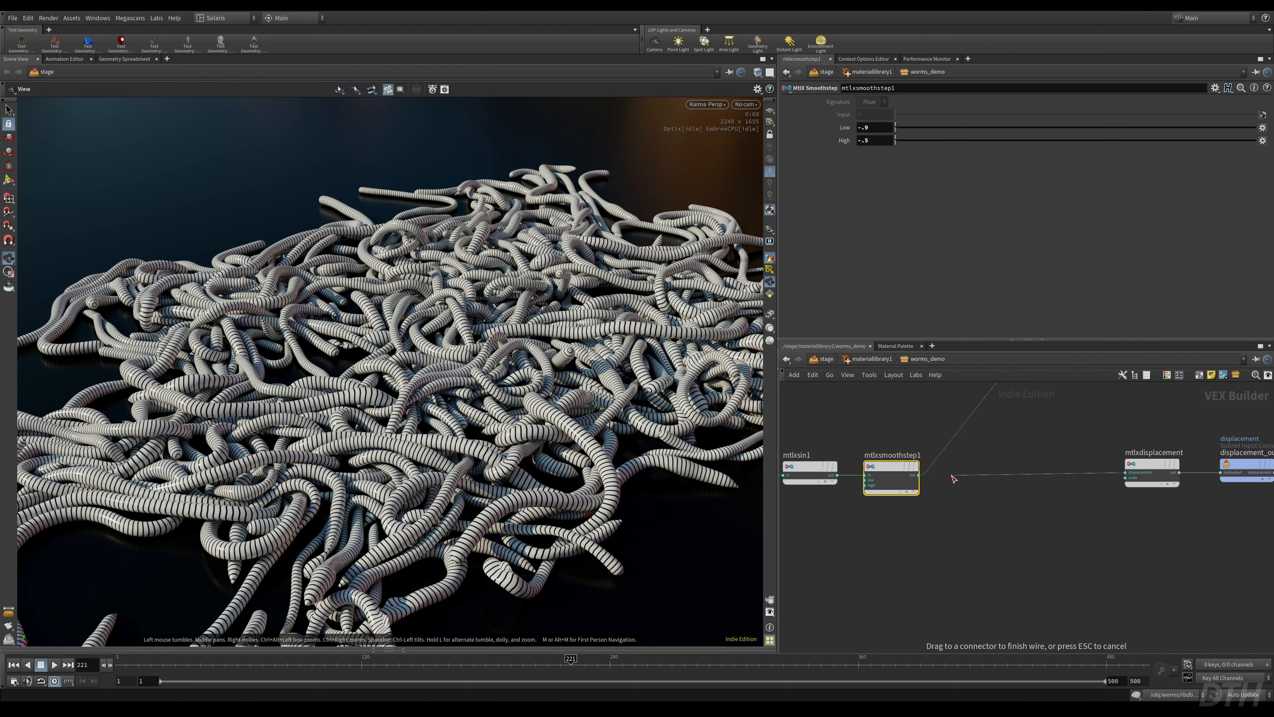
scroll(1118, 476, "up", 2)
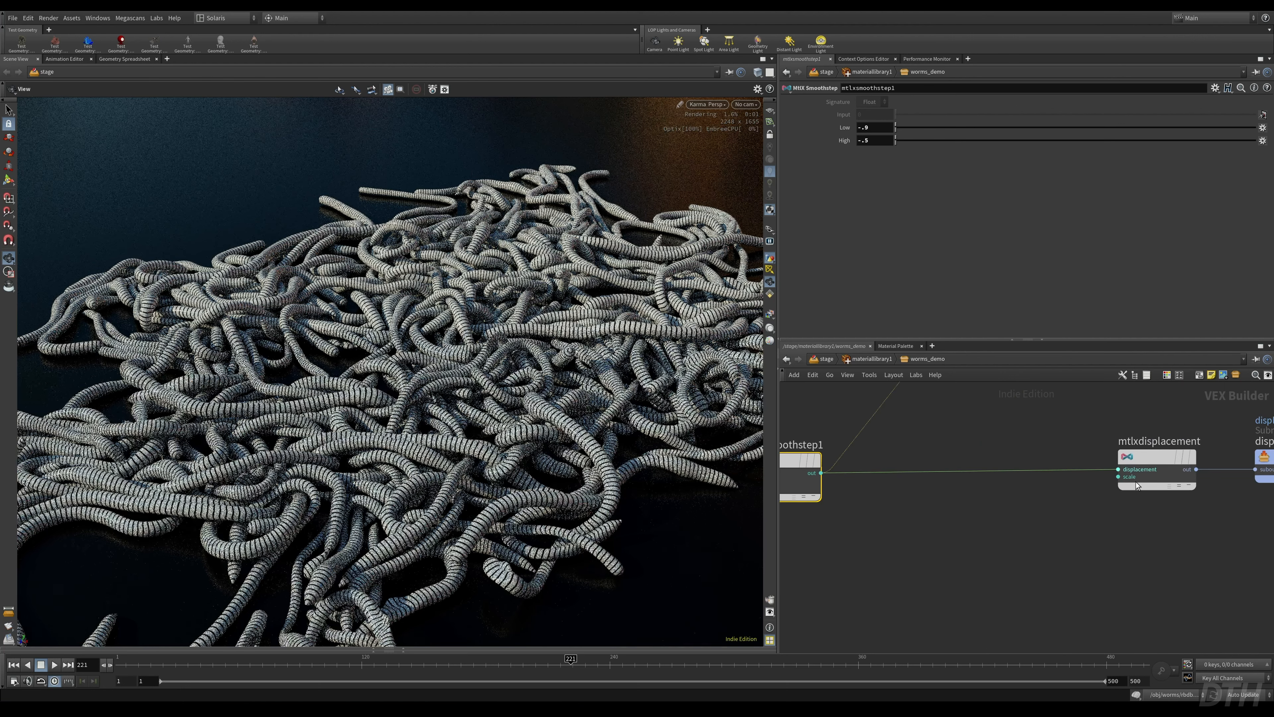
middle_click_drag(1136, 482, 1046, 484)
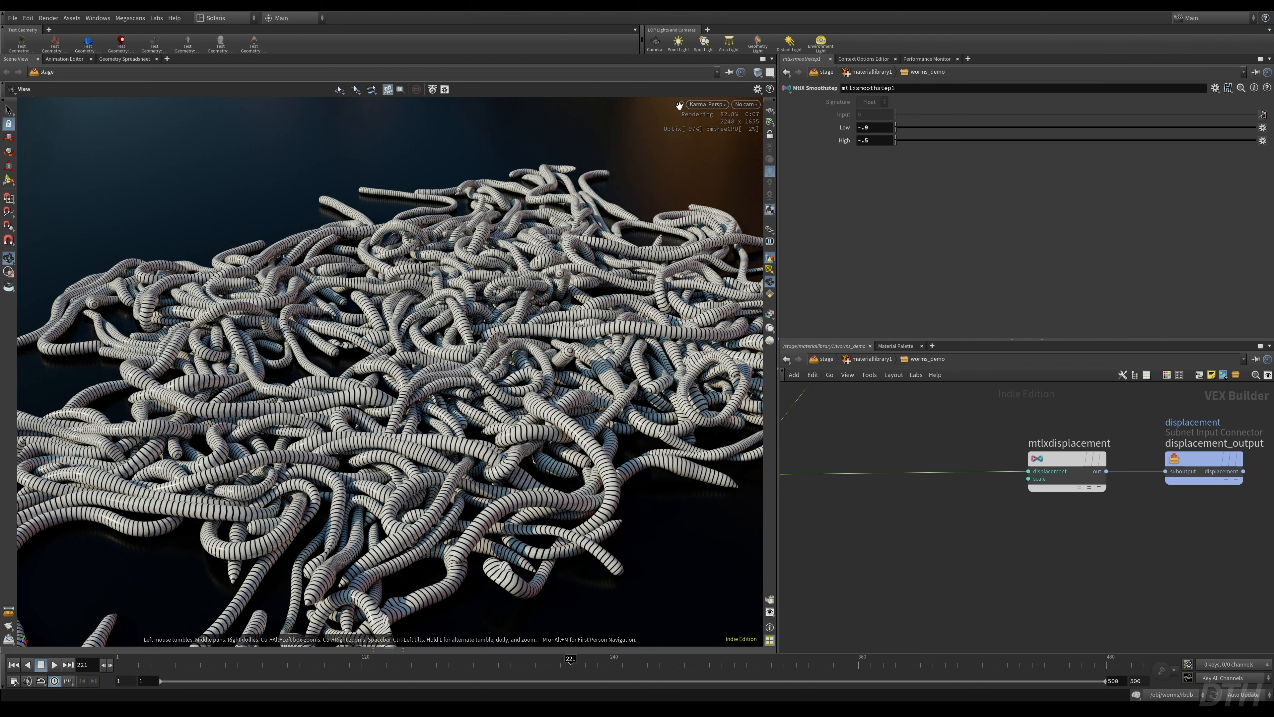
left_click(712, 105)
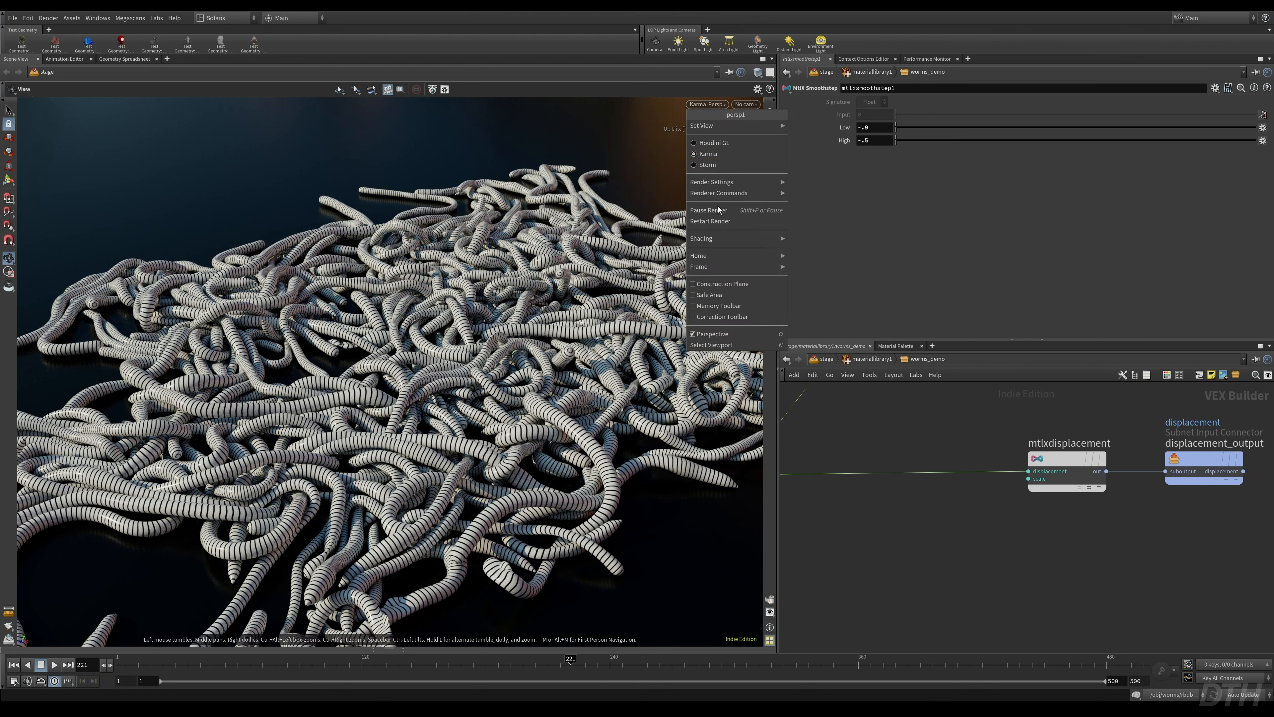
left_click(745, 222)
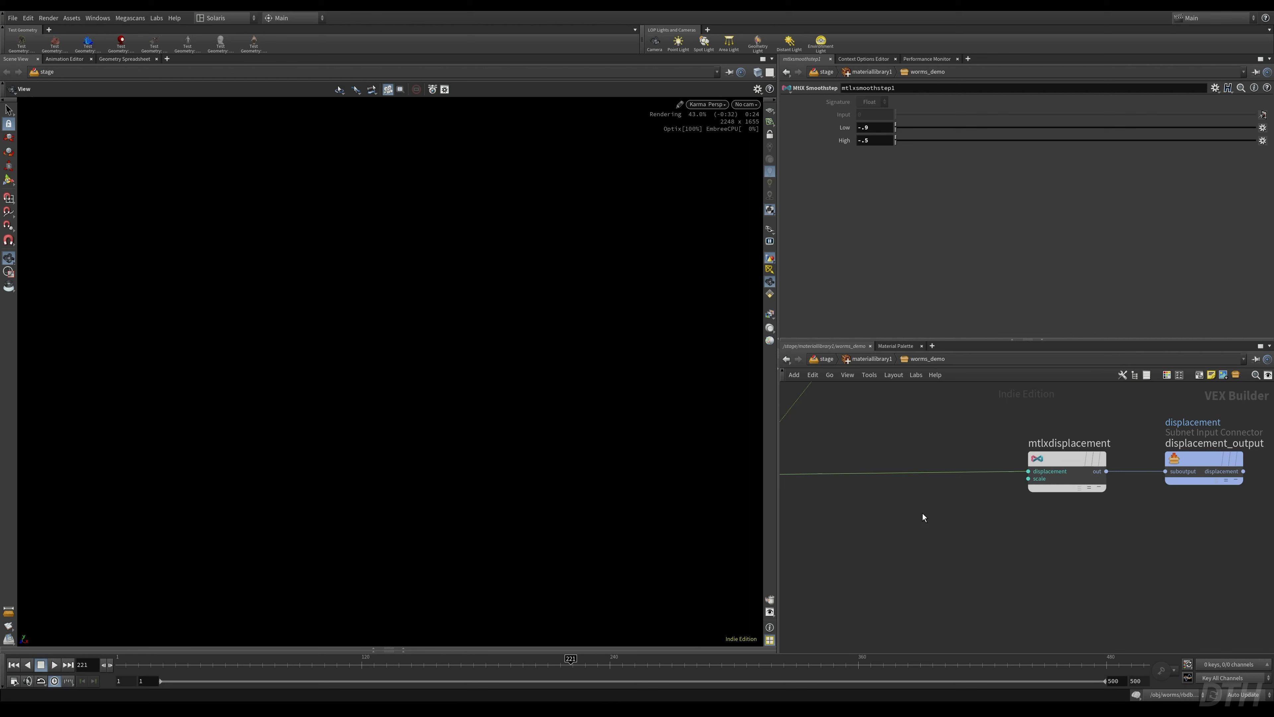
- Set the Scale of mtlxdisplacement to 0.01, switching the viewport to Houdini GL for the edit and back to Karma
scroll(1124, 462, "down", 3)
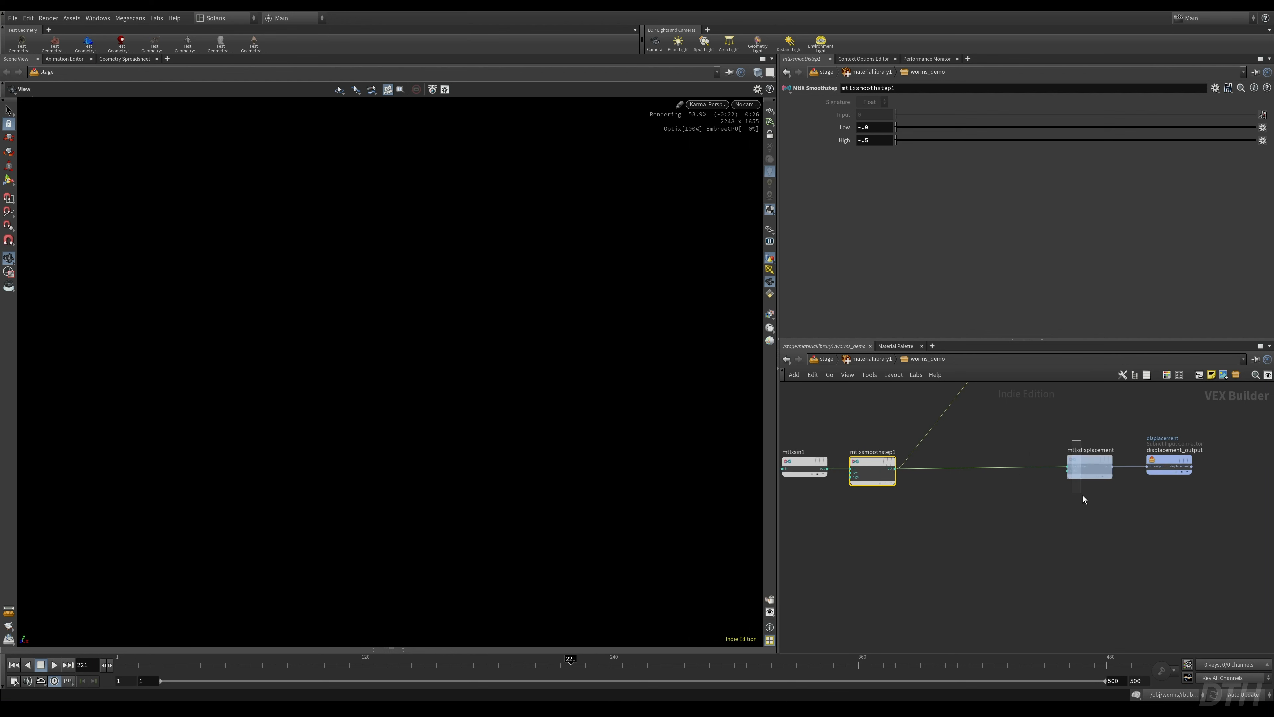
left_click_drag(1083, 495, 1083, 494)
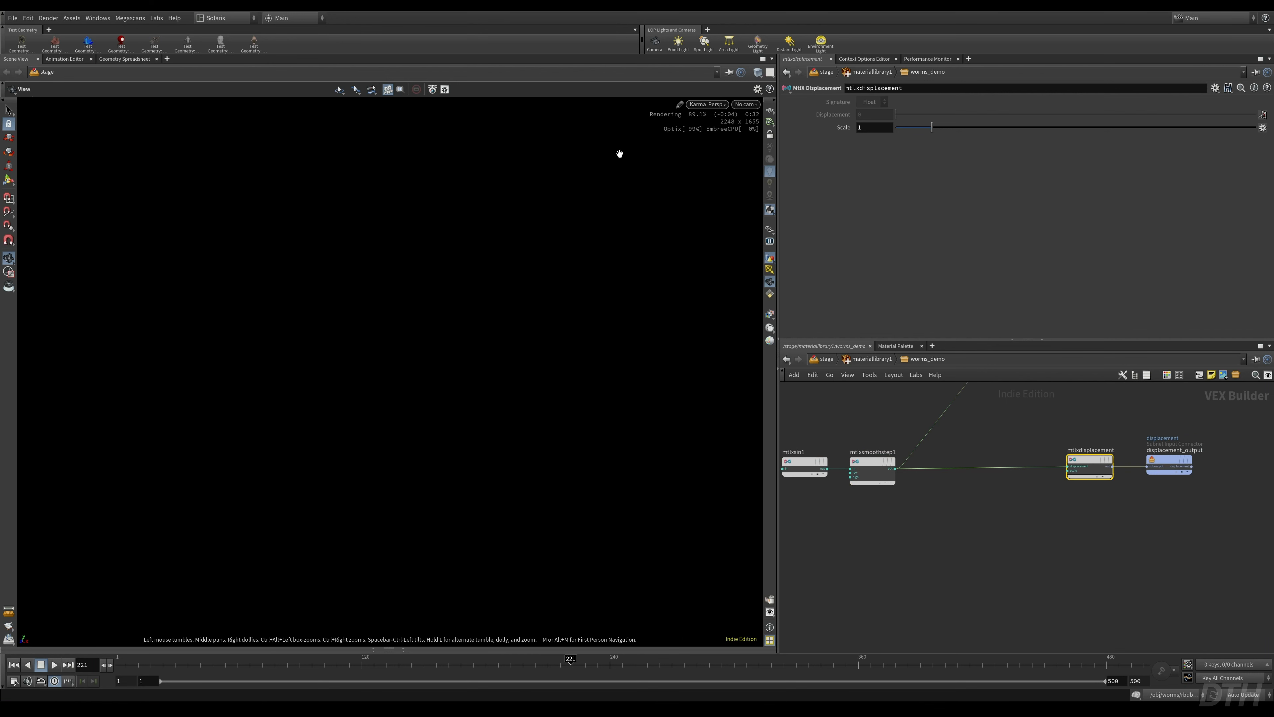
left_click(707, 104)
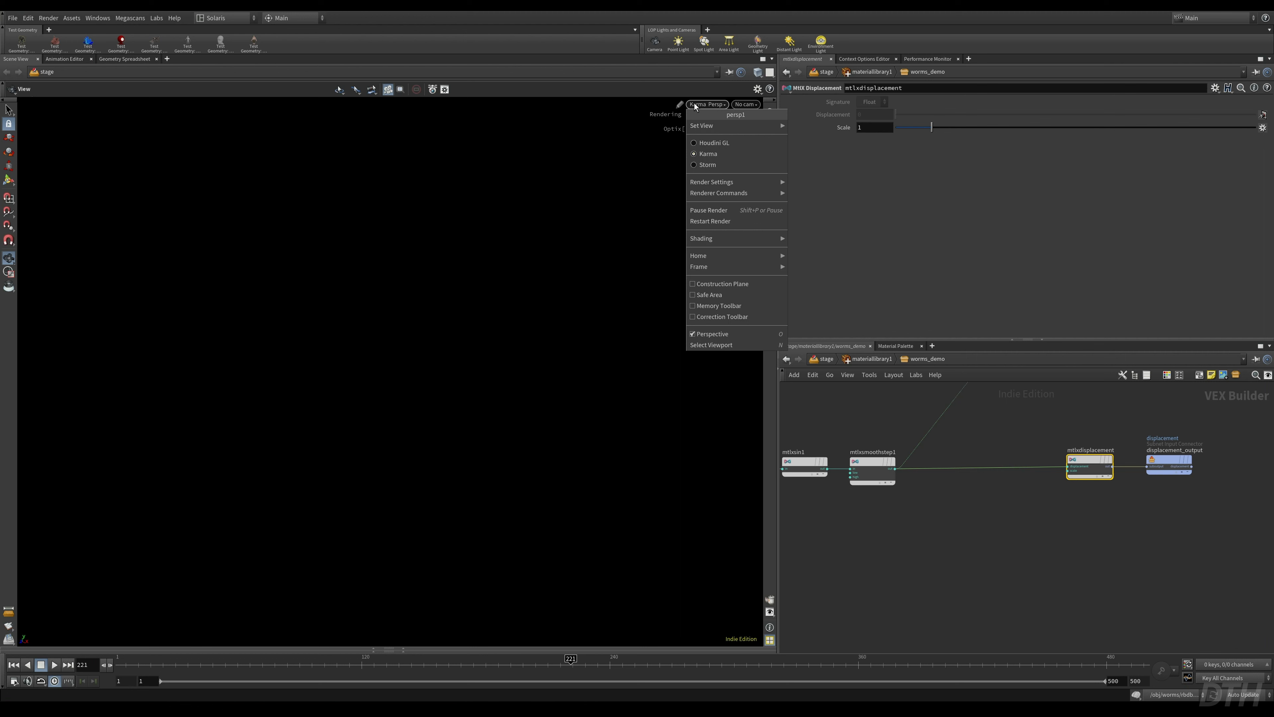
left_click(699, 143)
left_click(859, 127)
type(".01")
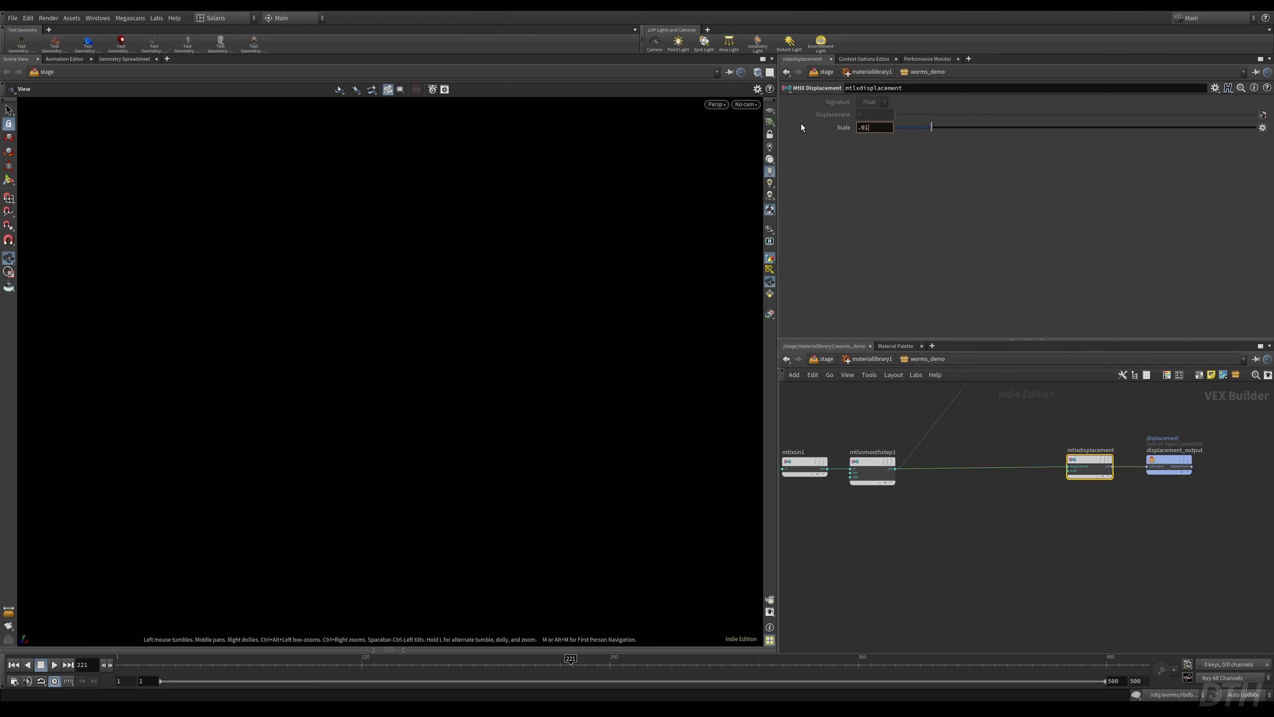
key("Return")
left_click(716, 104)
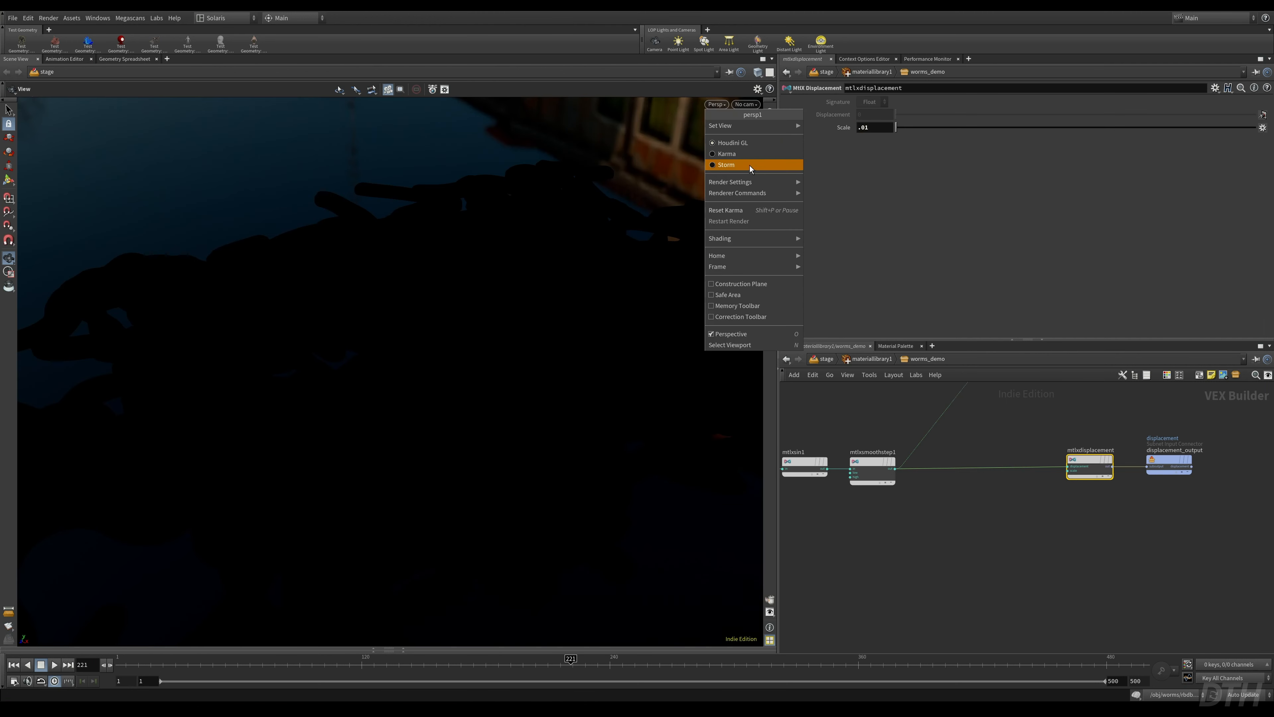
left_click(757, 155)
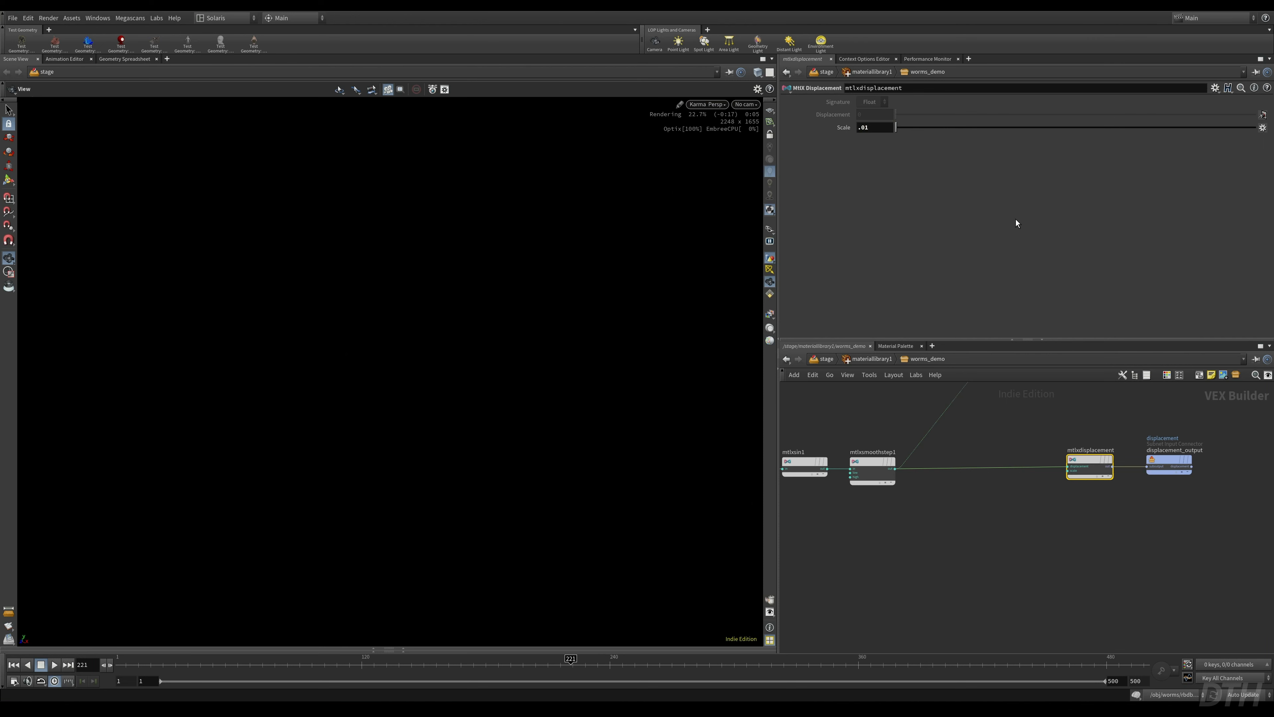
- Set the Scale of mtlxdisplacement to 0.001
scroll(1173, 546, "down", 2)
middle_click_drag(1090, 558, 964, 626)
scroll(1174, 467, "down", 1)
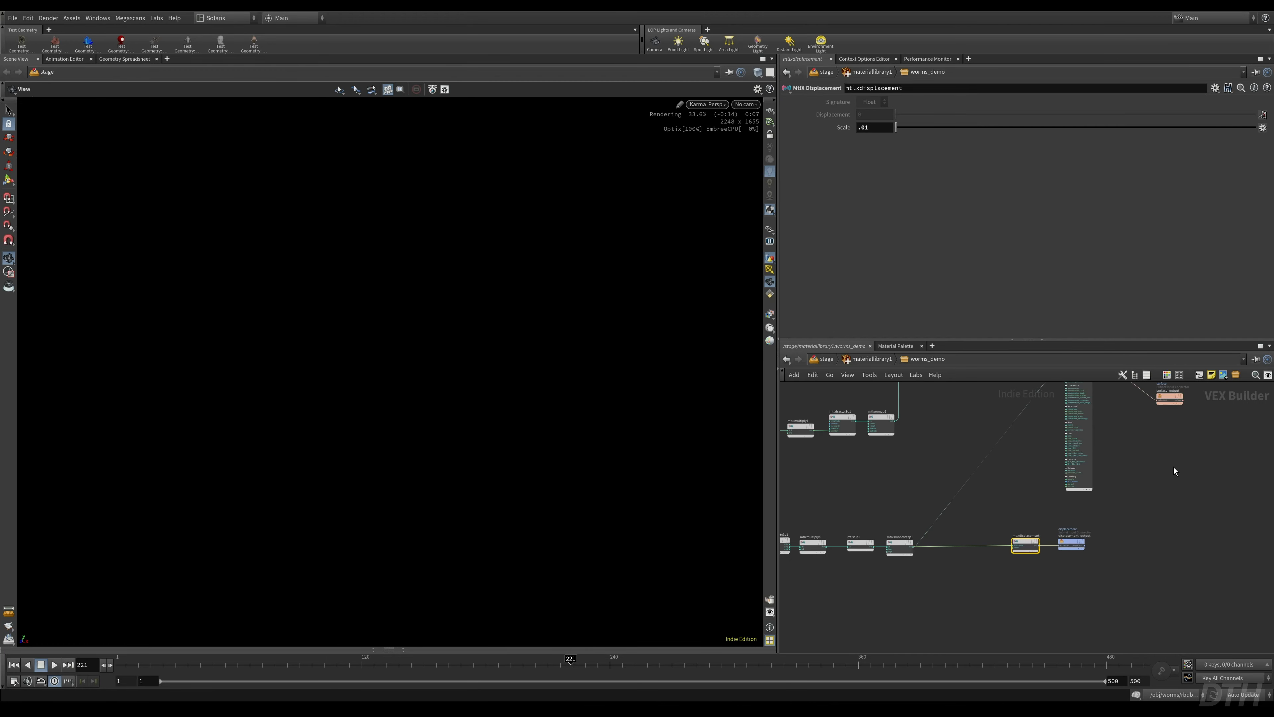
scroll(1174, 467, "down", 1)
middle_click_drag(1174, 467, 1138, 521)
left_click(481, 394)
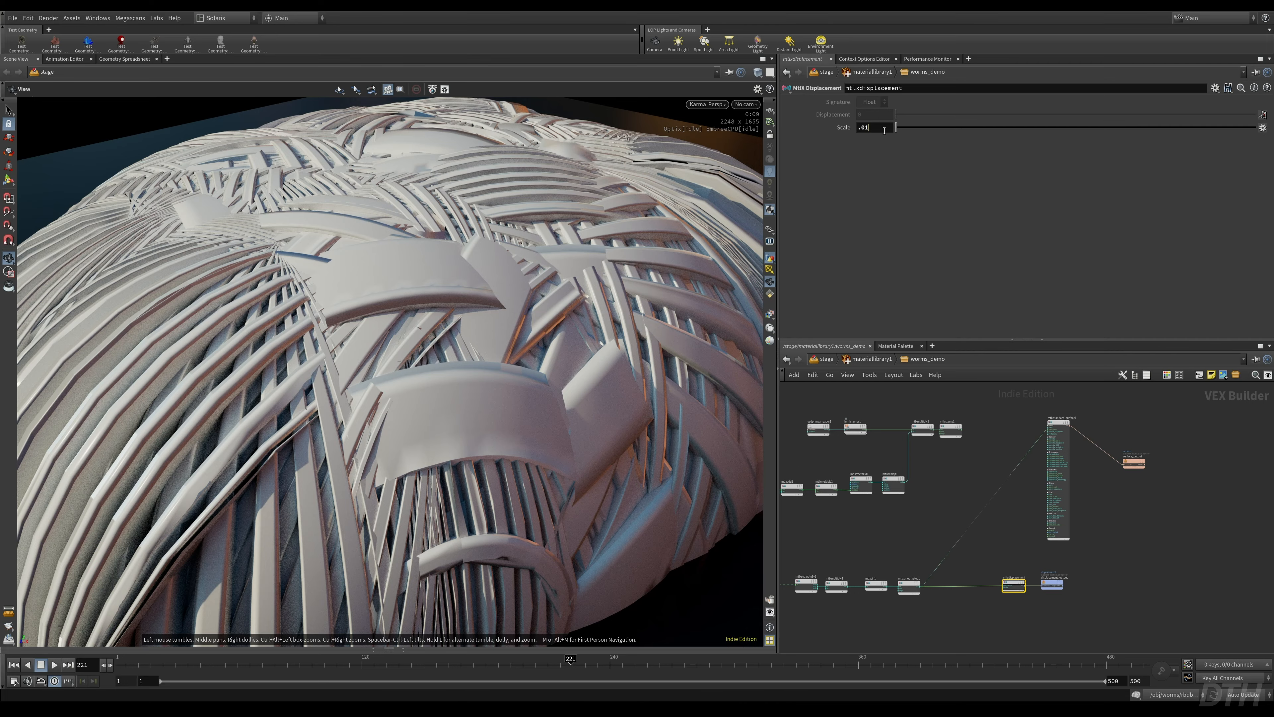
type("1")
key("Return")
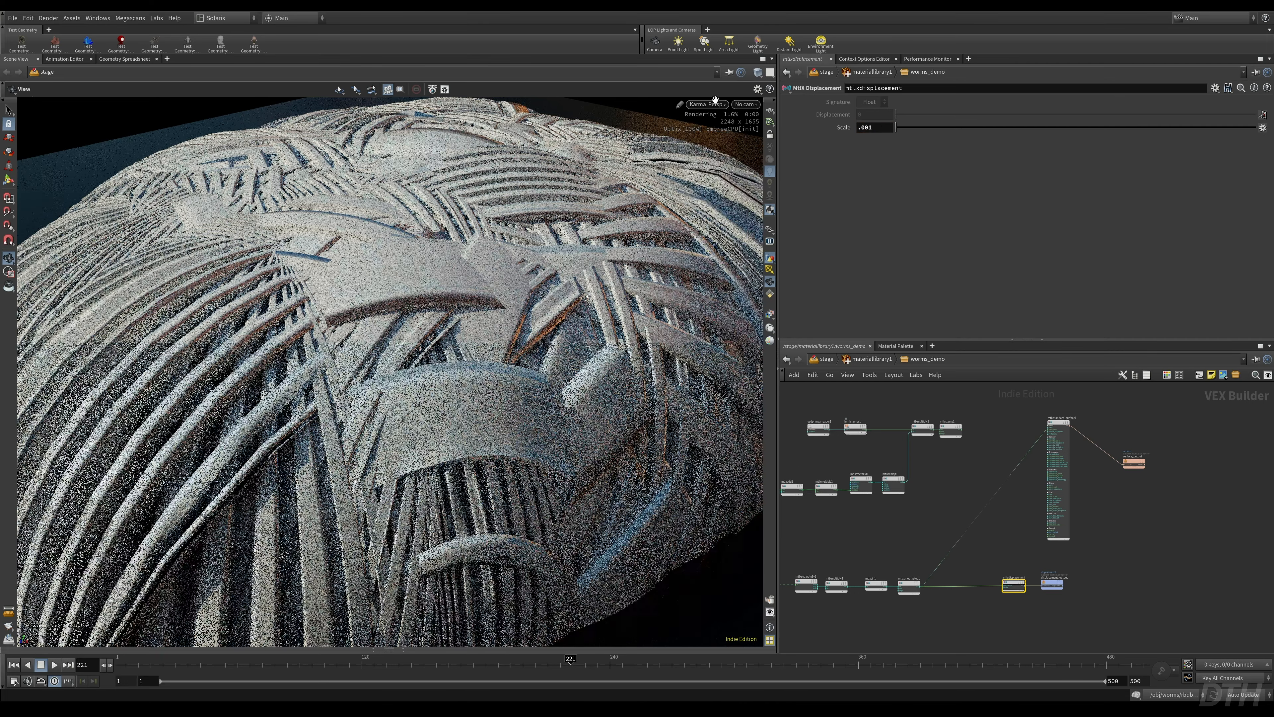
- Restart the Karma render and examine the displaced worm rings up close
left_click(713, 103)
left_click(737, 221)
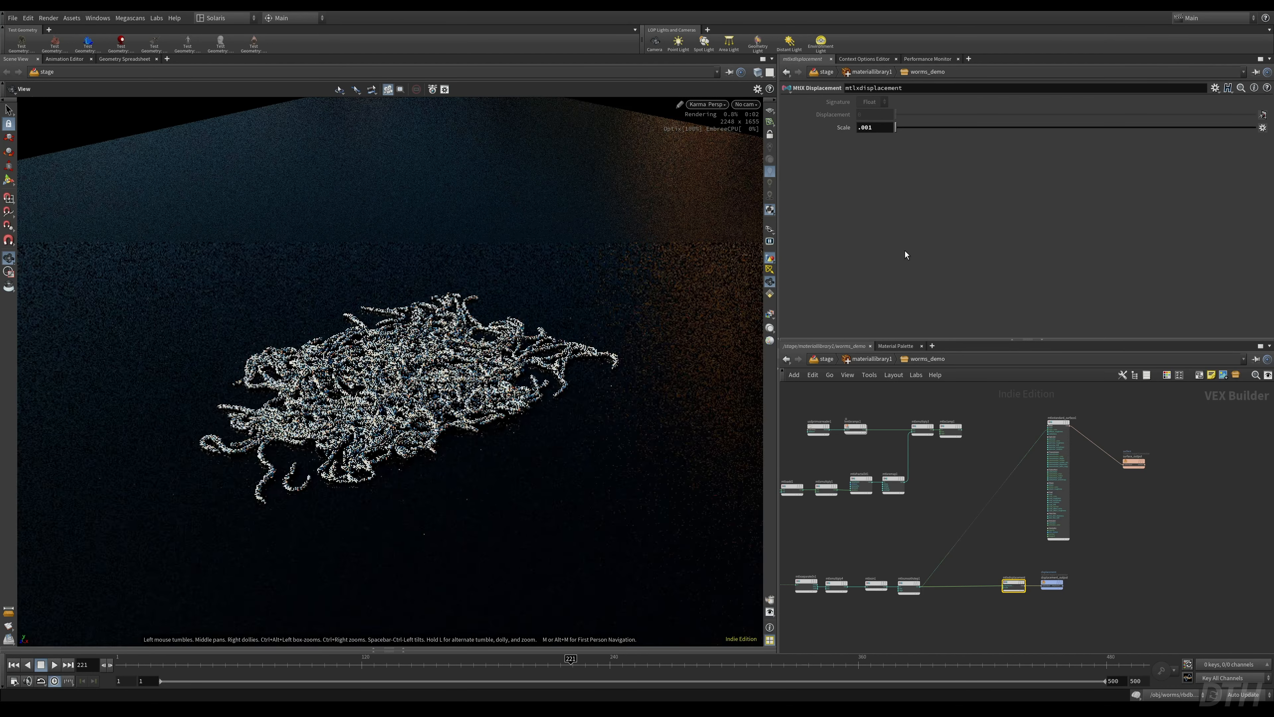
middle_click_drag(356, 404, 386, 387)
right_click_drag(387, 388, 707, 368)
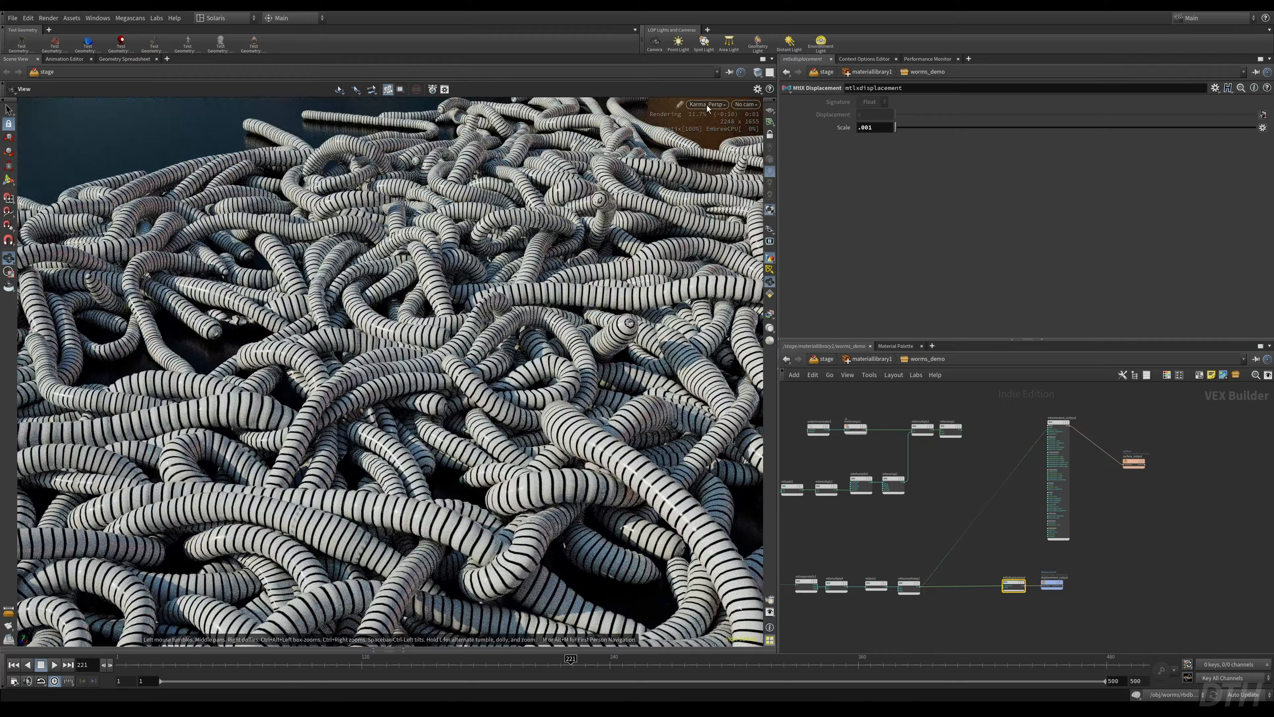
left_click(707, 105)
left_click(732, 221)
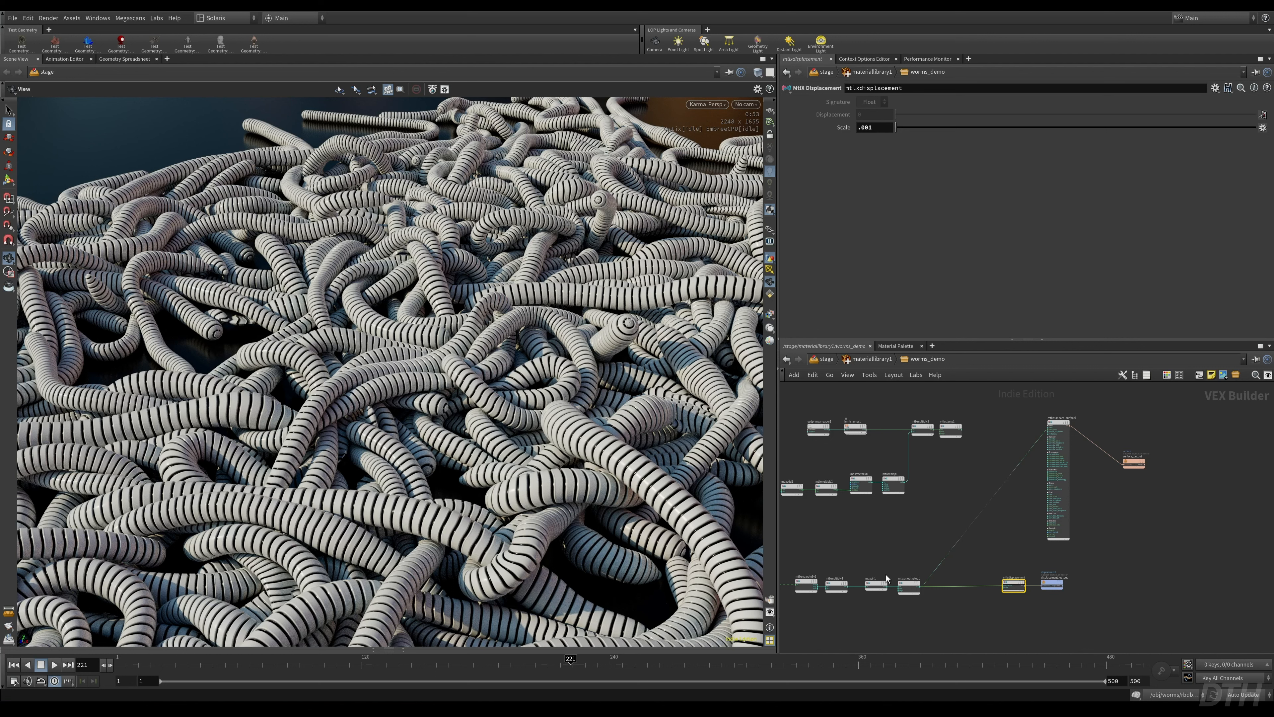
- Set the High value of mtlxsmoothstep1 to 0 and restart the Karma render
middle_click_drag(883, 607, 947, 594)
scroll(893, 600, "up", 4)
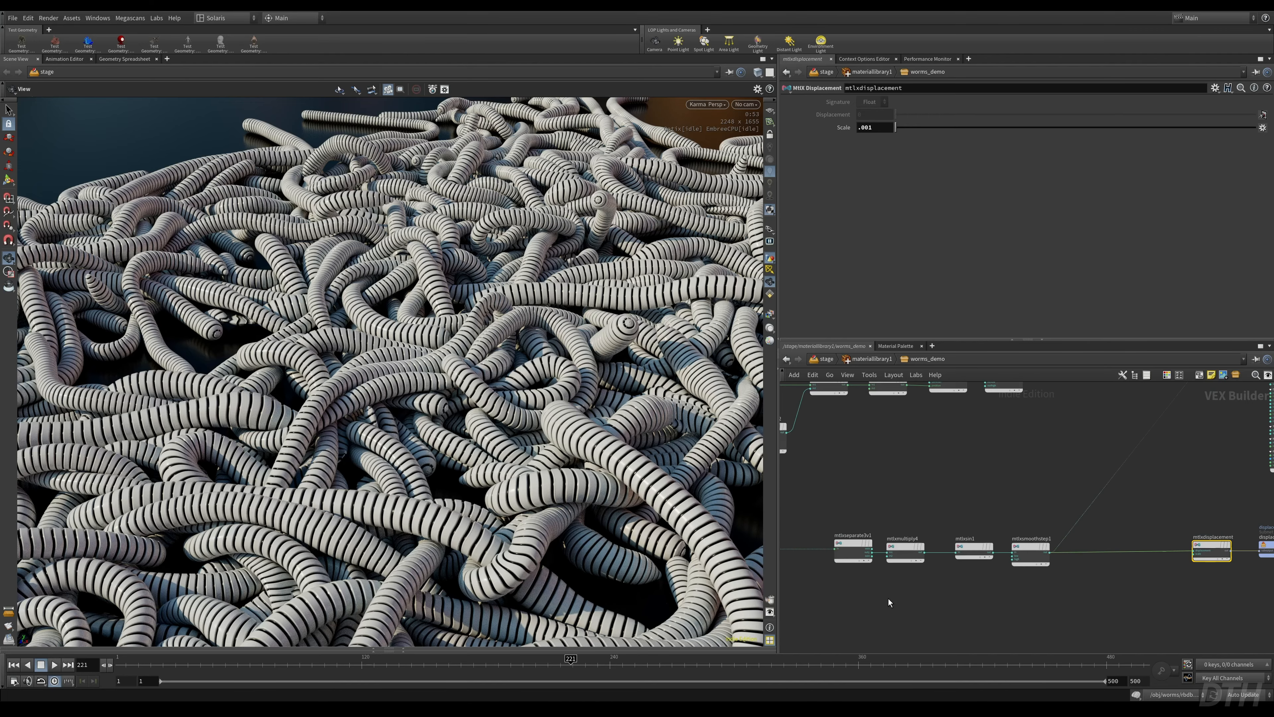
right_click_drag(338, 324, 207, 348)
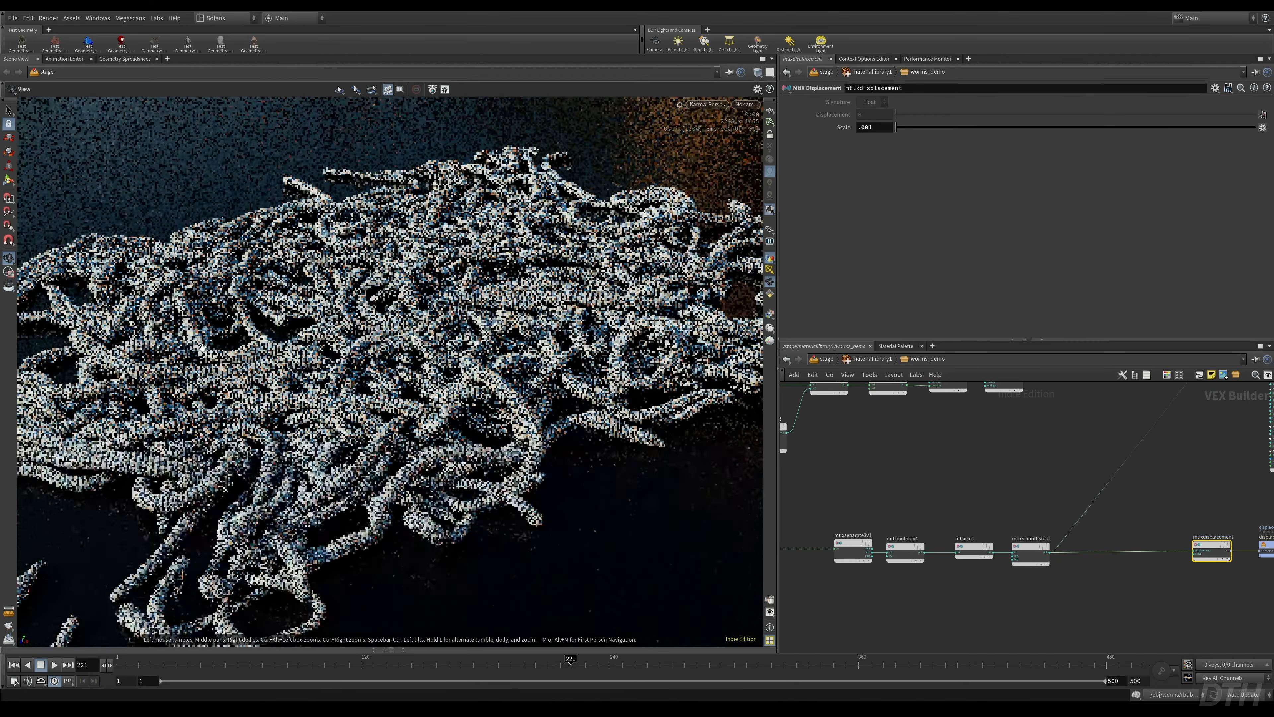
scroll(925, 582, "up", 2)
left_click_drag(842, 567, 839, 554)
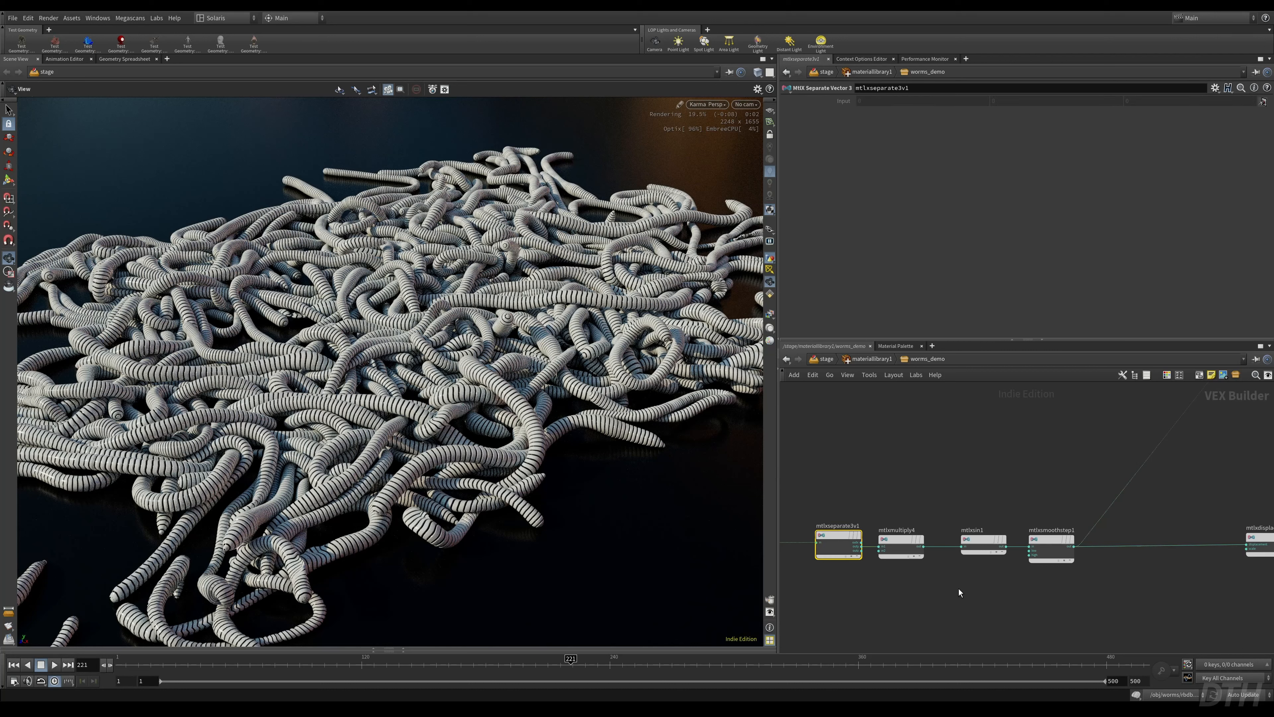
left_click_drag(1036, 588, 1044, 556)
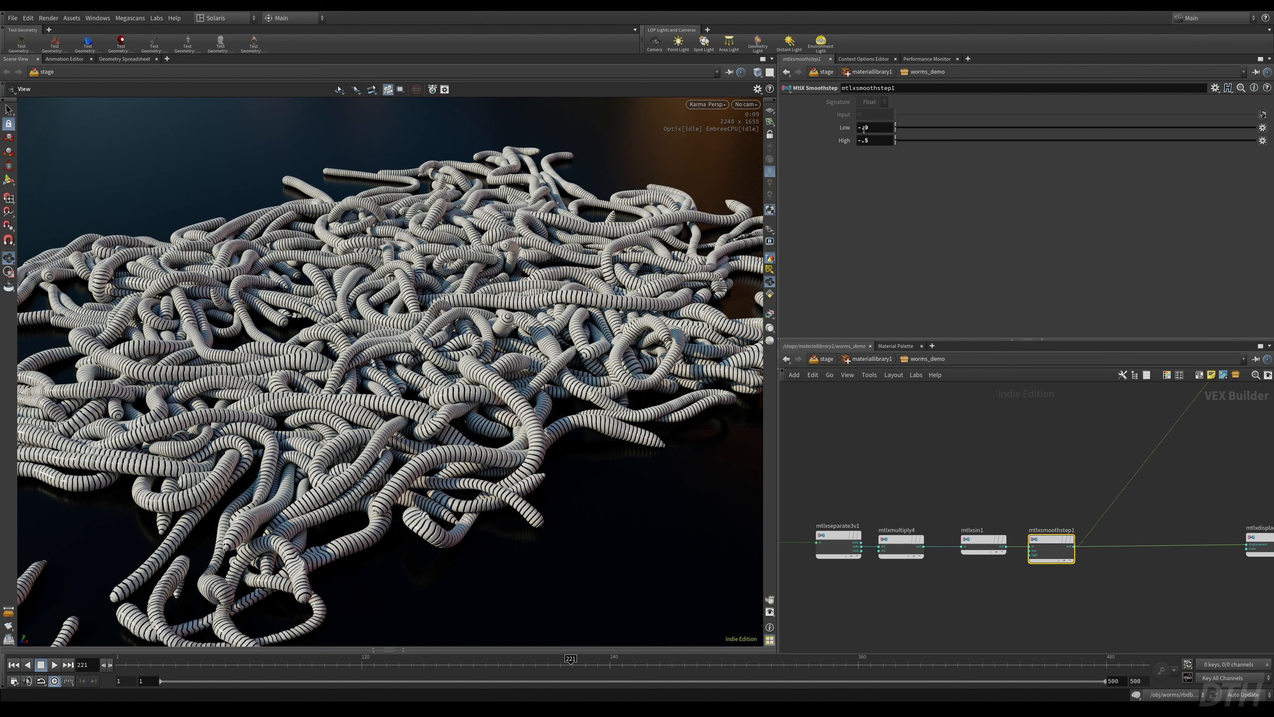
double_click(883, 141)
type("0")
key("Return")
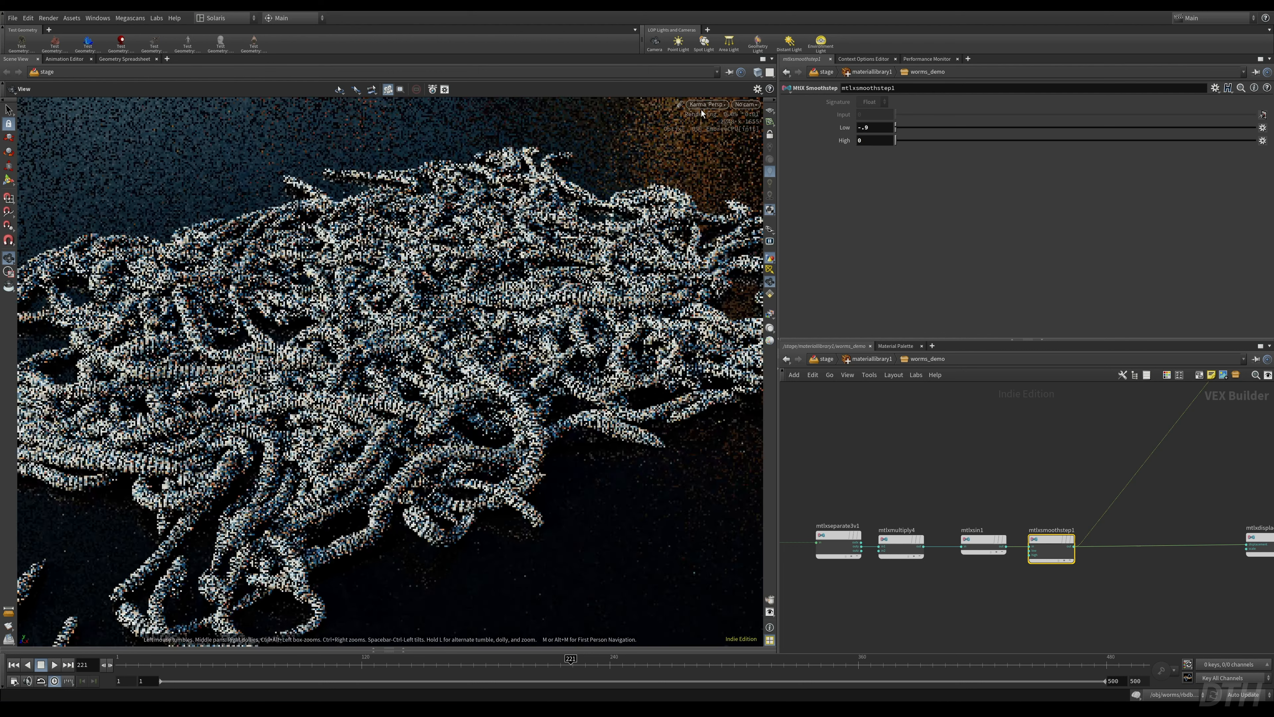
left_click(715, 105)
mouse_move(761, 195)
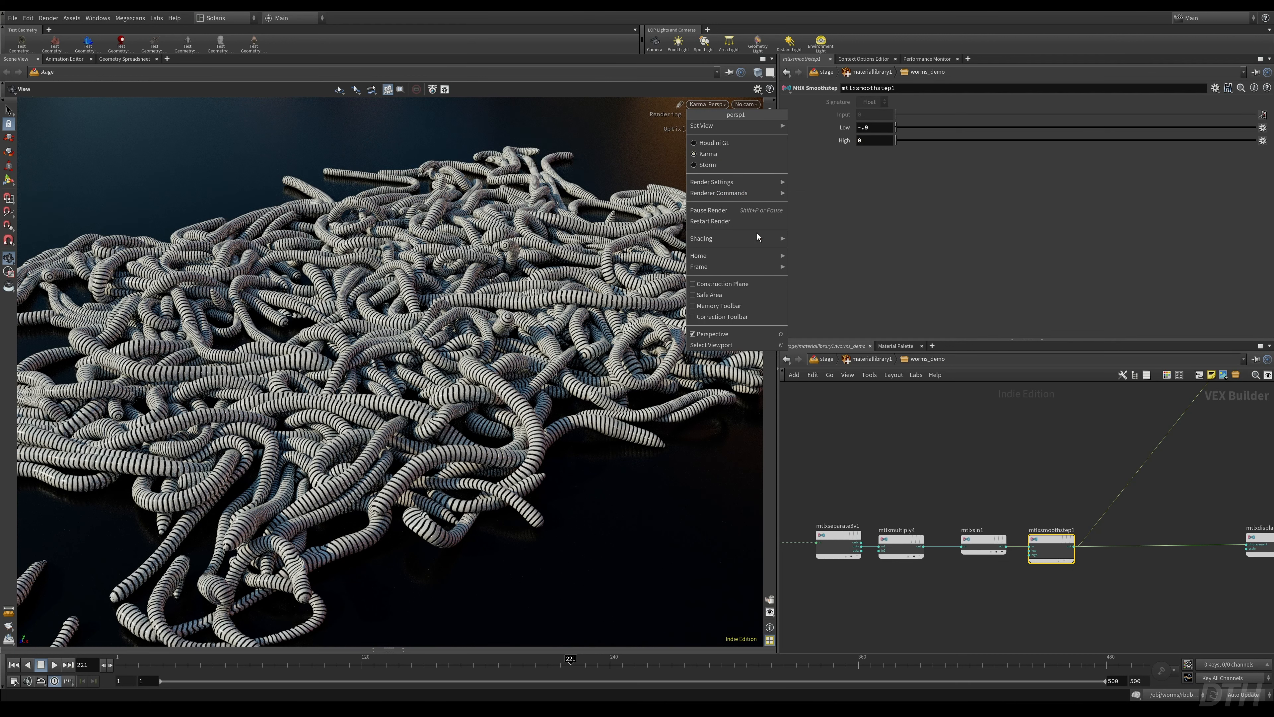
left_click(733, 222)
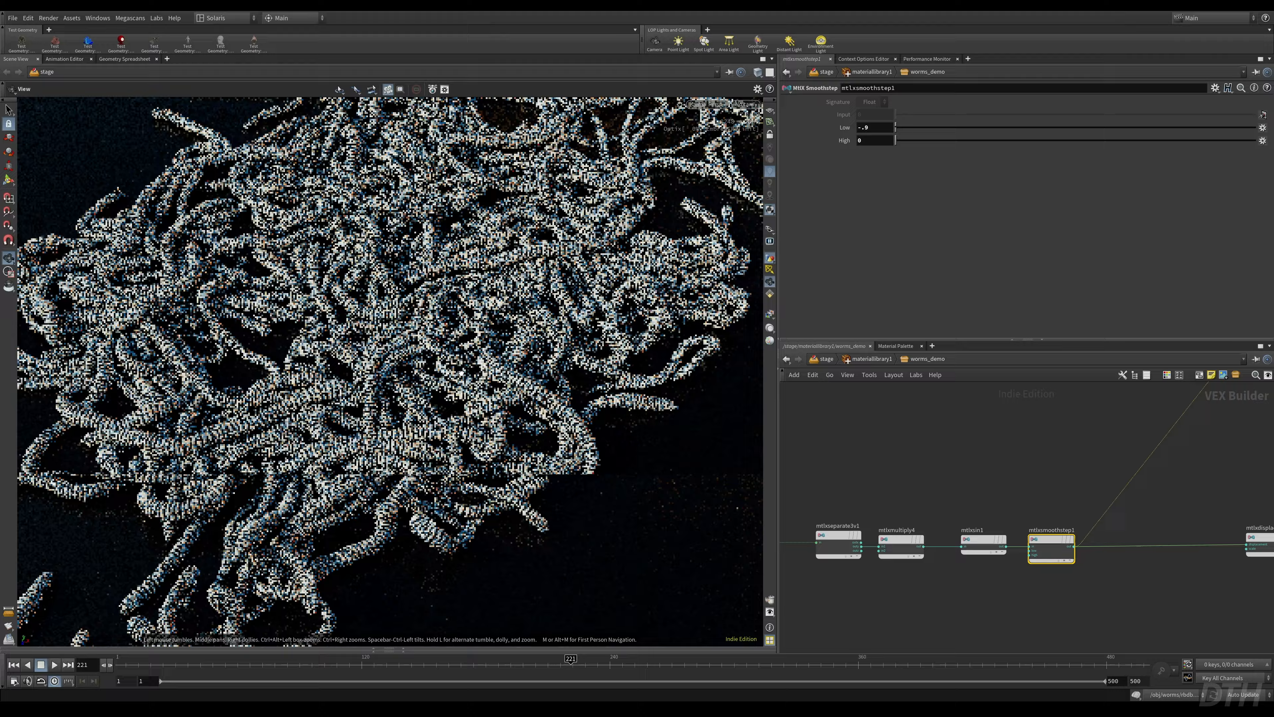
- Examine the worm rings from several angles and review the mtlxdisplacement and mtlxsmoothstep1 settings
left_click_drag(389, 336, 466, 369)
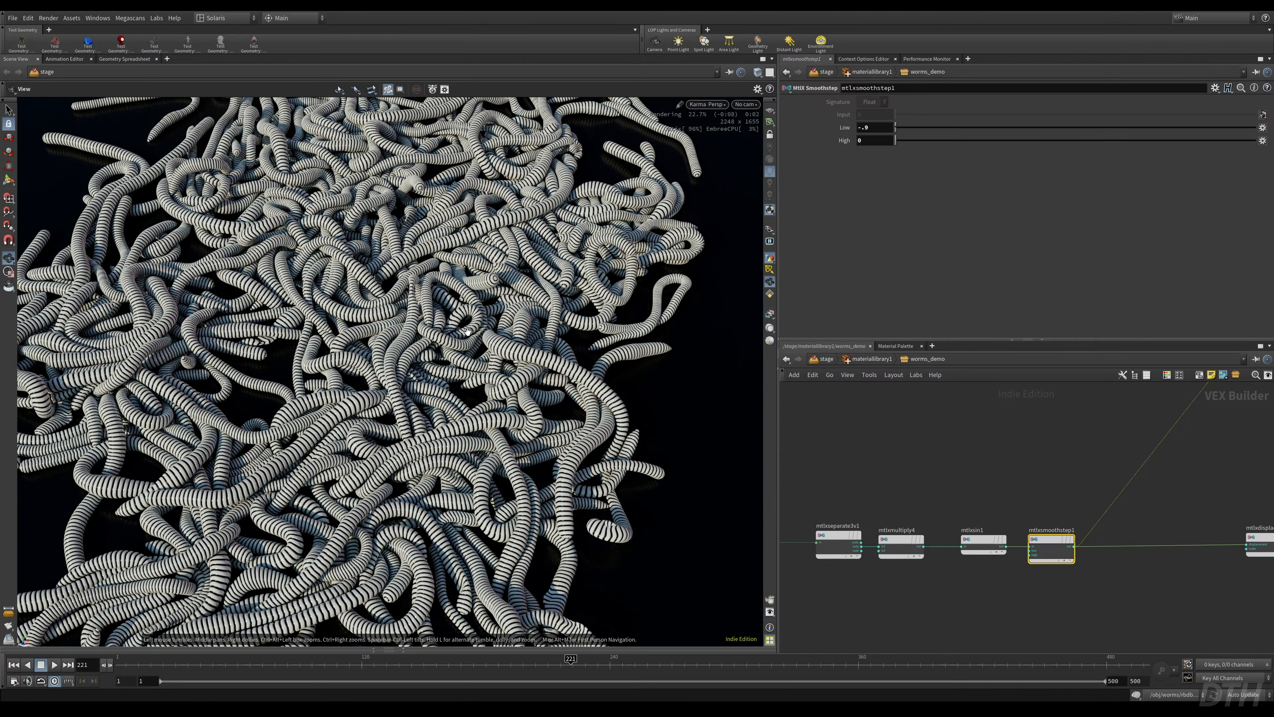
left_click_drag(602, 341, 500, 357)
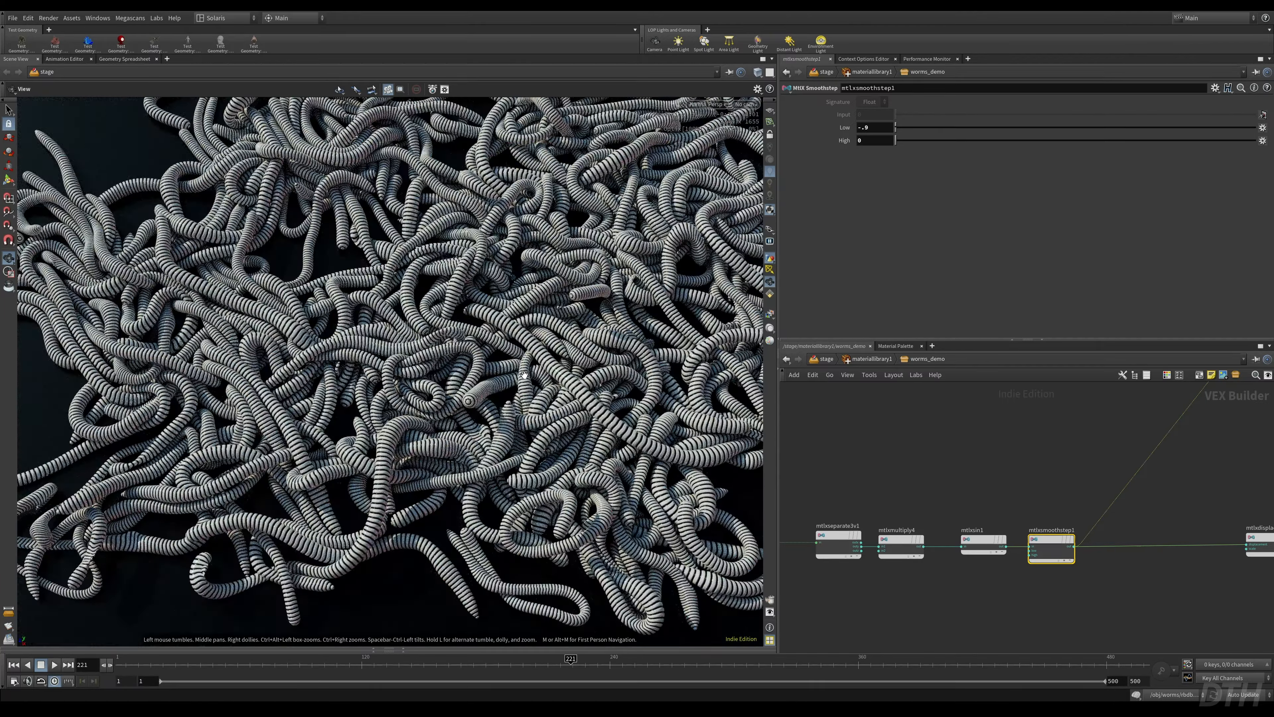
left_click_drag(539, 366, 524, 341)
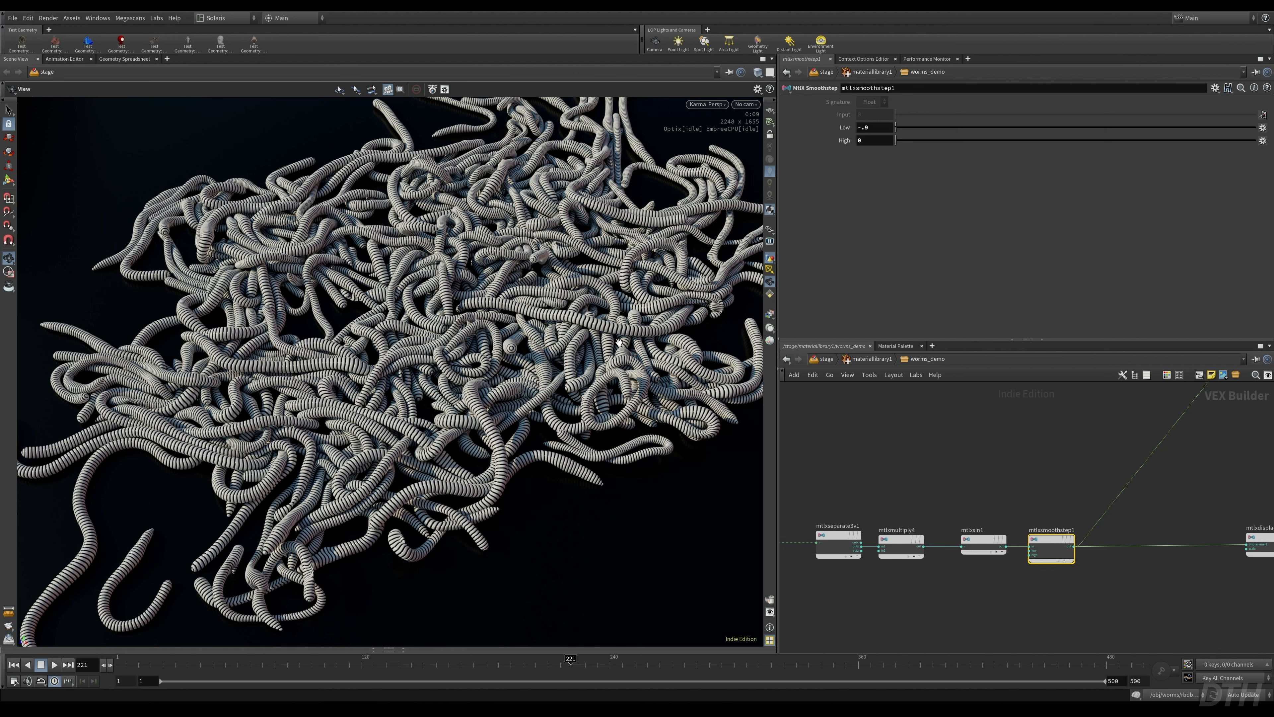
scroll(1013, 589, "up", 1)
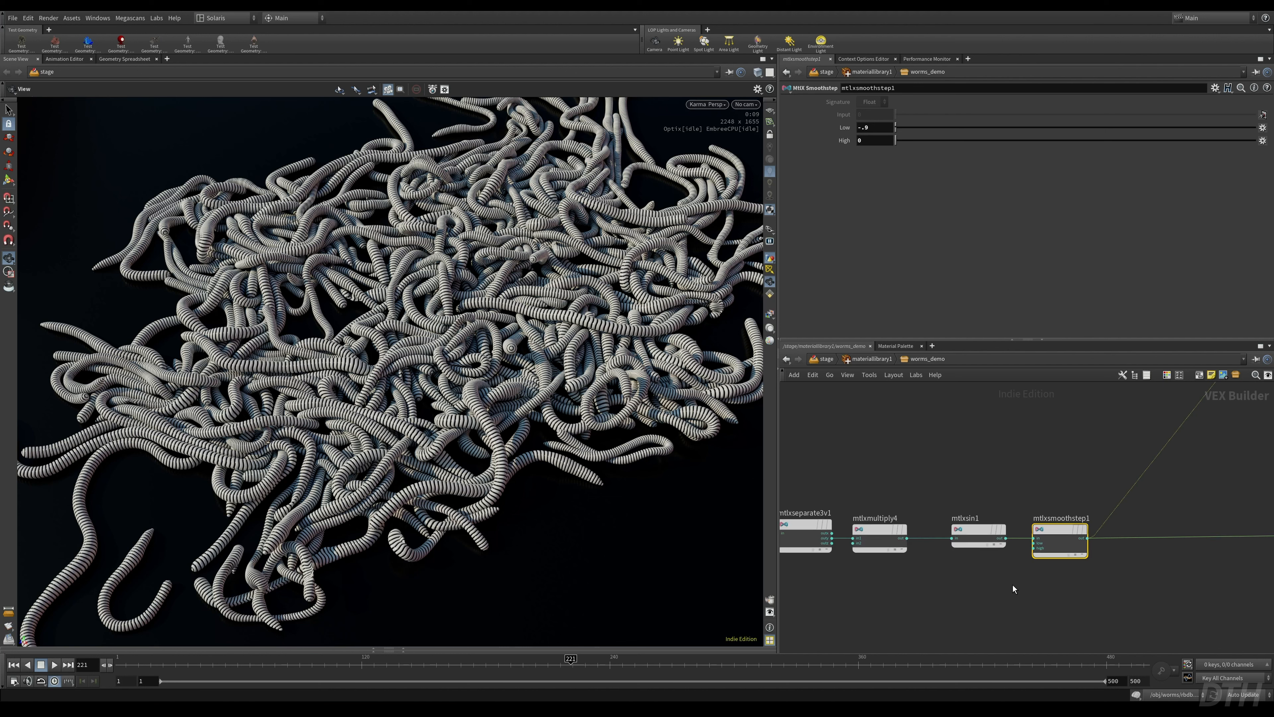
middle_click_drag(1037, 610, 934, 620)
left_click(1084, 508)
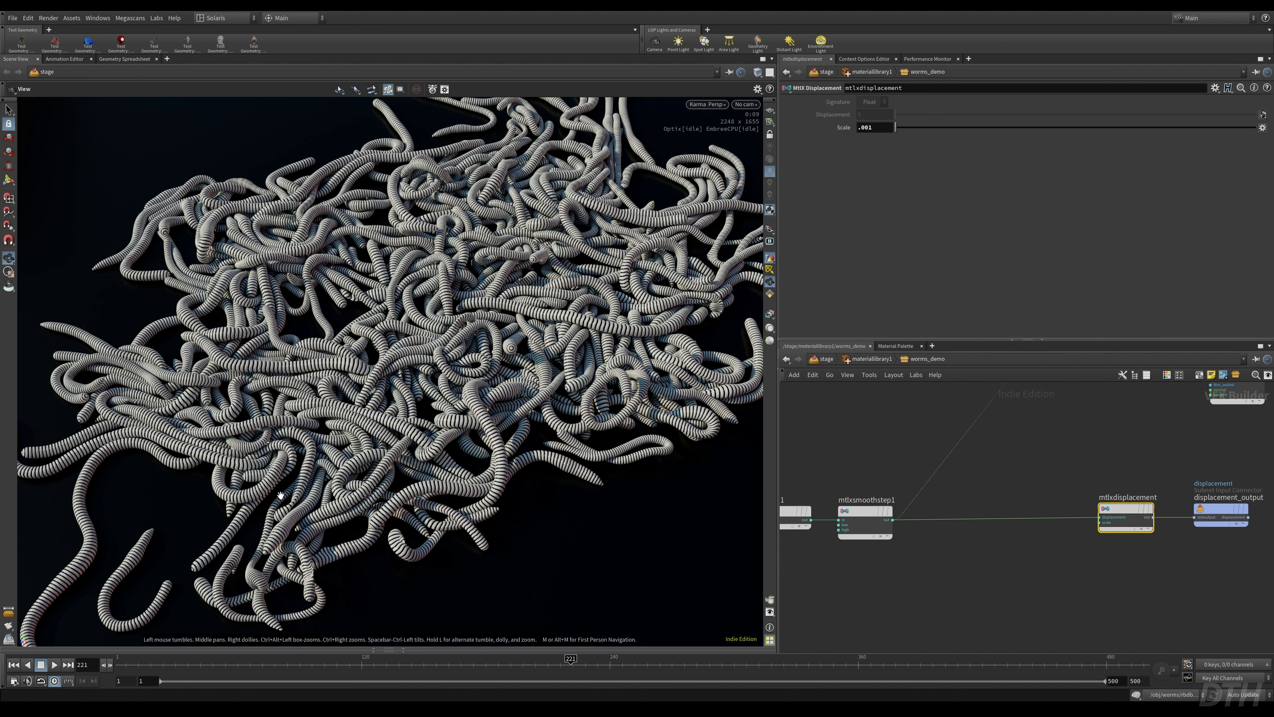
left_click(888, 502)
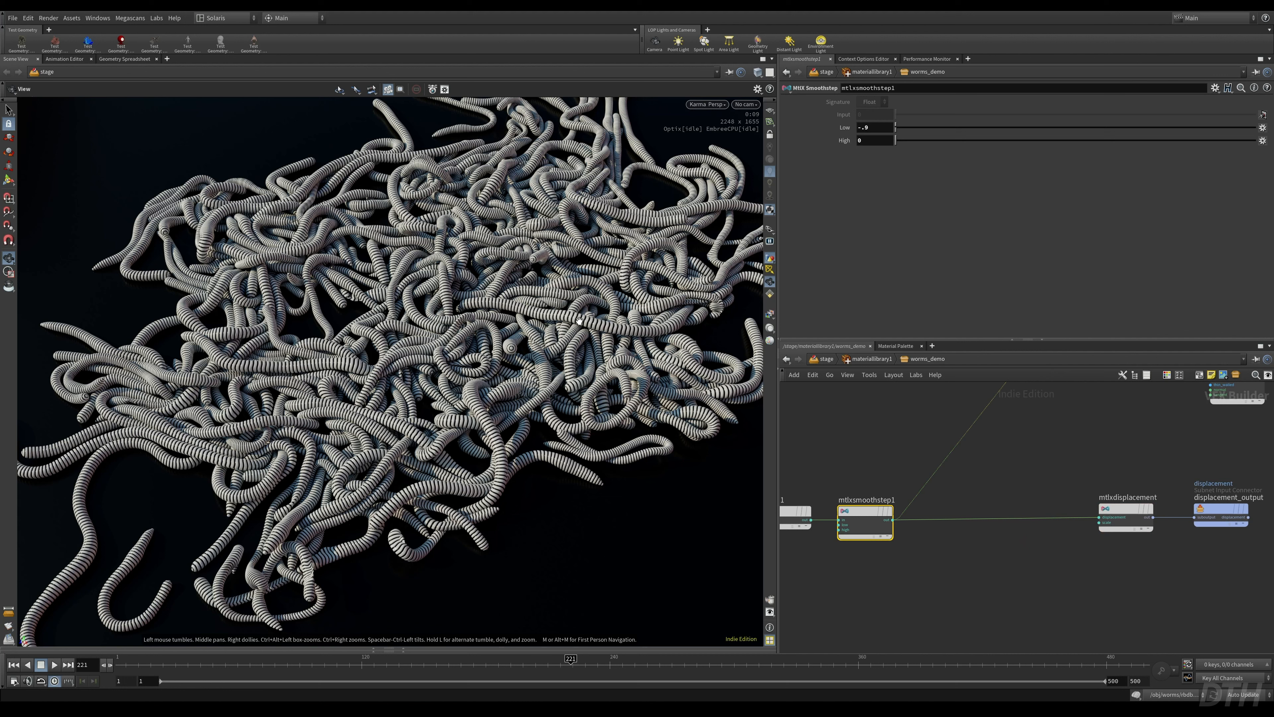
- Add an MtlX Remap node and insert it on the wire between mtlxsmoothstep1 and mtlxdisplacement
left_click(951, 487)
left_click(866, 522)
key("Tab")
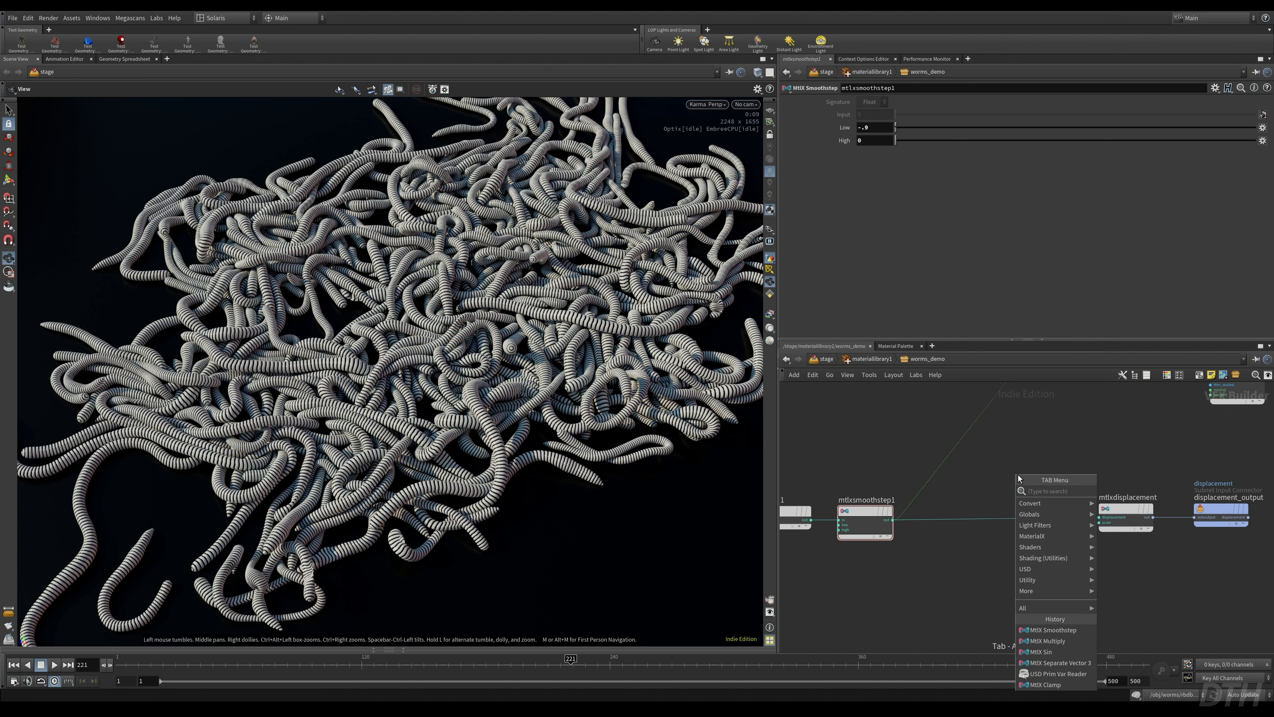
type("remap")
key("Return")
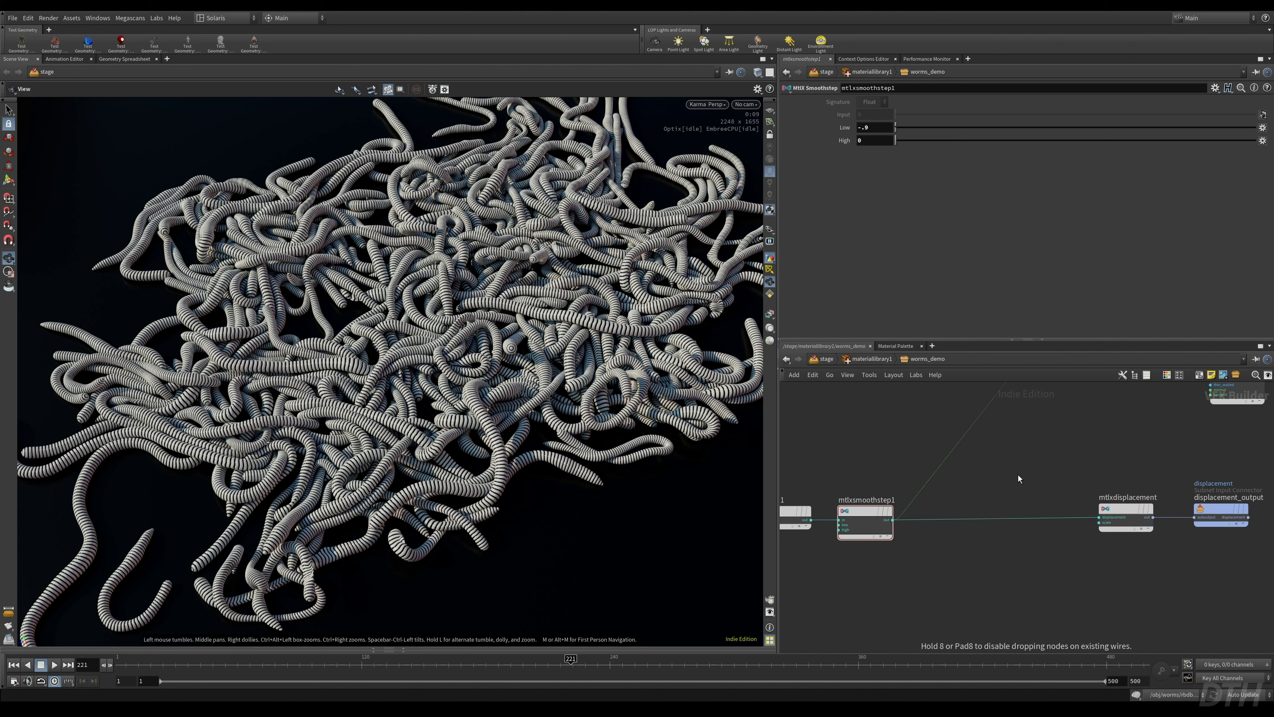
left_click(1018, 475)
left_click_drag(1002, 476, 997, 513)
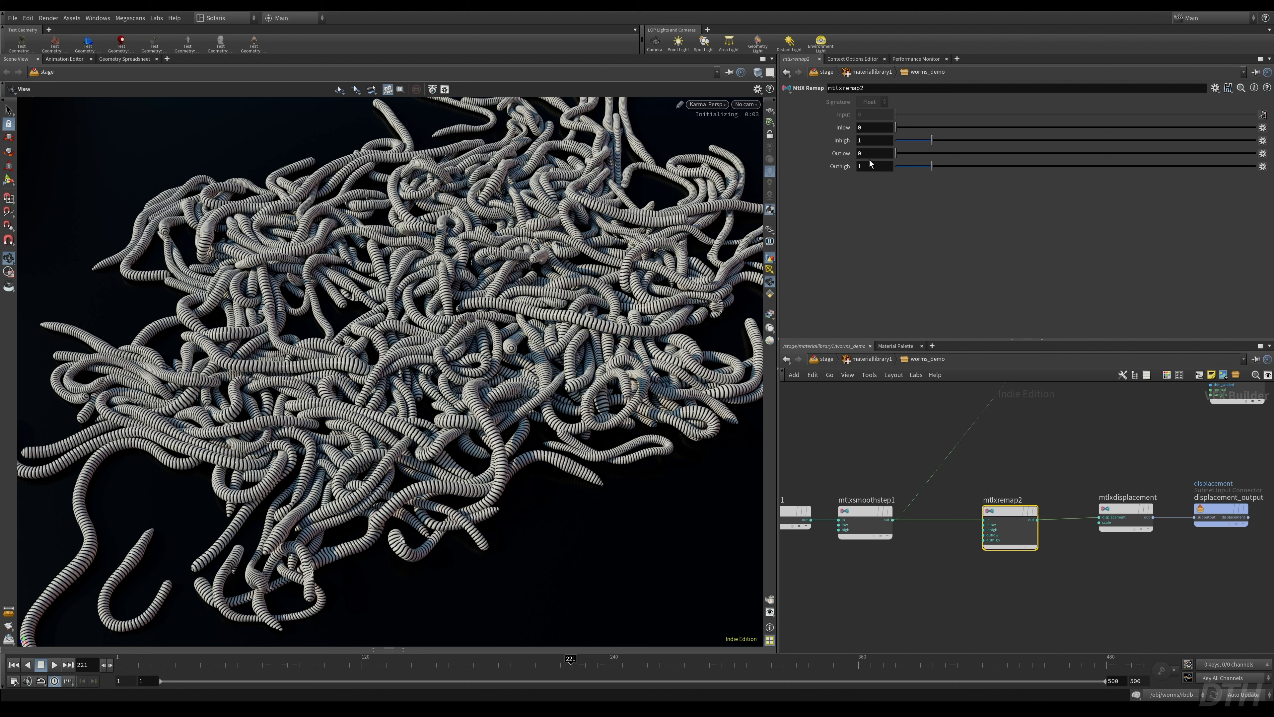
- Set mtlxremap2's Outlow to -0.5 and Outhigh to 0.5, and restart the Karma render
left_click_drag(865, 154, 806, 148)
type("-.5")
key("Tab")
type(".5")
key("Return")
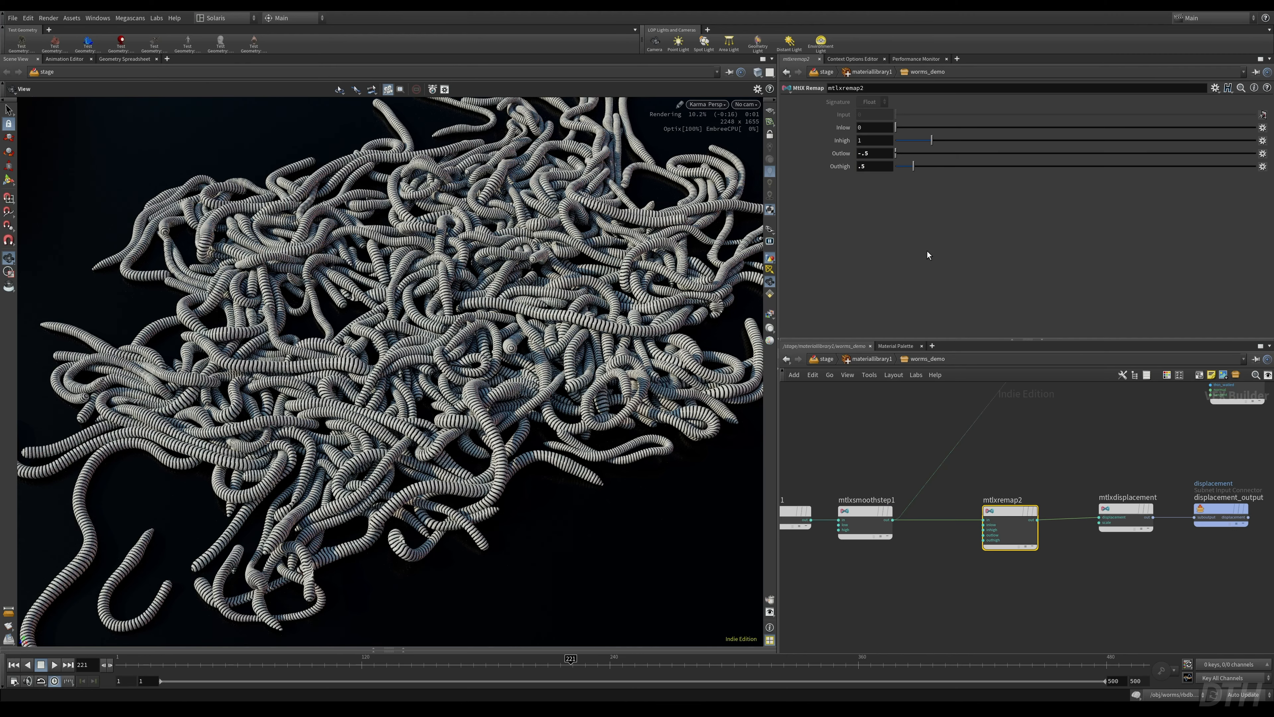
left_click(707, 105)
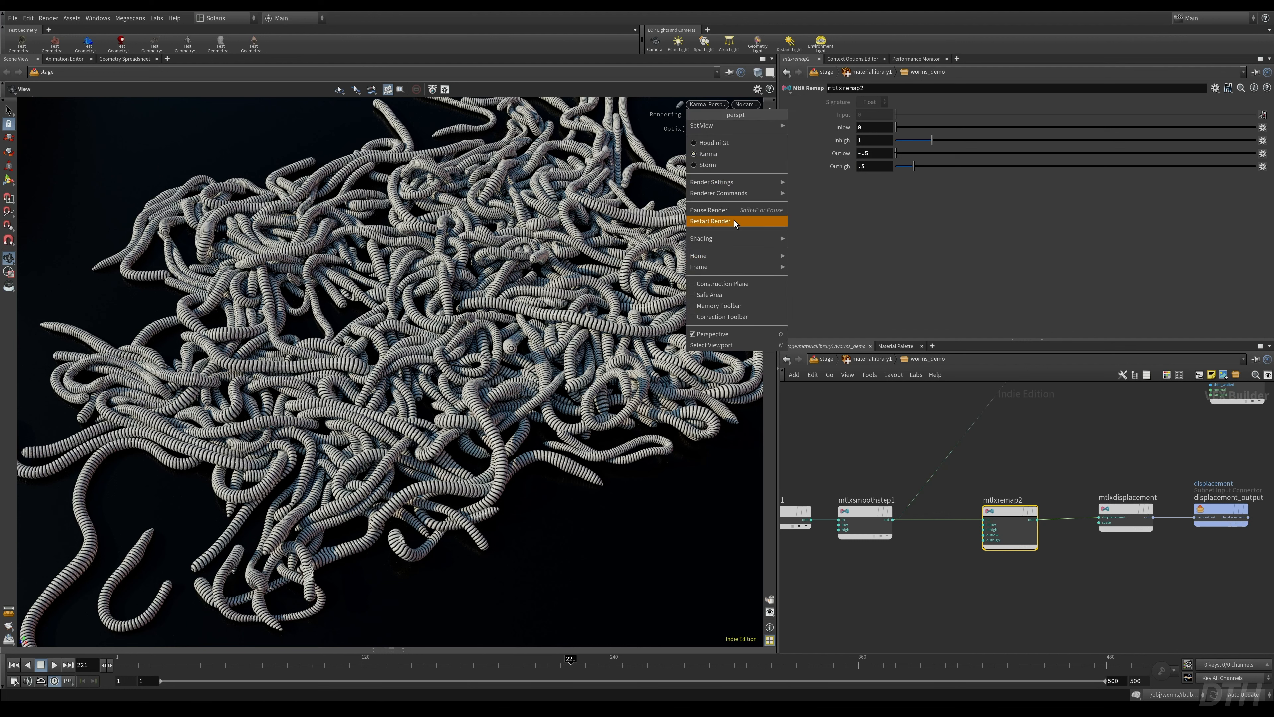
left_click(992, 315)
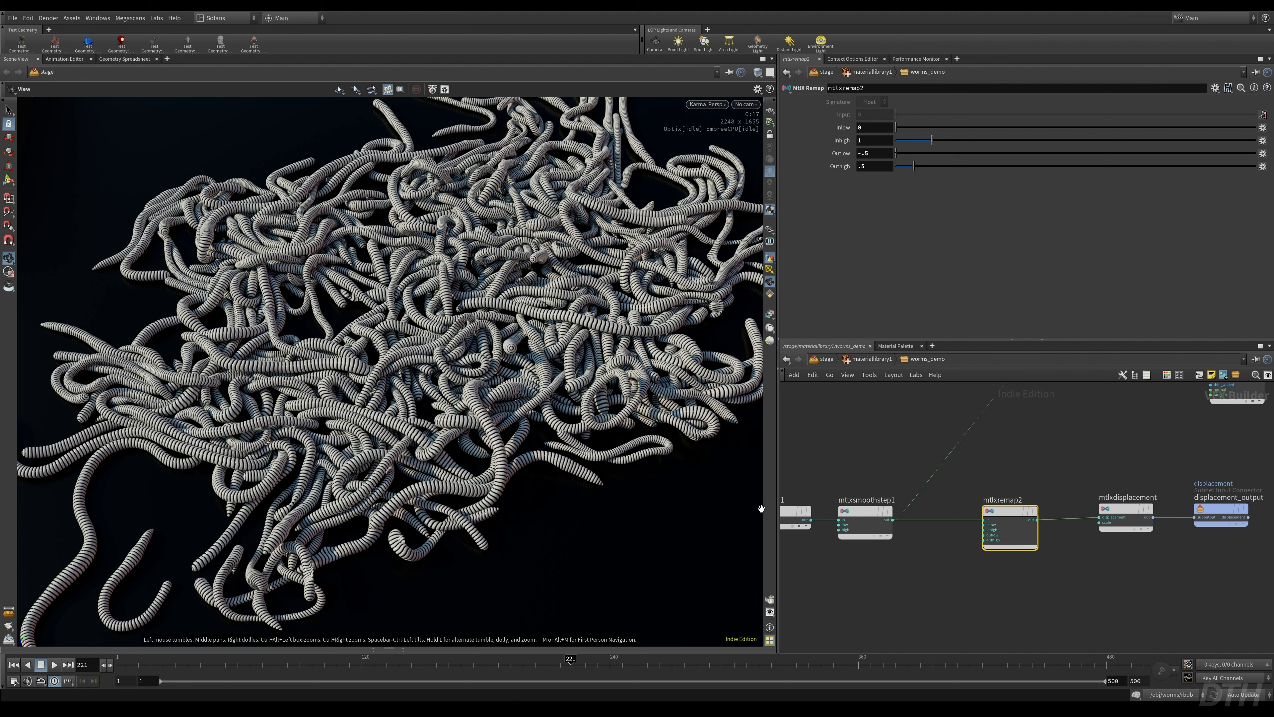
- Connect the mtlxclamp1 output to the base_color input of mtlxstandard_surface1
scroll(992, 569, "down", 10)
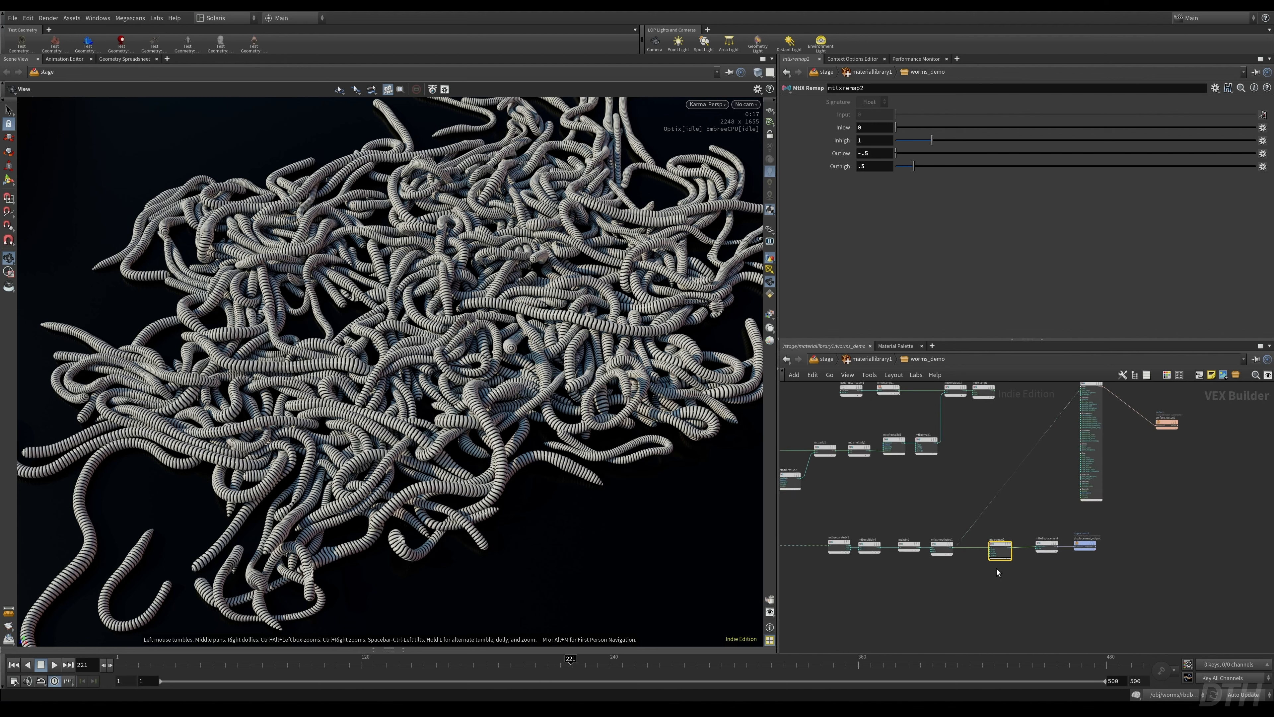
scroll(1077, 531, "up", 10)
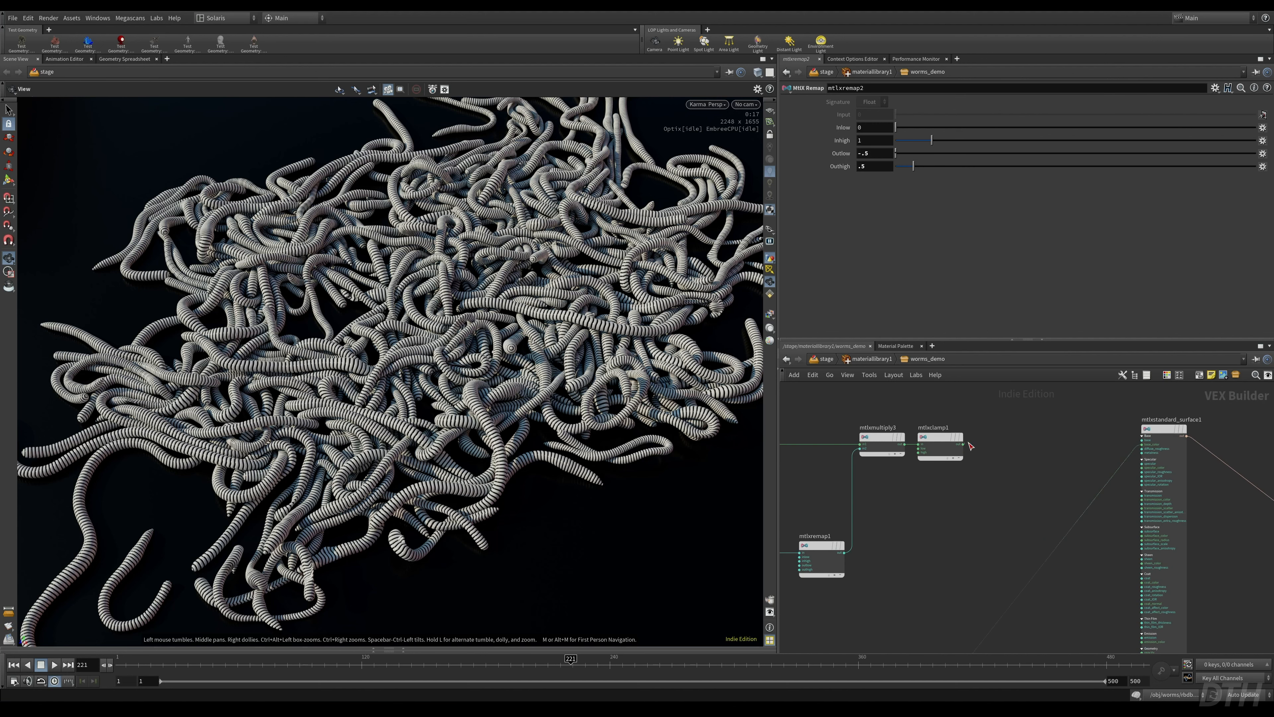
left_click_drag(962, 444, 1142, 444)
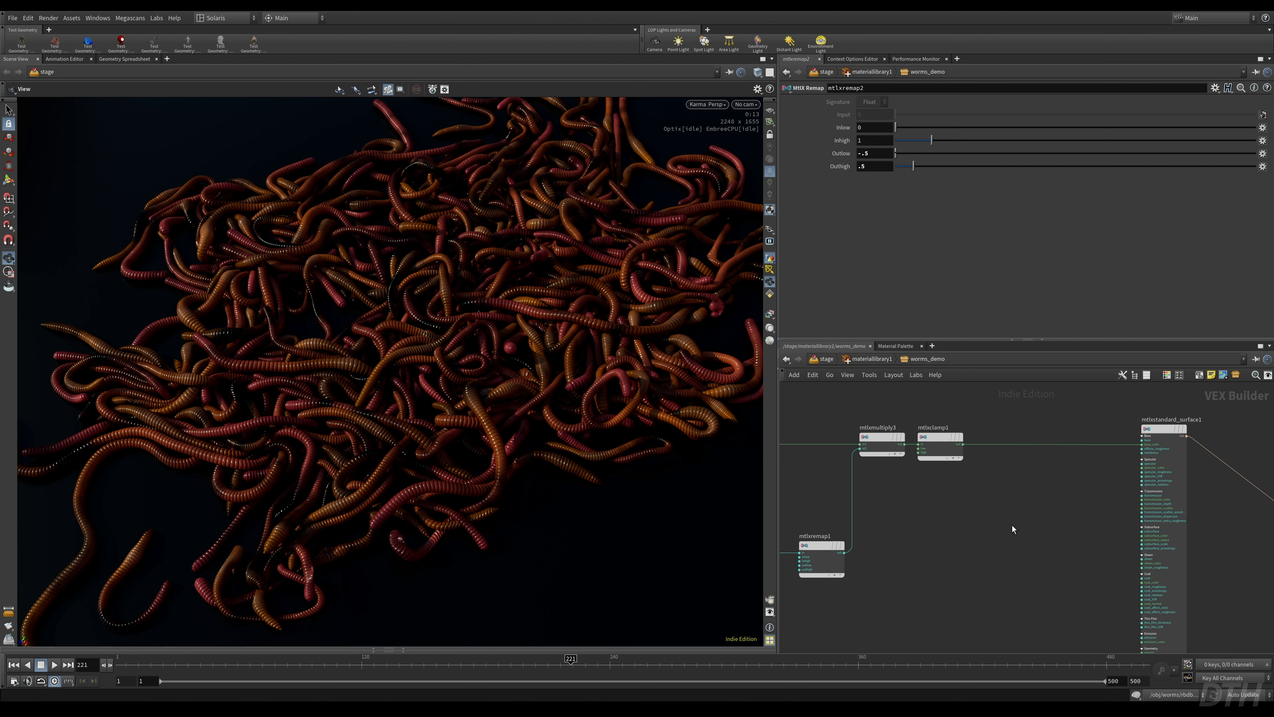
- Add an MtlX Color Correct node and insert it on the wire between mtlxclamp1 and mtlxstandard_surface1
middle_click_drag(1010, 504, 903, 500)
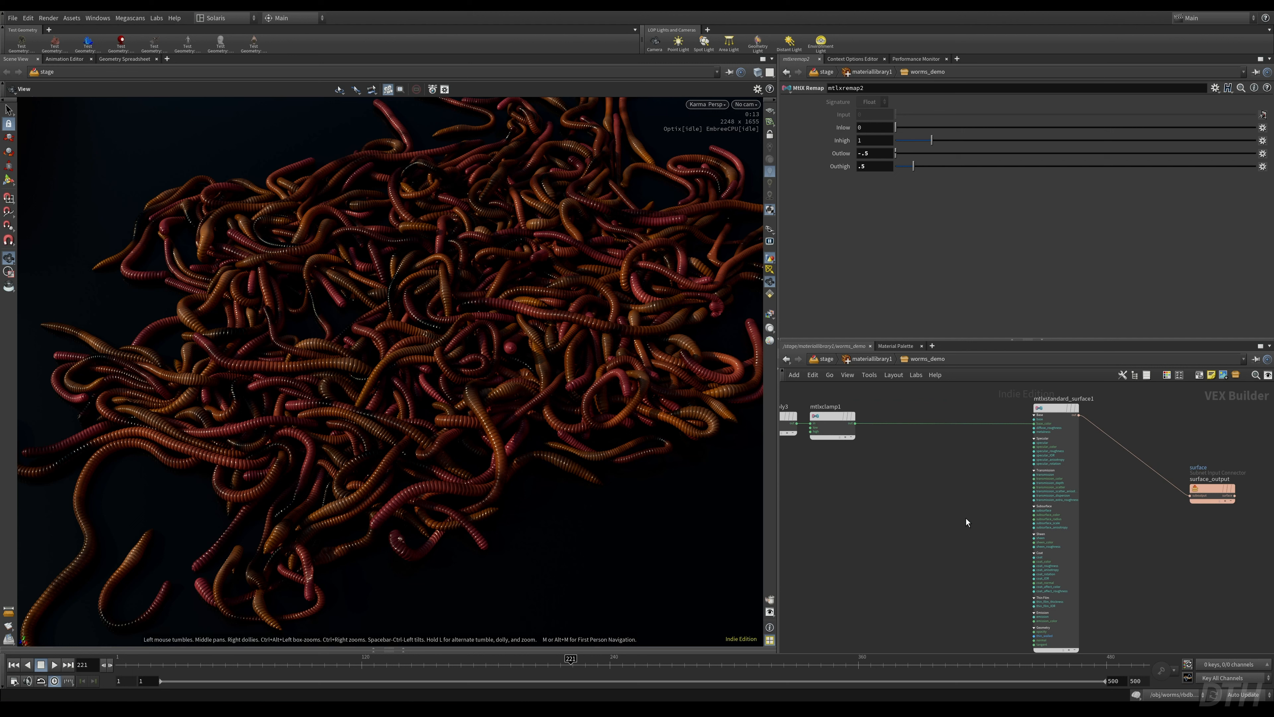
middle_click_drag(968, 522, 1113, 500)
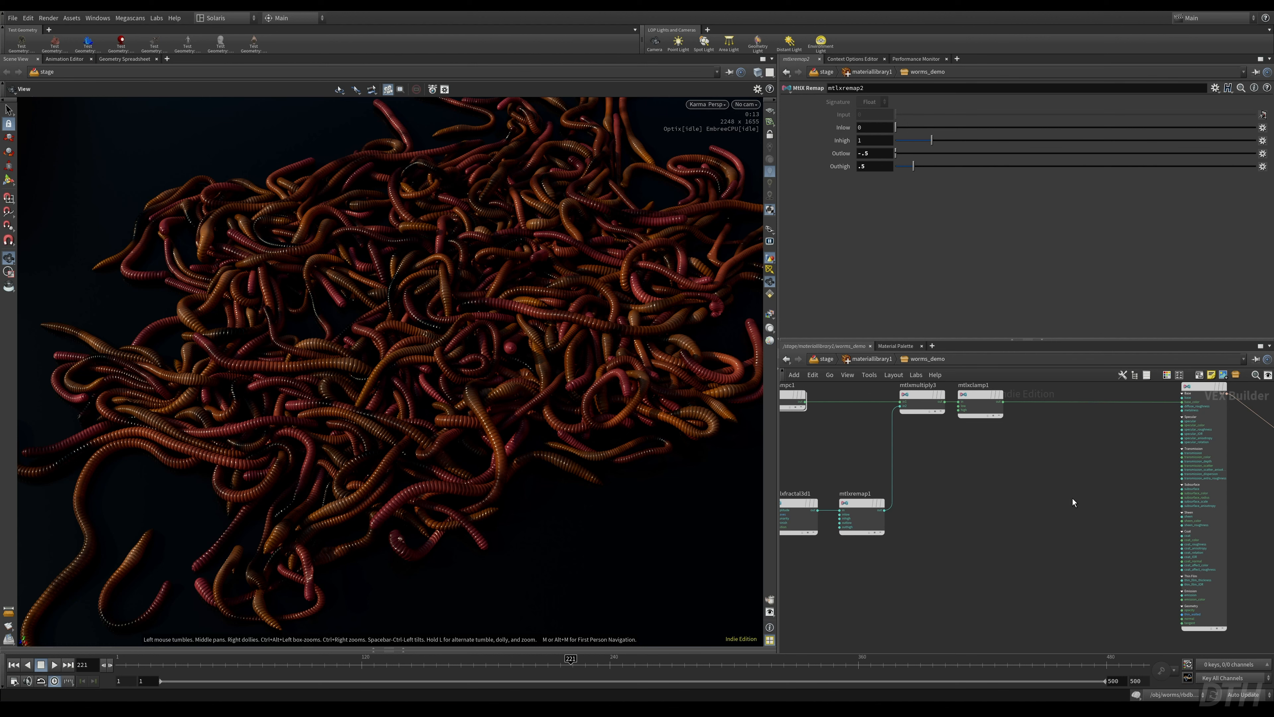
middle_click_drag(958, 456, 862, 510)
key("Tab")
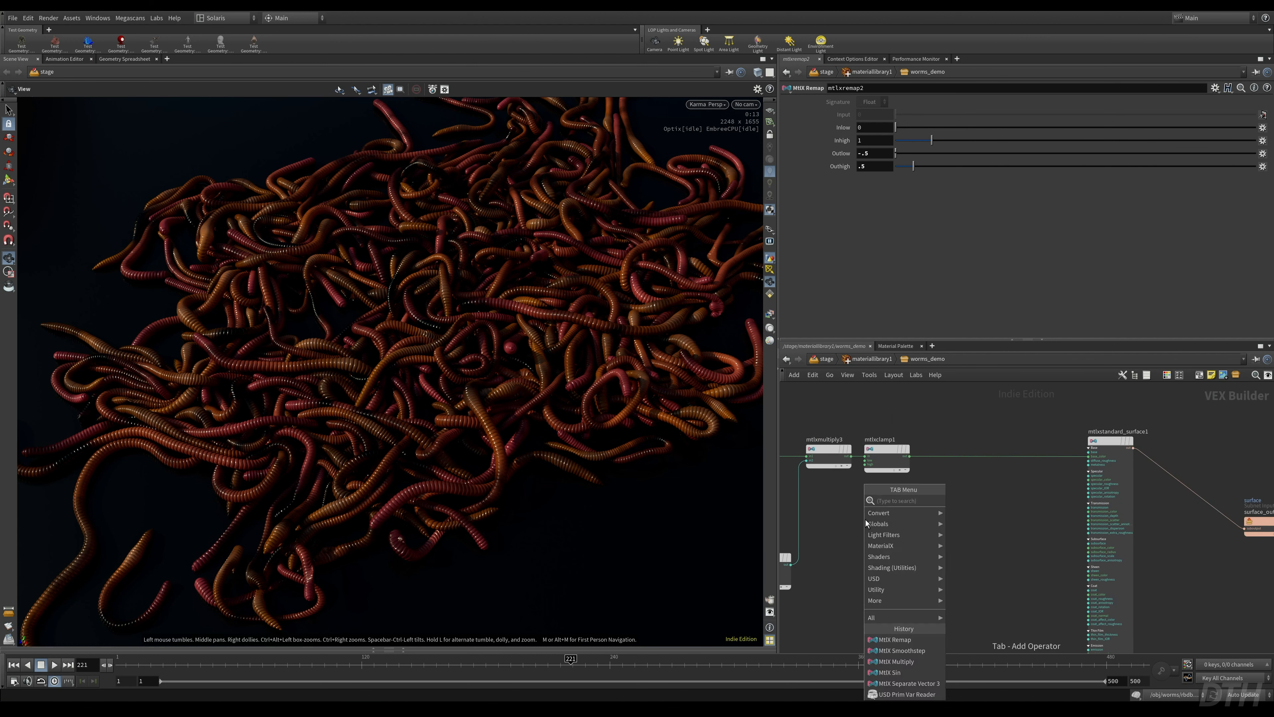
type("color")
key("Down")
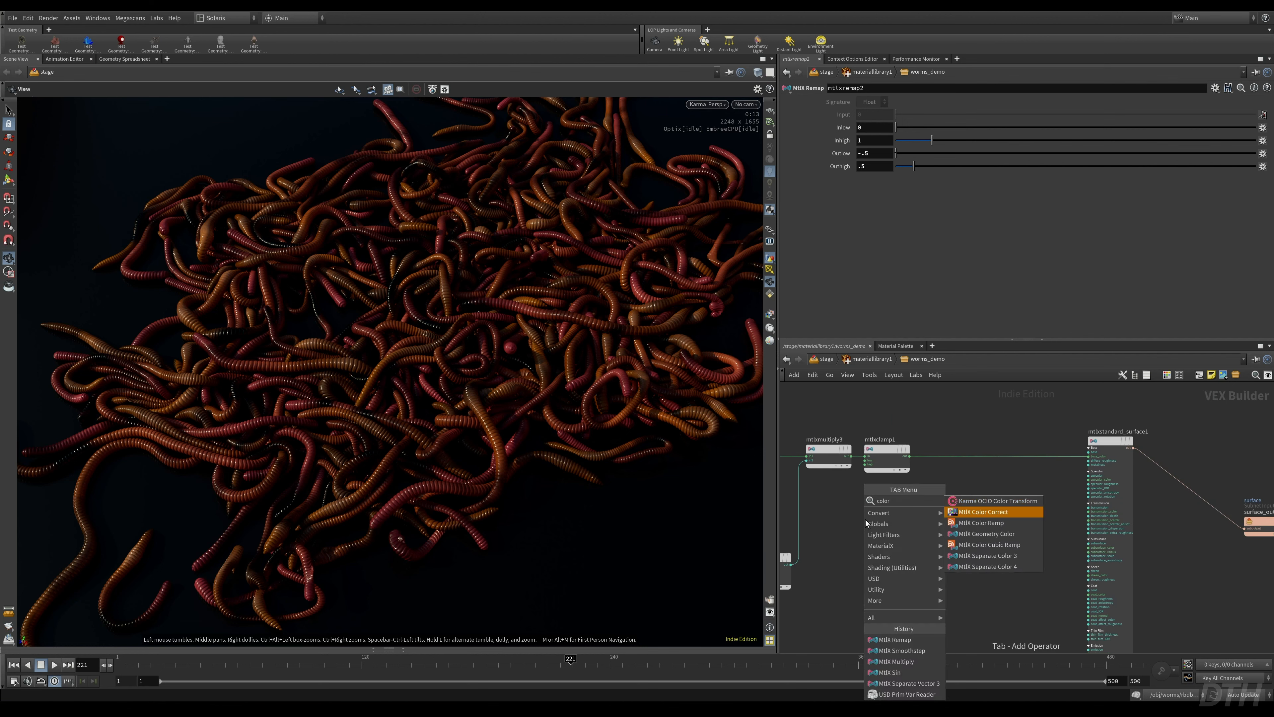
key("Return")
left_click(864, 520)
left_click_drag(865, 520, 965, 450)
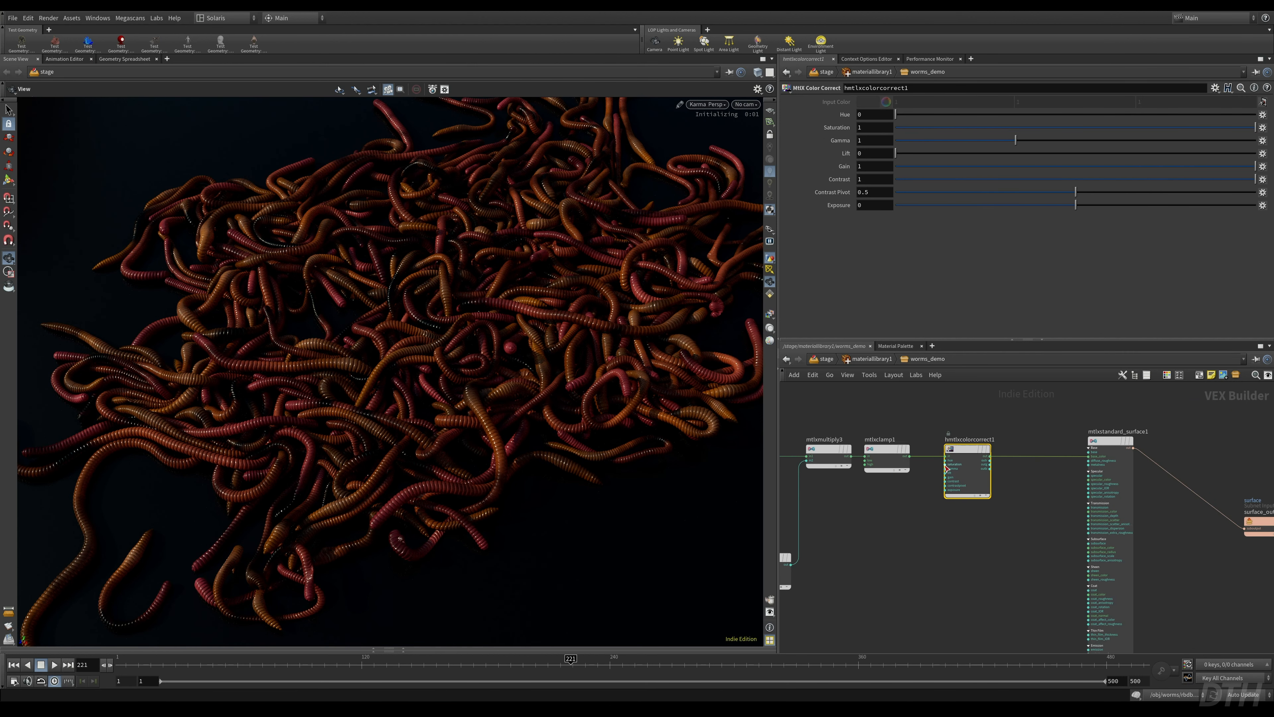
- Wire the mtlxsmoothstep1 output into the gamma input of hmtlxcolorcorrect1
middle_click_drag(952, 573, 1064, 529)
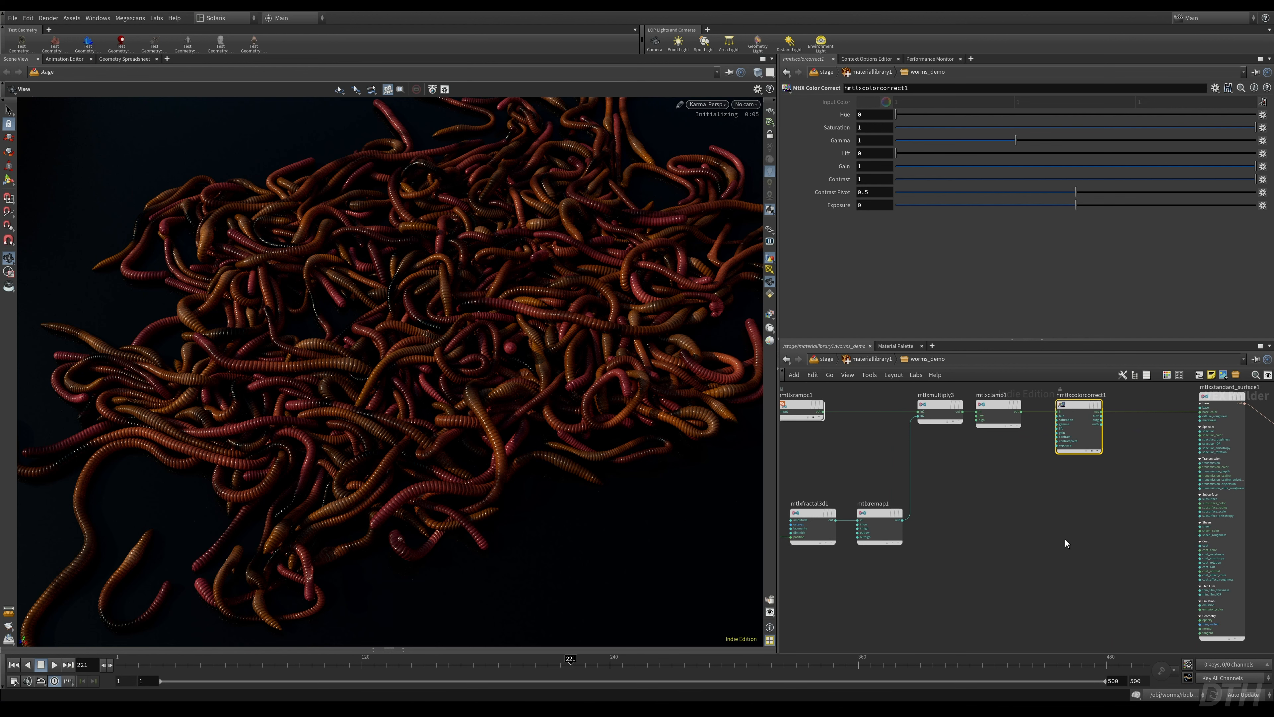
middle_click_drag(1003, 592, 1006, 453)
scroll(1007, 452, "down", 1)
middle_click_drag(983, 507, 963, 549)
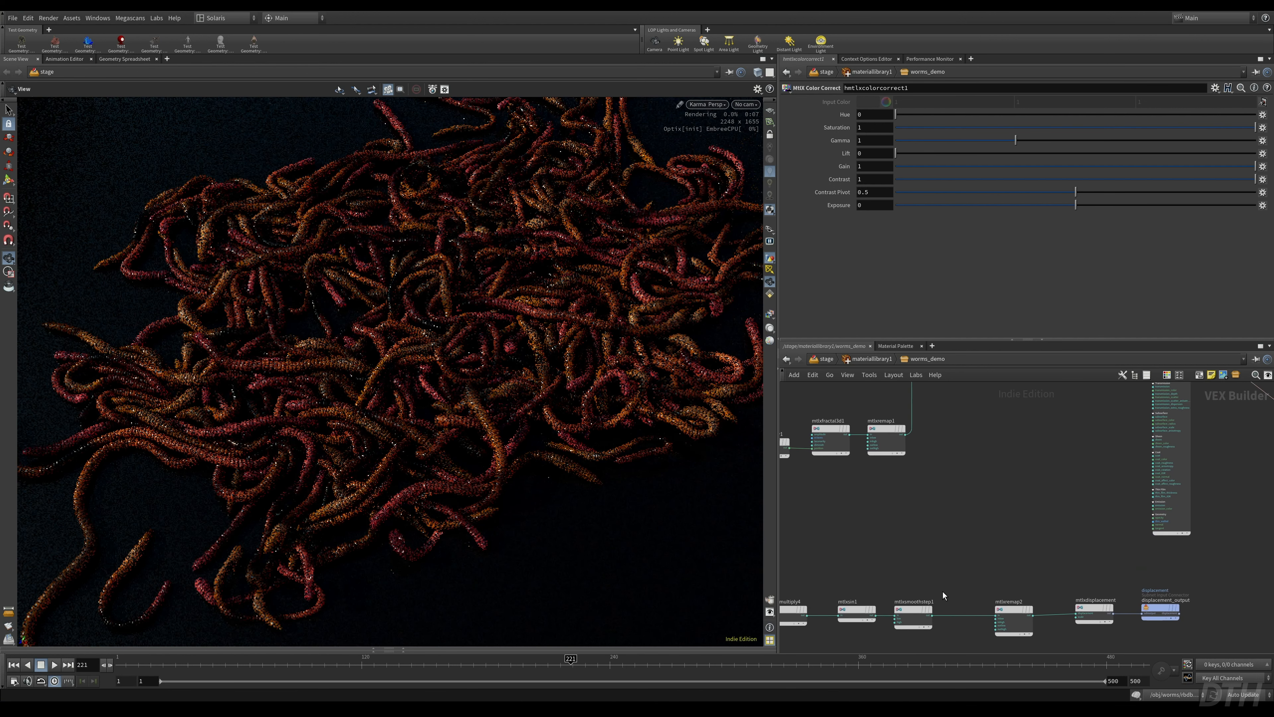
left_click(933, 615)
middle_click_drag(975, 499, 923, 623)
scroll(952, 524, "up", 5)
middle_click_drag(952, 490, 907, 523)
scroll(907, 523, "up", 1)
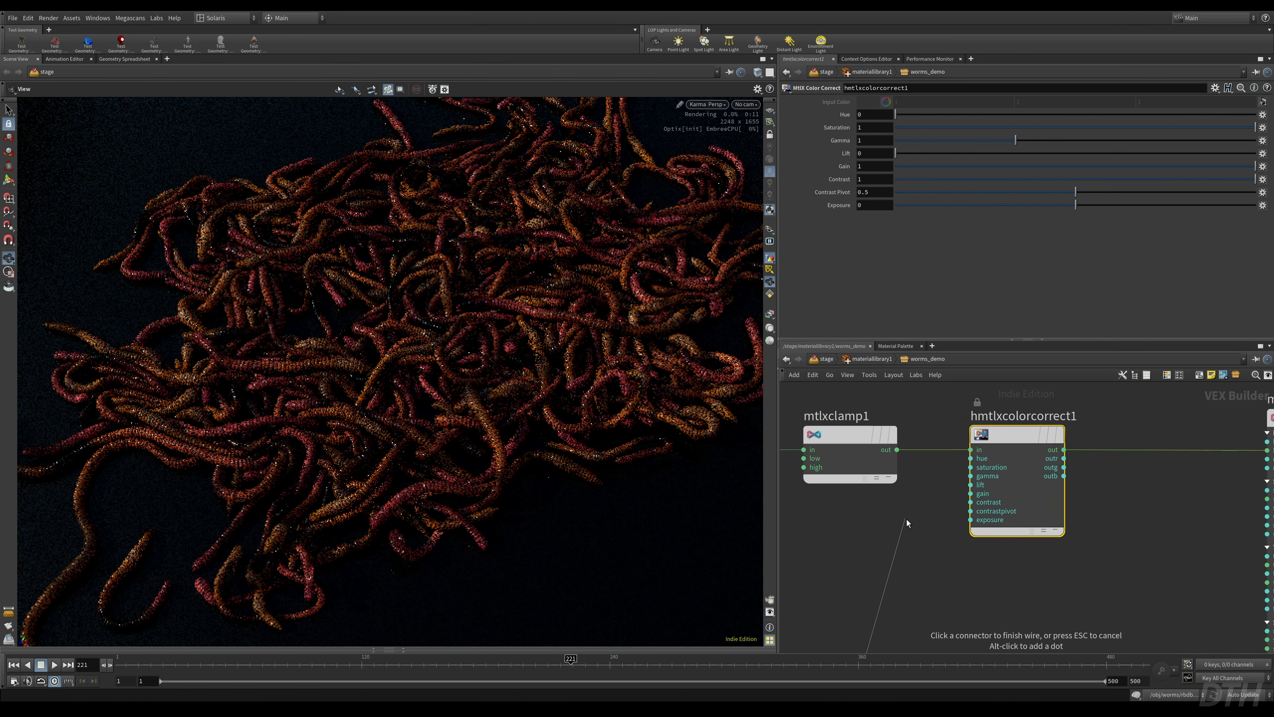
left_click(975, 479)
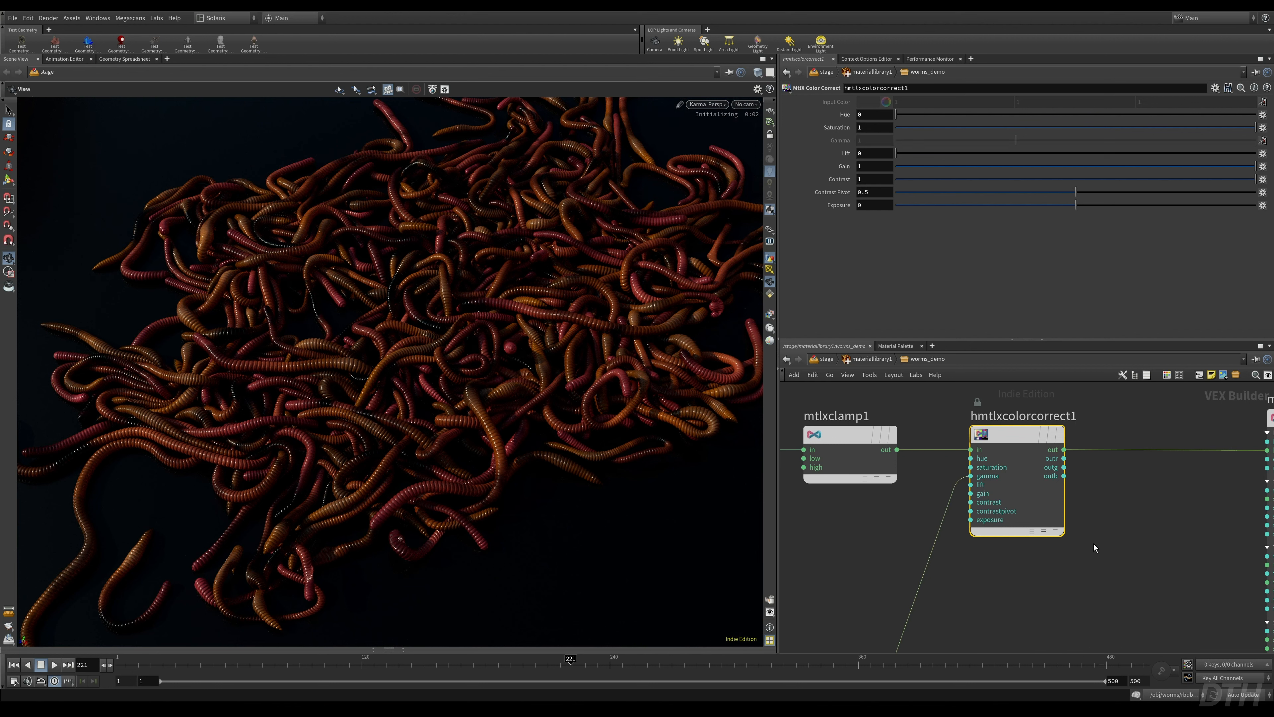
scroll(1094, 543, "down", 5)
middle_click_drag(1107, 556, 1109, 465)
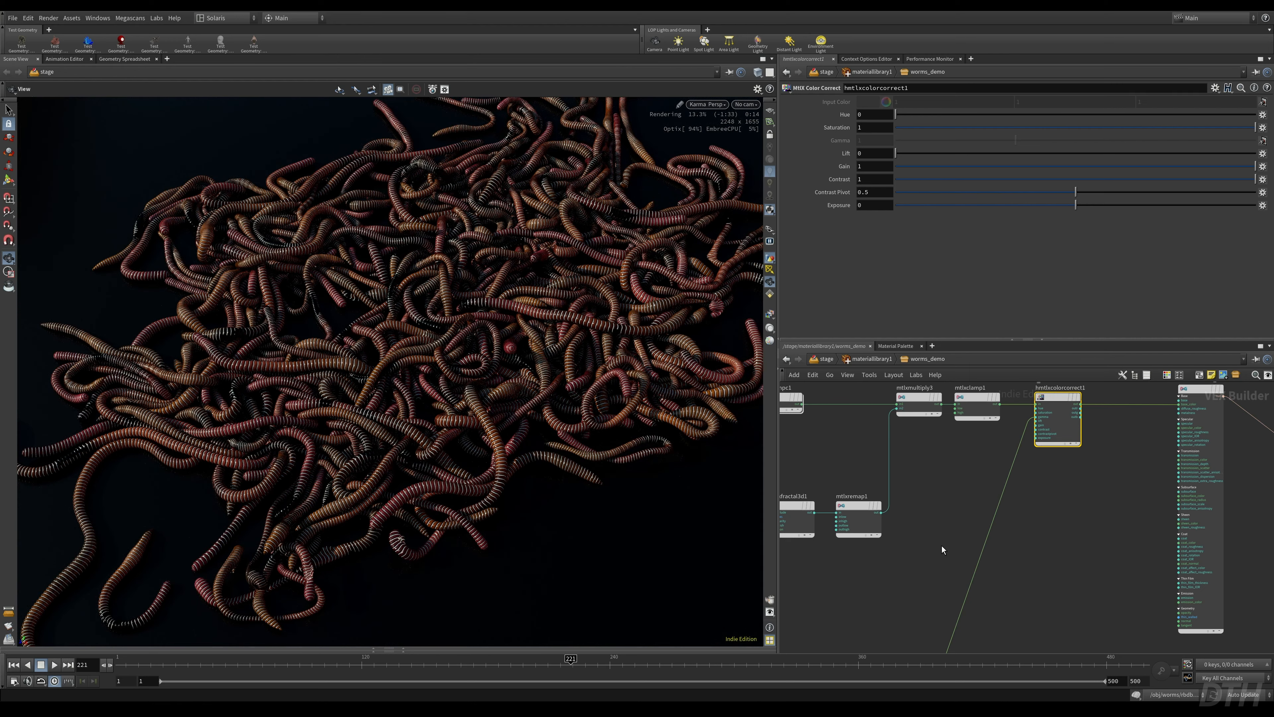
- Cut the wire that feeds the gamma input of hmtlxcolorcorrect1
middle_click_drag(1065, 509, 1084, 449)
middle_click_drag(949, 427, 861, 521)
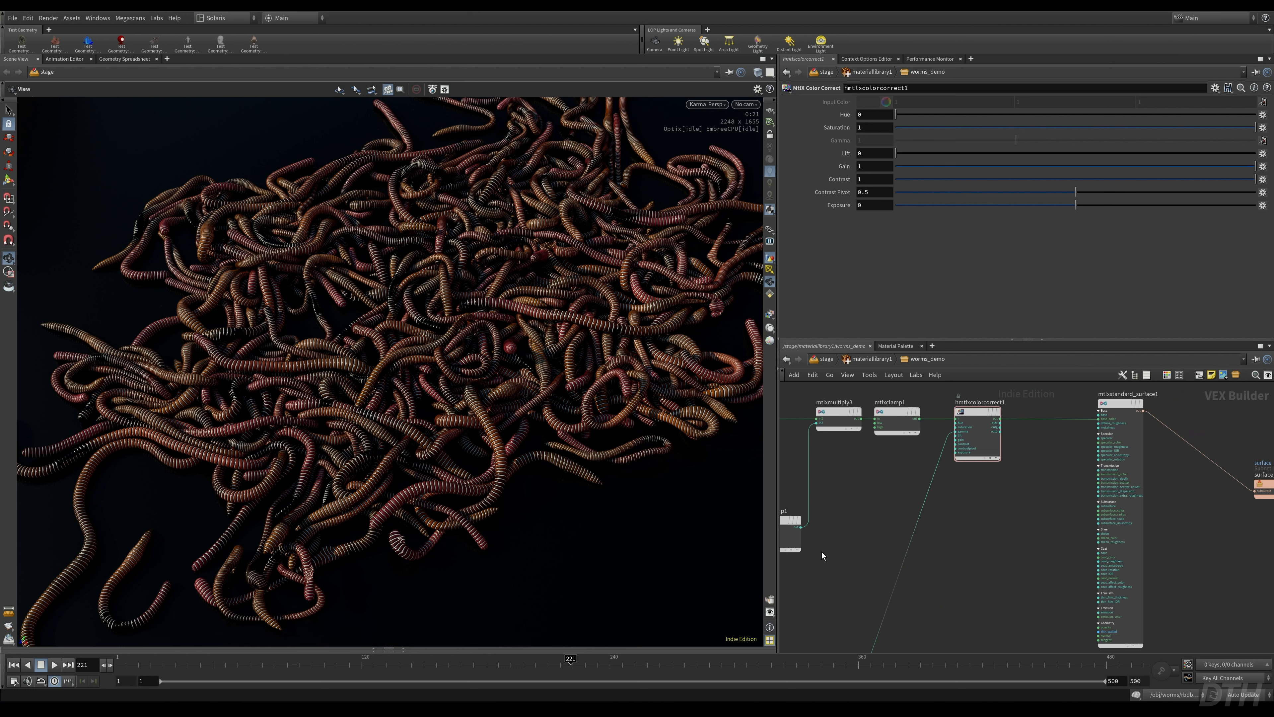
left_click_drag(930, 518, 976, 542)
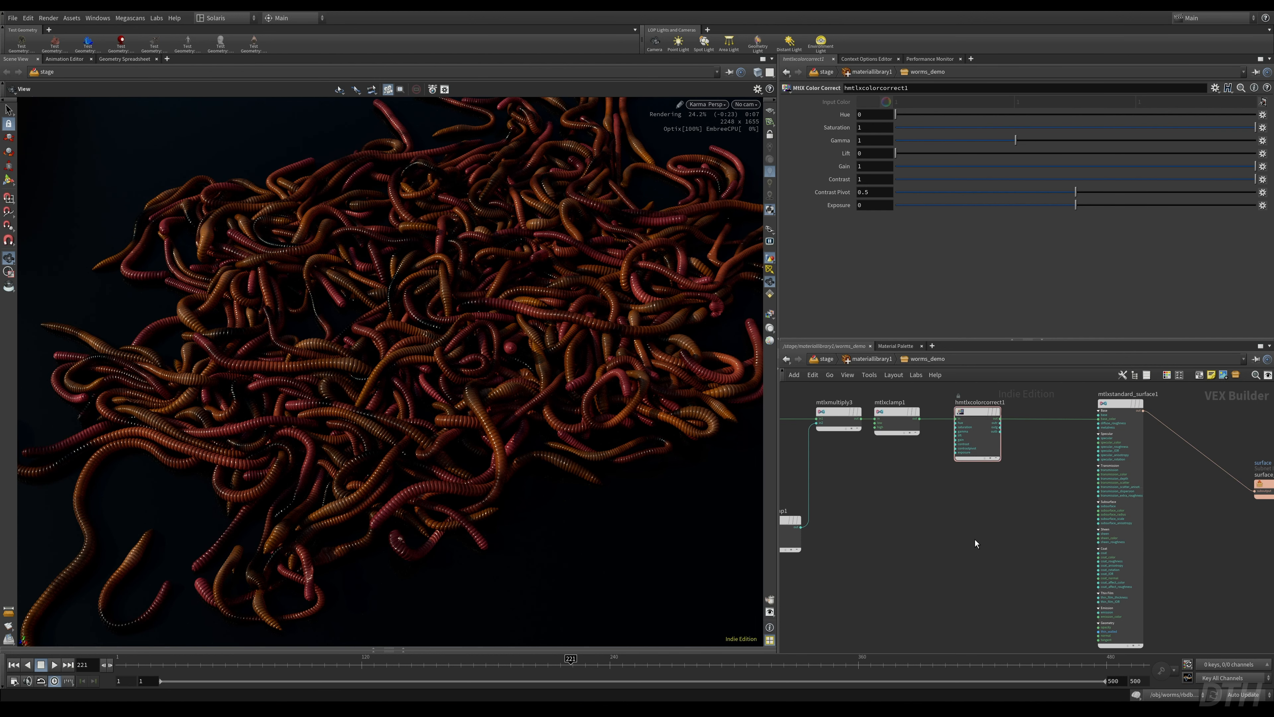
- Wire the mtlxsmoothstep1 output into the gain input of hmtlxcolorcorrect1
scroll(974, 540, "up", 3)
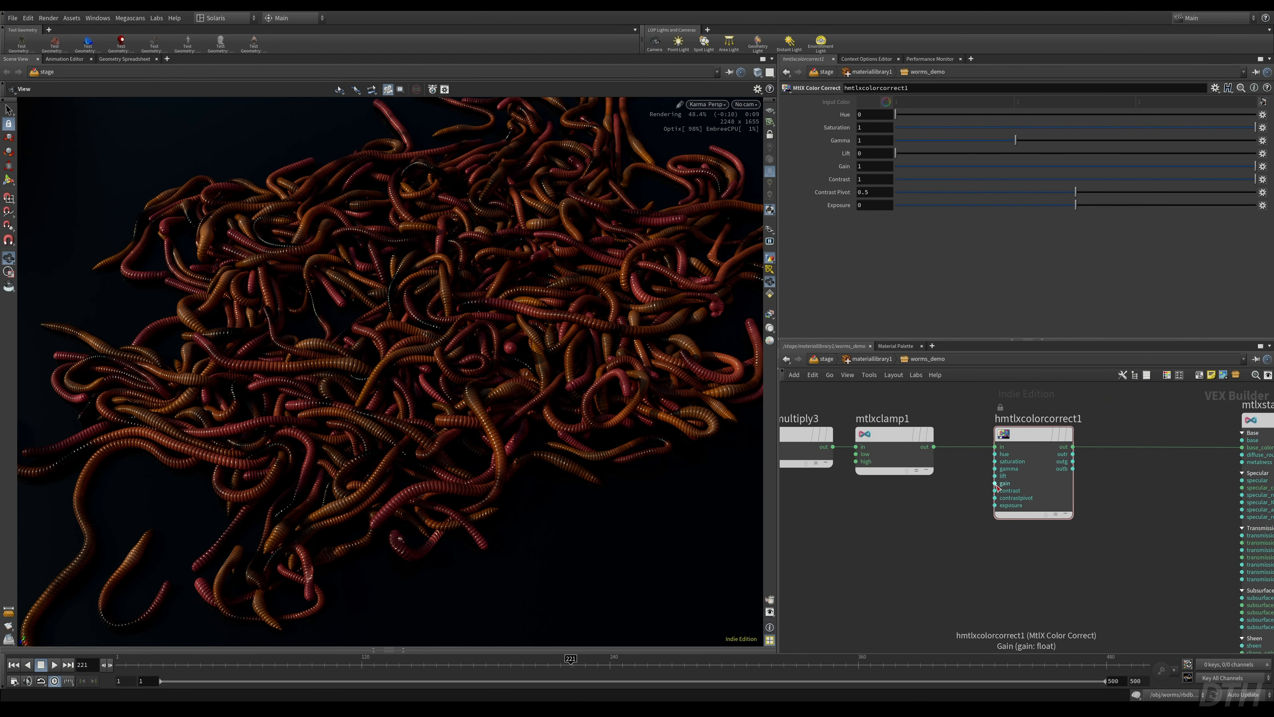
left_click(995, 483)
scroll(851, 596, "down", 3)
middle_click_drag(855, 600, 969, 487)
scroll(937, 567, "down", 3)
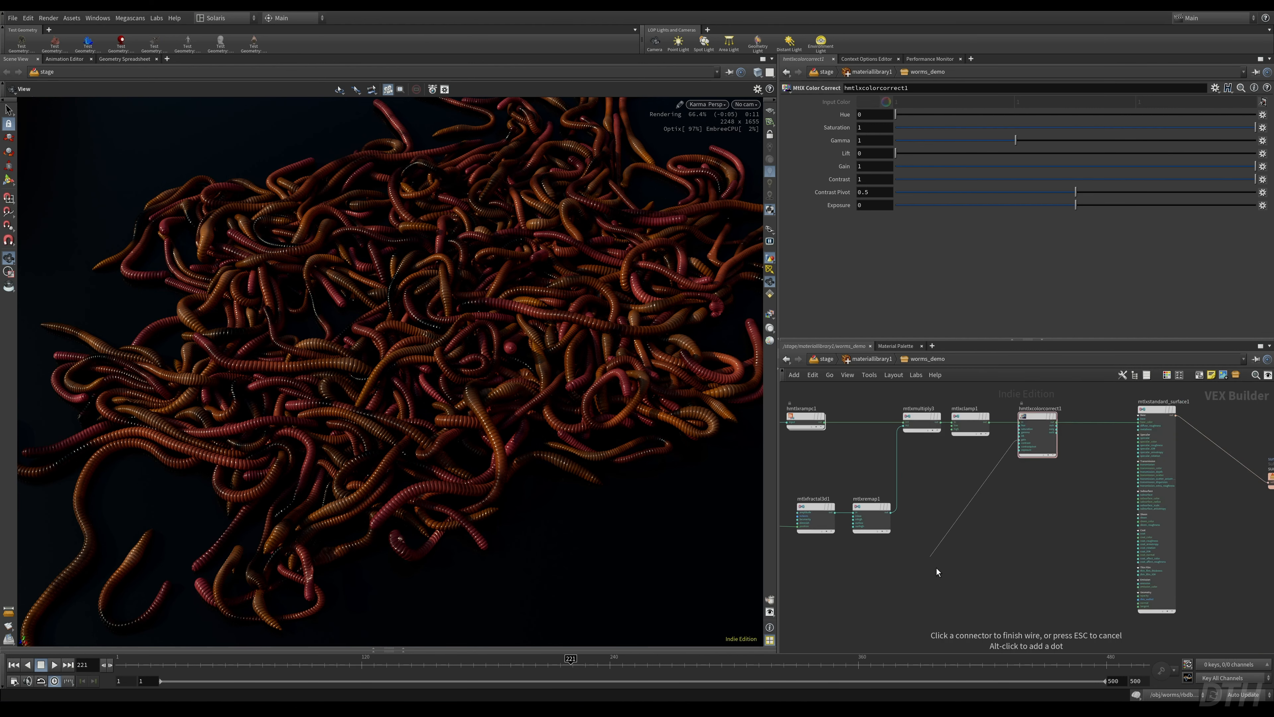
middle_click_drag(924, 642, 1019, 530)
scroll(1045, 478, "up", 2)
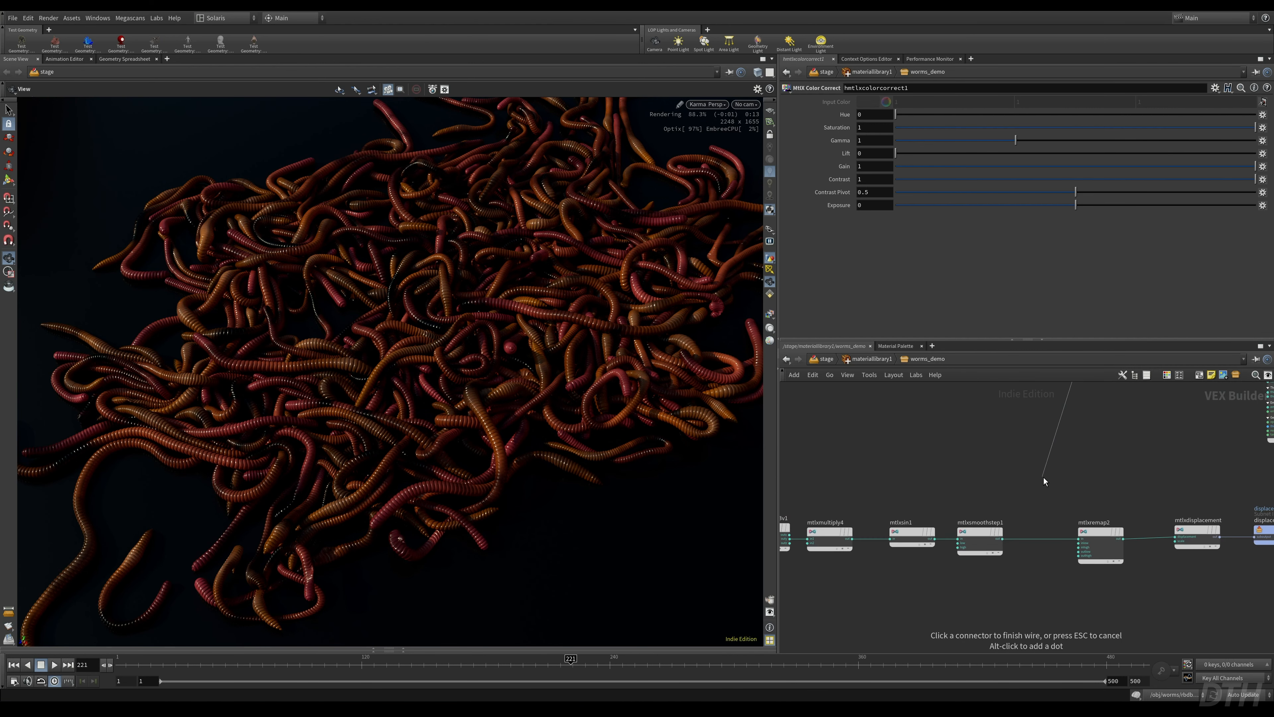
left_click(1008, 534)
middle_click_drag(1141, 427, 1062, 606)
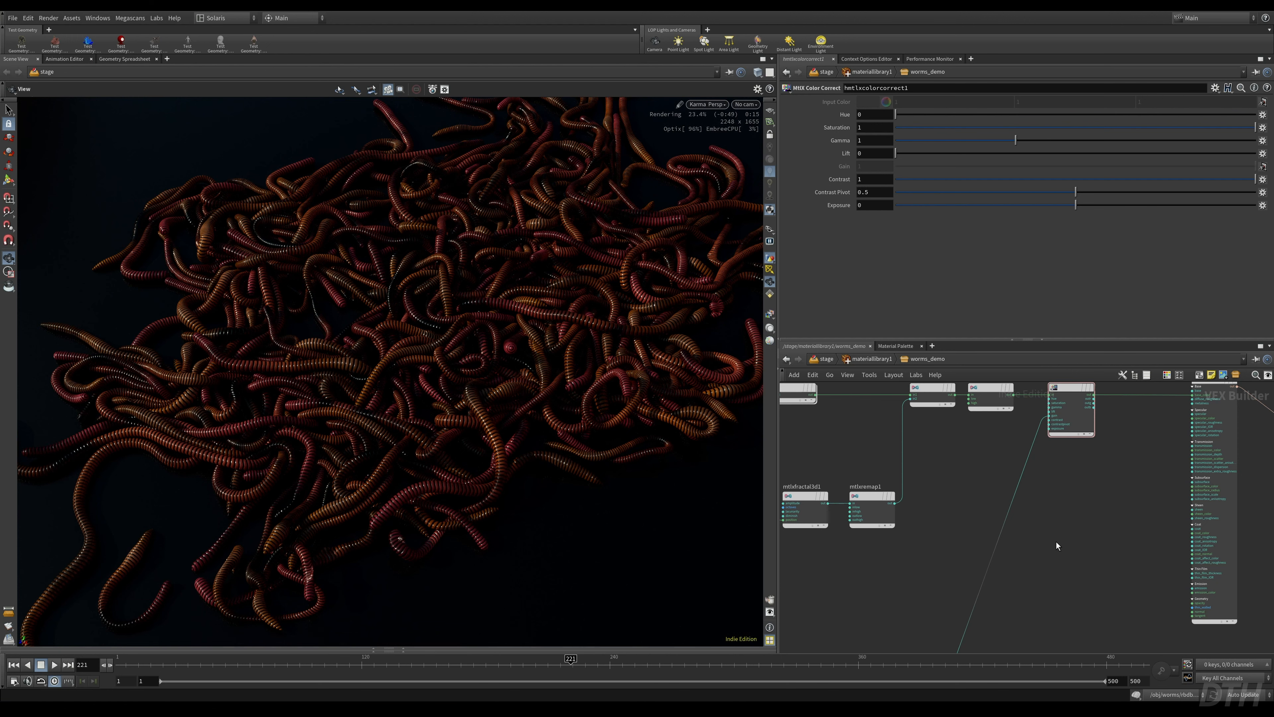
- Add another MtlX Remap node on the wire running from mtlxsmoothstep1 to the color correct node's gain input
key("Tab")
key("Escape")
left_click(1071, 564)
left_click_drag(1071, 565, 997, 543)
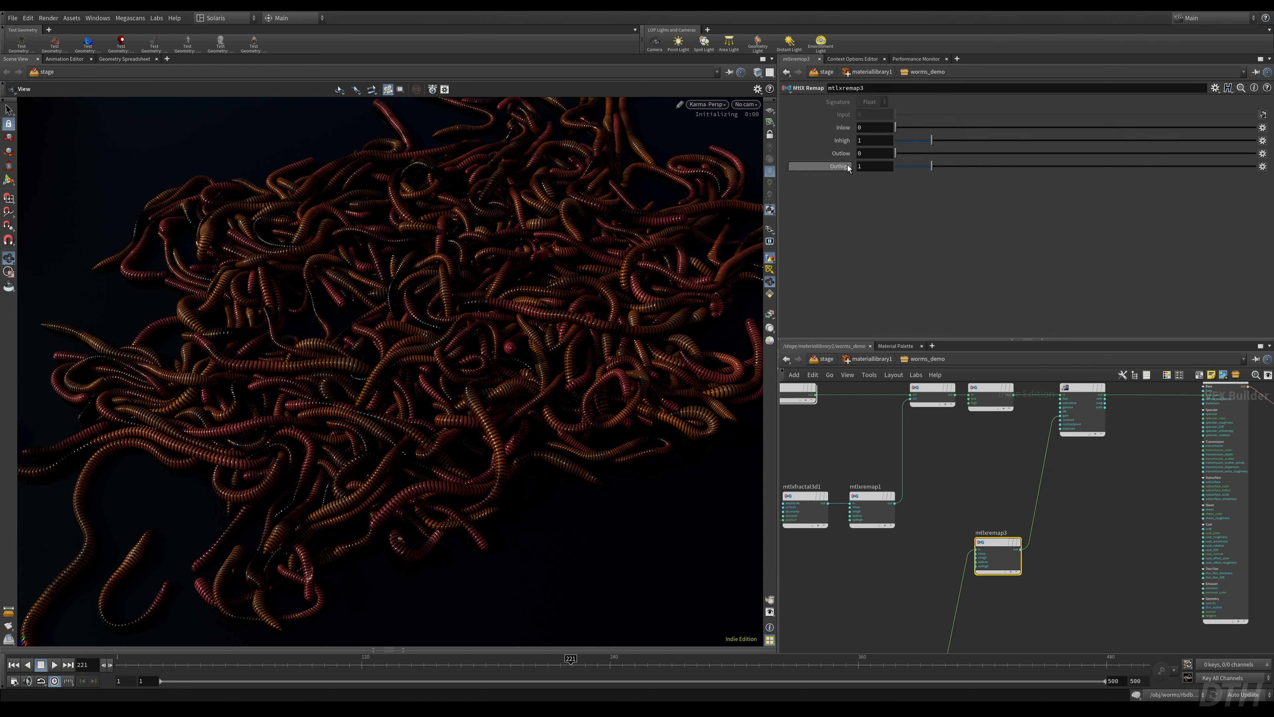
- Set mtlxremap3's Outlow to 0.5 and view the rendered worms from another angle
left_click(853, 153)
type(".5")
key("Return")
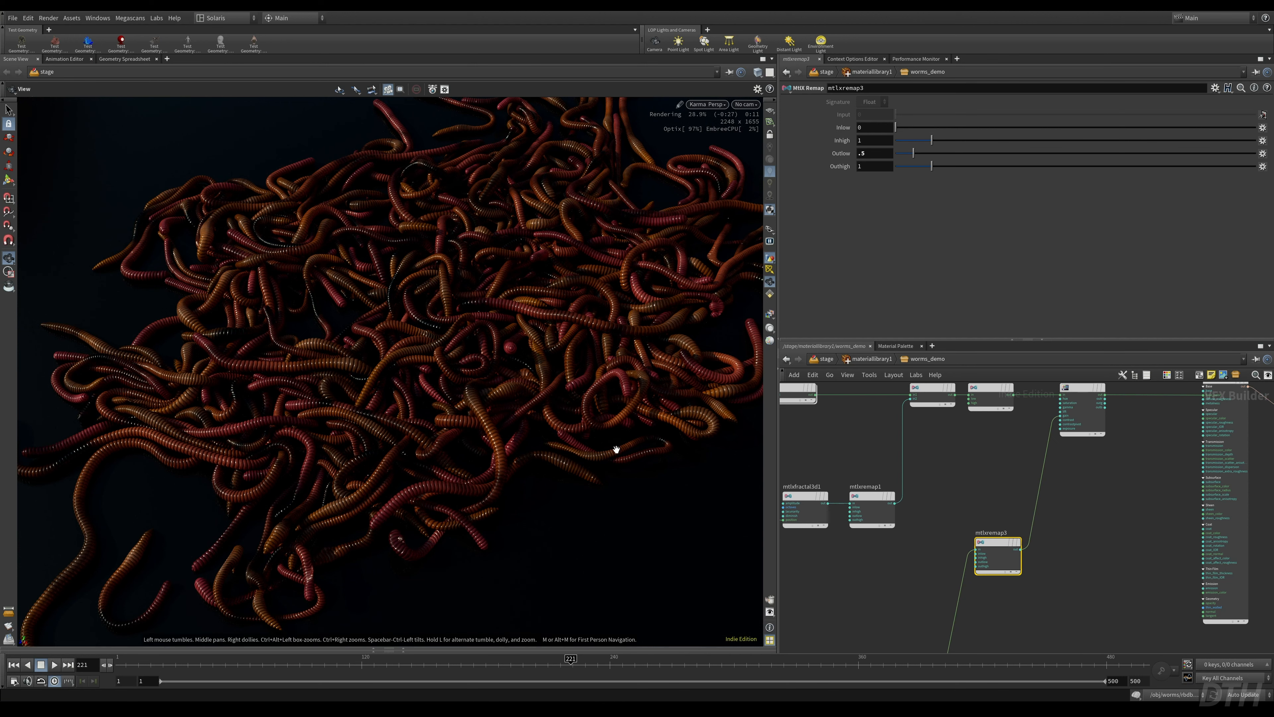
left_click_drag(615, 447, 476, 341)
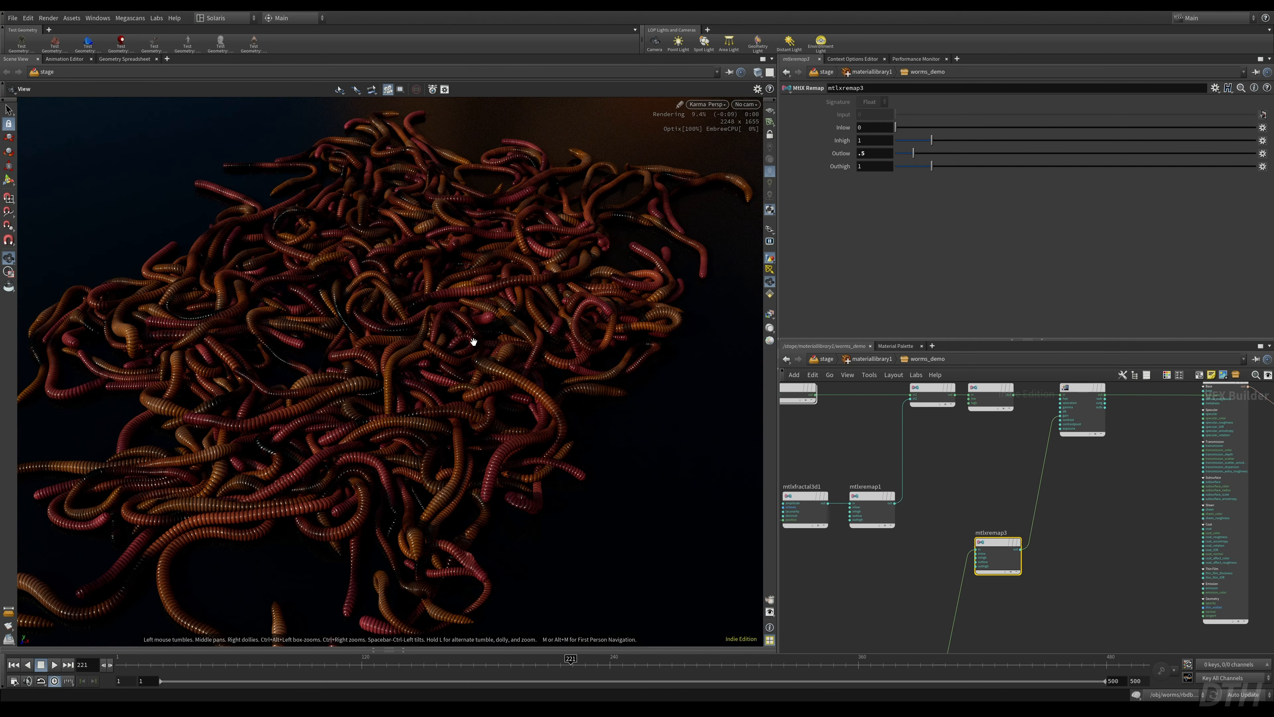
- Reposition mtlxremap3 and shift the ring nodes up to mtlxsmoothstep1 leftward to make room before mtlxremap2
middle_click_drag(938, 565, 1078, 481)
scroll(1079, 481, "down", 3)
left_click_drag(1128, 471, 1142, 498)
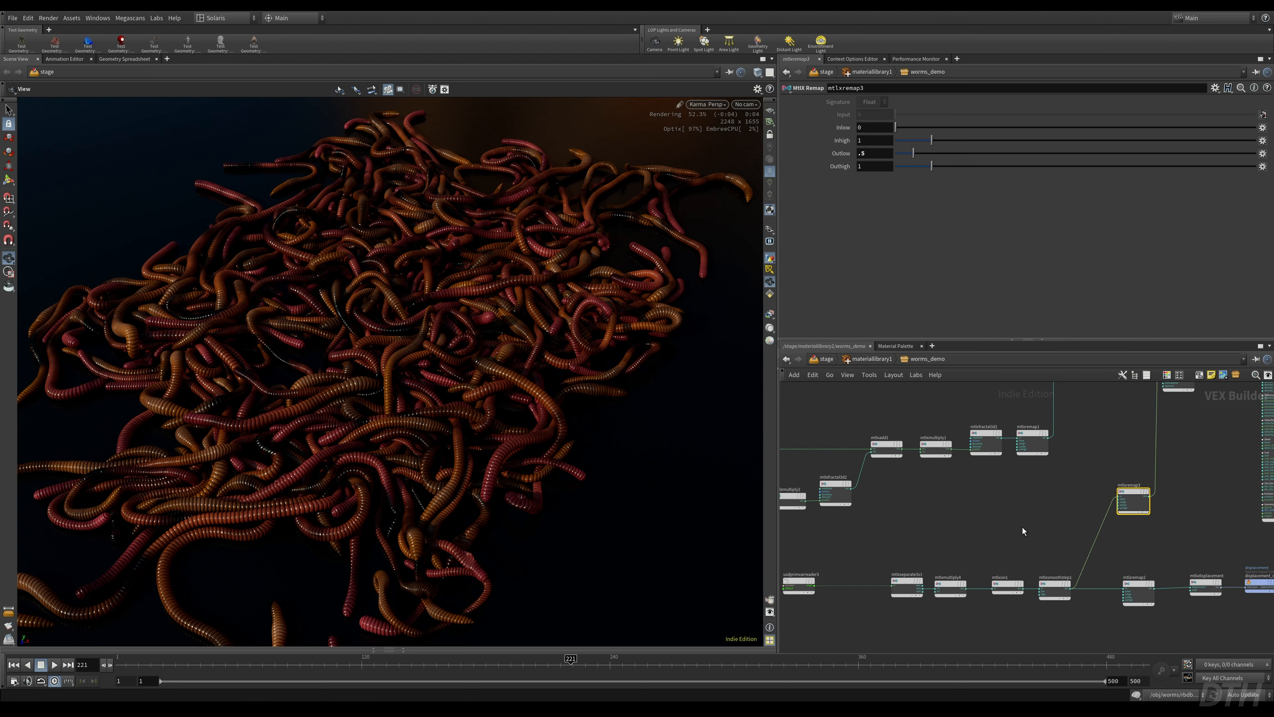
middle_click_drag(1024, 528, 1087, 496)
left_click_drag(837, 526, 1135, 603)
left_click_drag(1125, 559, 1012, 556)
middle_click_drag(1031, 591, 1032, 575)
left_click(992, 462)
key("Tab")
type("frac")
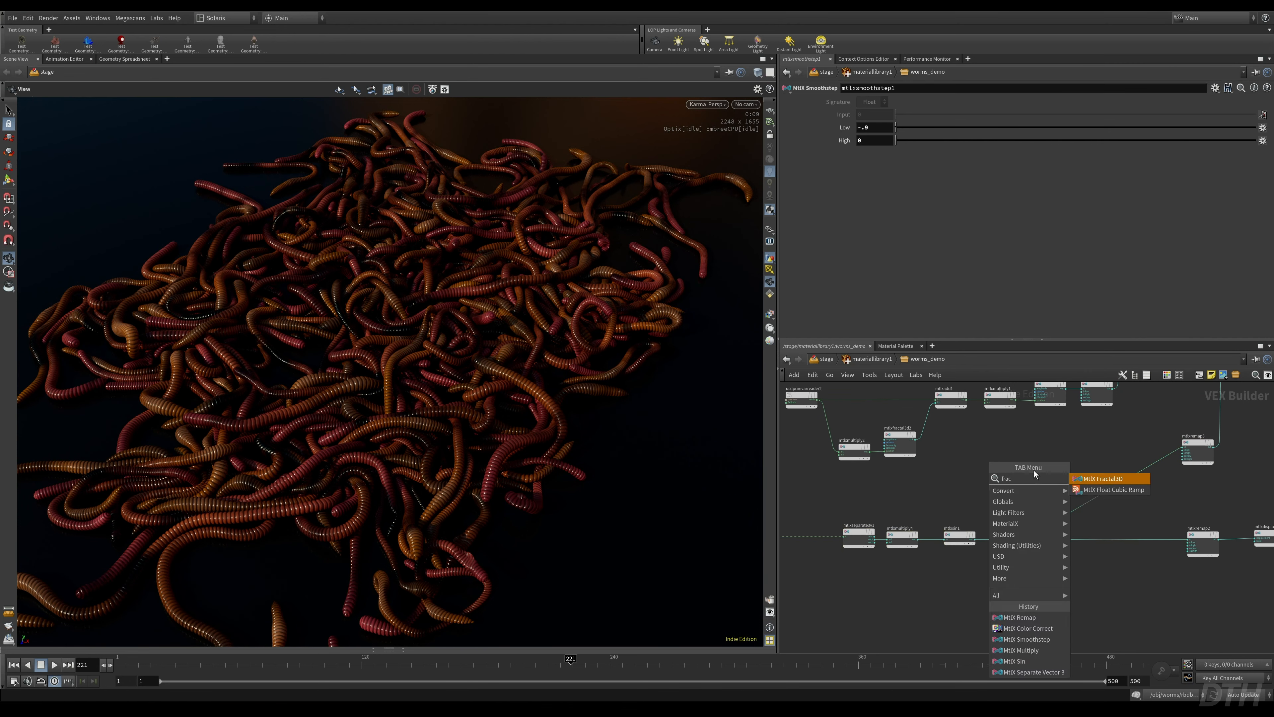
key("Escape")
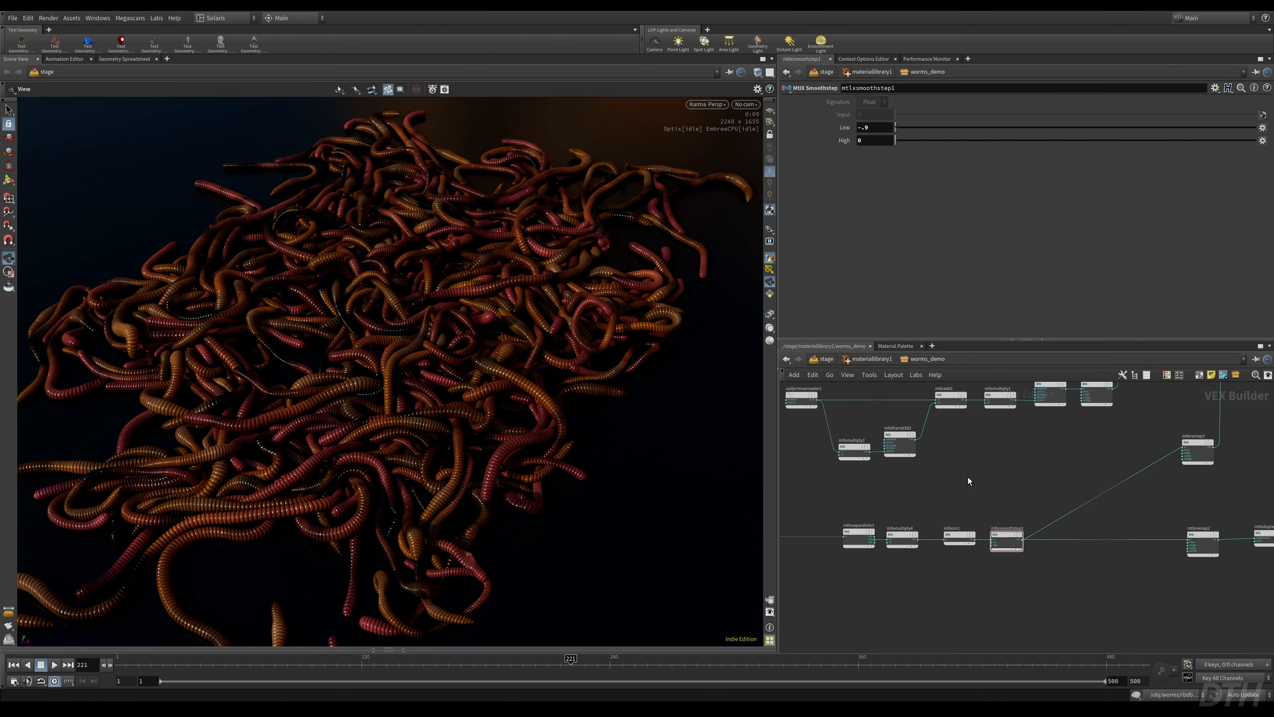
- Duplicate the mtlxmultiply2 and mtlxfractal3d2 nodes and place the copies above the sine and smoothstep nodes
left_click_drag(928, 480, 861, 437)
key("ctrl+c")
key("ctrl+v")
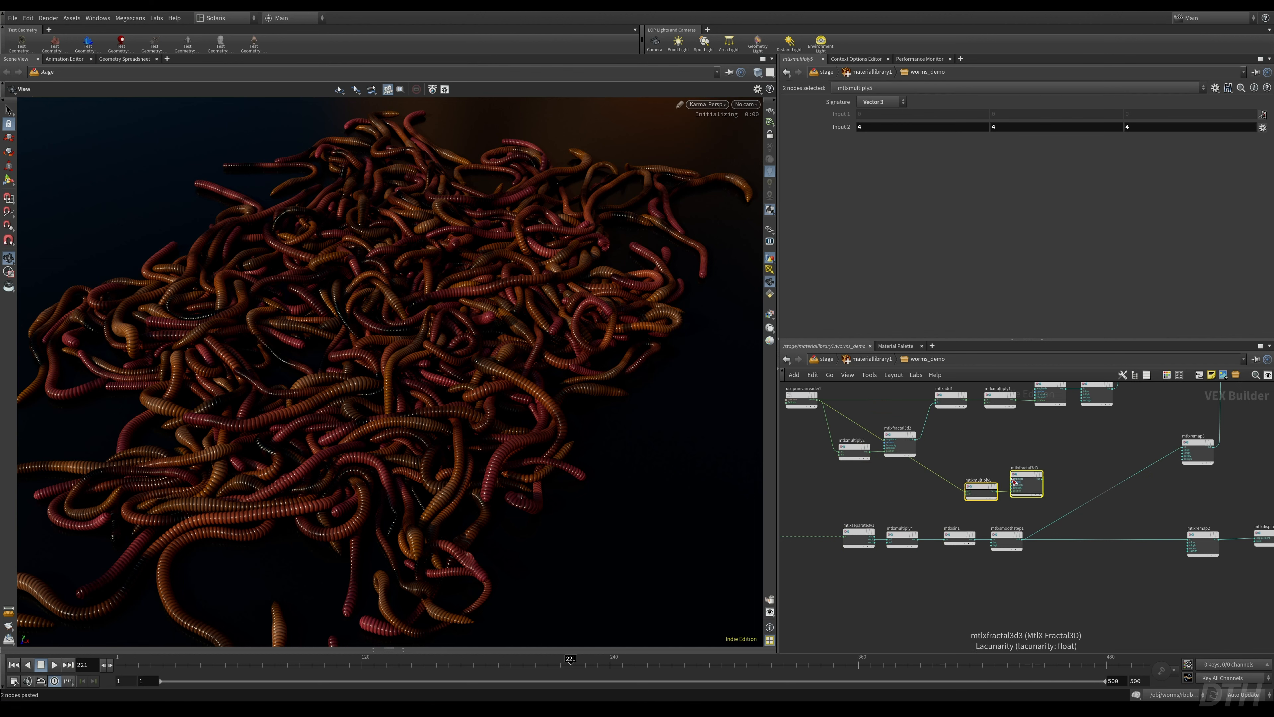
left_click_drag(1015, 480, 977, 490)
left_click(996, 486)
scroll(1027, 468, "up", 2)
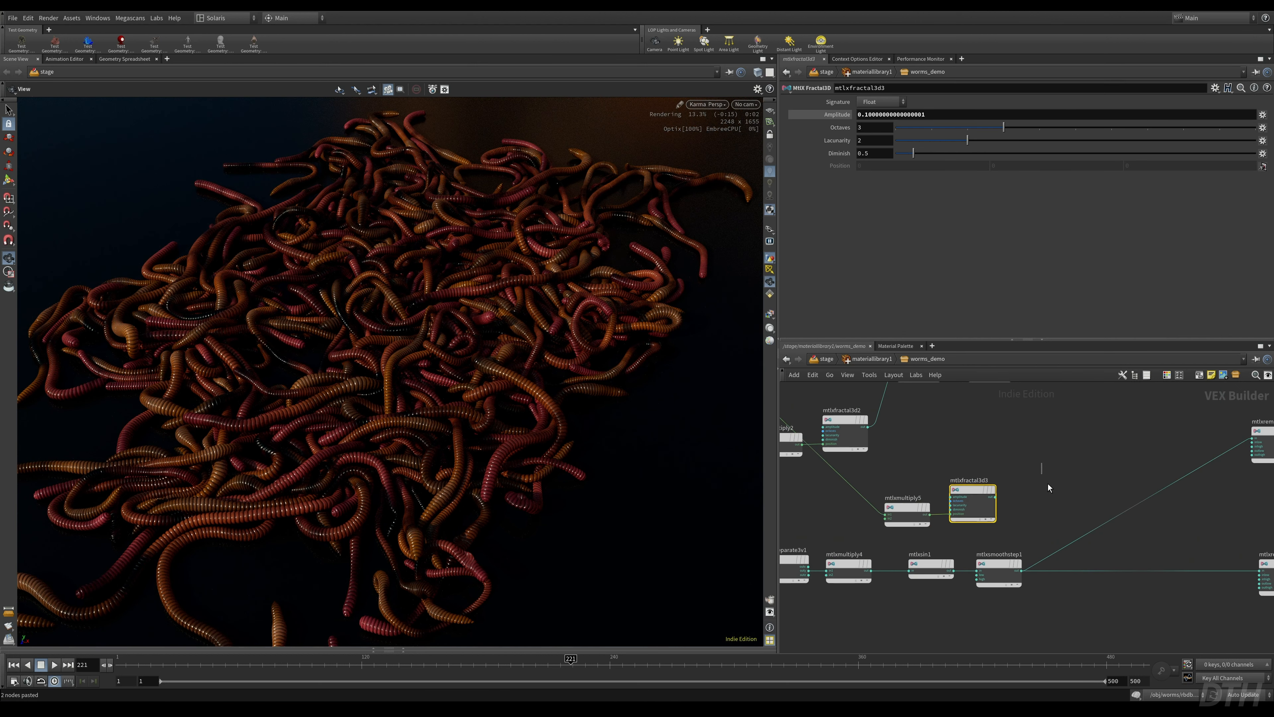
left_click(1049, 484)
scroll(1005, 459, "down", 2)
middle_click_drag(1060, 457, 1094, 472)
left_click_drag(1014, 494, 1025, 494)
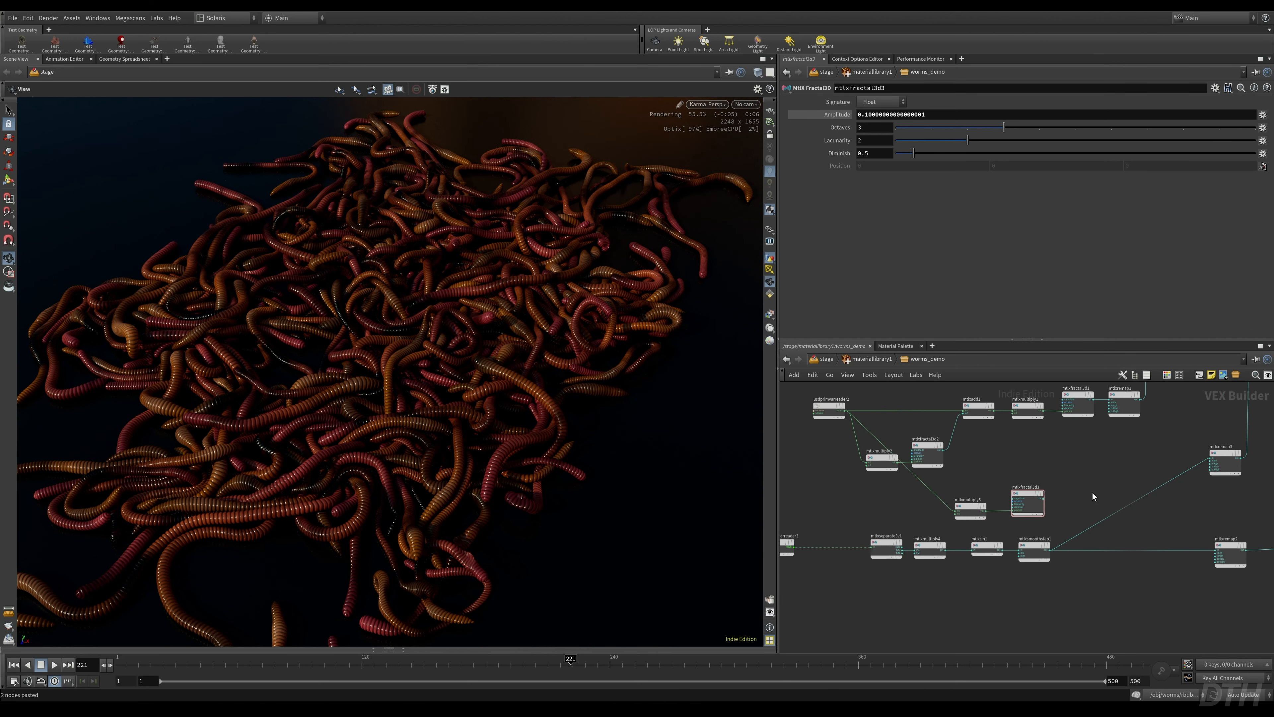
- Insert an MtlX Multiply node right after mtlxsmoothstep1 and connect the mtlxfractal3d3 output to its second input
key("Tab")
type("add")
key("Return")
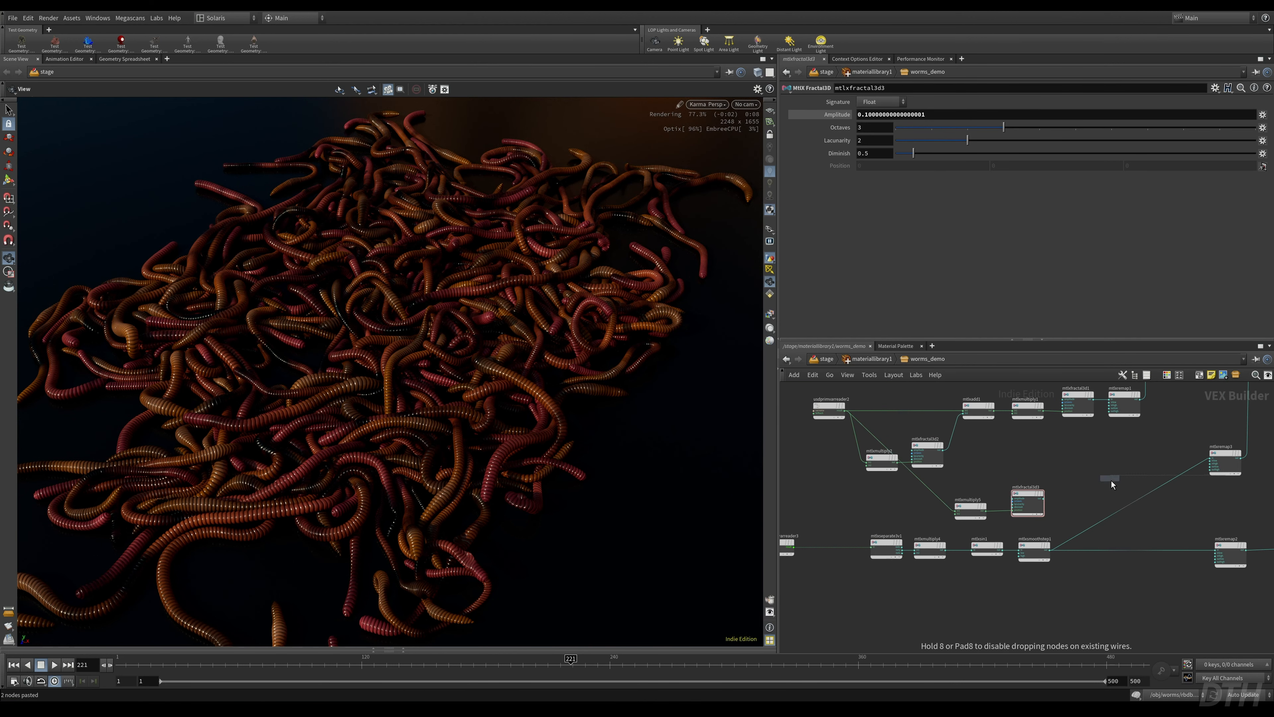
left_click(1111, 481)
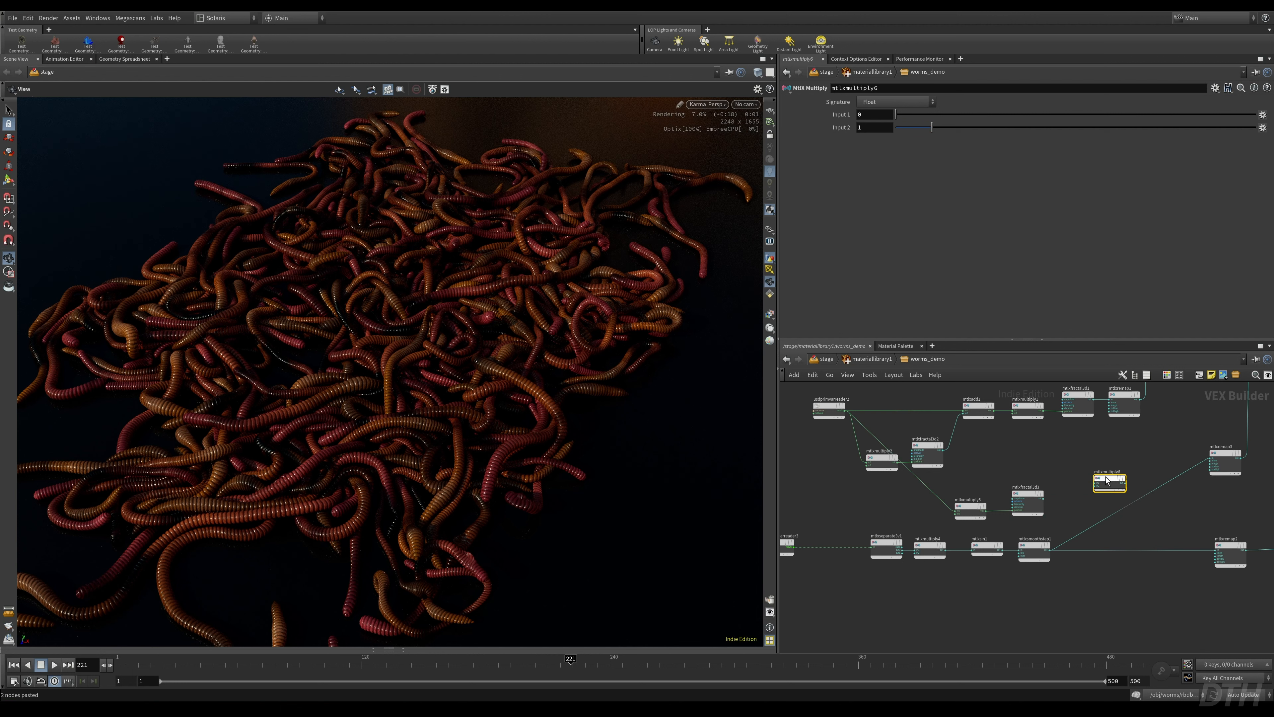
left_click_drag(1107, 481, 1094, 545)
scroll(1065, 525, "up", 2)
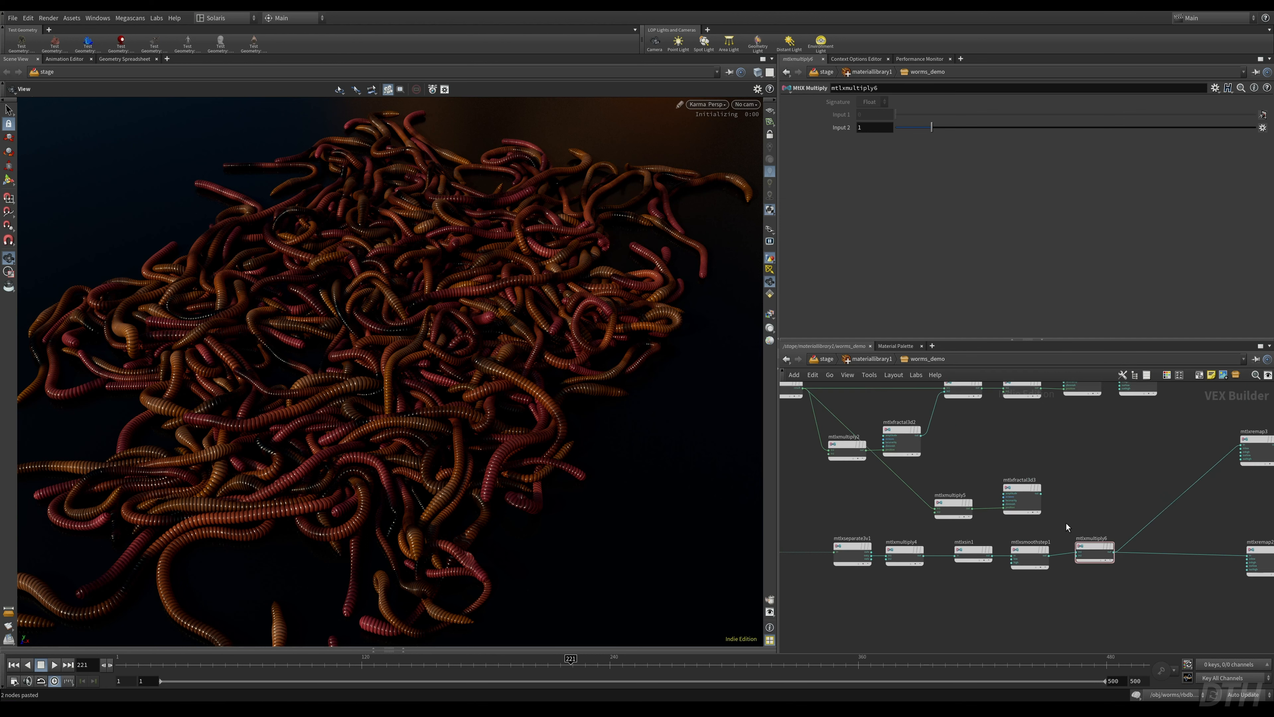
mouse_move(1036, 488)
left_mouse_down()
mouse_move(1074, 565)
mouse_move(1022, 490)
left_mouse_up()
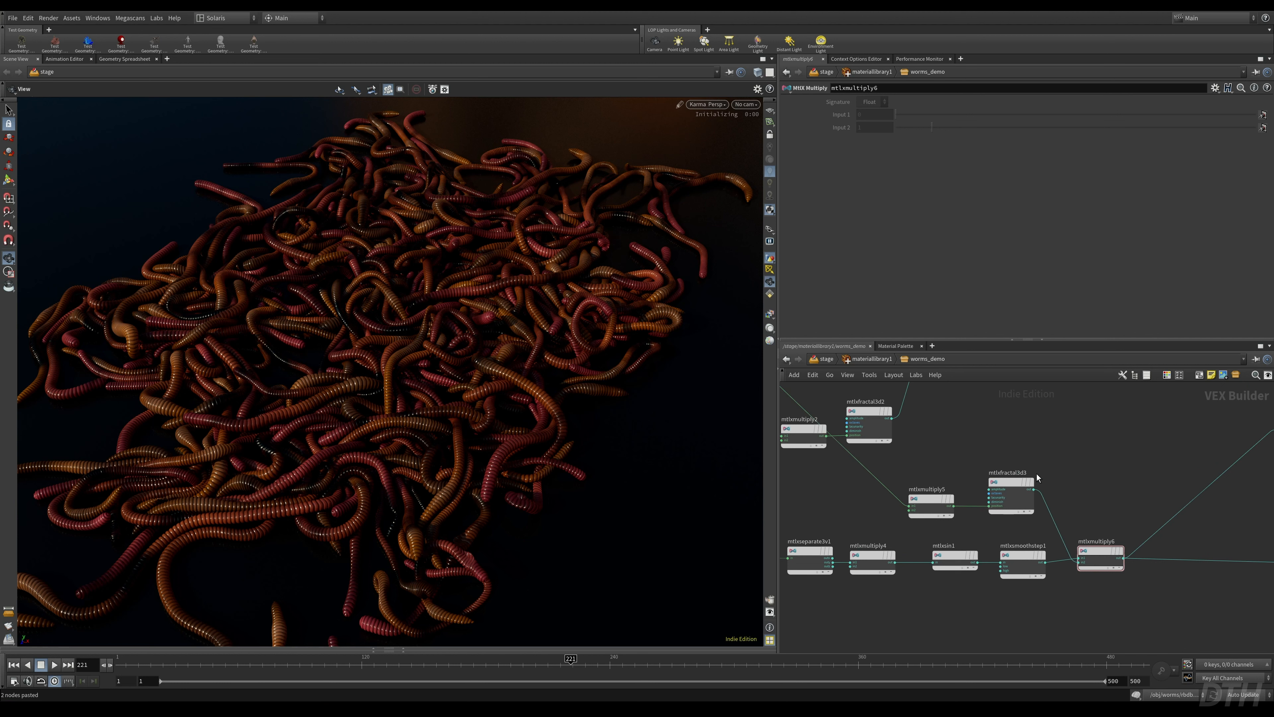
- Set all three components of mtlxmultiply5's Input 2 to 10
left_click_drag(924, 525, 924, 525)
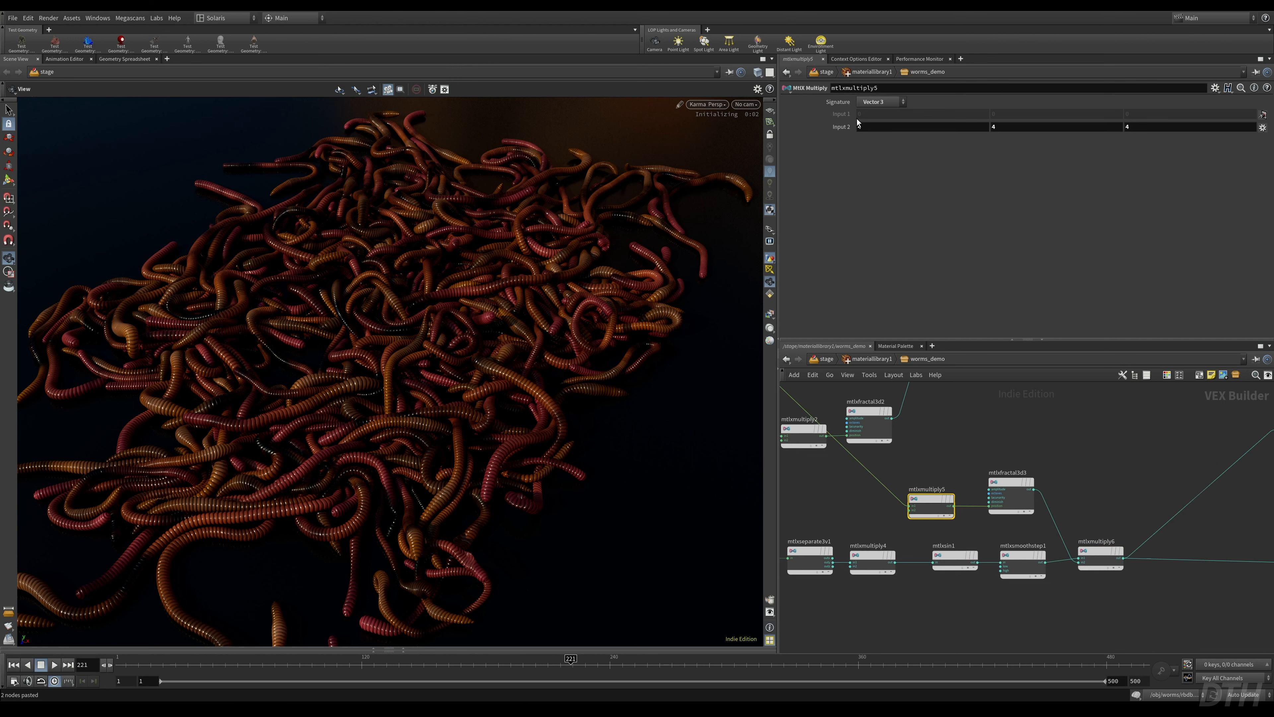
middle_click_drag(836, 126, 898, 102)
- Insert an MtlX Add node on the wire before mtlxmultiply5 and set its Input 2 to 510 on all components
left_click(960, 442)
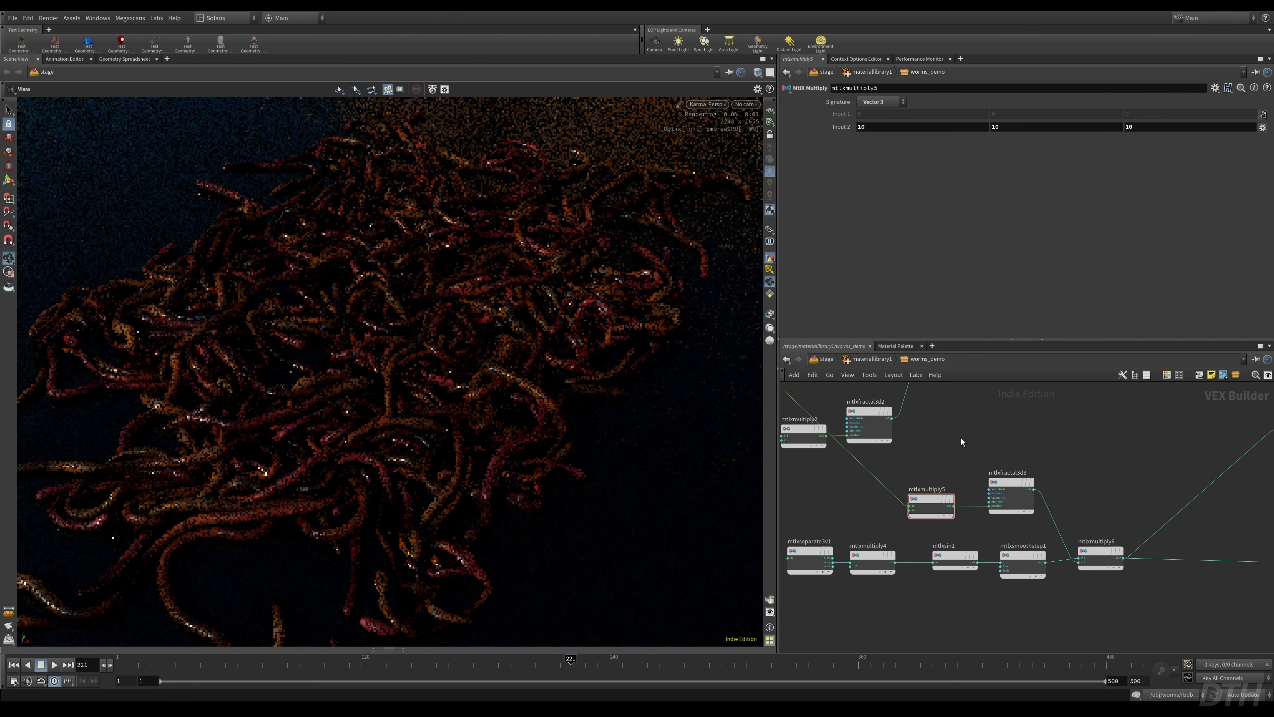
key("Tab")
type("add")
key("Return")
left_click(961, 438)
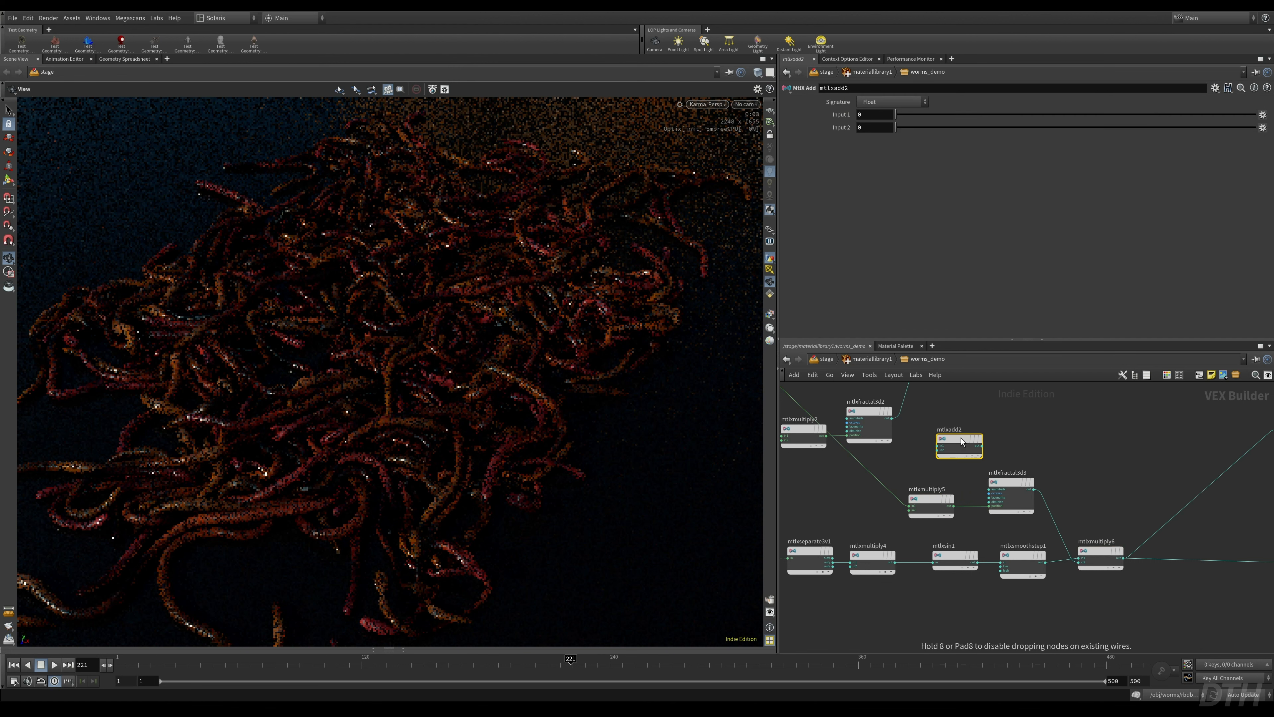
left_click_drag(960, 439, 902, 501)
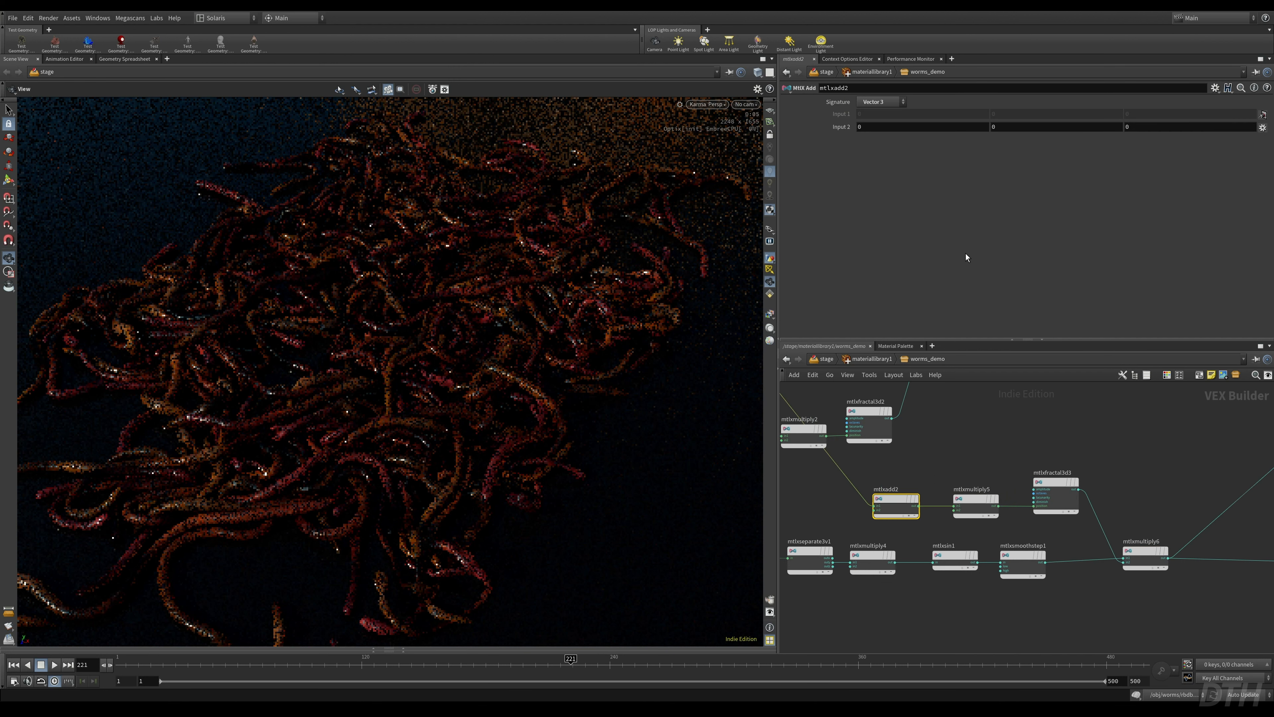
middle_click_drag(825, 126, 1095, 491)
- Move usdprimvarreader2 farther left of the noise branches and reposition mtlxmultiply6 slightly in the ring row
scroll(1187, 414, "down", 3)
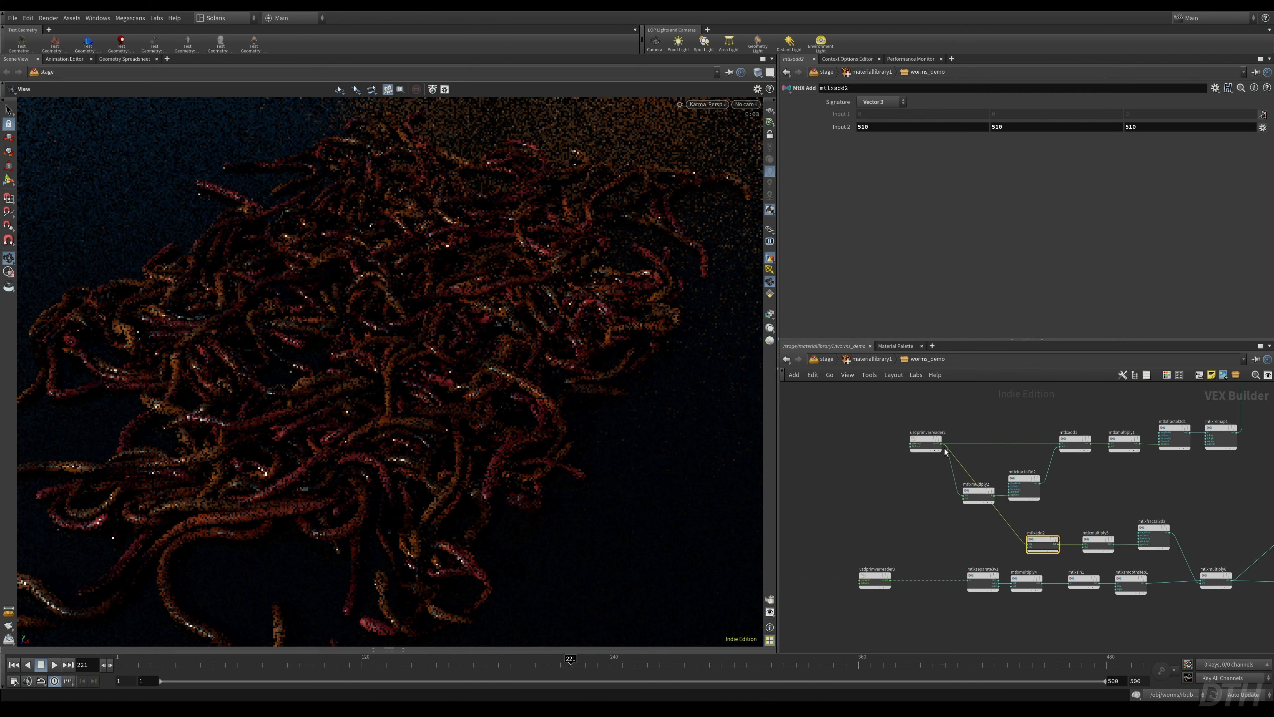
left_click_drag(926, 444, 827, 444)
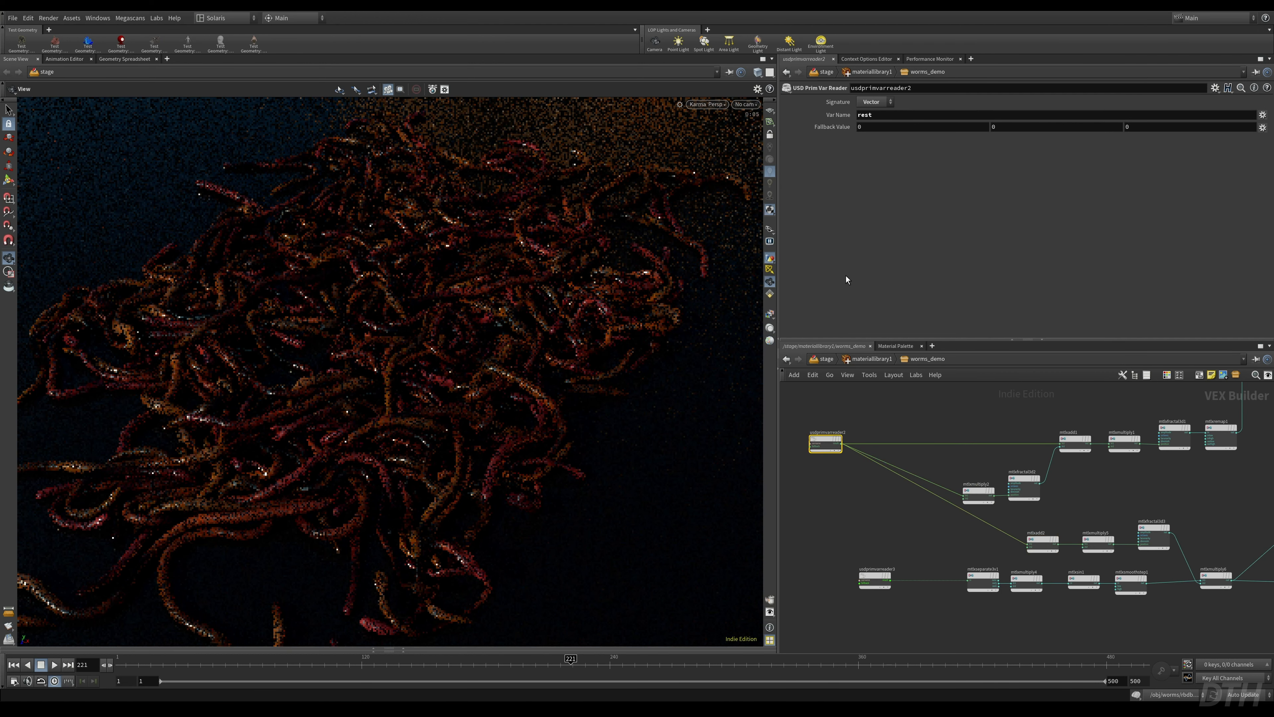
middle_click_drag(1166, 547, 984, 541)
left_click(1059, 477)
left_click_drag(989, 598, 986, 604)
- Connect the mtlxfractal3d3 output directly to base_color on mtlxstandard_surface1 to preview the noise on the worms
left_click(943, 548)
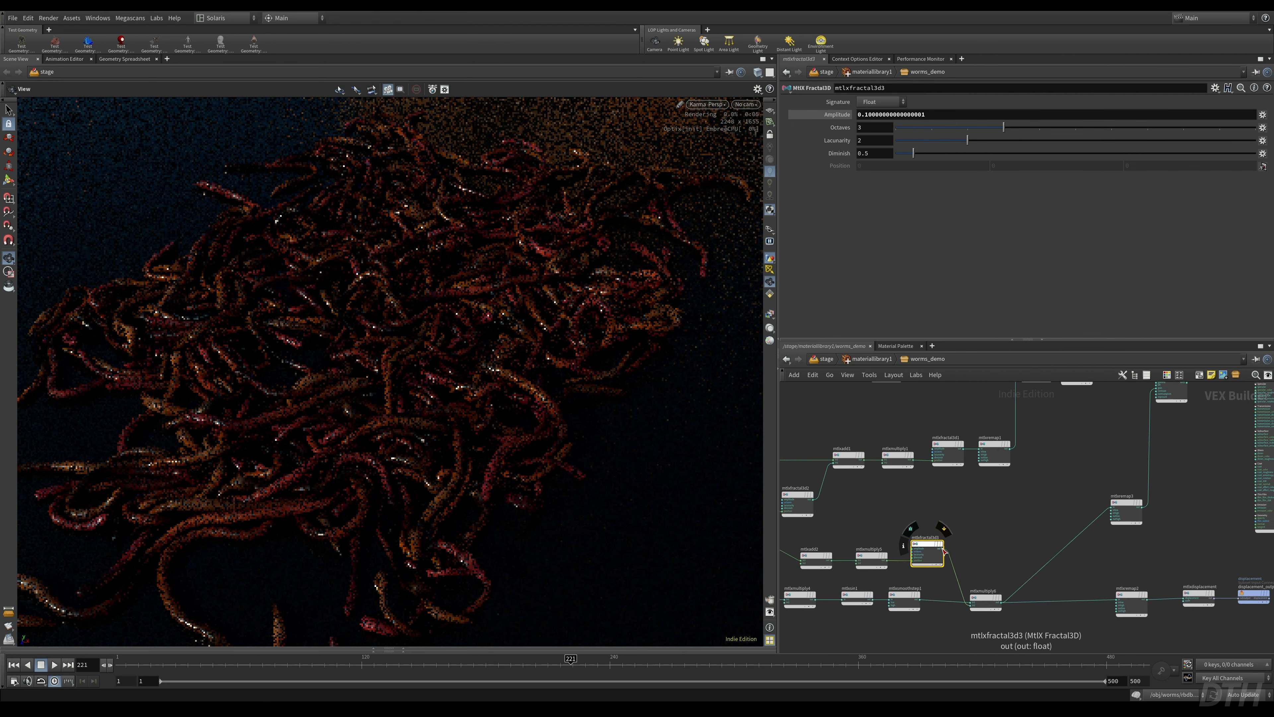
middle_click_drag(1074, 479, 903, 592)
scroll(1086, 487, "up", 4)
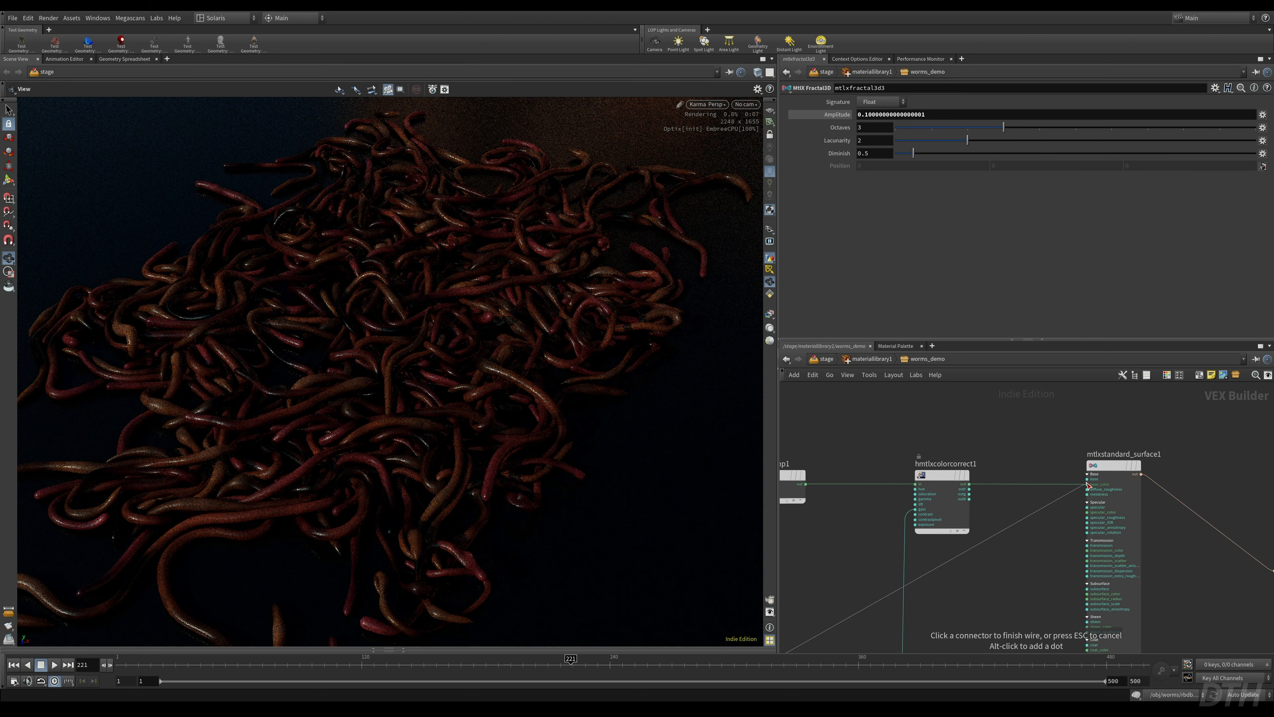
left_click(1088, 486)
scroll(1036, 539, "down", 3)
middle_click_drag(1034, 548, 1160, 436)
scroll(1144, 453, "down", 4)
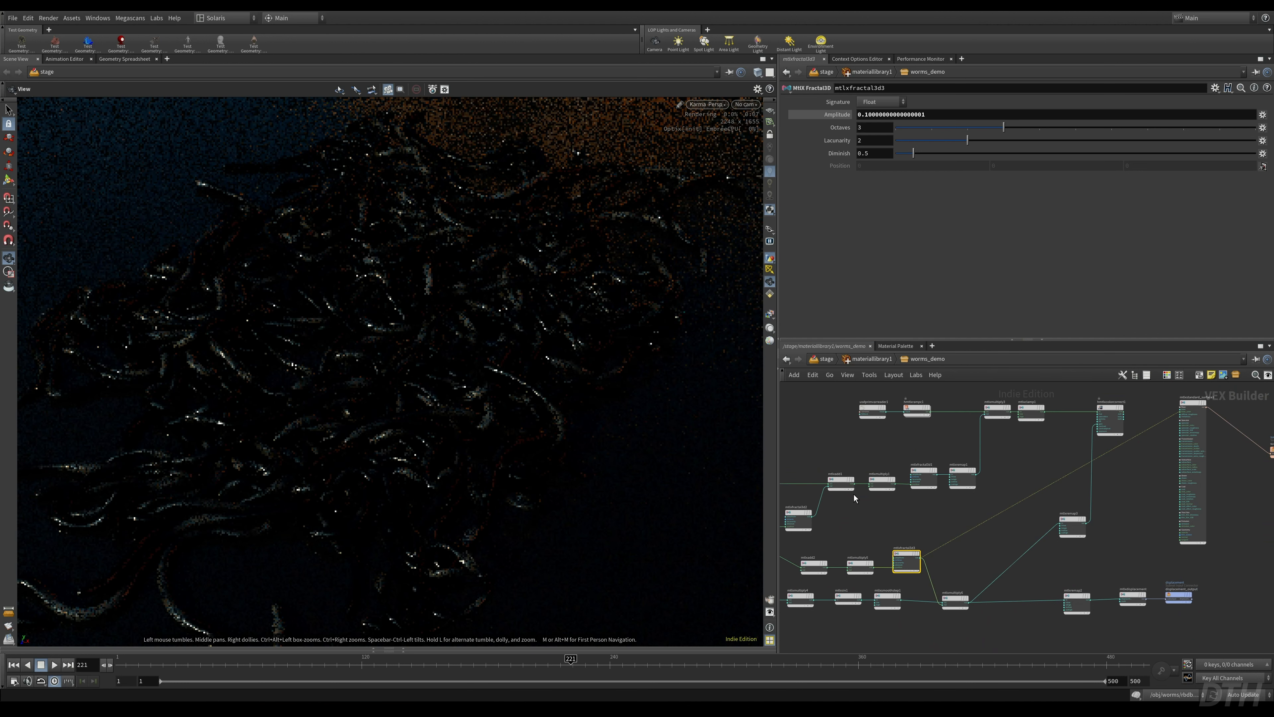
- Set mtlxfractal3d3's Amplitude to 1 and mtlxmultiply5's Input 2 to 110 on all components
scroll(887, 542, "up", 3)
middle_click_drag(887, 542, 988, 503)
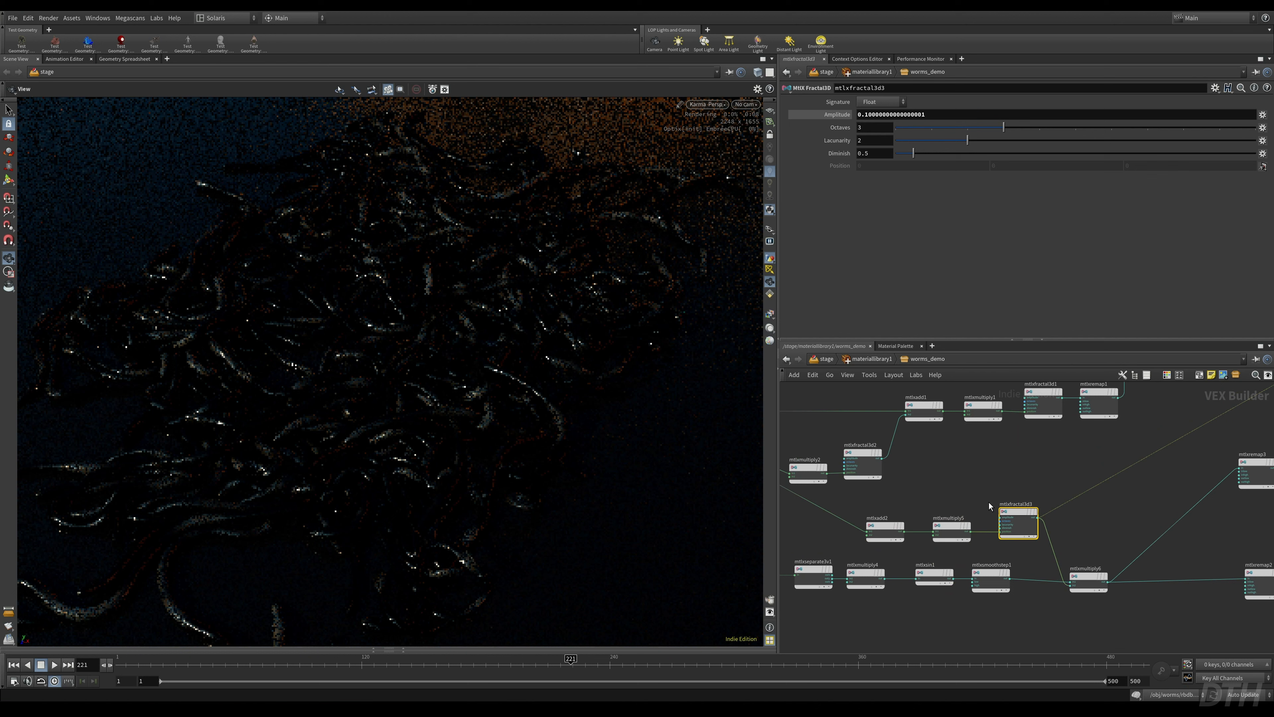
left_click(940, 532)
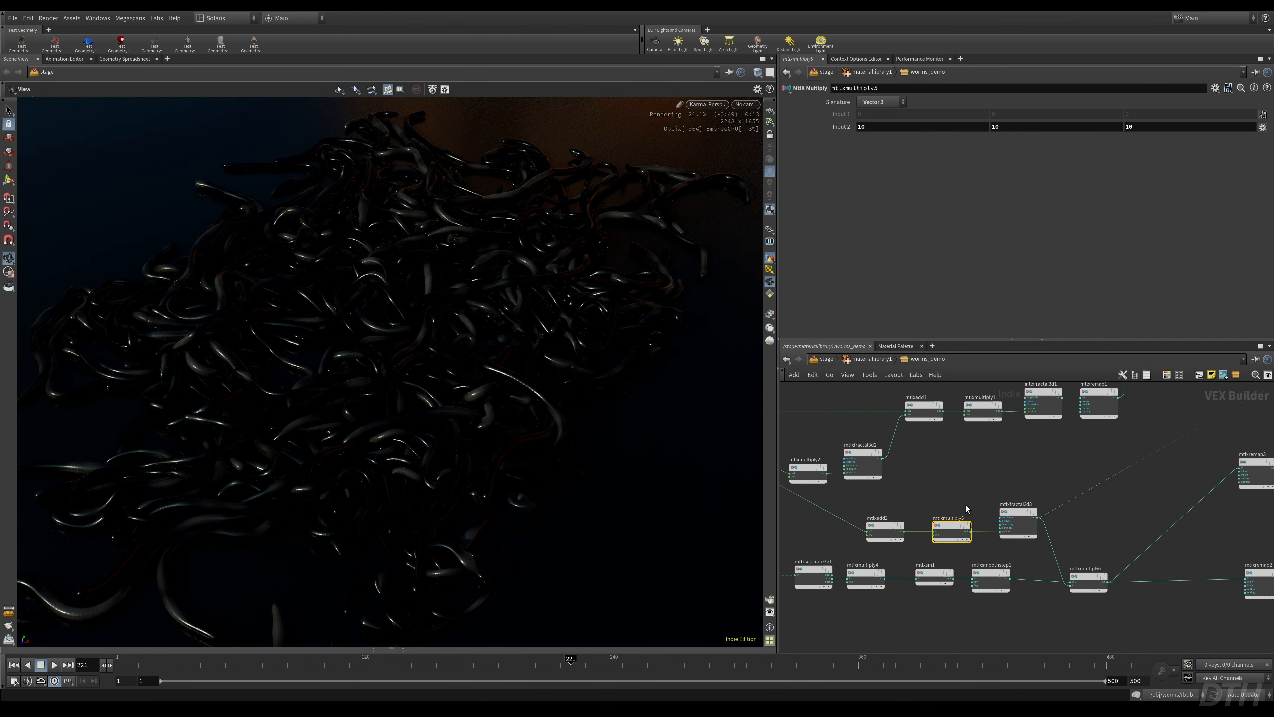
scroll(997, 539, "up", 4)
left_click(1006, 507)
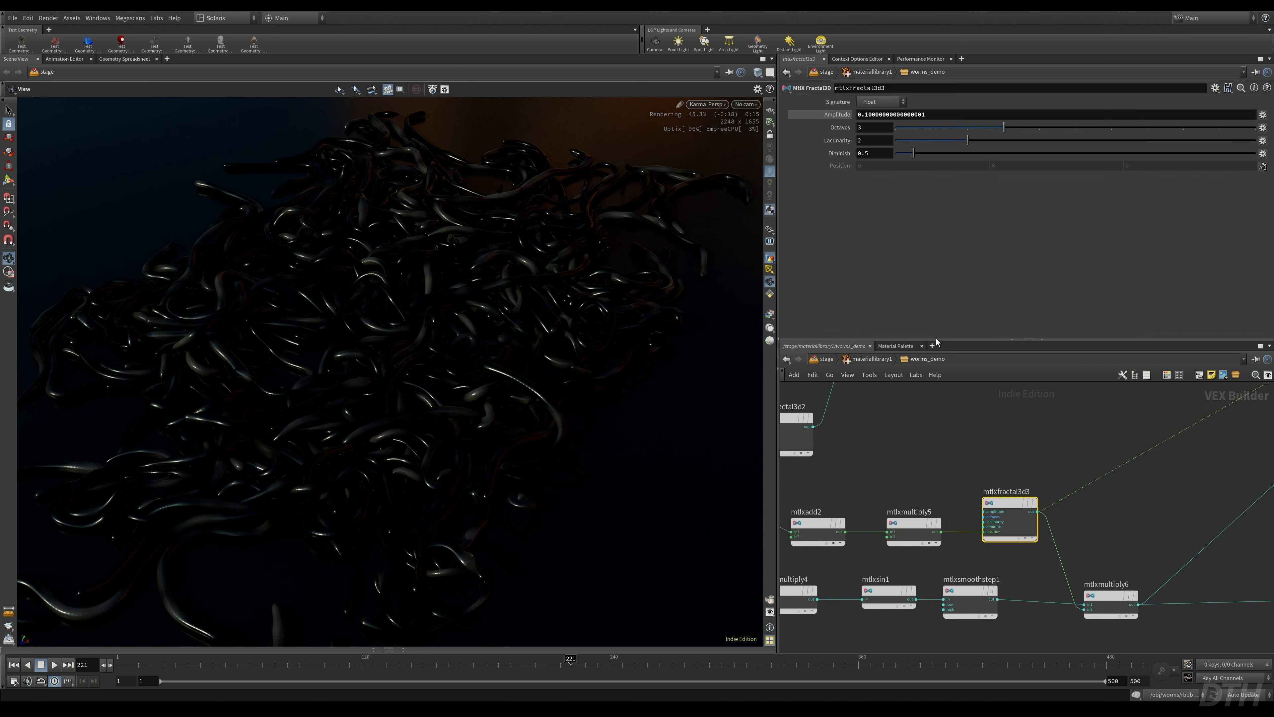
double_click(875, 116)
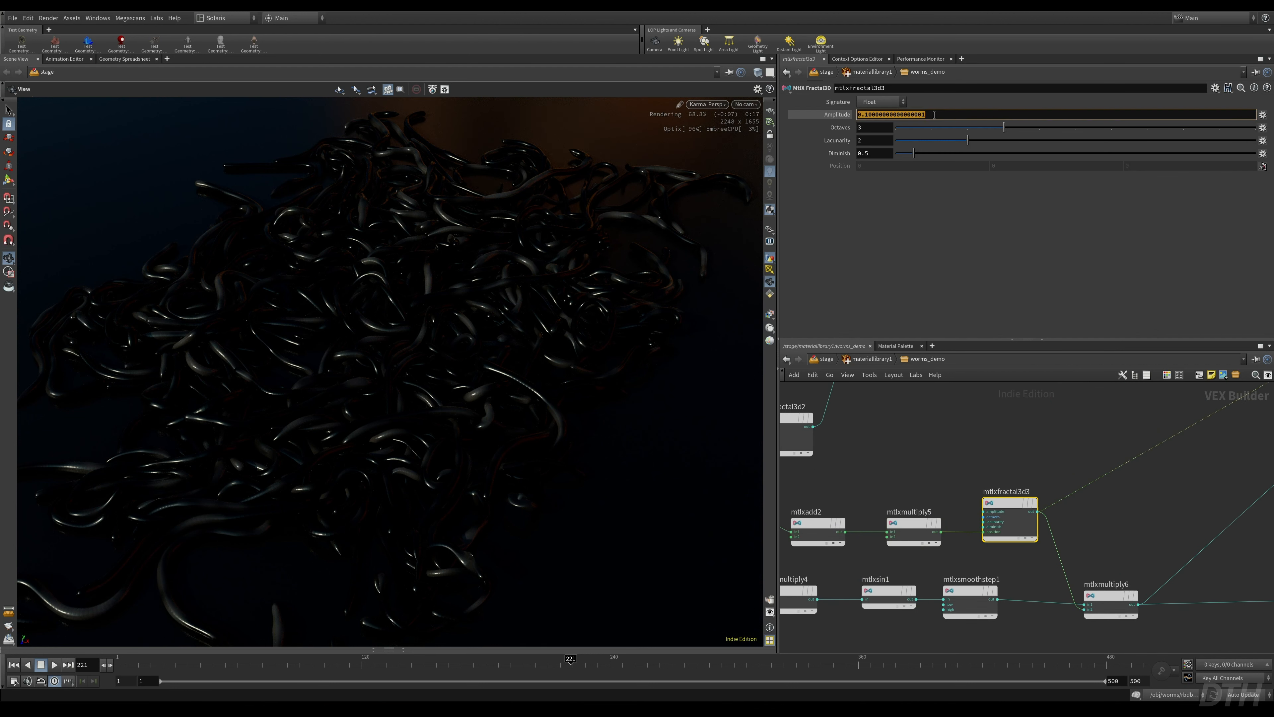
type("1")
key("Return")
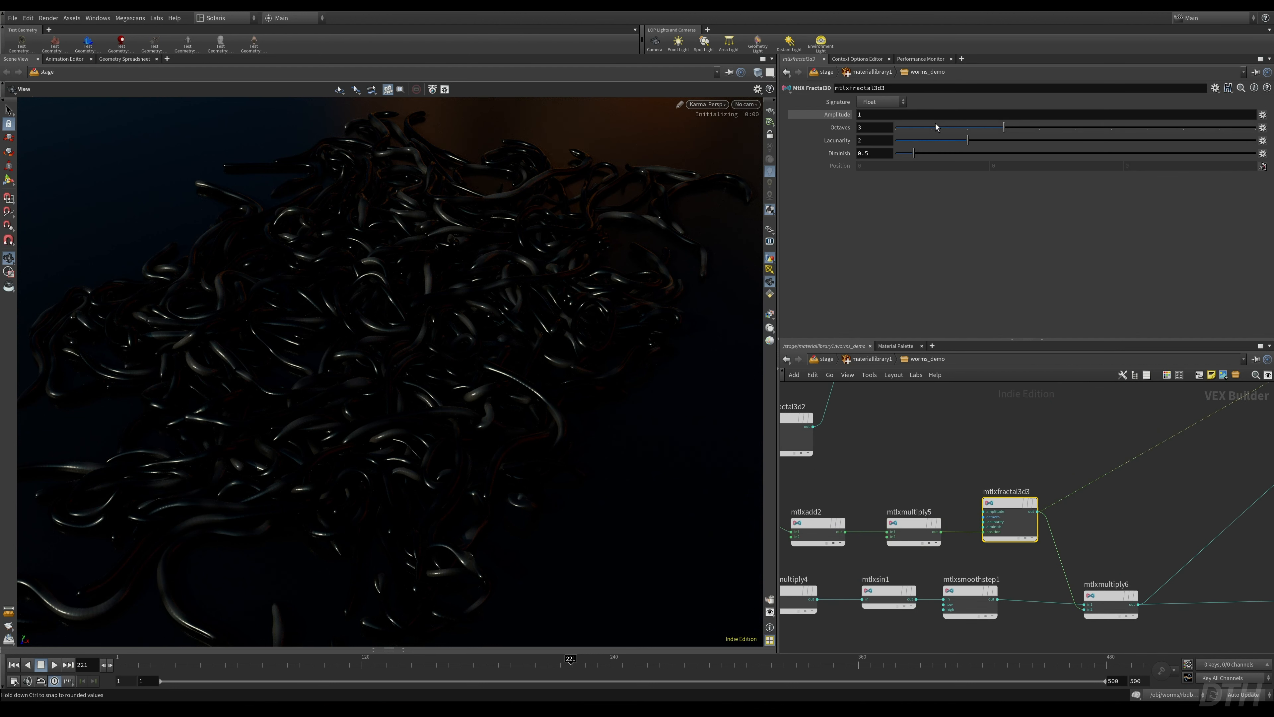
left_click(913, 523)
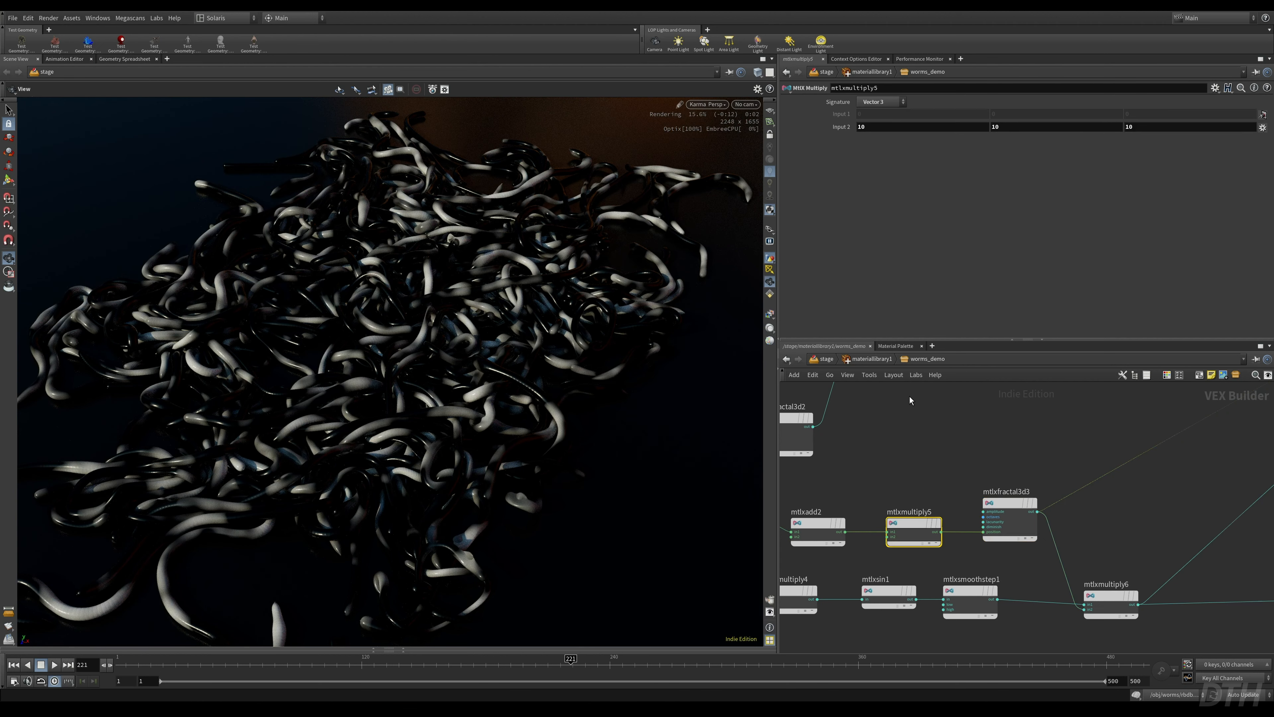
mouse_move(847, 130)
middle_mouse_down()
mouse_move(845, 92)
mouse_move(863, 92)
mouse_move(847, 131)
middle_mouse_up()
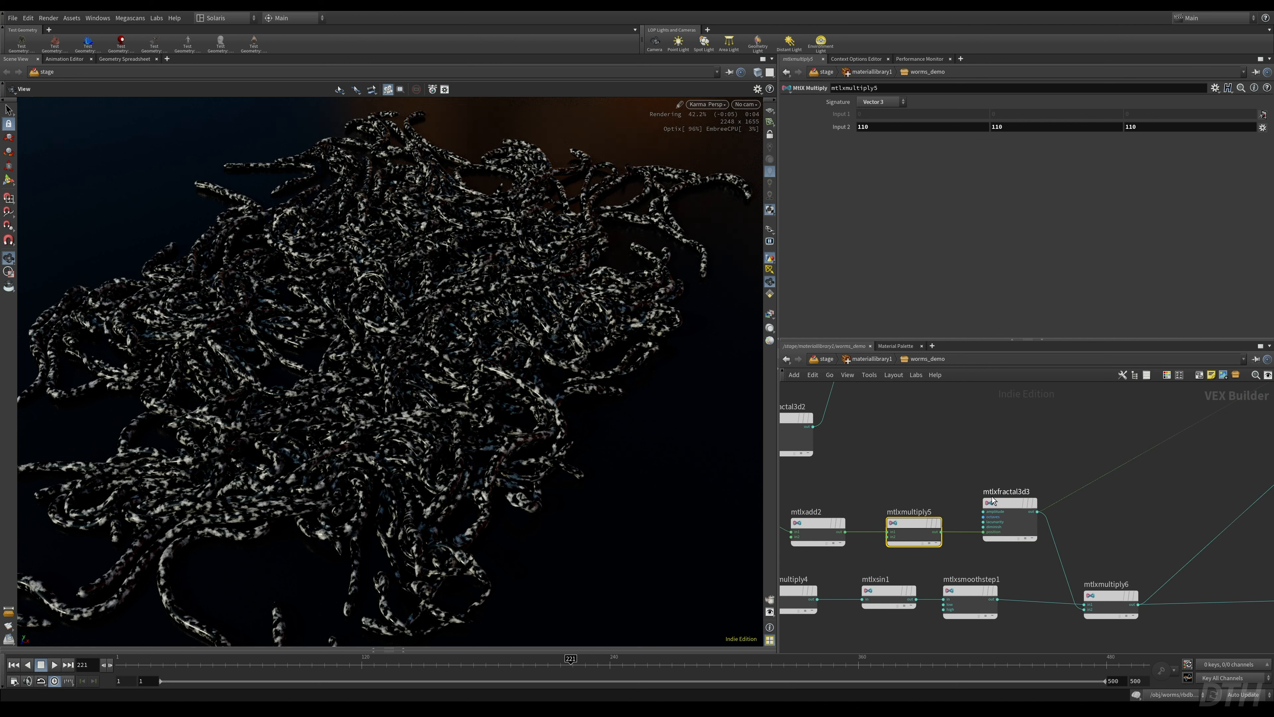
- Insert an MtlX Remap node on the preview wire after mtlxfractal3d3 and set its Outlow to 0.3
left_click_drag(992, 500, 969, 501)
key("Tab")
type("r")
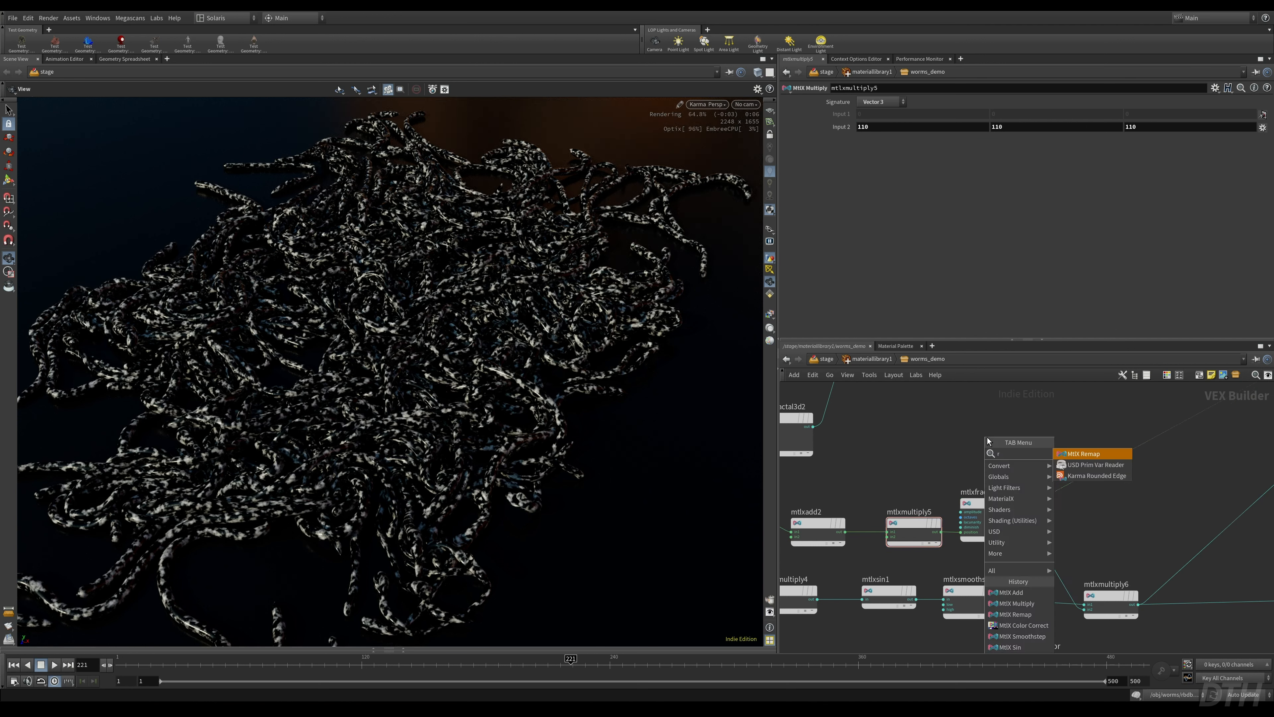
key("Return")
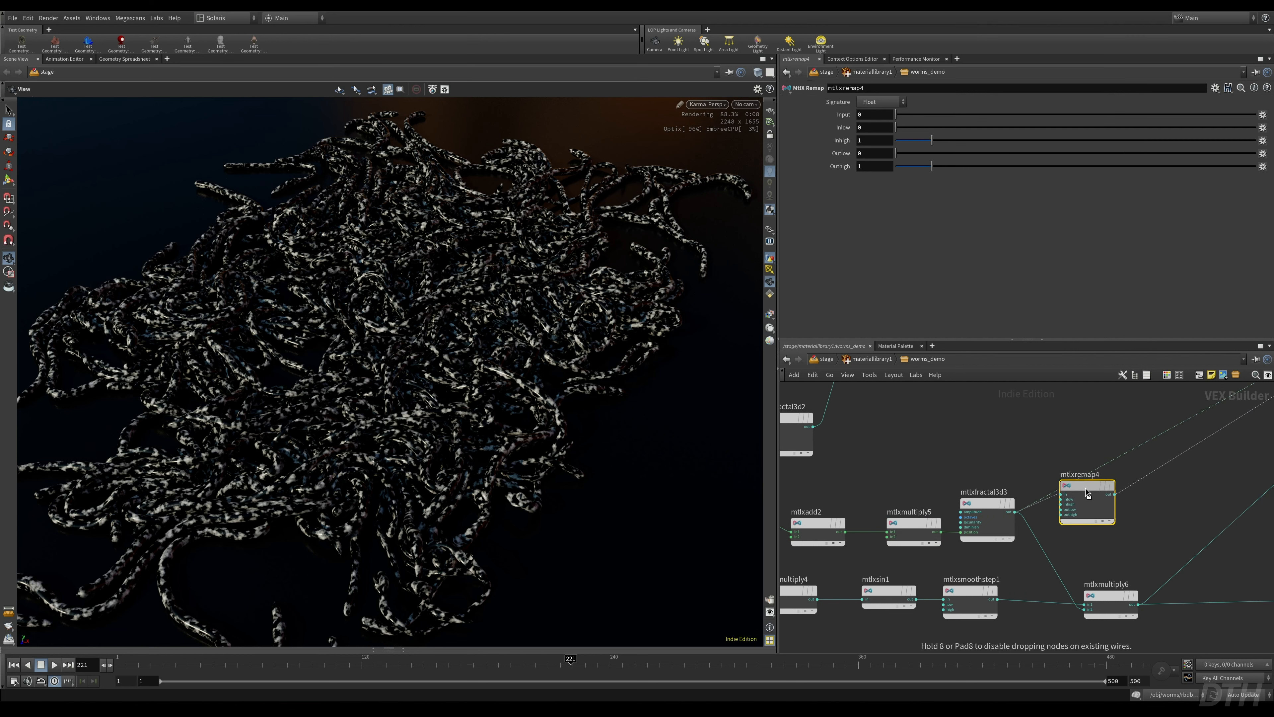
left_click(1076, 487)
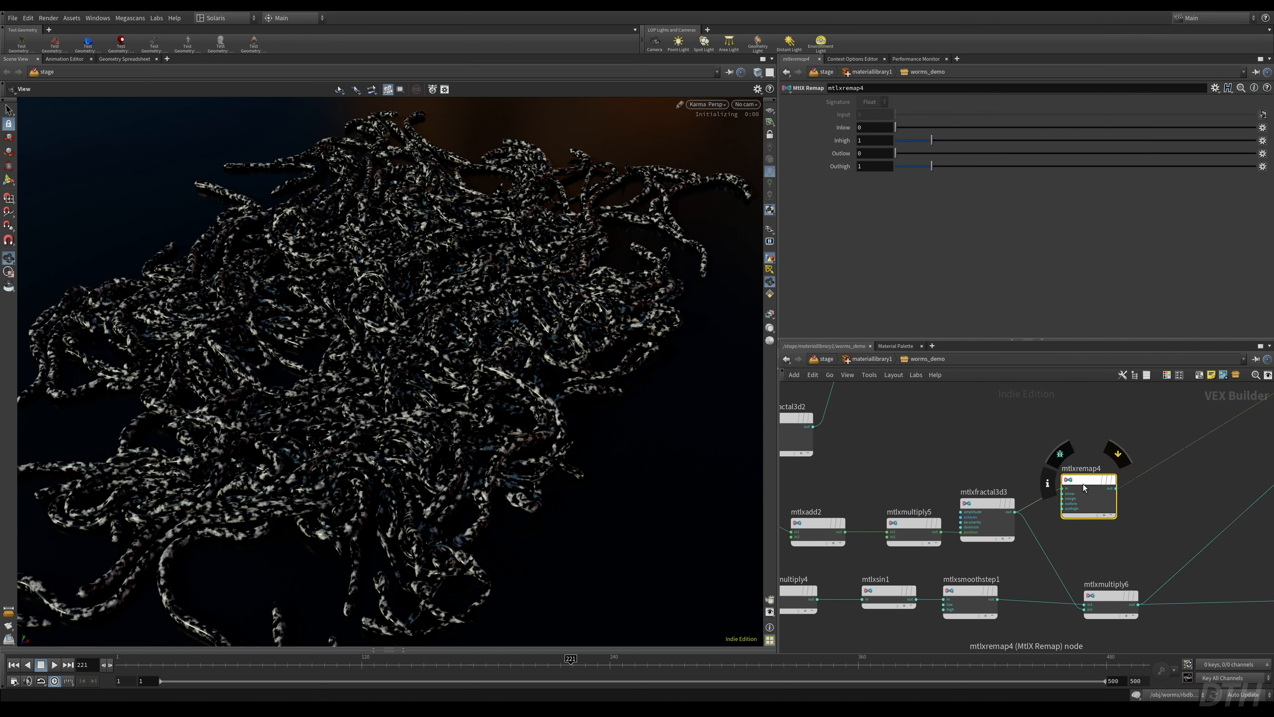
left_click(877, 154)
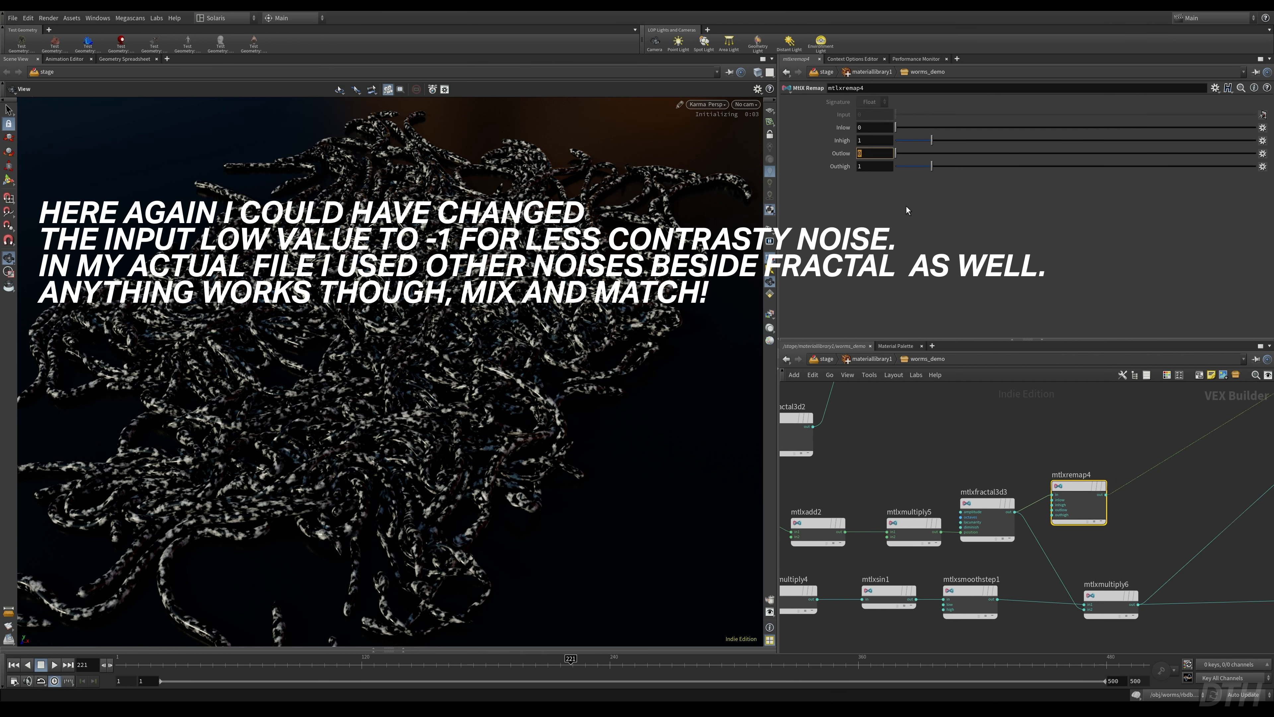
type(".3")
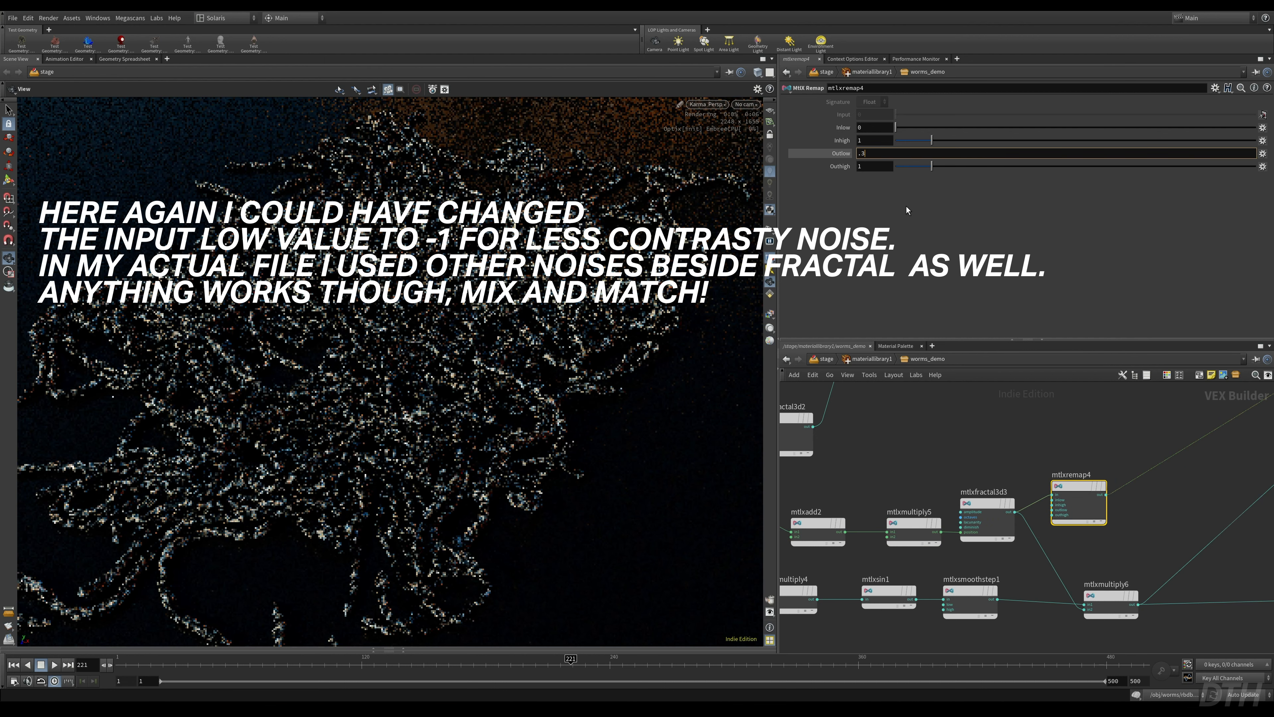
key("Return")
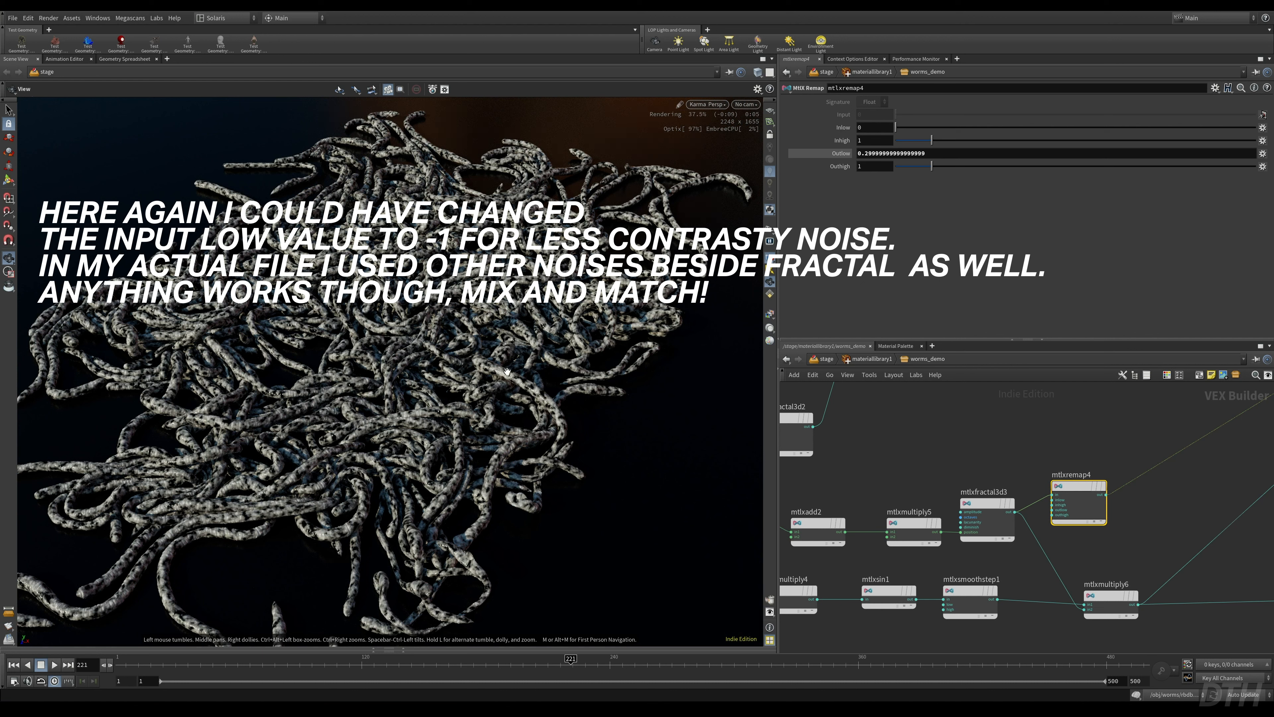
- Connect mtlxremap4 to the second input of mtlxmultiply6 and tidy the noise branch above the ring row
middle_click_drag(967, 450, 892, 445)
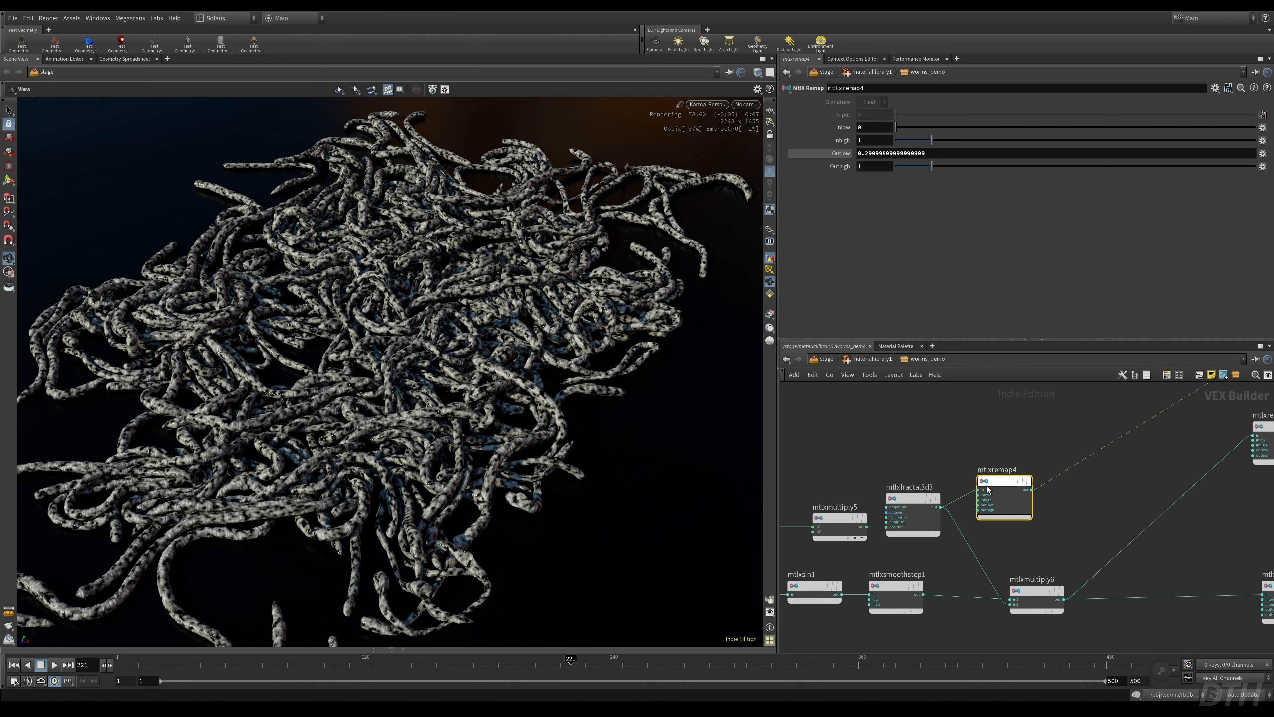
left_click_drag(1012, 486, 1010, 605)
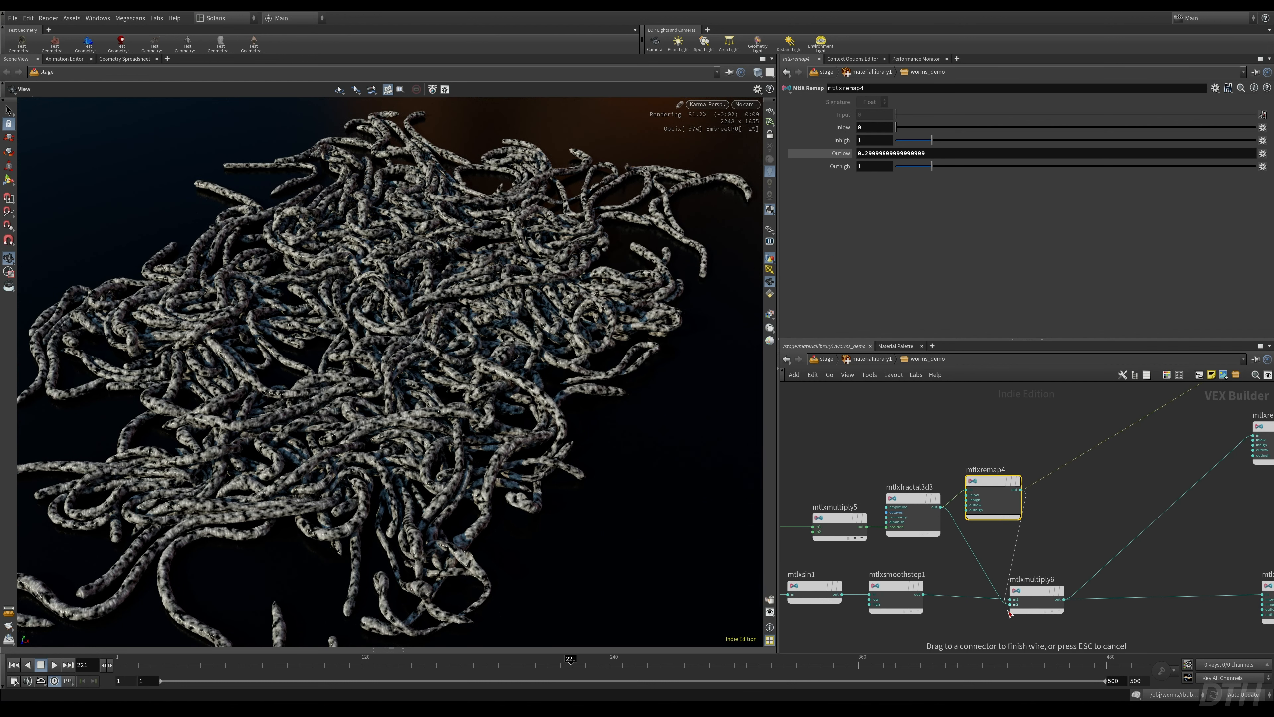
left_click_drag(988, 490, 986, 505)
scroll(938, 473, "down", 3)
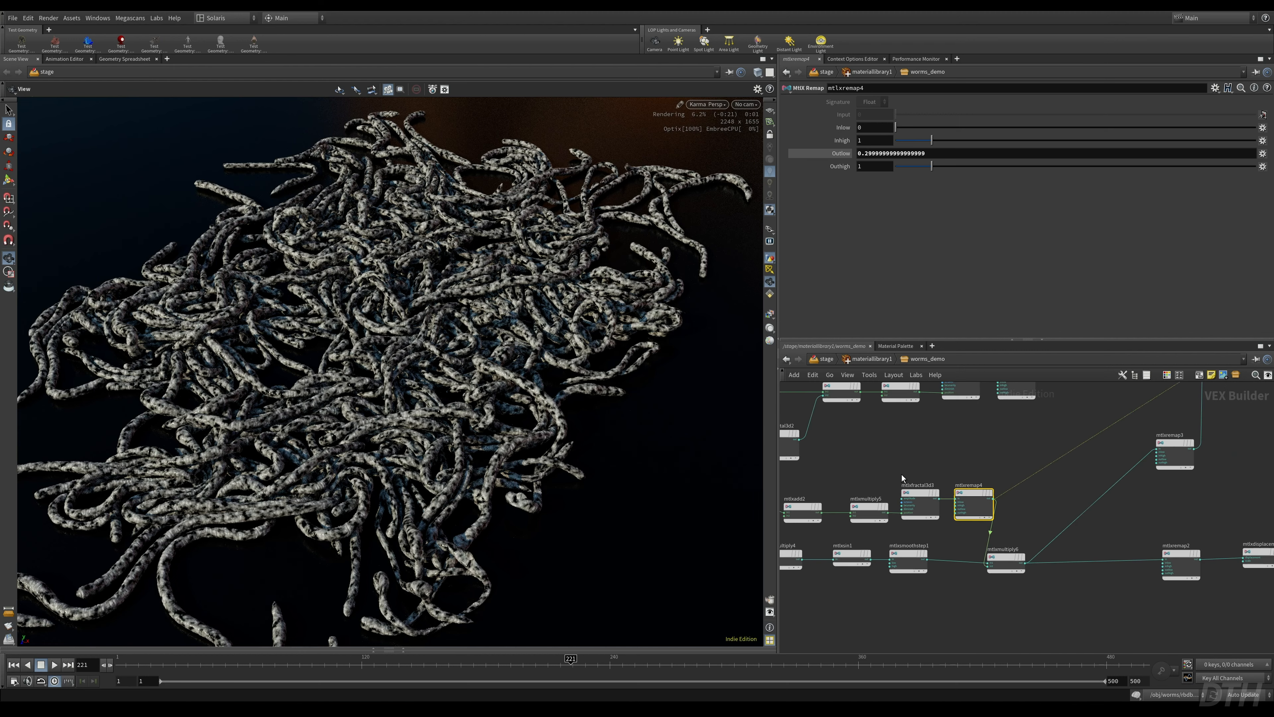
middle_click_drag(902, 474, 980, 476)
left_click_drag(896, 486, 1004, 491)
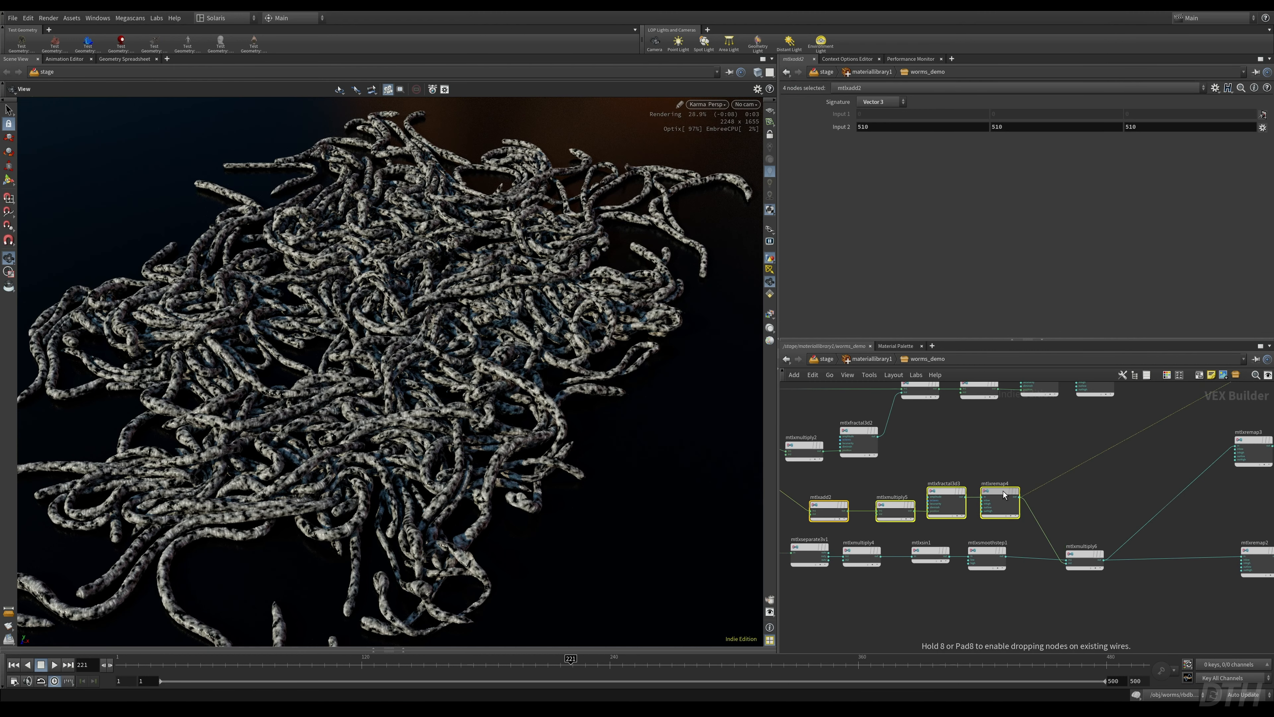
left_click_drag(1084, 552, 1076, 545)
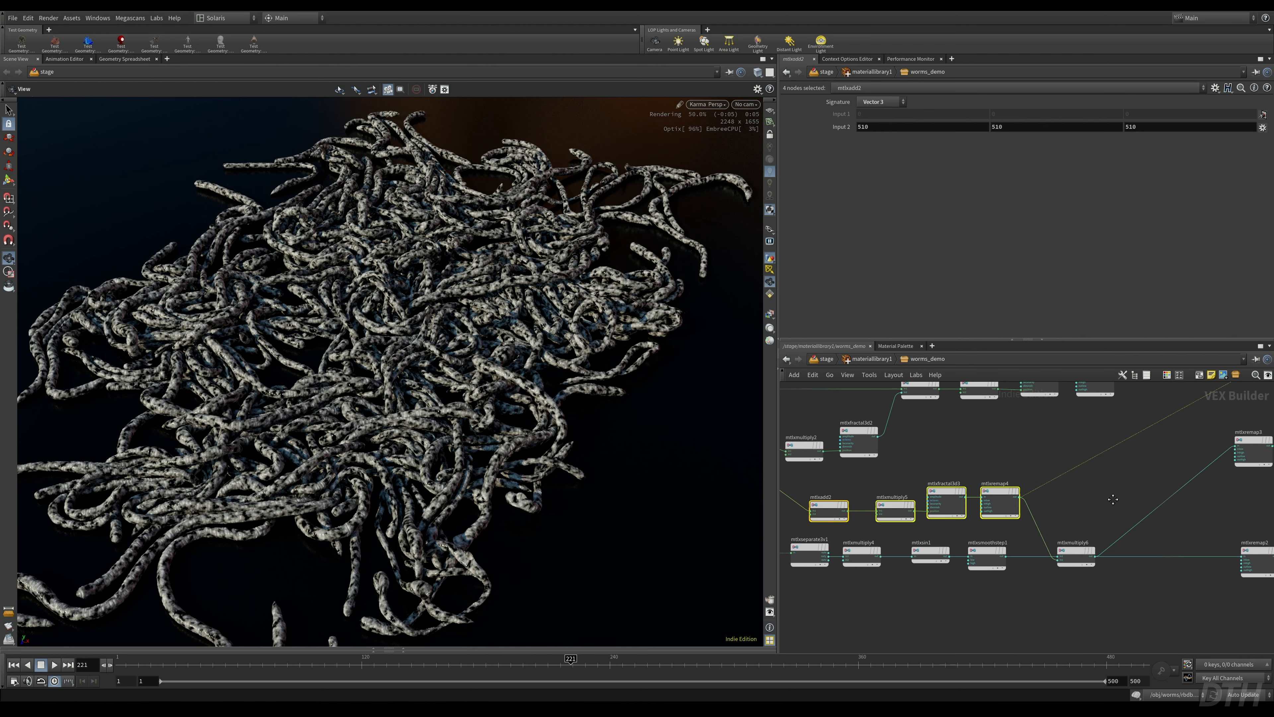
- Reconnect hmtlxcolorcorrect1's output to base_color on mtlxstandard_surface1 and restart the Karma render
middle_click_drag(1114, 498, 984, 543)
scroll(991, 532, "down", 1)
middle_click_drag(1183, 440, 1077, 522)
scroll(1078, 522, "down", 1)
scroll(1096, 465, "up", 4)
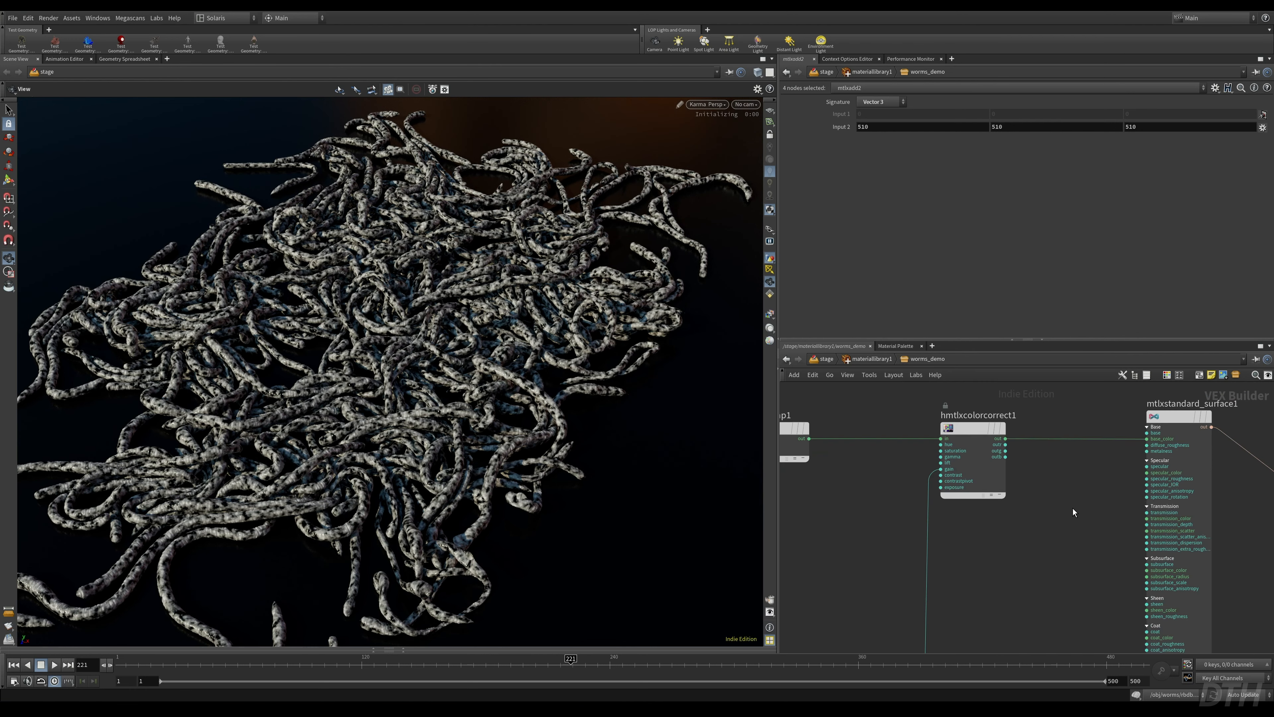
scroll(1073, 508, "down", 4)
left_click(707, 104)
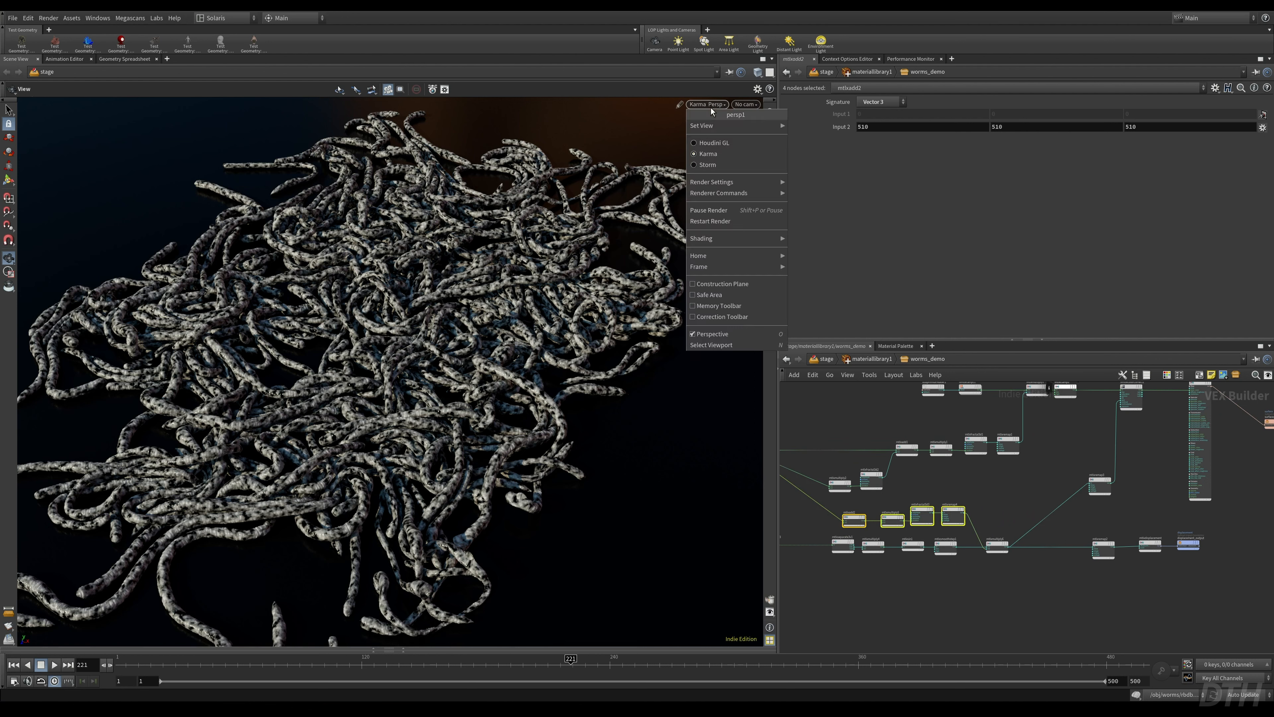
left_click(736, 220)
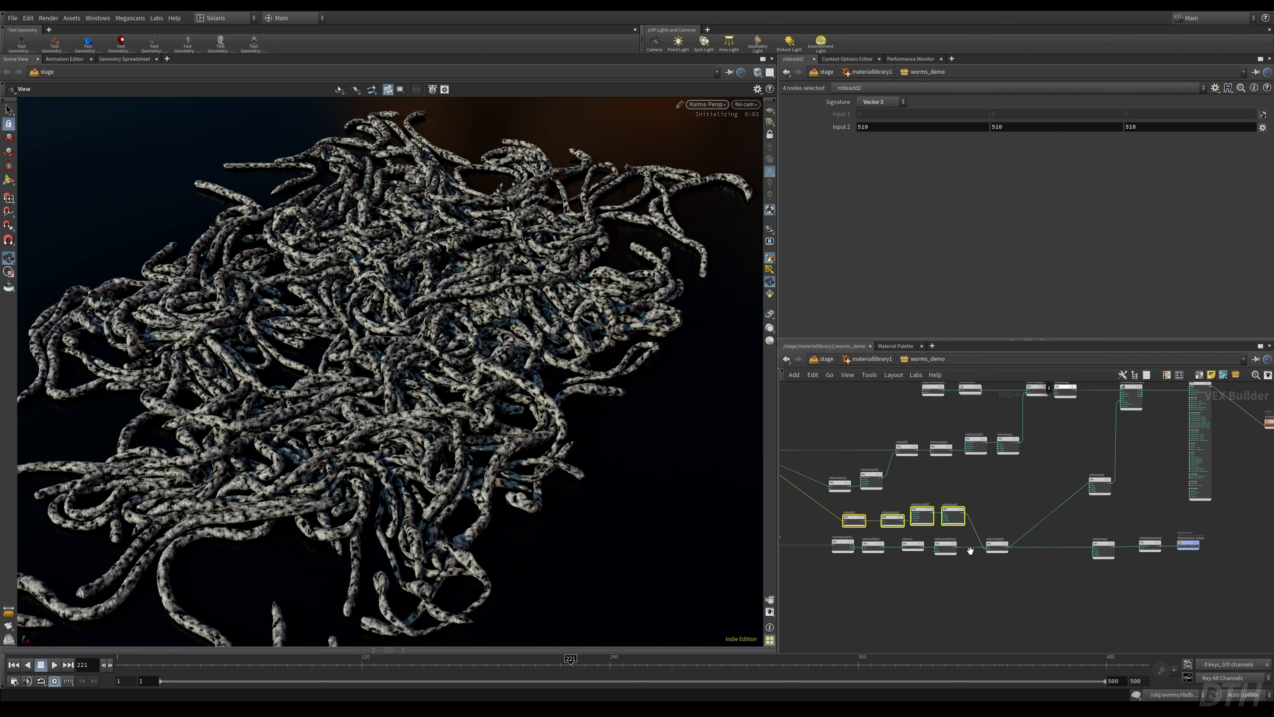
- Set mtlxremap4's Outlow to 0.5
scroll(969, 551, "up", 2)
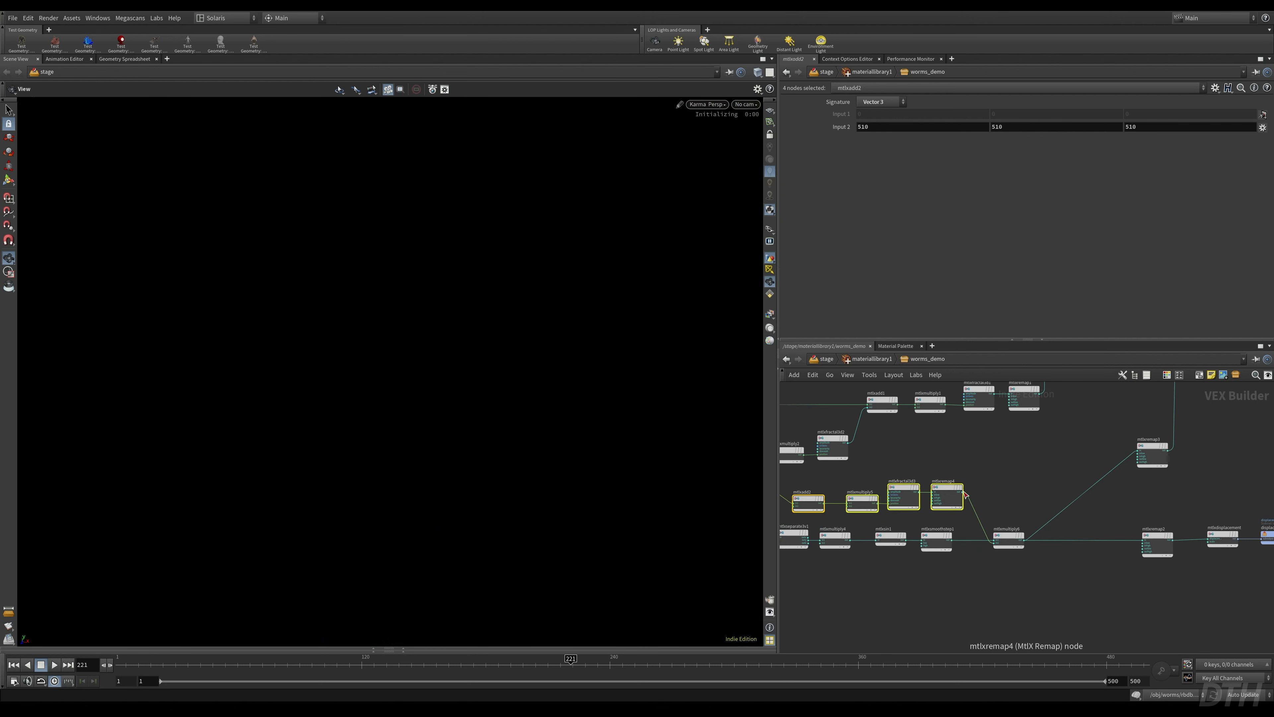
left_click(947, 496)
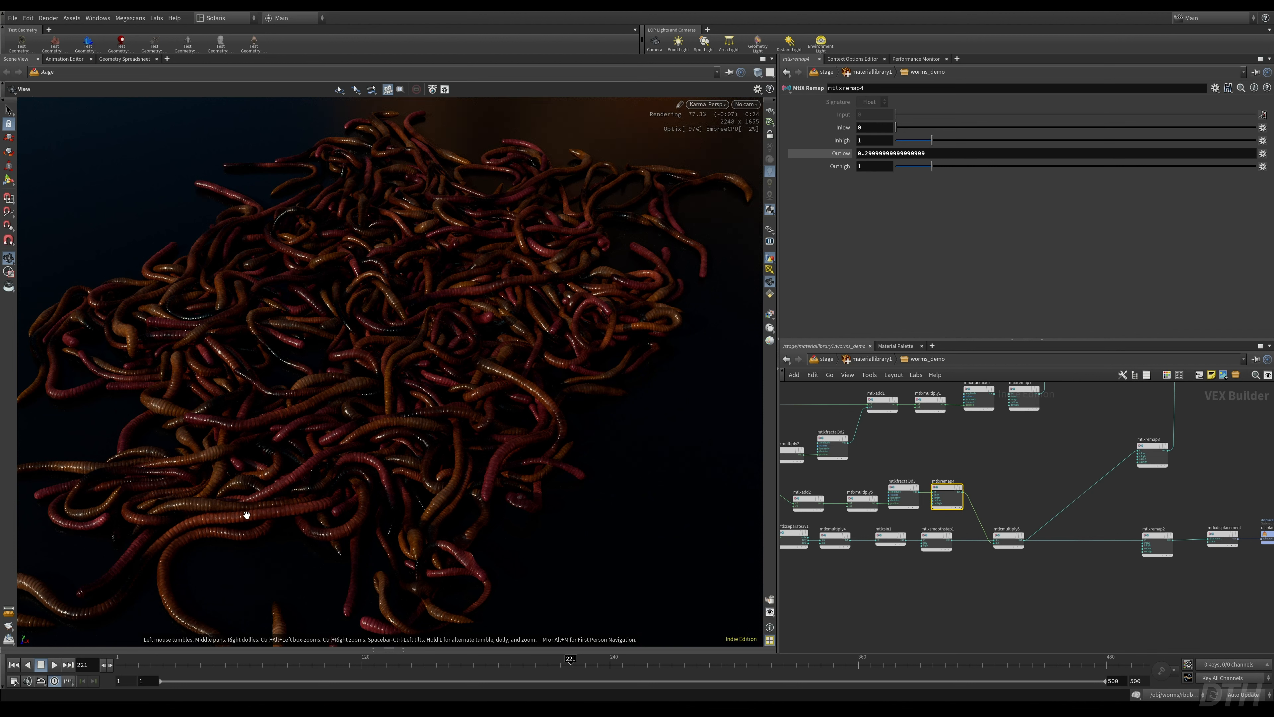
middle_click_drag(894, 589, 976, 587)
scroll(1006, 527, "up", 3)
left_click_drag(984, 153, 699, 146)
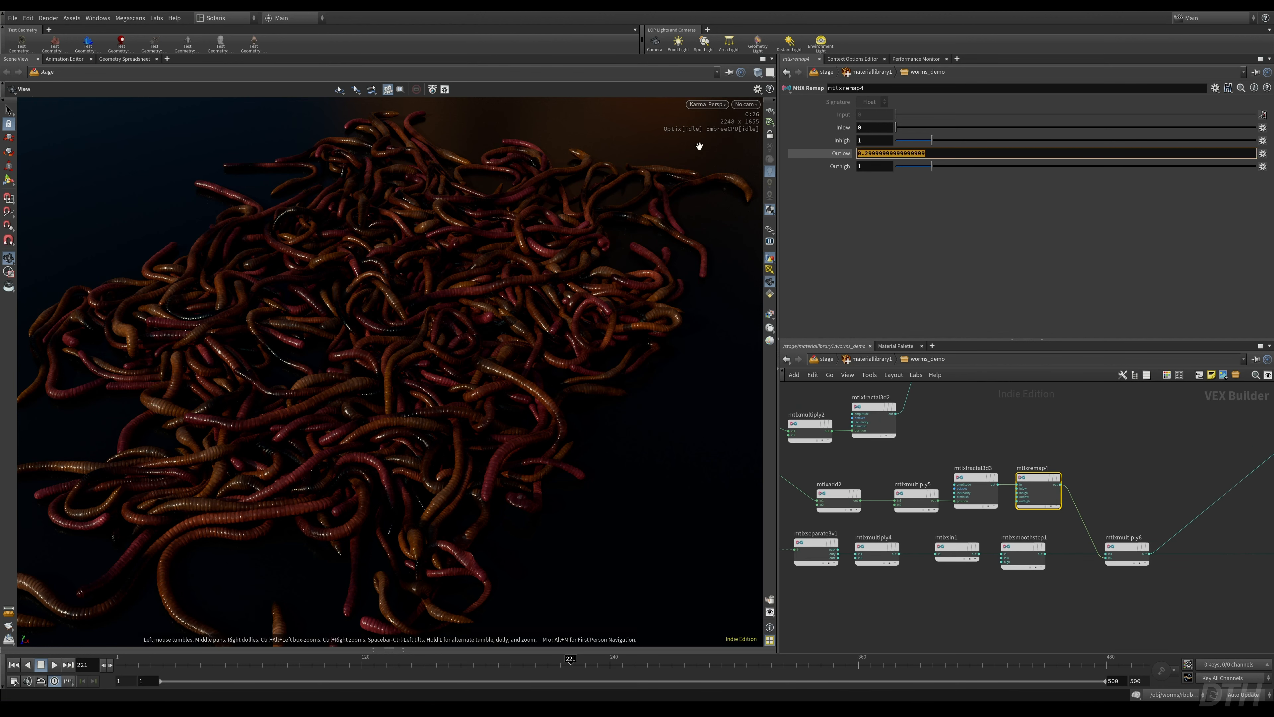
type(".5")
key("Return")
- Set all three components of Input 2 on mtlxmultiply5 to 70 to change the frequency of the ring-breakup noise
left_click(977, 481)
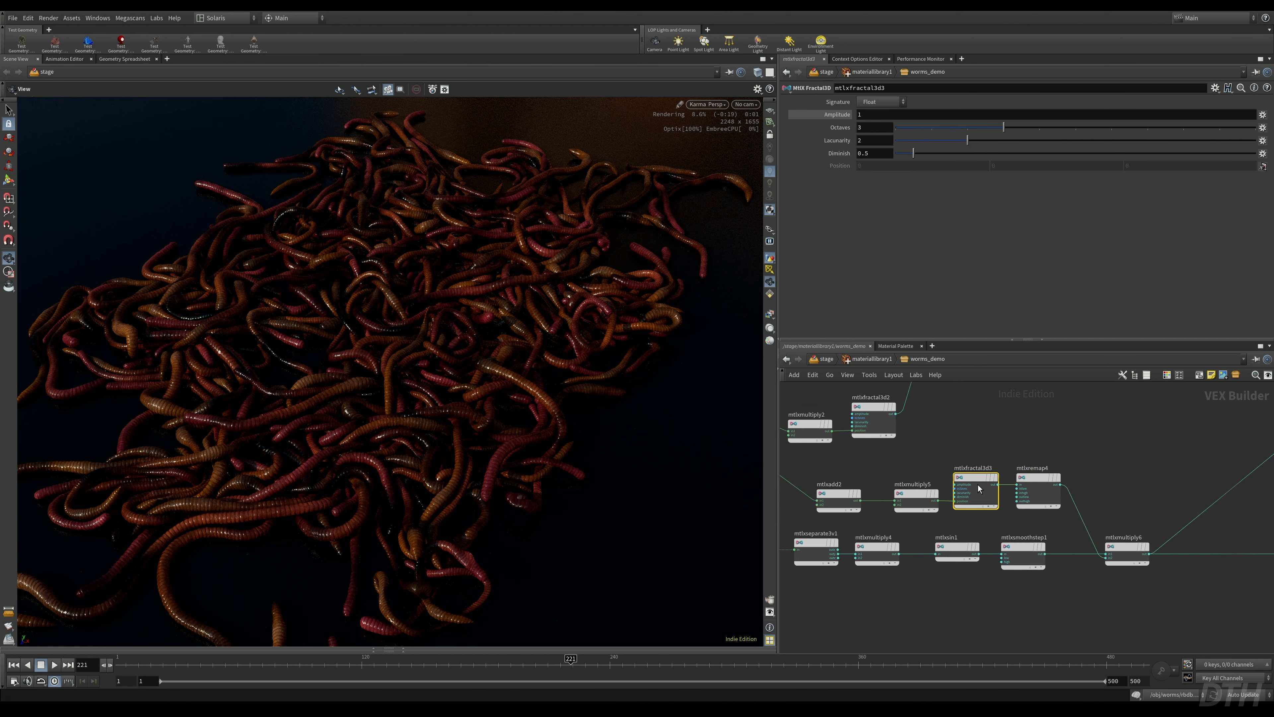
left_click(916, 495)
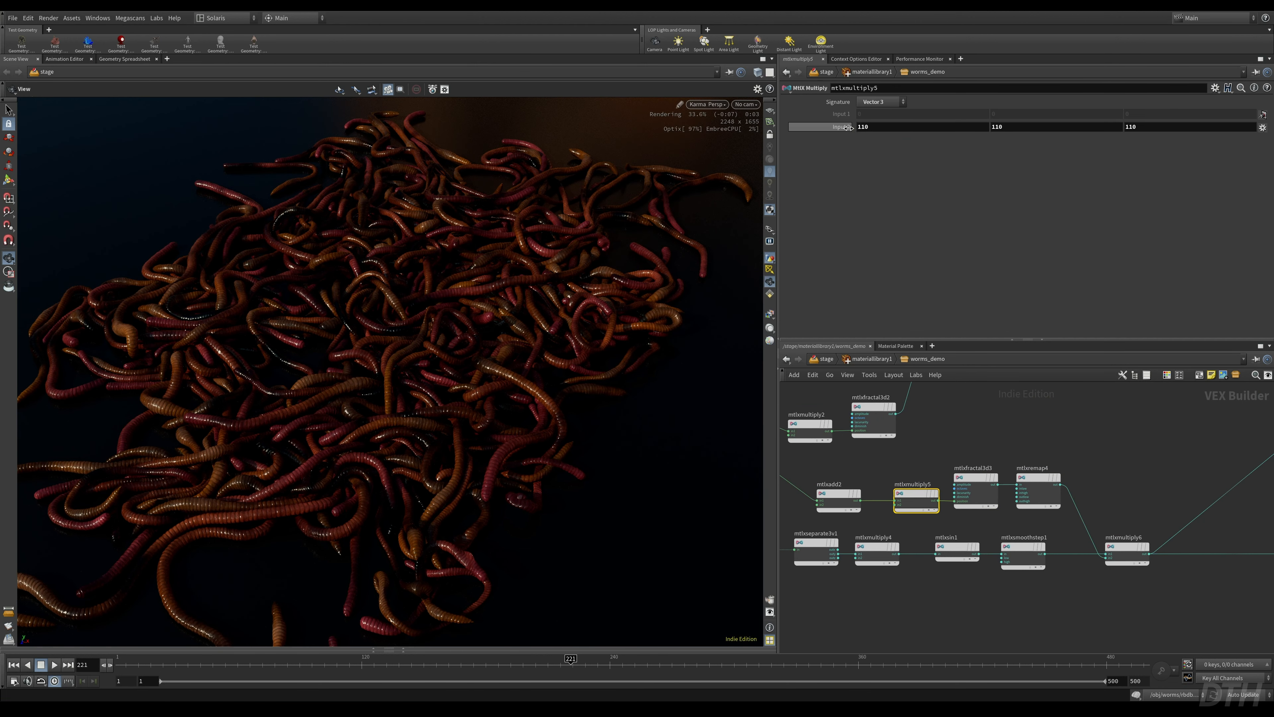
middle_click_drag(848, 127, 819, 90)
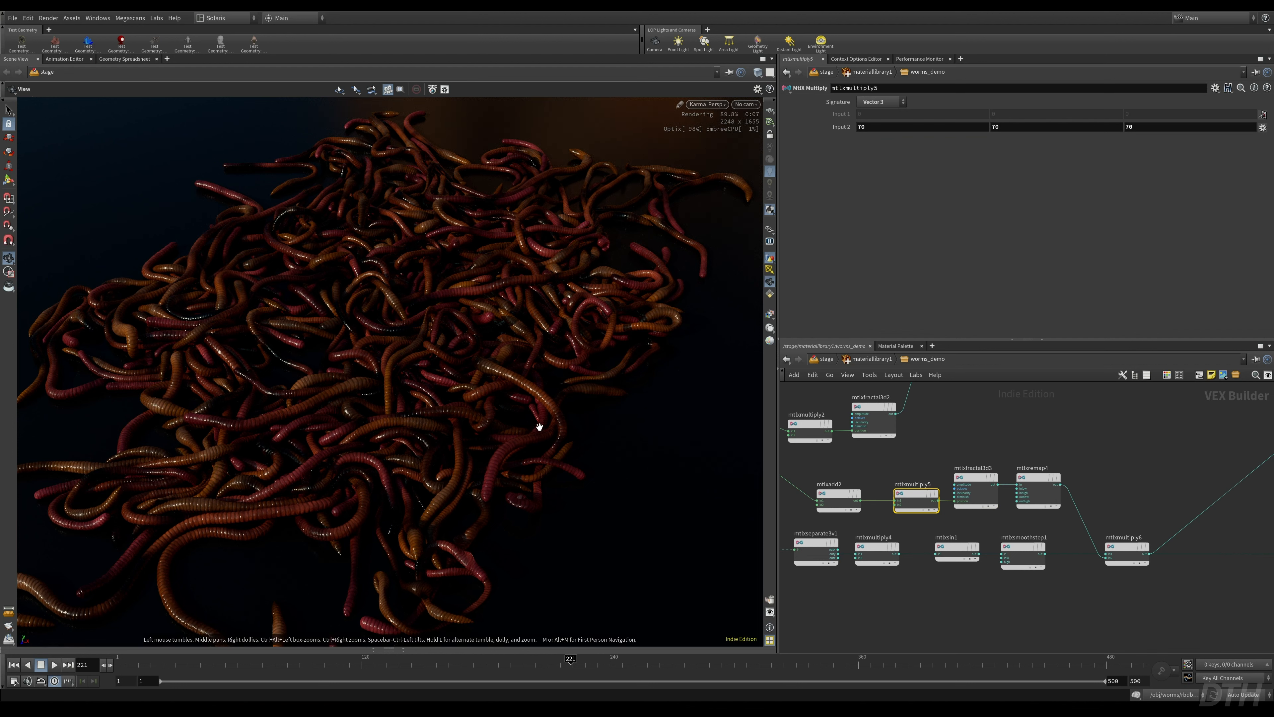
- Set Outlow to 0.5 on mtlxremap1, the remap after the fractal noise that feeds the base color multiply
scroll(998, 536, "down", 3)
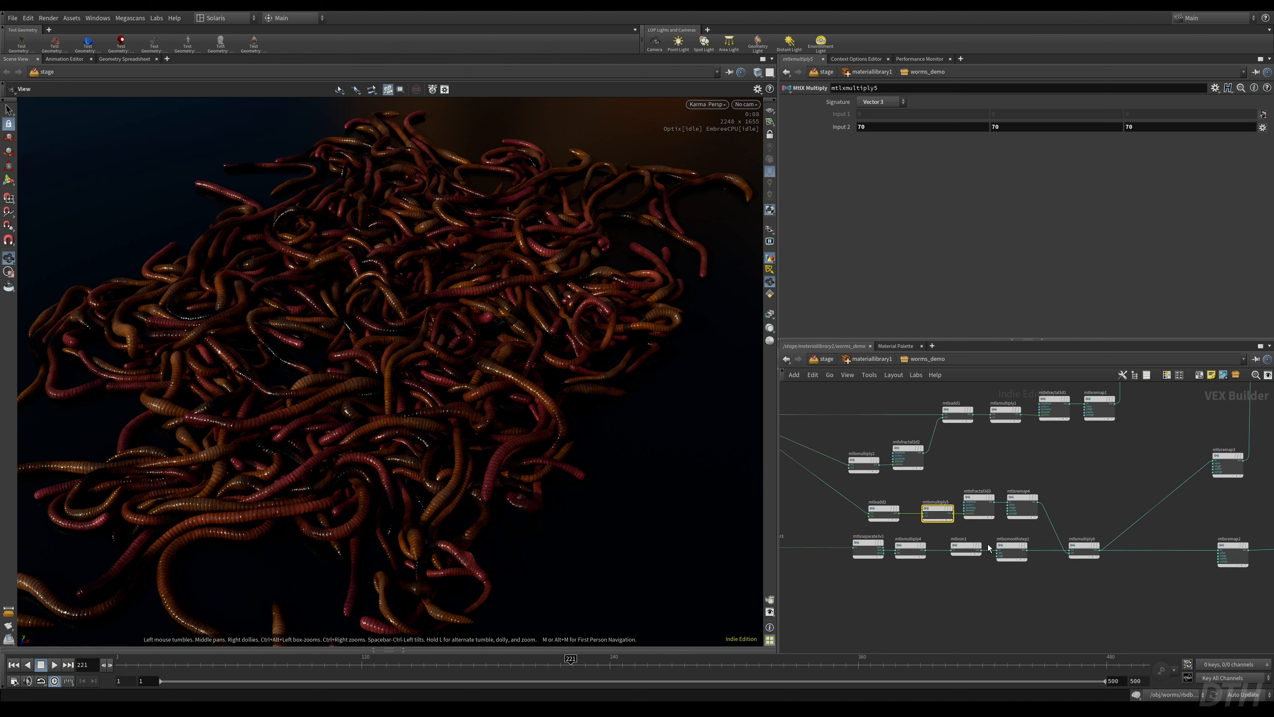
middle_click_drag(972, 557, 954, 581)
scroll(999, 503, "down", 3)
middle_click_drag(846, 460, 907, 498)
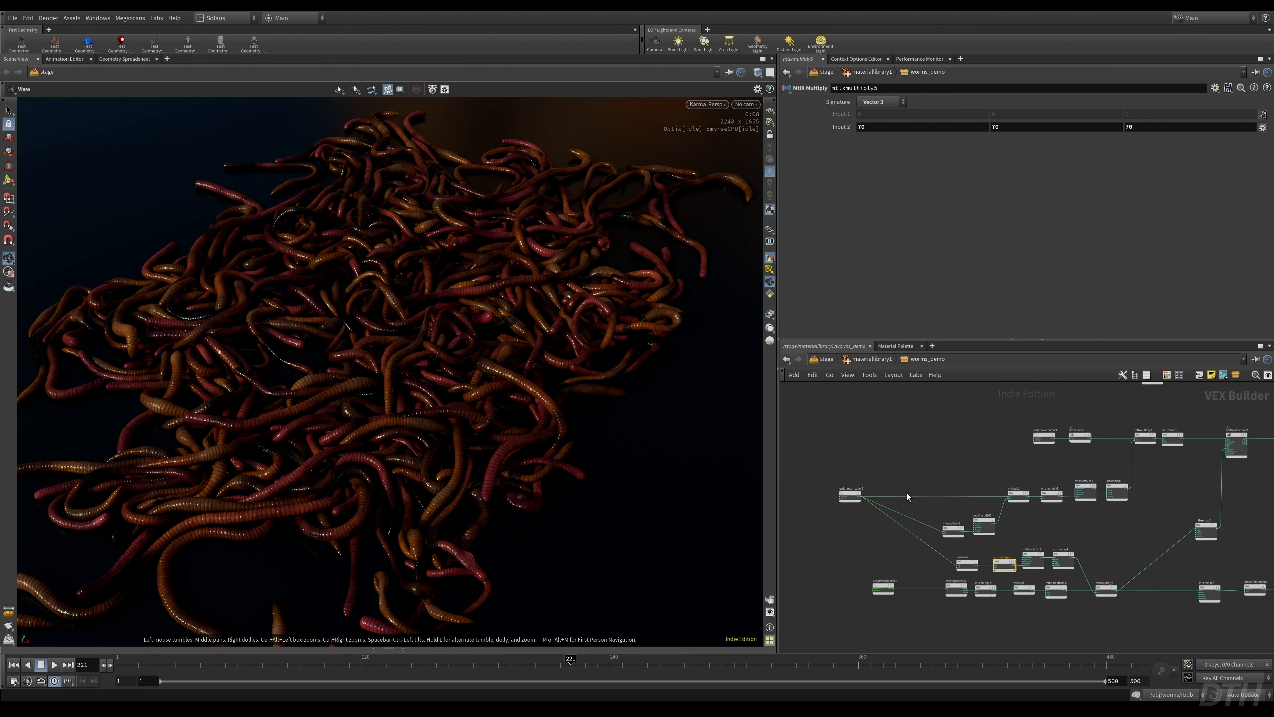
scroll(916, 500, "up", 5)
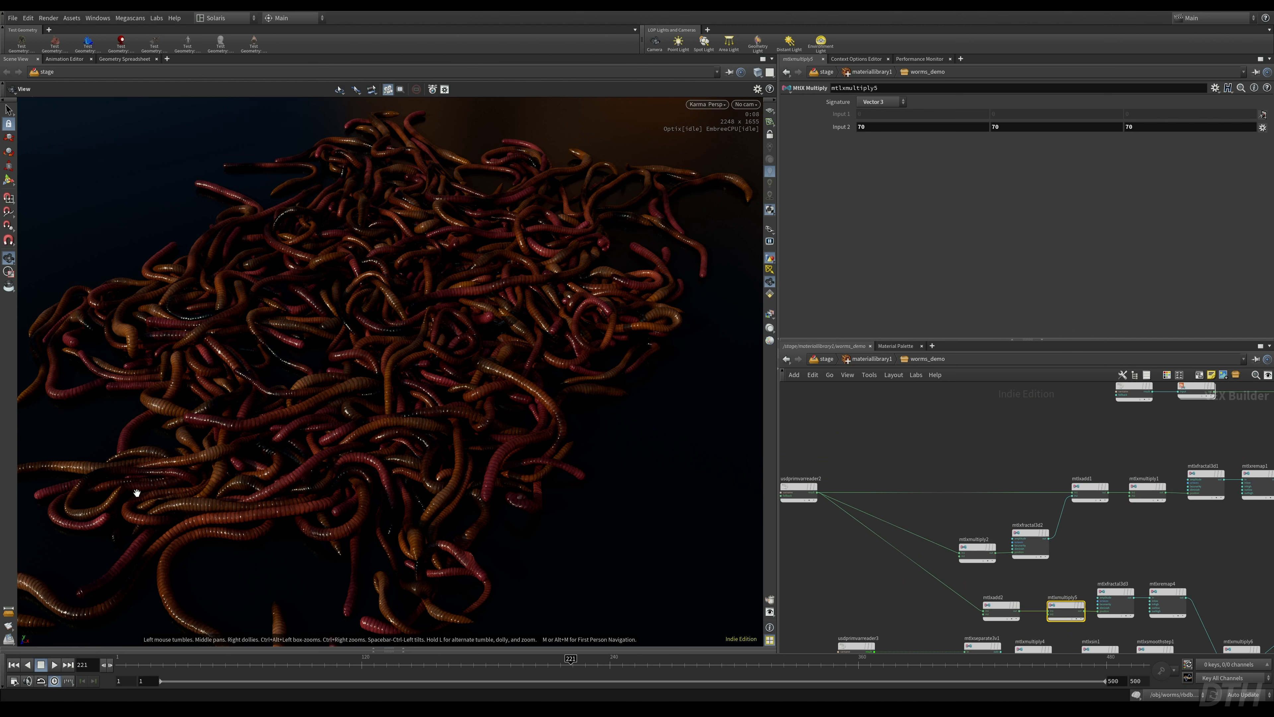
middle_click_drag(1101, 540, 907, 551)
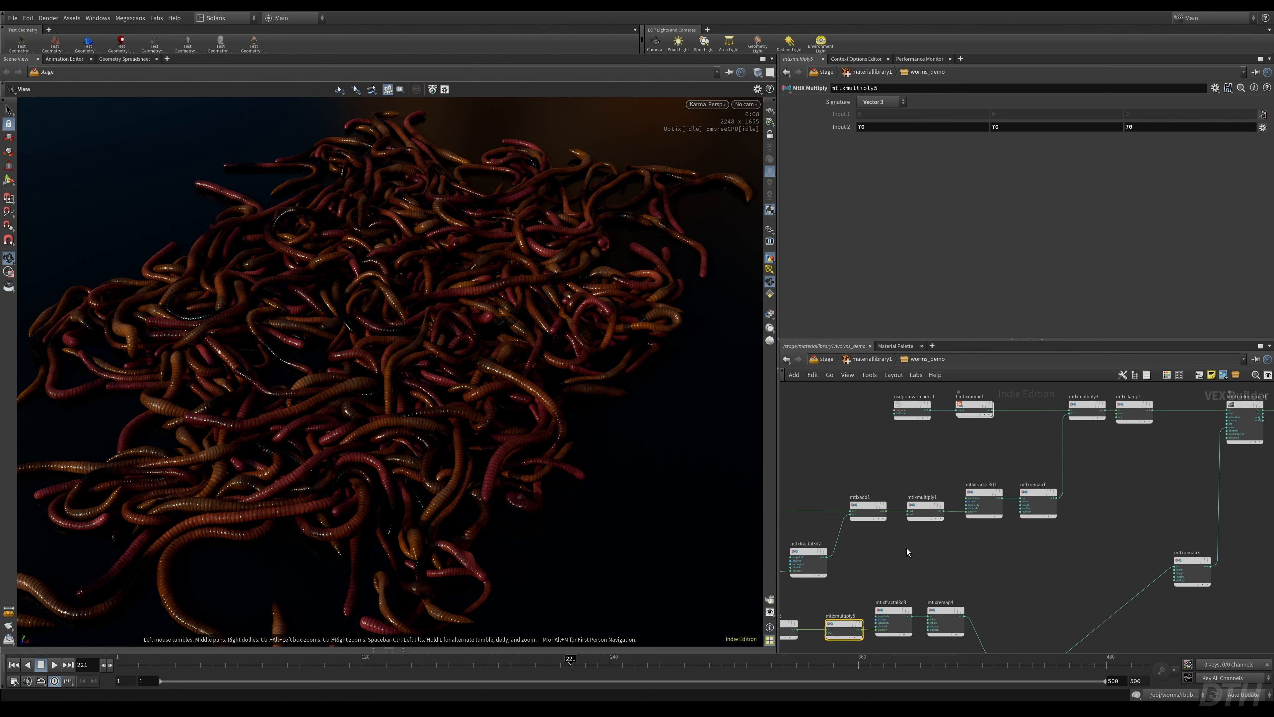
left_click(1049, 504)
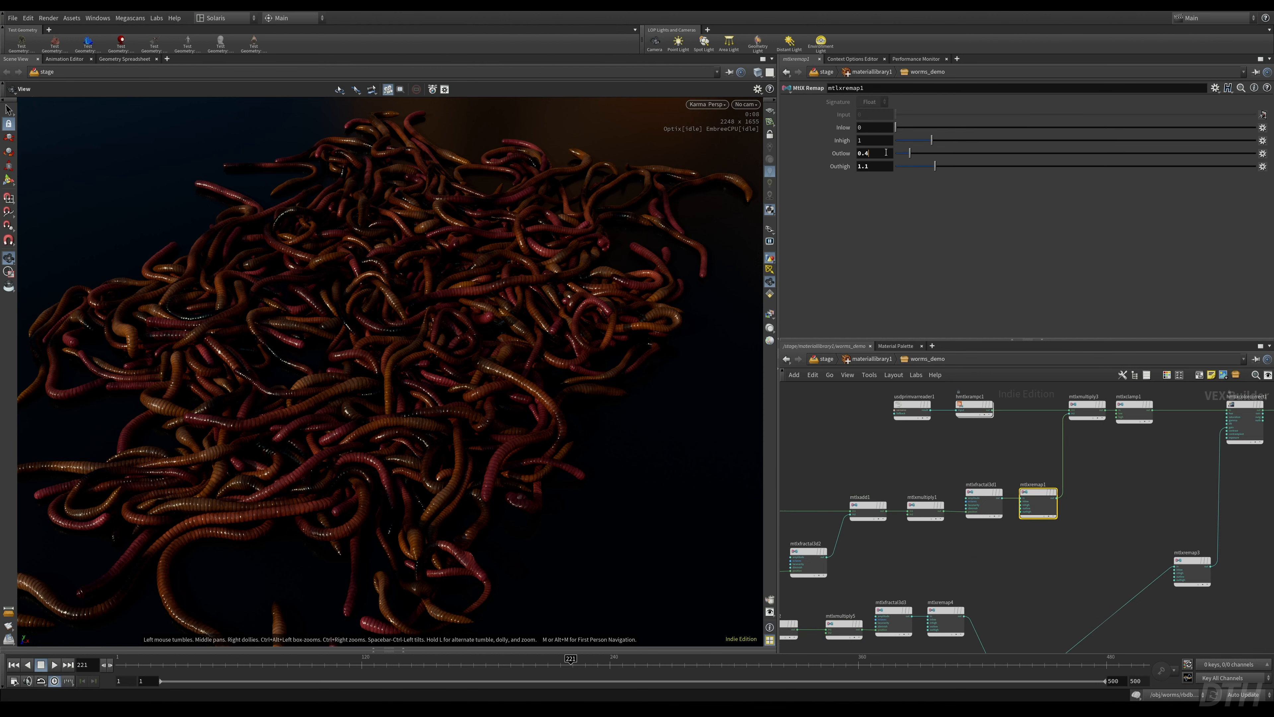
key("BackSpace")
type("5")
key("Return")
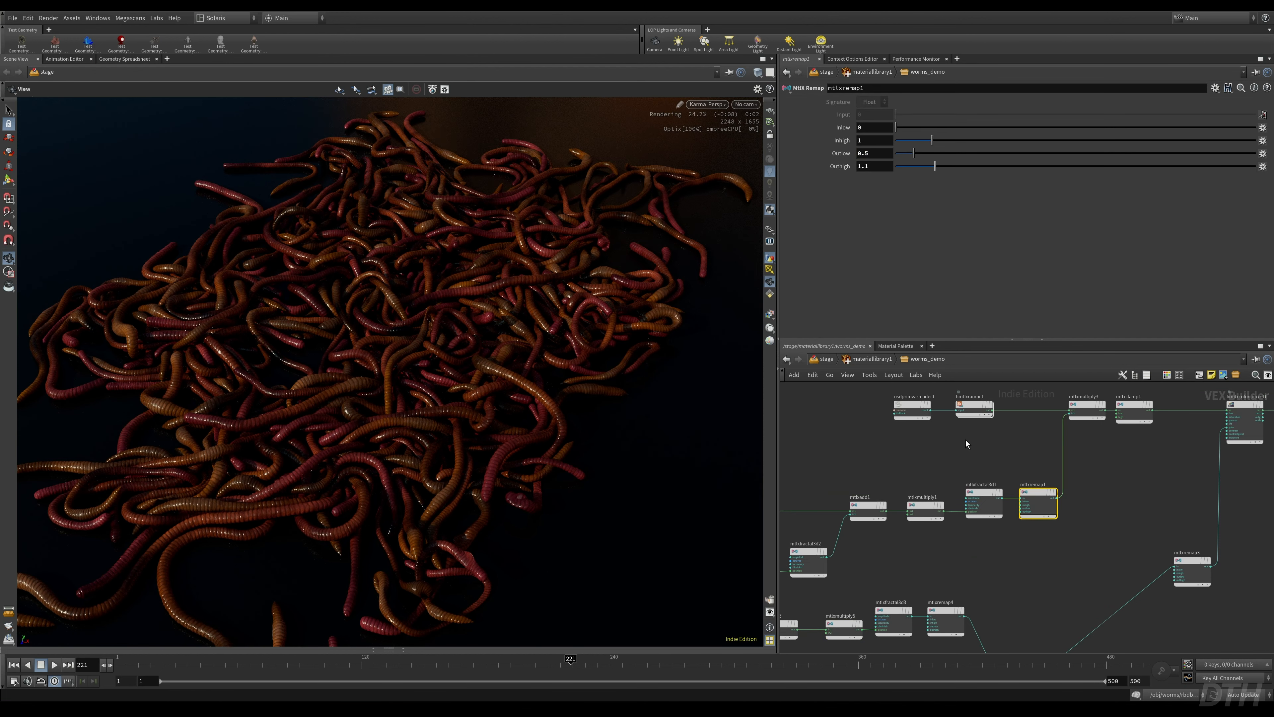
left_click_drag(489, 313, 549, 365)
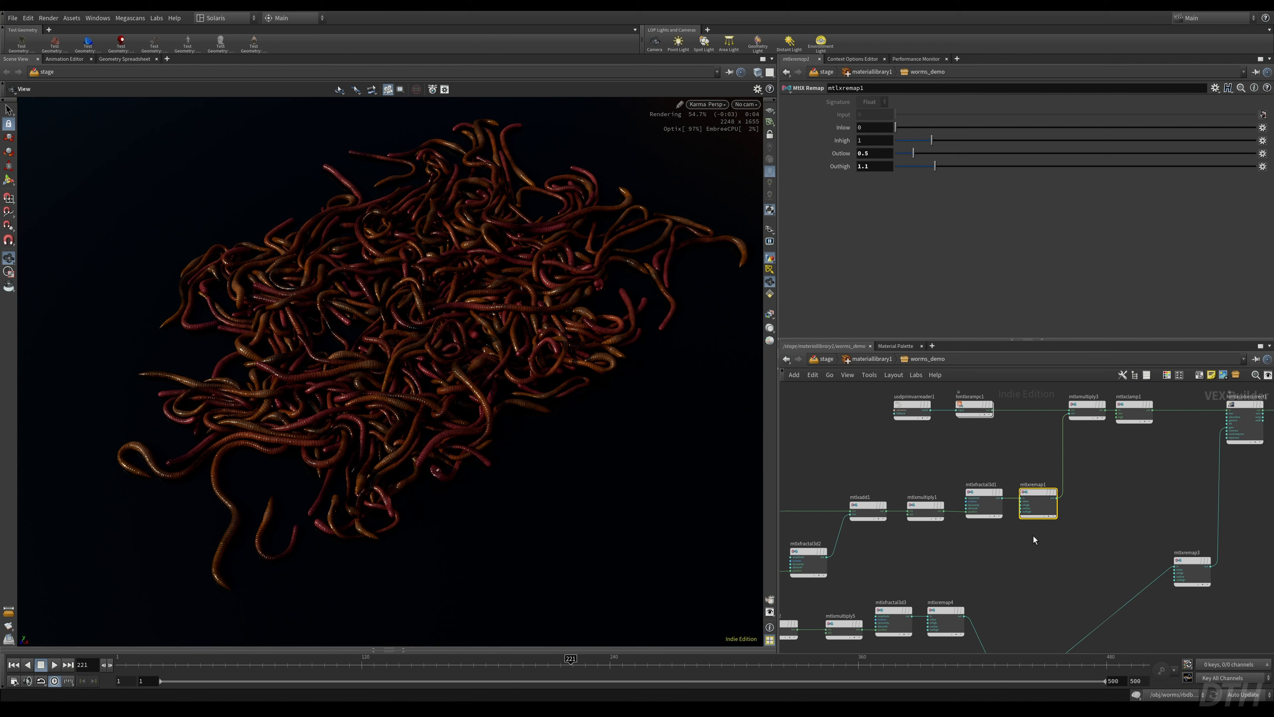
- Set Subsurface to 1 on mtlxstandard_surface1 and view the worms closer in the render
middle_click_drag(1117, 513, 976, 528)
middle_click_drag(1133, 492, 999, 490)
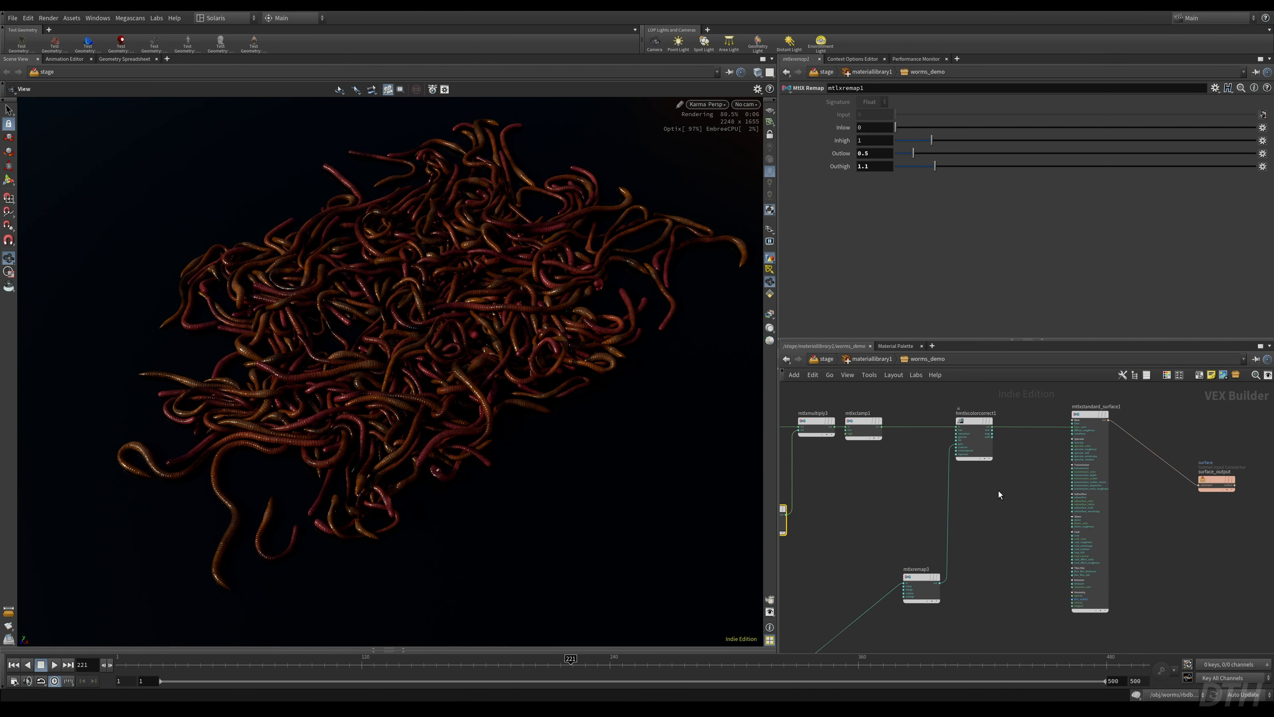
left_click(1071, 515)
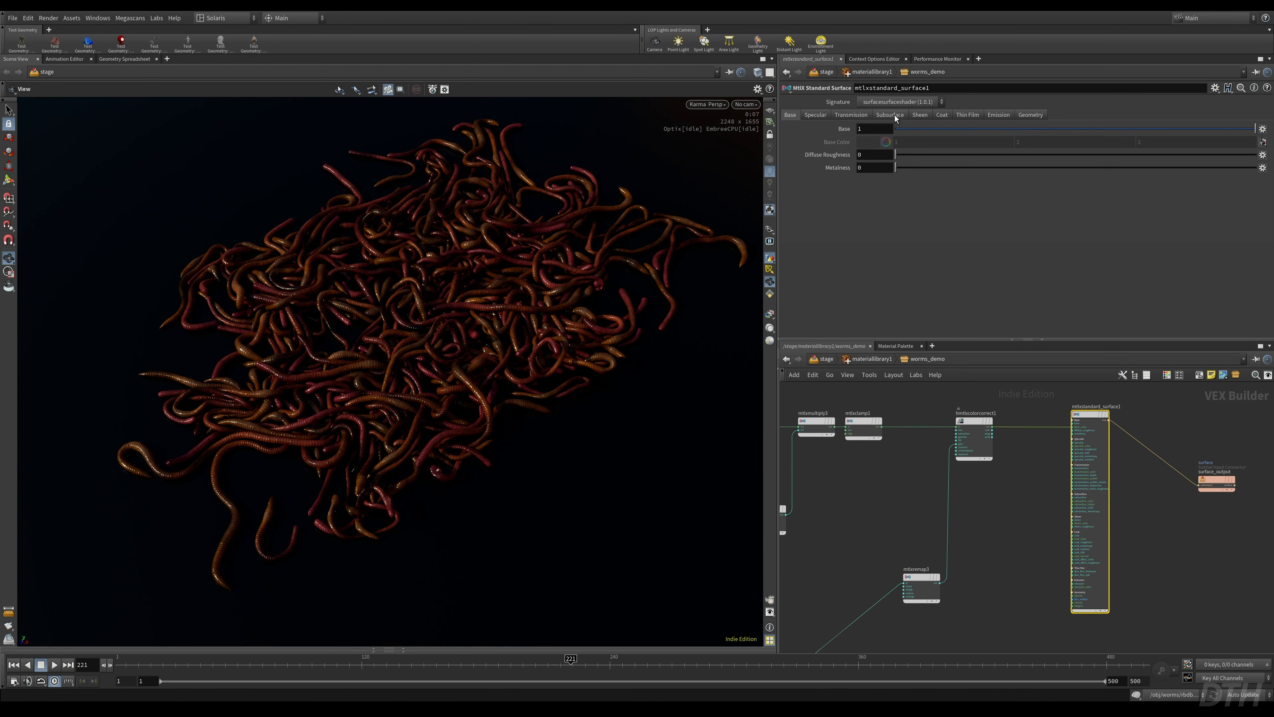
left_click_drag(915, 128, 1256, 128)
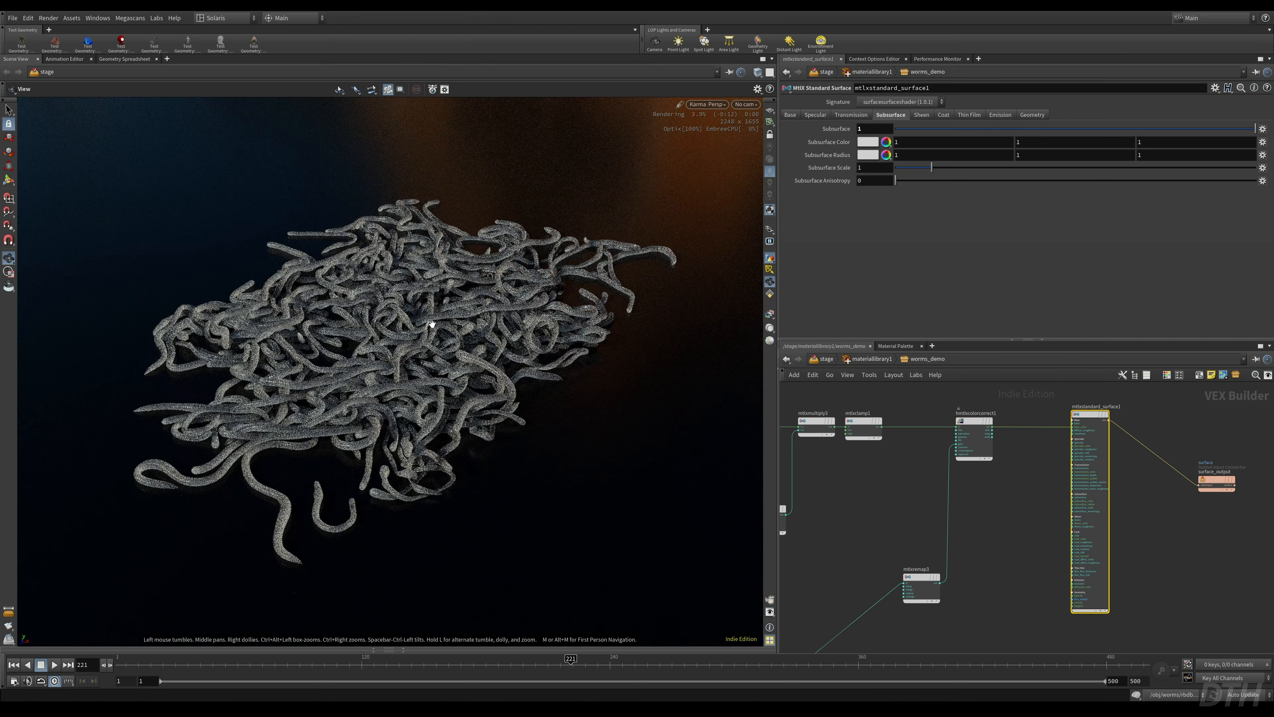
right_click_drag(374, 357, 505, 327)
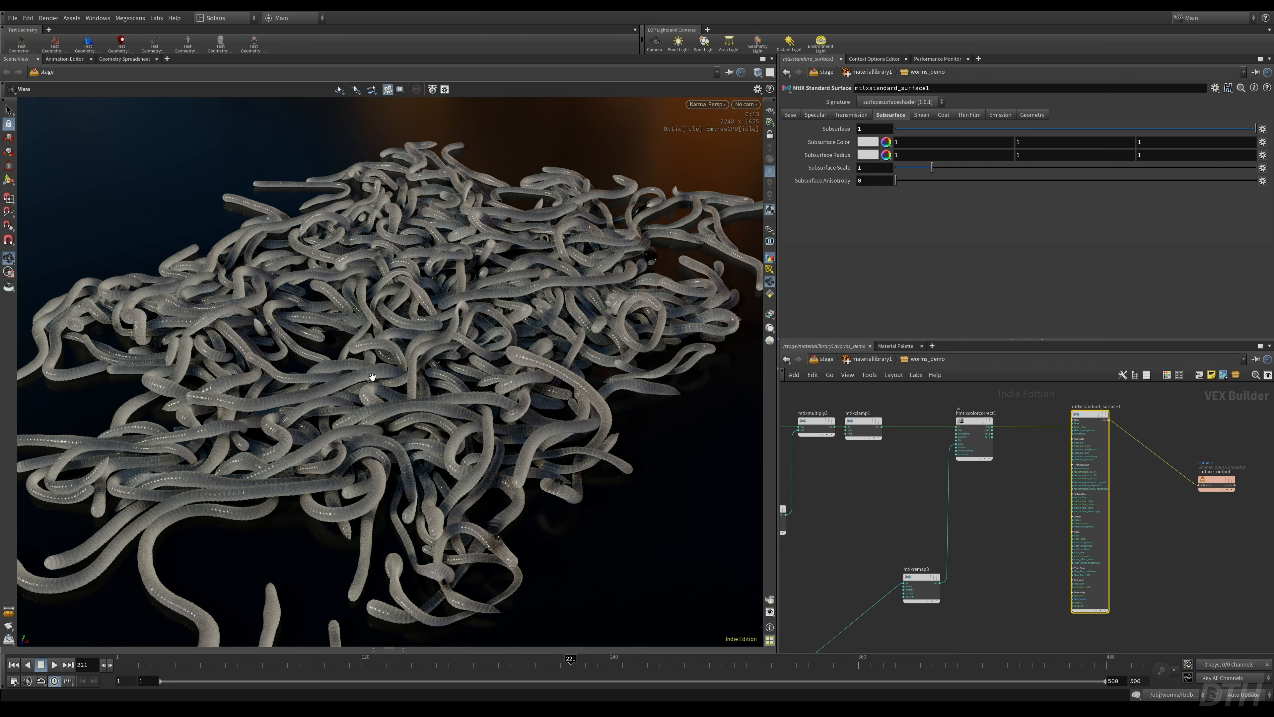
- Try Subsurface Scale values of 0.01, 0.1 and 0.05 on mtlxstandard_surface1
left_click(883, 170)
type(".01")
key("Return")
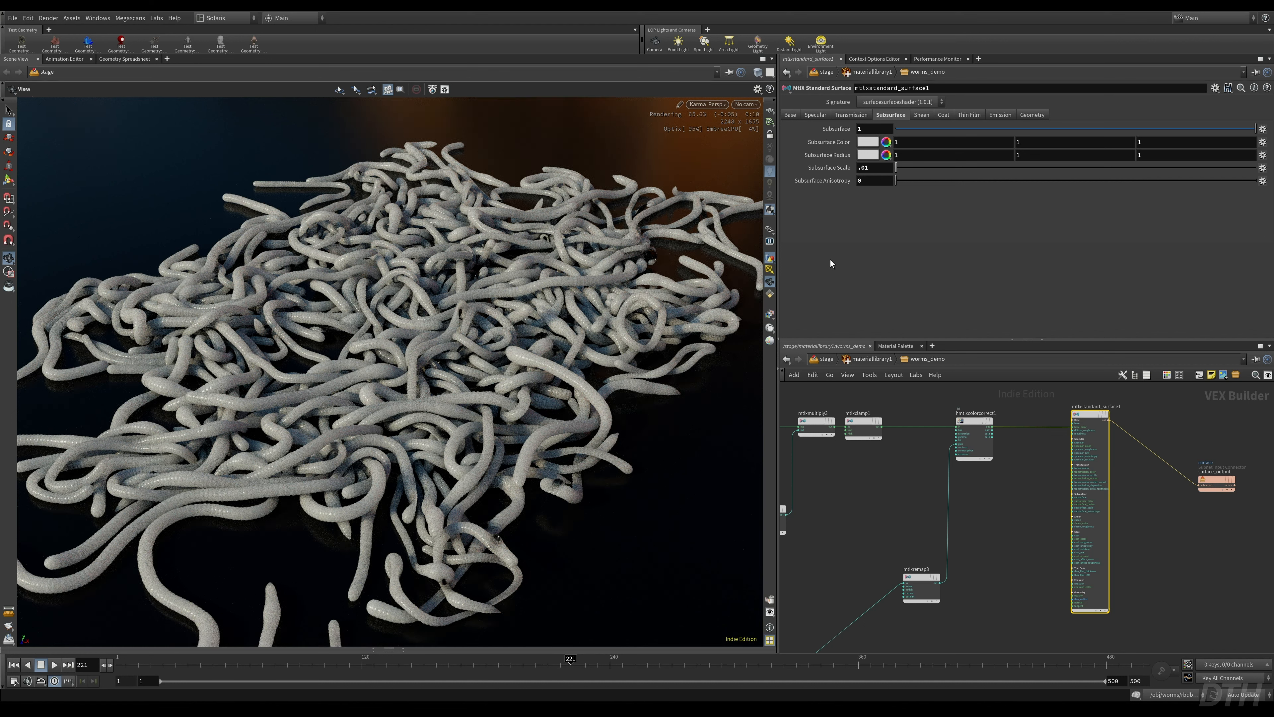
left_click(880, 172)
key("BackSpace")
key("BackSpace")
type("1")
key("Return")
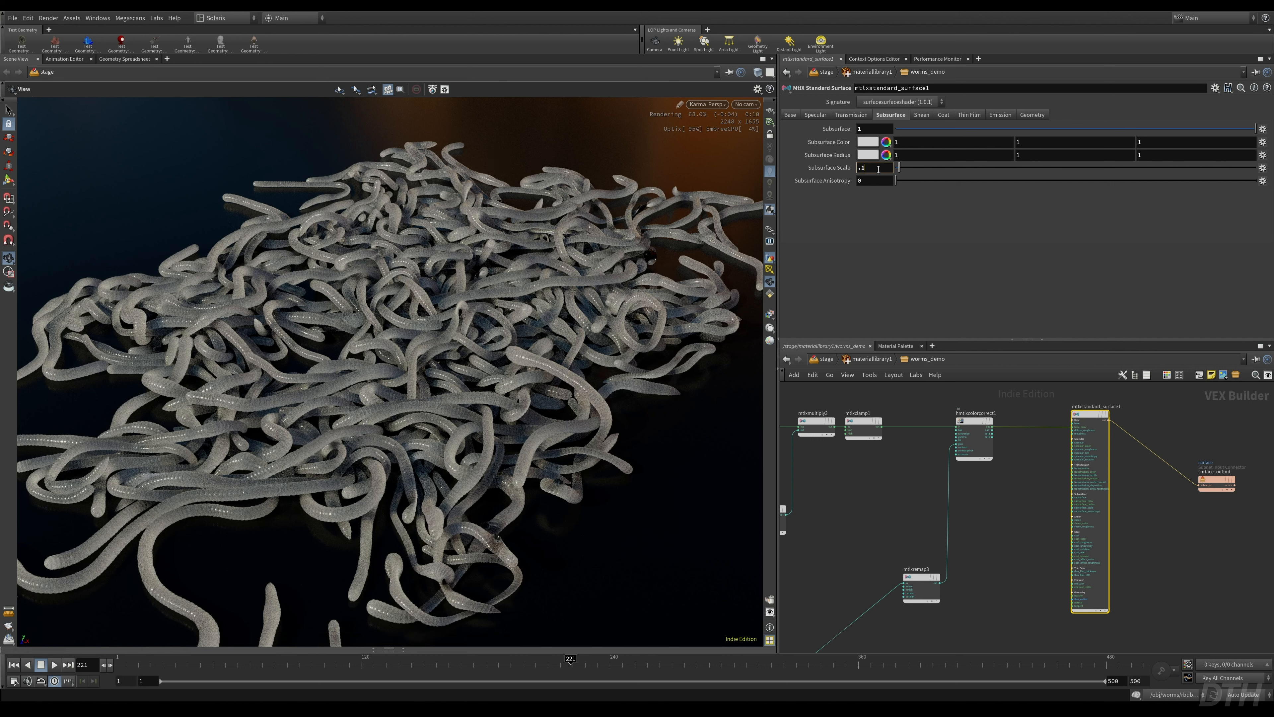
type("5")
key("Return")
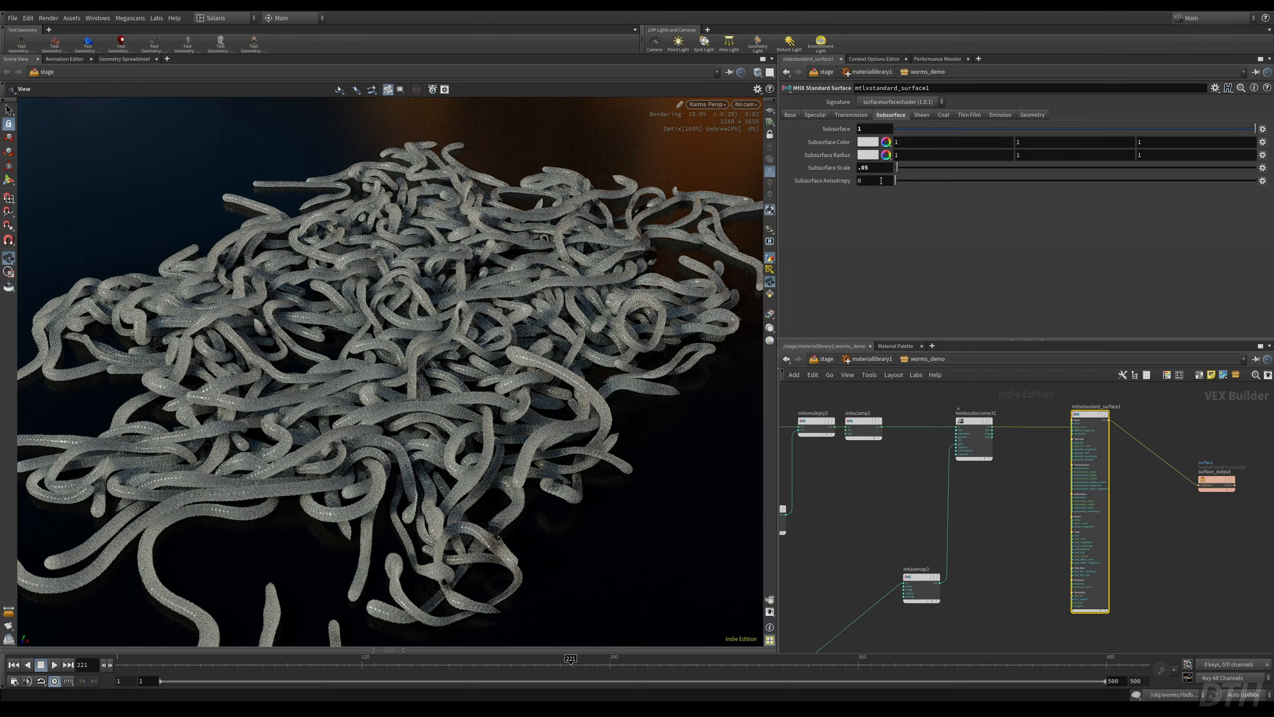
- Set the Subsurface Scale of mtlxstandard_surface1 to 0.02
key("BackSpace")
type("2")
key("Return")
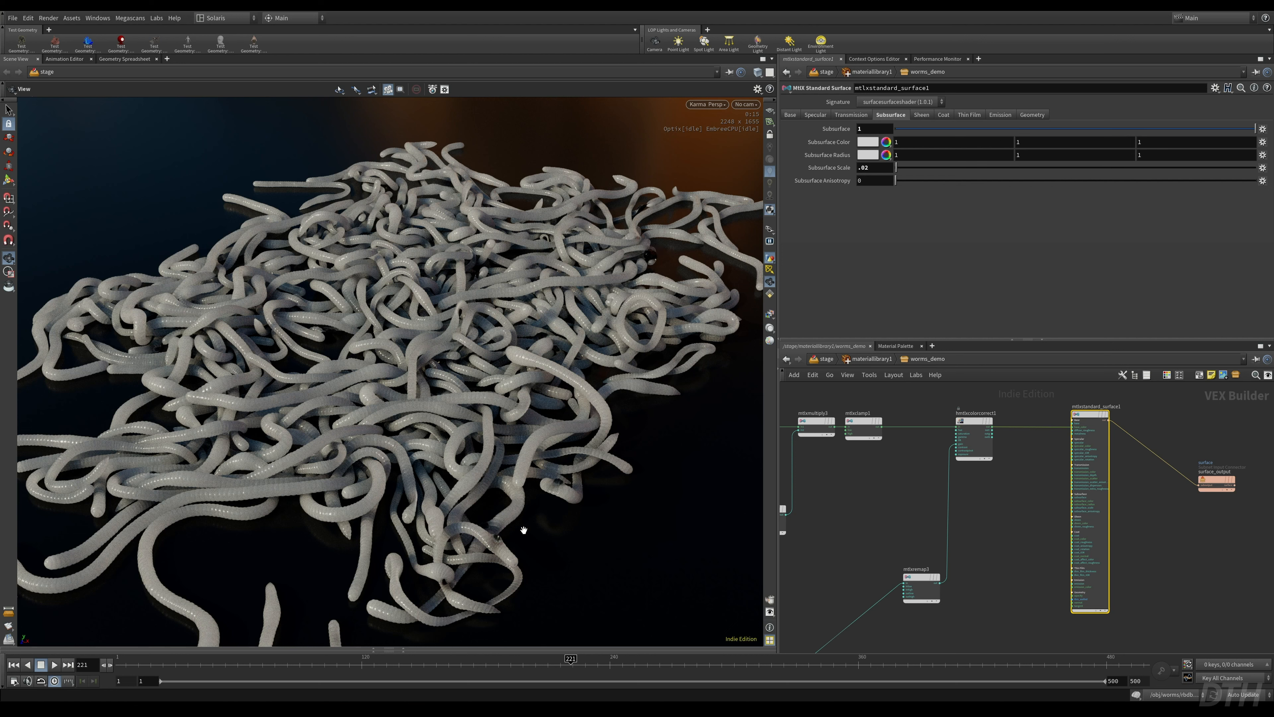
- Connect hmtlxcolorcorrect1's output to the subsurface_color input of mtlxstandard_surface1
scroll(1010, 484, "up", 3)
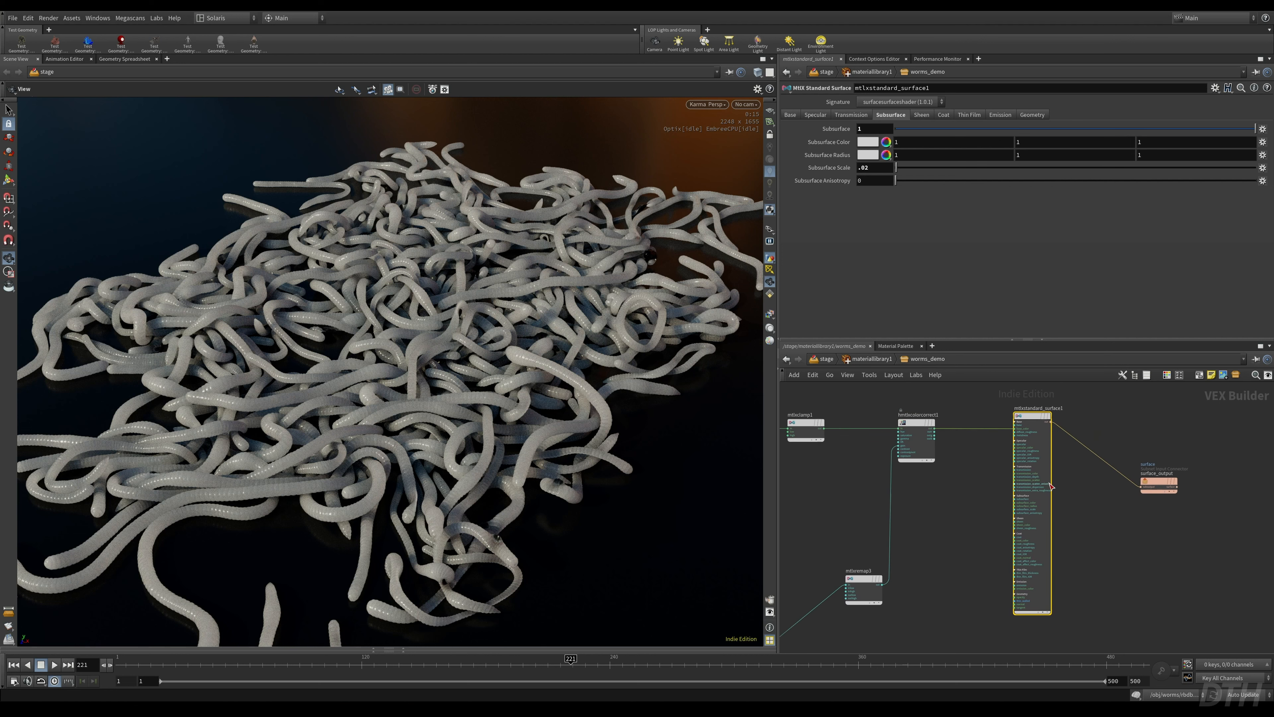
left_click(887, 405)
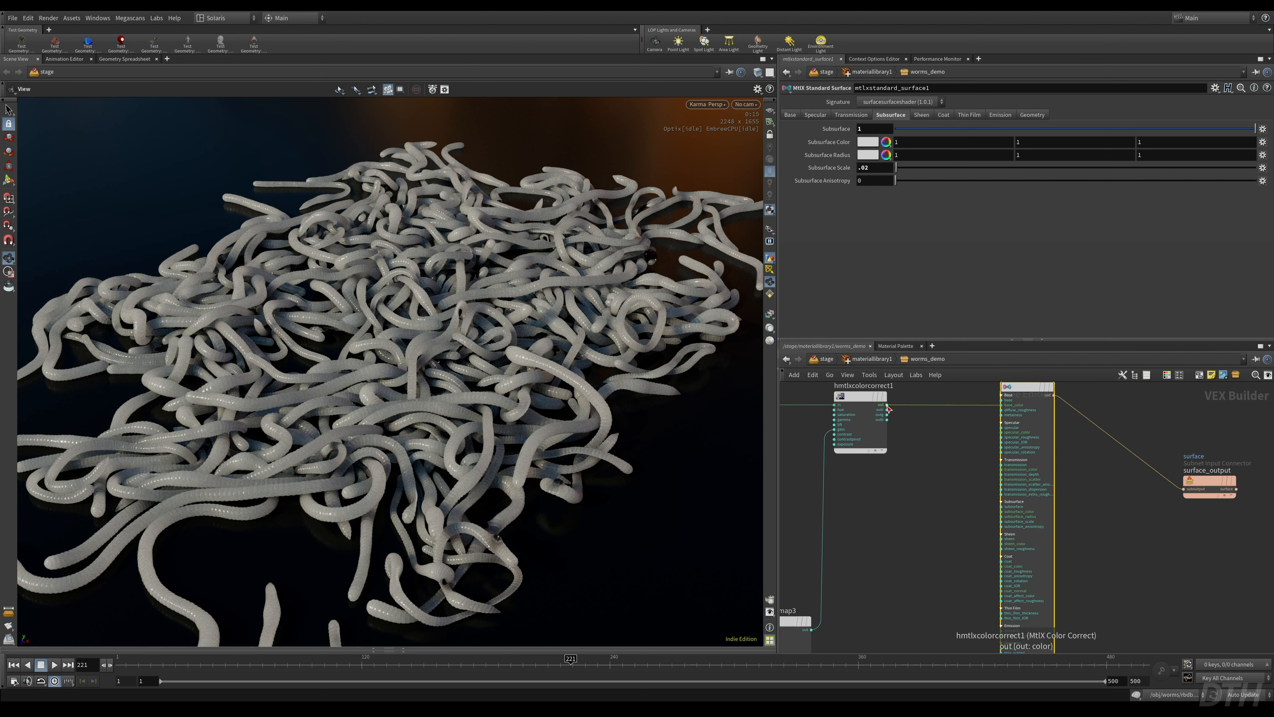
scroll(983, 527, "up", 2)
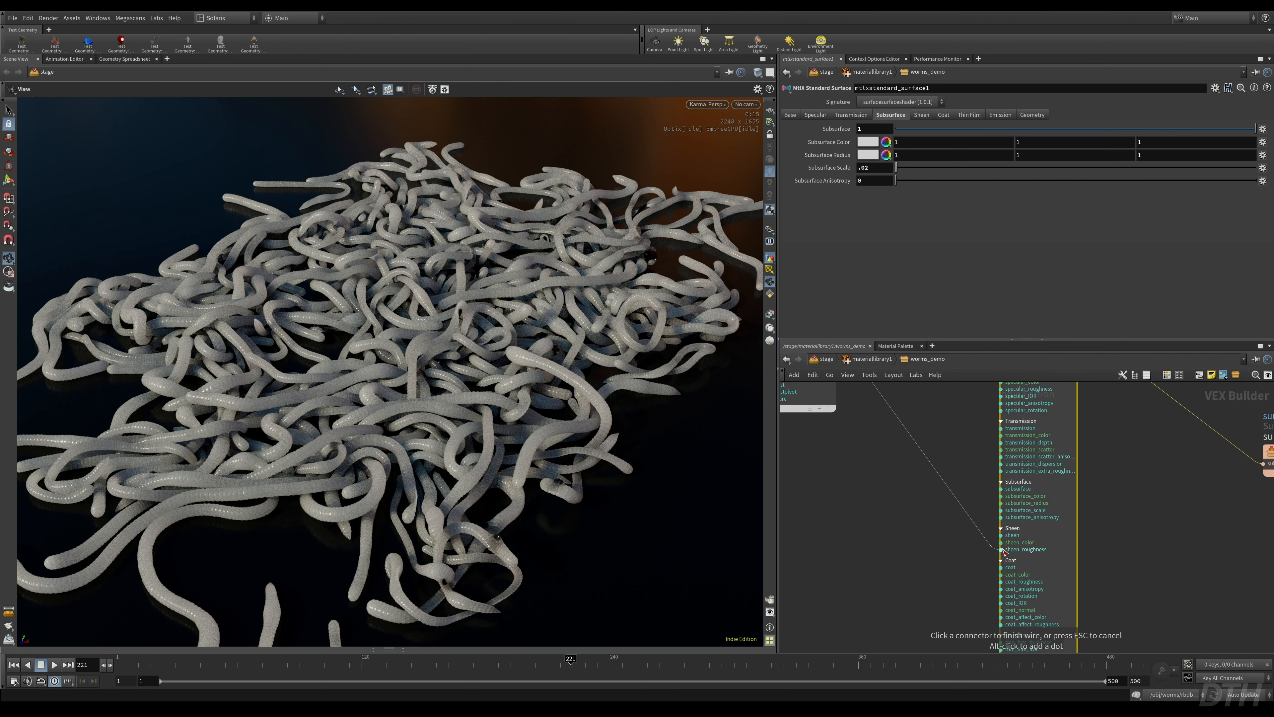
left_click(984, 489)
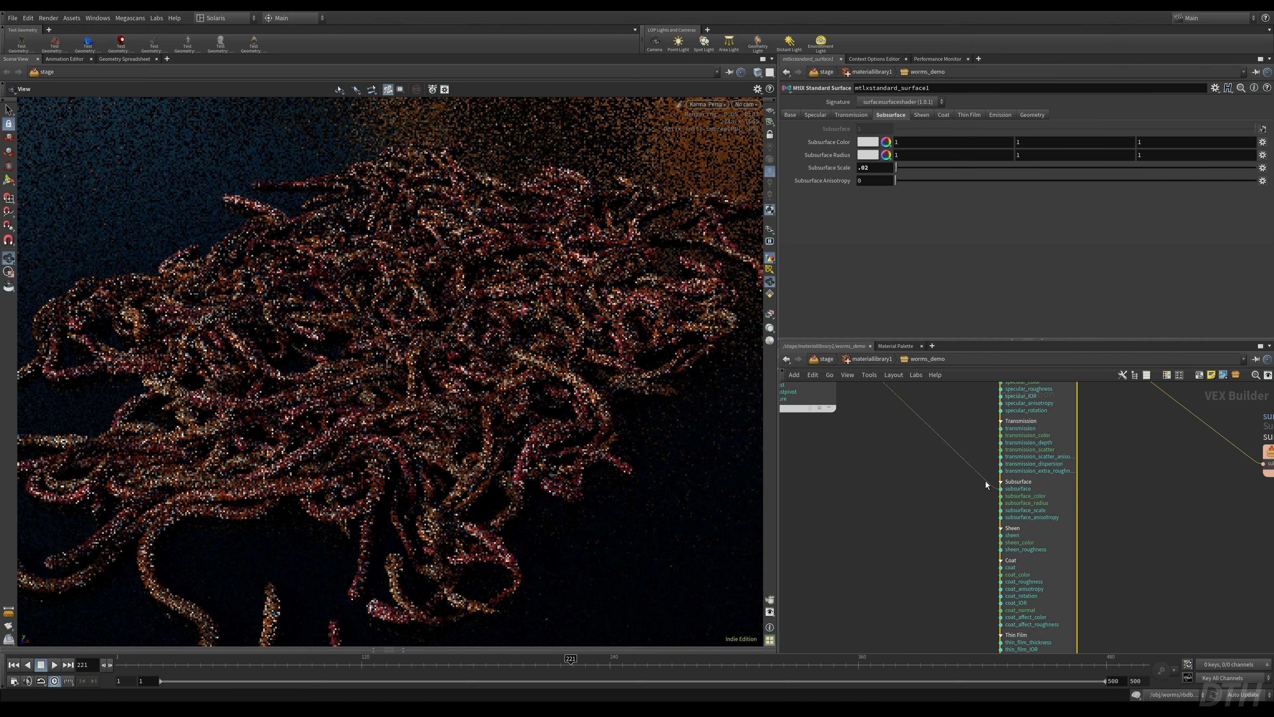
left_click_drag(986, 483, 1001, 496)
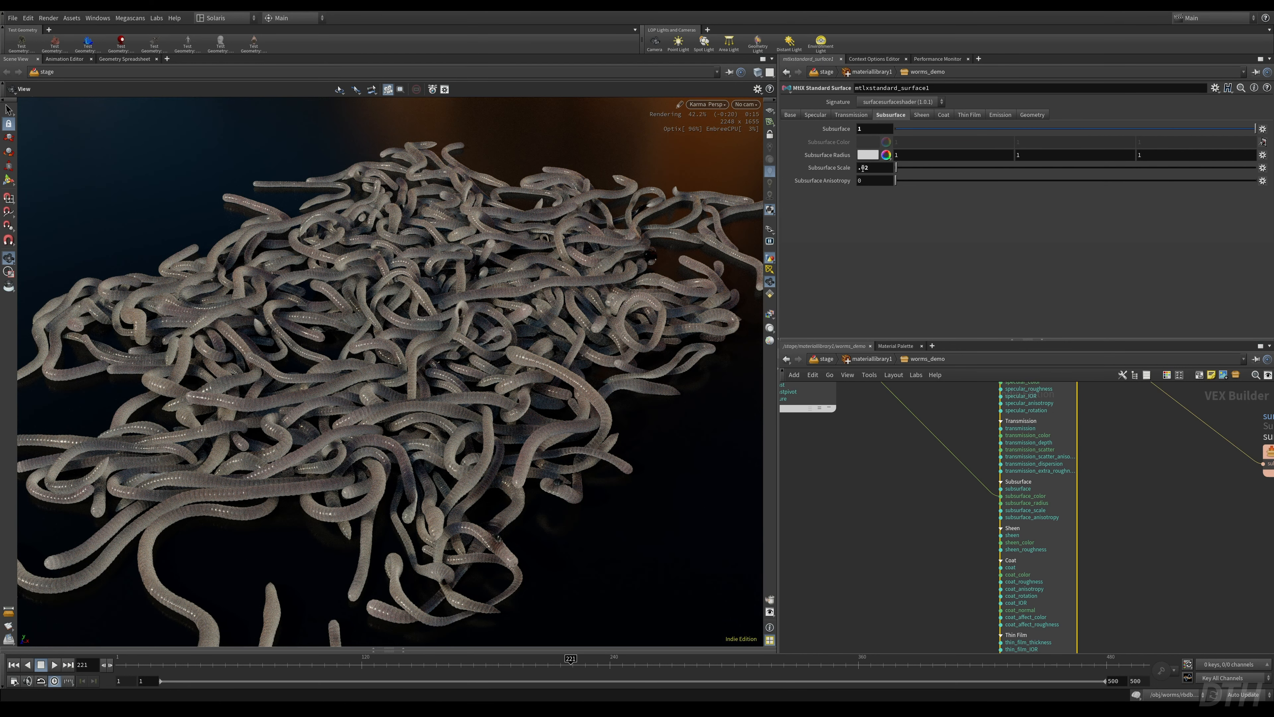
- Set the Subsurface Radius of mtlxstandard_surface1 to pure red with values 1, 0, 0
left_click(1015, 155)
key("Tab")
type("0")
key("Return")
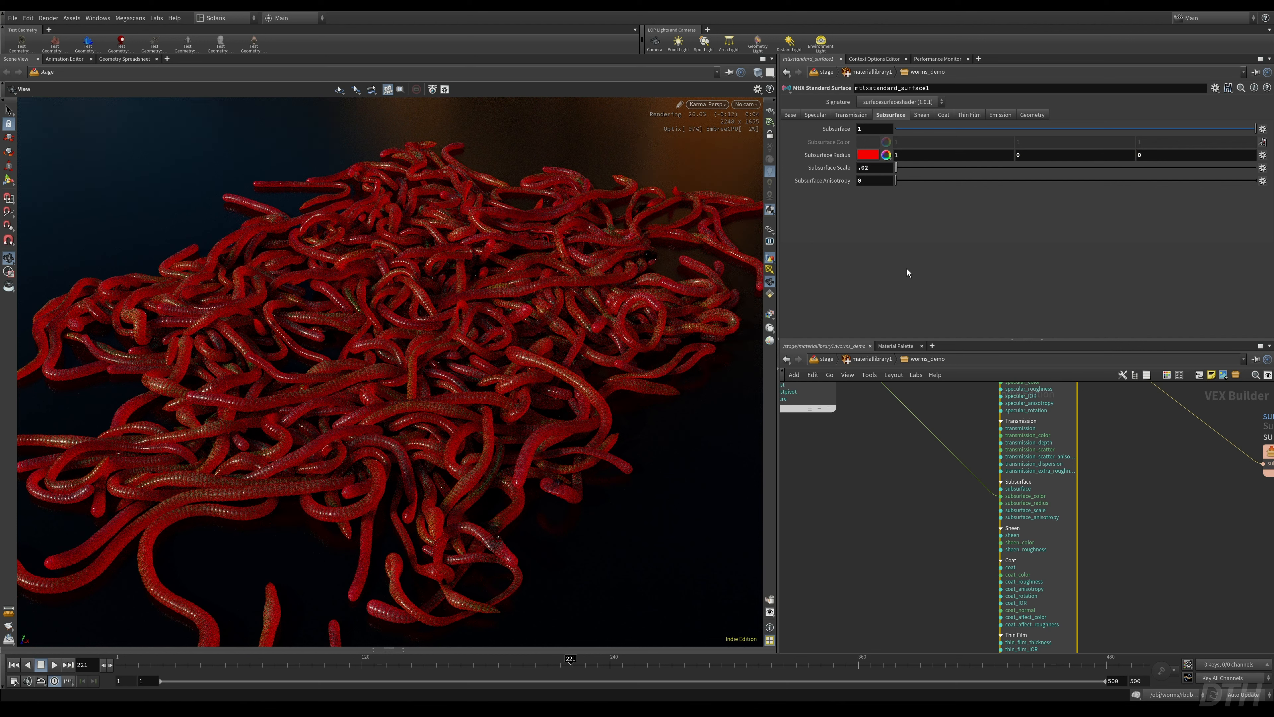
- Connect hmtlxcolorcorrect1's output to the subsurface_radius input of mtlxstandard_surface1
middle_click_drag(935, 494, 986, 546)
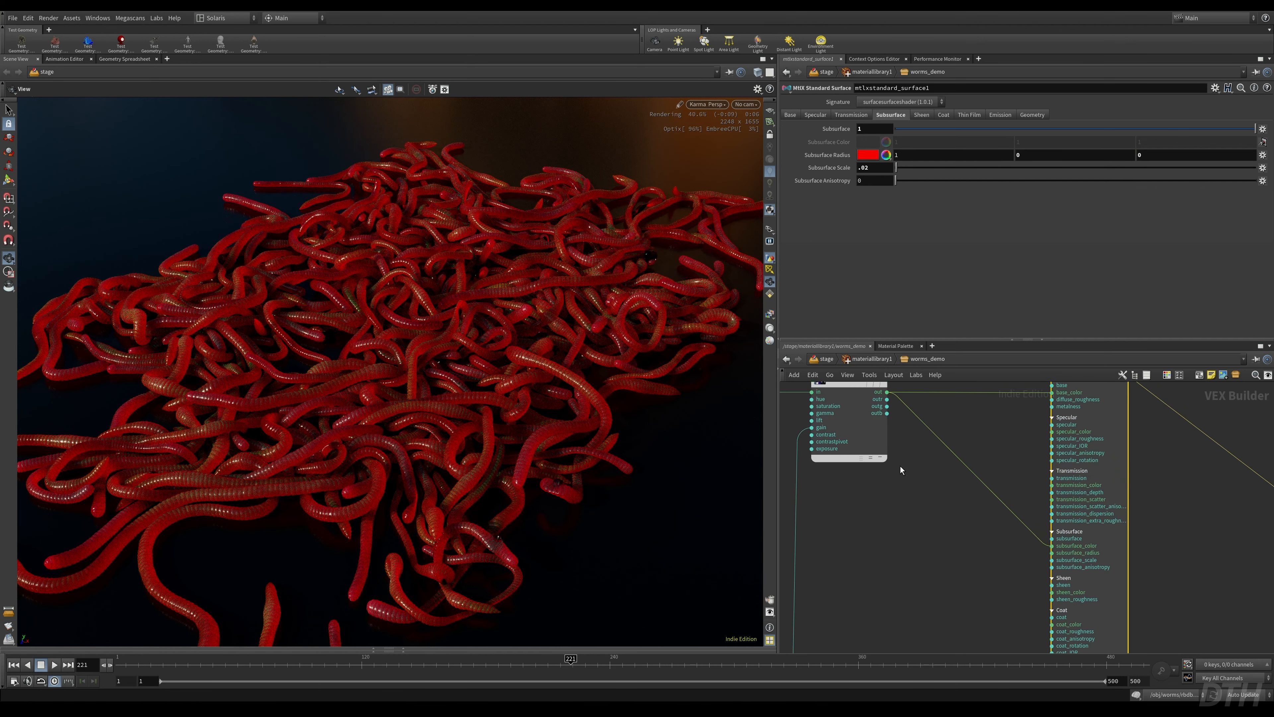
scroll(897, 452, "down", 1)
left_click(889, 404)
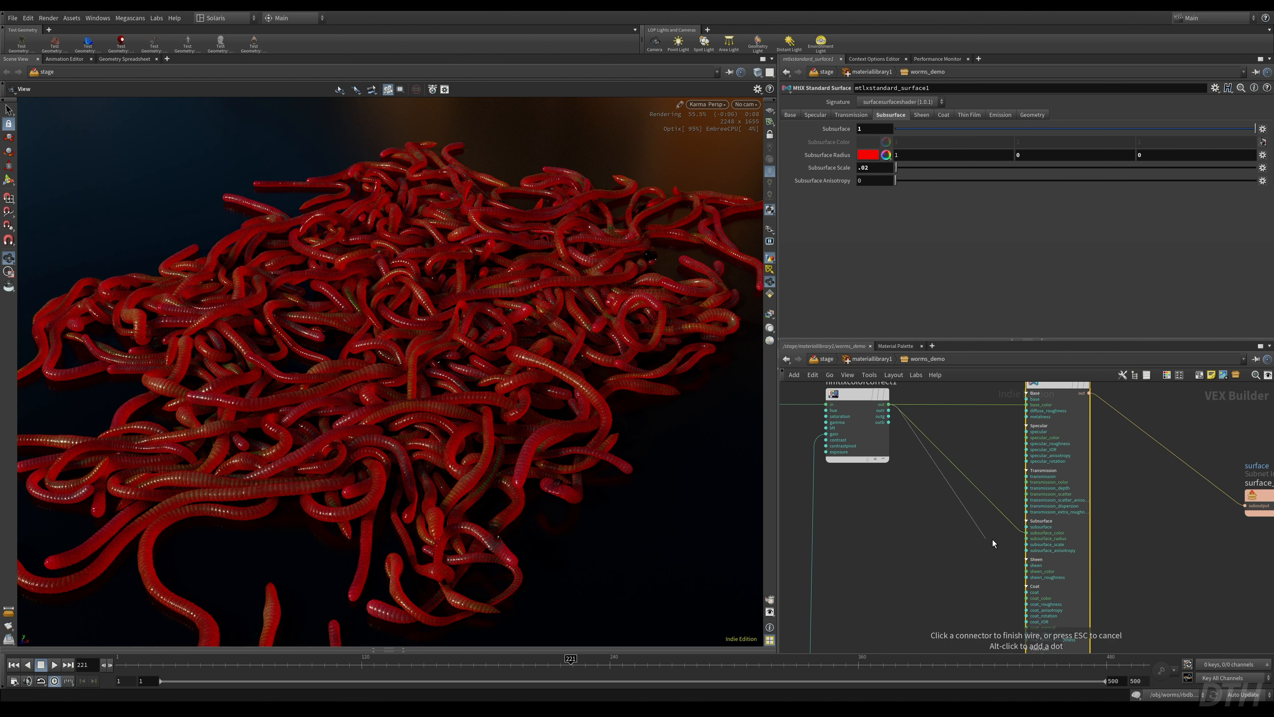
left_click(1026, 539)
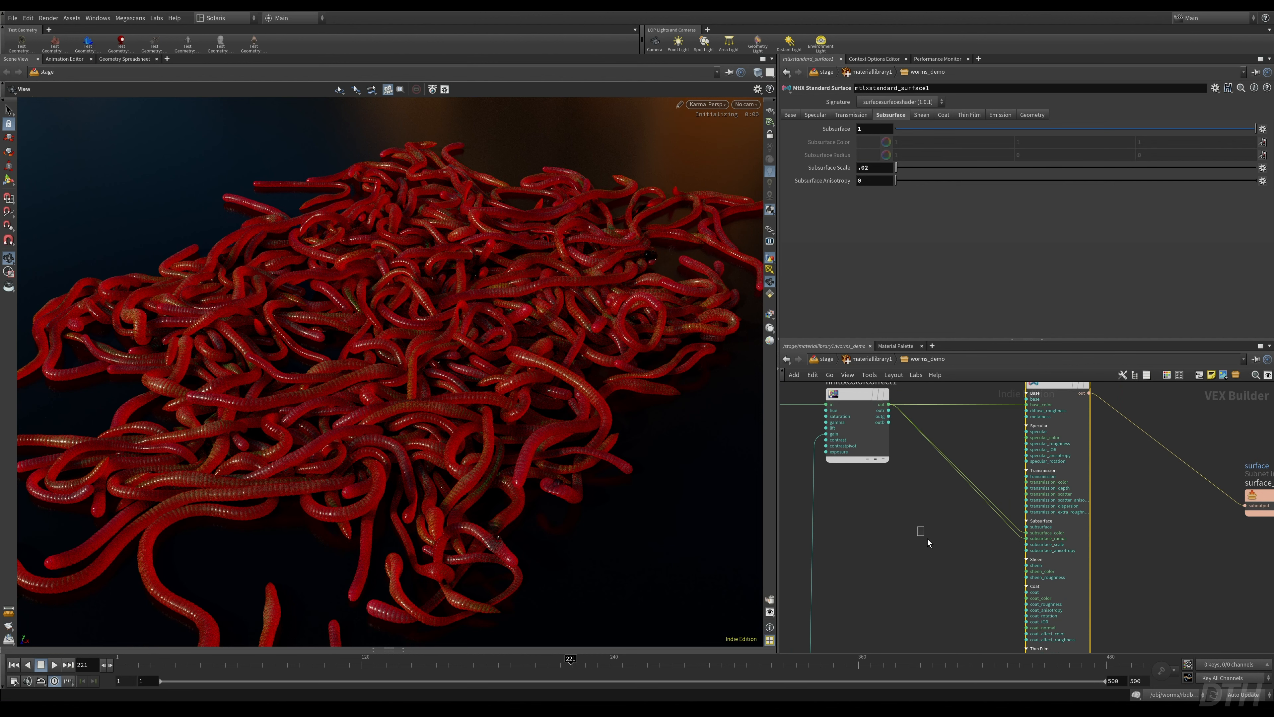
key("Tab")
type("color")
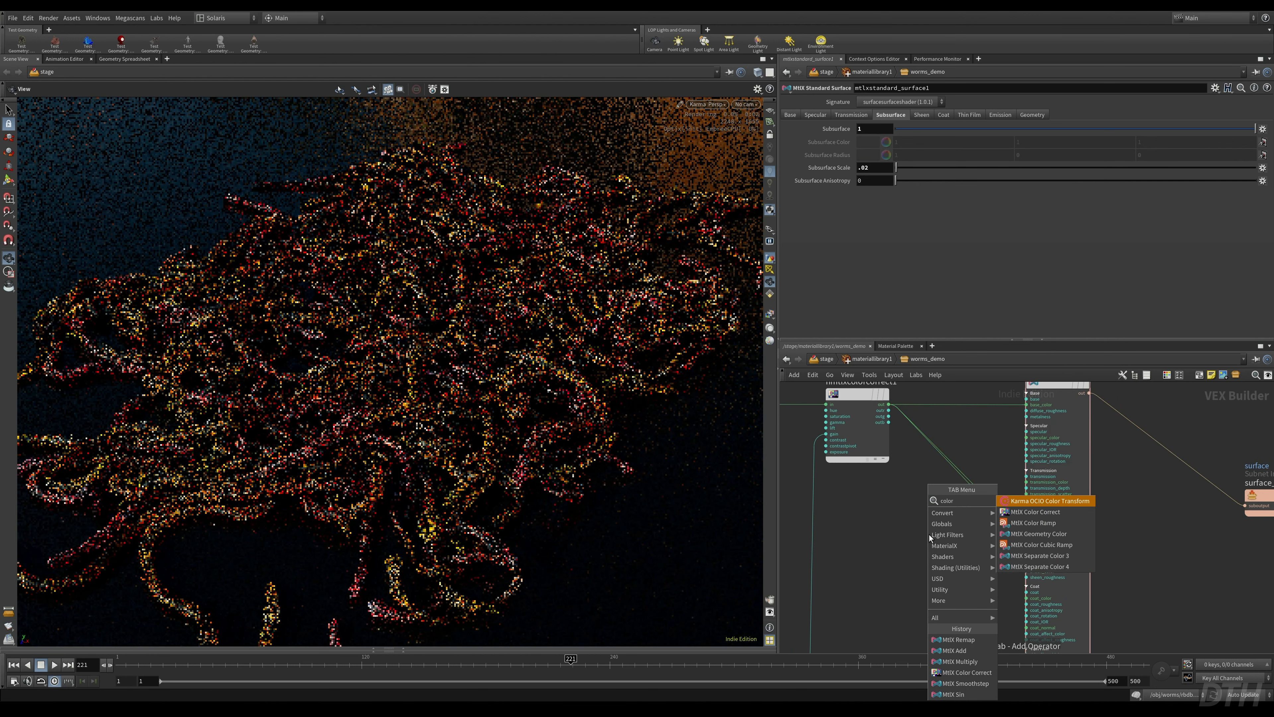
key("Return")
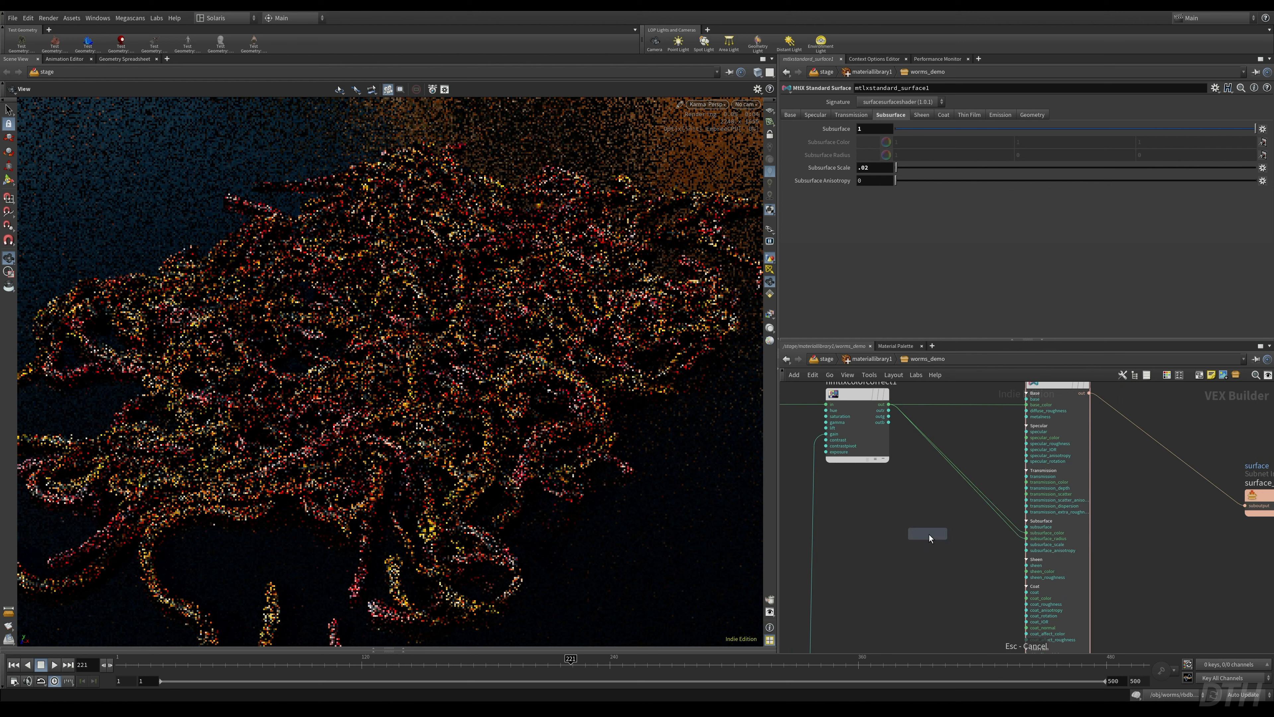
- Insert an MtlX Color Correct node on the wire running from hmtlxcolorcorrect1 to subsurface_radius
key("Tab")
type("col")
key("Down")
key("Down")
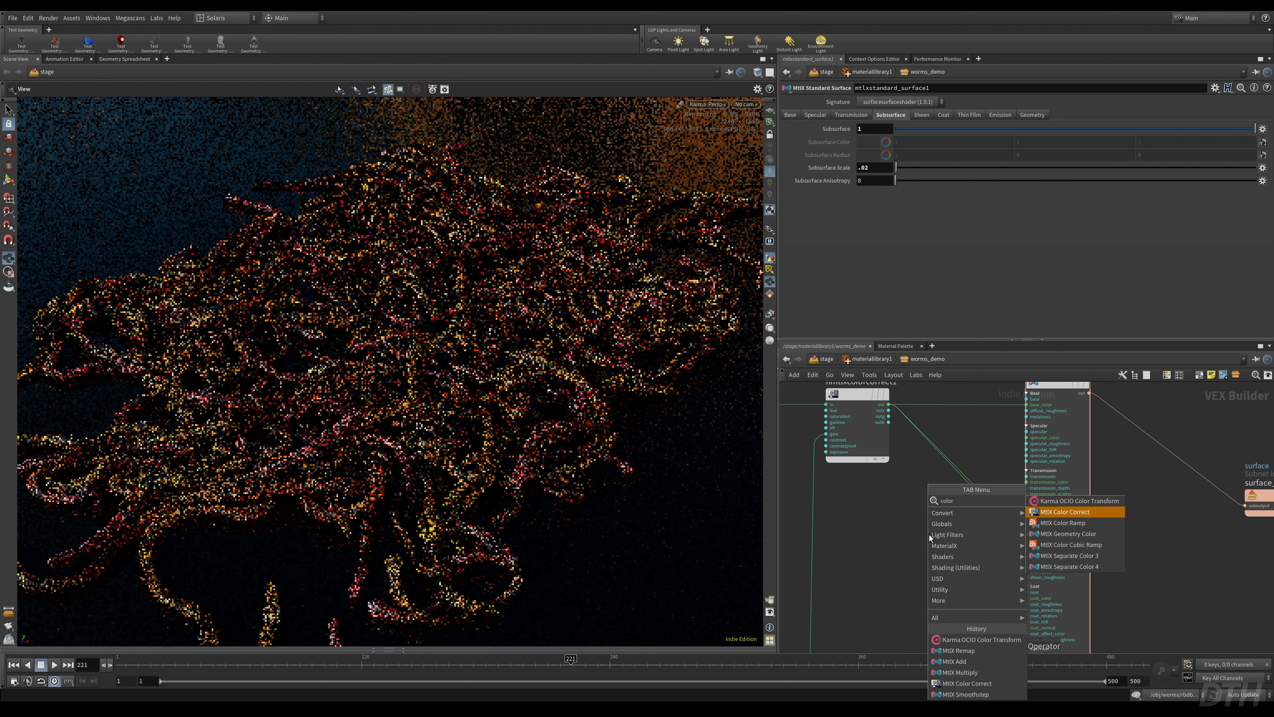
key("Return")
left_click(998, 531)
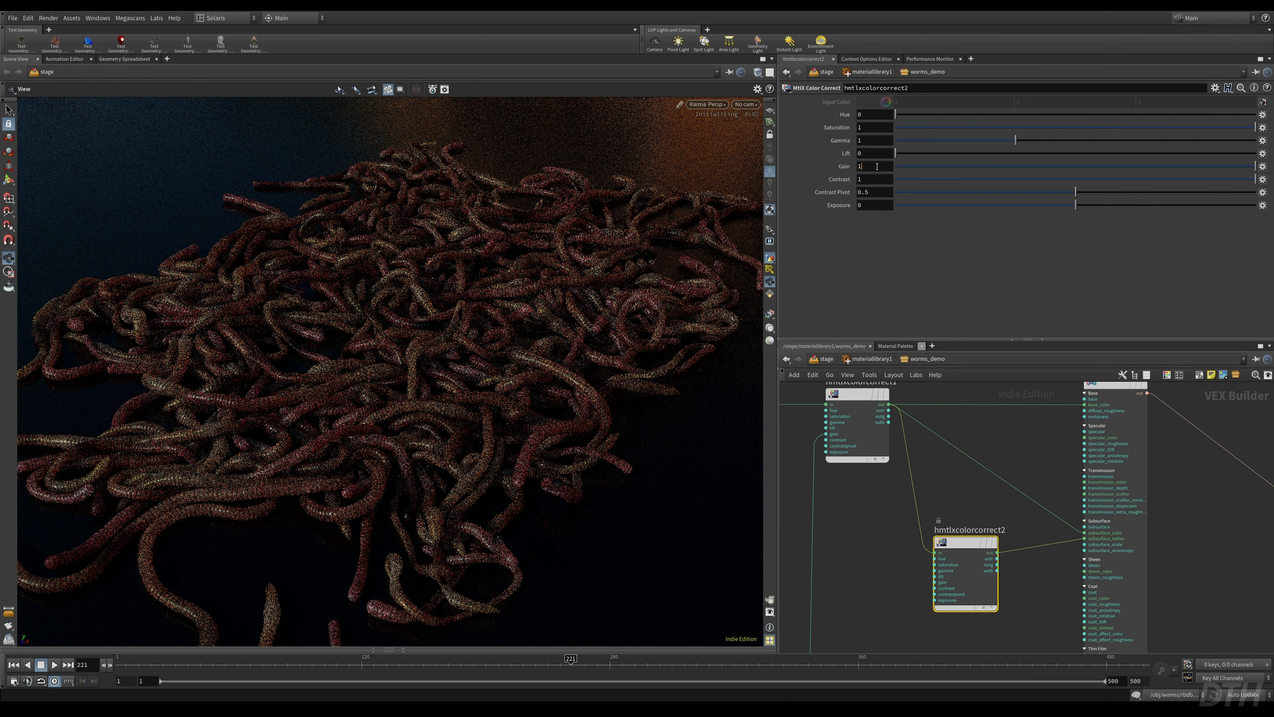
- Set Gain to 5 and Saturation to 2 on hmtlxcolorcorrect2
key("BackSpace")
type("5")
key("Return")
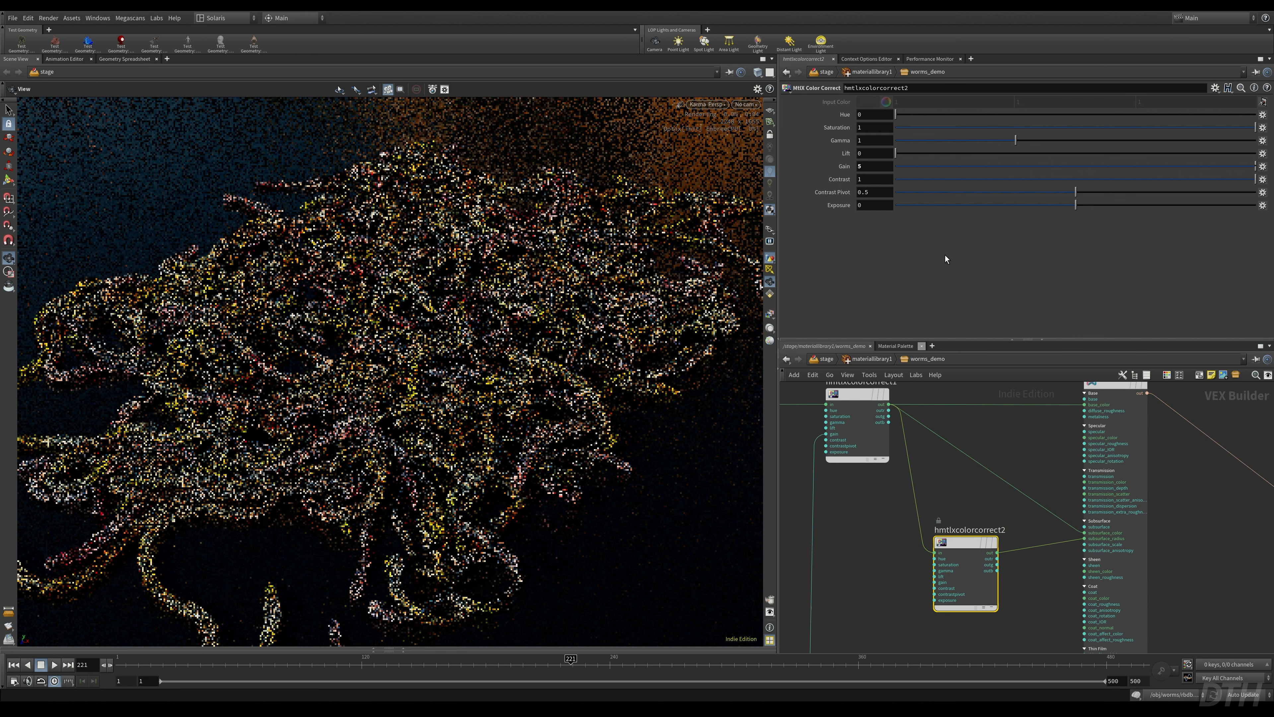
left_click(868, 123)
key("BackSpace")
type("2")
key("Return")
- Insert another MtlX Color Correct node on the wire running from hmtlxcolorcorrect1 to subsurface_color
left_click(960, 482)
key("Tab")
type("colo")
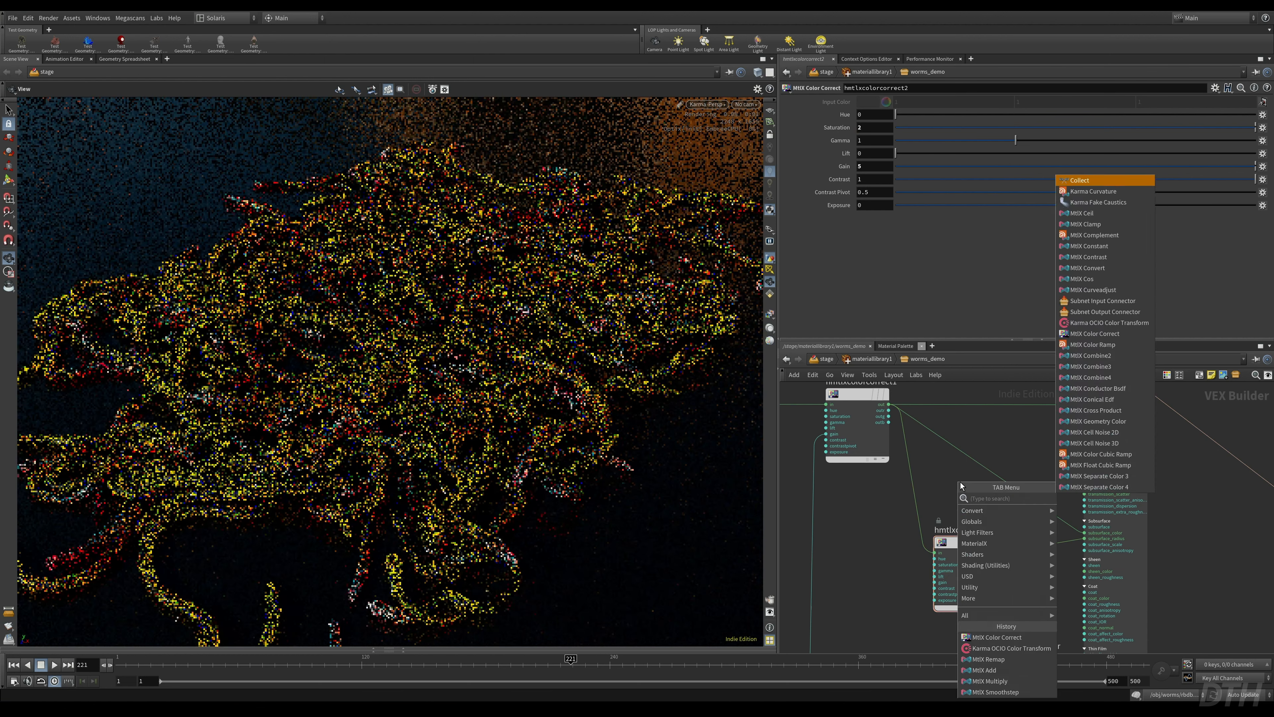
key("Down")
key("Return")
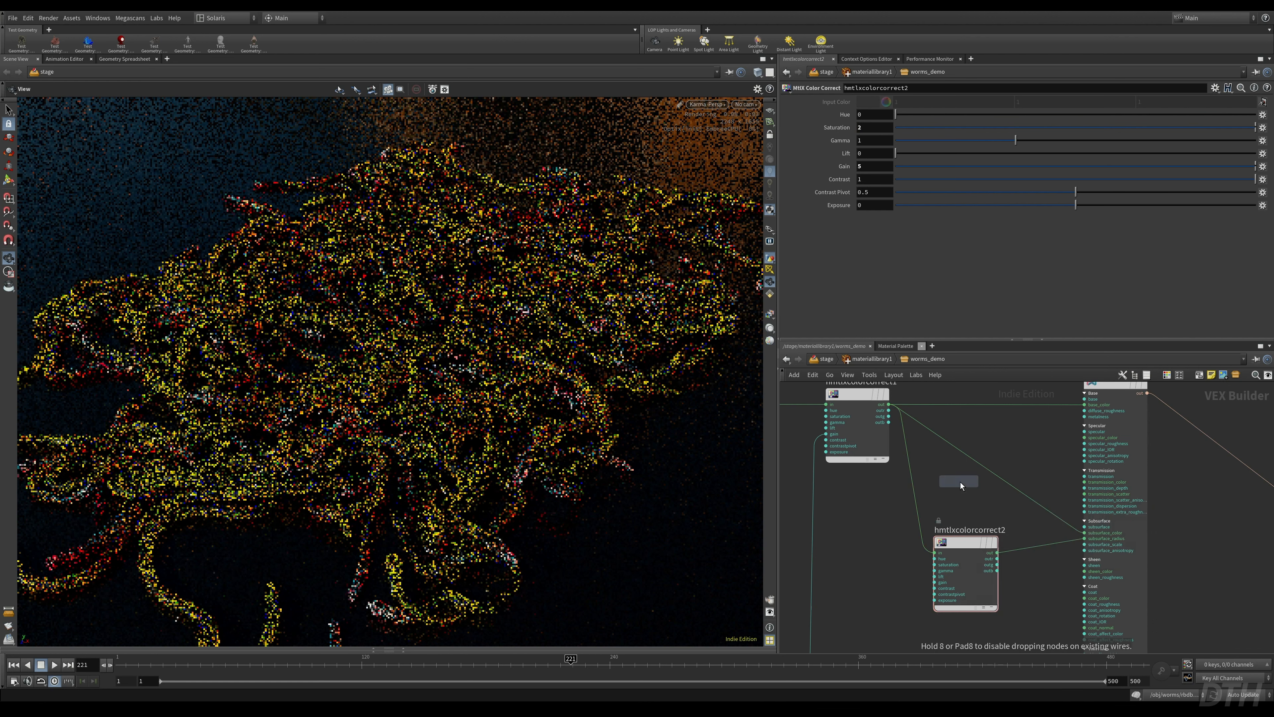
left_click(972, 463)
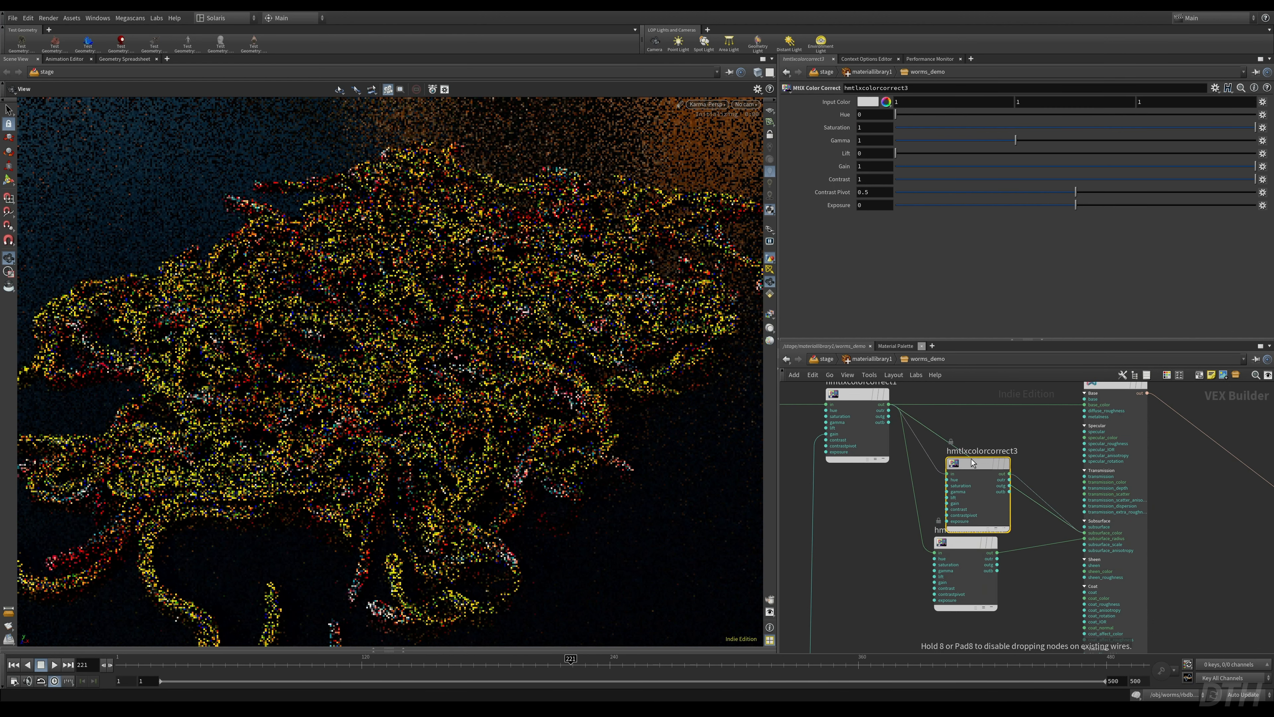
- Set Saturation to 2 and Gain to 1.5 on hmtlxcolorcorrect3, and move hmtlxcolorcorrect2 clear below it
left_click(862, 128)
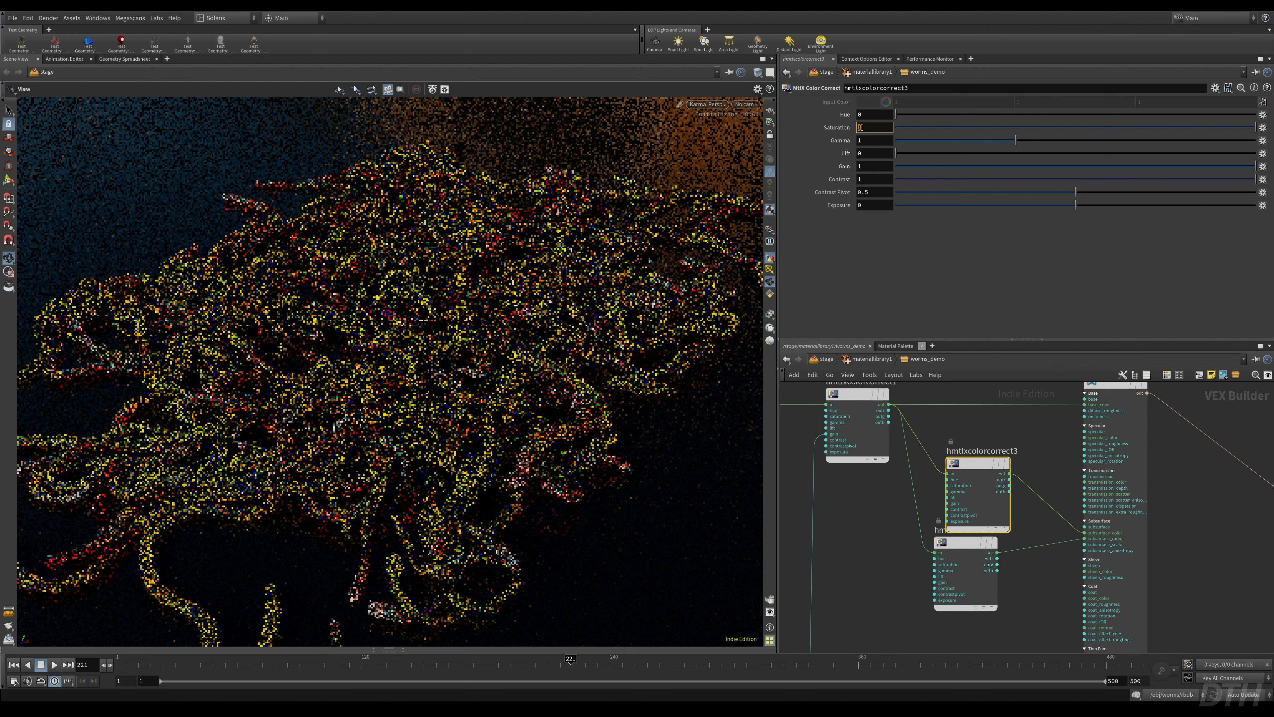
type("3")
key("BackSpace")
type("2")
key("Return")
left_click(888, 165)
type(".5")
key("Return")
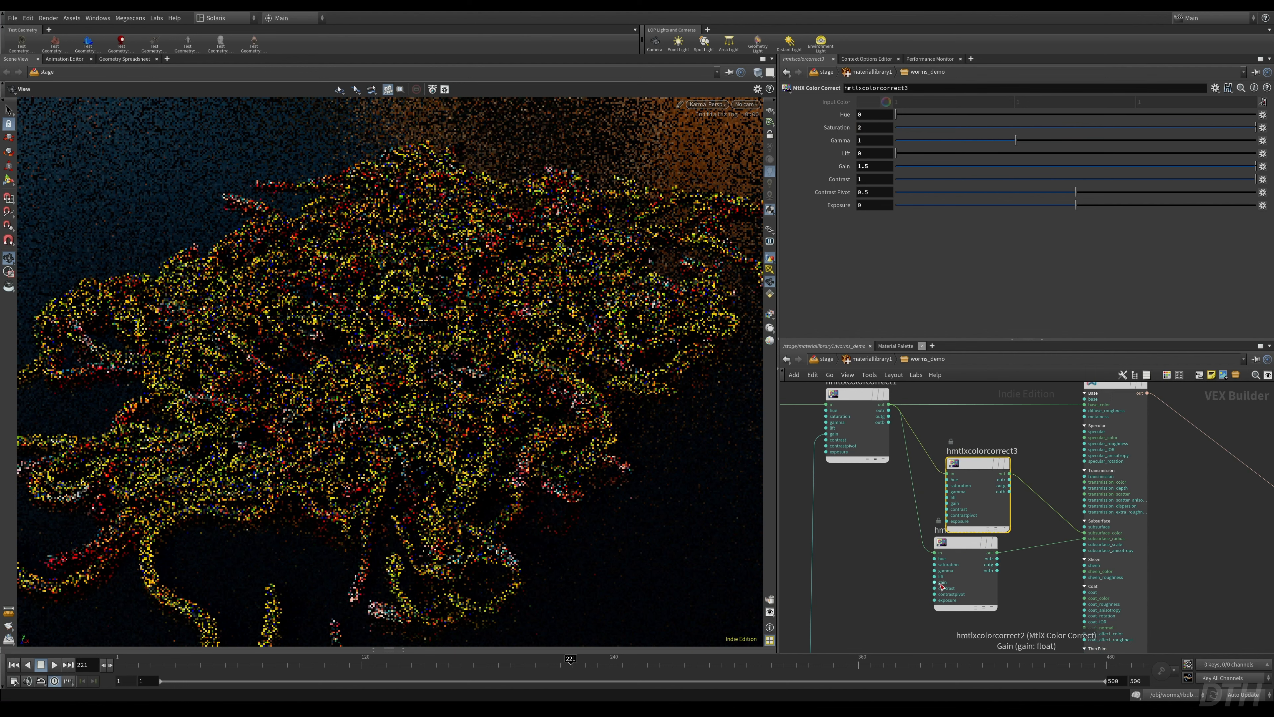
left_click_drag(949, 543, 970, 562)
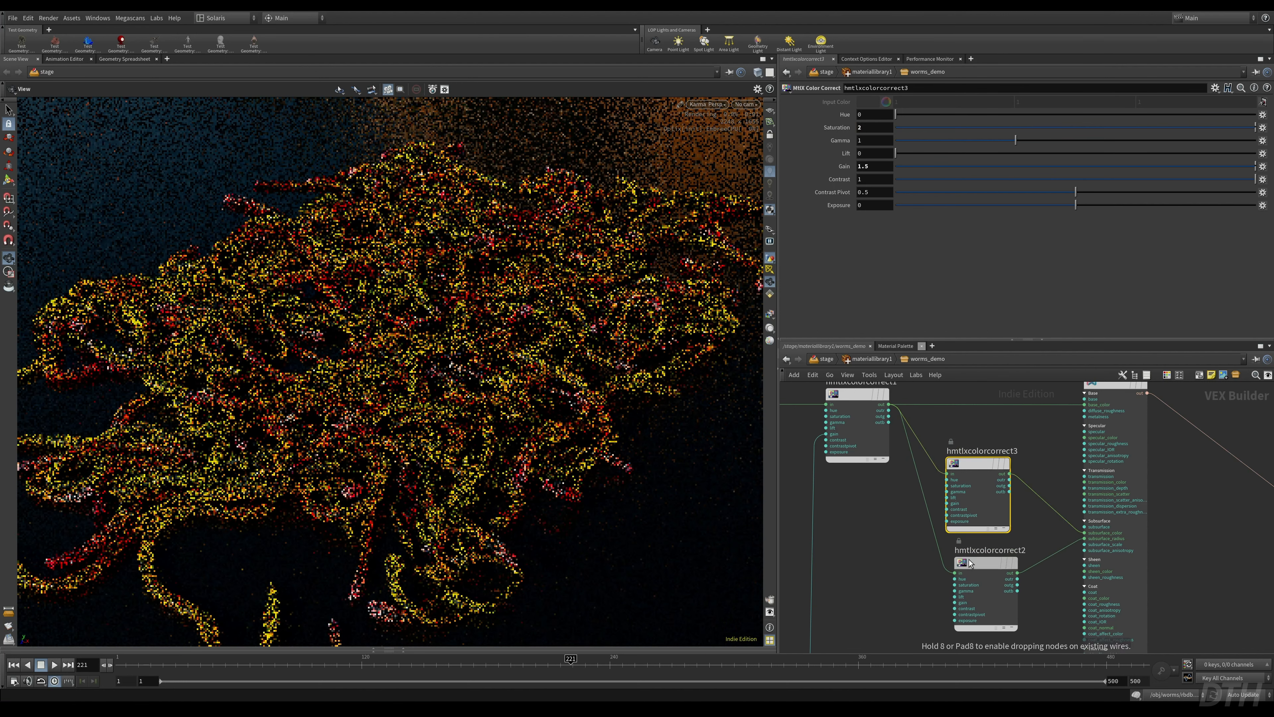
- Examine the settings of hmtlxcolorcorrect4 and hmtlxcolorcorrect3 inside the reference worms material
left_click(873, 360)
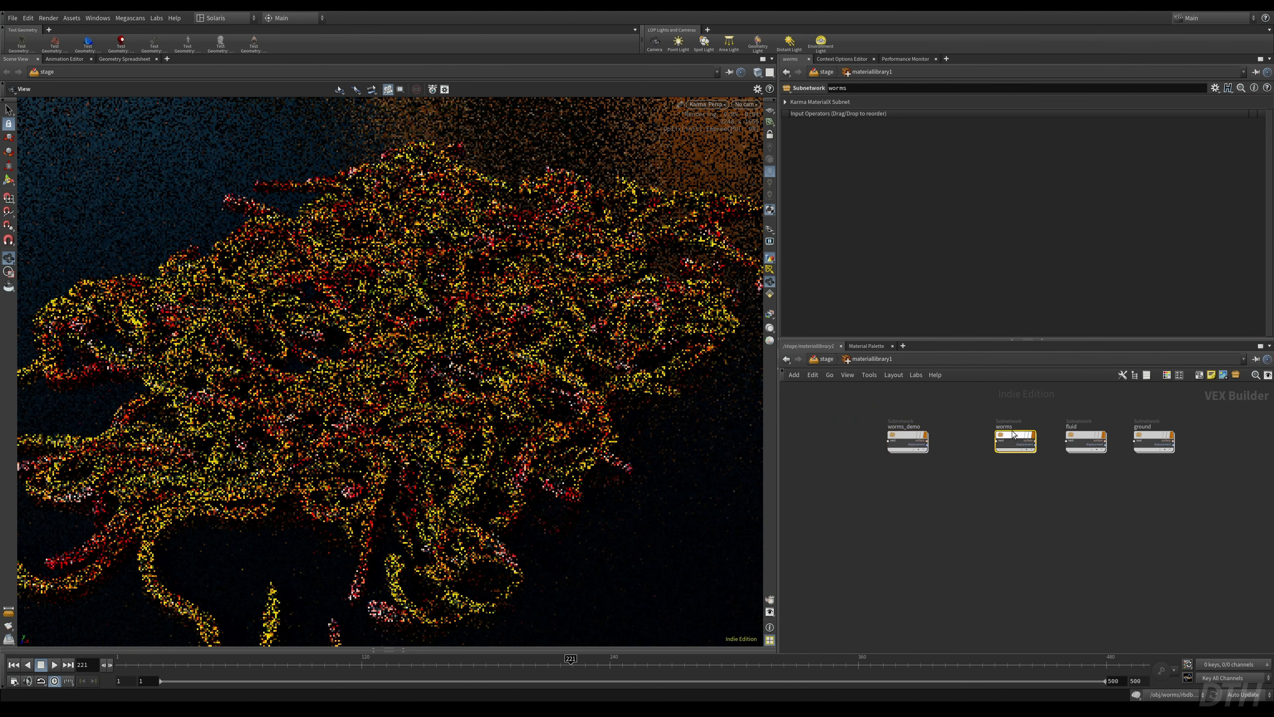
double_click(1012, 433)
scroll(1162, 515, "up", 5)
middle_click_drag(1137, 582, 1001, 493)
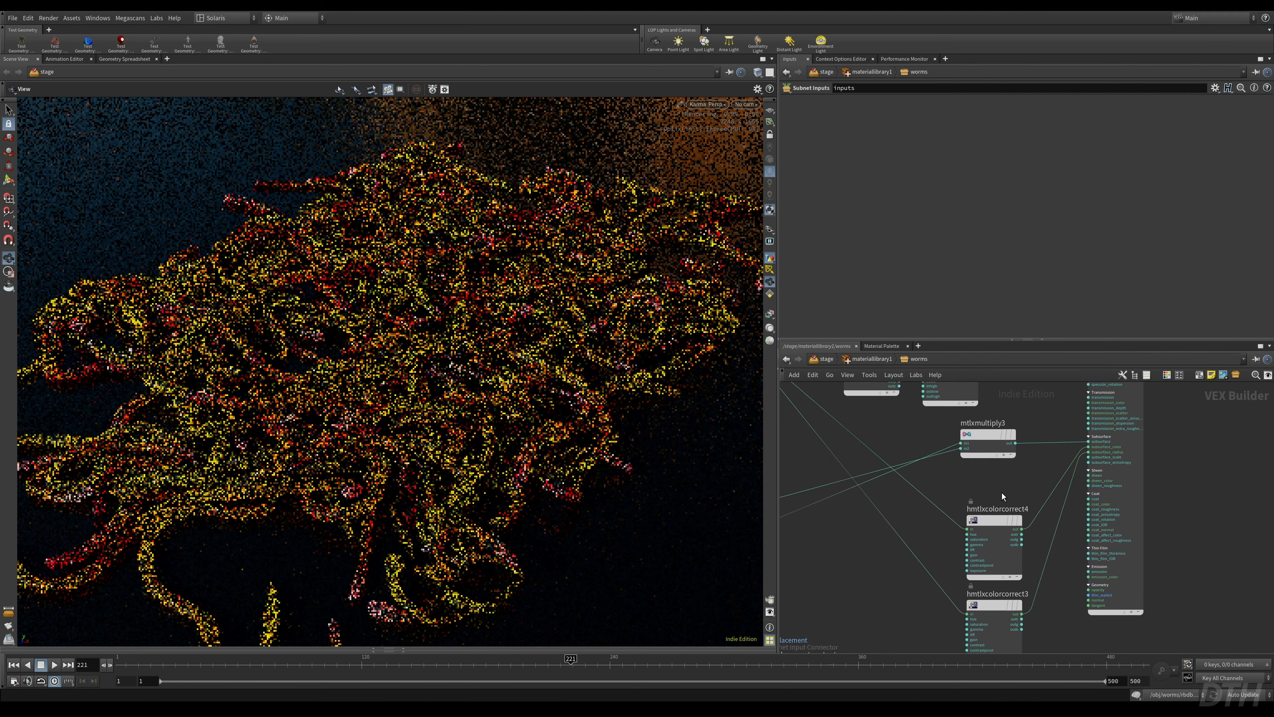
left_click(994, 520)
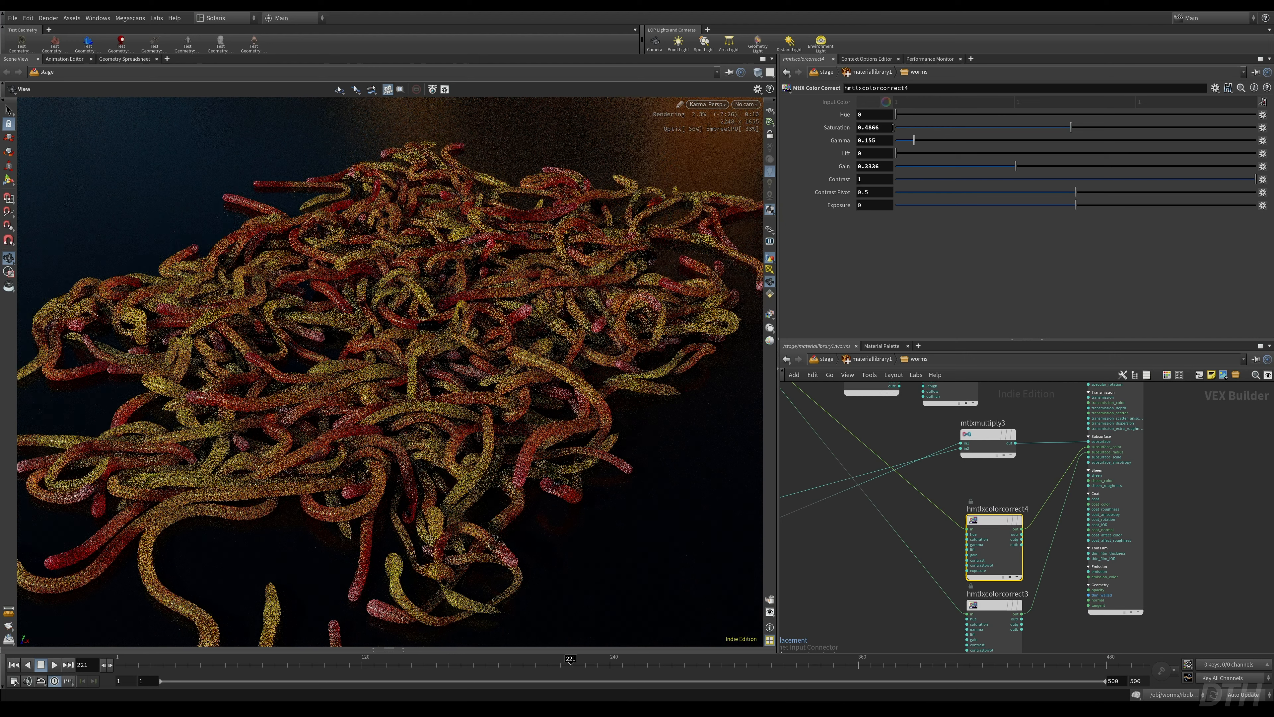
left_click(995, 605)
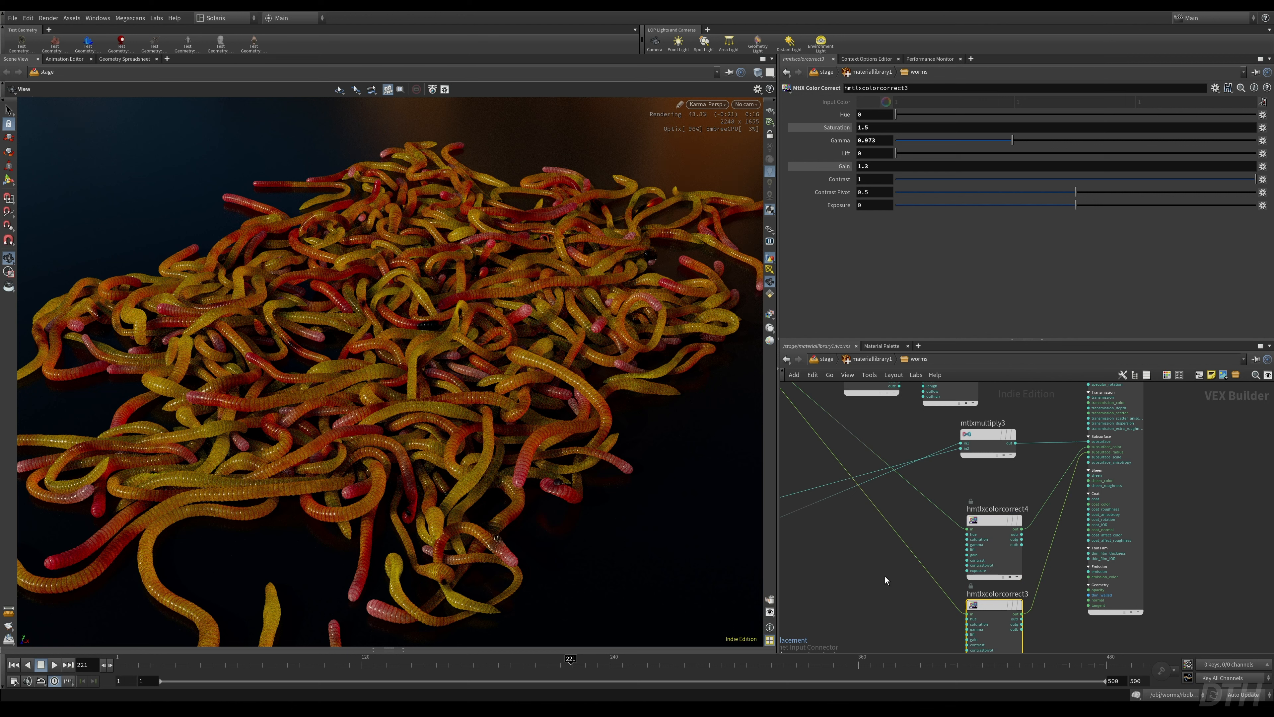
- In worms_demo, connect hmtlxcolorcorrect2 to the subsurface_radius input and set its Gamma to 0.572 and Gain to 0.8206
left_click(877, 359)
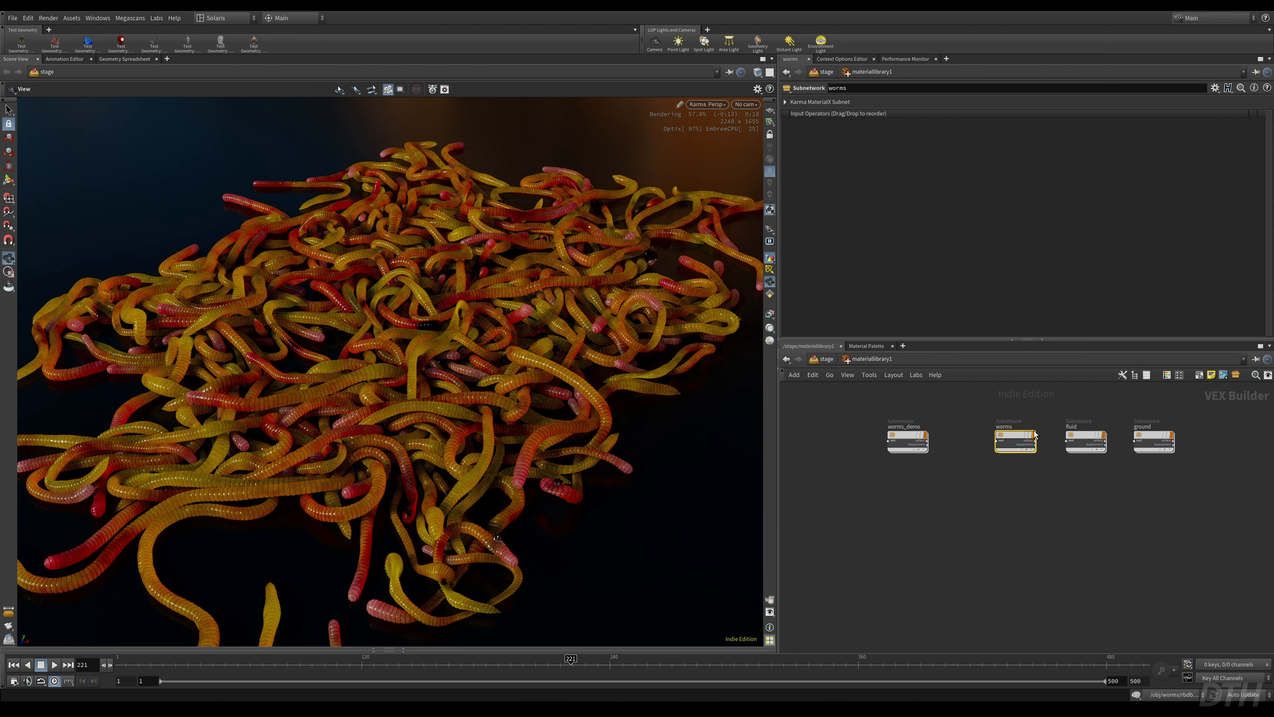
left_click(905, 438)
double_click(905, 438)
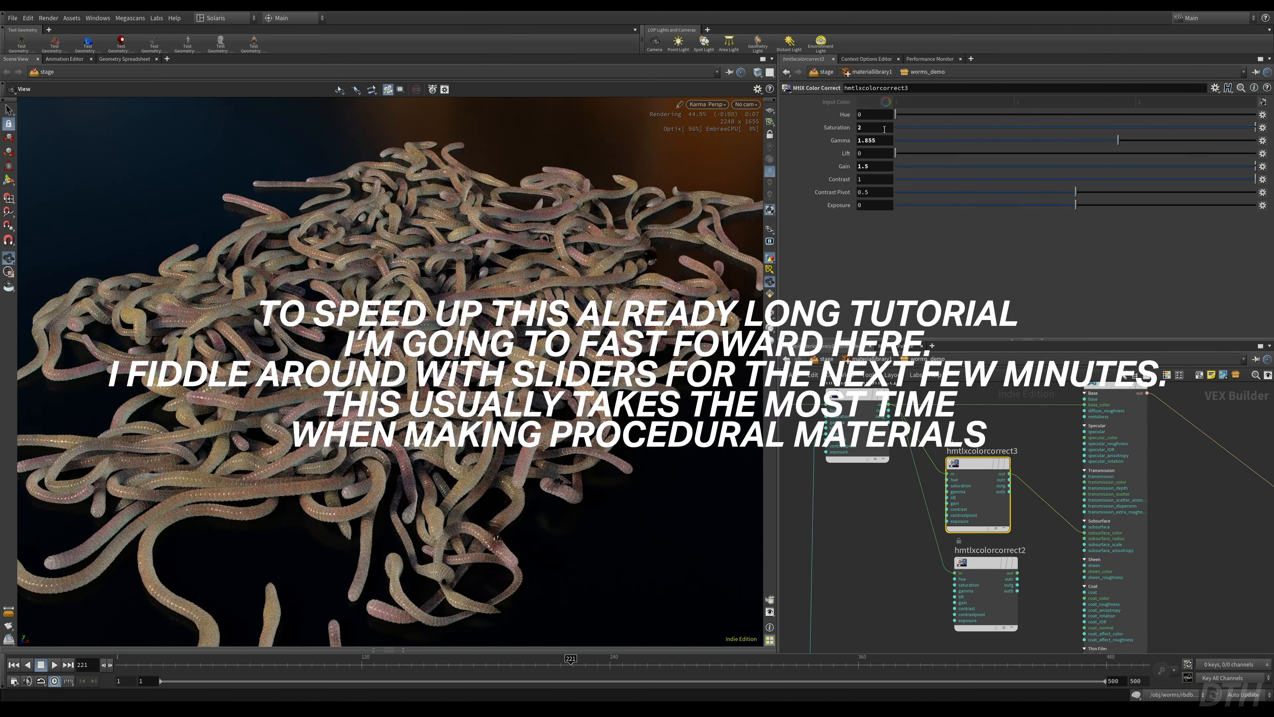
left_click(1115, 386)
left_click(978, 463)
left_click_drag(1017, 573, 1085, 539)
left_click(986, 563)
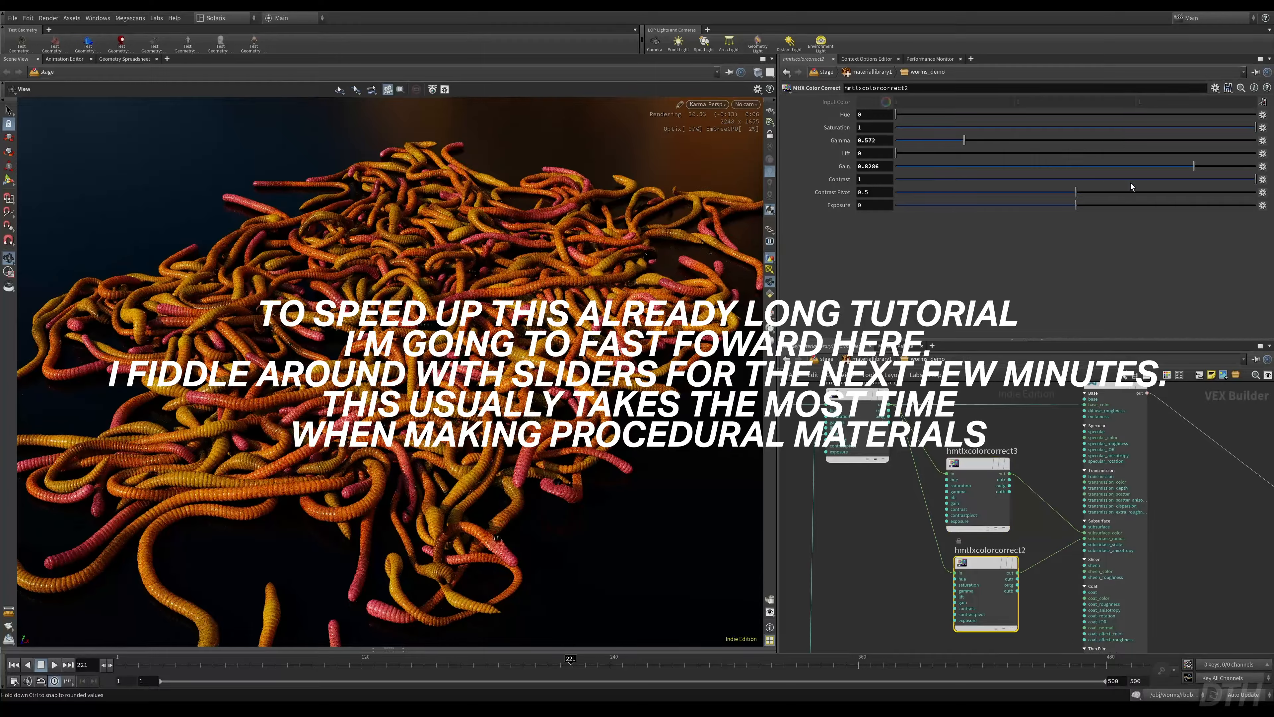
- Set Saturation to 1.5 and Gamma to 0.384 on hmtlxcolorcorrect3, and reveal the render gallery below the viewport
left_click(978, 463)
middle_click_drag(978, 502, 1046, 494)
left_click_drag(1118, 141, 1008, 141)
scroll(1046, 495, "down", 3)
left_click(1129, 592)
middle_click_drag(1029, 452, 1028, 602)
left_click(964, 499)
left_click(963, 441)
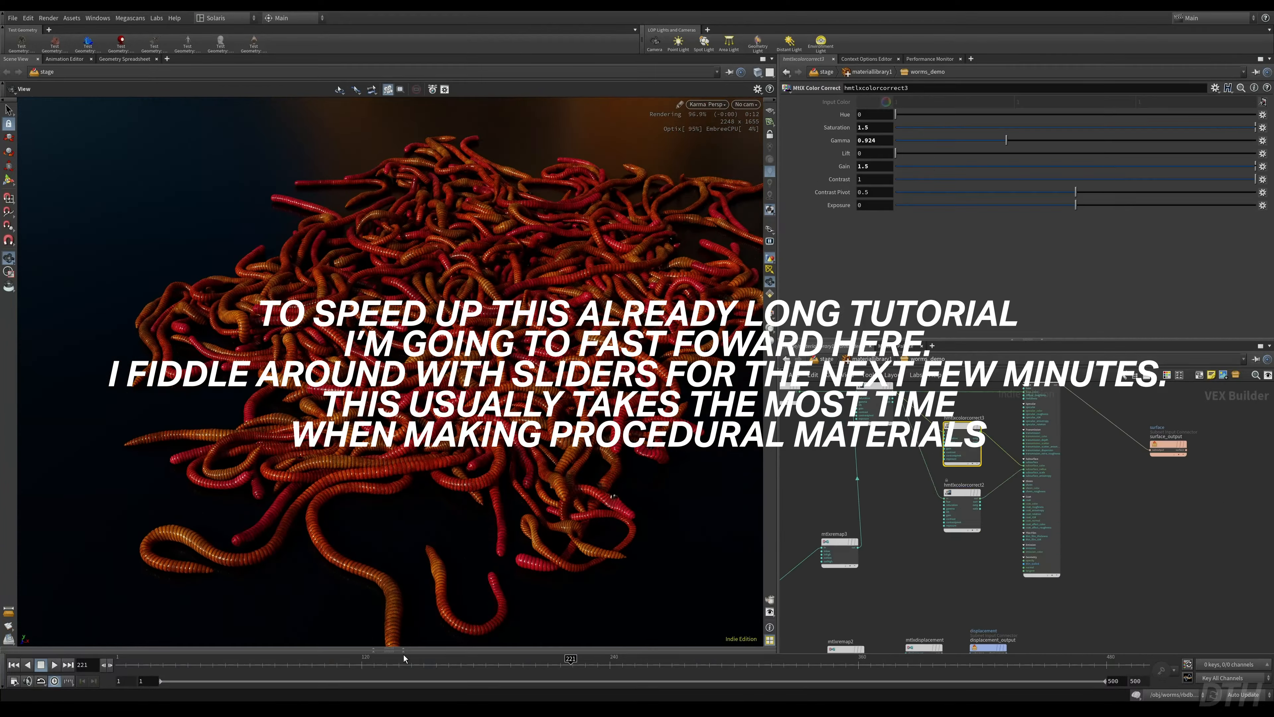
left_click_drag(404, 650, 403, 548)
left_click_drag(1004, 141, 942, 141)
- Examine the remap range of mtlxremap3
left_click(938, 512)
middle_click_drag(903, 502, 1023, 477)
left_click(1013, 478)
left_click(1066, 493)
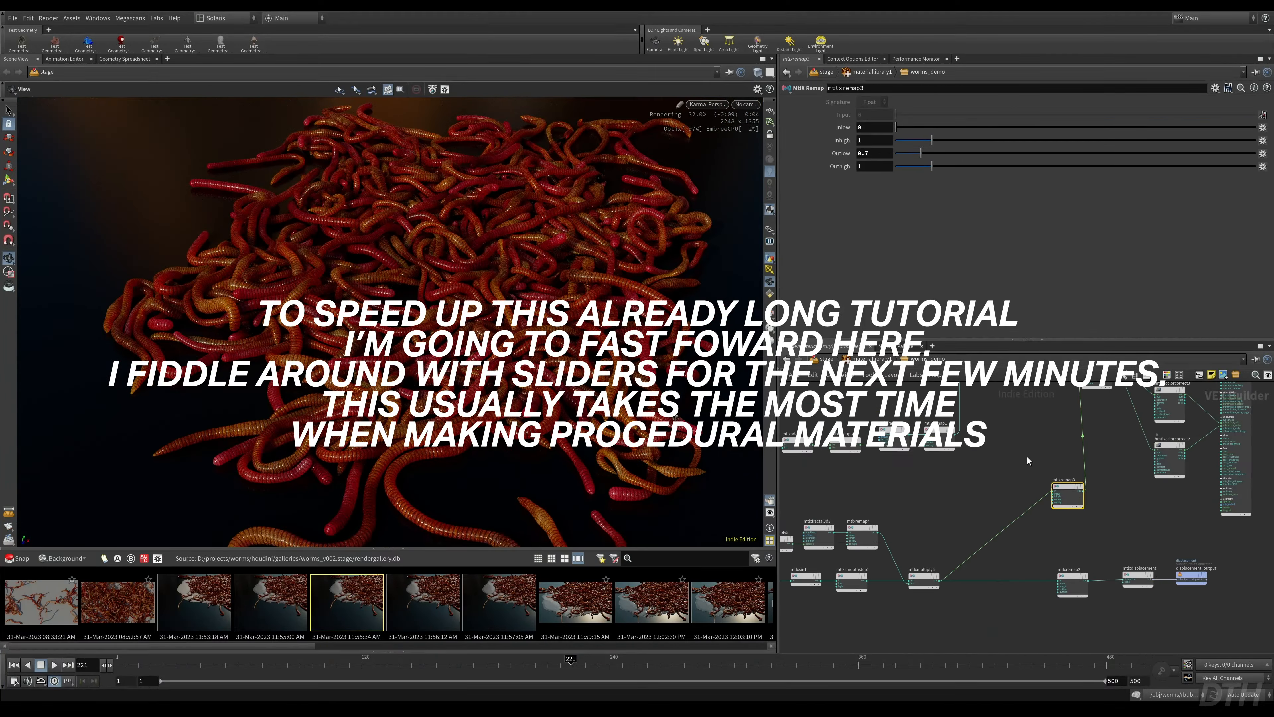
- Set Saturation to 0.8046 and Gain to 1.2 on hmtlxcolorcorrect3, and check the subsurface settings of mtlxstandard_surface1
scroll(1029, 458, "up", 3)
left_click(1011, 432)
left_click(1096, 549)
left_click_drag(382, 301, 517, 310)
middle_click_drag(518, 310, 442, 295)
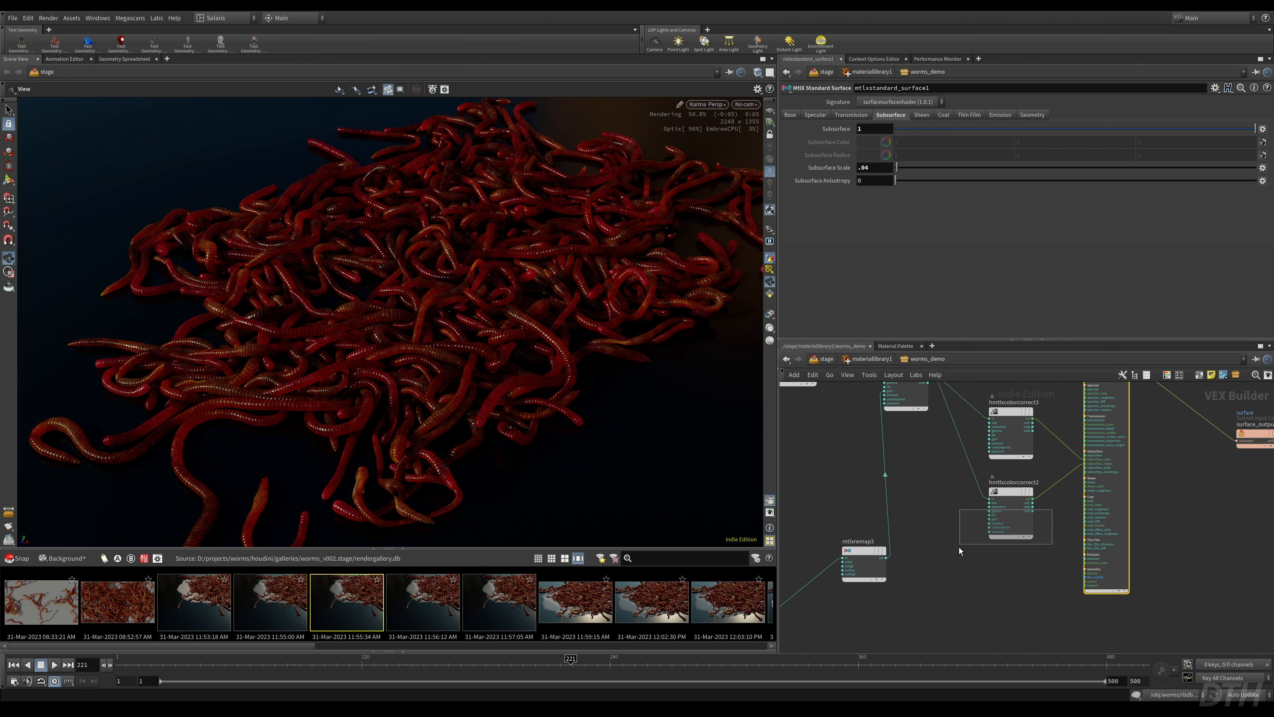
- Set Saturation to 0.7889 on hmtlxcolorcorrect2
left_click(1009, 517)
left_click(1212, 127)
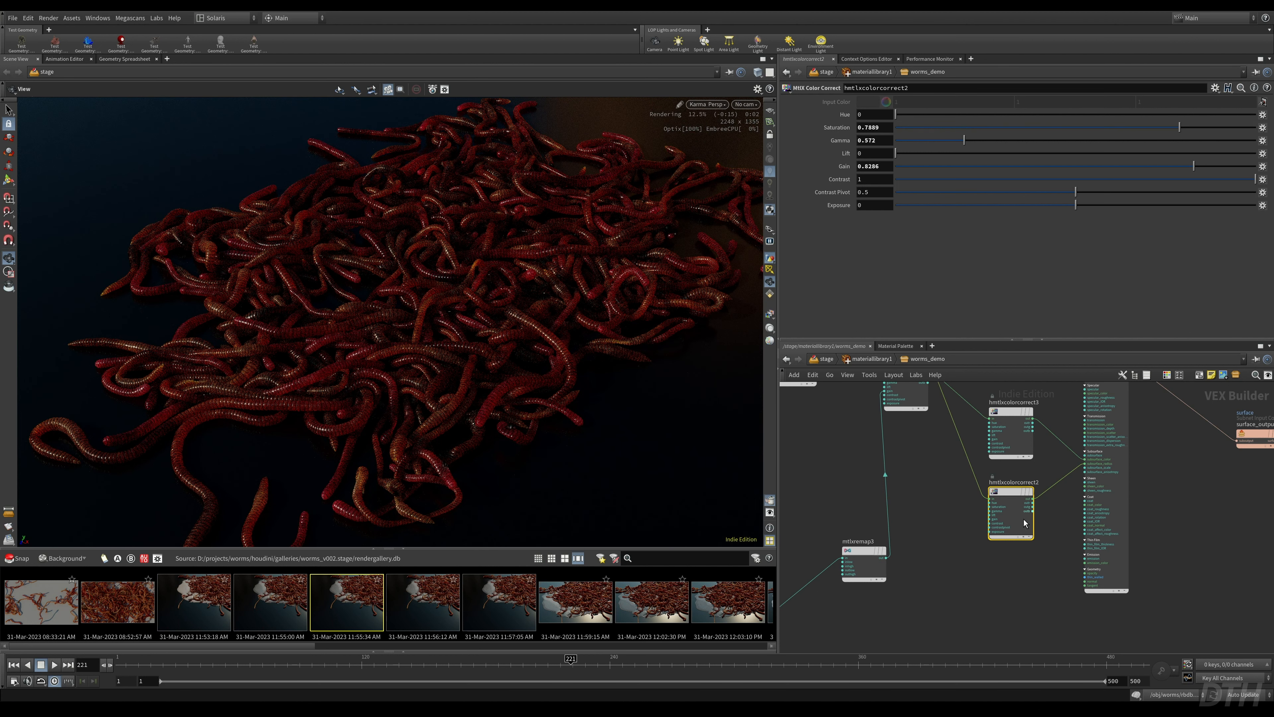
- Lower the saturation of the first color point in the hmtlxrampc1 ramp to 0.53
scroll(1014, 587, "down", 2)
middle_click_drag(1014, 584, 1096, 520)
scroll(1016, 489, "down", 2)
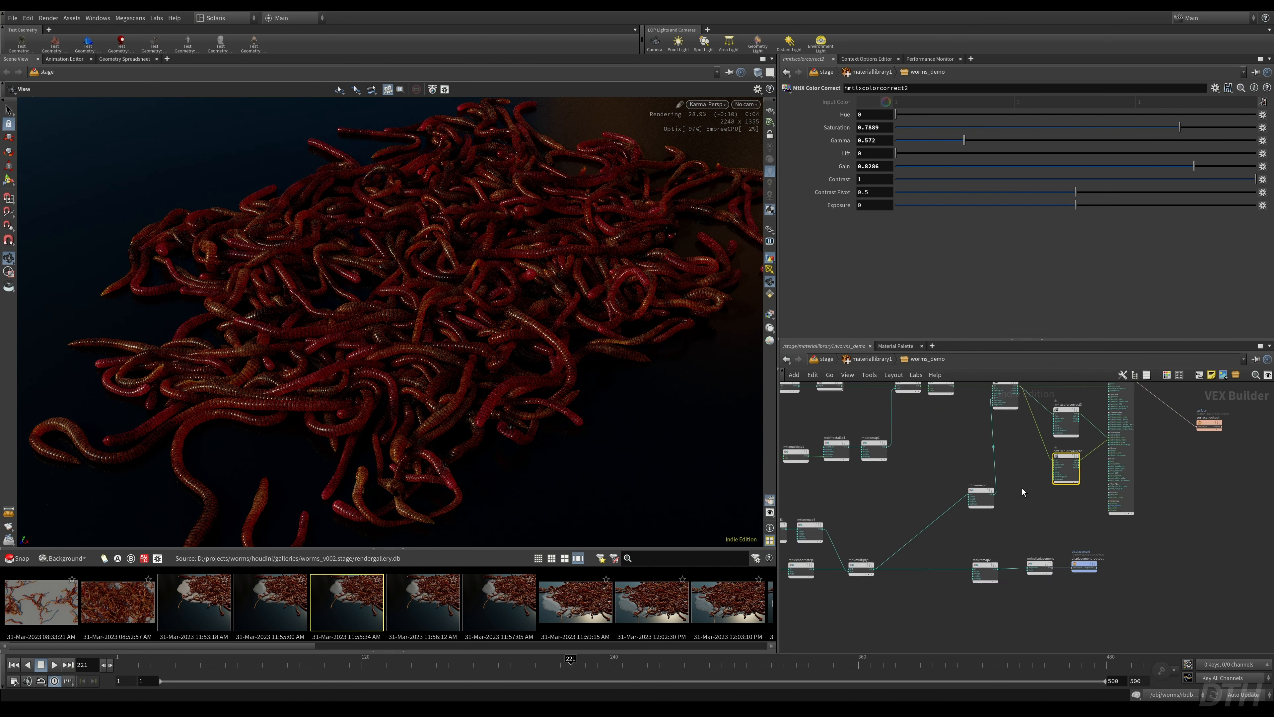
middle_click_drag(860, 451, 998, 487)
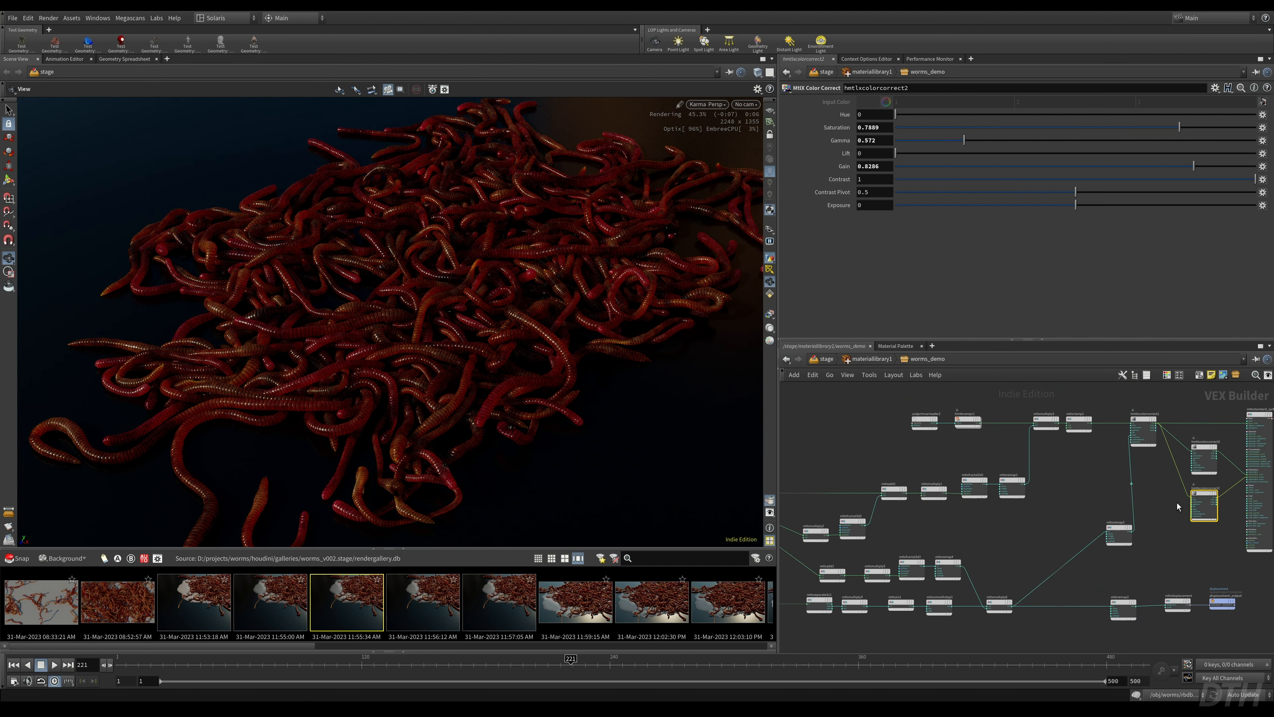
left_click(1204, 469)
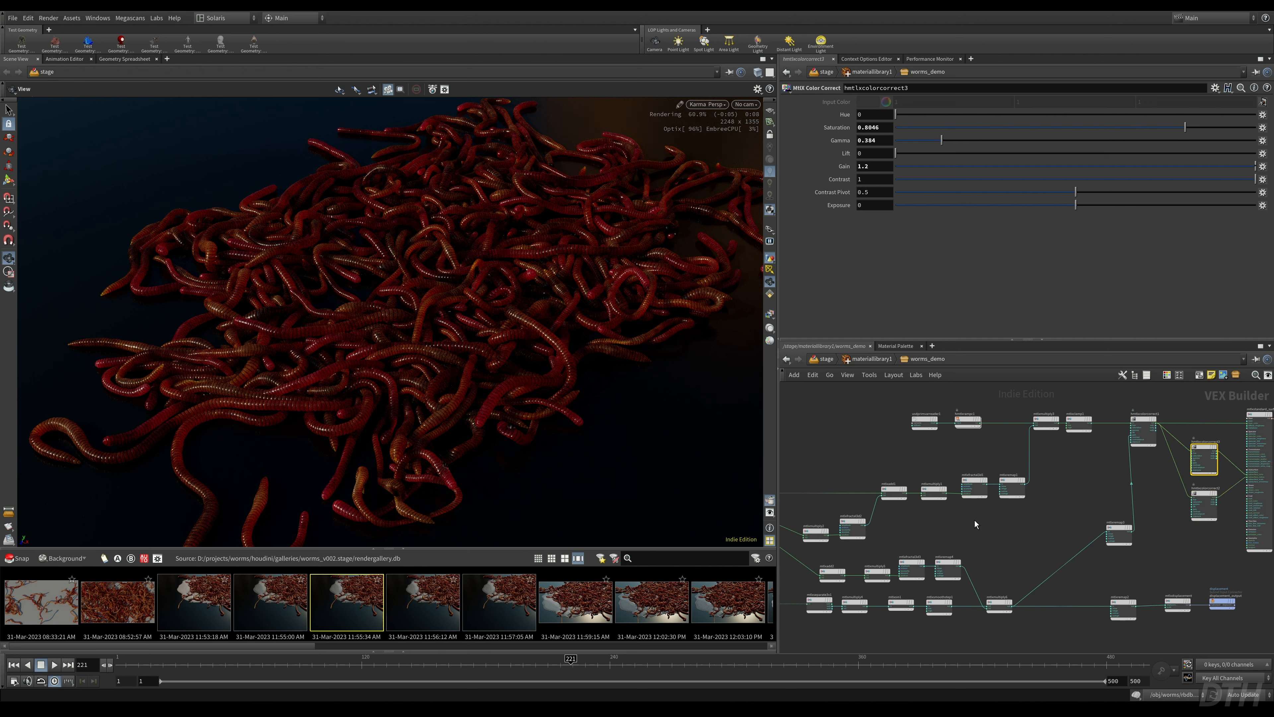
scroll(967, 536, "up", 5)
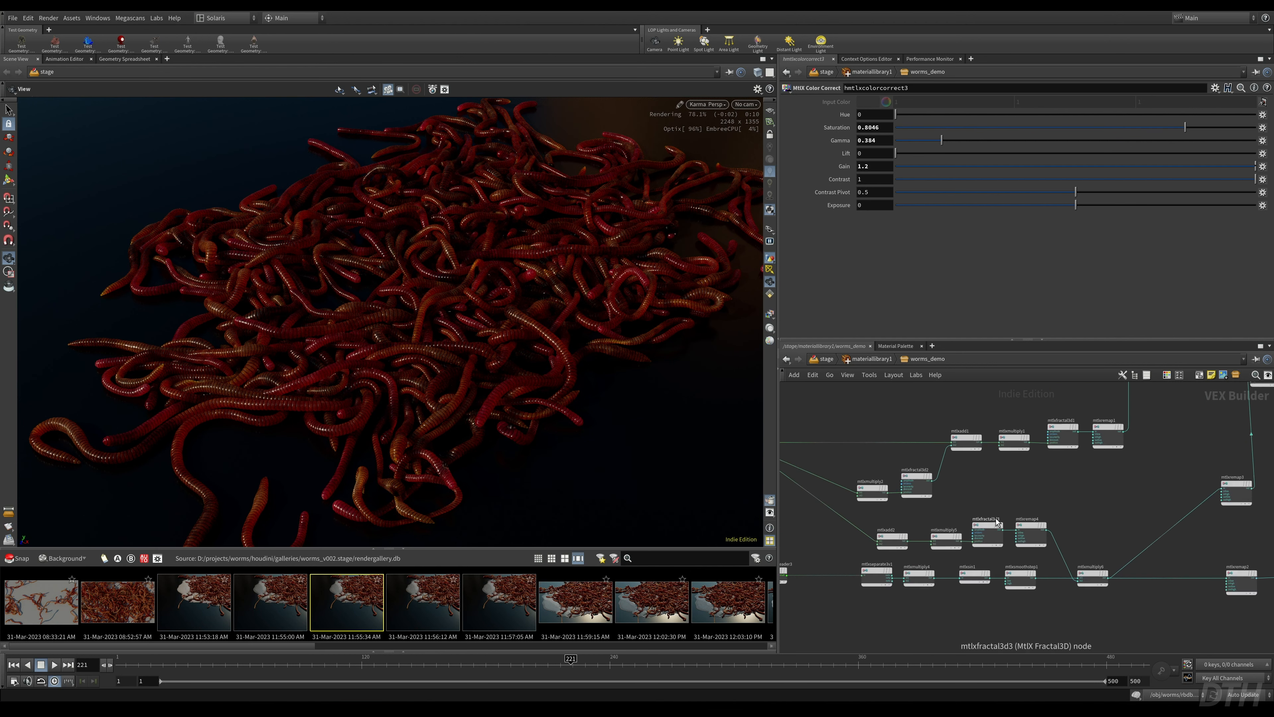
middle_click_drag(1060, 494, 970, 586)
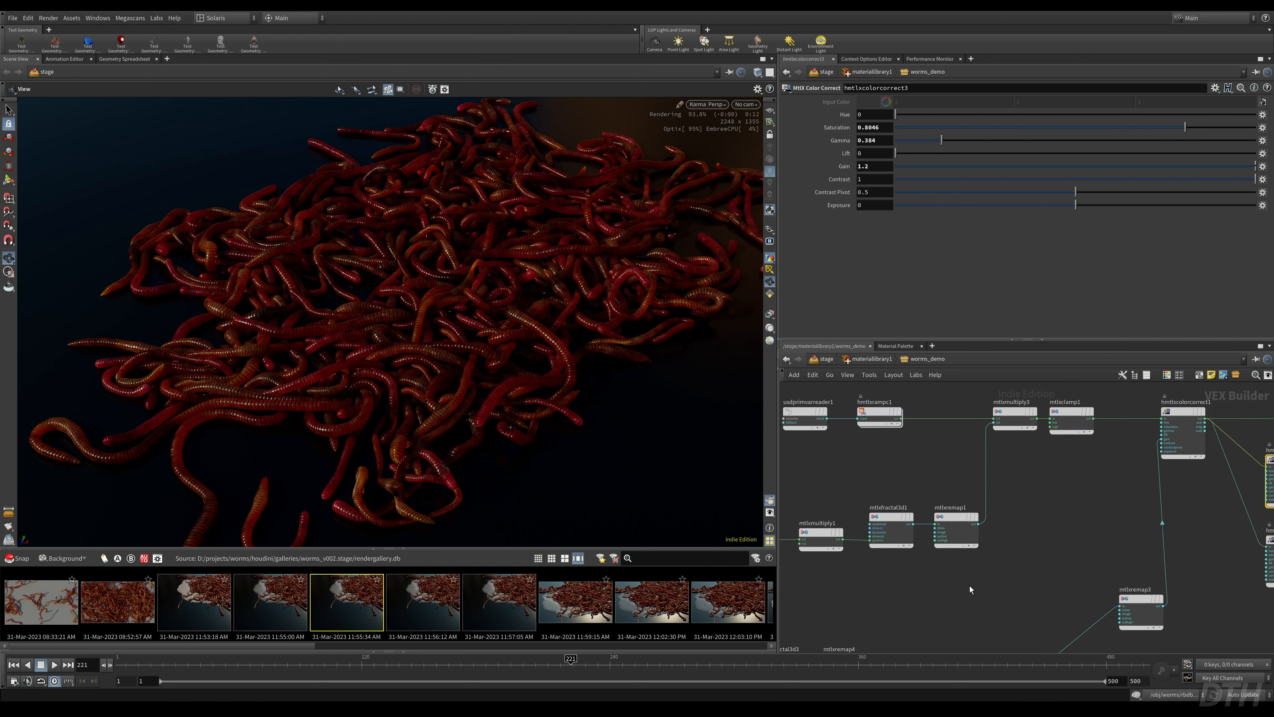
middle_click_drag(859, 472, 1085, 514)
left_click(1094, 443)
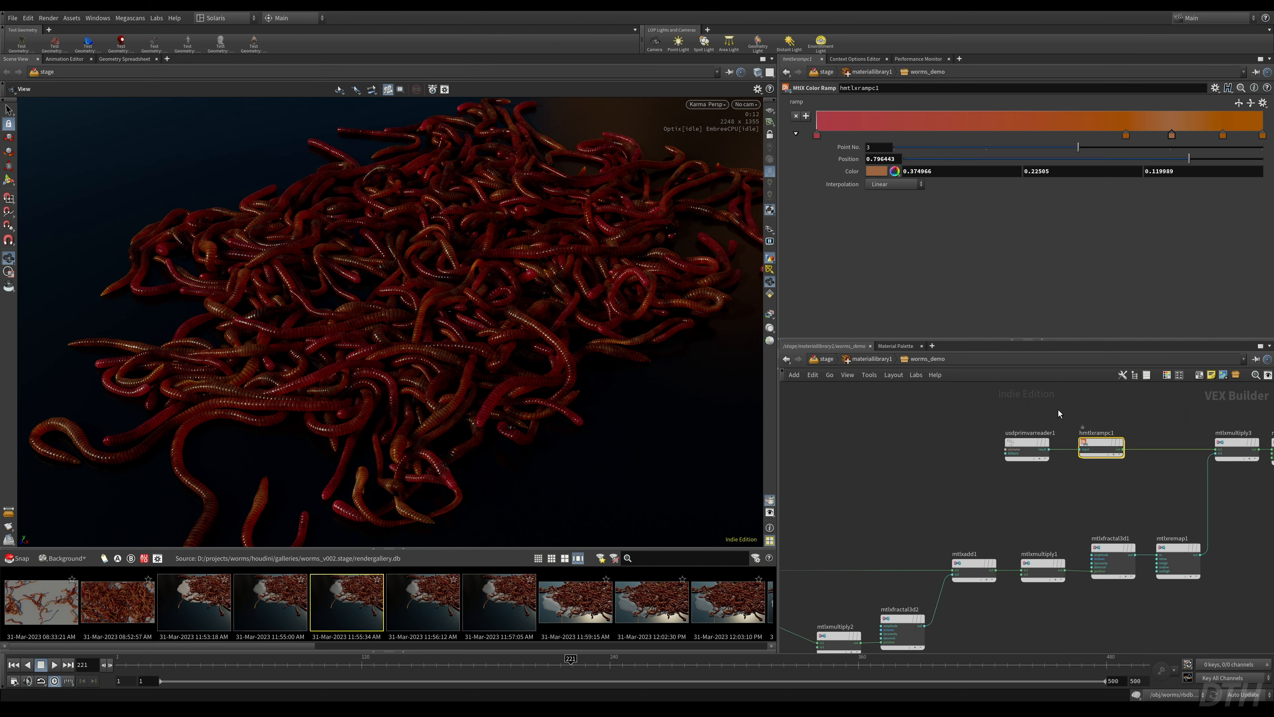
left_click(817, 134)
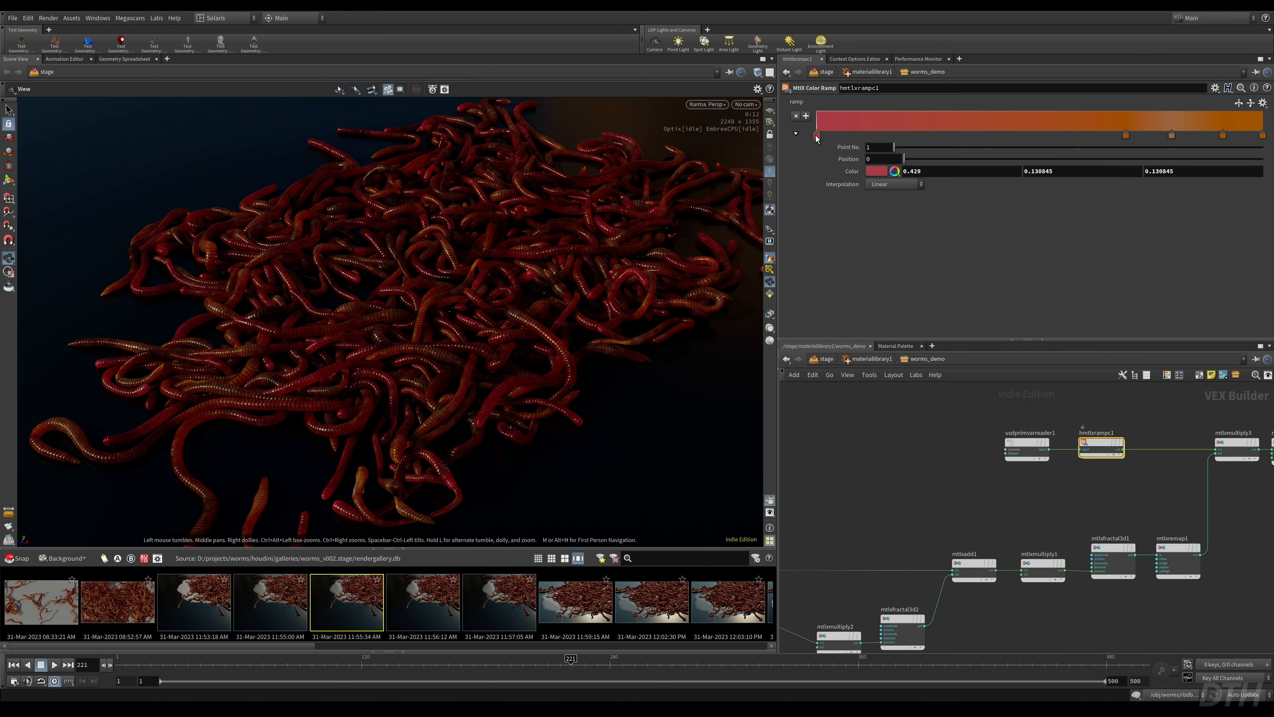
left_click(875, 171)
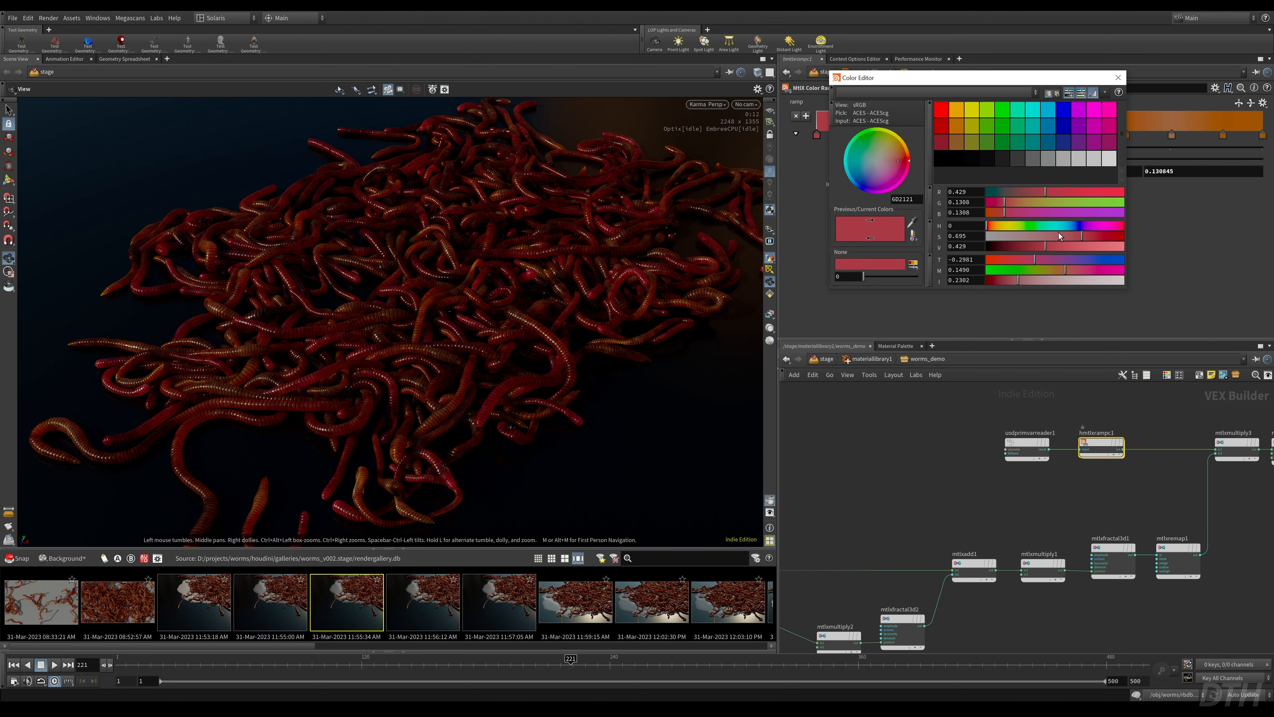
left_click(1060, 235)
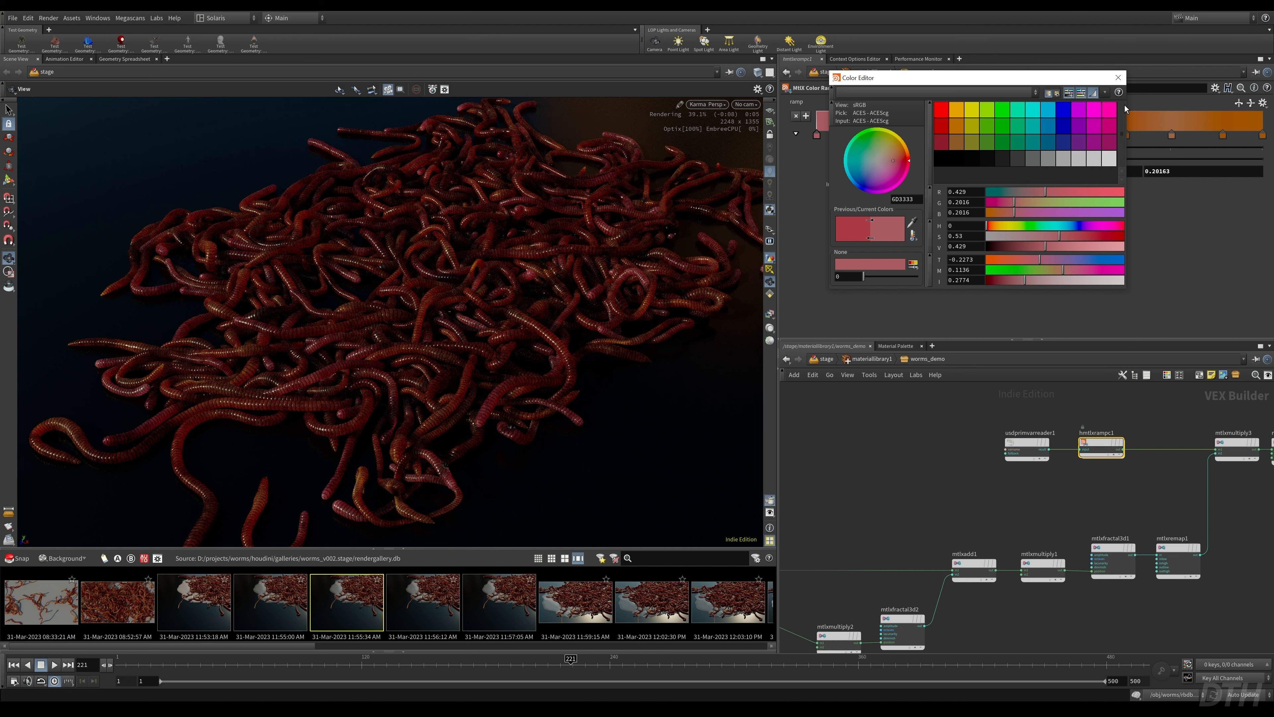
left_click(1117, 78)
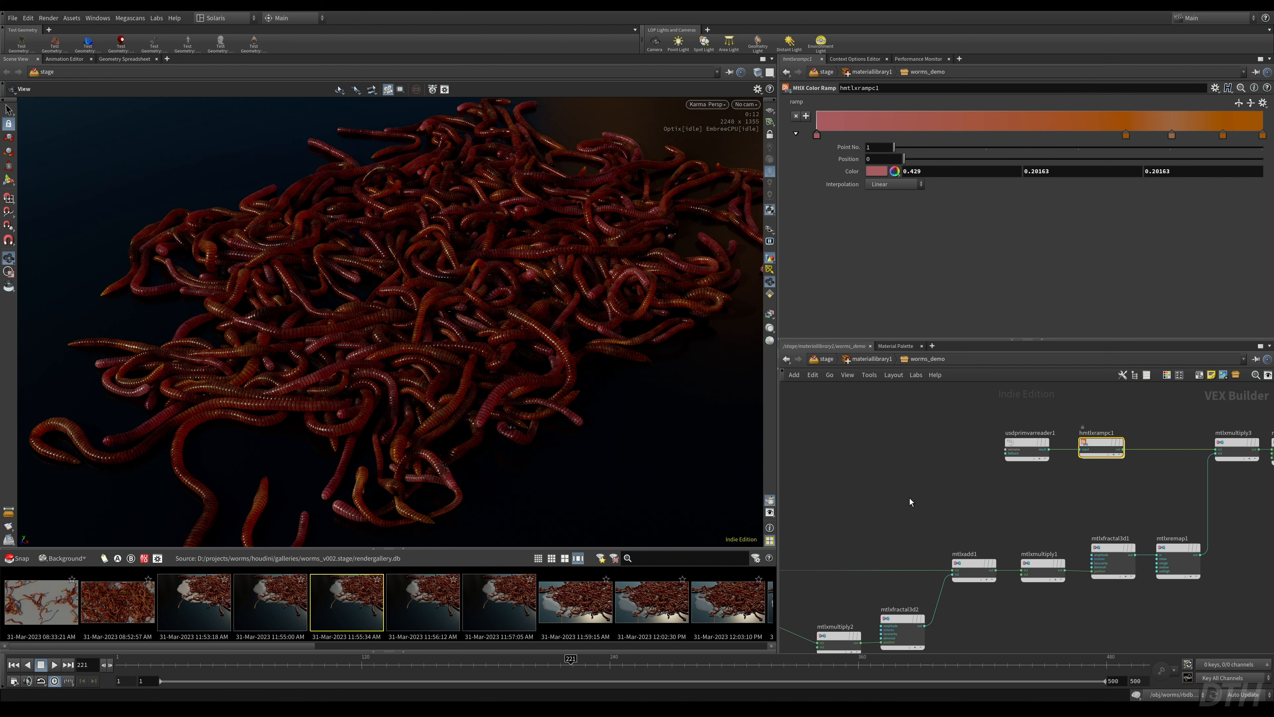
- Move the surface_output node up in line with mtlxstandard_surface1
left_click_drag(541, 348, 467, 348)
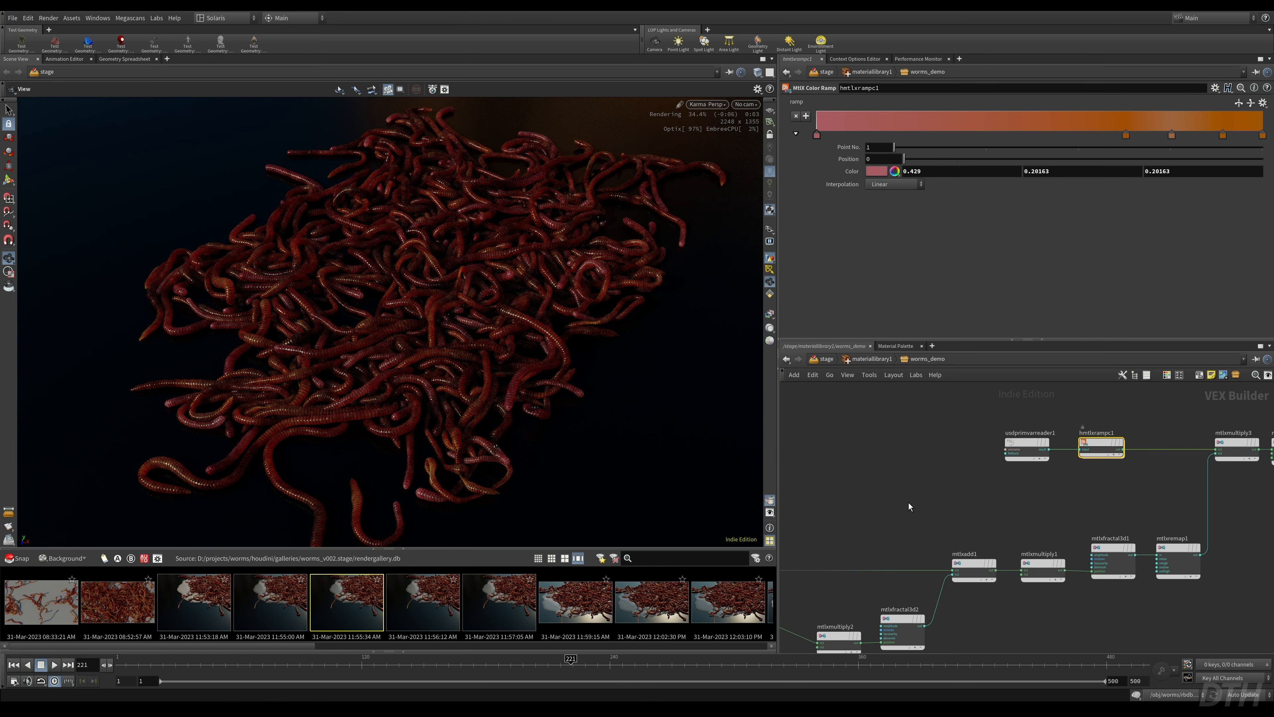
key("h")
middle_click_drag(1189, 512, 979, 502)
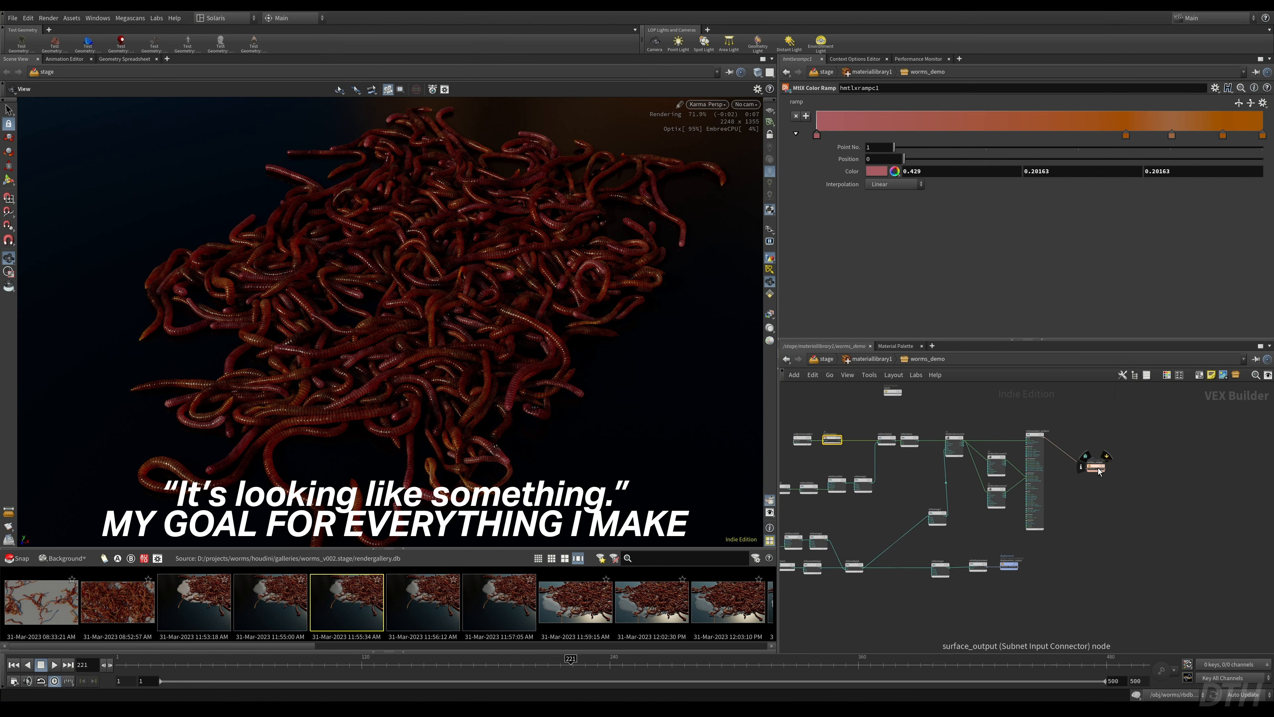
left_click_drag(1096, 466, 1109, 443)
scroll(1081, 475, "up", 3)
scroll(1097, 474, "up", 4)
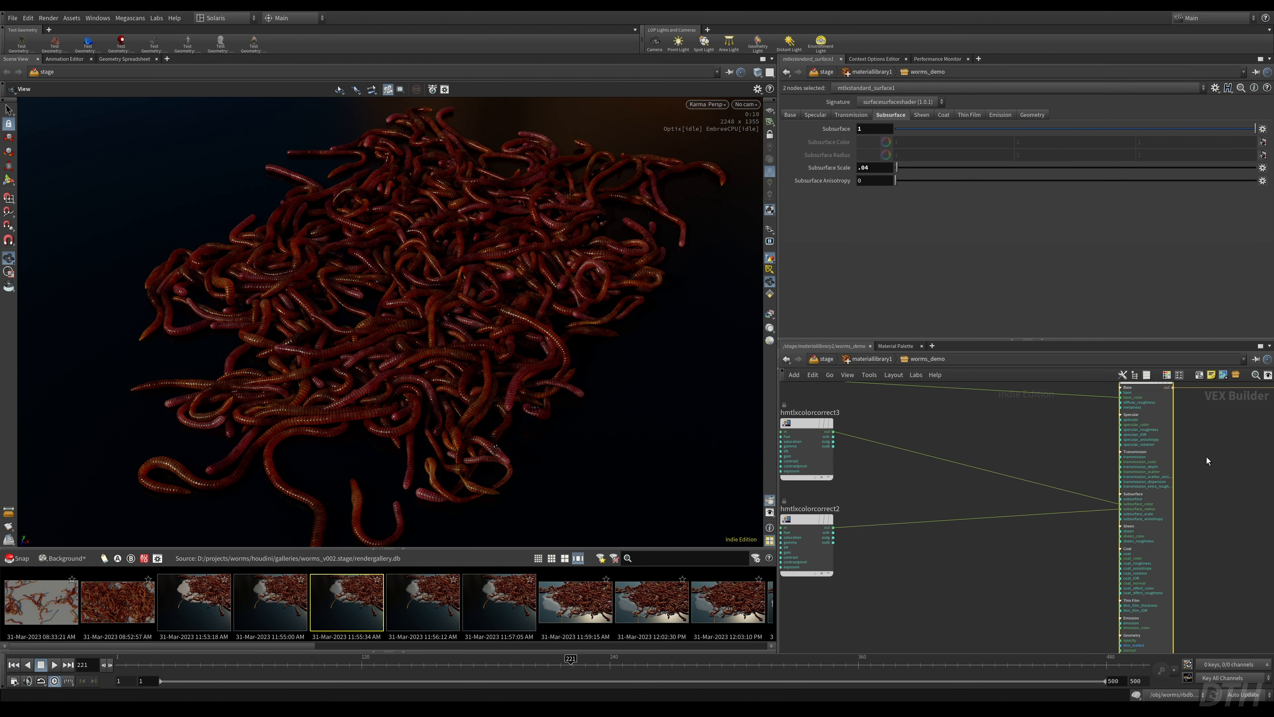
- Show the Specular settings of mtlxstandard_surface1
left_click(1151, 446)
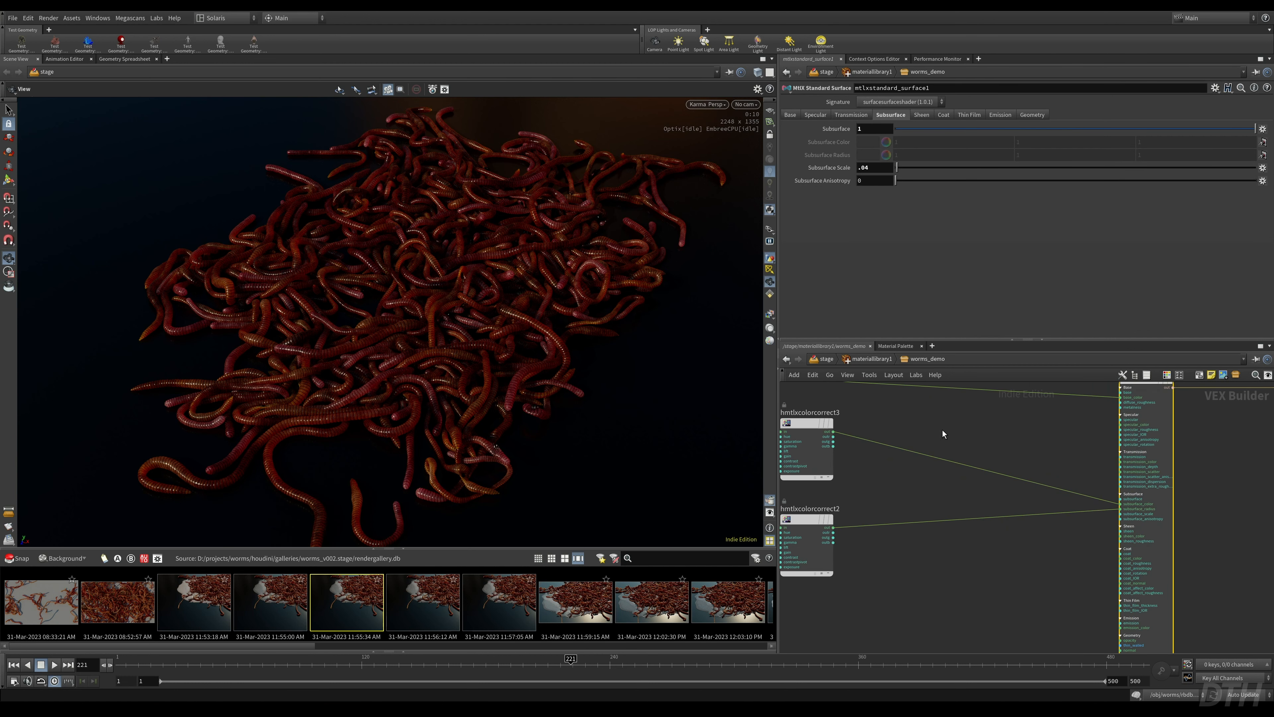
middle_click_drag(943, 431, 965, 494)
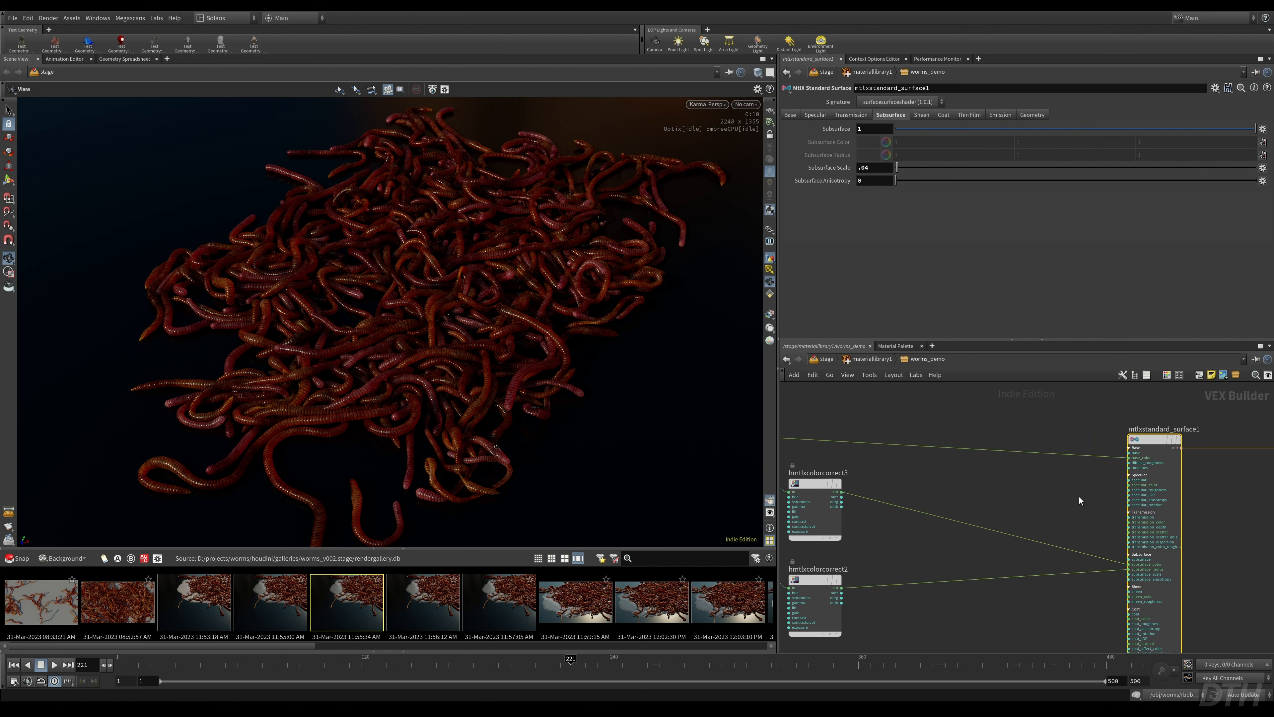
left_click(817, 114)
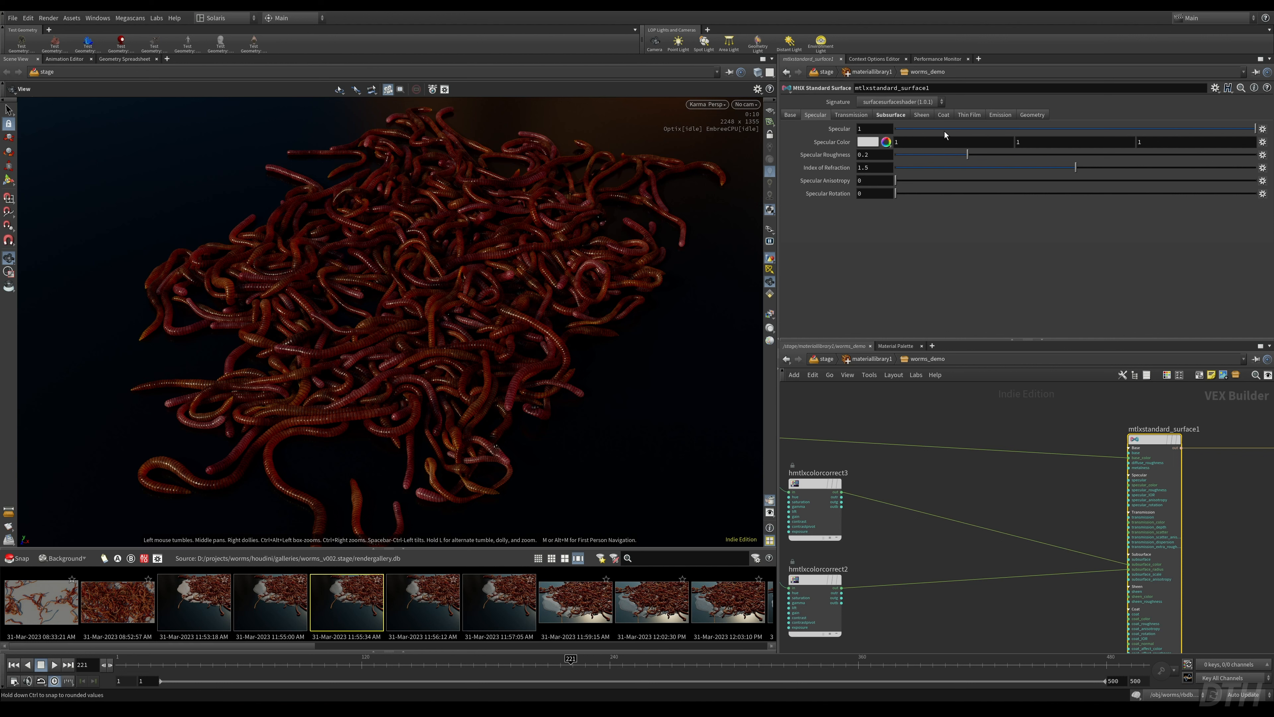
left_click(936, 481)
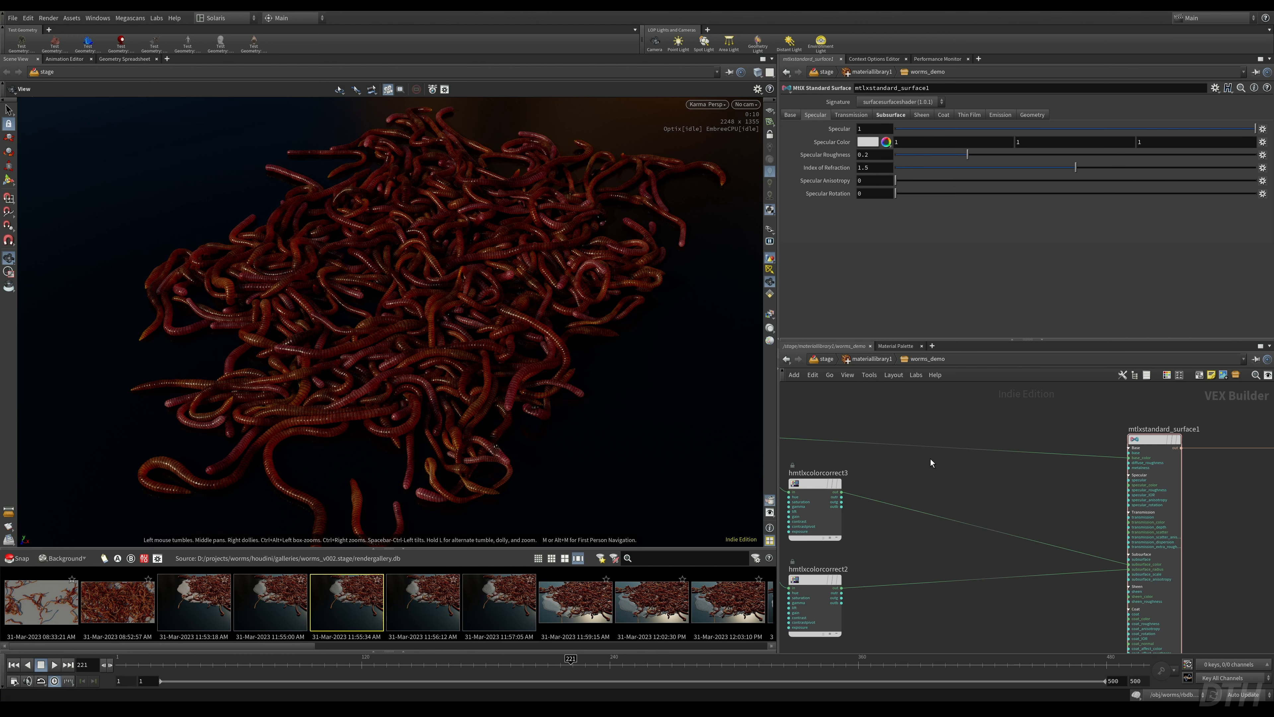
key("Tab")
type("range")
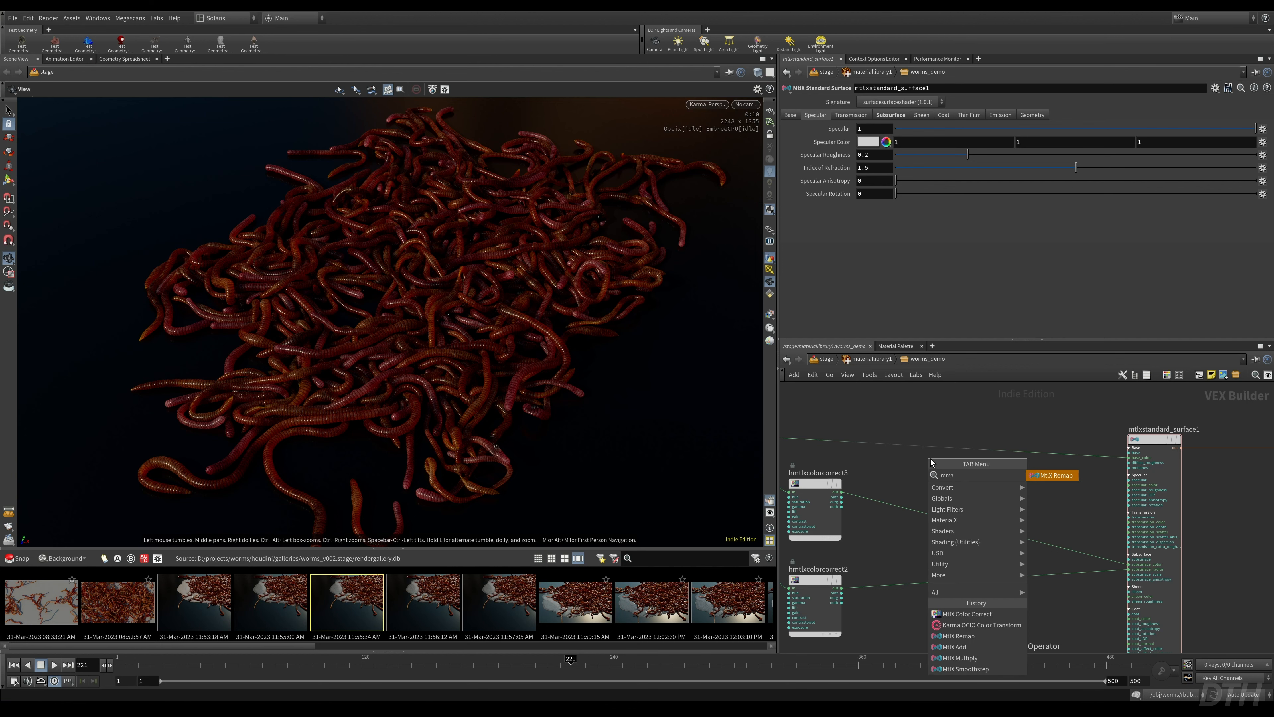
key("Return")
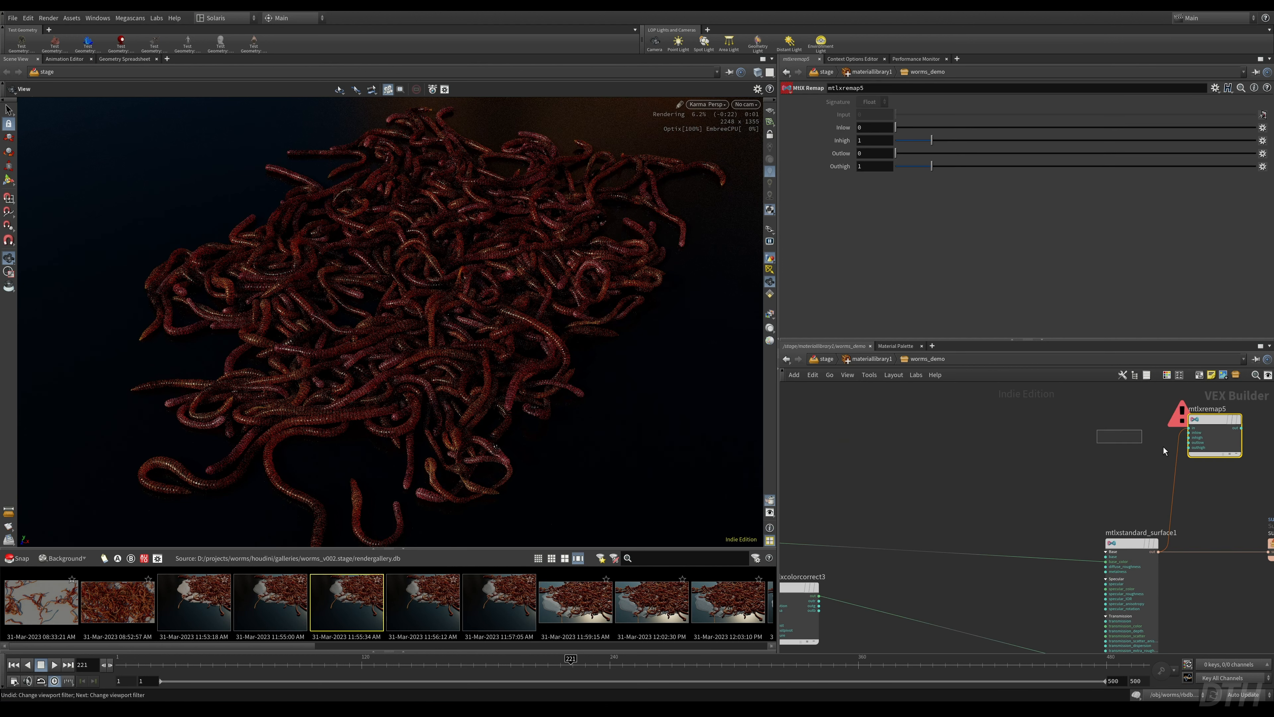
key("Delete")
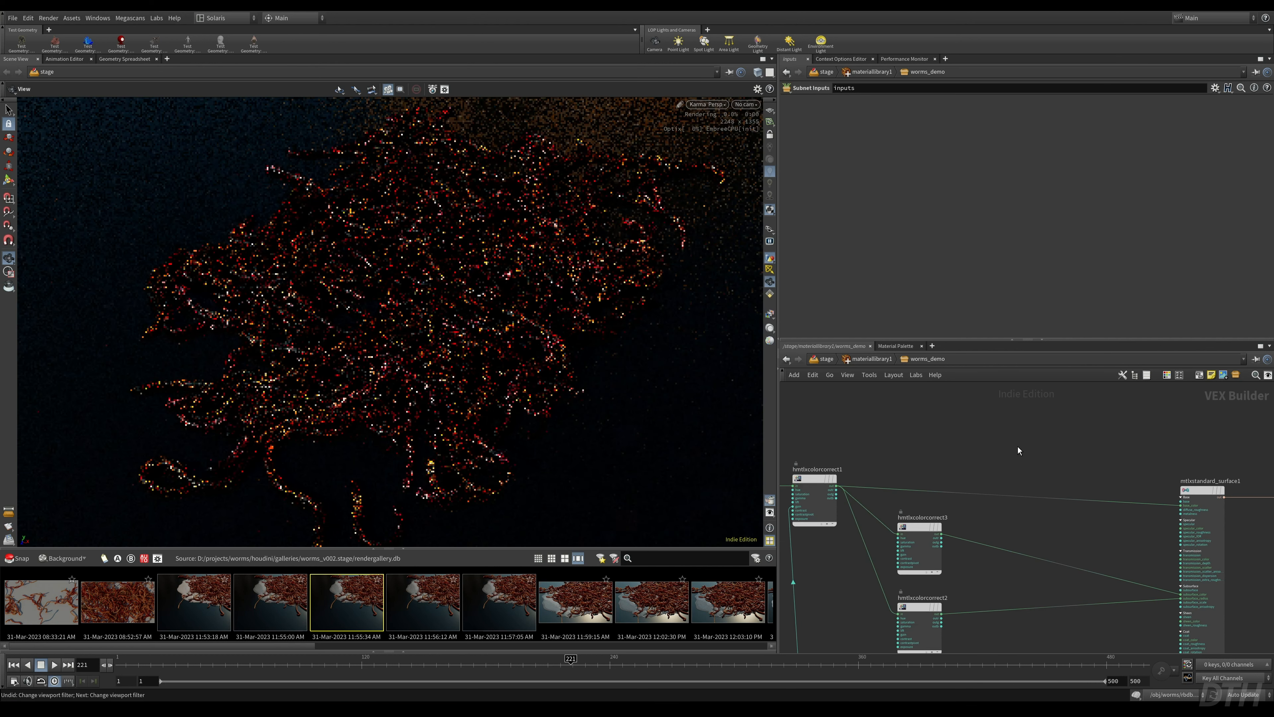
middle_click_drag(1017, 446, 982, 419)
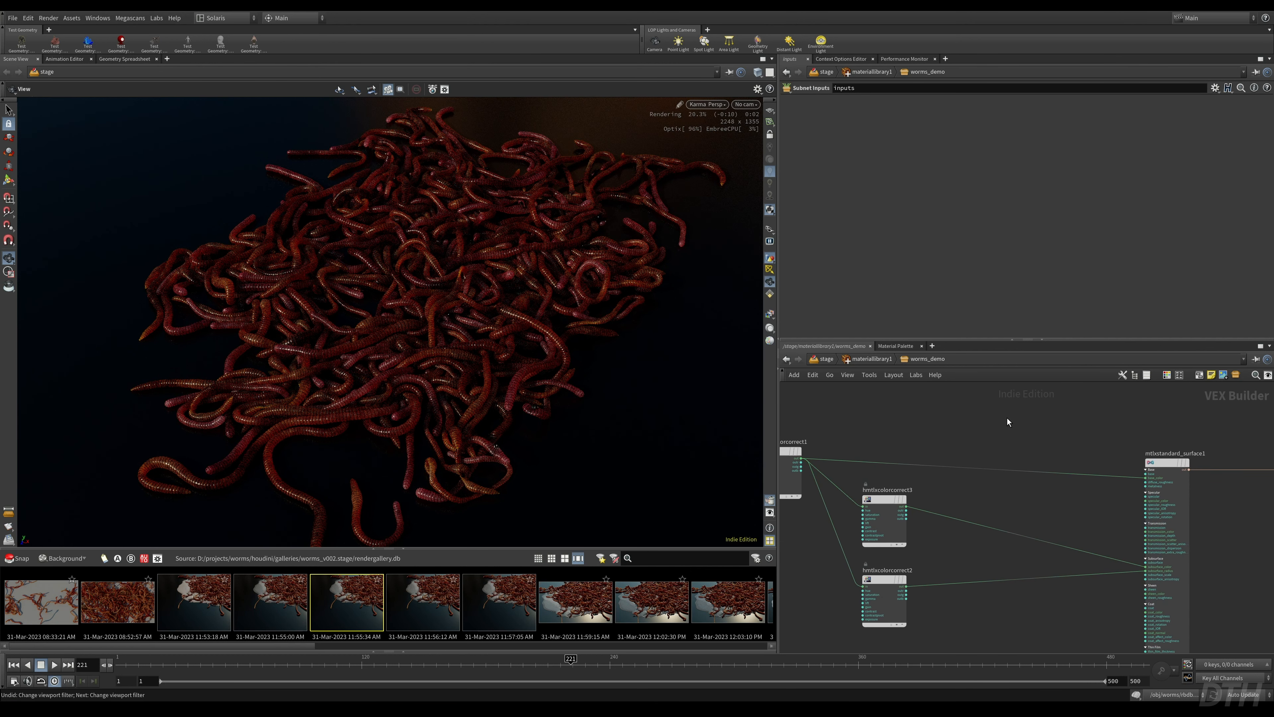
- Add a MtlX Separate Vector 3 node and feed it from the output of hmtlxcolorcorrect1
key("Tab")
type("vecto")
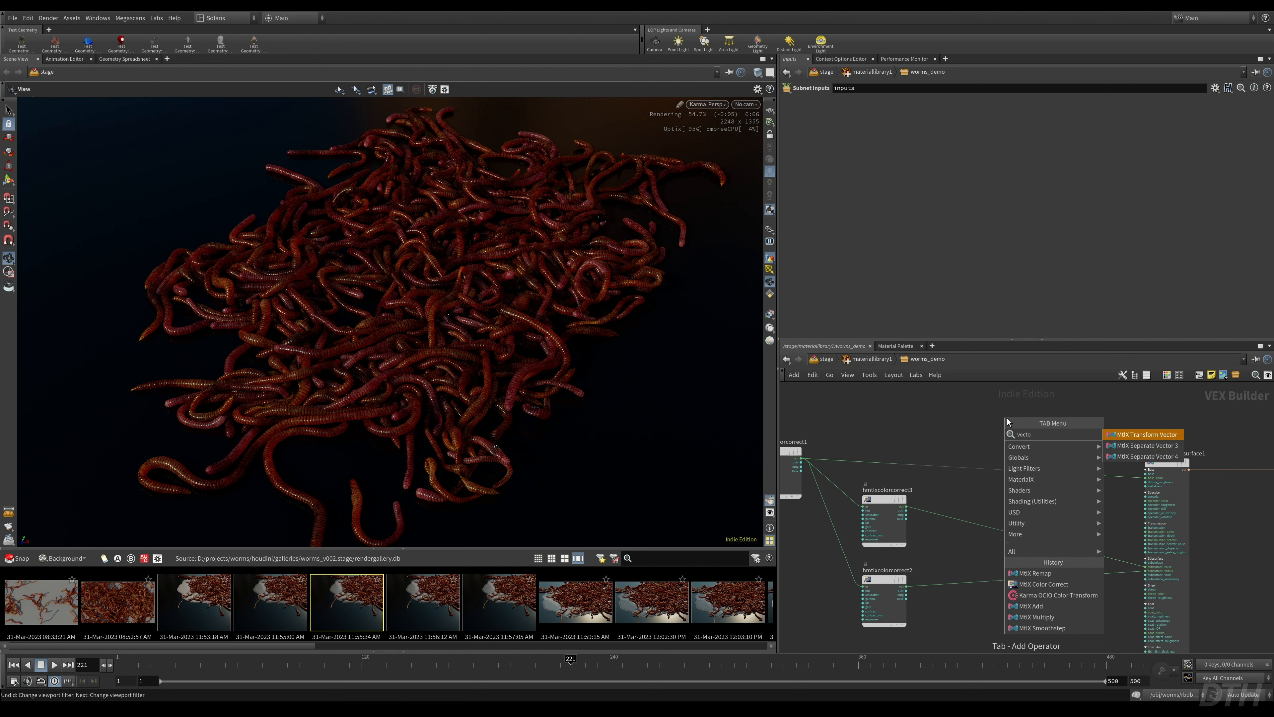
key("Down")
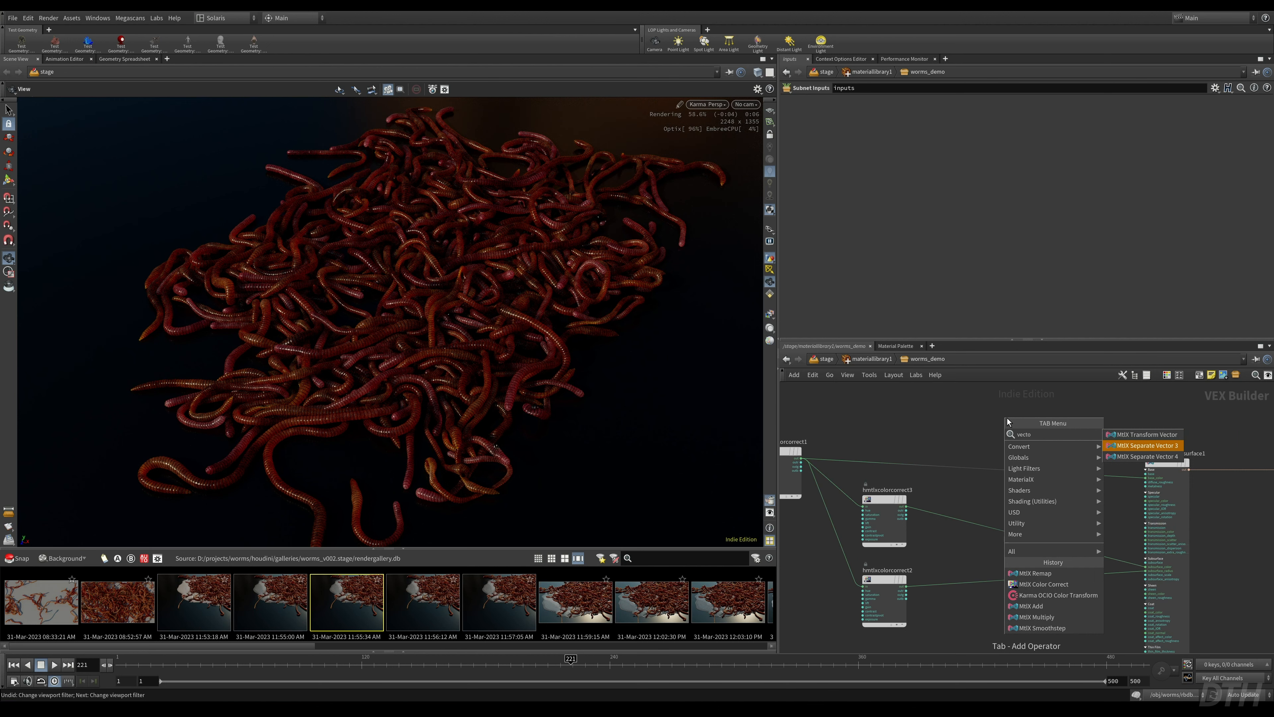
key("Return")
left_click_drag(986, 425, 801, 458)
- Place mtlxseparate3v2 before mtlxstandard_surface1 and connect its outx output to the specular_roughness input
middle_click_drag(1109, 518, 983, 517)
scroll(1028, 484, "up", 2)
left_click_drag(906, 484, 908, 509)
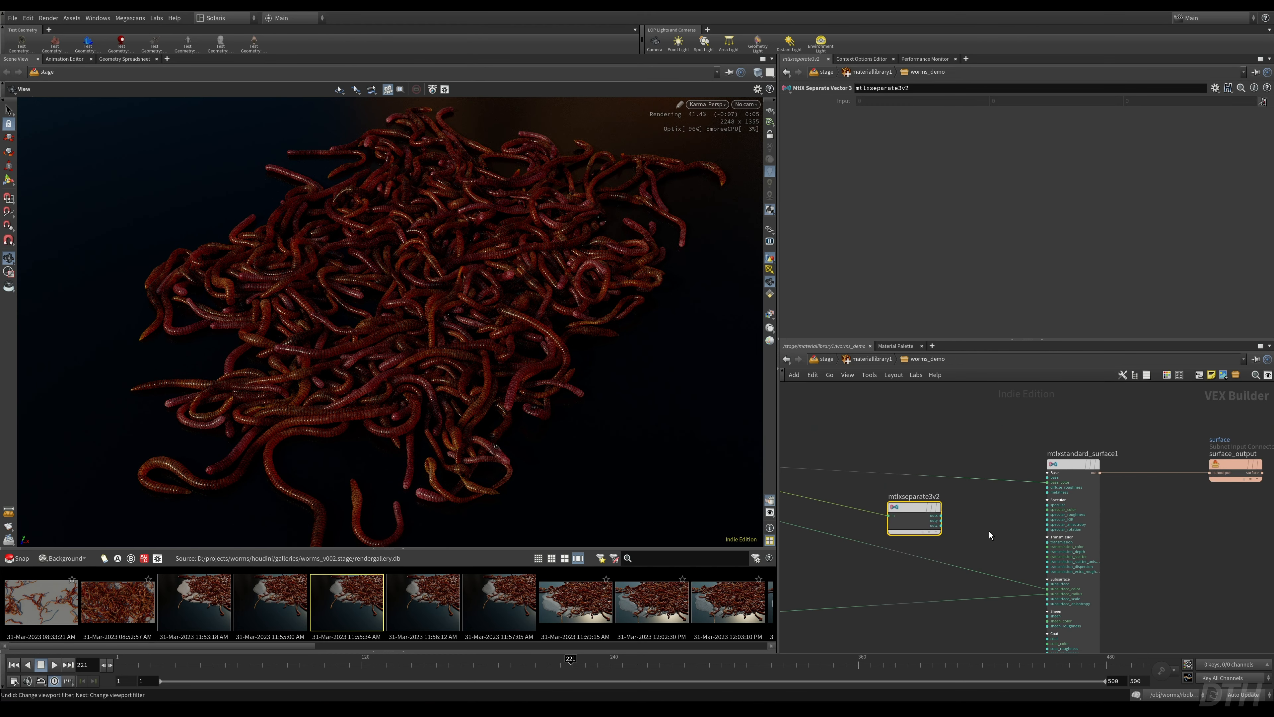
scroll(989, 531, "up", 2)
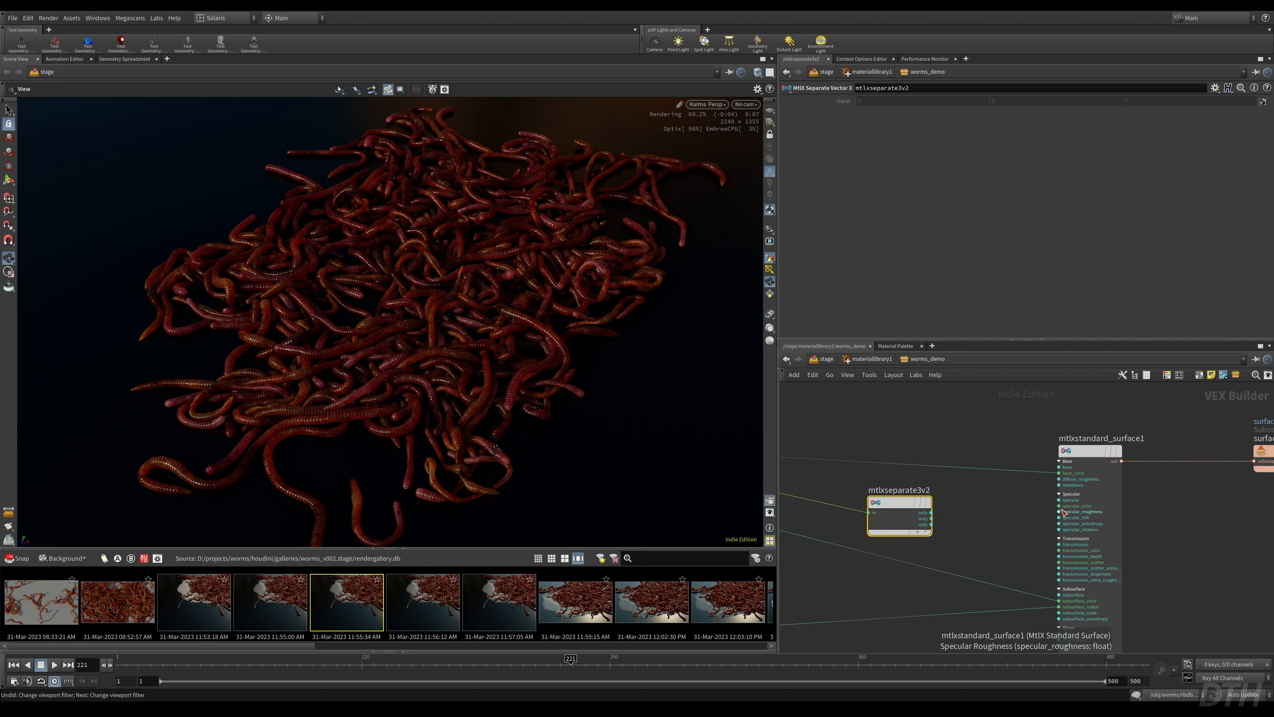
left_click_drag(1059, 512, 931, 513)
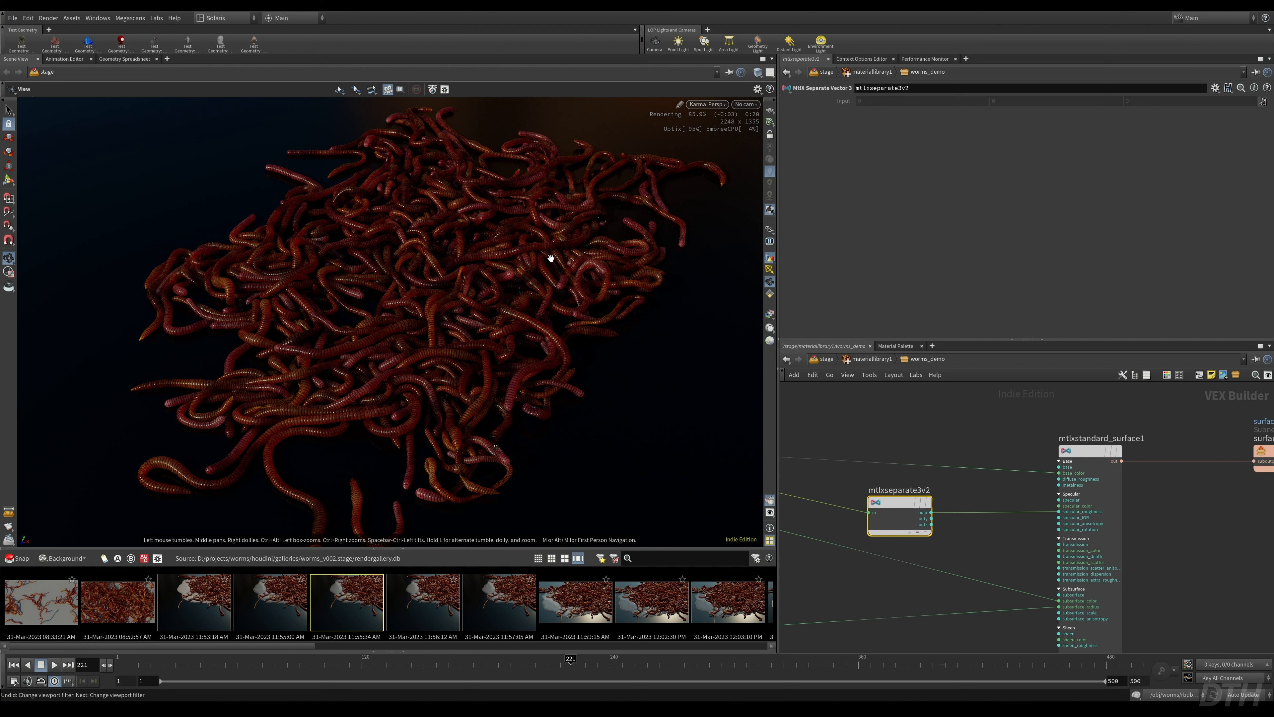
- Insert a MtlX Remap node on the wire between mtlxseparate3v2 and the specular_roughness input
left_click(994, 546)
key("Tab")
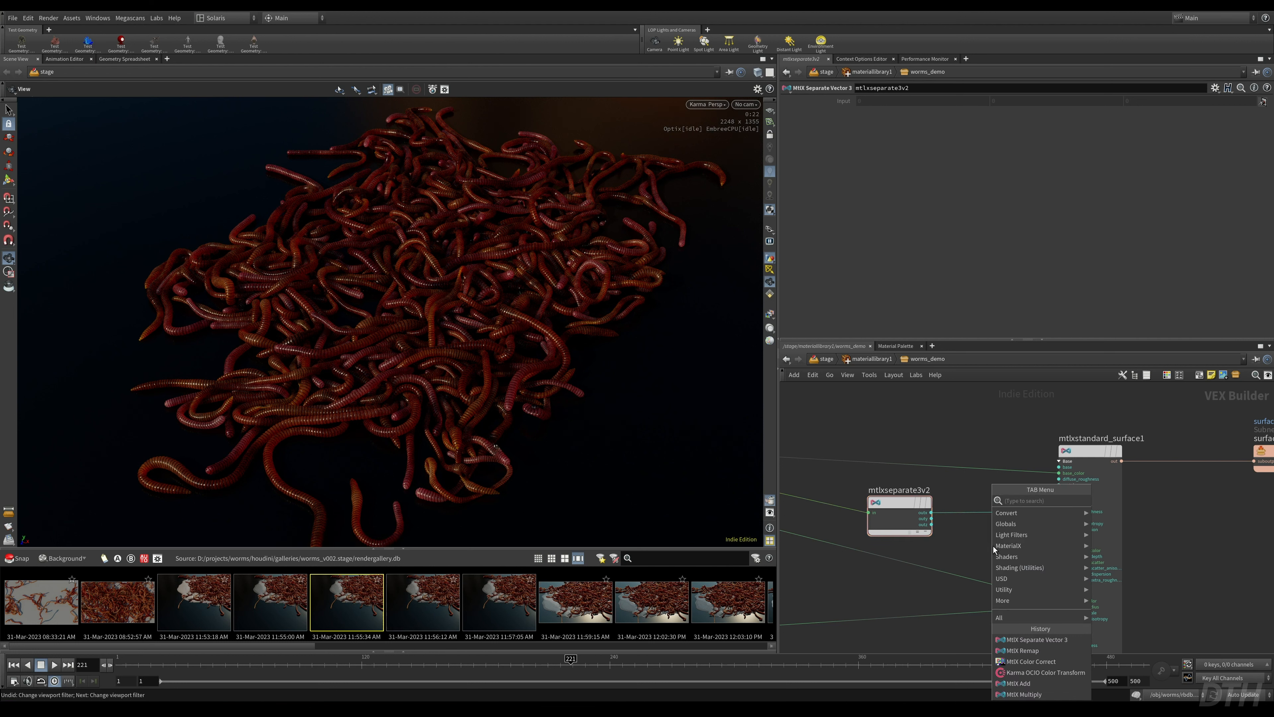
type("rema")
key("Return")
left_click(993, 546)
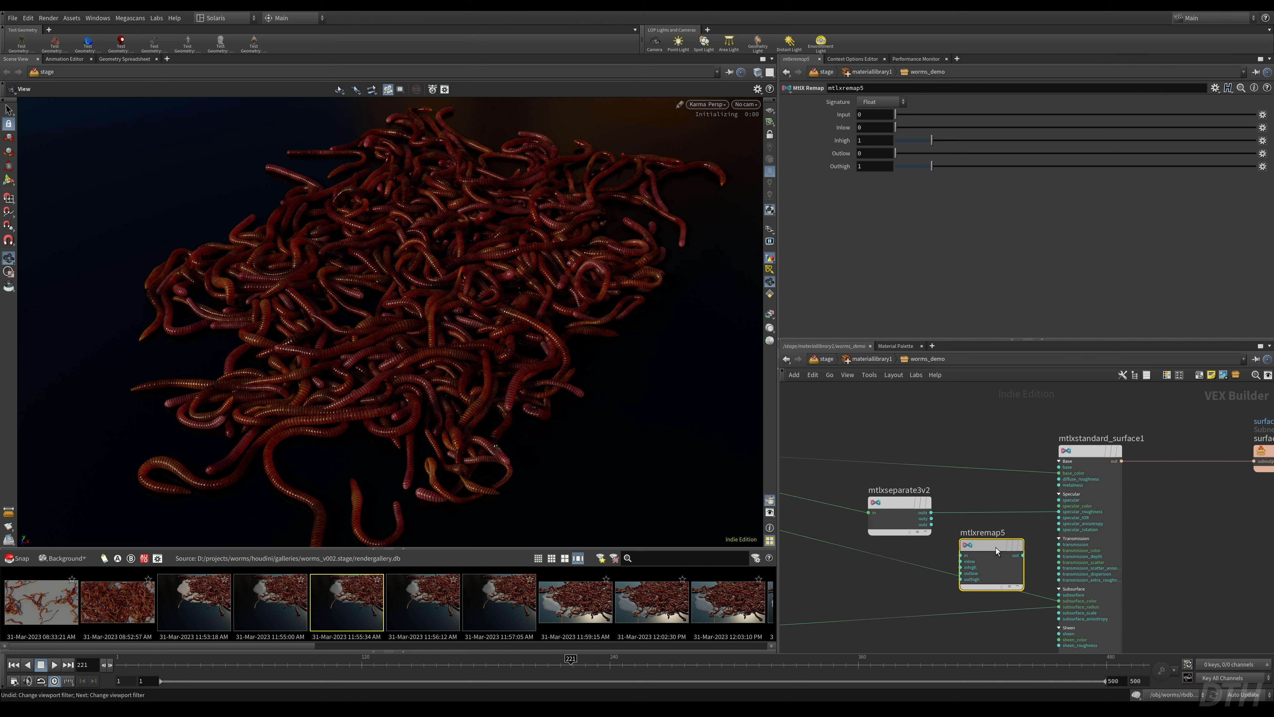
left_click_drag(995, 547, 935, 513)
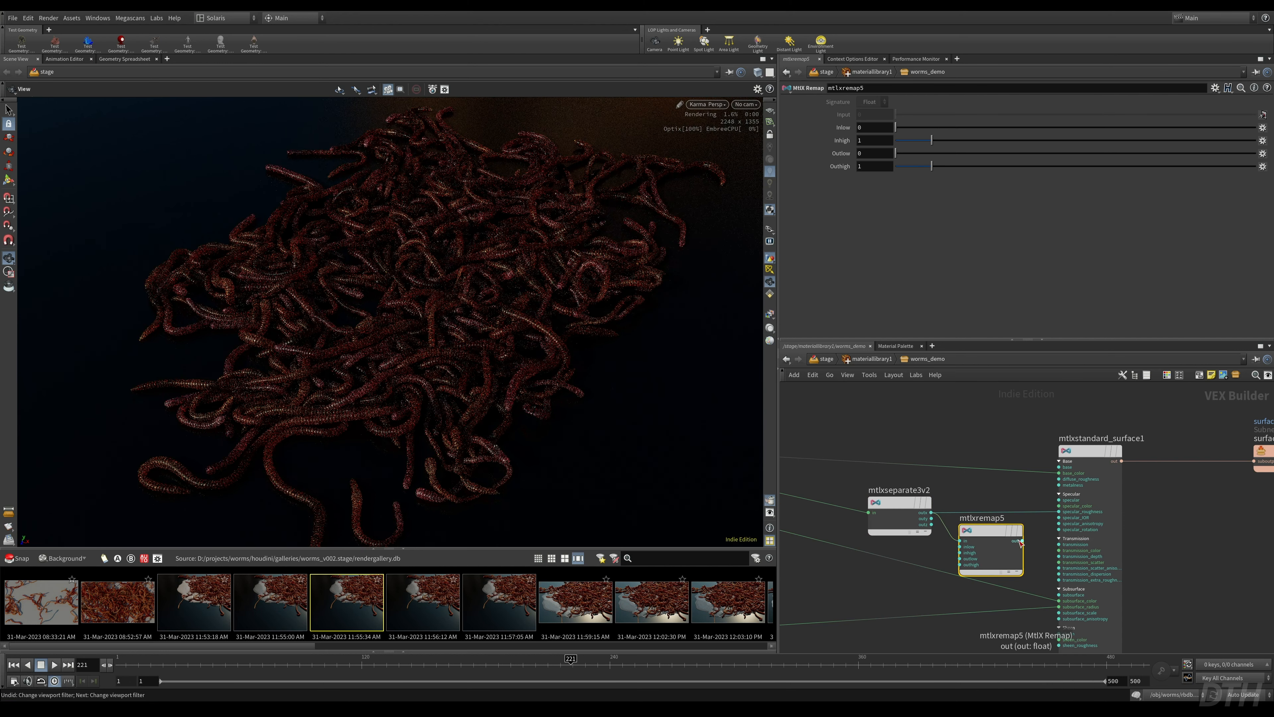
left_click_drag(1022, 541, 998, 501)
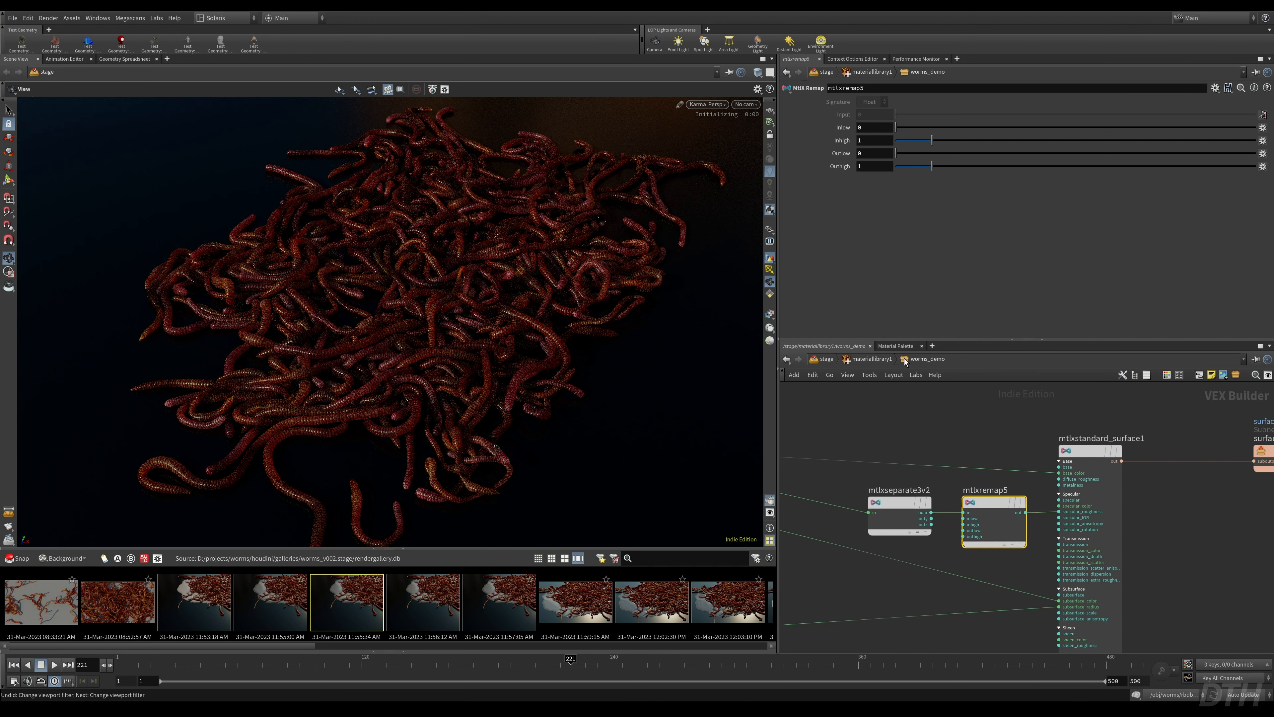
- Set the output range of mtlxremap5 to Outlow 0.1 and Outhigh 0.5
double_click(883, 151)
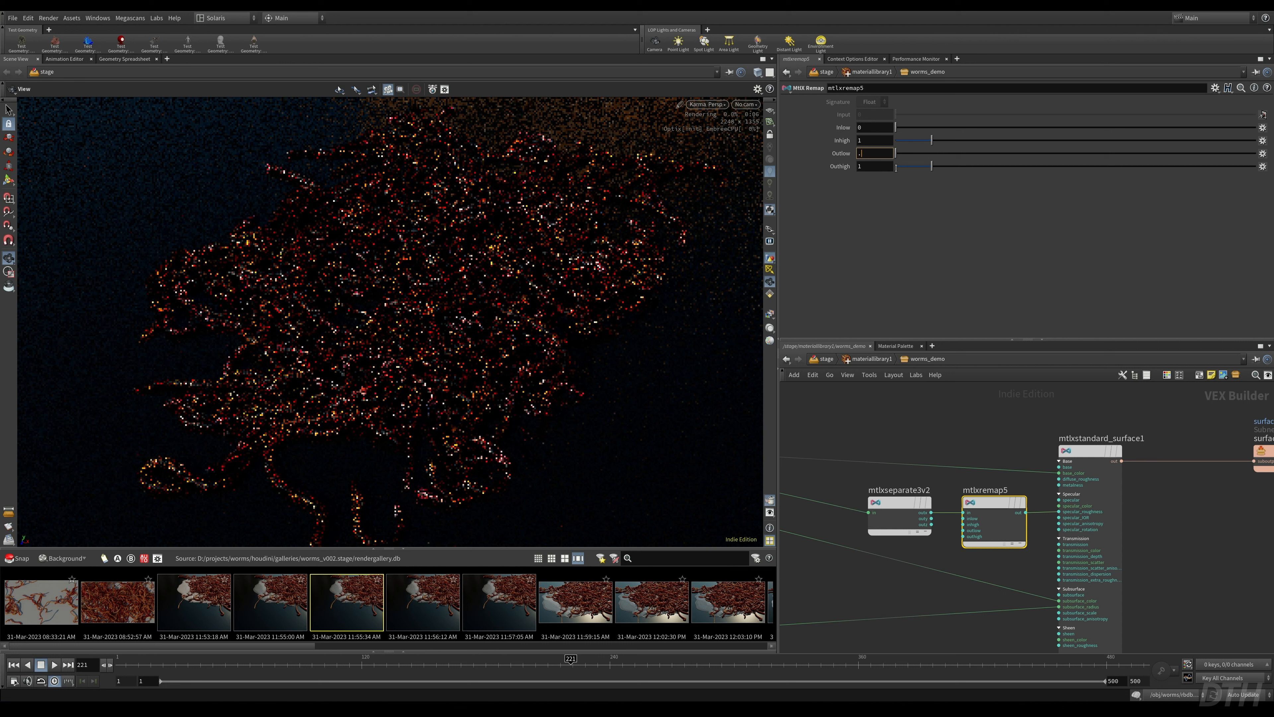
type(".1")
key("Tab")
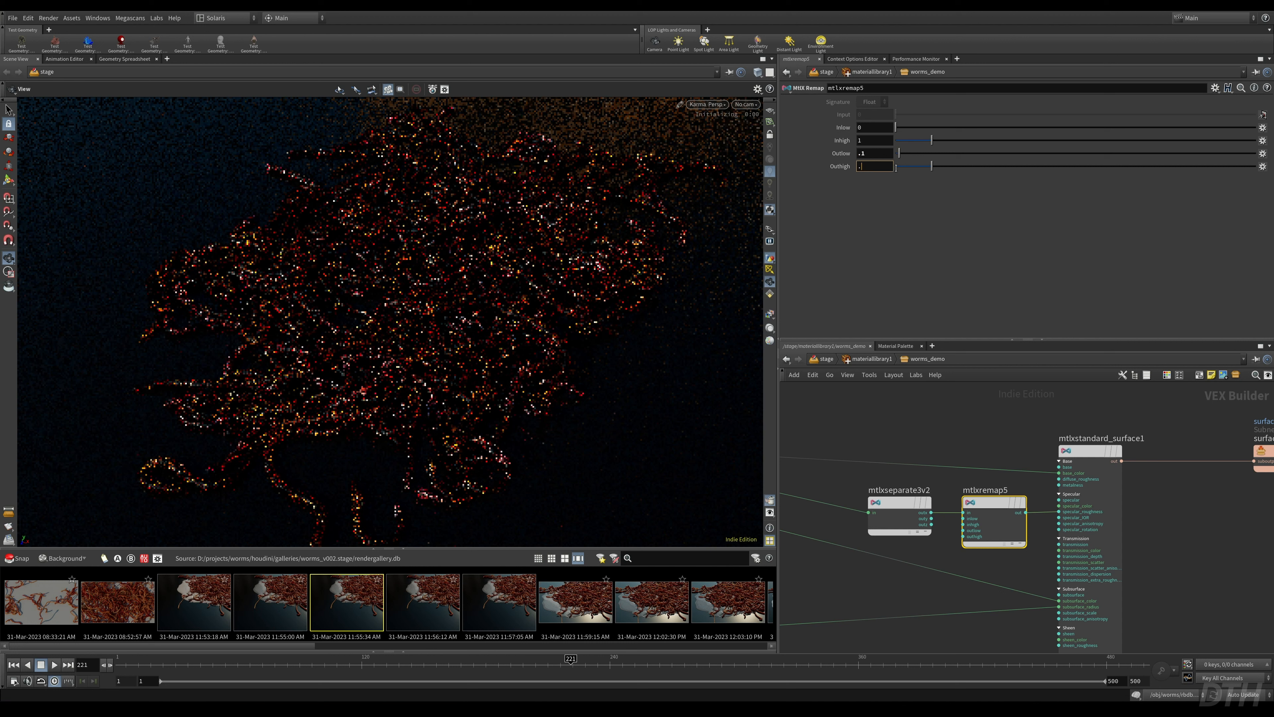
type(".5")
key("Return")
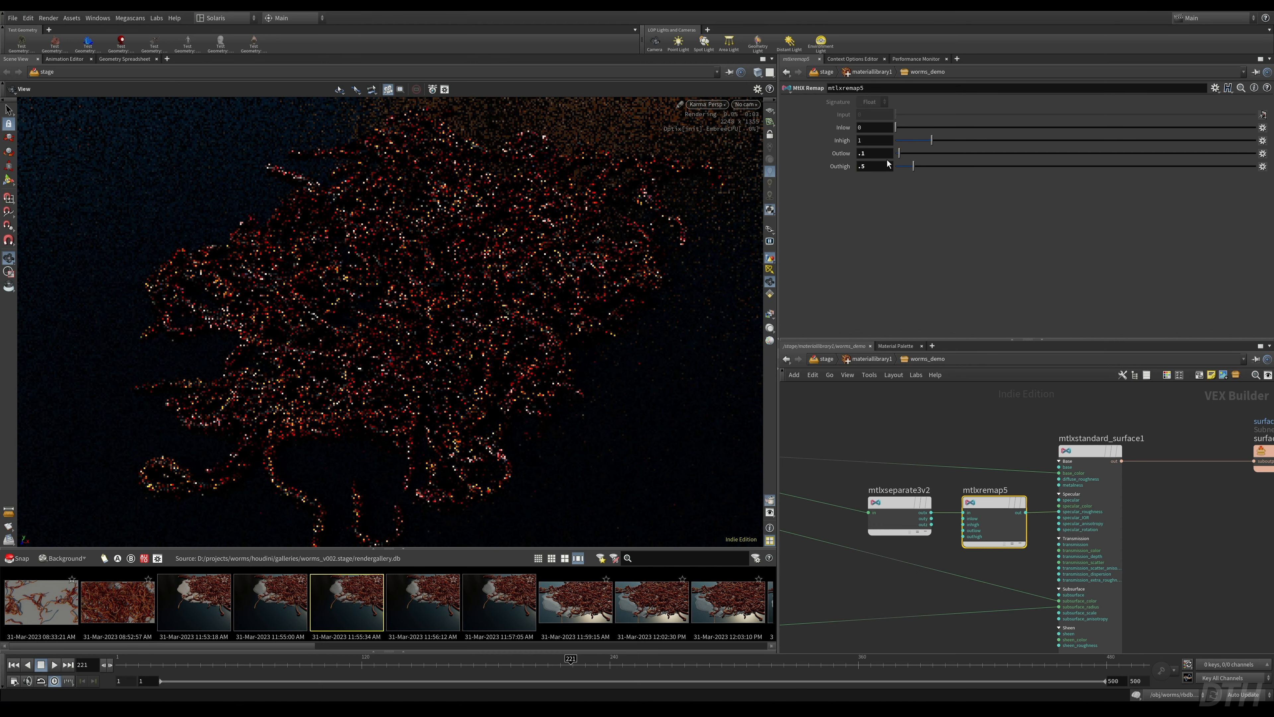
double_click(875, 167)
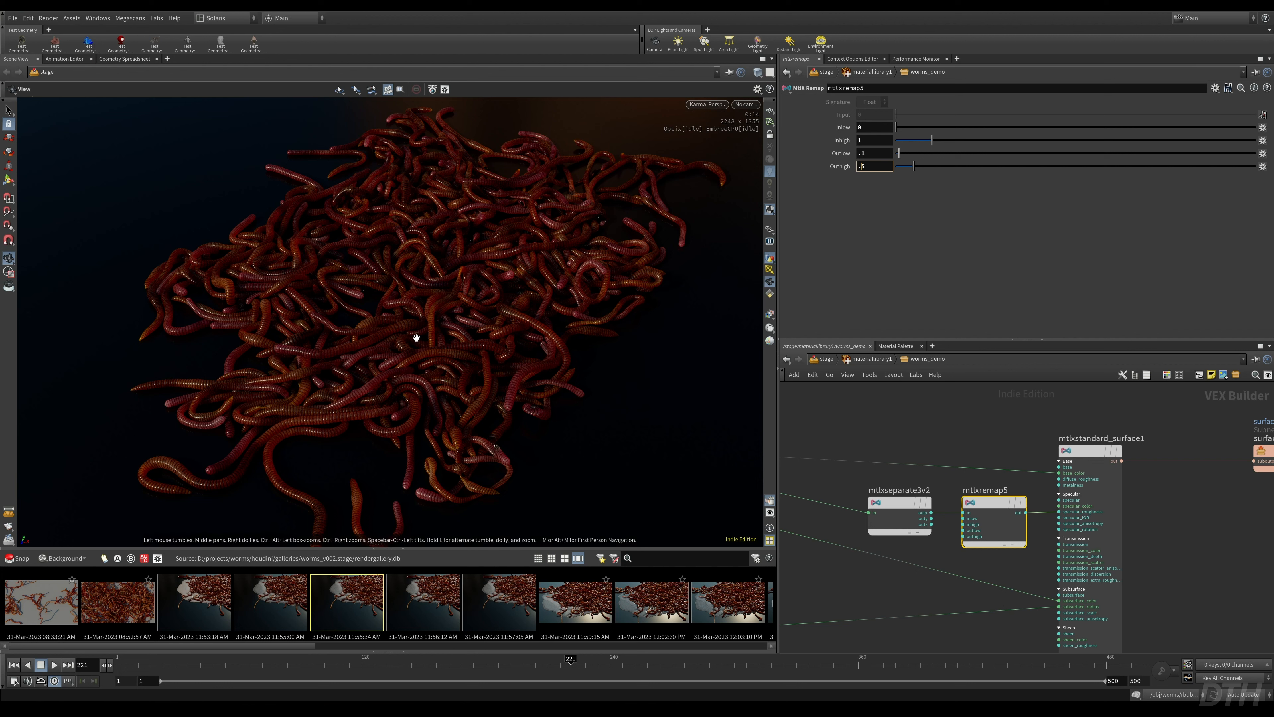
- Add a USD Prim Var Reader node in the free area above the color ramp and multiply chain
scroll(955, 589, "down", 2)
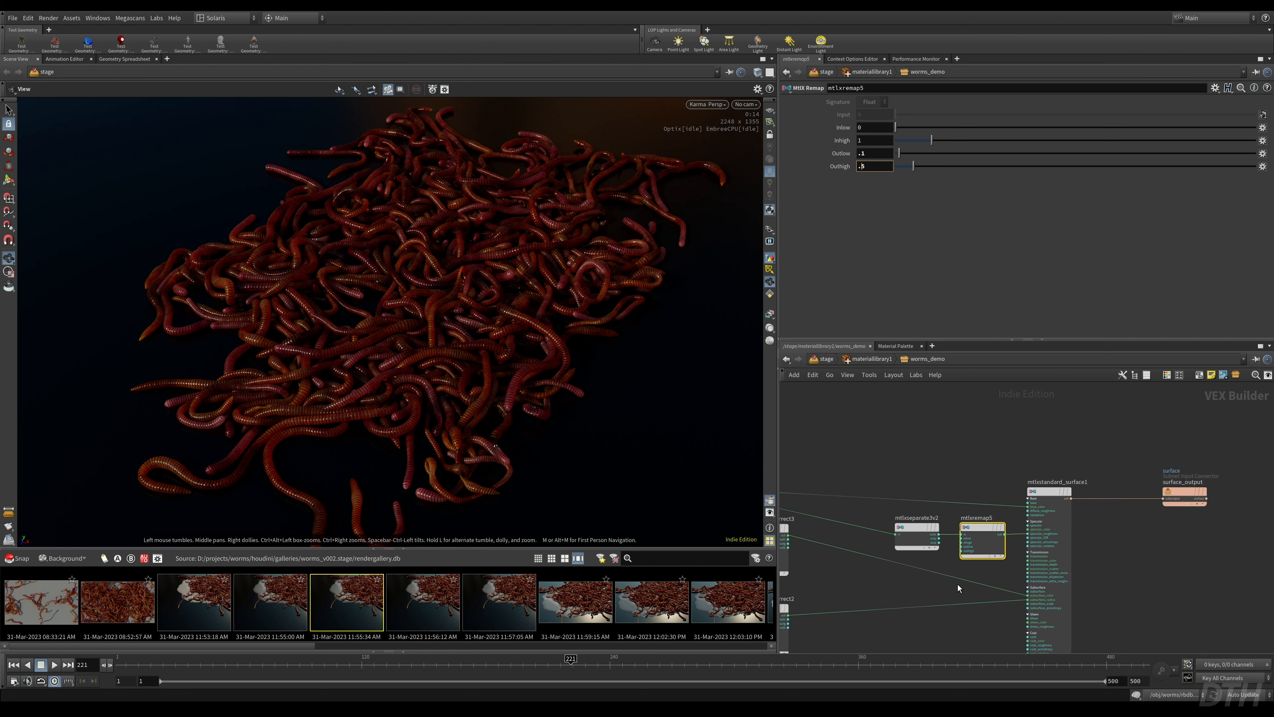
middle_click_drag(958, 586, 1148, 524)
scroll(1134, 524, "down", 3)
scroll(1130, 524, "down", 2)
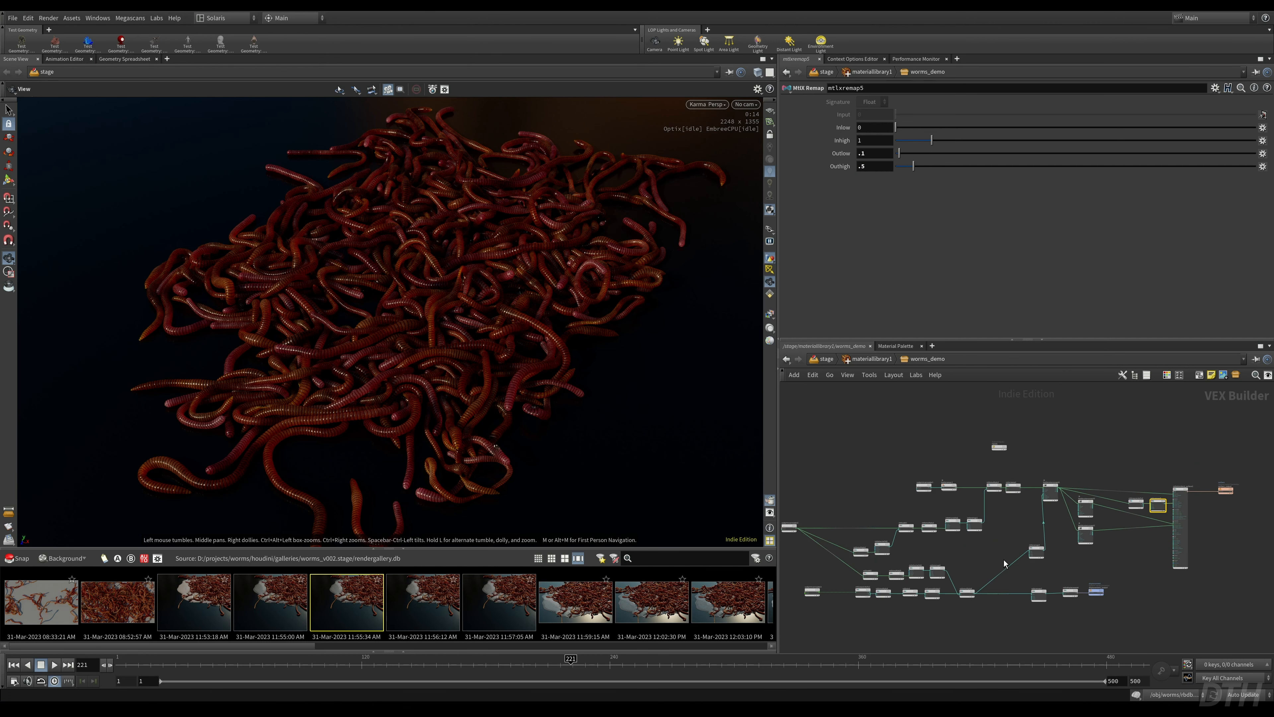
middle_click_drag(943, 601, 891, 601)
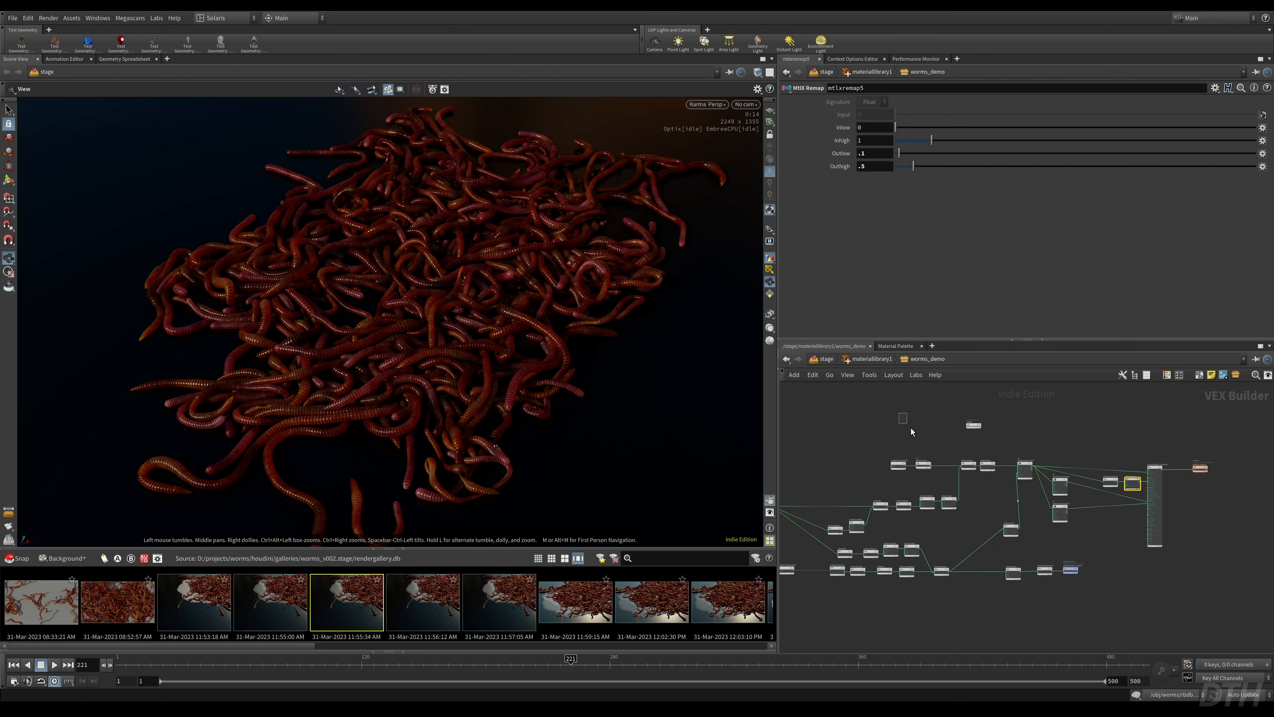
scroll(919, 434, "up", 3)
key("Tab")
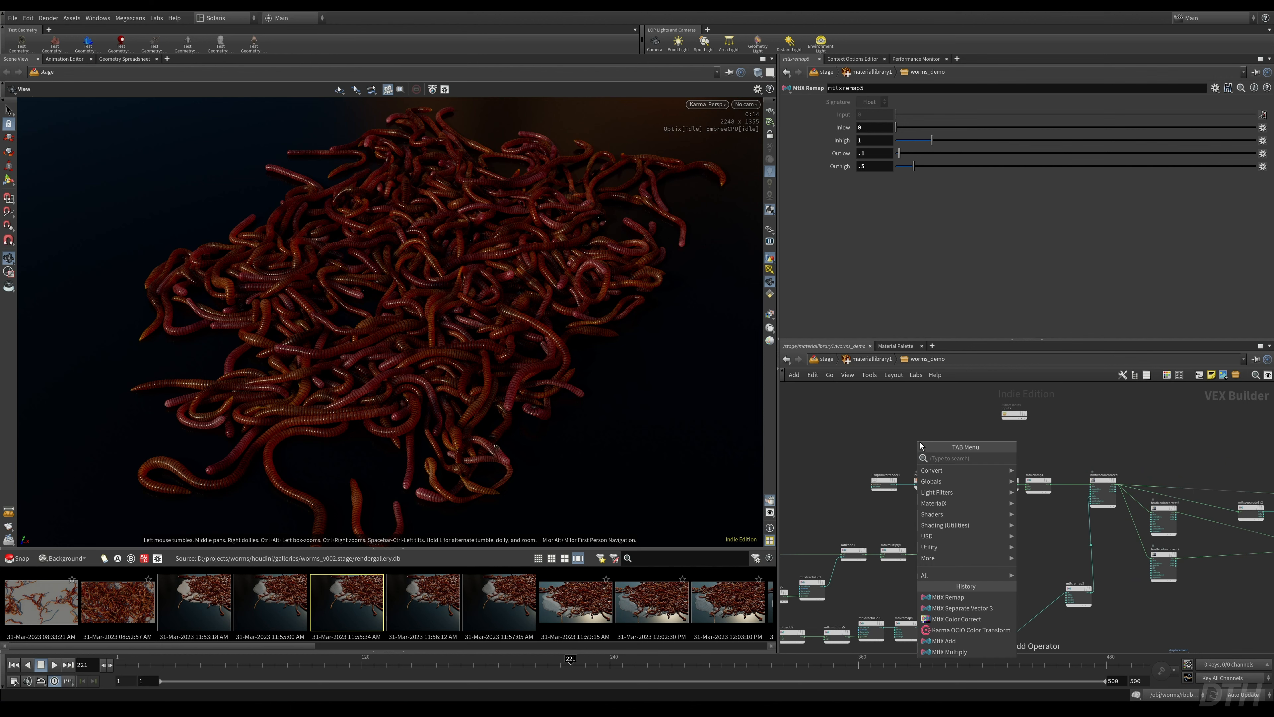
type("usdprim")
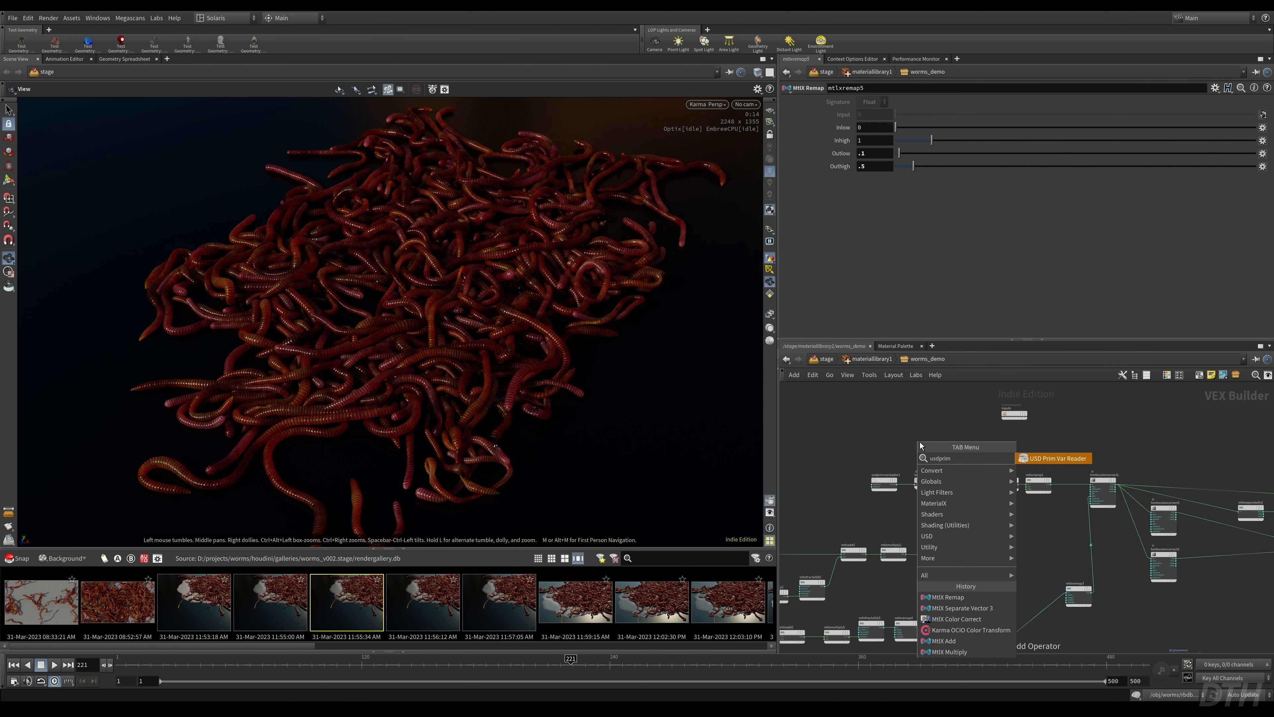
key("Return")
left_click(921, 442)
scroll(920, 437, "down", 2)
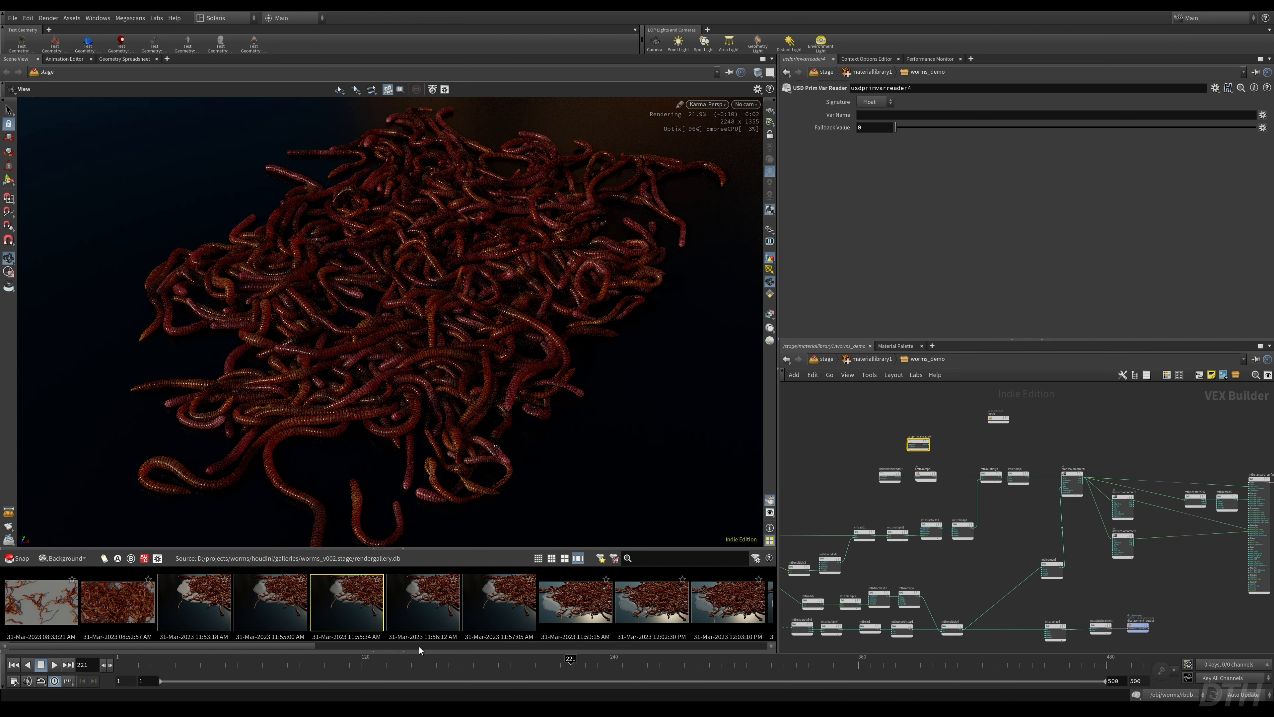
- Examine the worms mesh's primvars in the scene graph details to find the name of the per-worm random attribute
left_click(403, 651)
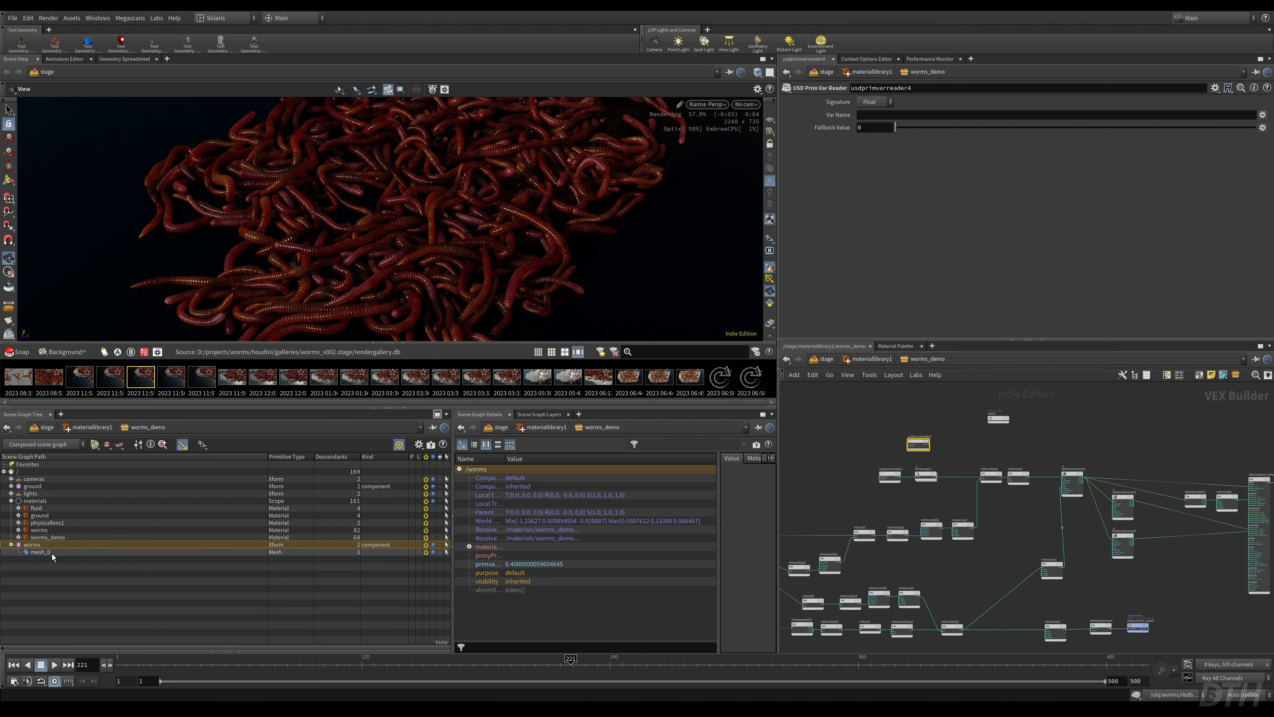
left_click(54, 553)
scroll(580, 548, "down", 1)
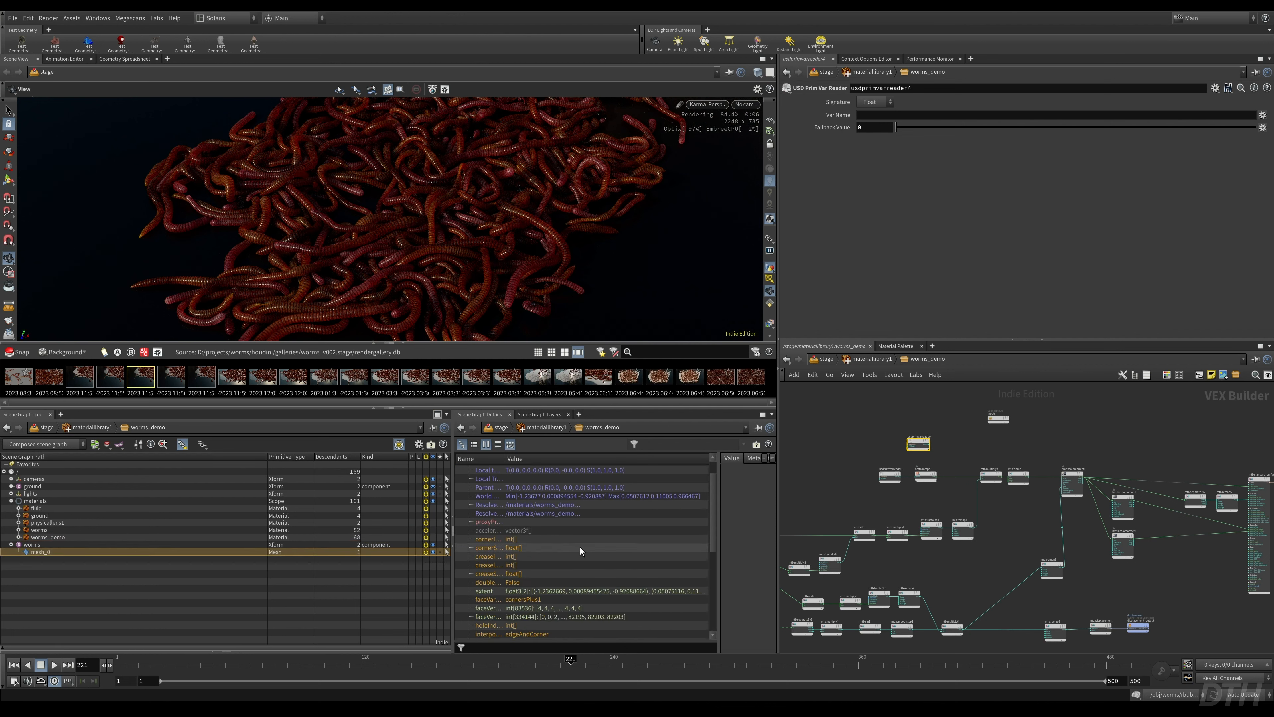
scroll(568, 515, "down", 5)
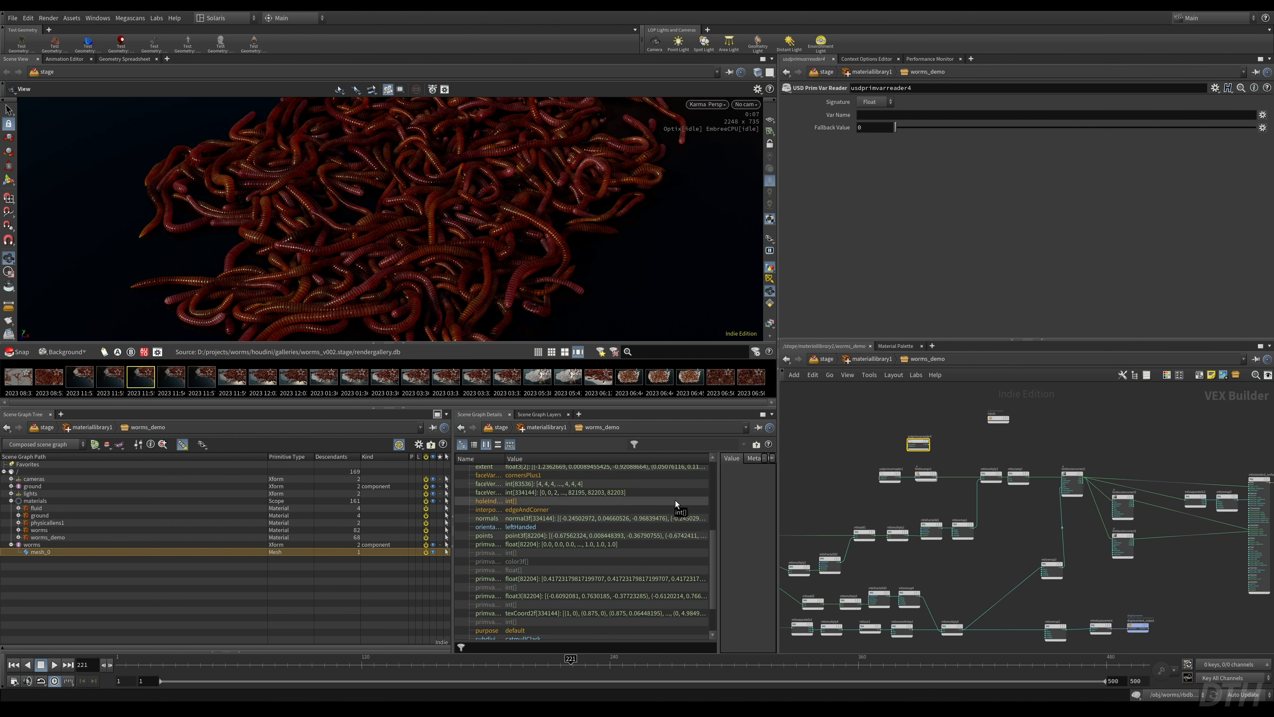
scroll(642, 507, "down", 2)
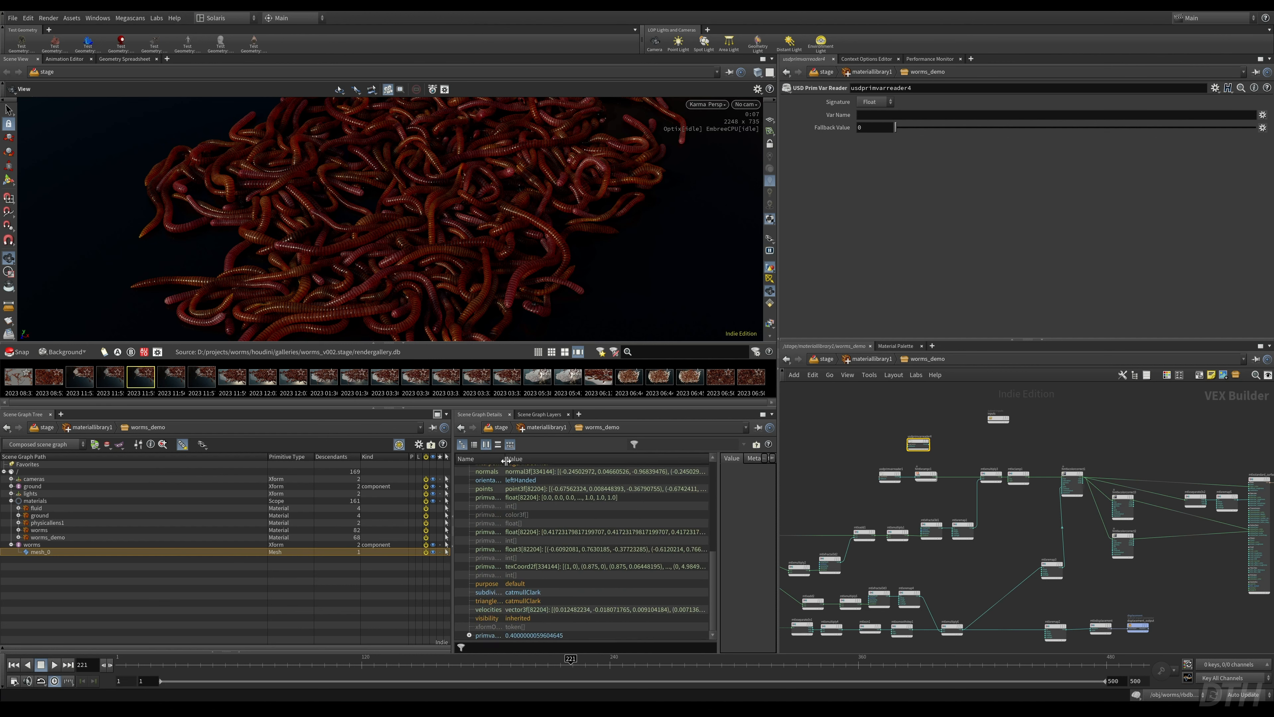
left_click_drag(505, 458, 605, 464)
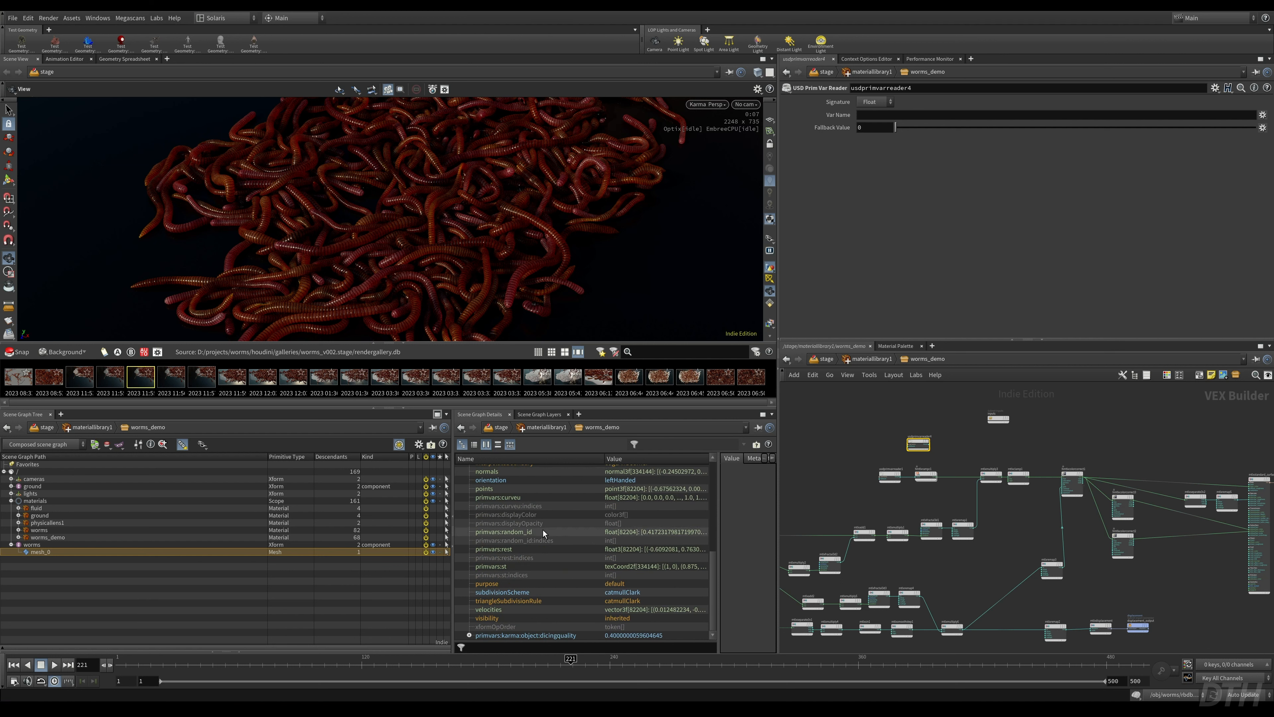
left_click(511, 532)
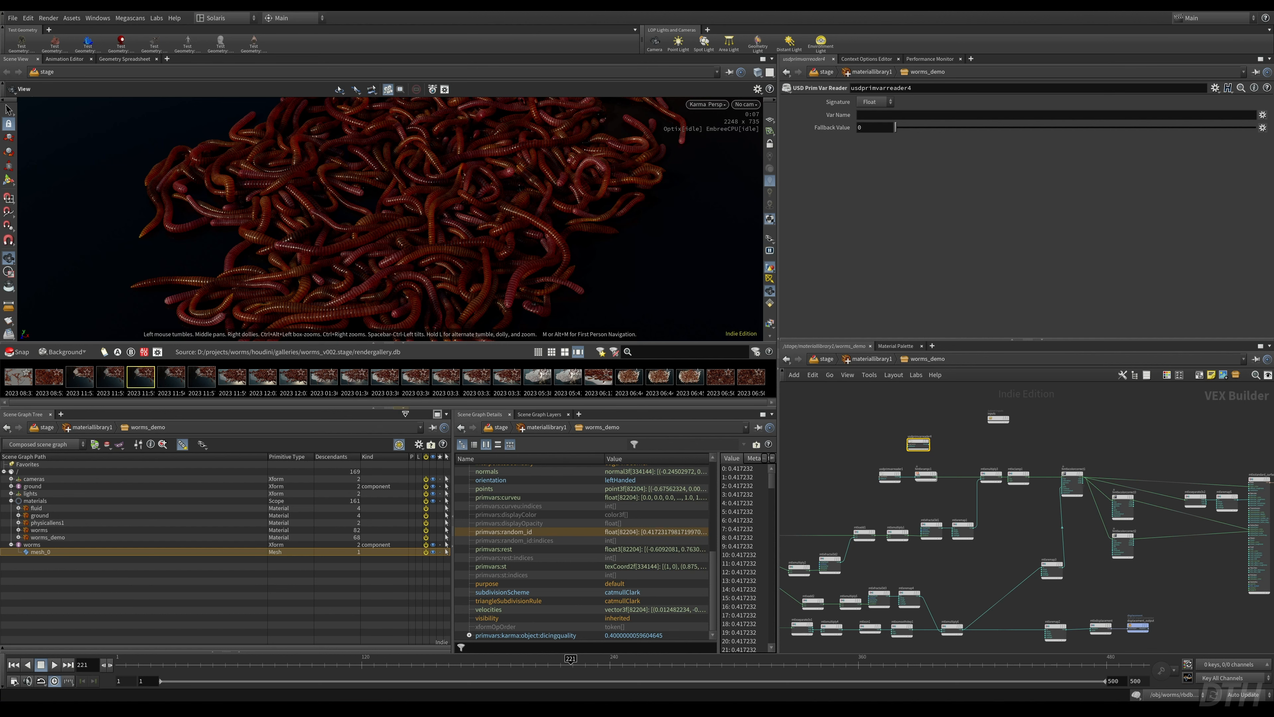
left_click(401, 408)
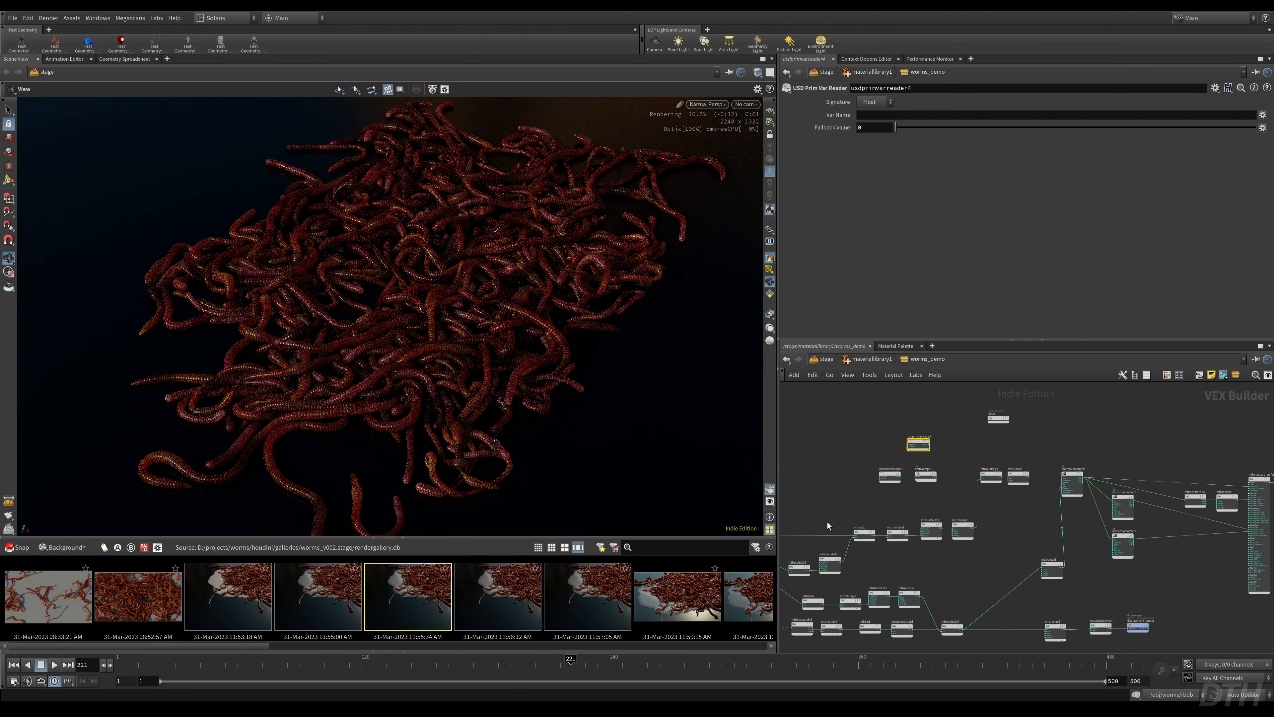
- Set Var Name to random_id on usdprimvarreader4 and place the node above the multiply node beside the clamp
scroll(1043, 542, "up", 2)
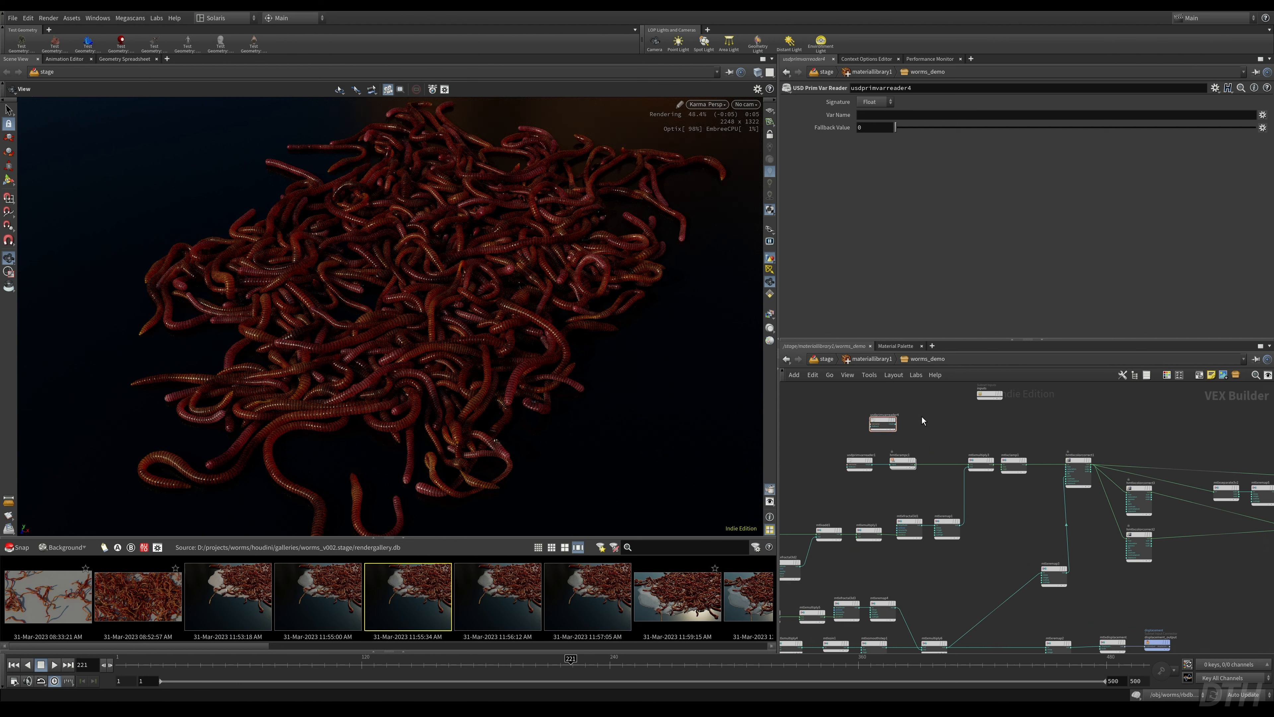
left_click(877, 115)
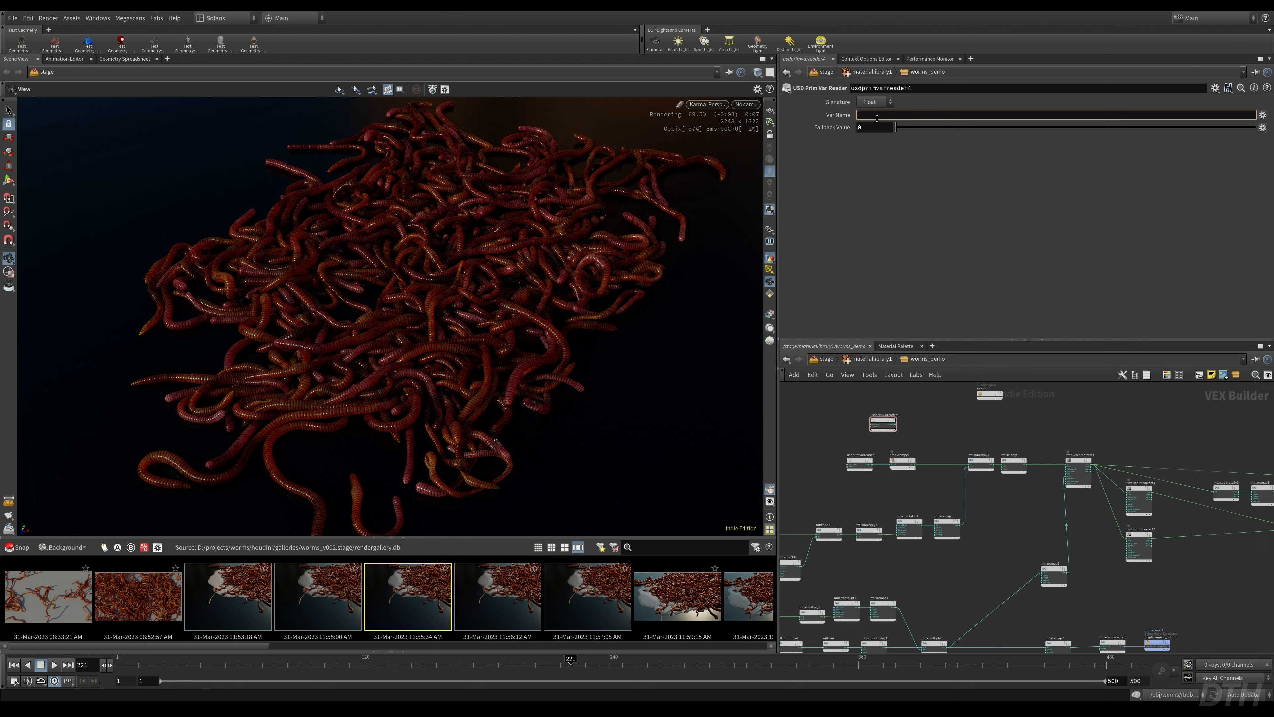
type("random_id")
key("Return")
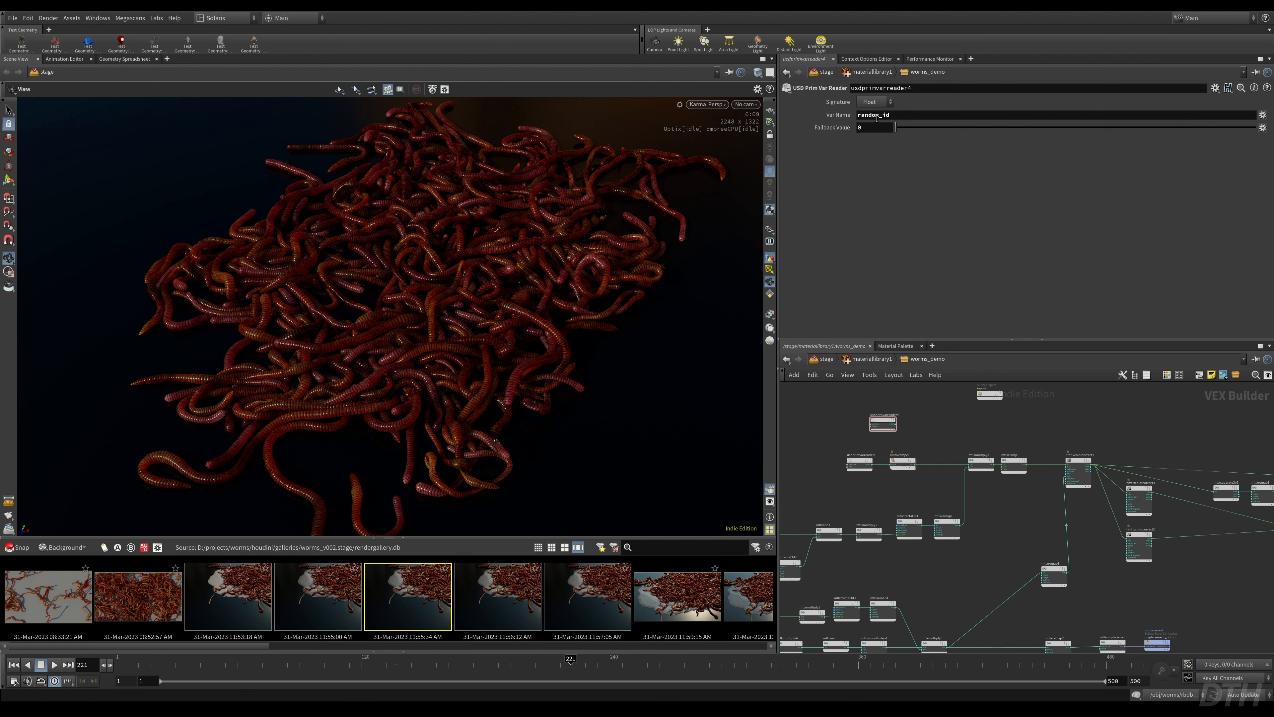
left_click_drag(884, 421, 1048, 420)
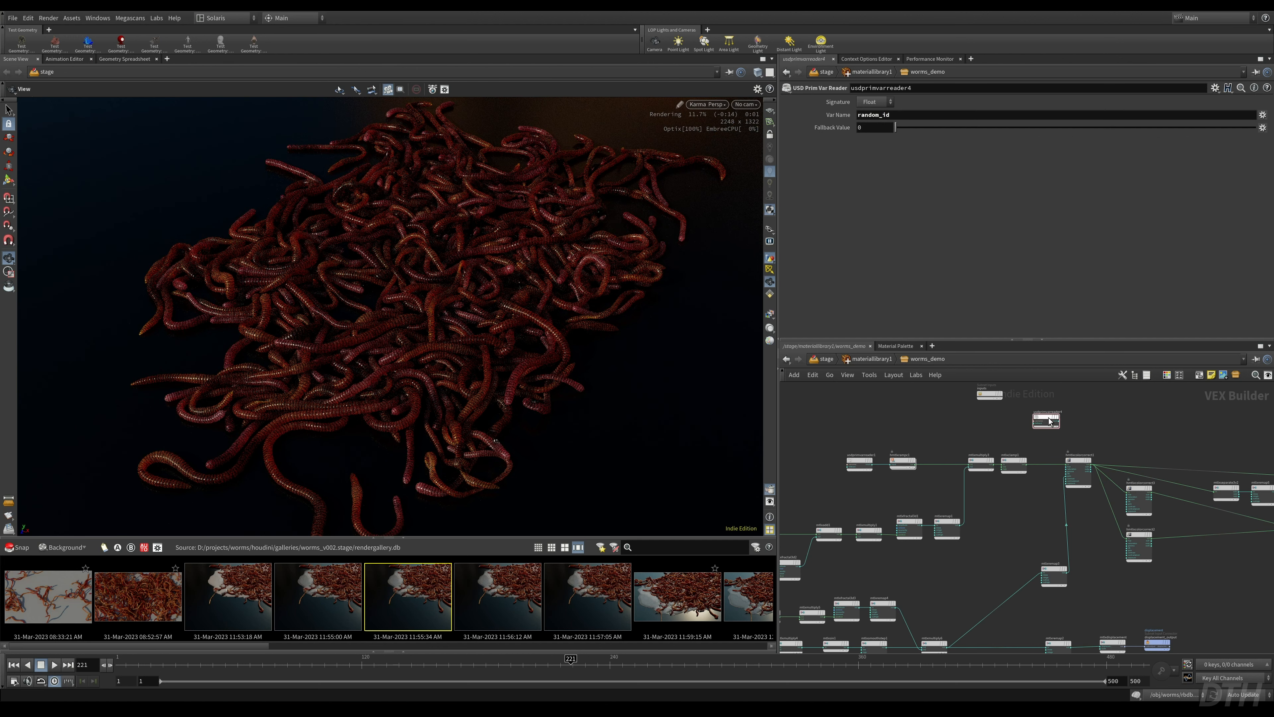
middle_click_drag(1181, 427, 1062, 434)
scroll(968, 412, "up", 1)
left_click_drag(939, 407, 841, 405)
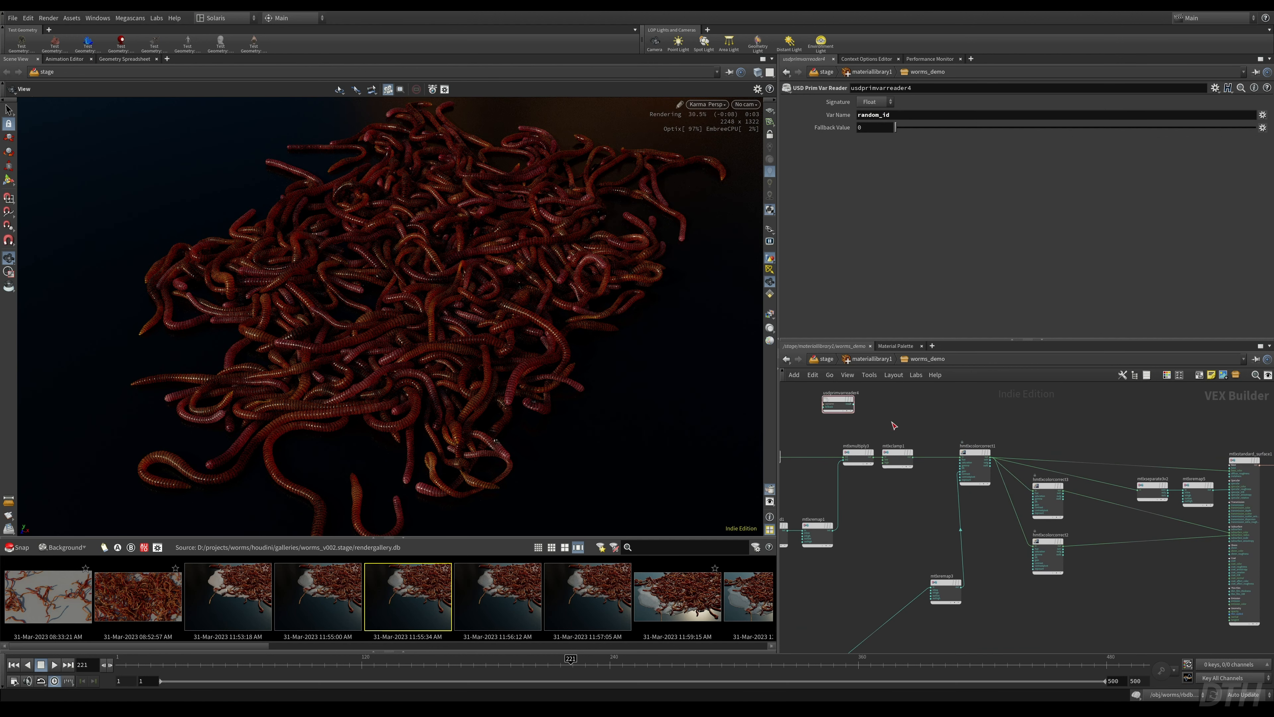
- Move hmtlxcolorcorrect1 and the nodes downstream of it farther right to free space after the clamp node
scroll(935, 429, "down", 2)
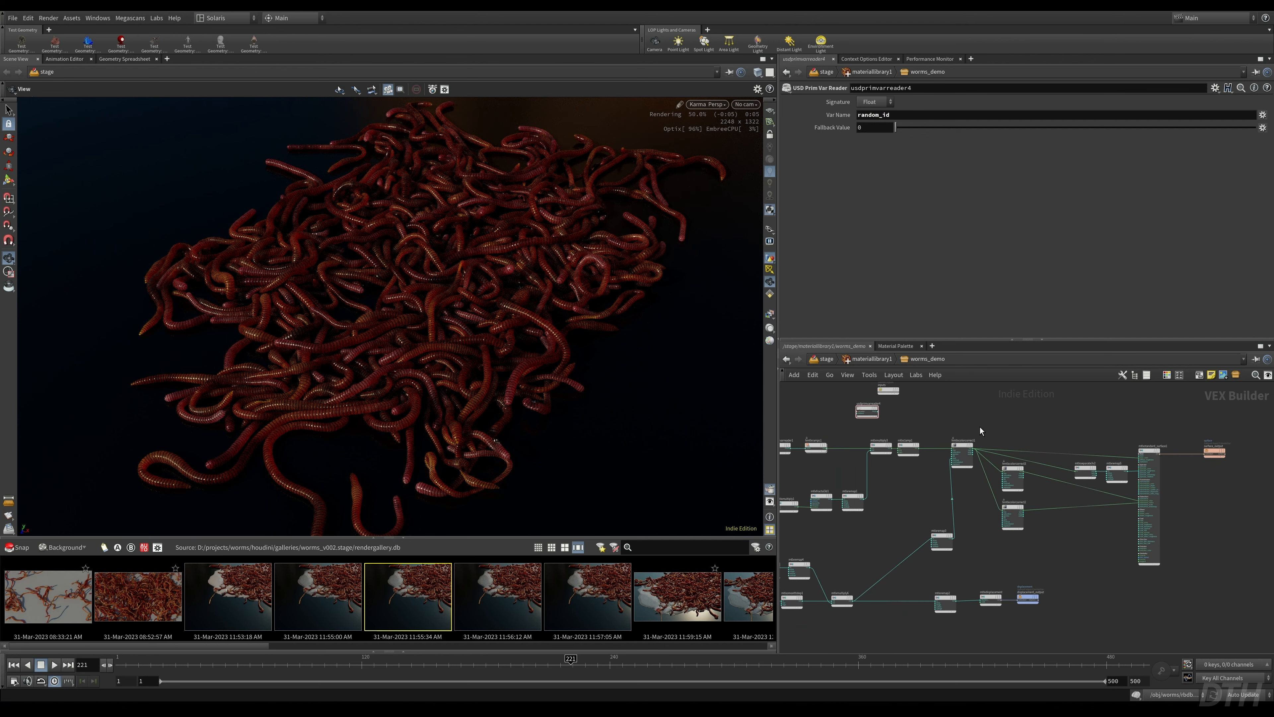
left_click_drag(980, 431, 1235, 616)
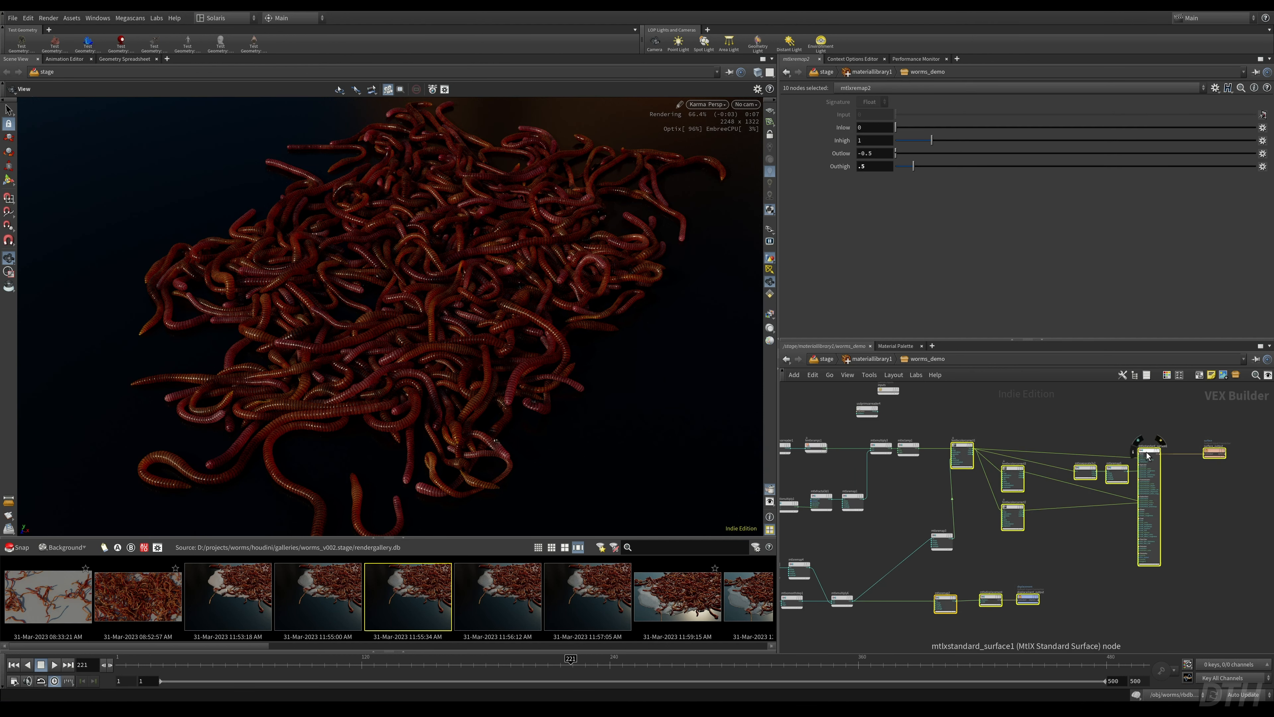
left_click_drag(1146, 456, 1197, 452)
left_click(937, 409)
- Insert an MtlX Color Correct node on the wire between mtlxclamp1 and hmtlxcolorcorrect1
middle_click_drag(902, 409, 1006, 443)
scroll(1009, 443, "up", 3)
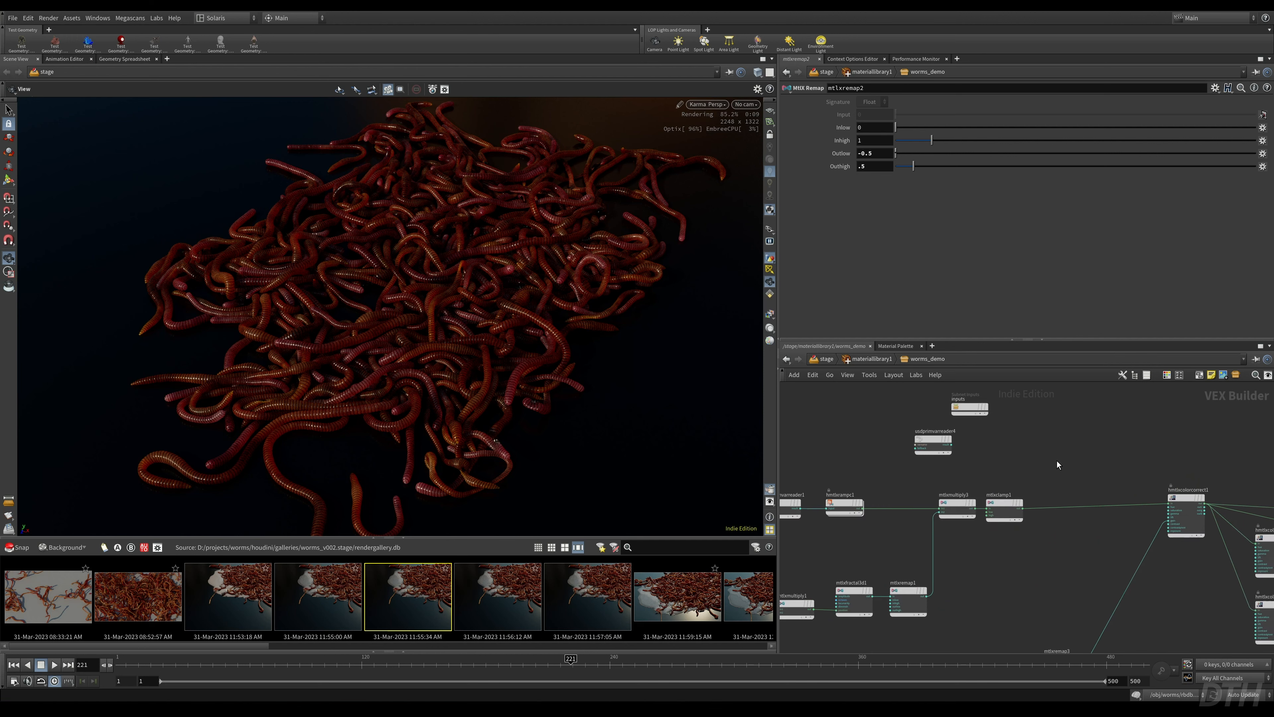
key("Tab")
type("mix")
key("Return")
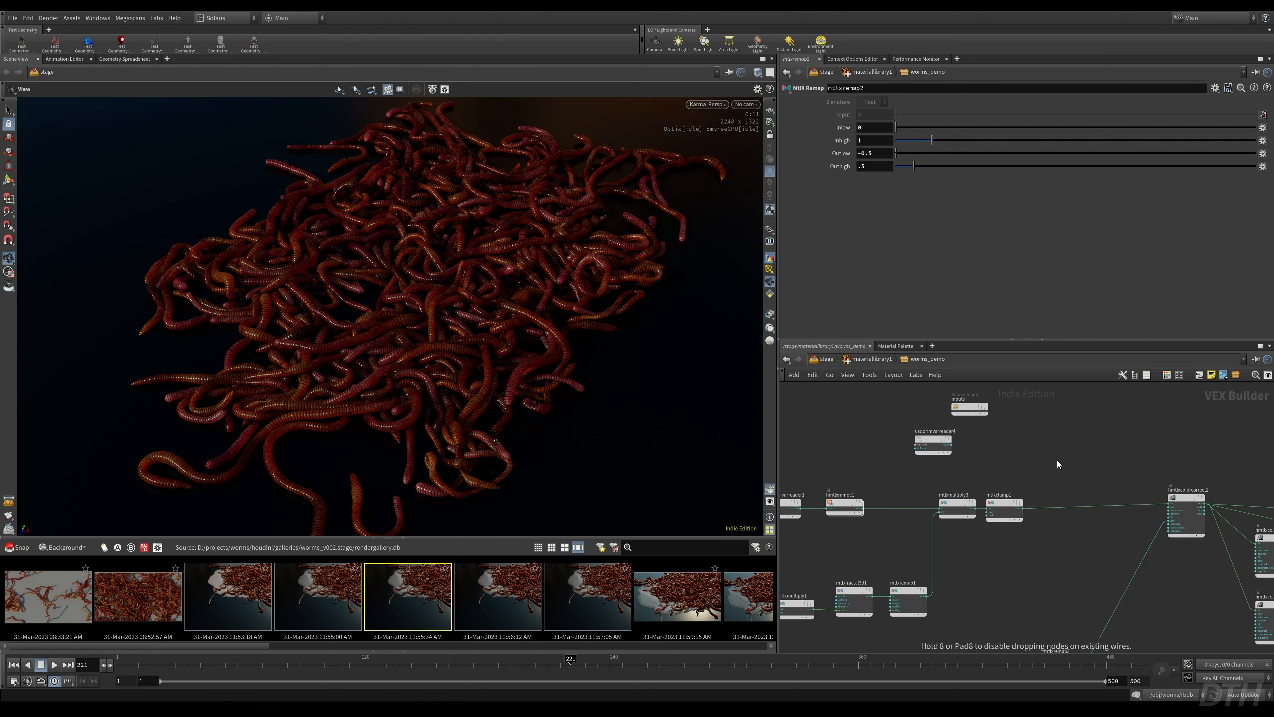
left_click(1078, 504)
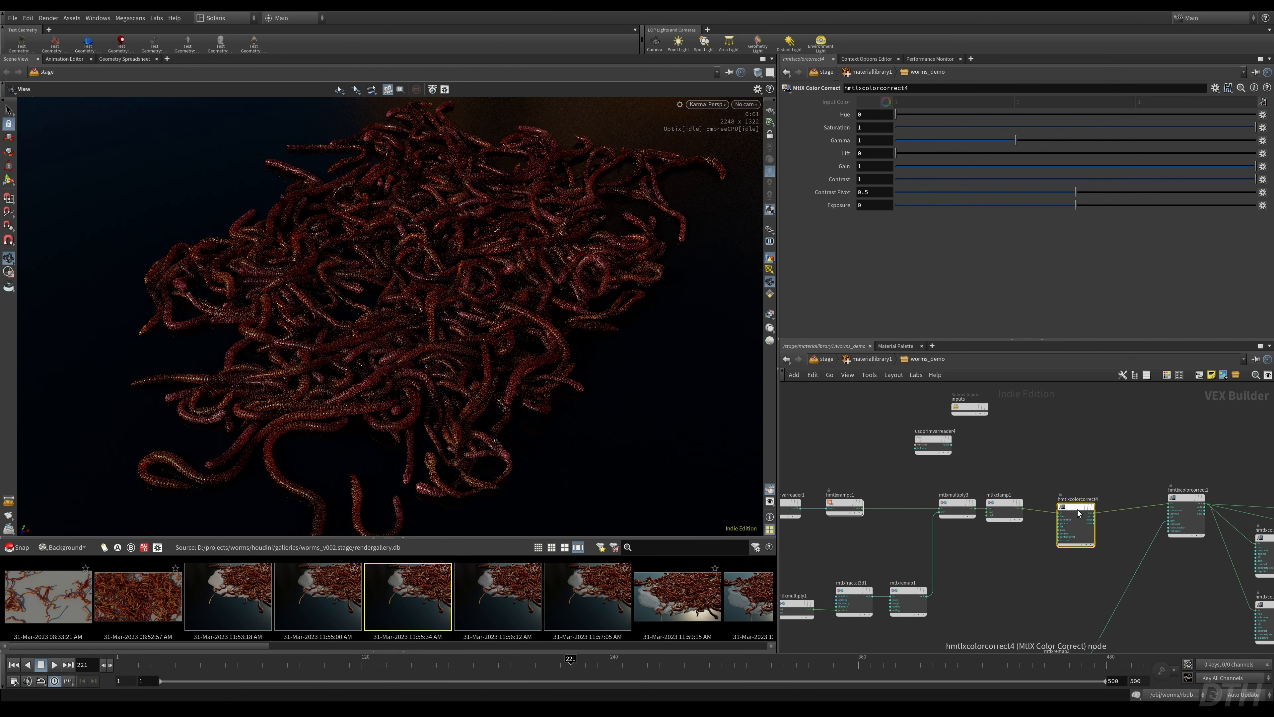
- Add an MtlX Mix node in the free area beside usdprimvarreader4 and set its Signature to Color
key("Tab")
type("colorm")
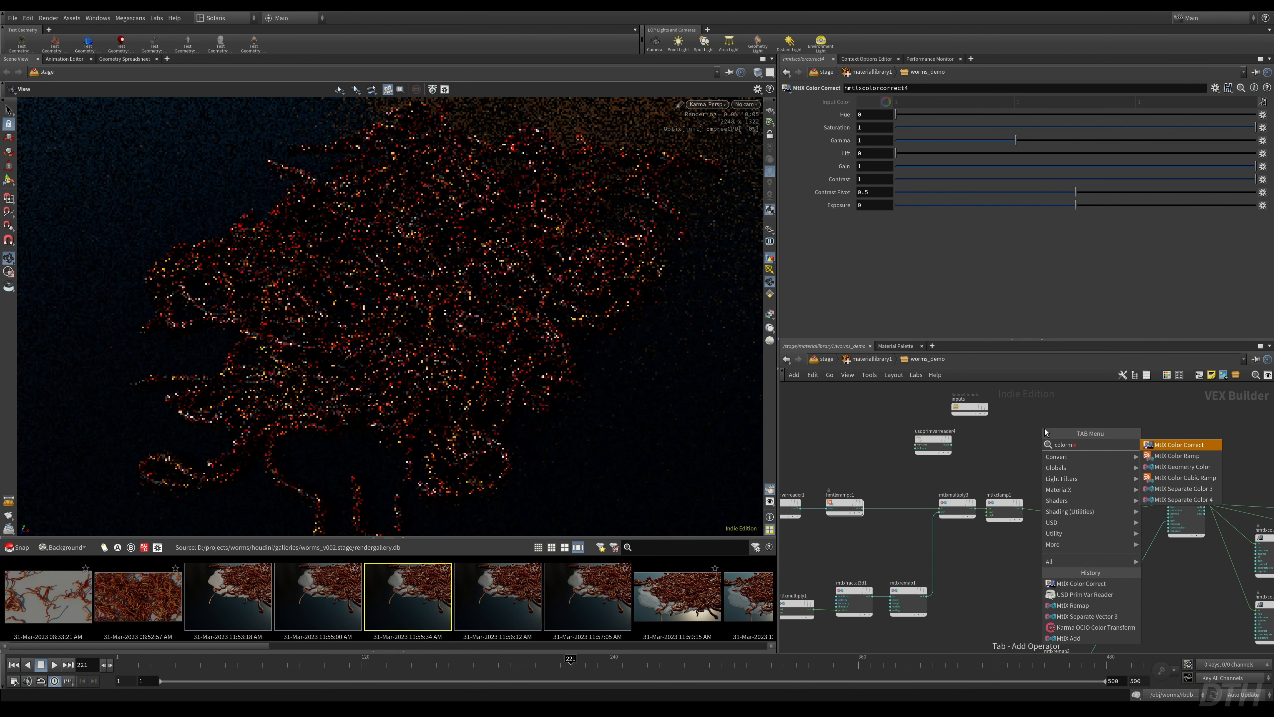
key("BackSpace")
key("BackSpace")
key("BackSpace")
key("BackSpace")
key("BackSpace")
key("BackSpace")
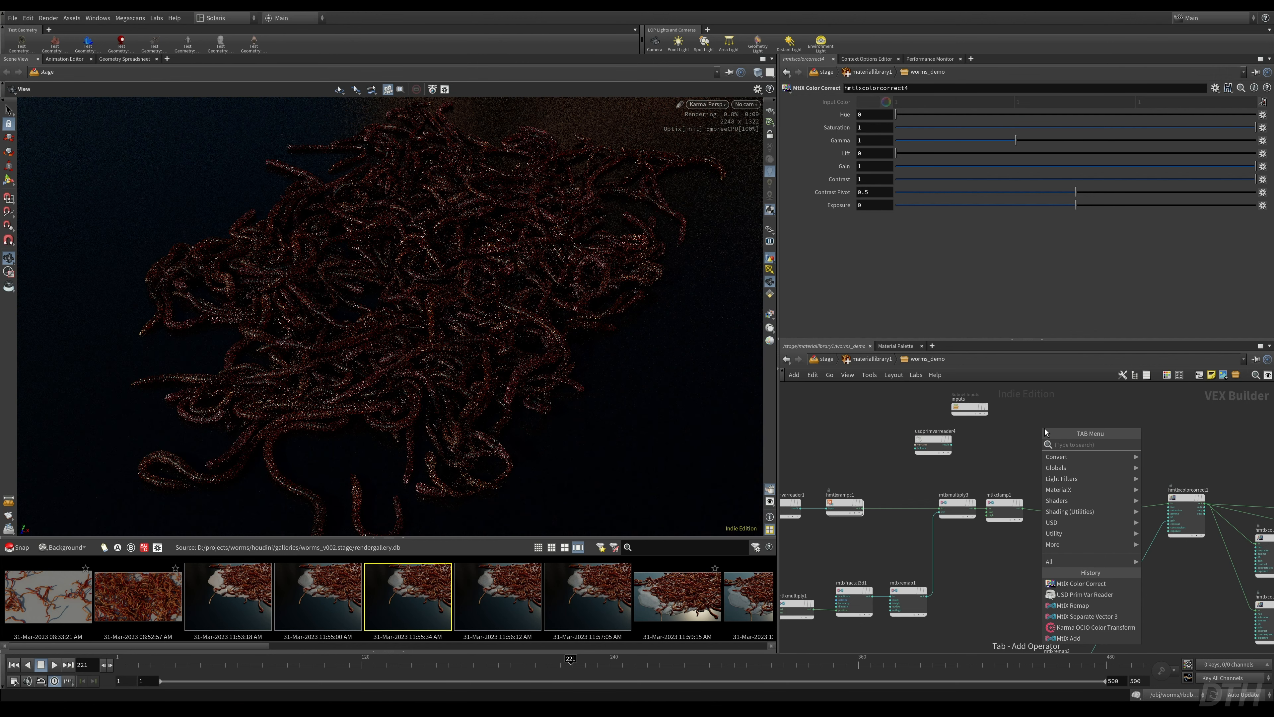
type("mix")
key("Return")
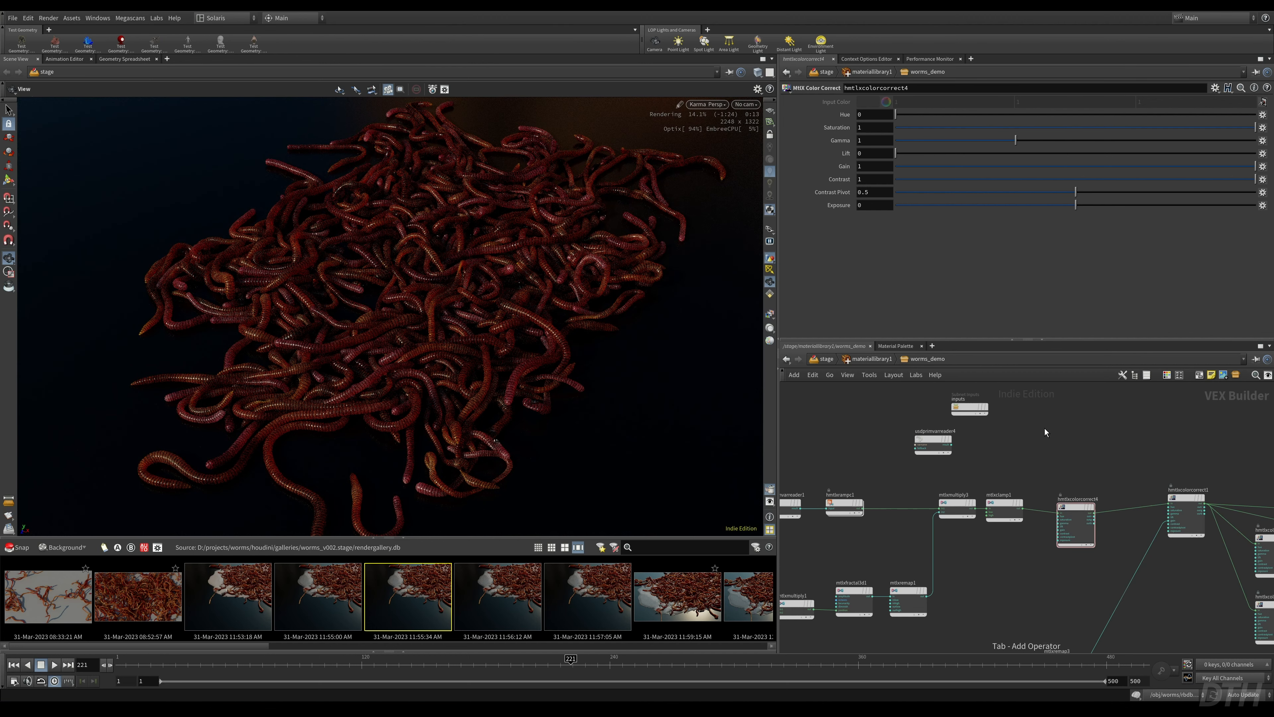
left_click(1045, 428)
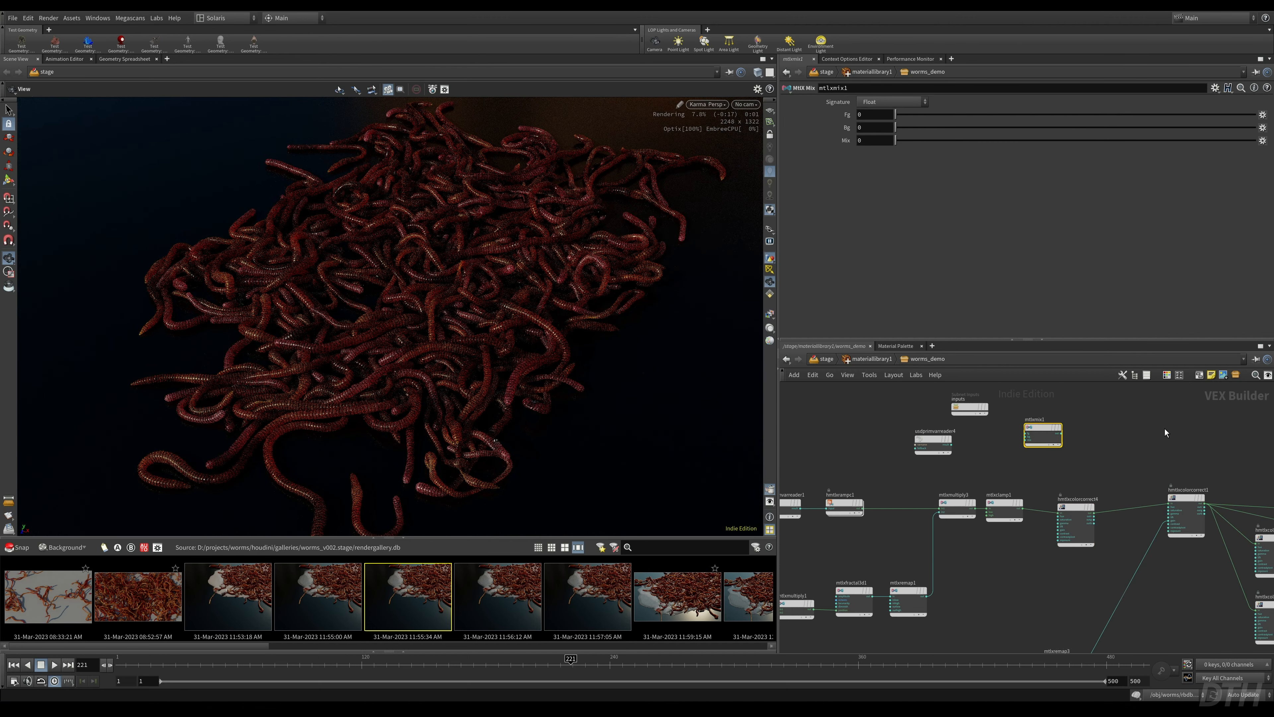
left_click(895, 100)
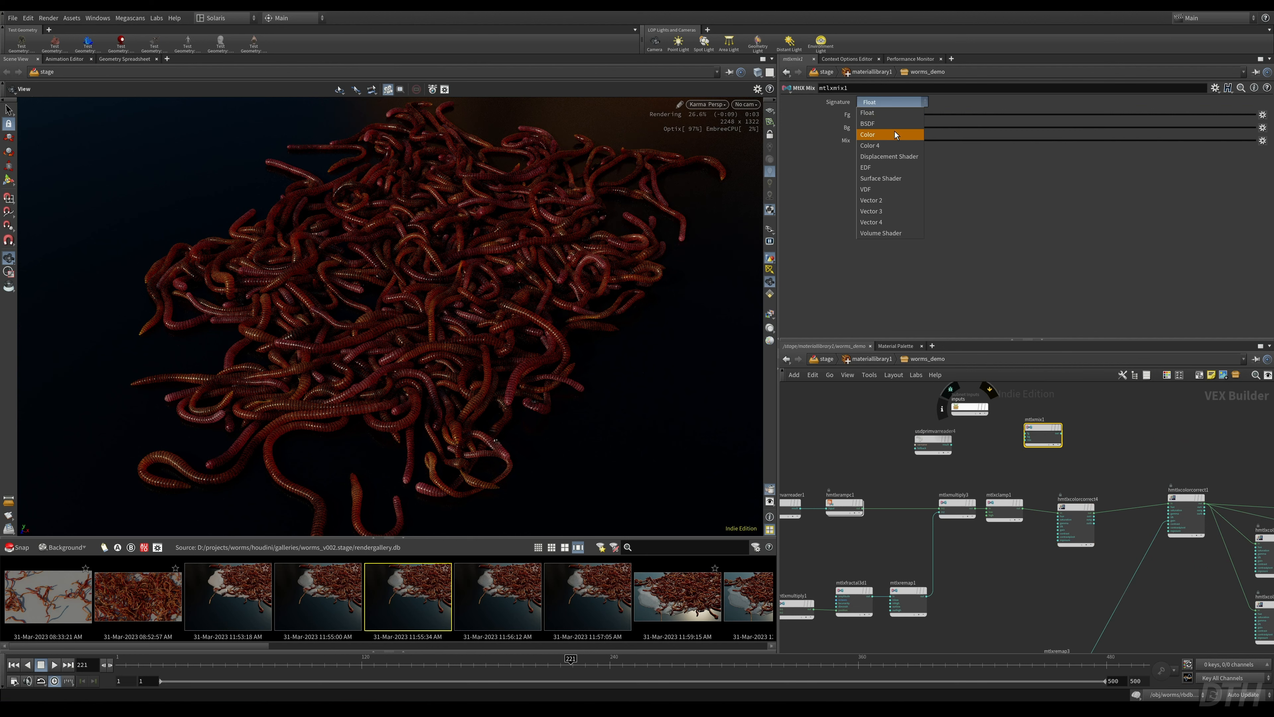
left_click(894, 138)
- Delete hmtlxcolorcorrect4 and insert mtlxmix1 on the wire between mtlxclamp1 and hmtlxcolorcorrect1
left_click(1068, 515)
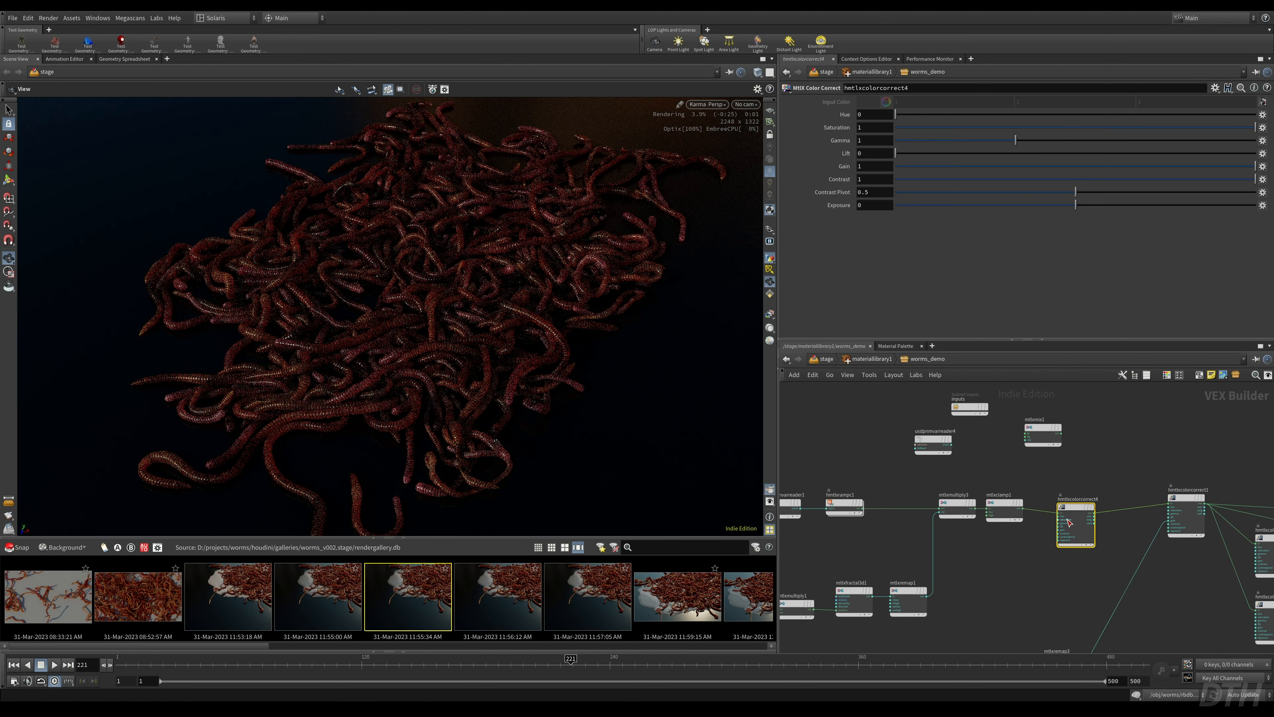
key("Delete")
left_click_drag(1051, 440, 1147, 532)
scroll(1053, 522, "up", 3)
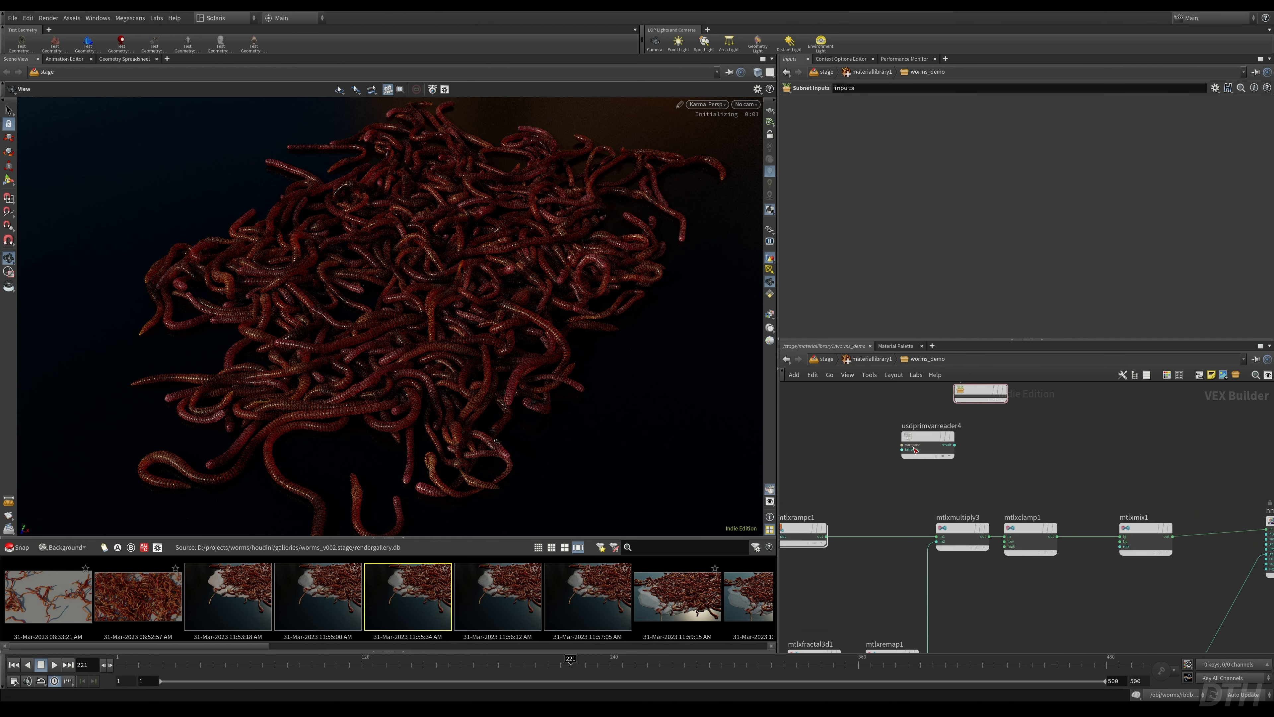
- Place usdprimvarreader4 above mtlxclamp1 and connect its result to the Mix input of mtlxmix1
left_click_drag(909, 449, 1051, 453)
key("Escape")
left_click(1106, 481)
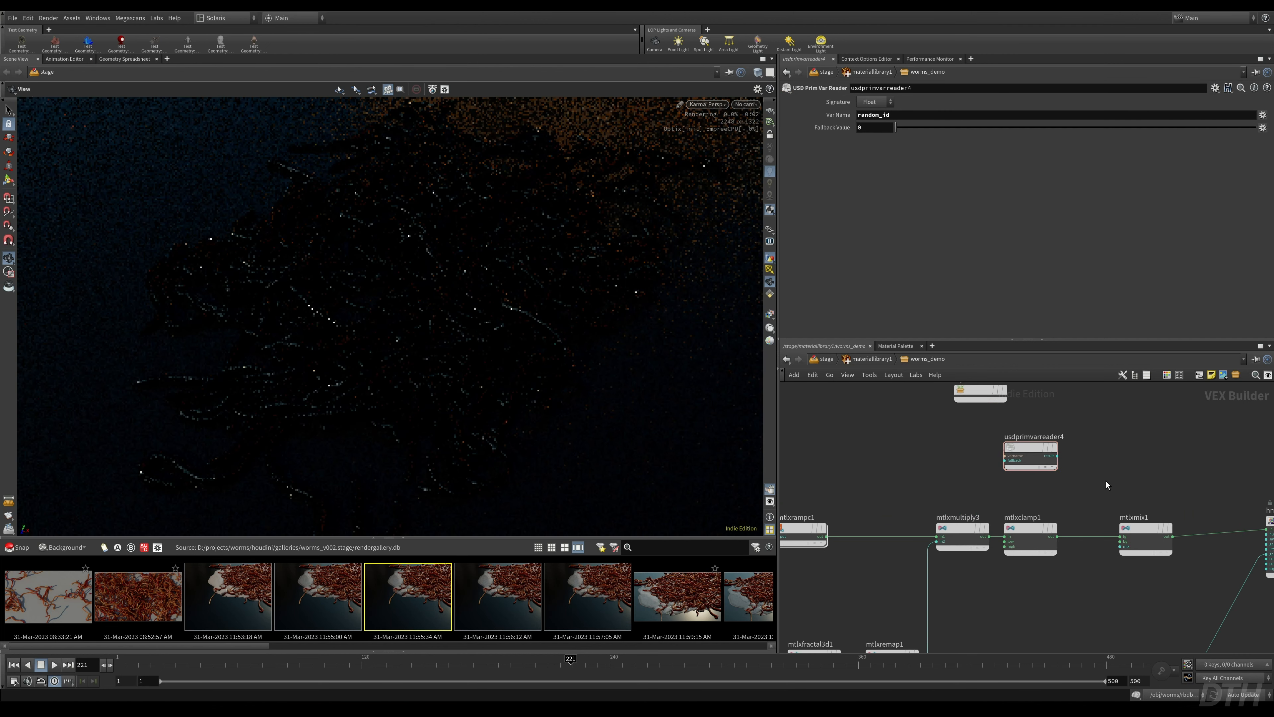
left_click_drag(1057, 456, 1120, 546)
left_click(1139, 532)
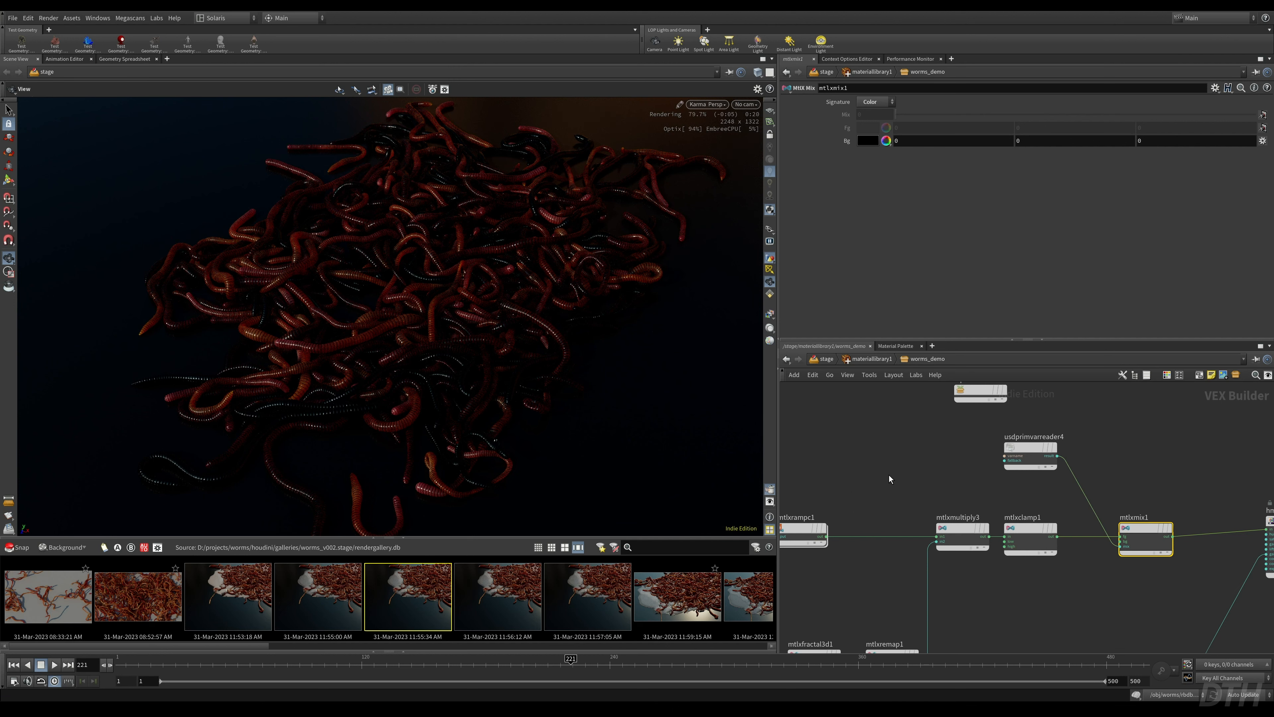
- Set the Bg color of mtlxmix1 to a very dark red of 0.041, 0, 0 and inspect the rendered worms
middle_click_drag(889, 475, 831, 479)
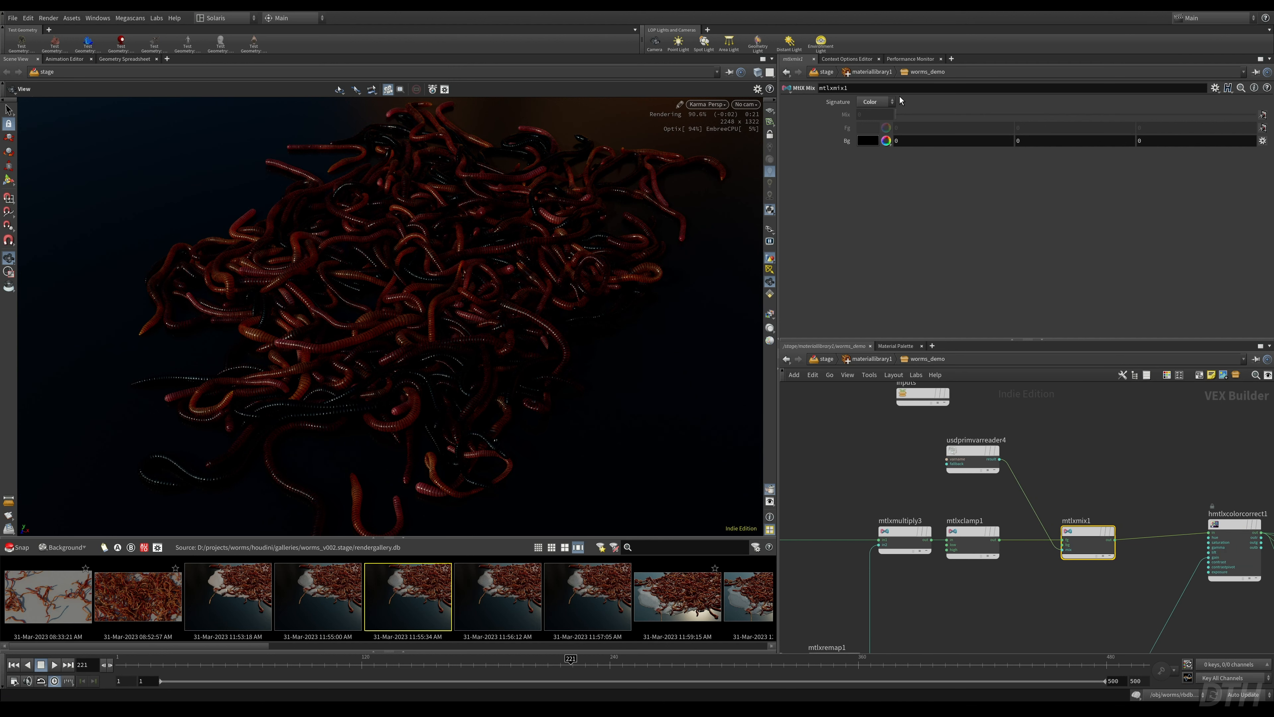
left_click(870, 143)
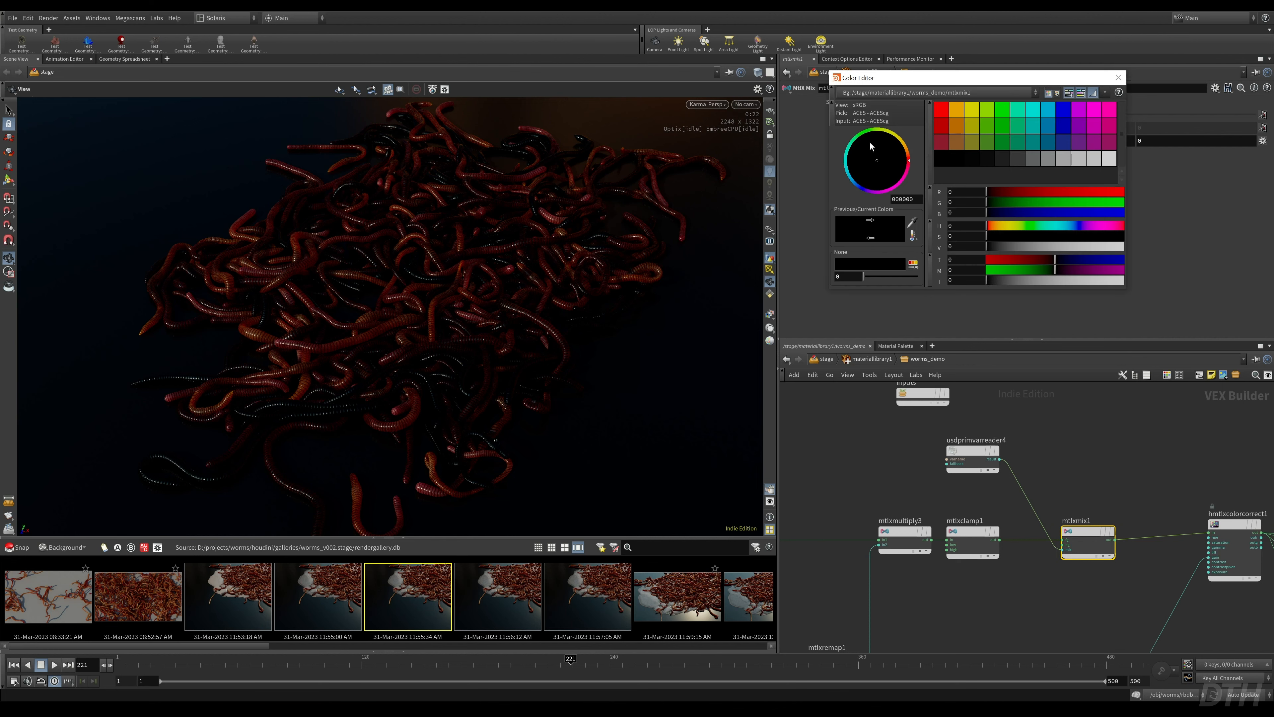
left_click(939, 114)
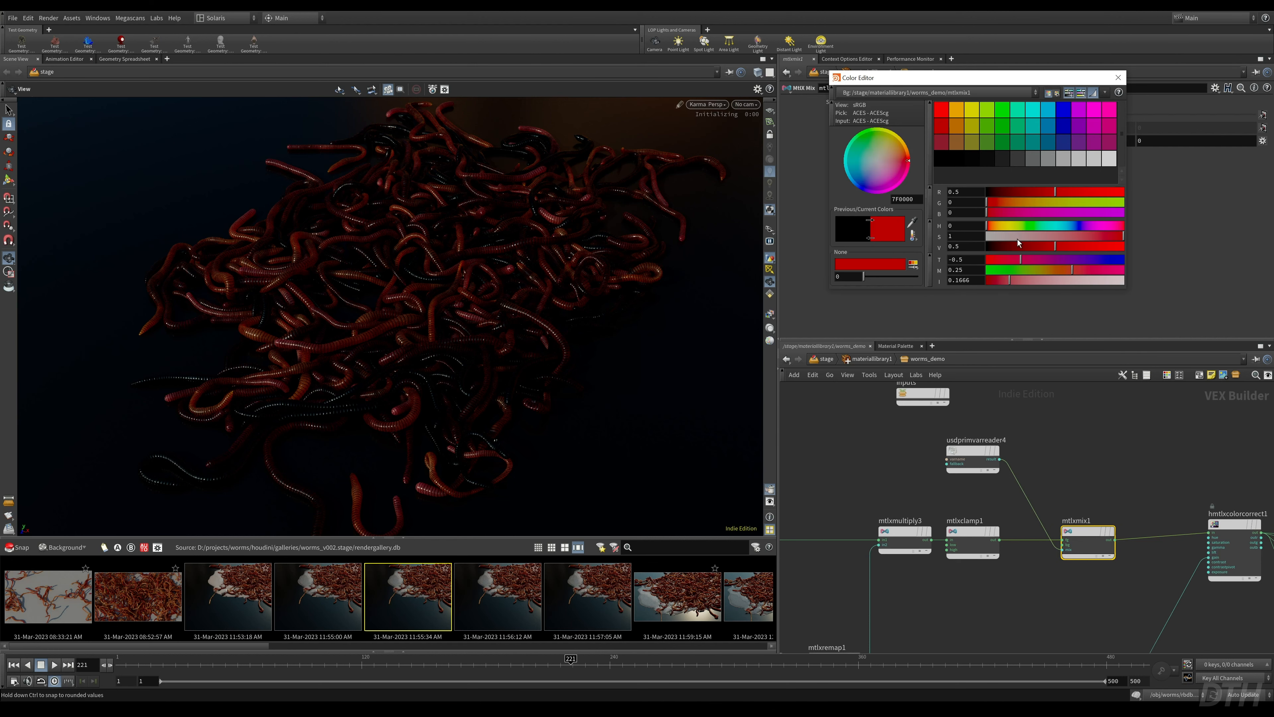
left_click_drag(1006, 251, 993, 249)
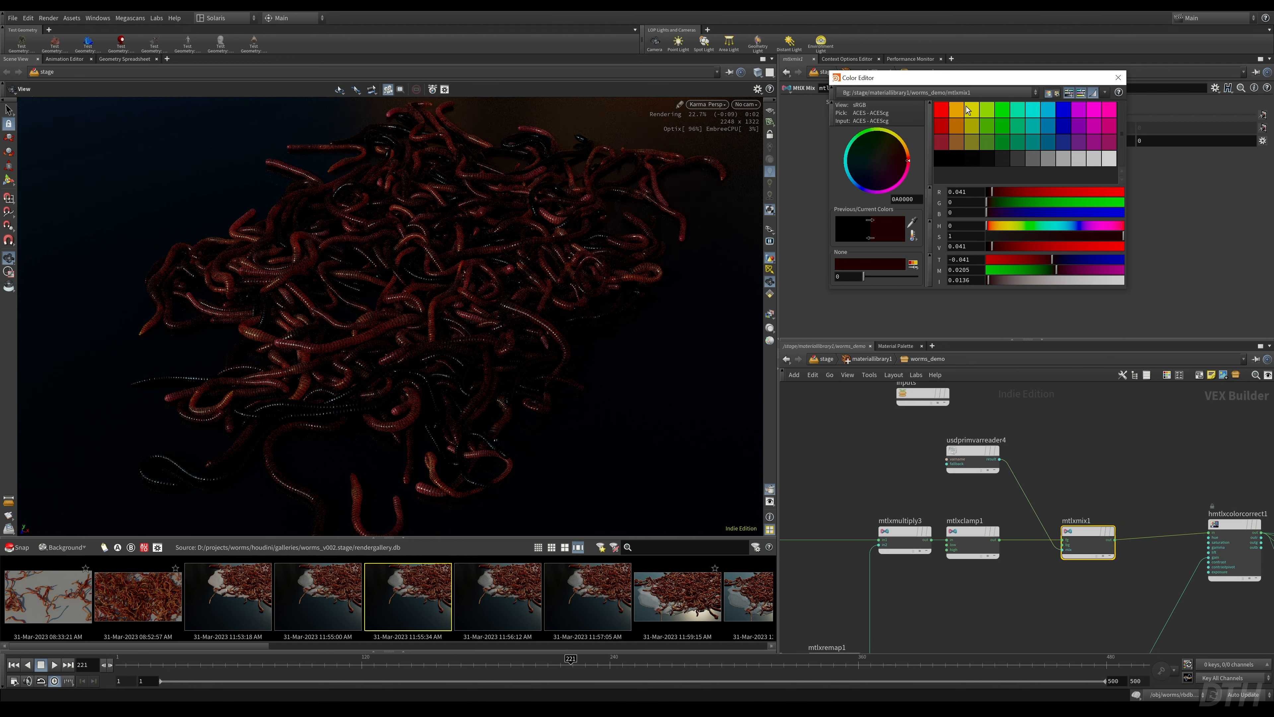
left_click(1118, 77)
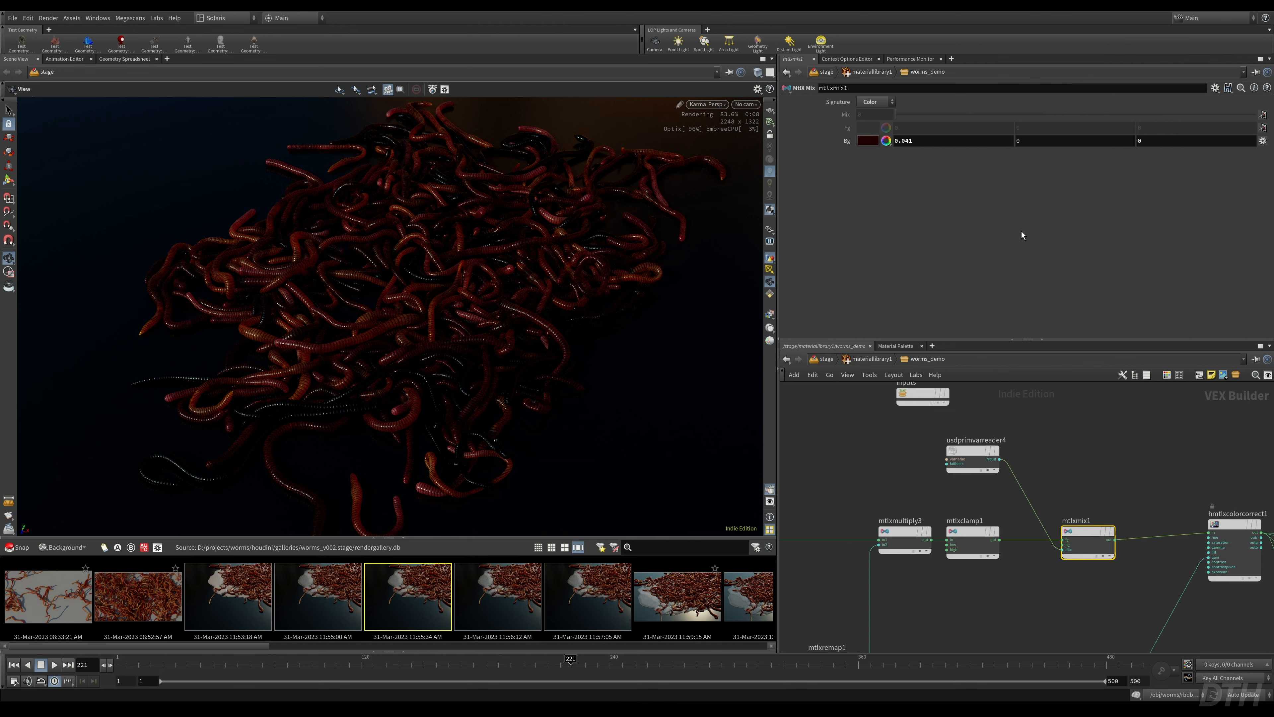
left_click_drag(453, 285, 381, 370)
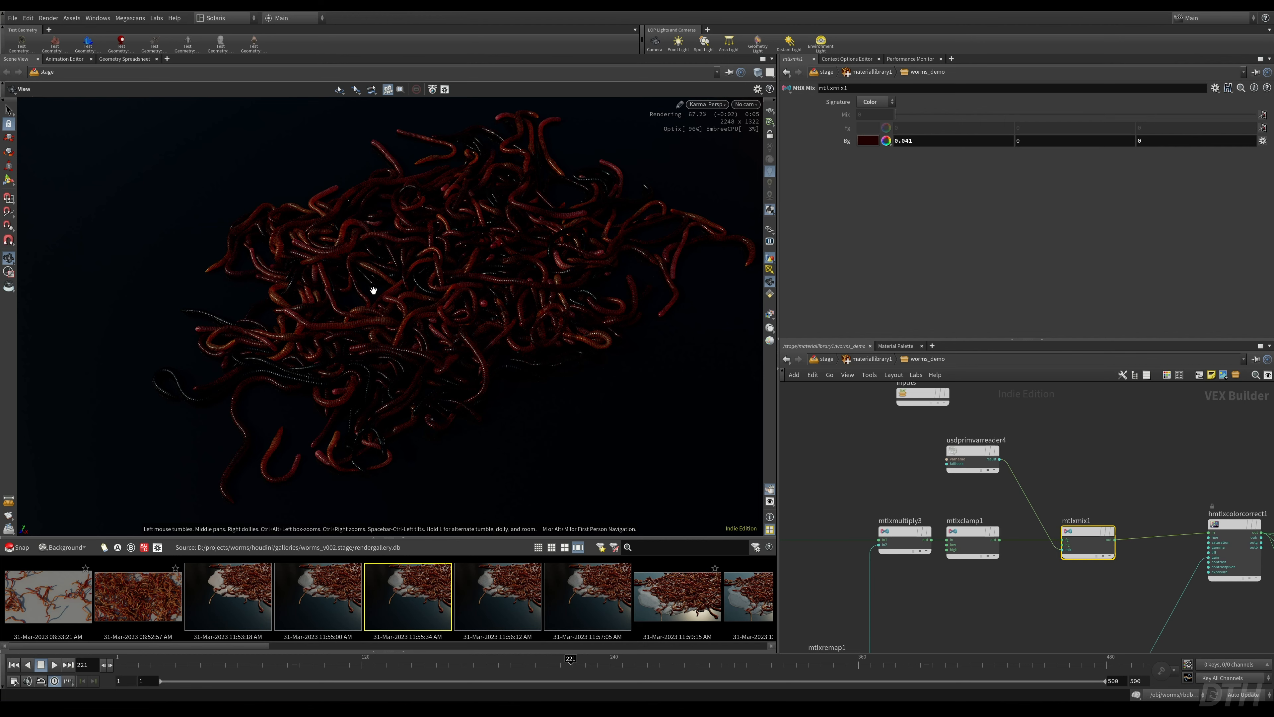
left_click_drag(499, 296, 518, 296)
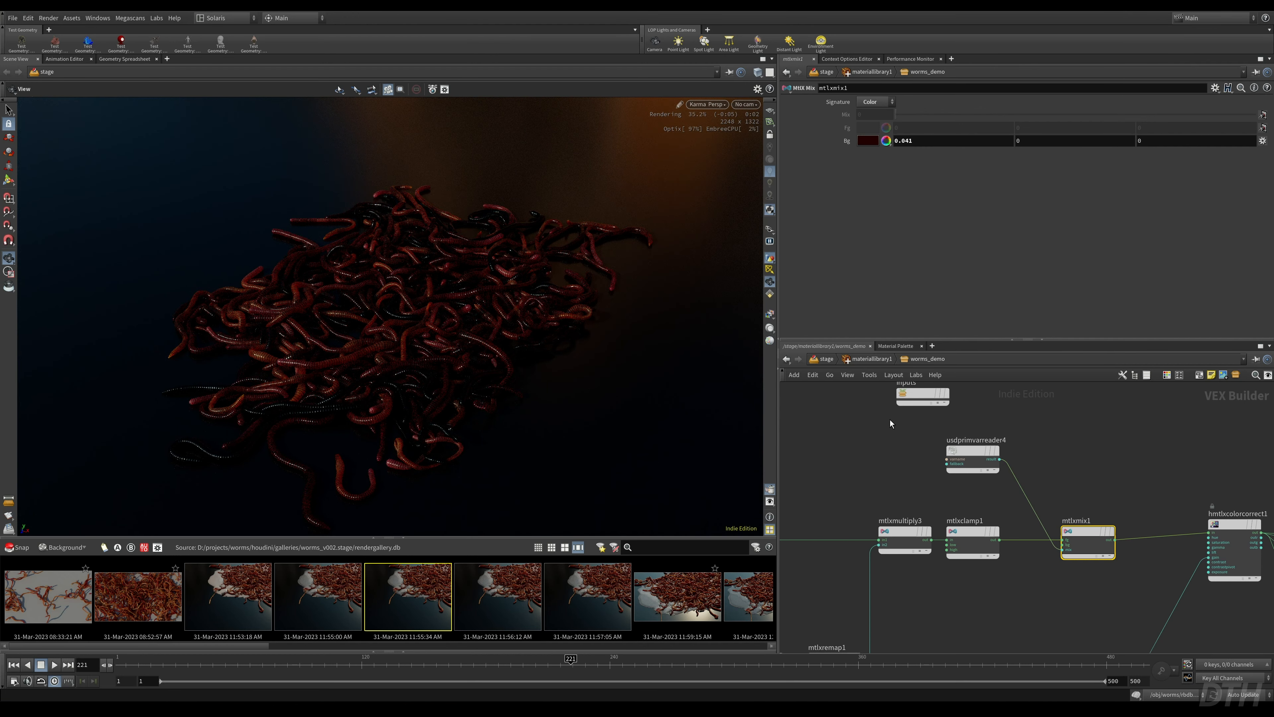
- Move hmtlxcolorcorrect1 and its downstream shader nodes farther right to free space after mtlxmix1
middle_click_drag(875, 445, 744, 414)
middle_click_drag(1051, 449, 950, 440)
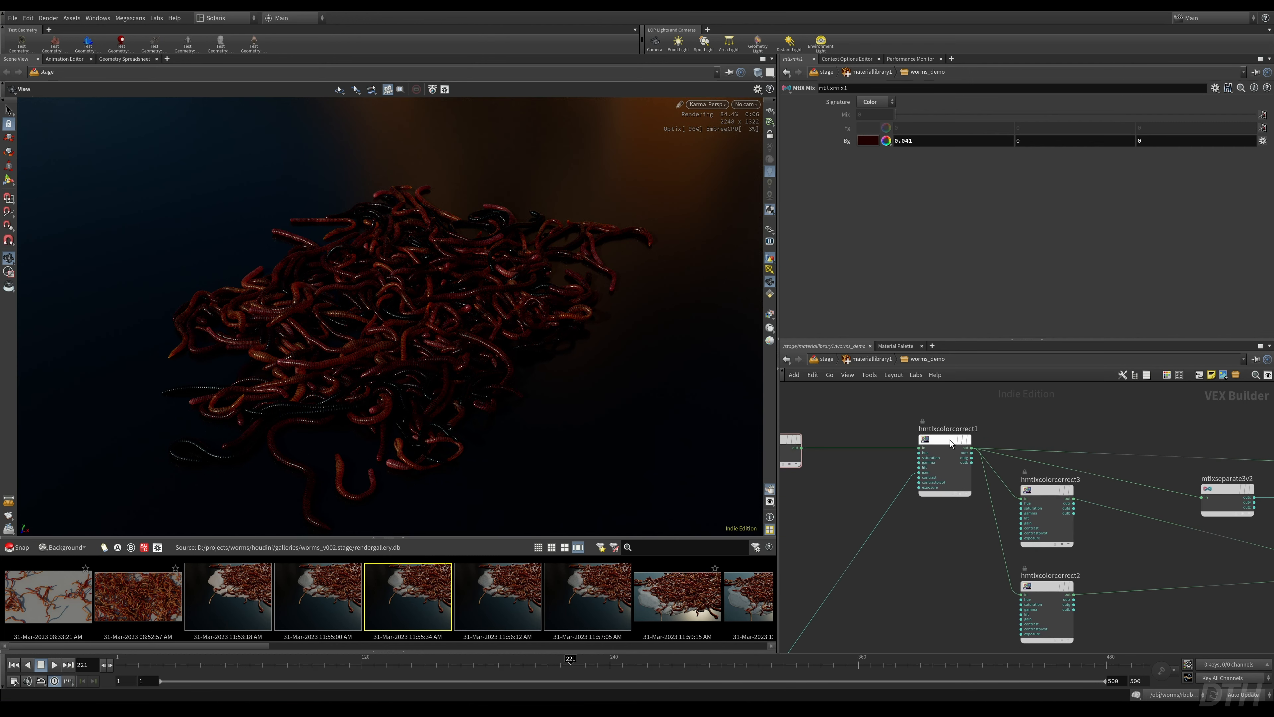
scroll(950, 440, "down", 5)
left_click_drag(932, 409, 1182, 525)
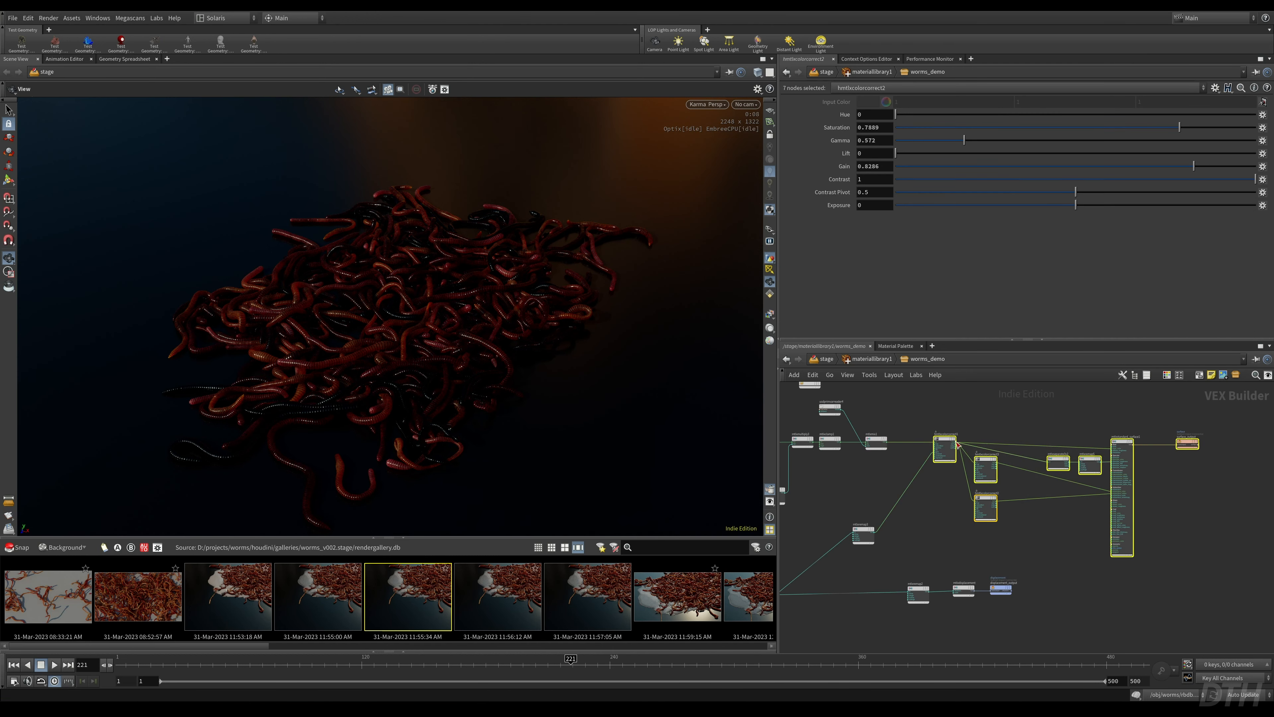
left_click_drag(946, 443, 1024, 445)
- Add an MtlX Color Correct node in the free area above the wire from mtlxmix1 to hmtlxcolorcorrect1
left_click(958, 401)
key("Tab")
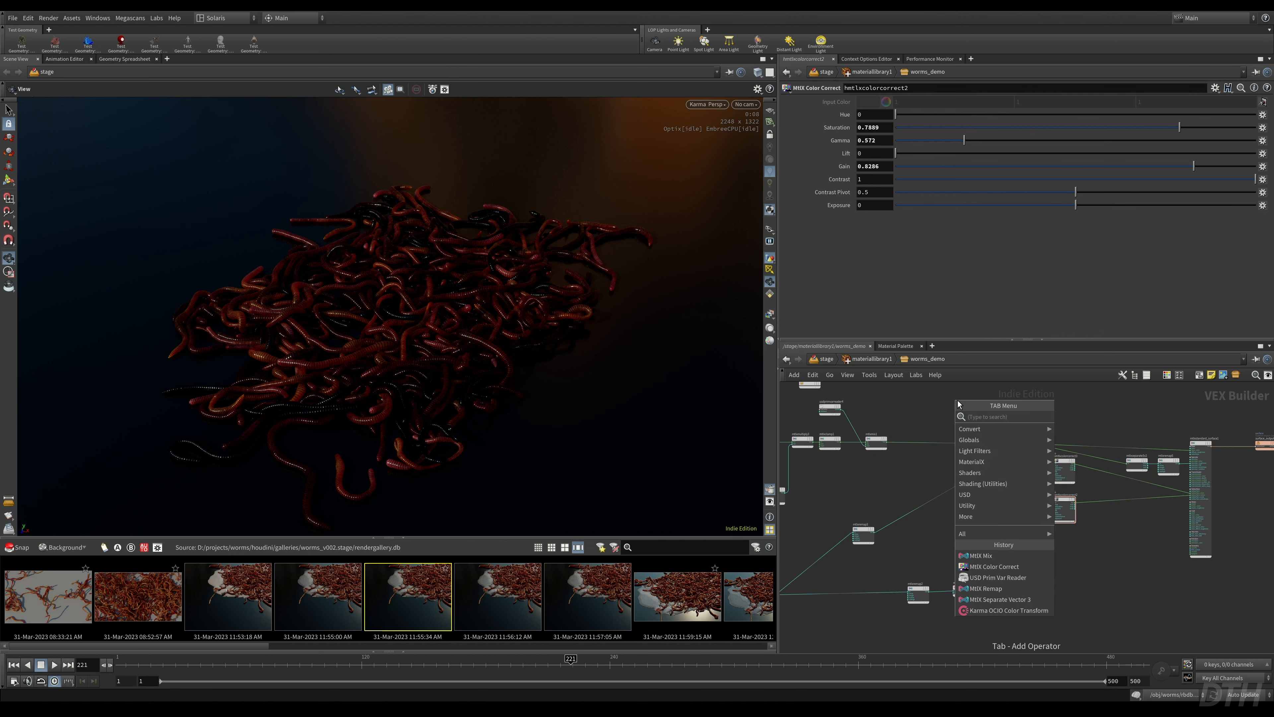
type("color")
key("Down")
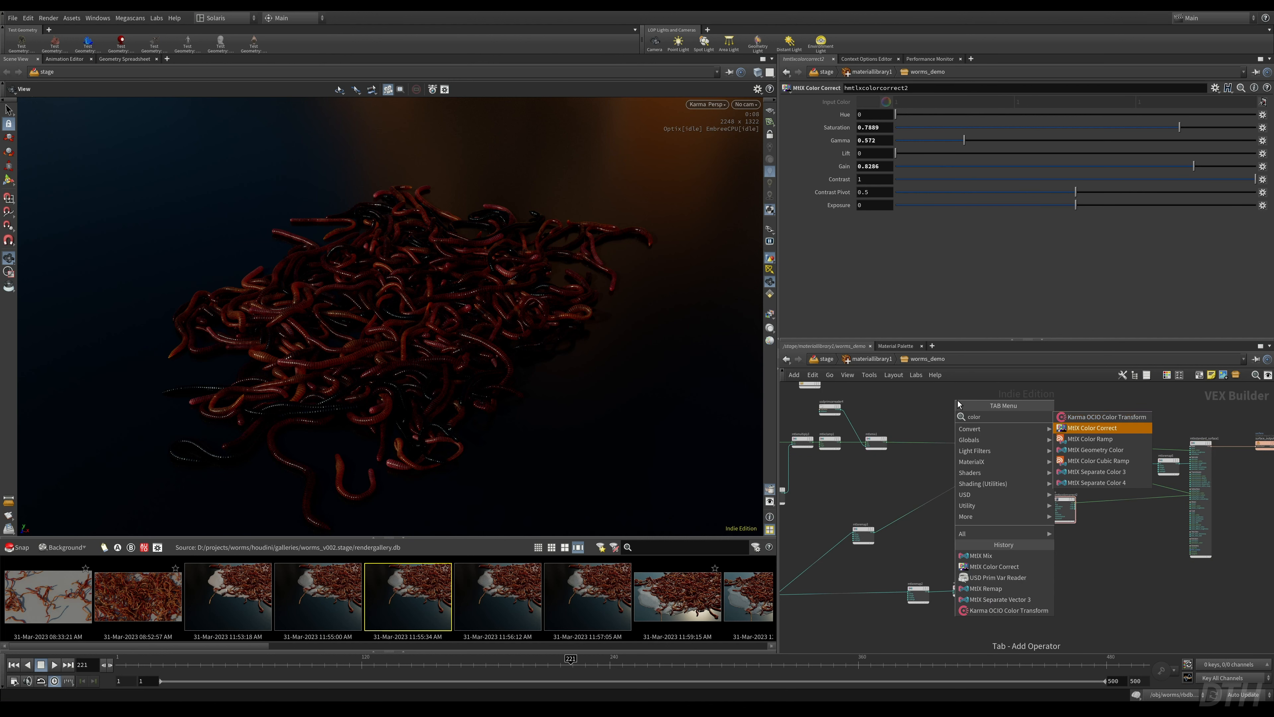
key("Return")
left_click(958, 402)
- Insert an MtlX Multiply node between mtlxmix1 and hmtlxcolorcorrect1 and set all Input 2 channels to 1.3
scroll(894, 458, "up", 3)
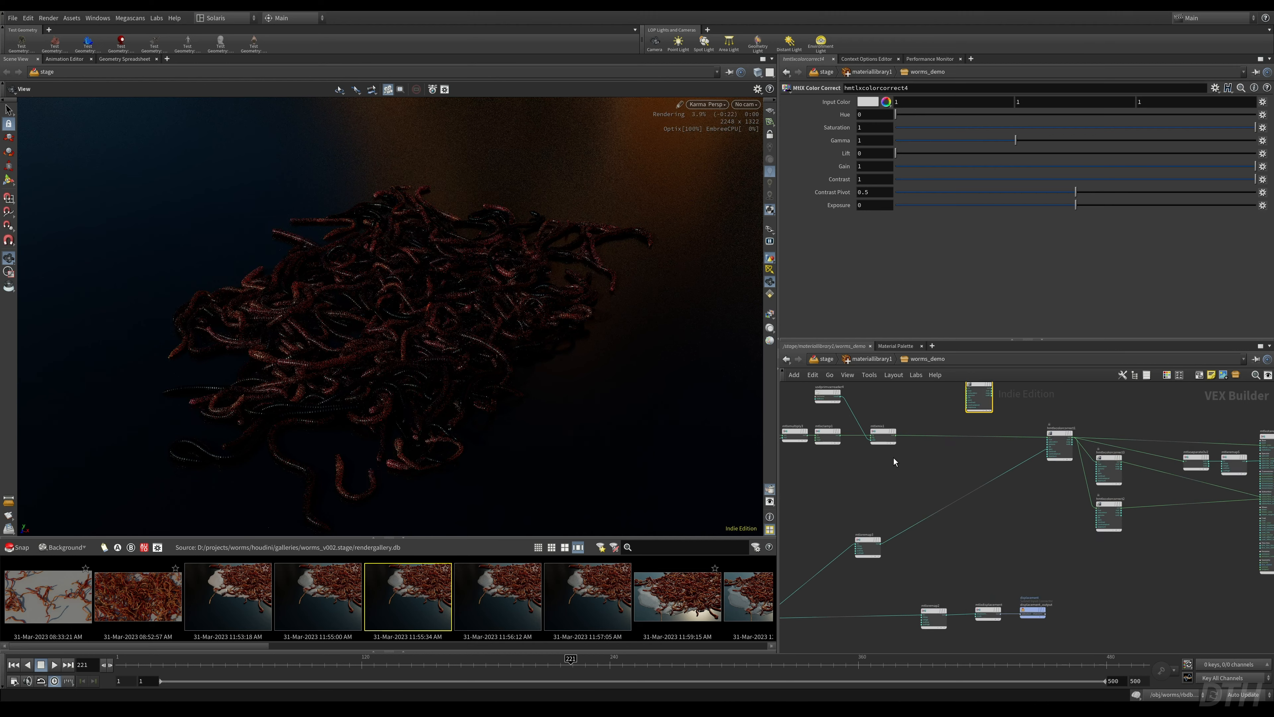
key("Tab")
type("mult")
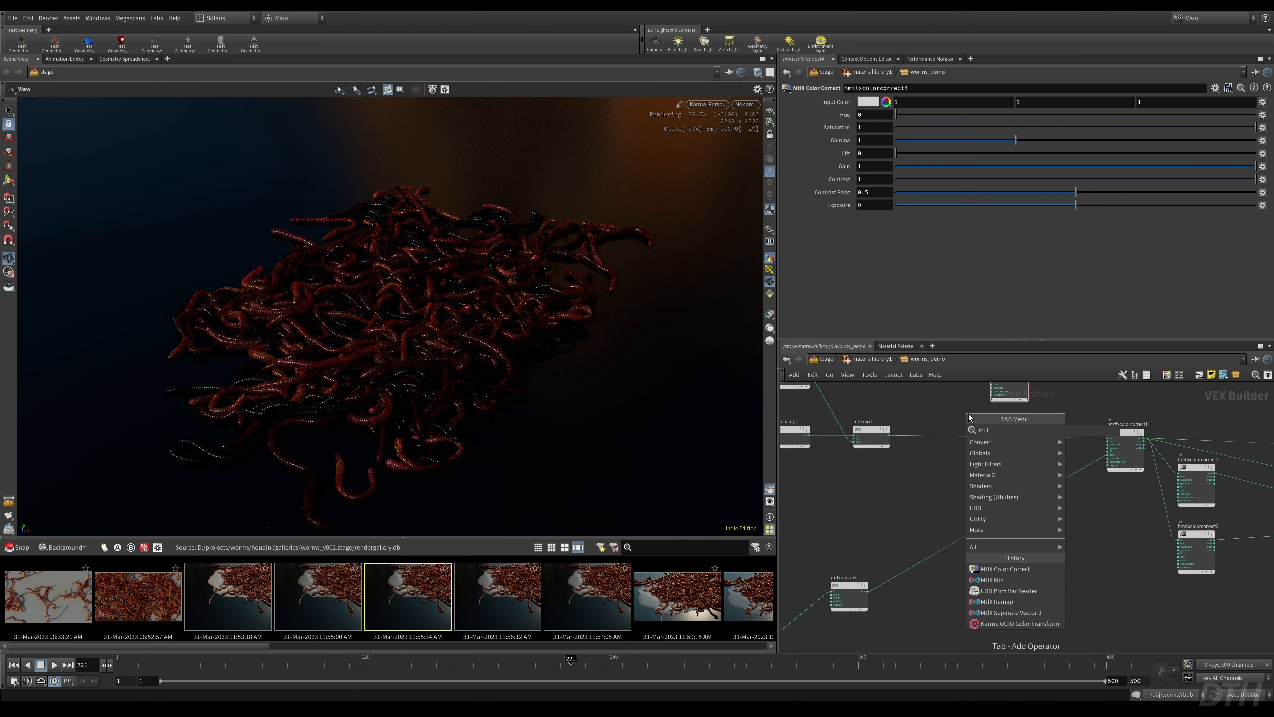
key("Return")
left_click(968, 422)
left_click_drag(967, 425, 972, 435)
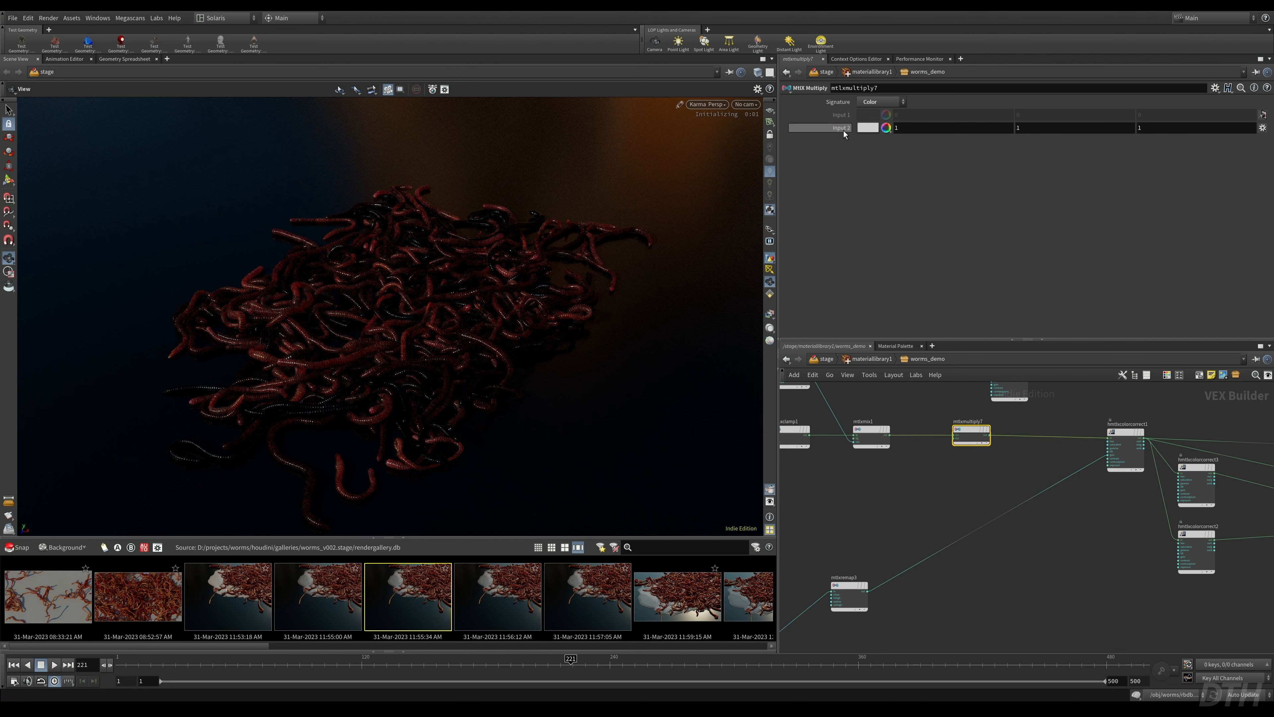
middle_click_drag(843, 130, 933, 132)
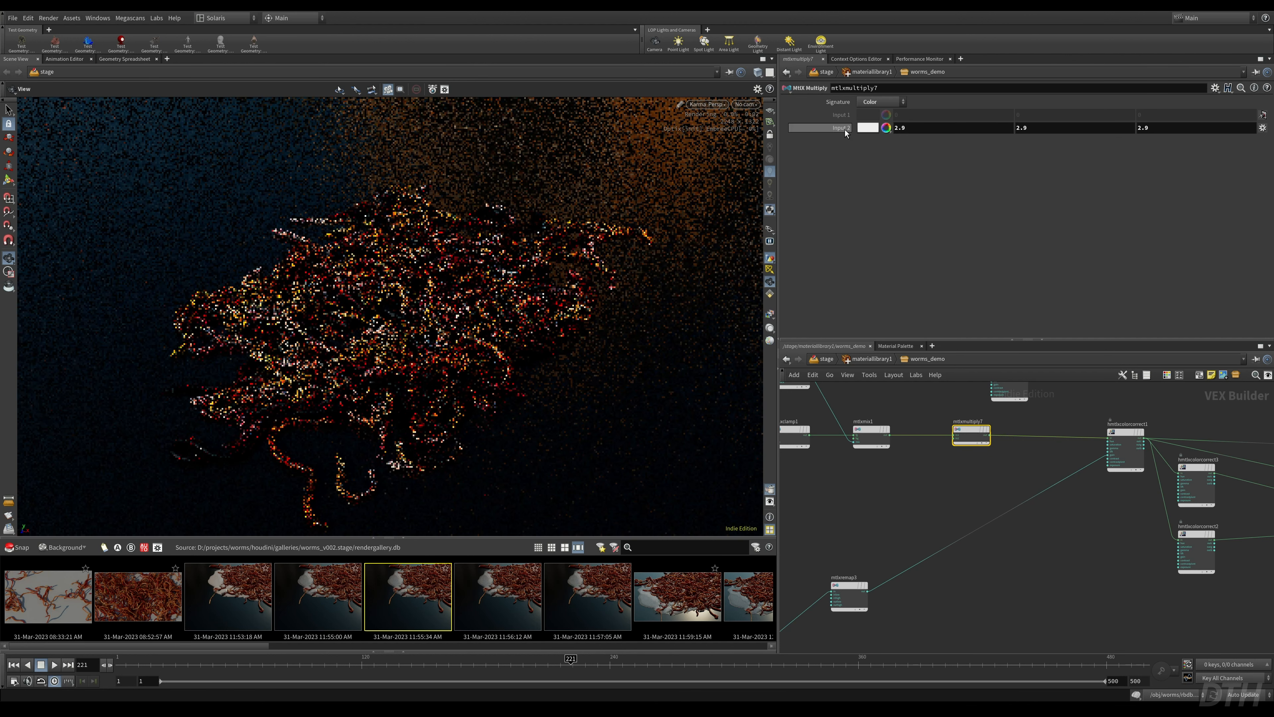
middle_click_drag(843, 129, 745, 130)
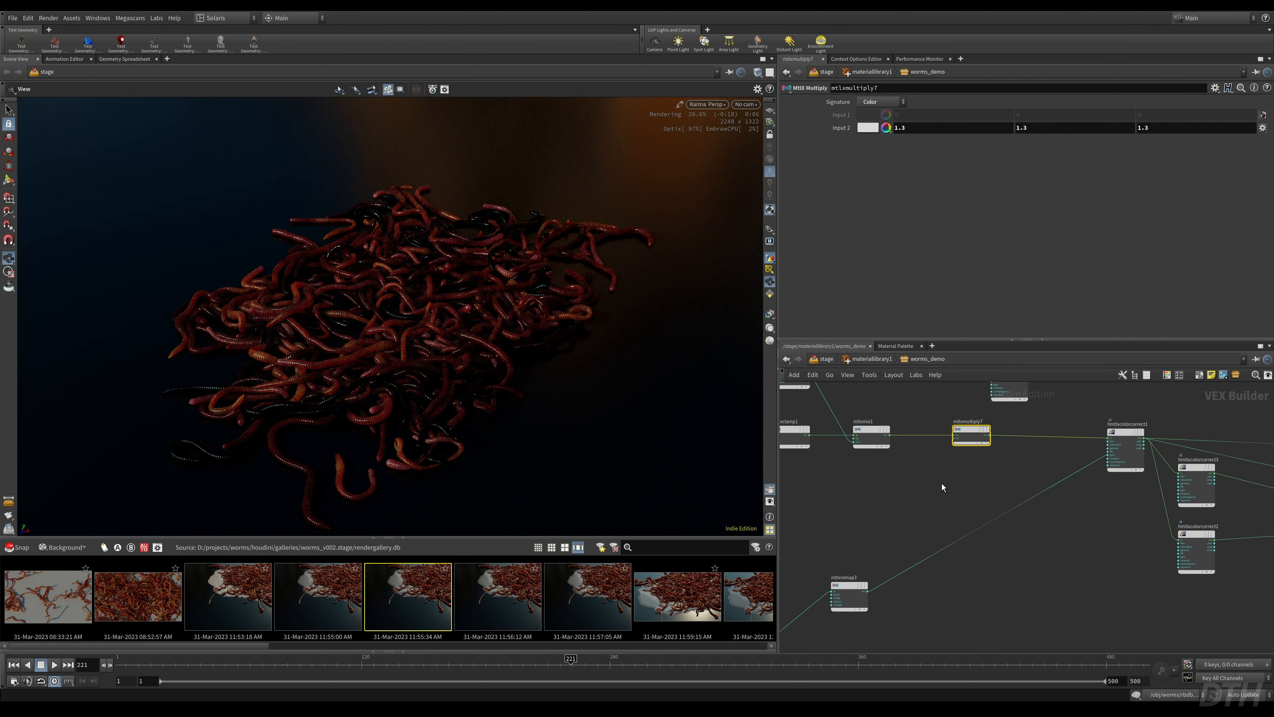
- Brighten the Bg color of mtlxmix1 to a dark red of 0.09, 0, 0 and inspect the rendered worms
middle_click_drag(938, 489, 969, 503)
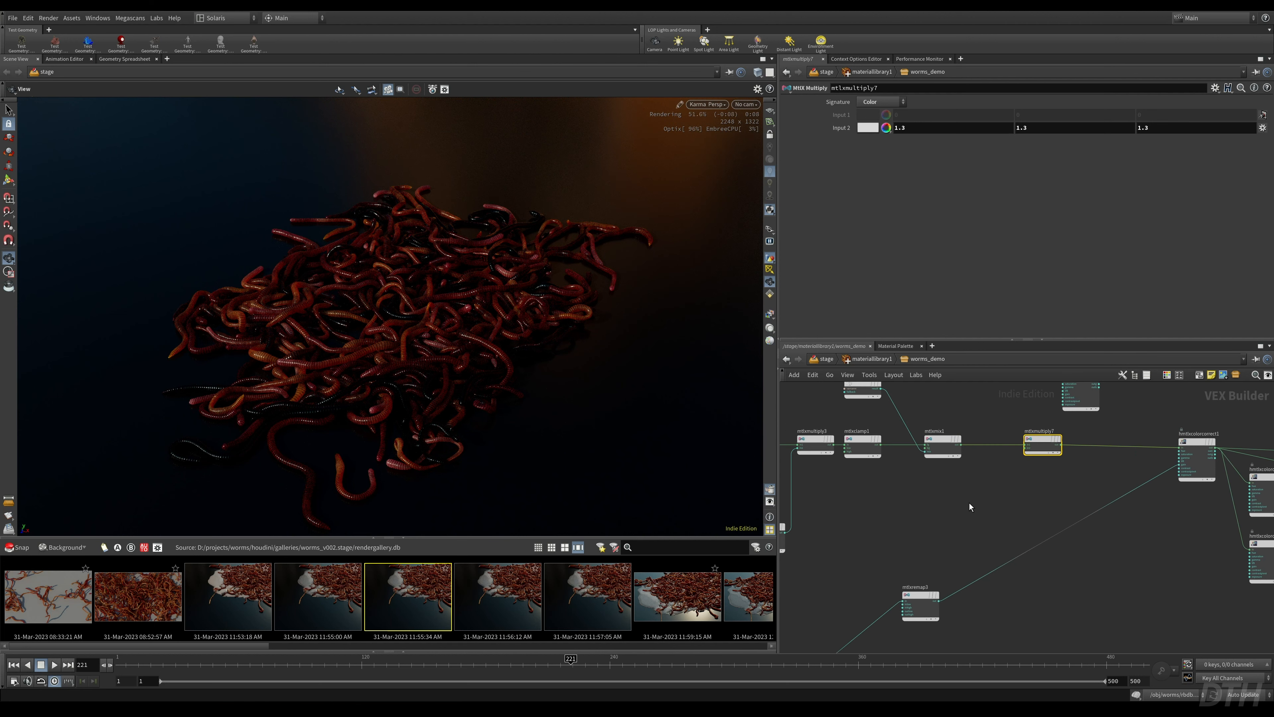
left_click(942, 450)
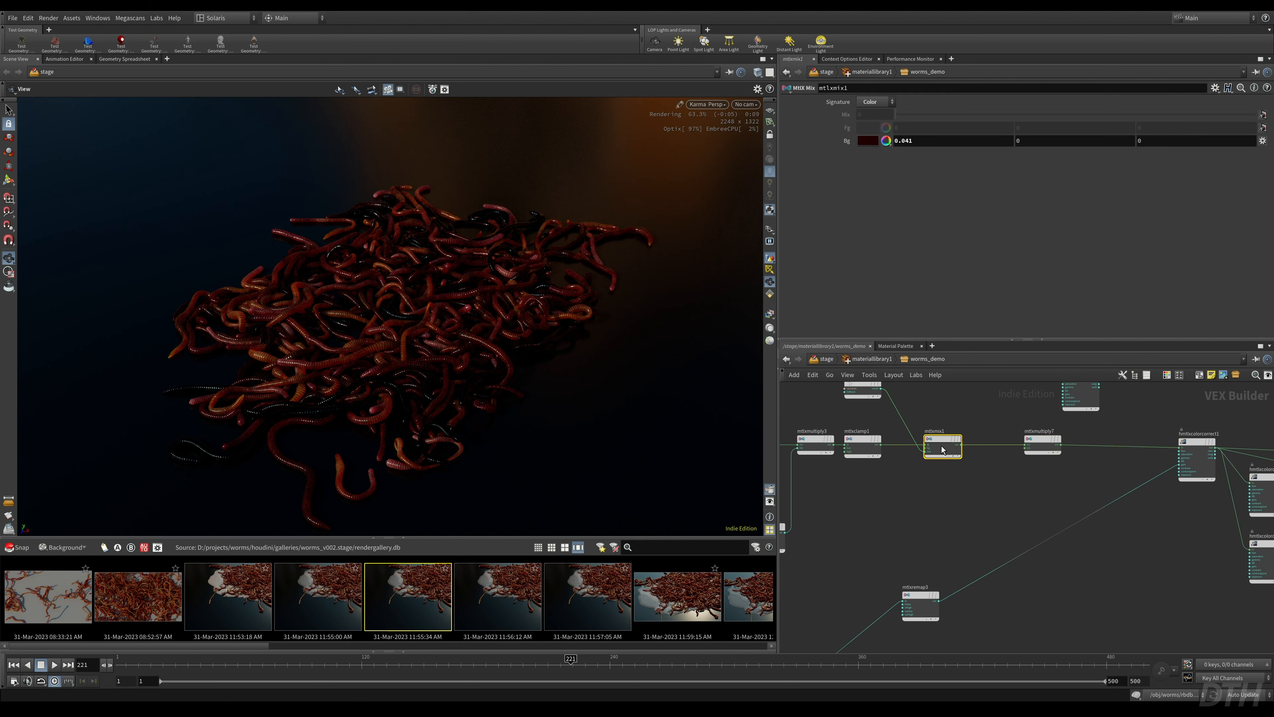
left_click(869, 144)
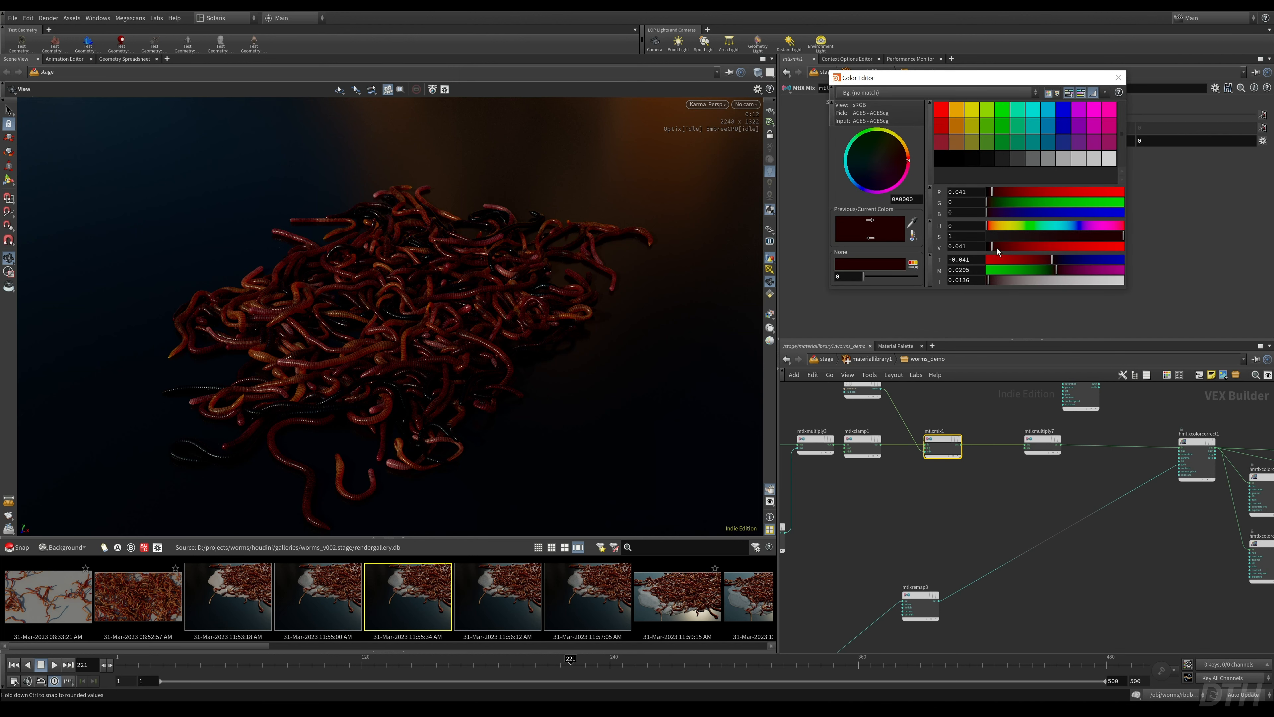
left_click(996, 248)
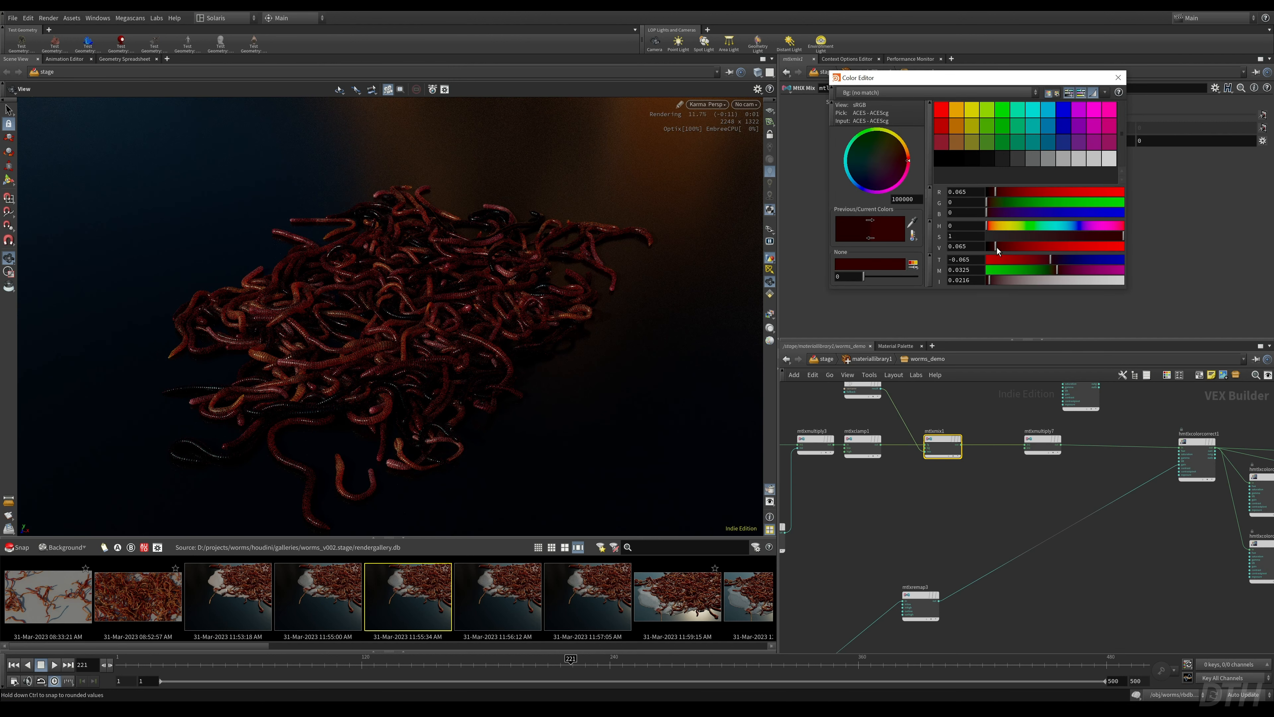
left_click(1001, 247)
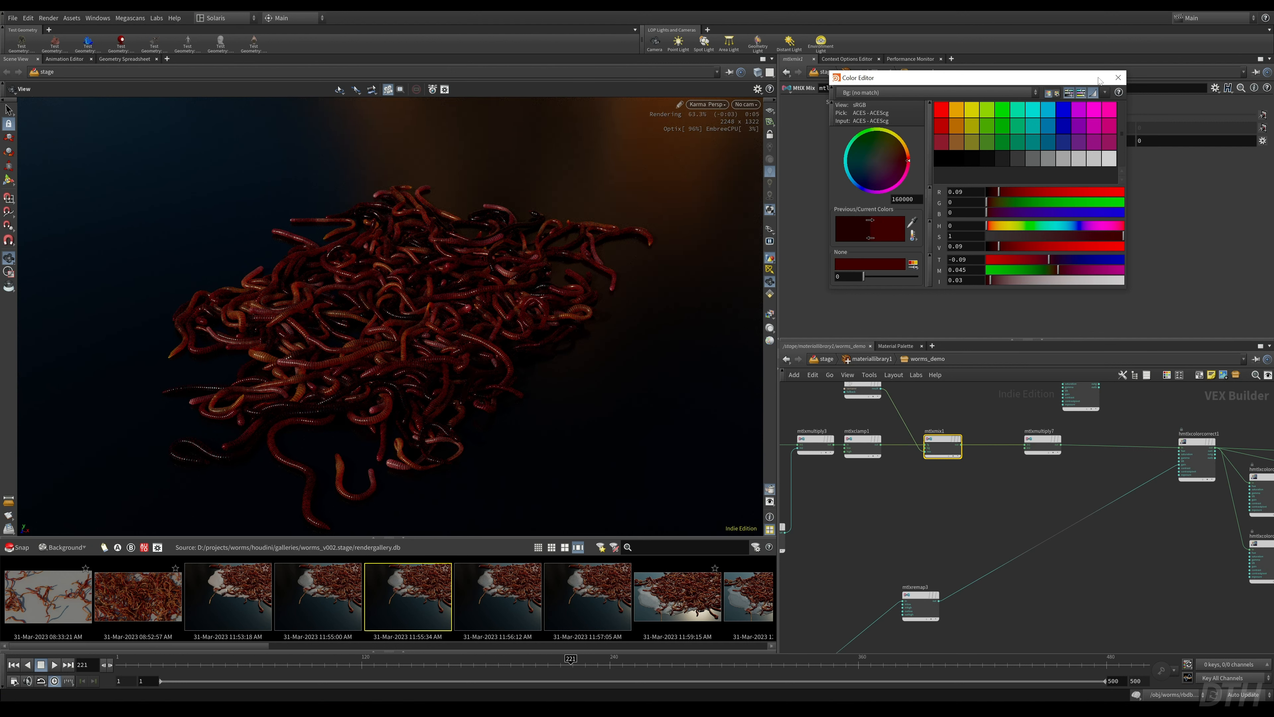
left_click(1114, 77)
left_click_drag(476, 285, 572, 379)
middle_click_drag(524, 354, 538, 336)
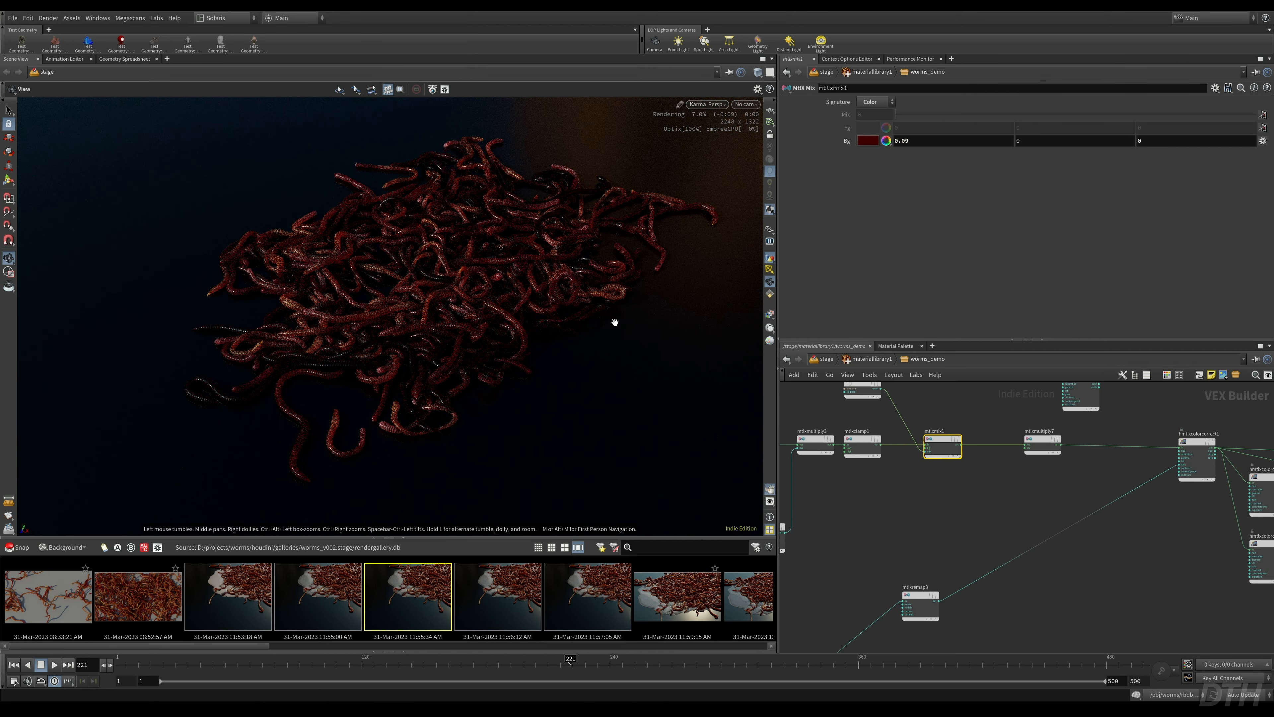
key("h")
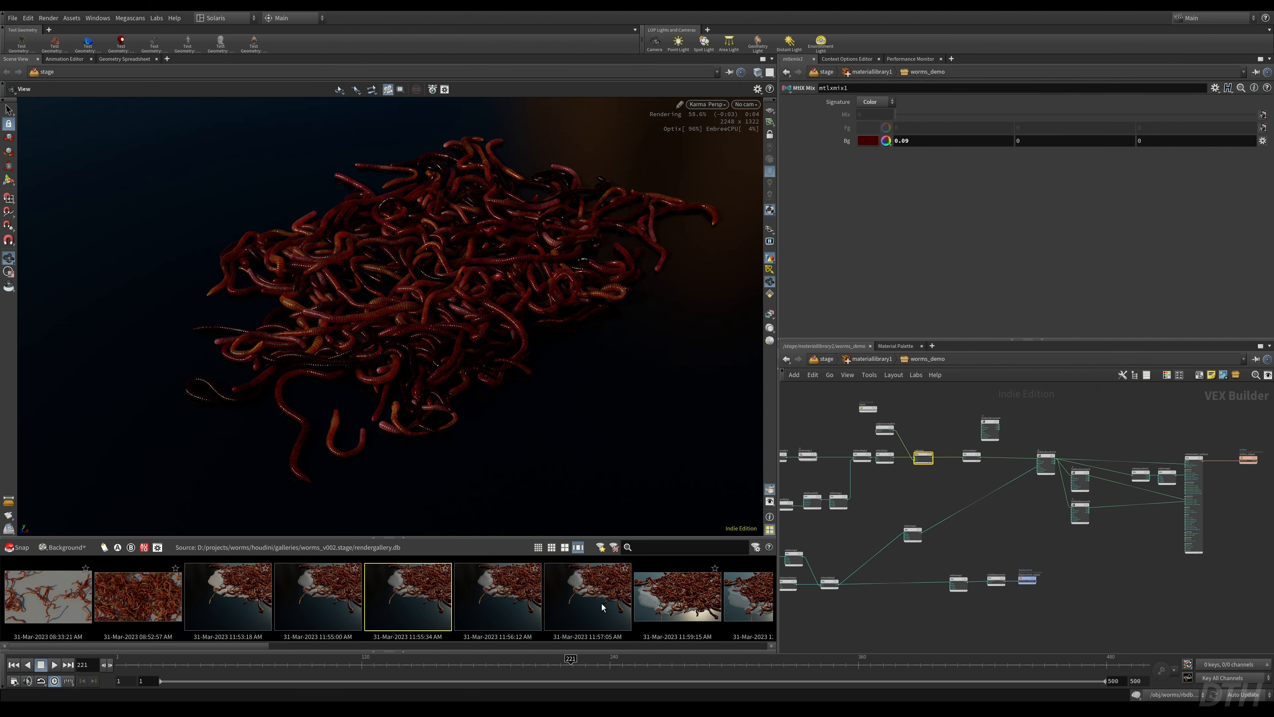
- Review the earlier close-up worm renders in the render gallery viewer as a color reference for the current material
double_click(423, 605)
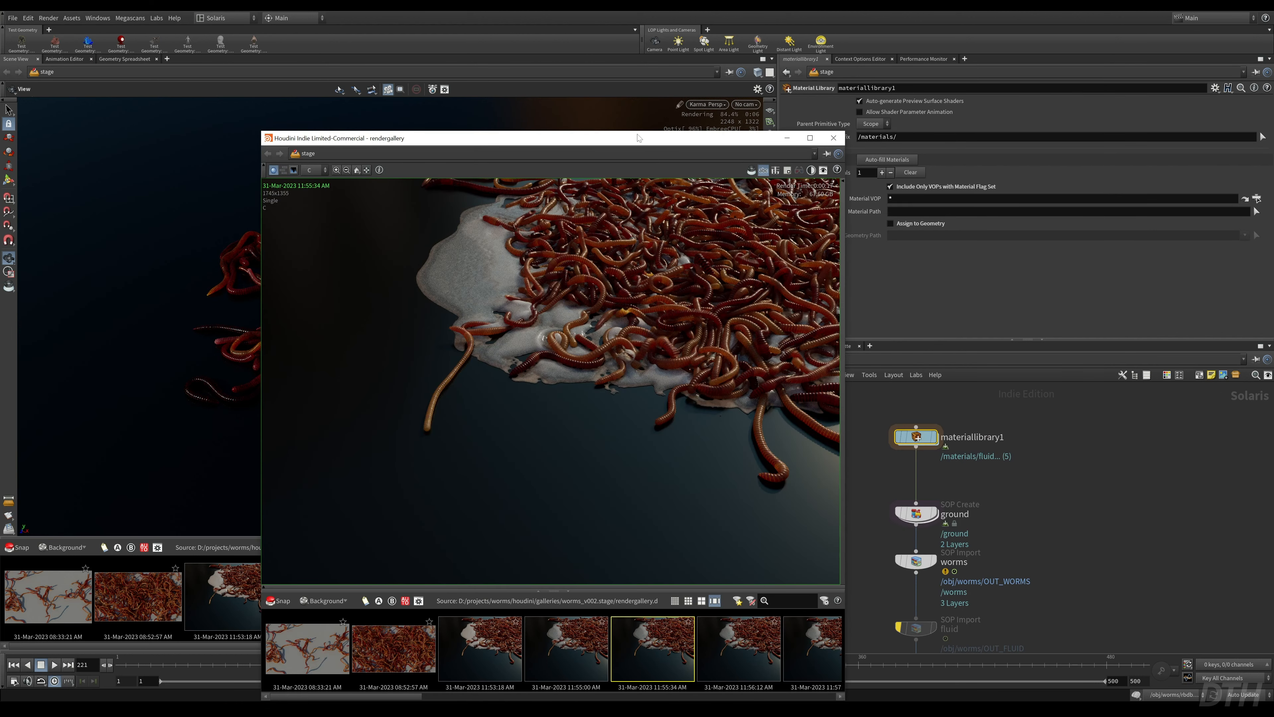
left_click_drag(639, 138, 1030, 90)
scroll(936, 316, "down", 2)
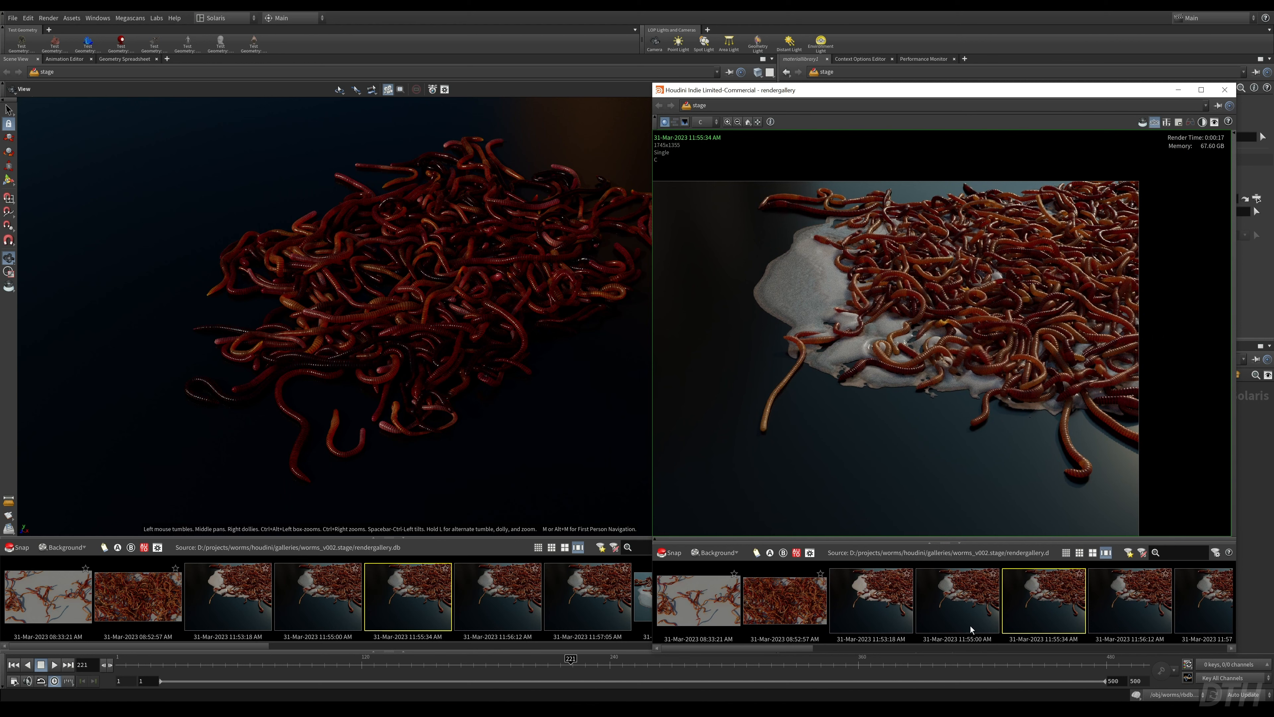
left_click_drag(757, 648, 1142, 621)
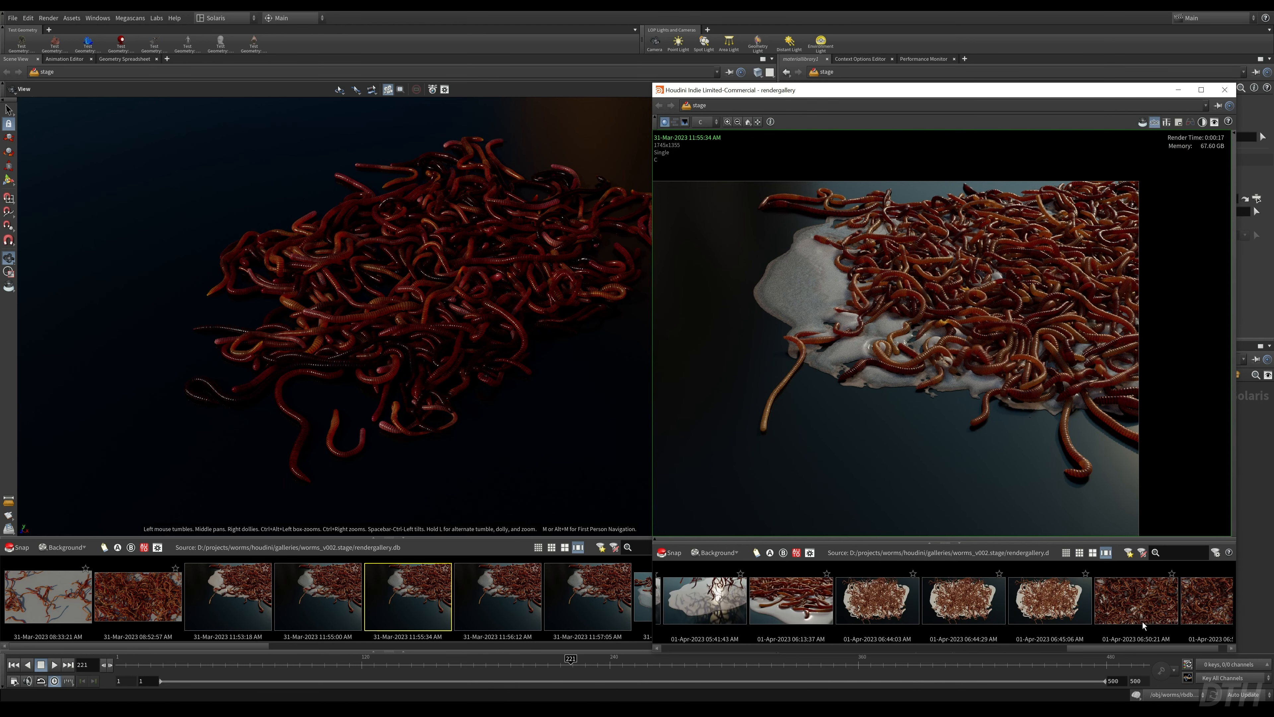
left_click(1148, 602)
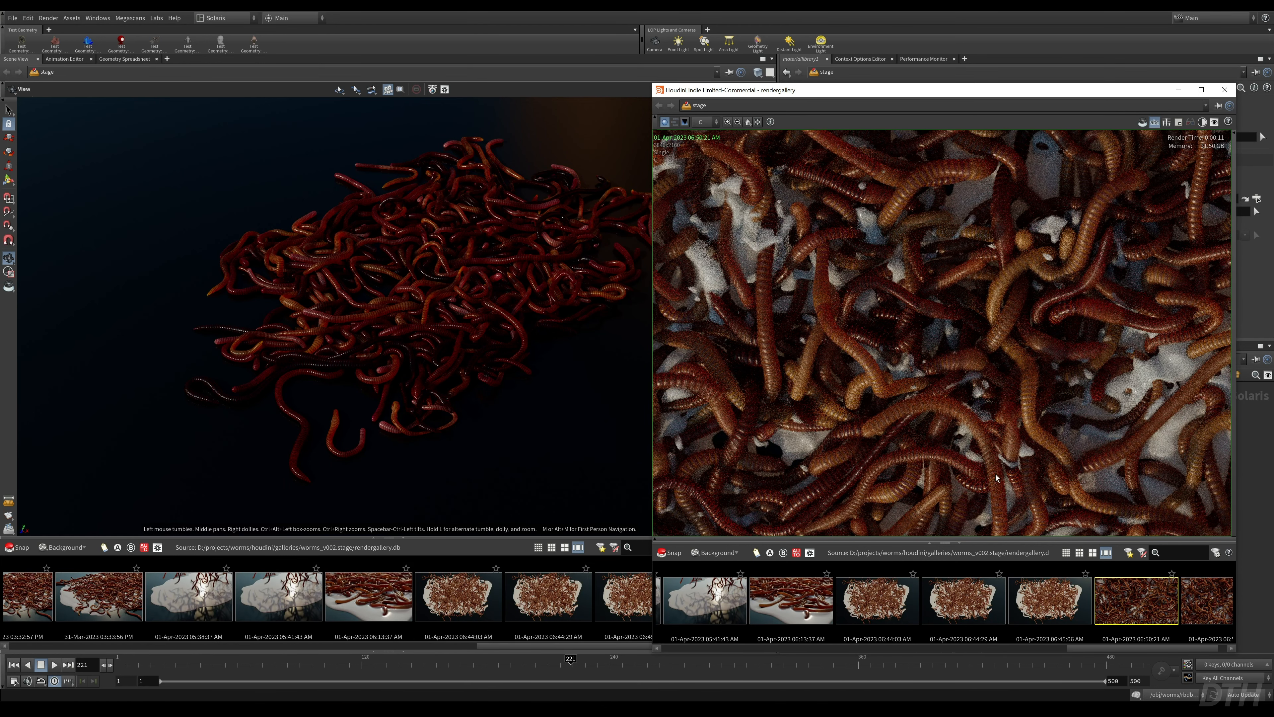
left_click(1227, 607)
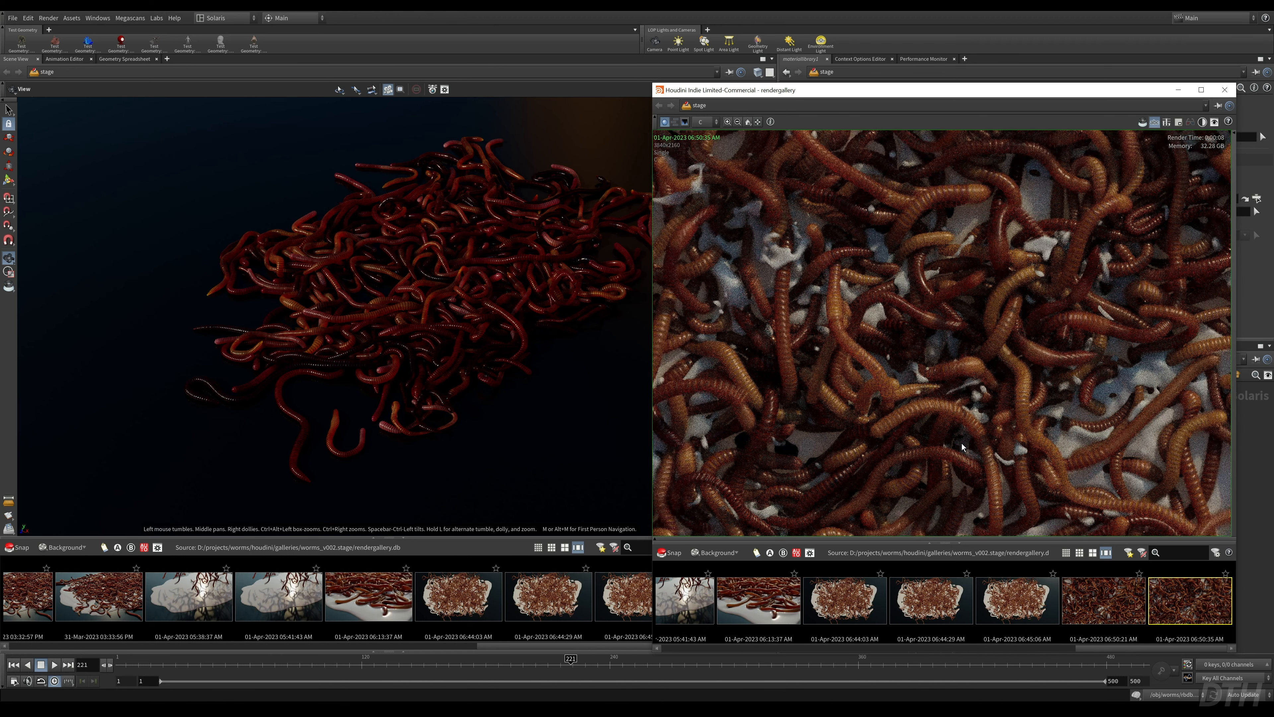
scroll(953, 361, "down", 3)
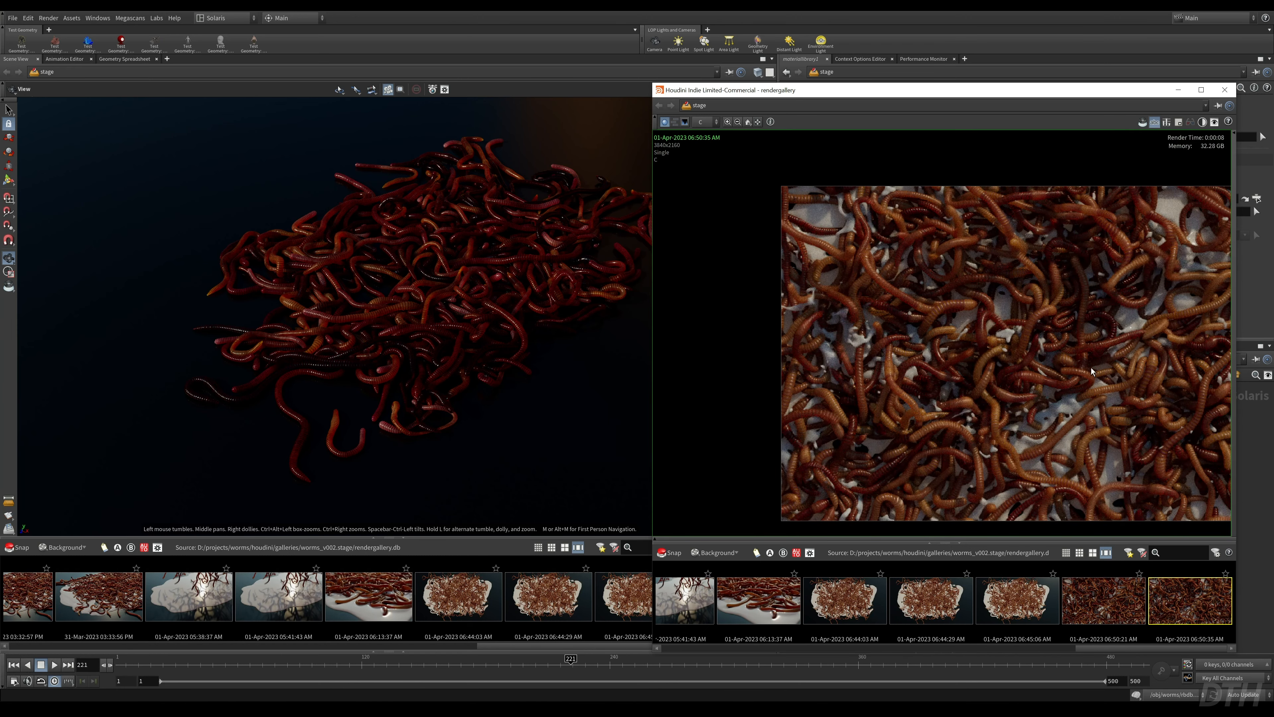
middle_click_drag(1092, 371, 939, 309)
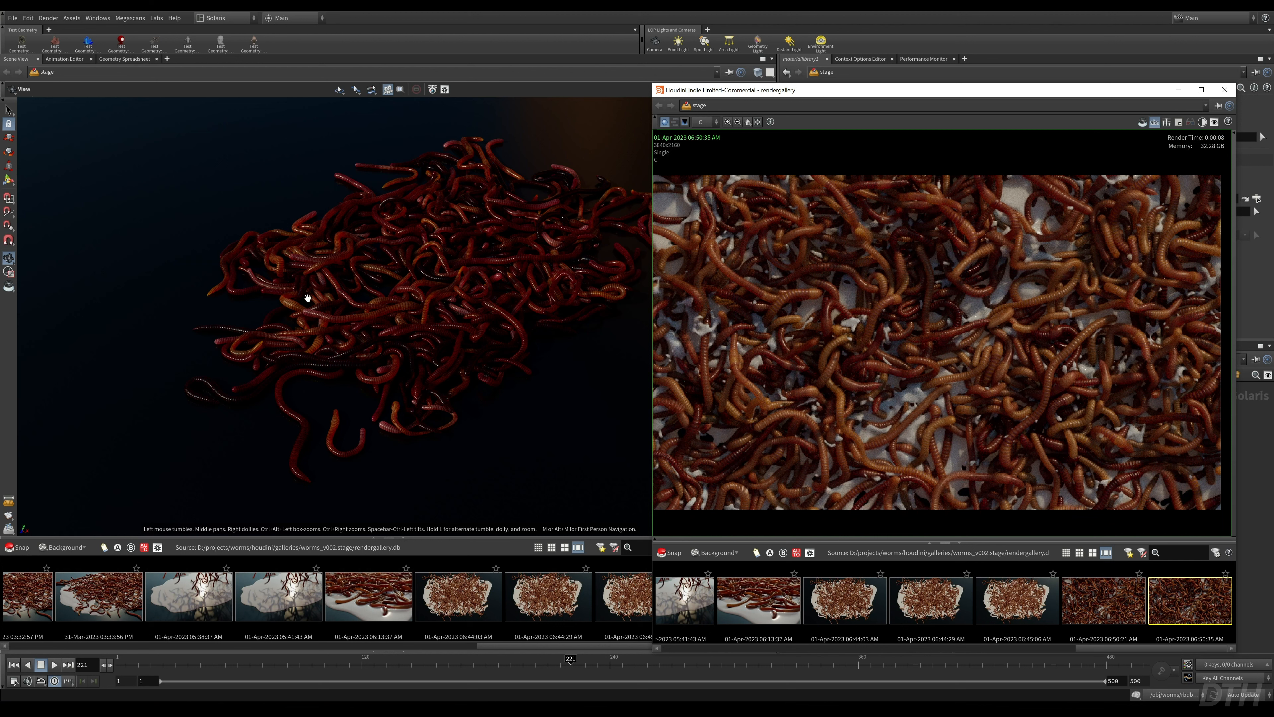
left_click(1224, 90)
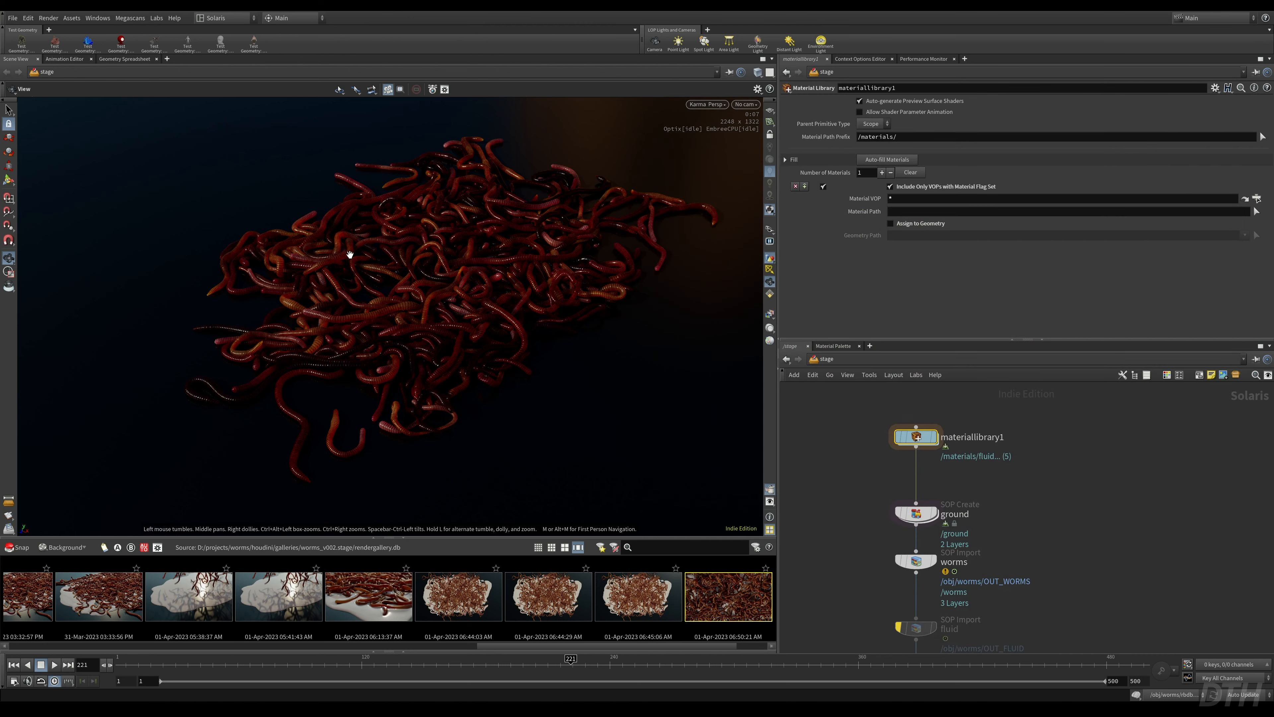
- Examine the rendered worms from above and from a low close-up angle to judge their color variation
left_click_drag(356, 250, 225, 284)
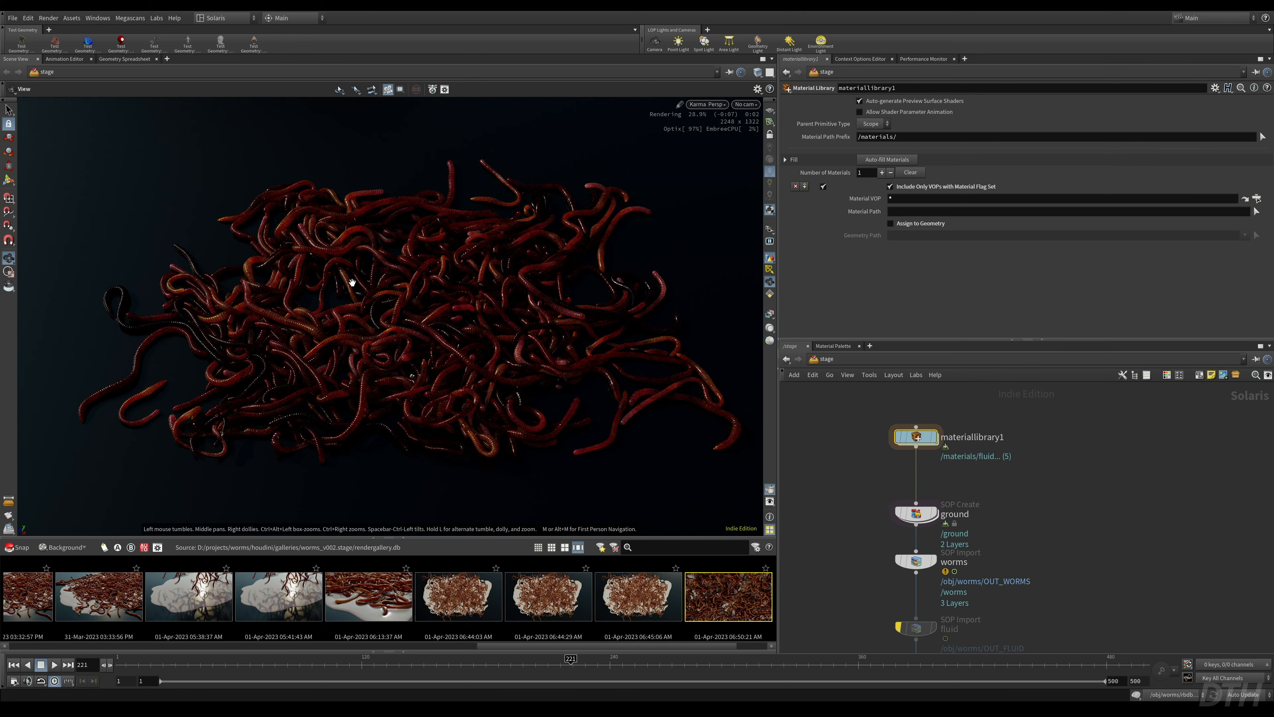
left_click_drag(583, 319, 632, 292)
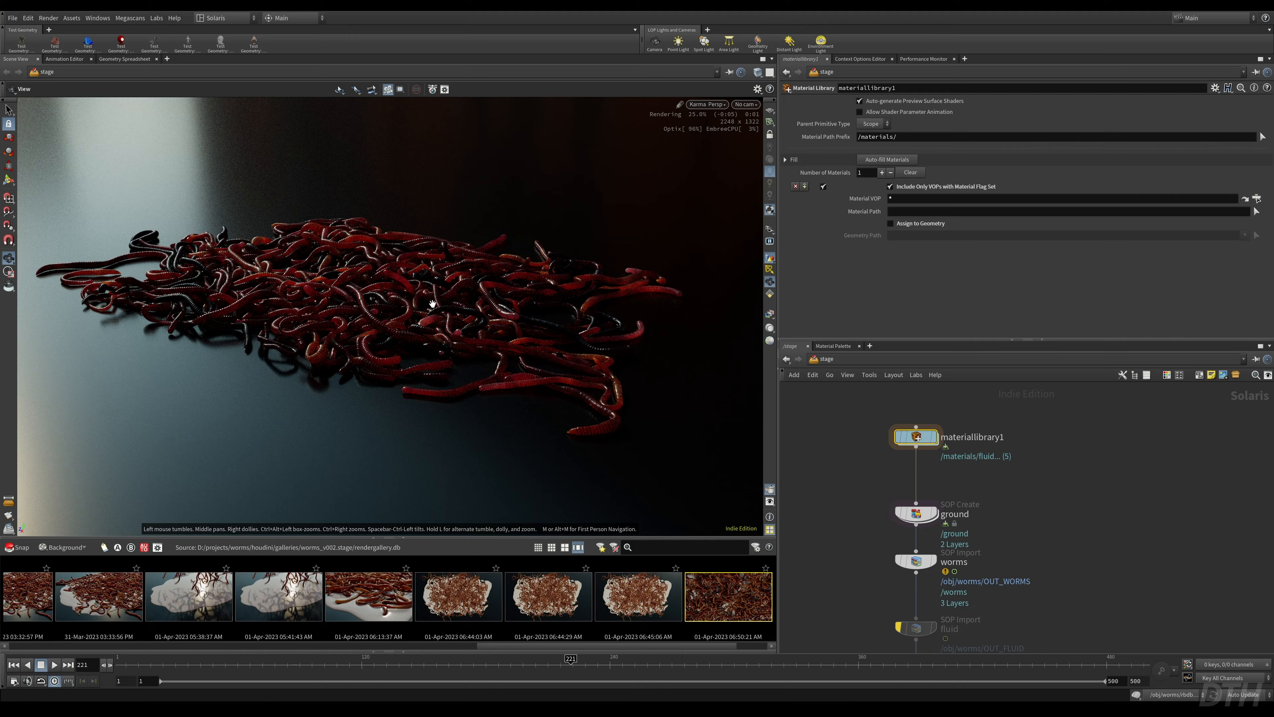
left_click_drag(432, 303, 367, 296)
right_click_drag(368, 296, 562, 281)
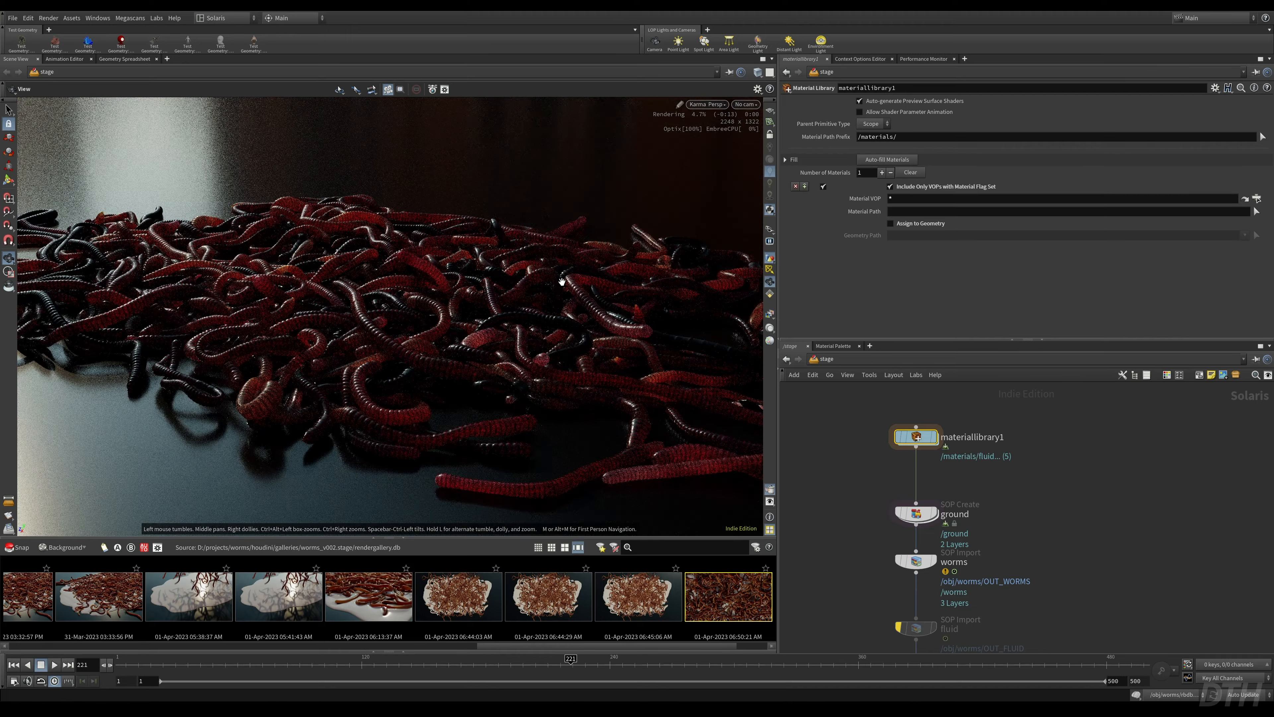
left_click_drag(546, 278, 518, 290)
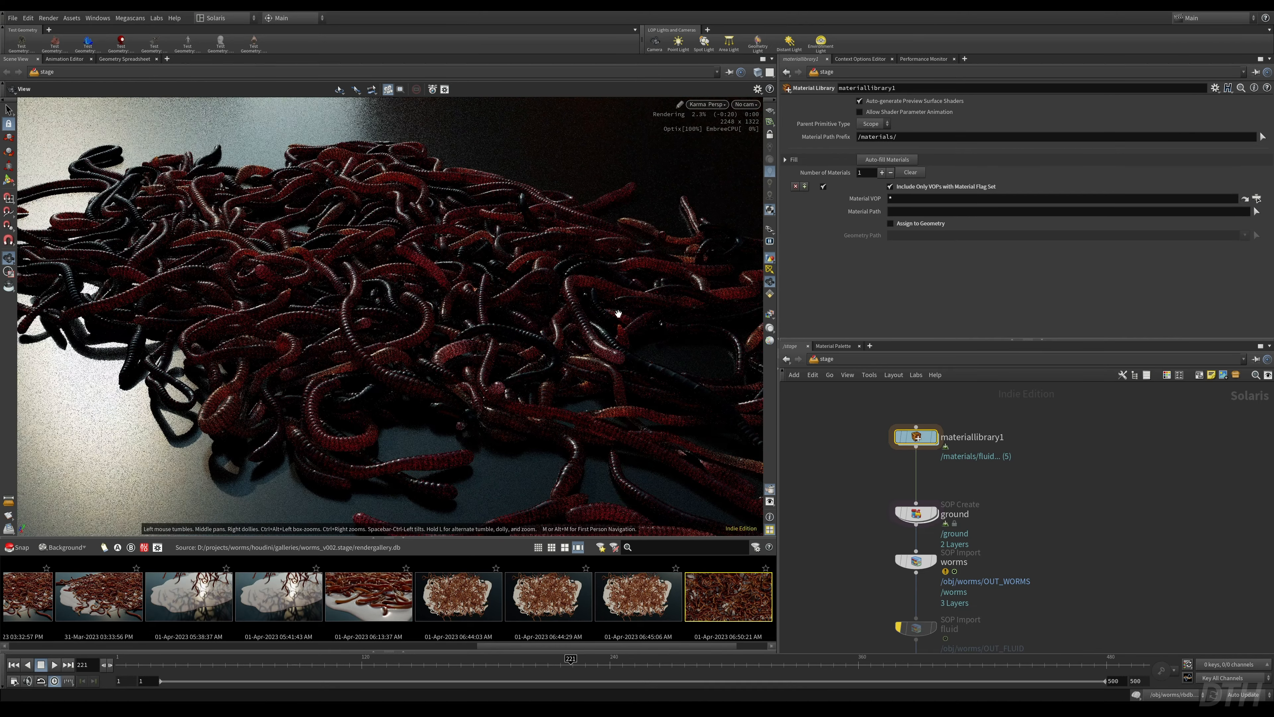
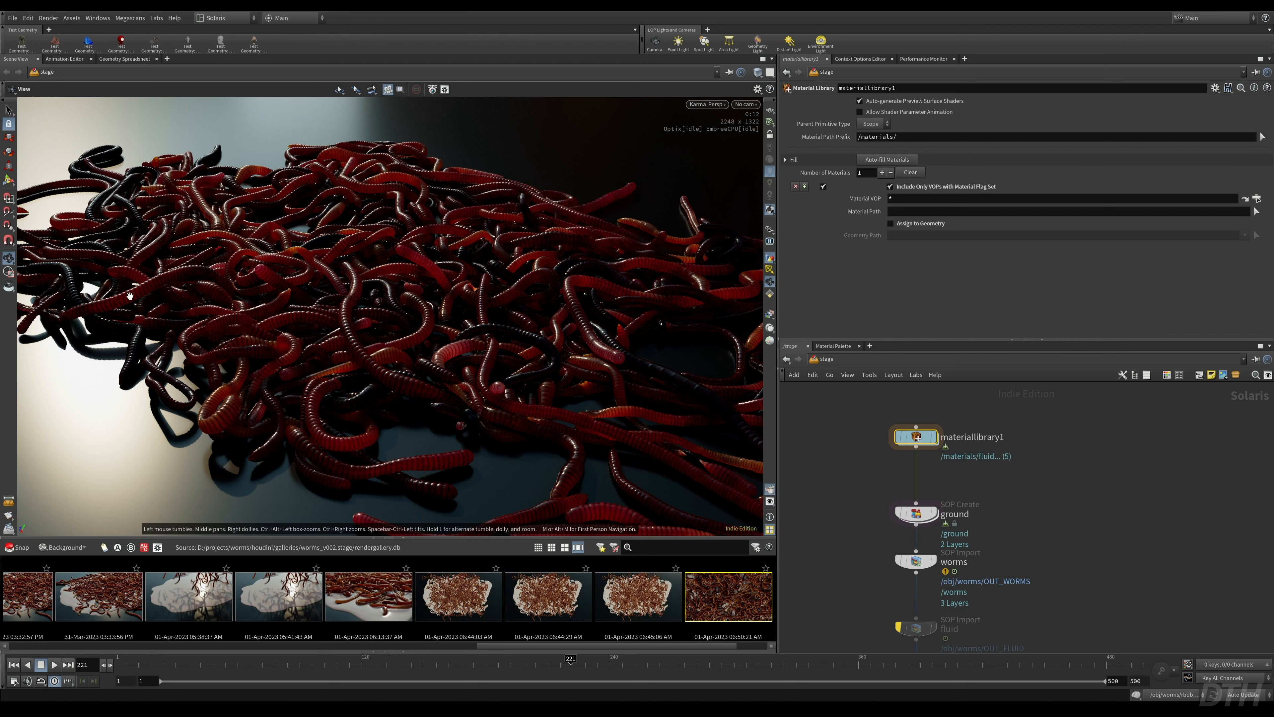
- Reopen the worms_demo material network inside materiallibrary1
scroll(1072, 546, "down", 4)
scroll(1073, 547, "up", 4)
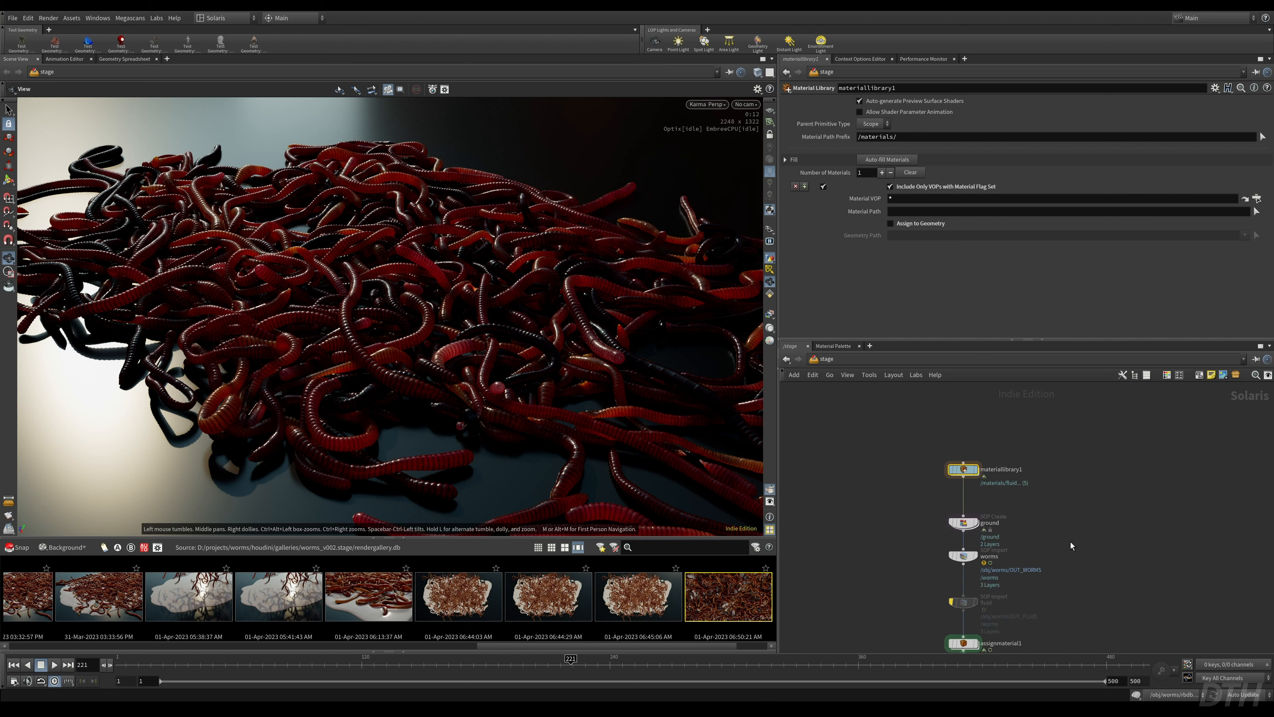
double_click(911, 437)
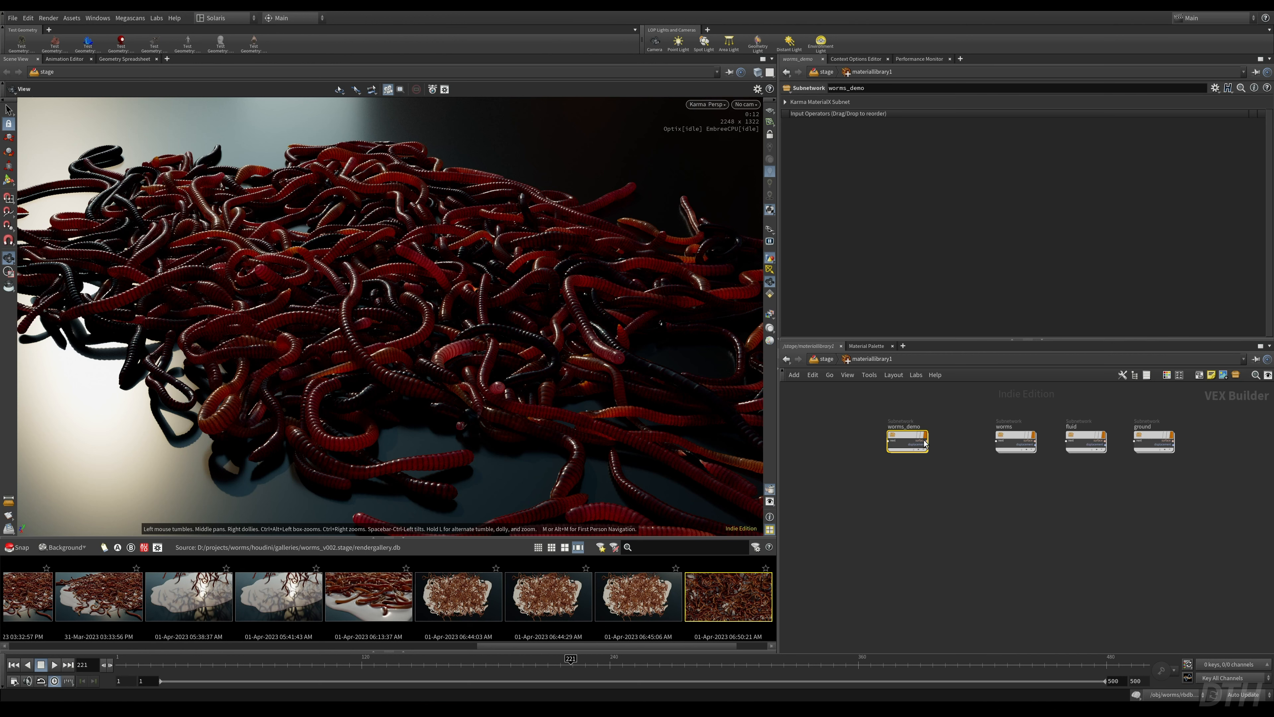
double_click(910, 435)
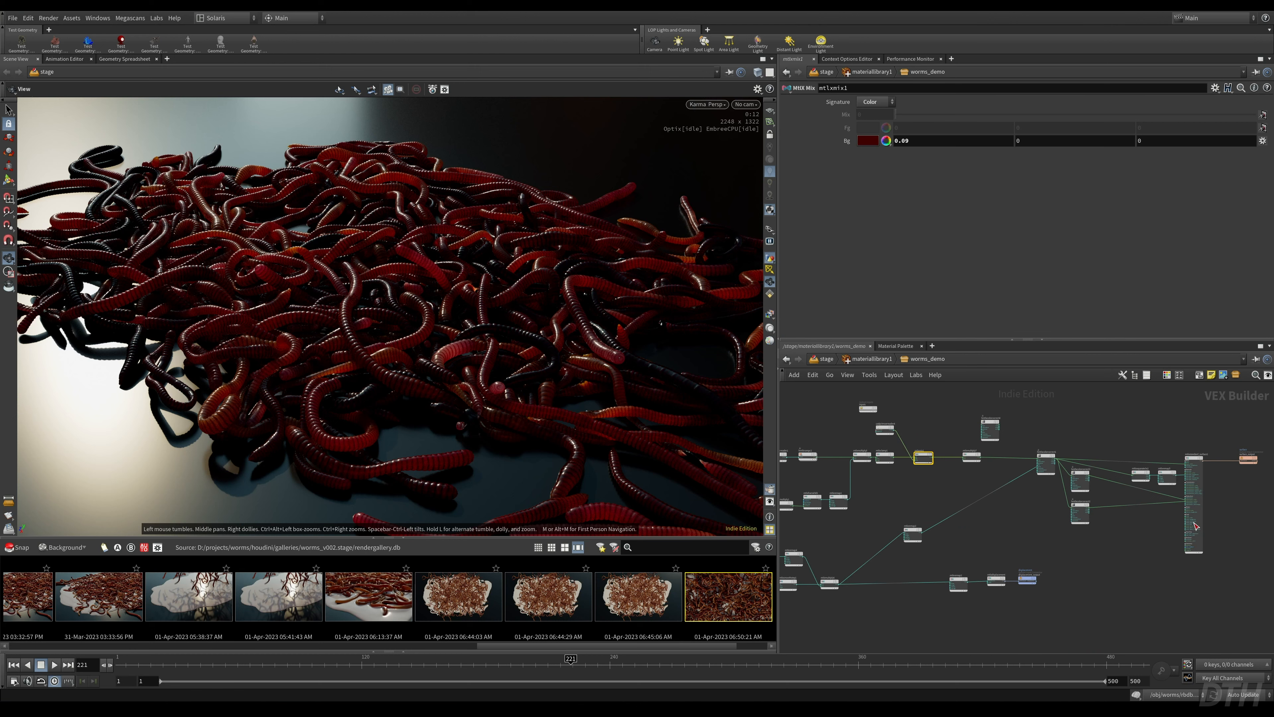
scroll(1110, 528, "up", 4)
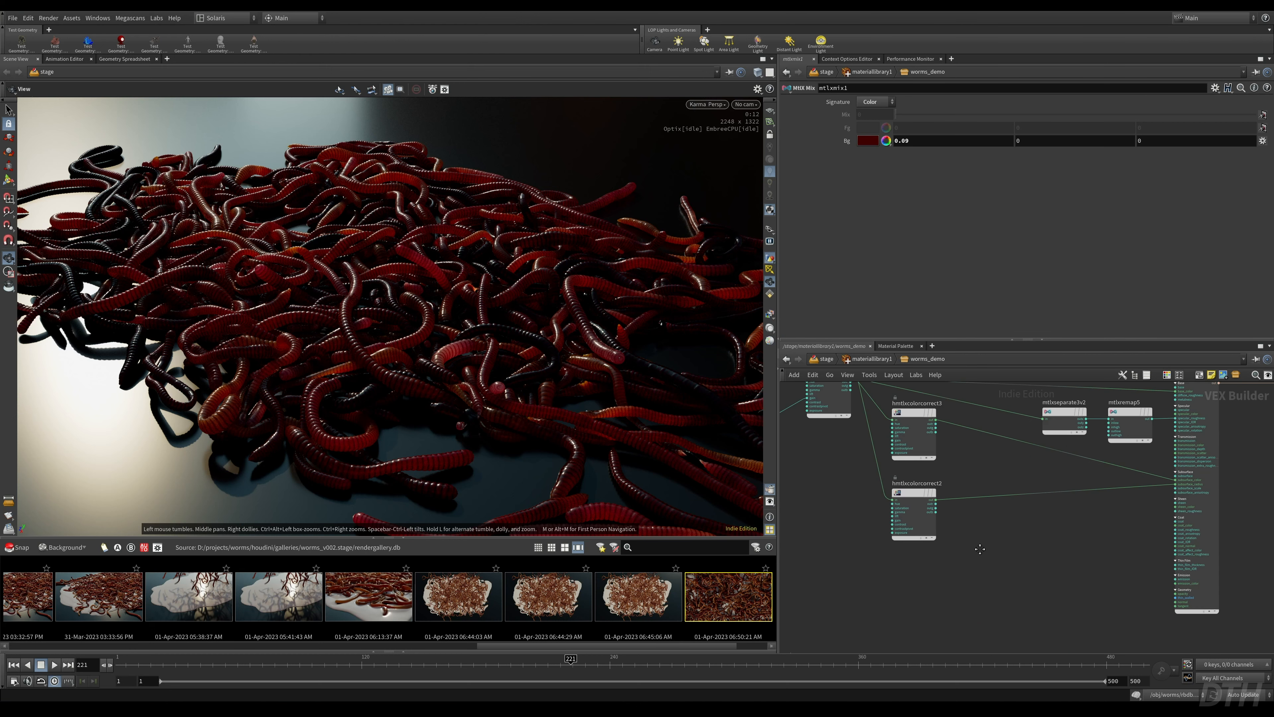
scroll(1108, 554, "down", 3)
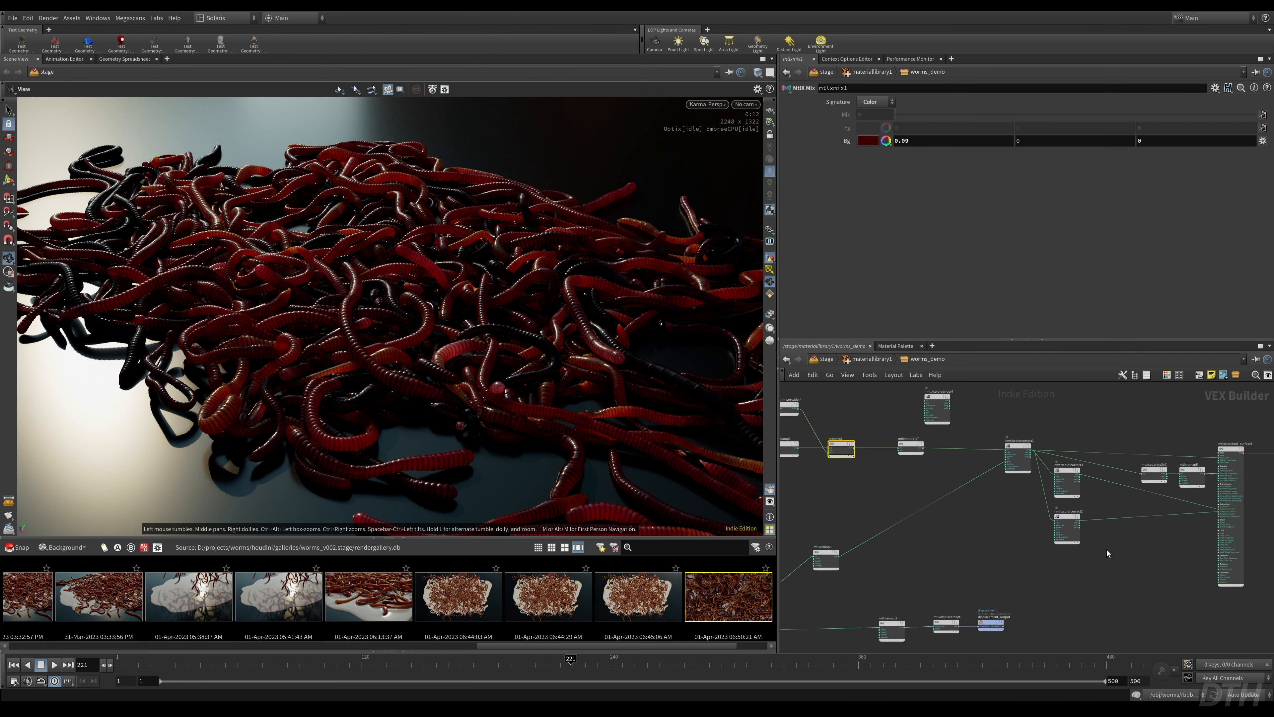
scroll(1107, 553, "down", 2)
scroll(918, 582, "up", 3)
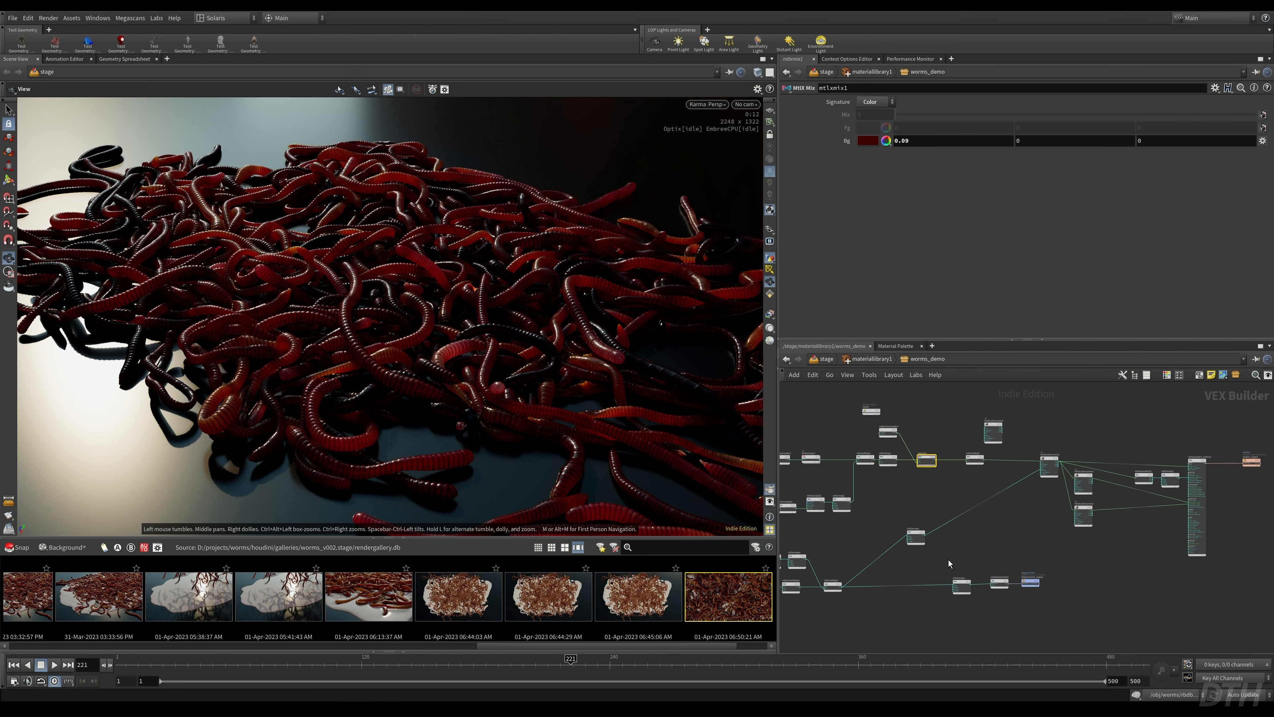
- Check the stripe mask nodes mtlxsmoothstep1 and mtlxmultiply6, and move mtlxremap3 close to mtlxmultiply6
left_click_drag(909, 536, 909, 550)
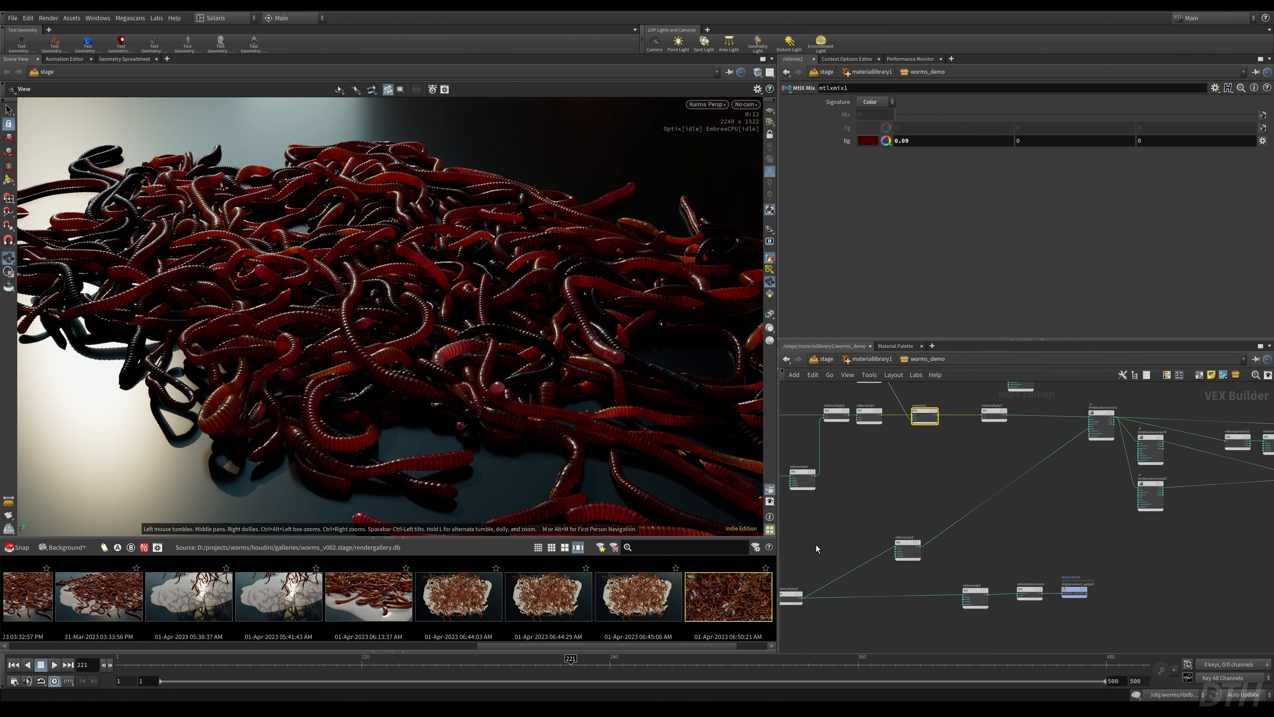
middle_click_drag(821, 577, 1011, 529)
scroll(923, 561, "up", 3)
left_click(948, 619)
left_click(907, 568)
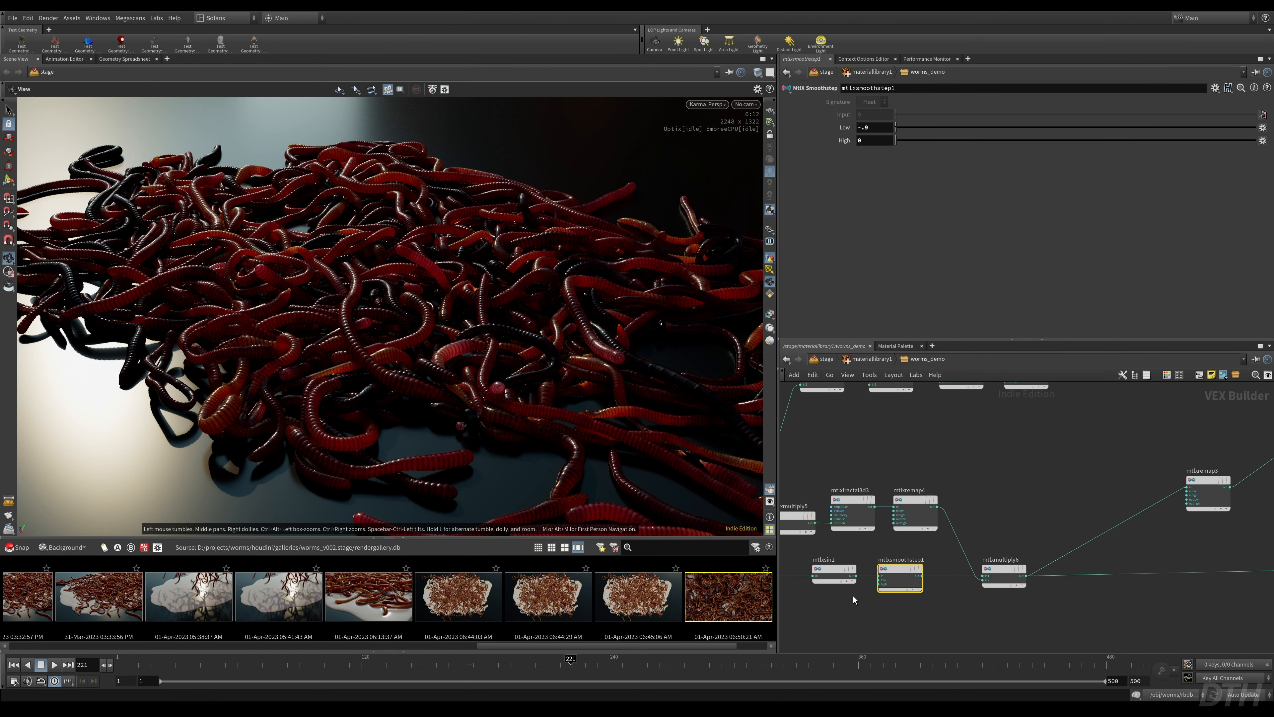
left_click(1004, 570)
middle_click_drag(1137, 623, 965, 603)
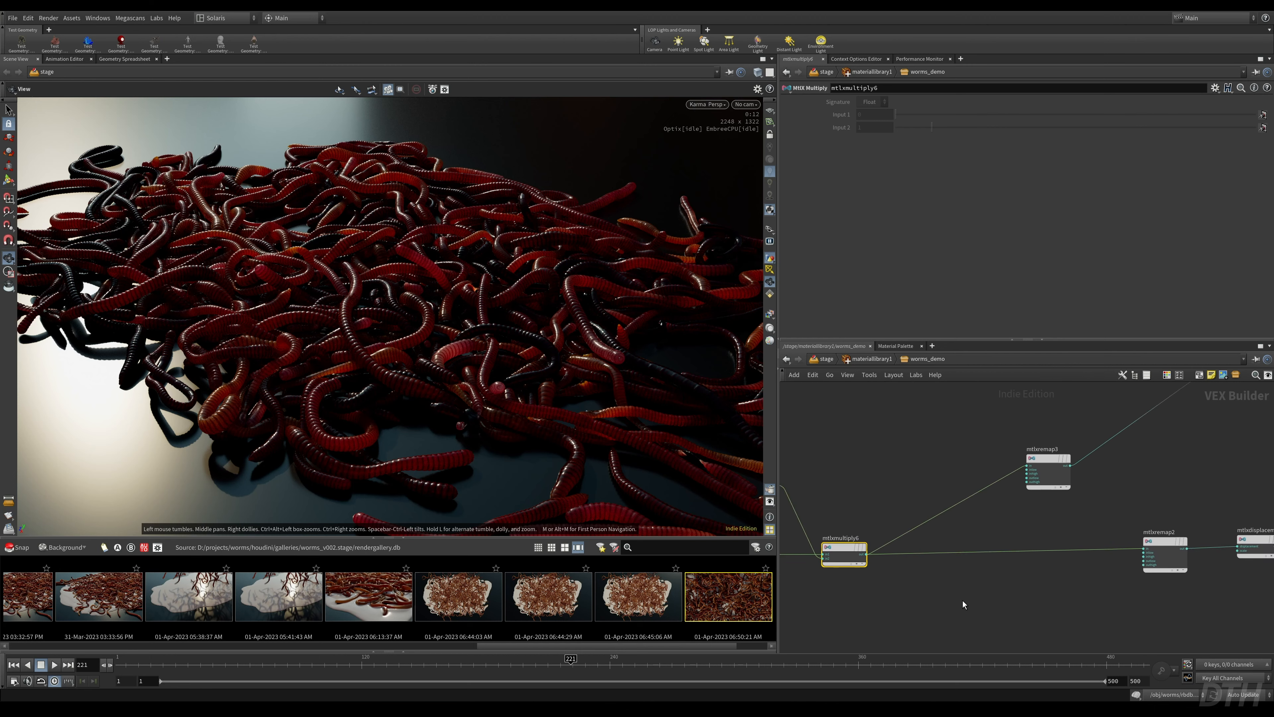
scroll(956, 595, "down", 3)
scroll(956, 595, "down", 3)
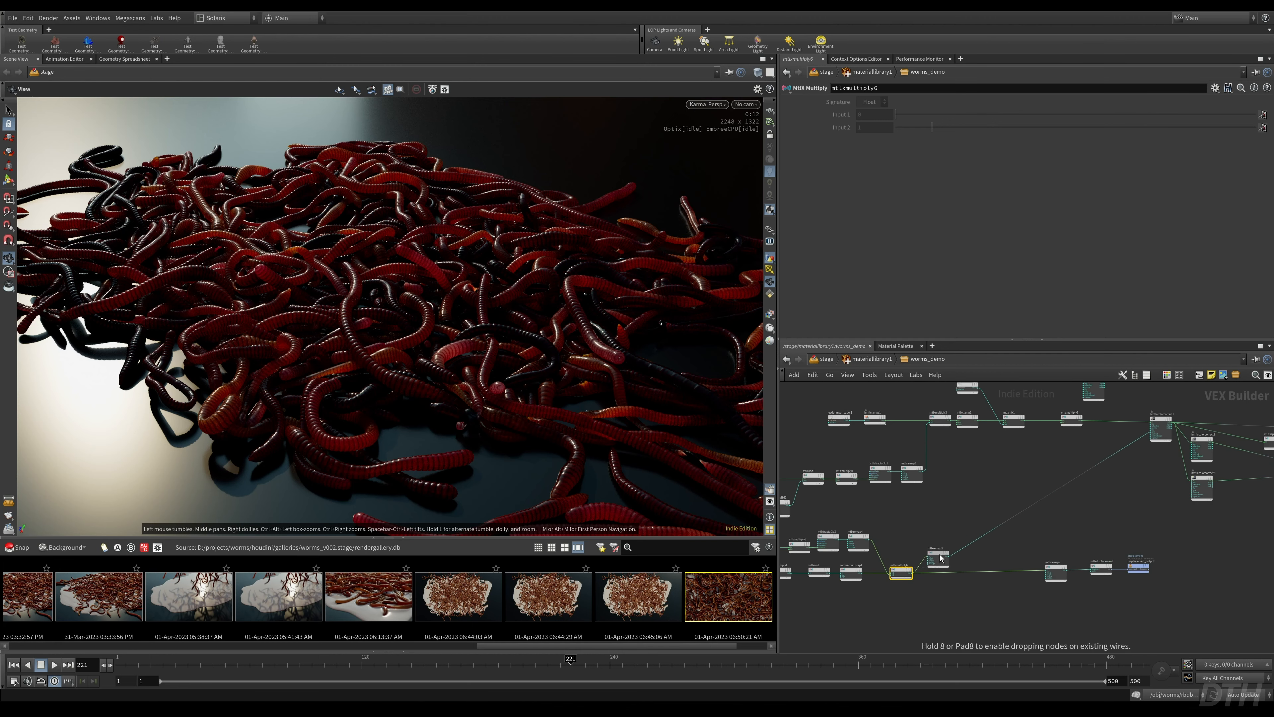
scroll(903, 572, "up", 5)
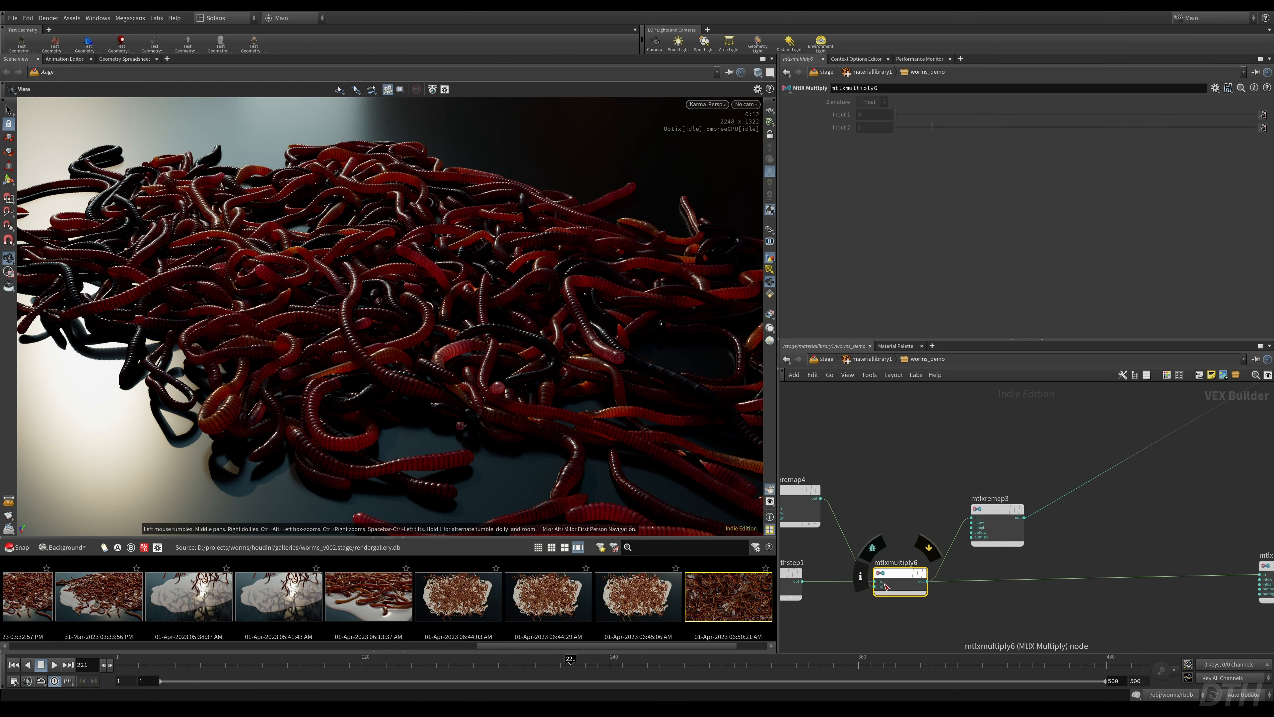
- Rename the mtlxsmoothstep1 node to stripes
middle_click_drag(832, 590, 891, 595)
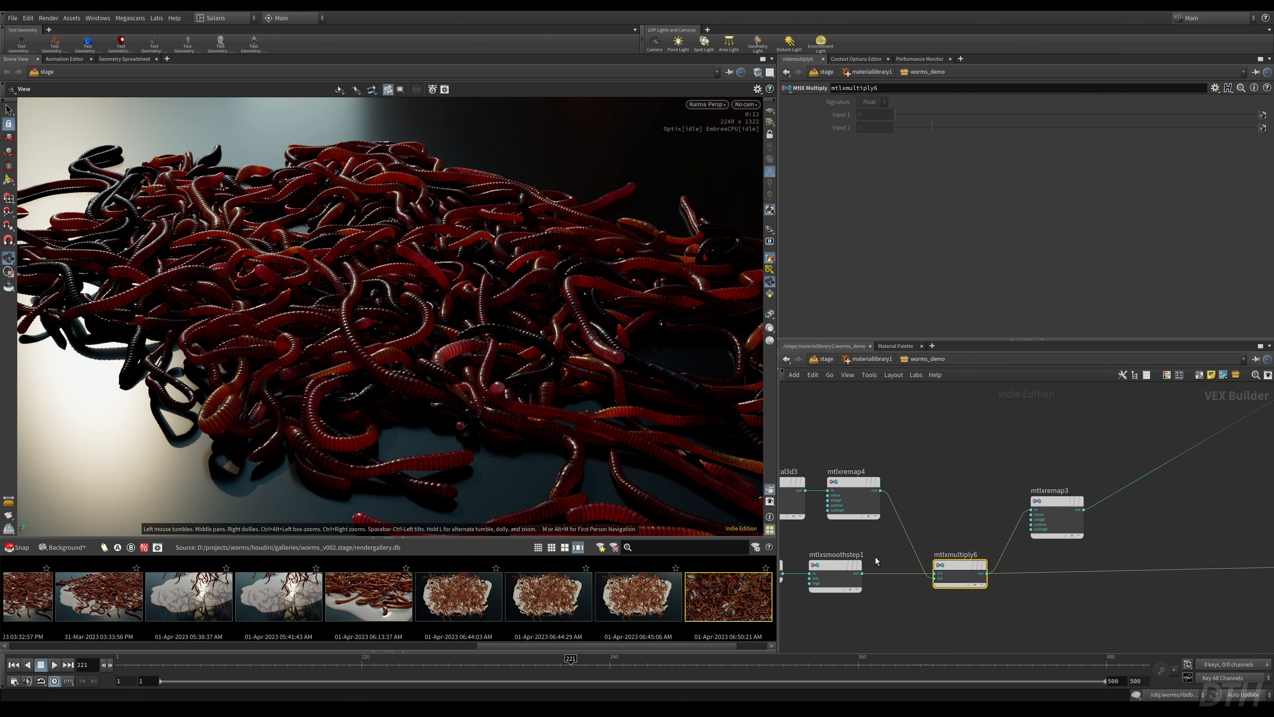
double_click(837, 560)
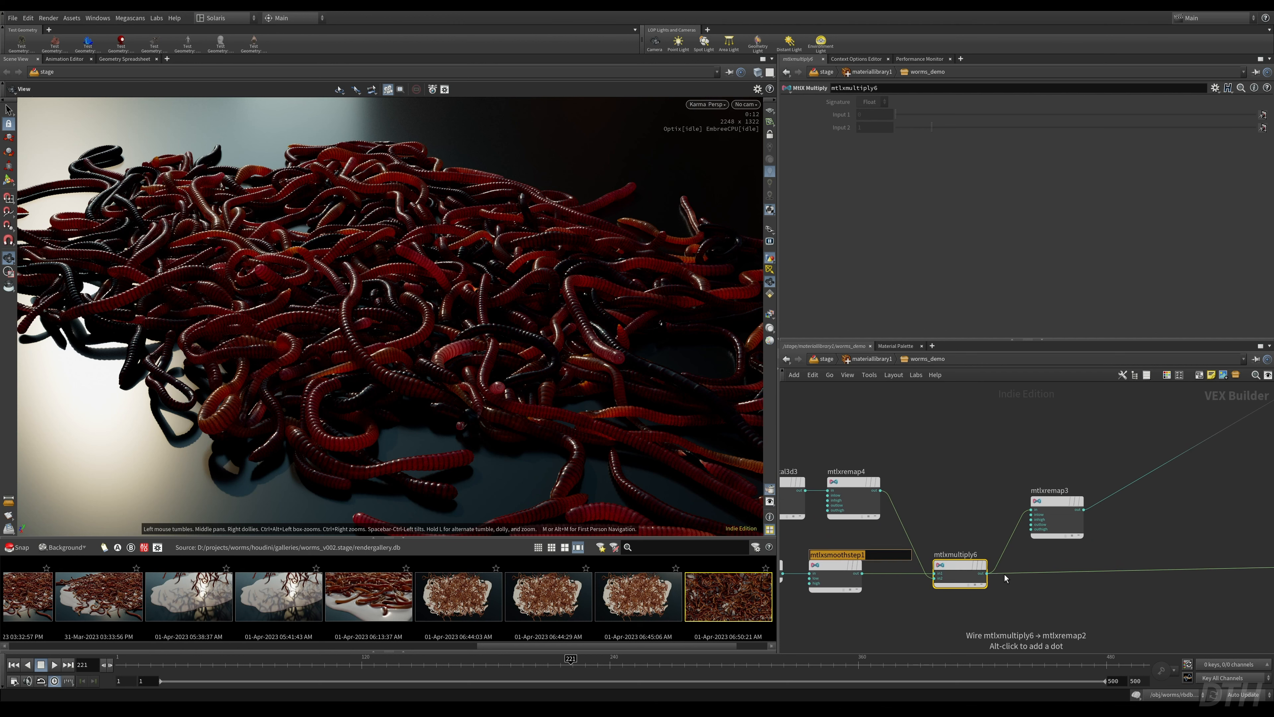
type("stripes")
key("Return")
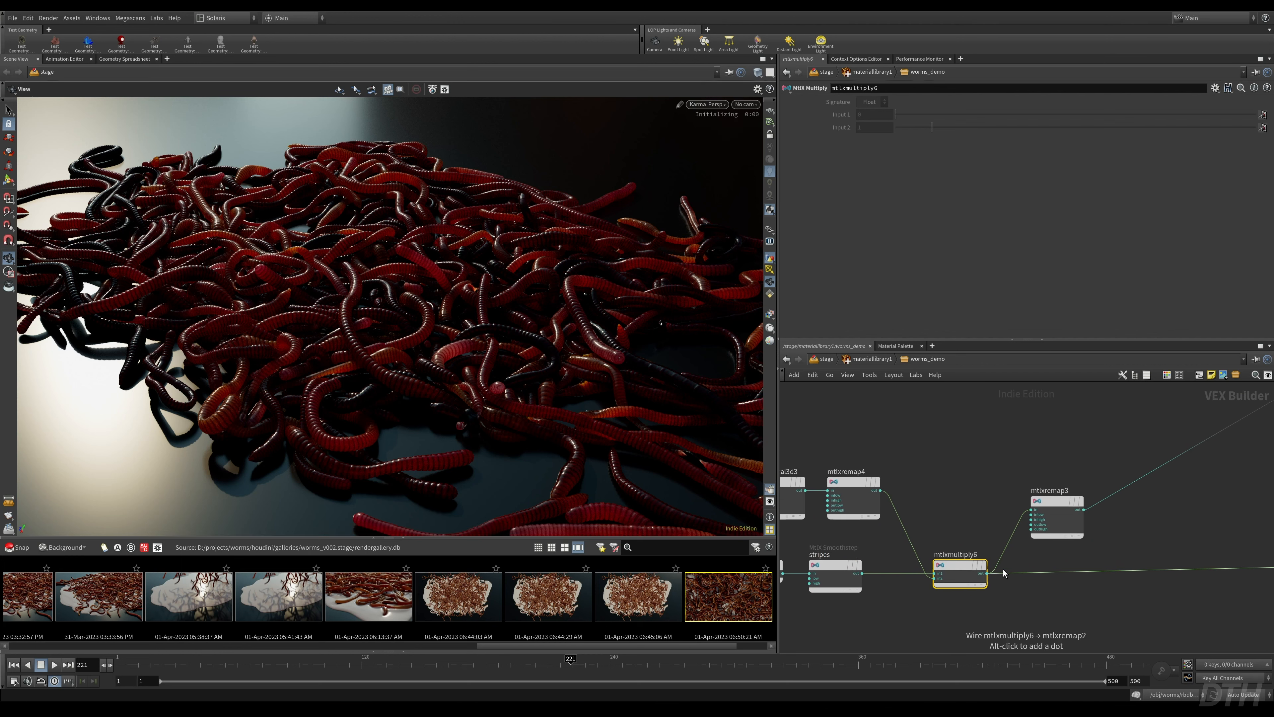
- Shift mtlxremap3 slightly away from mtlxmultiply6 and add another MtlX Remap node directly above it
middle_click_drag(1062, 591, 968, 580)
scroll(980, 575, "down", 3)
left_click_drag(923, 521, 956, 524)
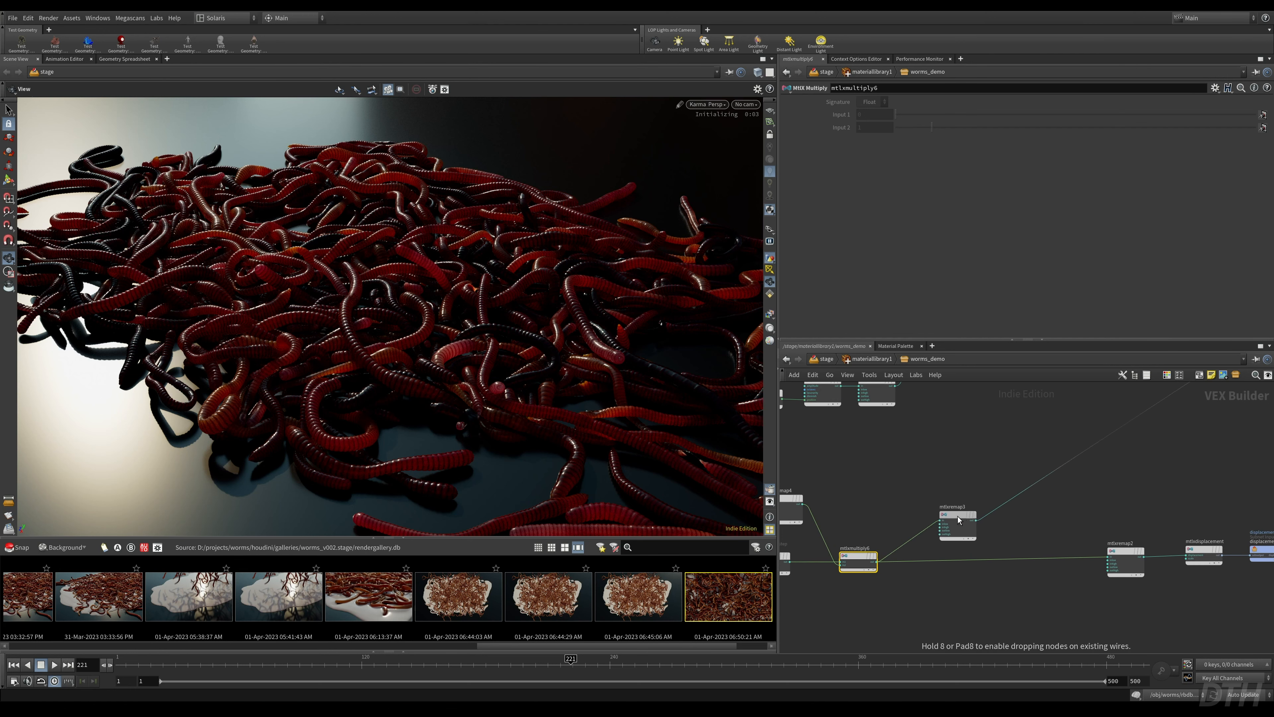
key("Tab")
type("remap")
key("Return")
left_click(946, 477)
mouse_move(928, 470)
left_mouse_down()
mouse_move(957, 456)
mouse_move(916, 472)
mouse_move(940, 451)
left_mouse_up()
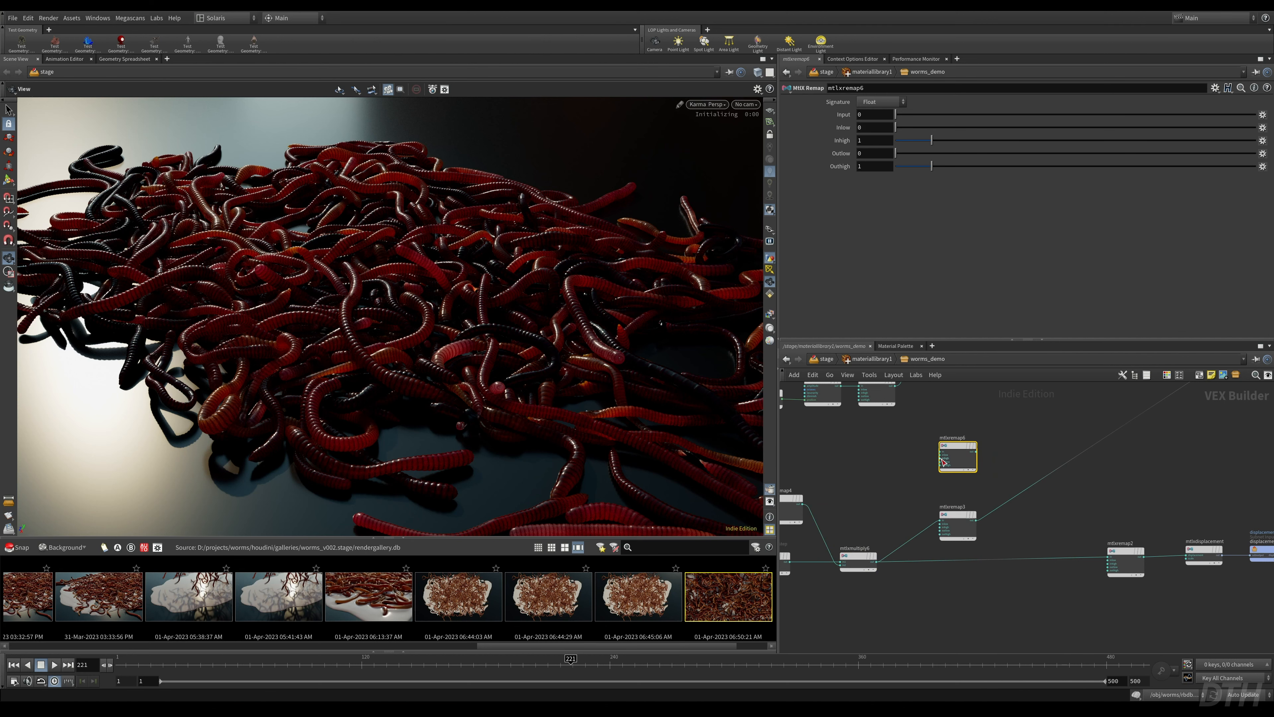
- Wire mtlxmultiply6 into the new remap node and connect its output to the subsurface input of mtlxstandard_surface1
left_click(940, 451)
left_click(877, 562)
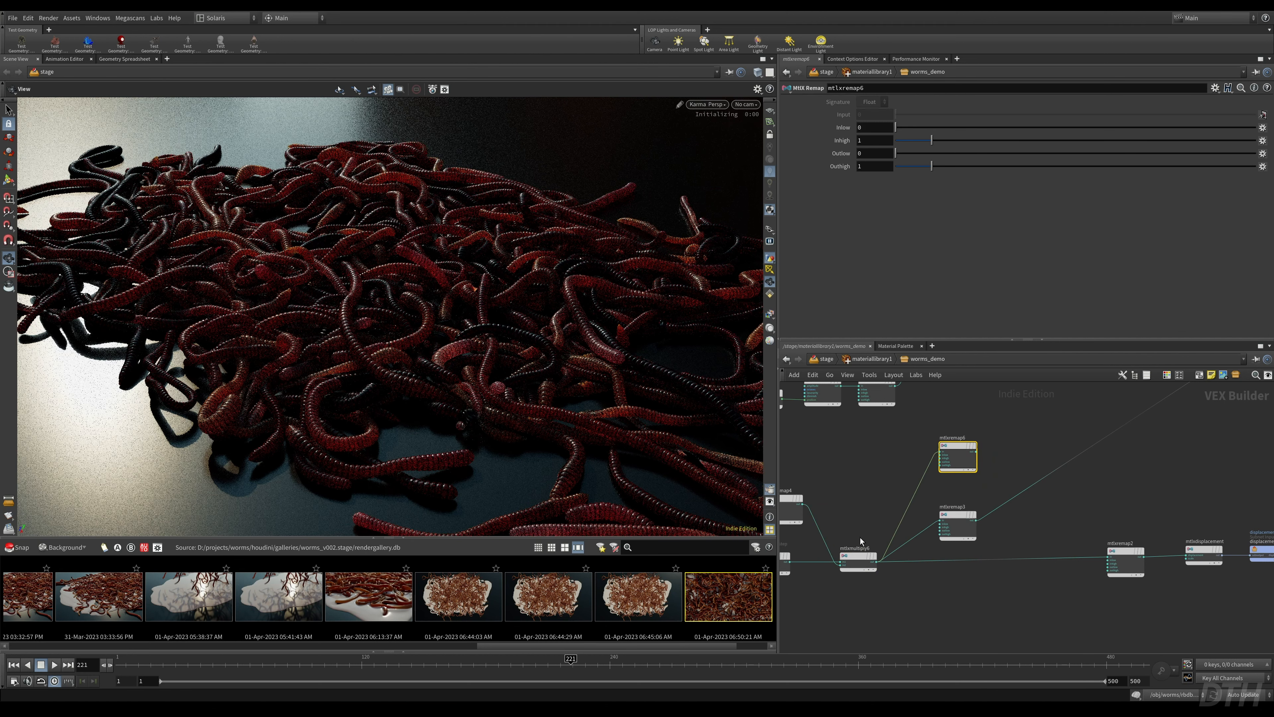
left_click(859, 560)
middle_click_drag(965, 457, 851, 499)
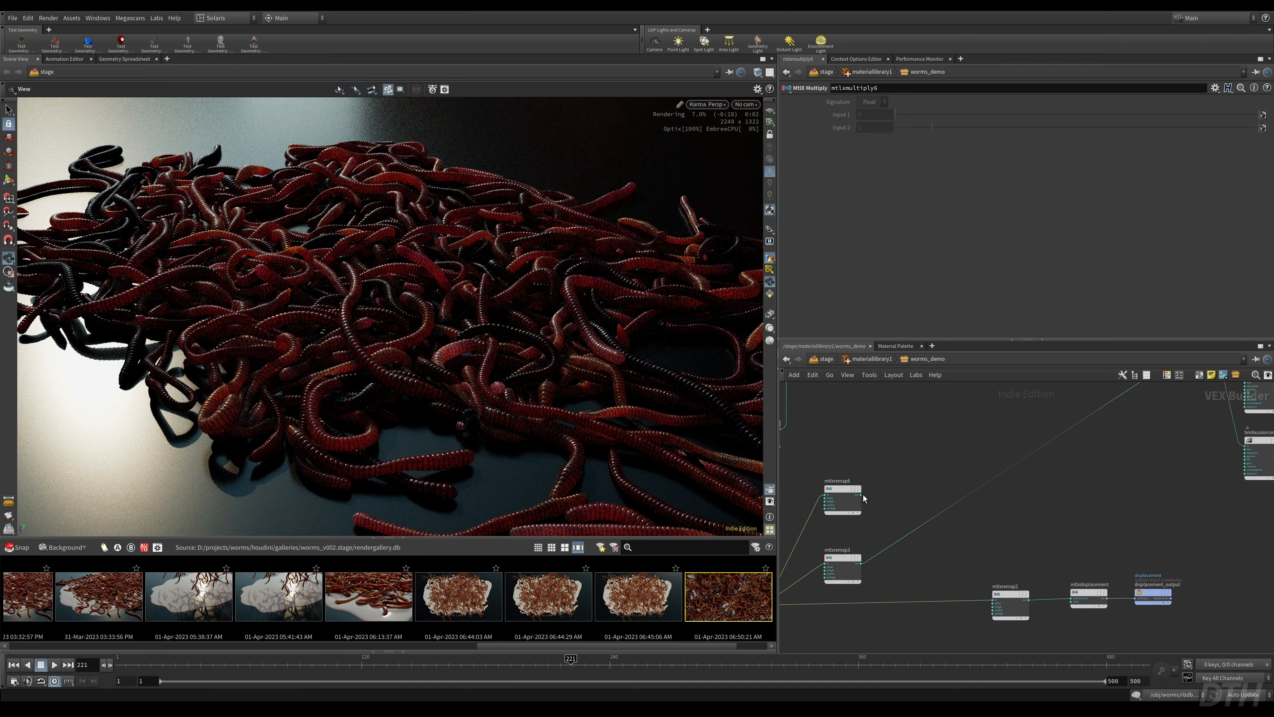
left_click(863, 495)
scroll(1032, 443, "down", 2)
middle_click_drag(1056, 471, 782, 568)
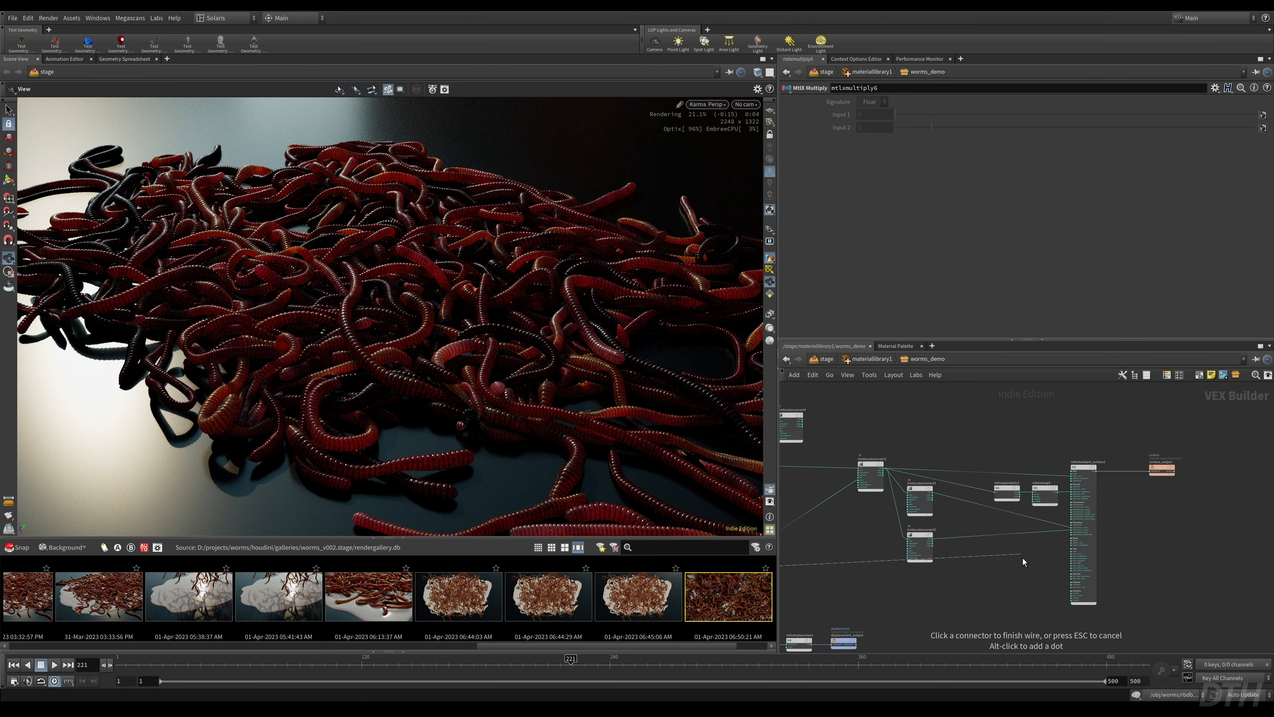
scroll(1023, 557, "up", 5)
left_click(1148, 482)
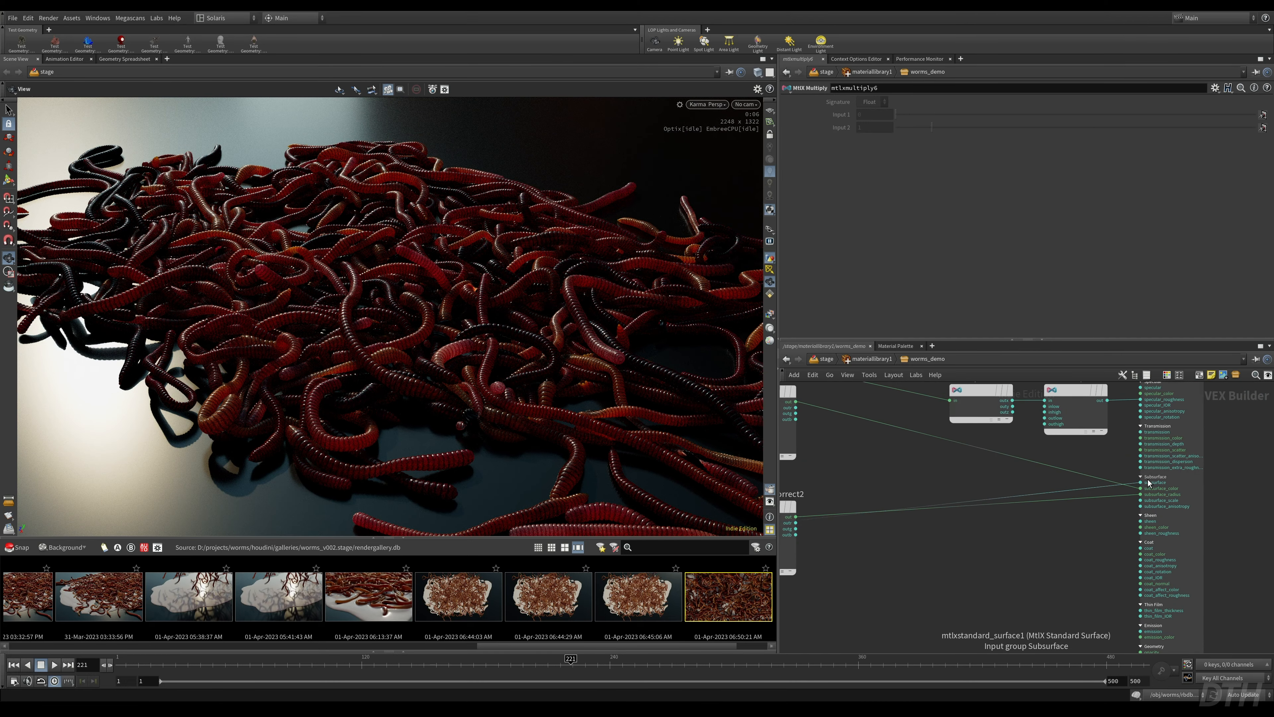
- Move the new remap node to the free space directly below hmtlxcolorcorrect2
scroll(1028, 565, "down", 4)
middle_click_drag(945, 555, 1084, 529)
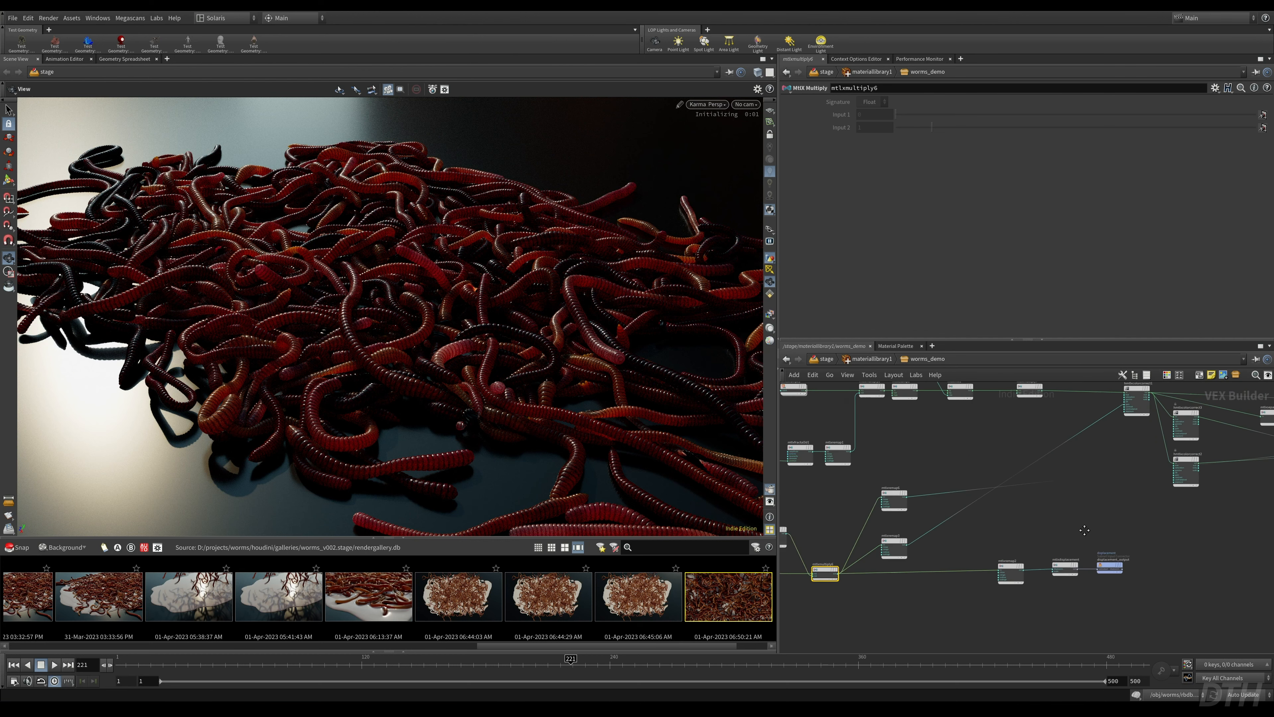
left_click_drag(901, 495, 1192, 509)
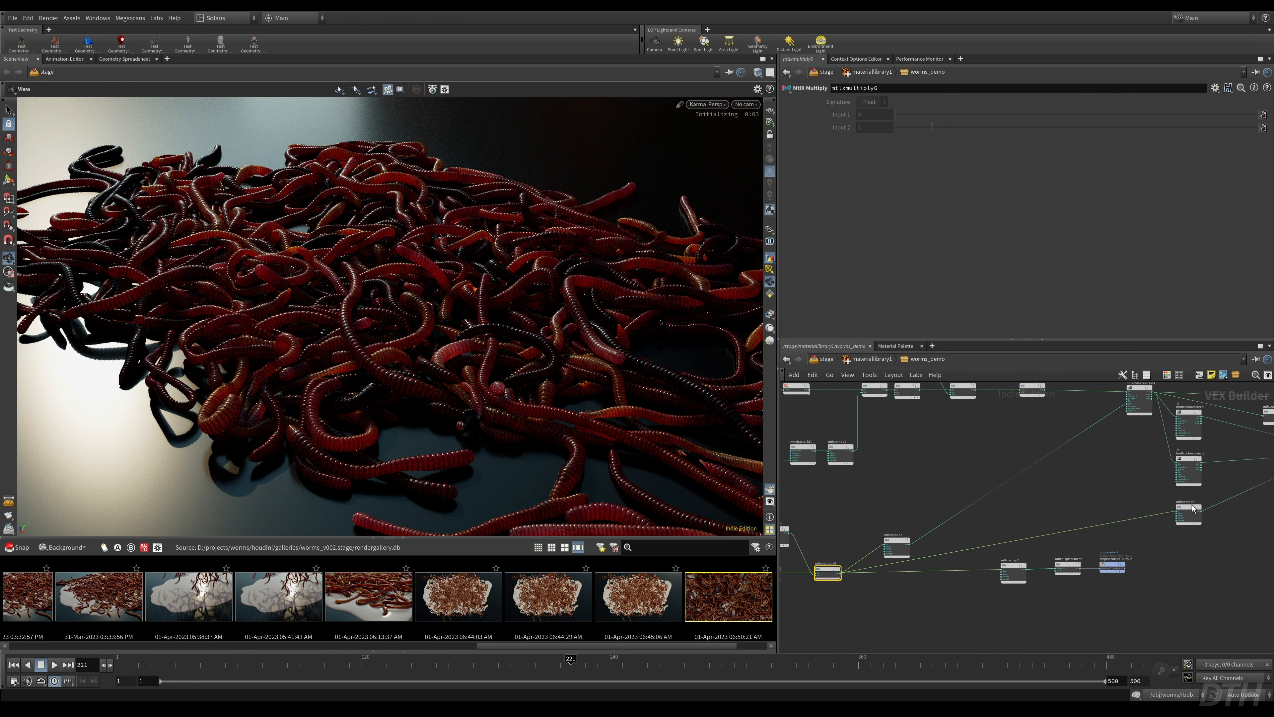
- Set Outlow to 0.5 on mtlxremap6, which feeds the surface's subsurface input, and inspect the worms in the Karma render
middle_click_drag(1219, 546, 1088, 551)
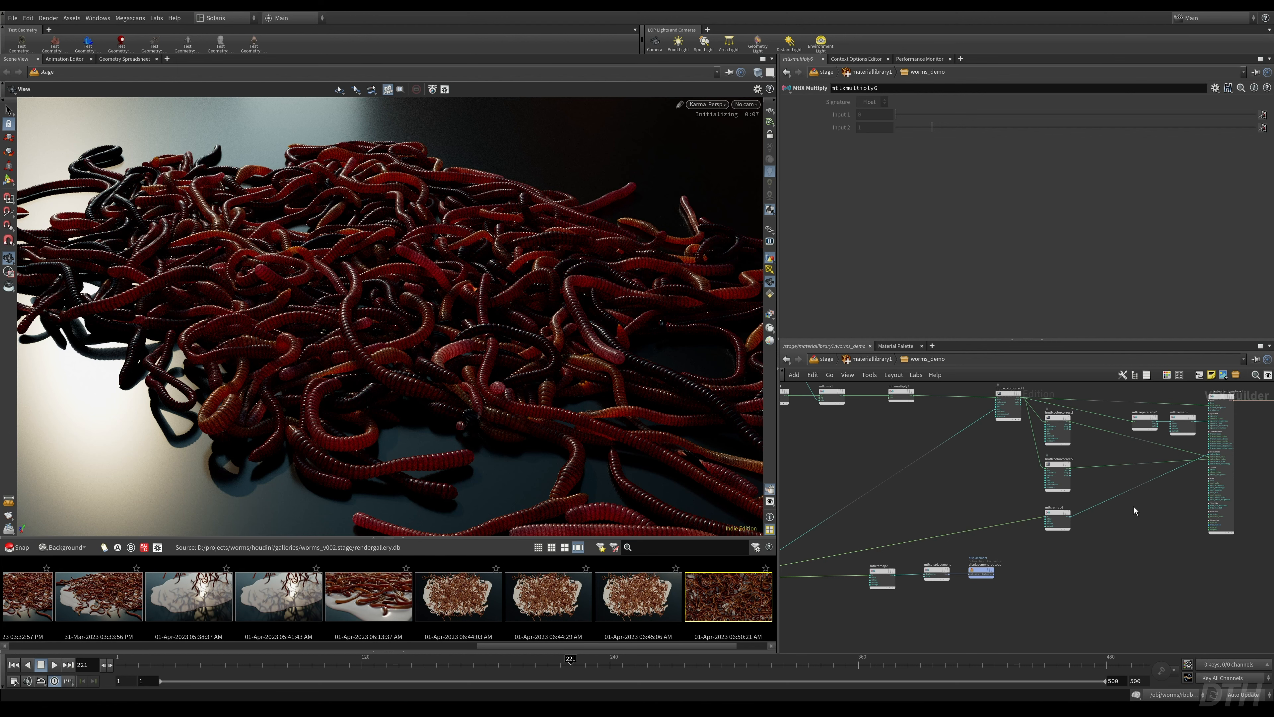
middle_click_drag(1140, 515, 1077, 534)
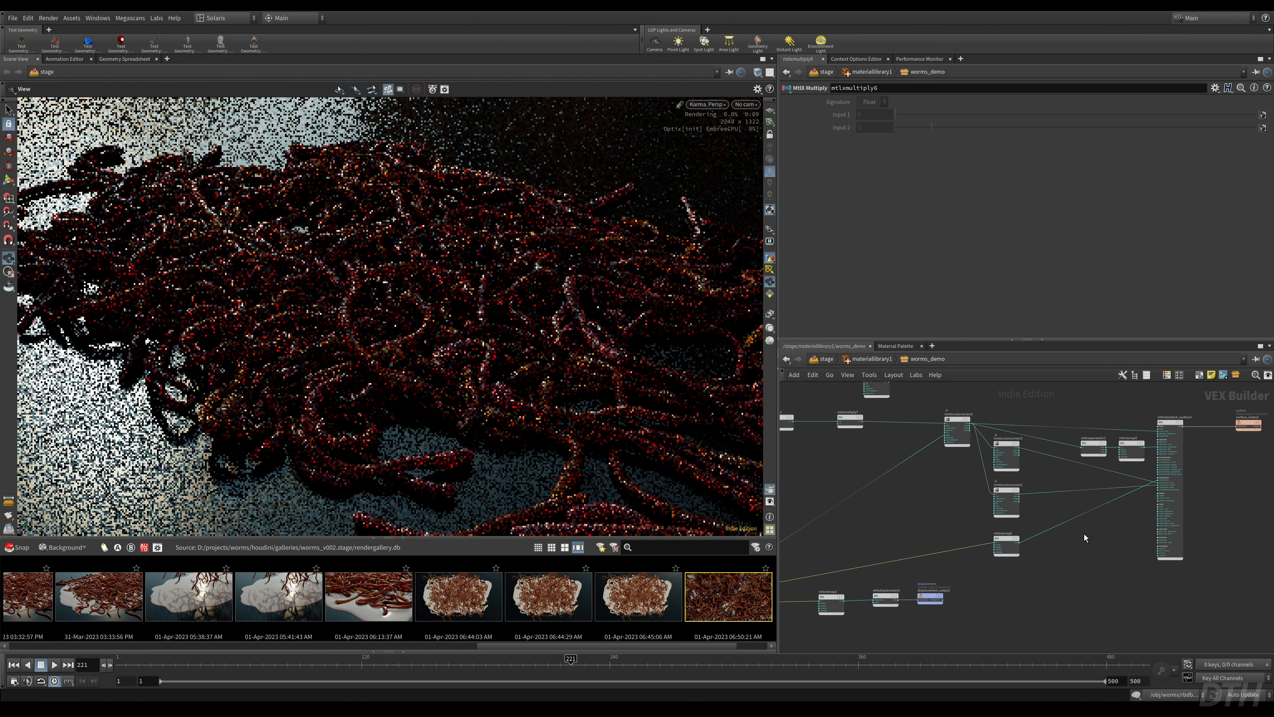
left_click(998, 550)
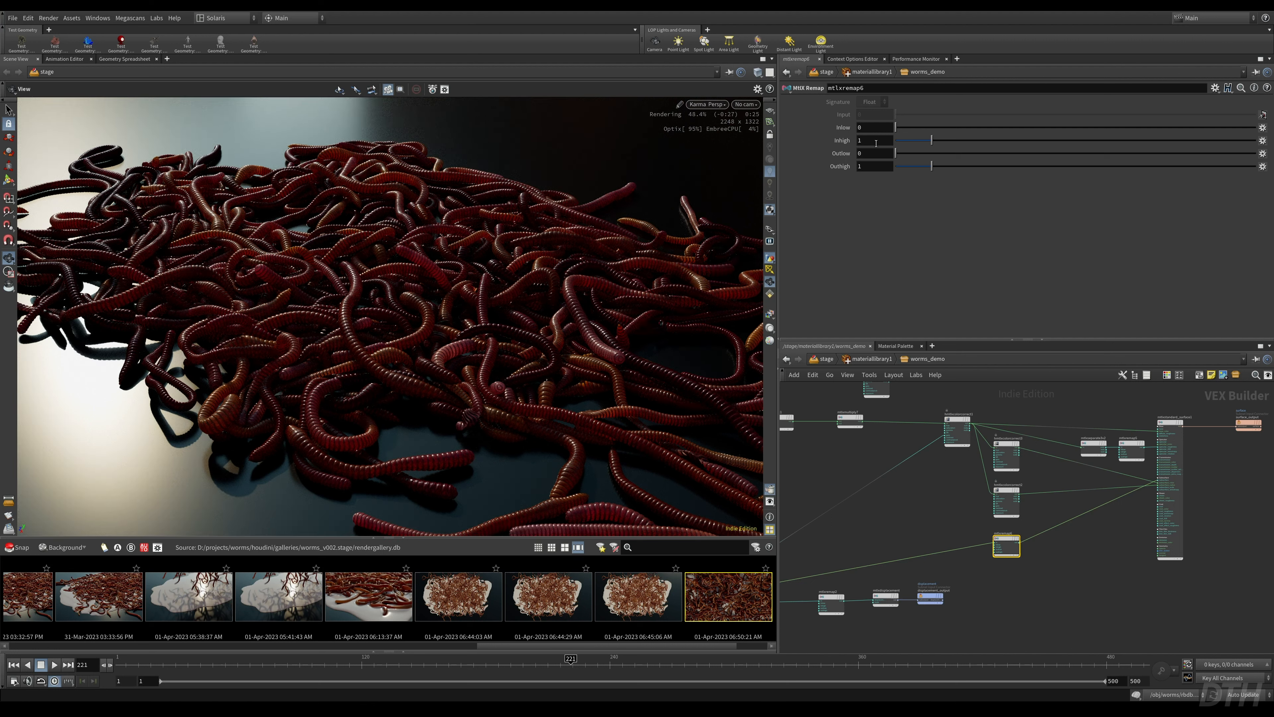
left_click(880, 153)
type(".5")
key("Return")
left_click(885, 154)
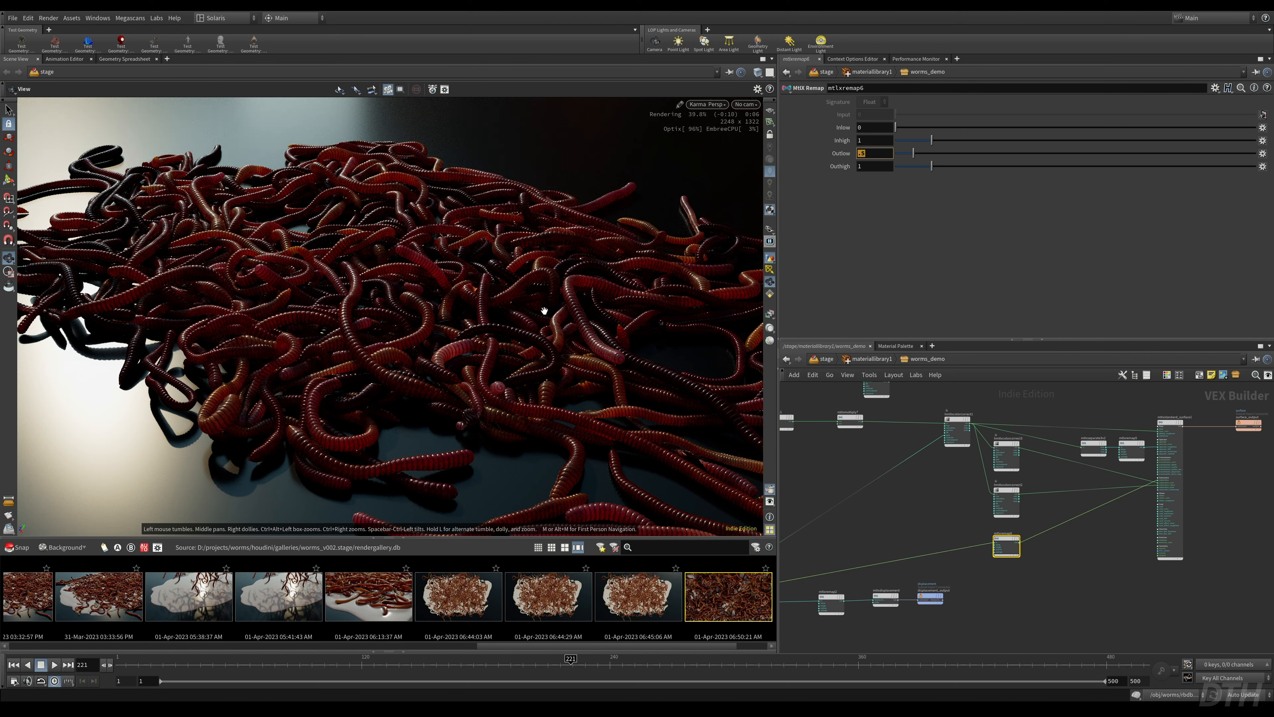
left_click_drag(544, 310, 572, 364)
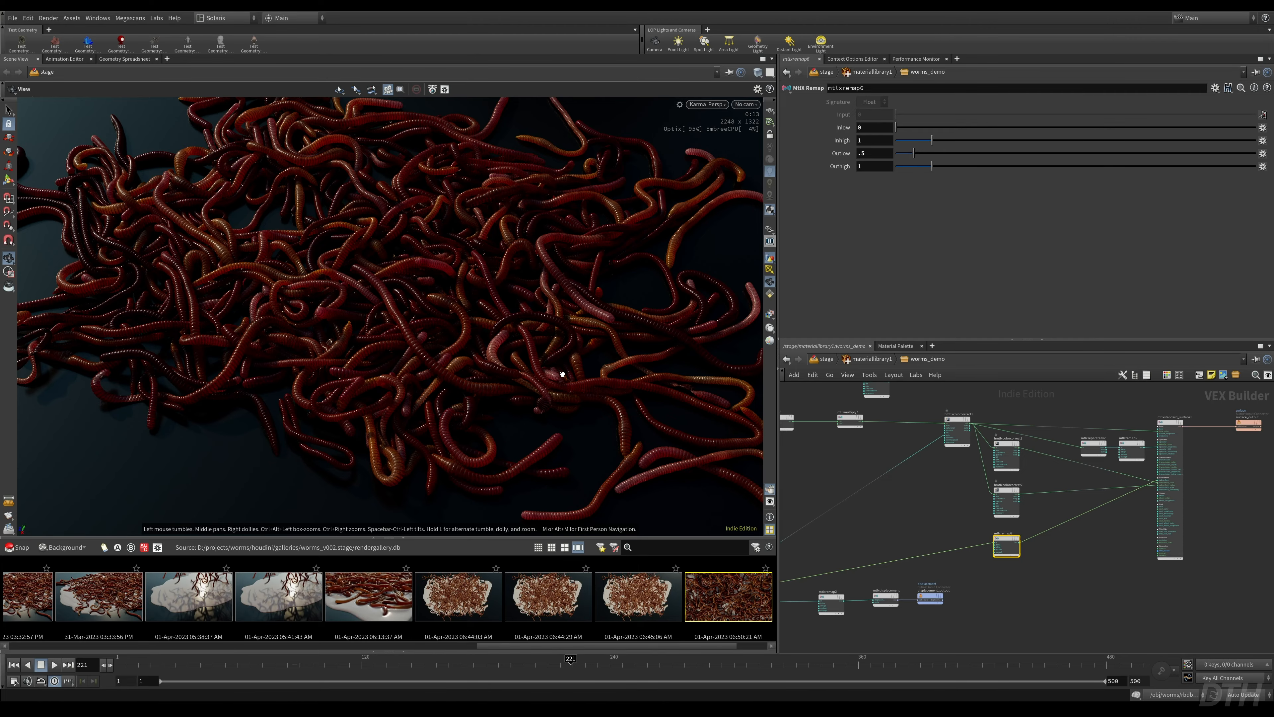
left_click_drag(561, 373, 646, 386)
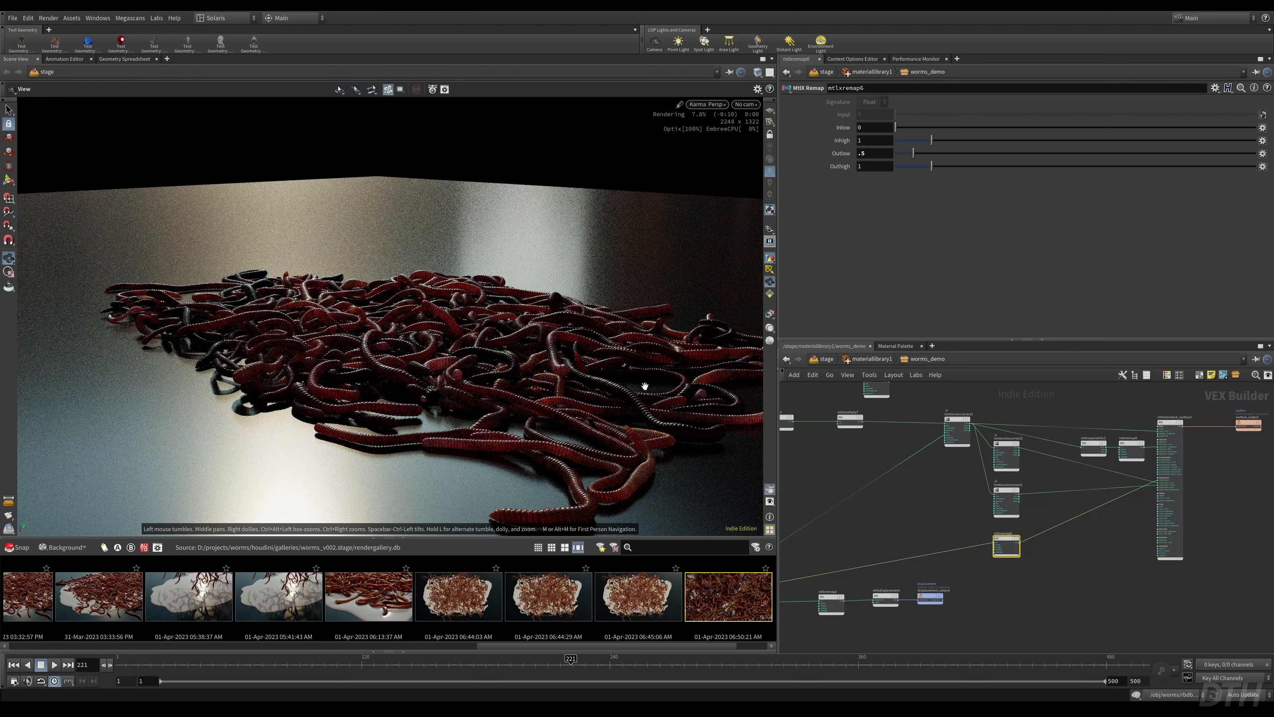